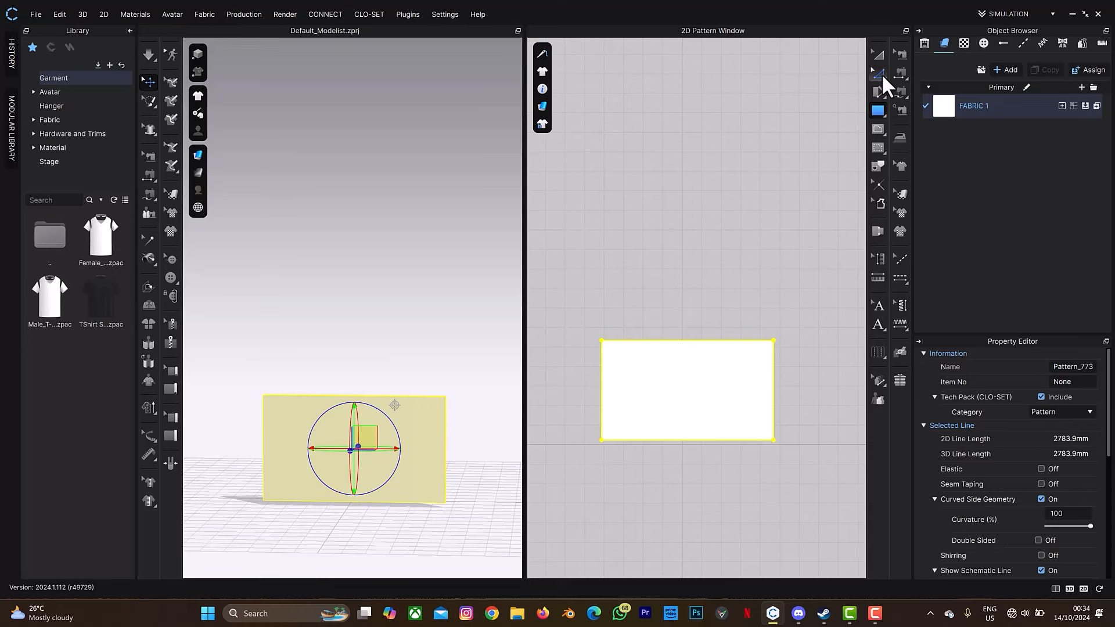
click(880, 74)
click(769, 206)
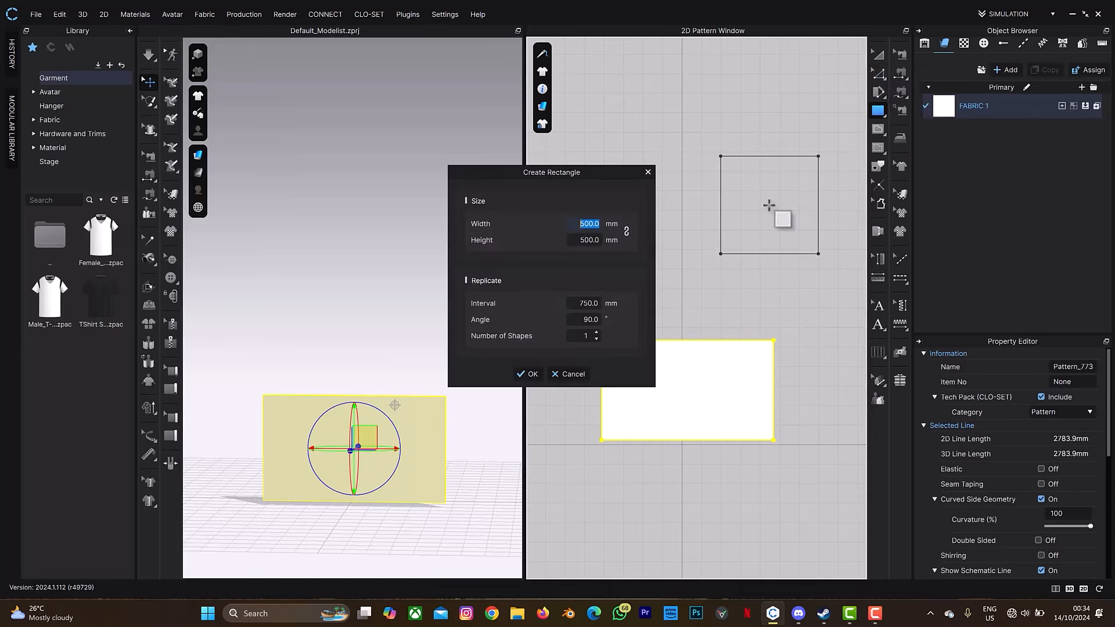
click(647, 172)
key(z)
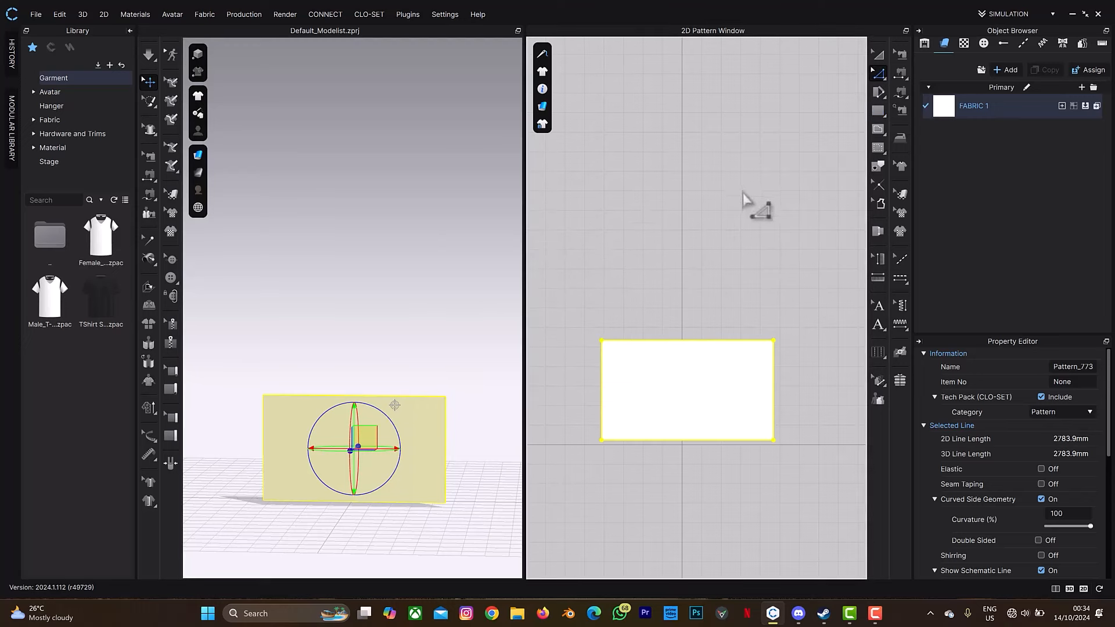
click(743, 194)
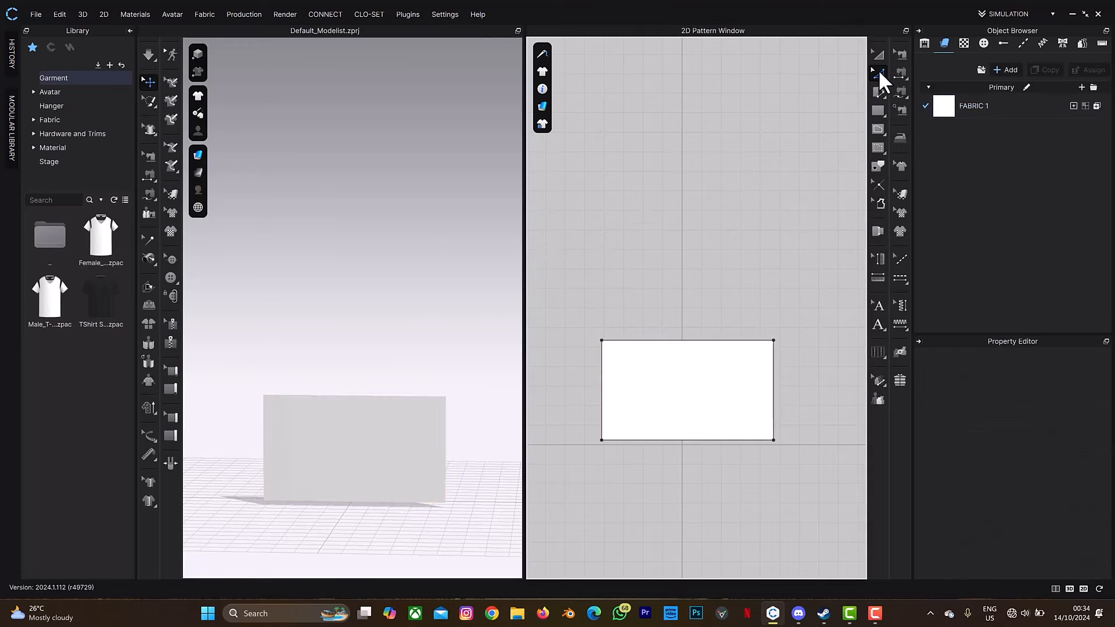
Step: Round both upper corners of the rectangular pattern with Smooth Curve, starting each curve about 75.7 mm from the corner
click(879, 70)
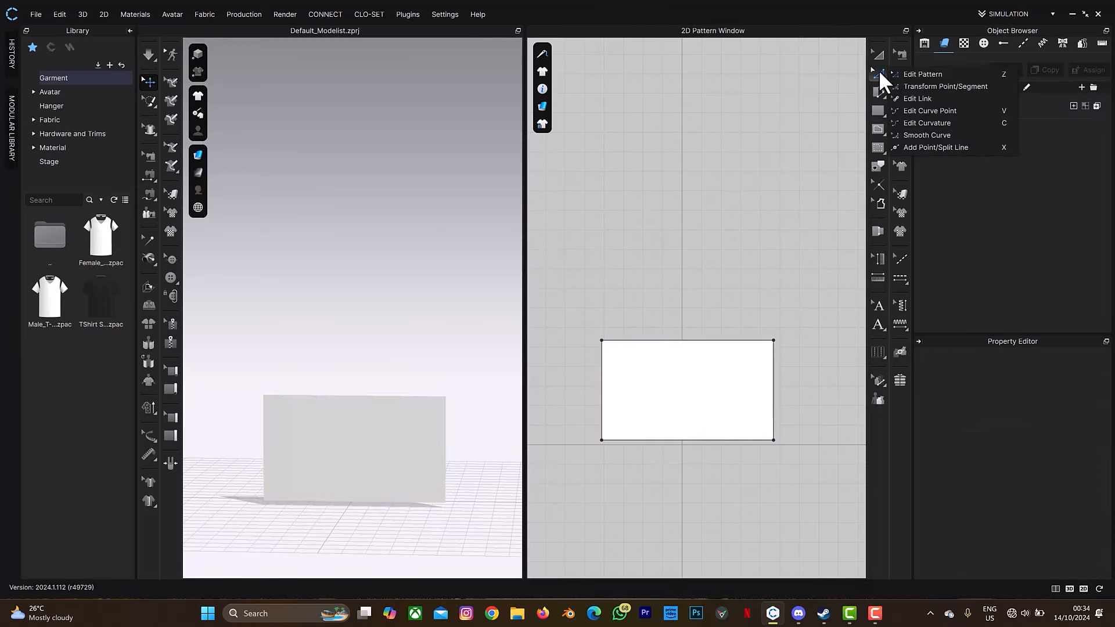
click(923, 134)
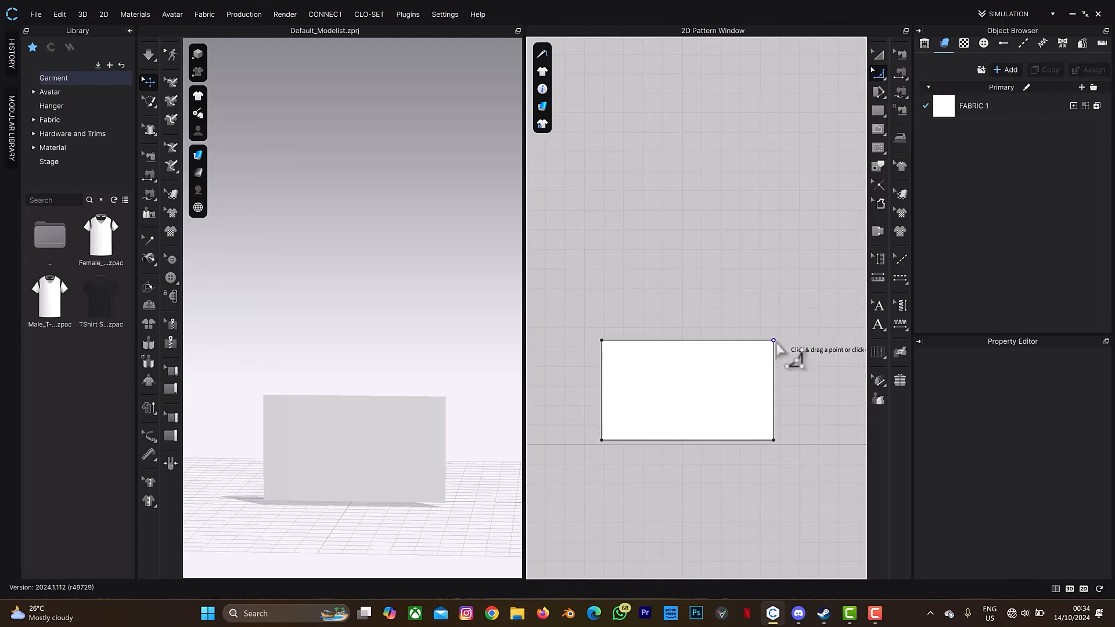
drag(774, 342, 766, 364)
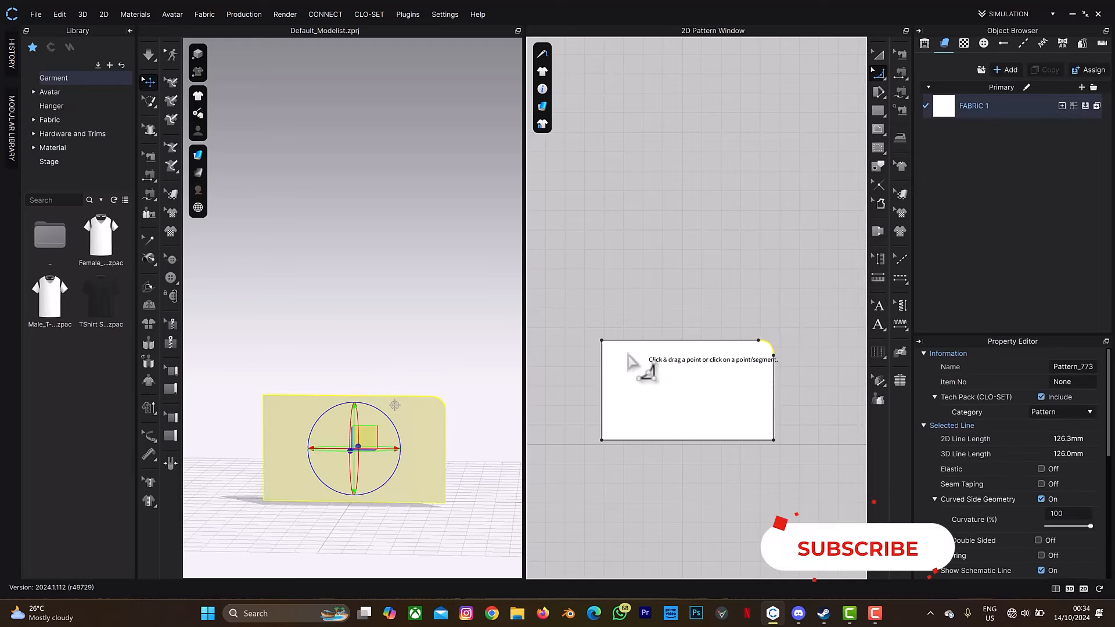
drag(602, 342, 607, 364)
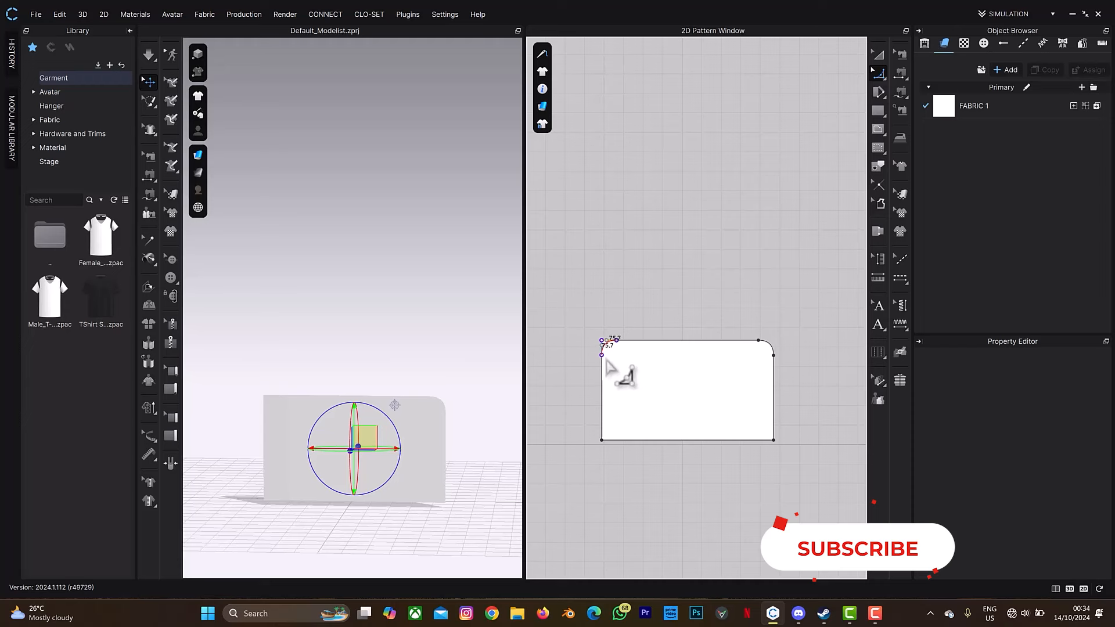
drag(607, 365, 607, 366)
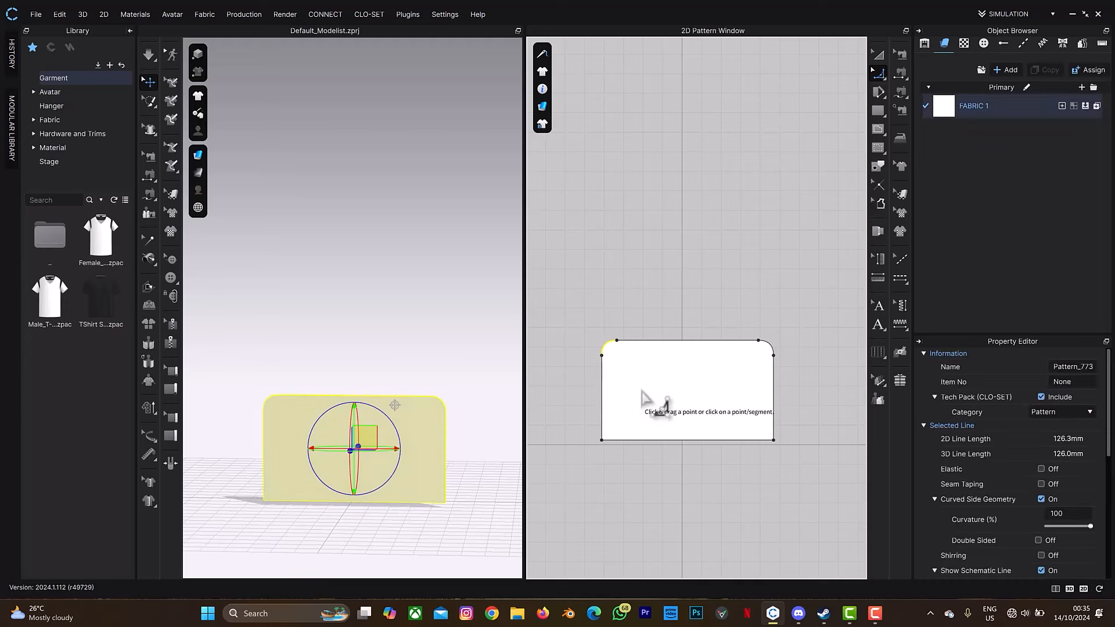
Step: Place a copy of the rounded pattern directly above the original in the 2D window, offset by about 672 mm
key(a)
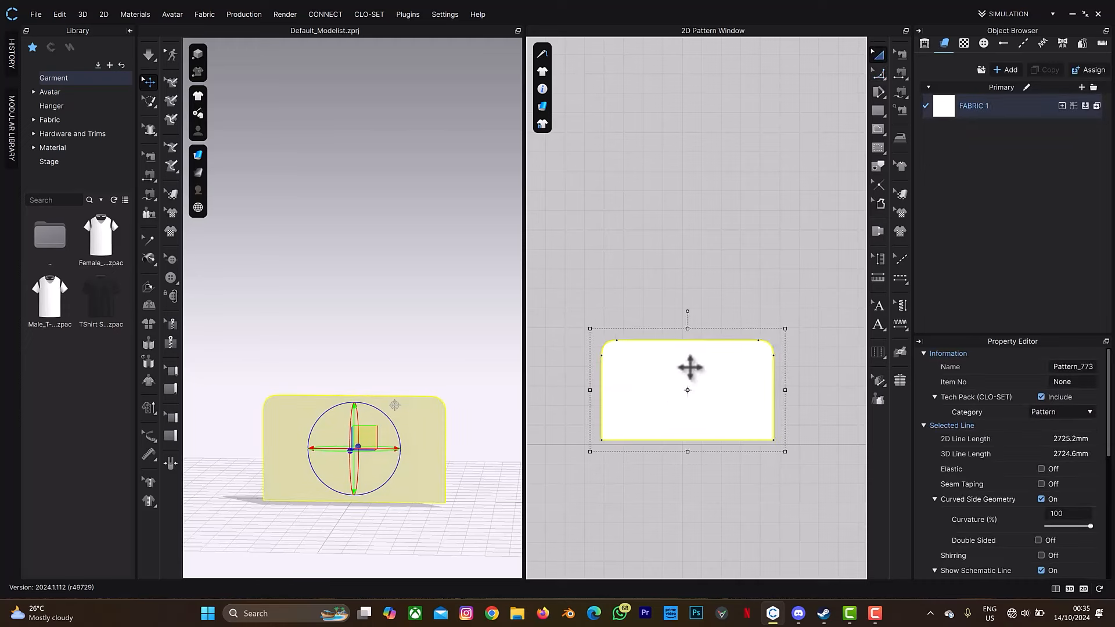
drag(689, 367, 689, 260)
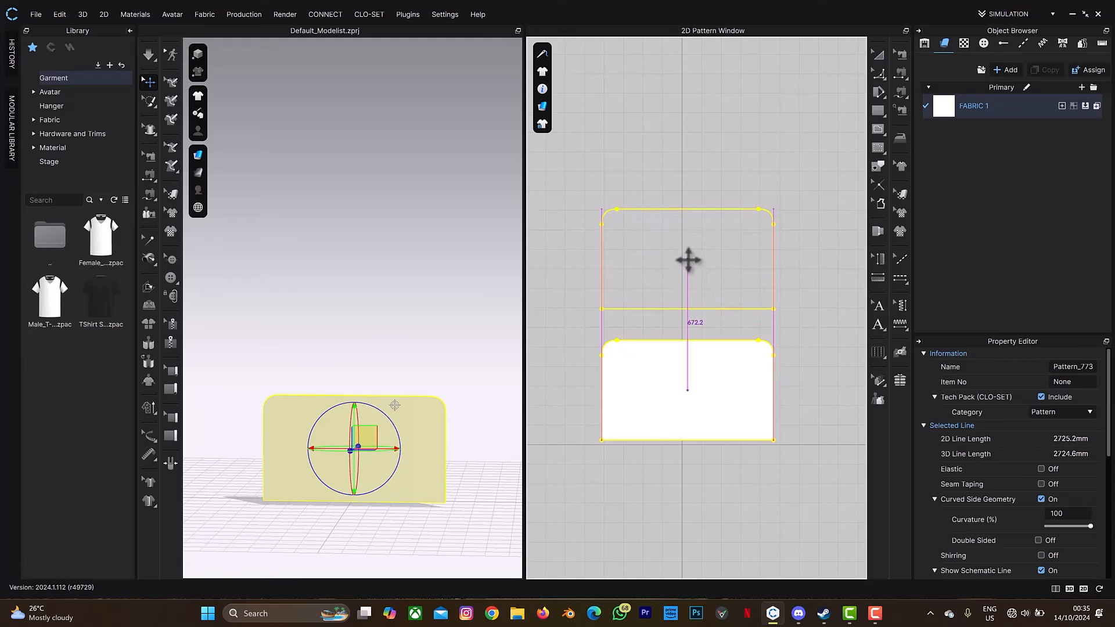
click(688, 260)
click(688, 260)
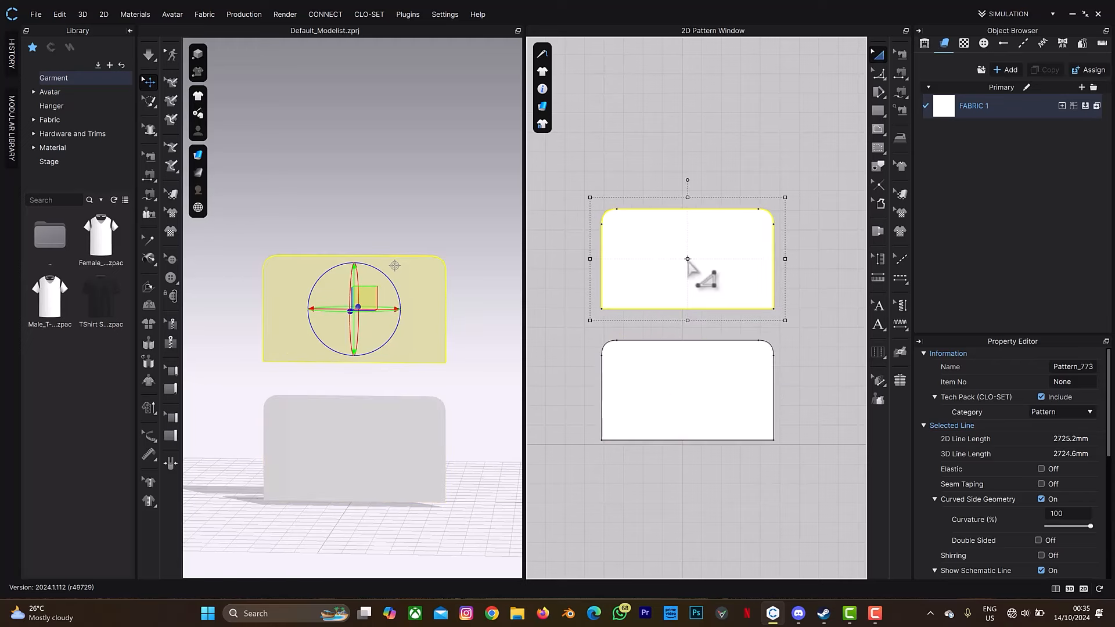
Step: Move the copied pattern in the 3D view so it stands parallel behind the original at about the same height
right_drag(424, 336, 476, 322)
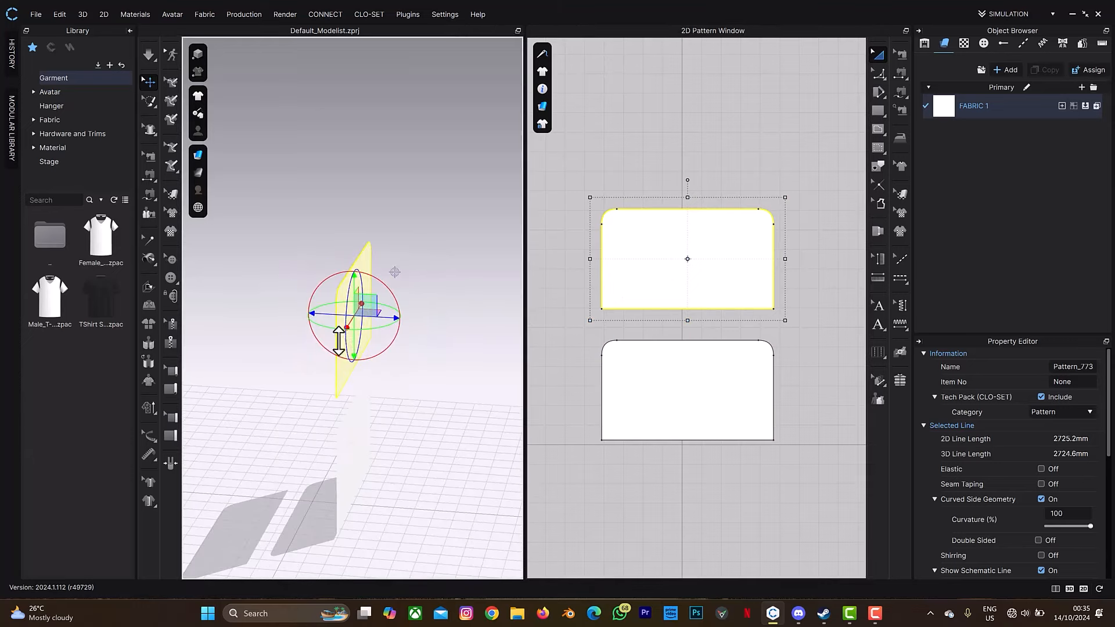
drag(322, 325, 355, 399)
drag(365, 440, 354, 436)
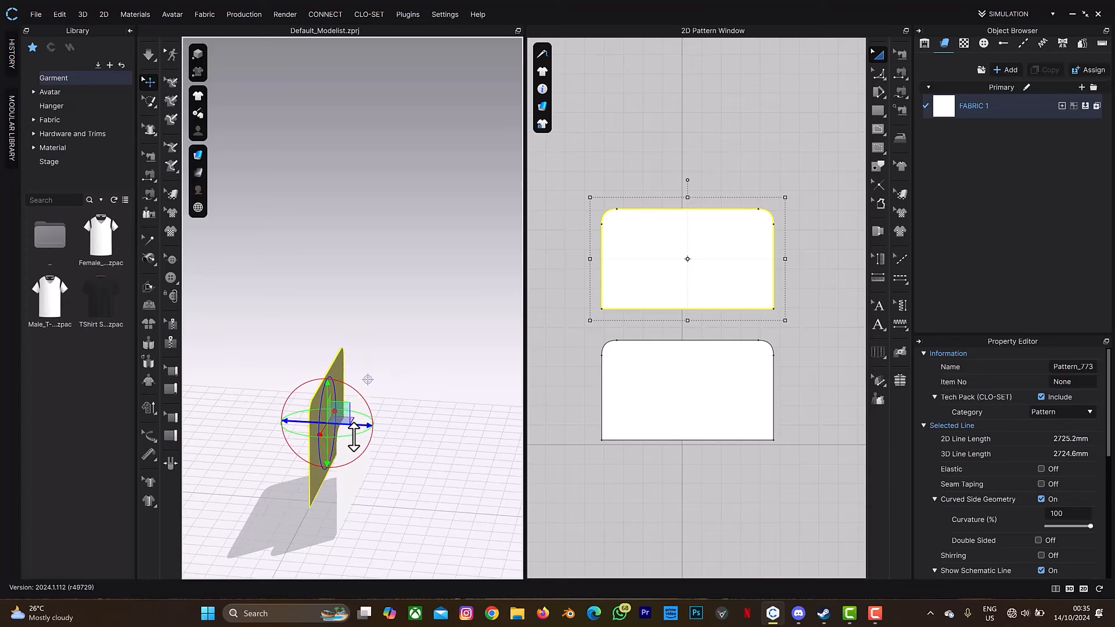
right_drag(382, 426, 343, 400)
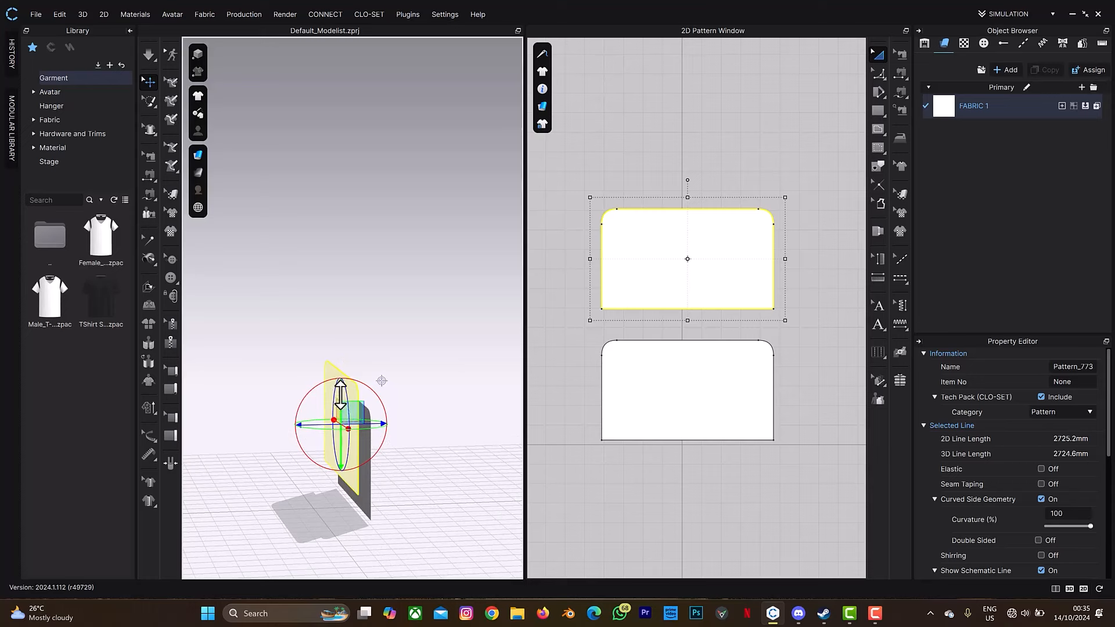
drag(340, 394, 348, 417)
Step: Select both rounded panels in 3D and raise them together above the floor grid
mouse_move(395, 398)
right_down()
mouse_move(371, 395)
mouse_move(383, 400)
right_up()
shift+click(337, 504)
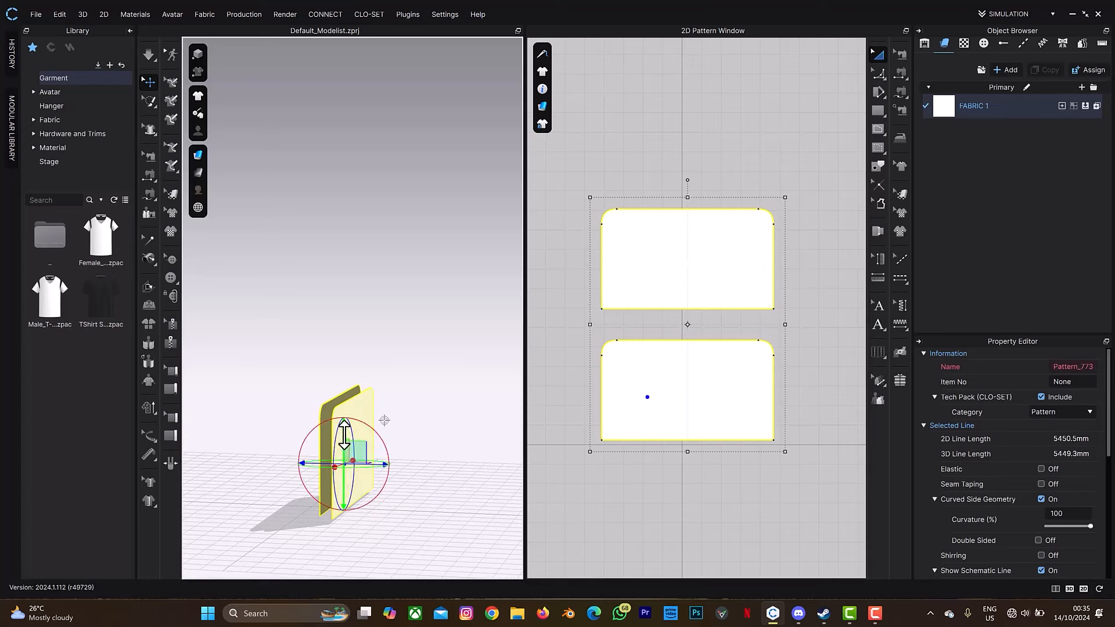
drag(345, 437, 348, 411)
click(694, 470)
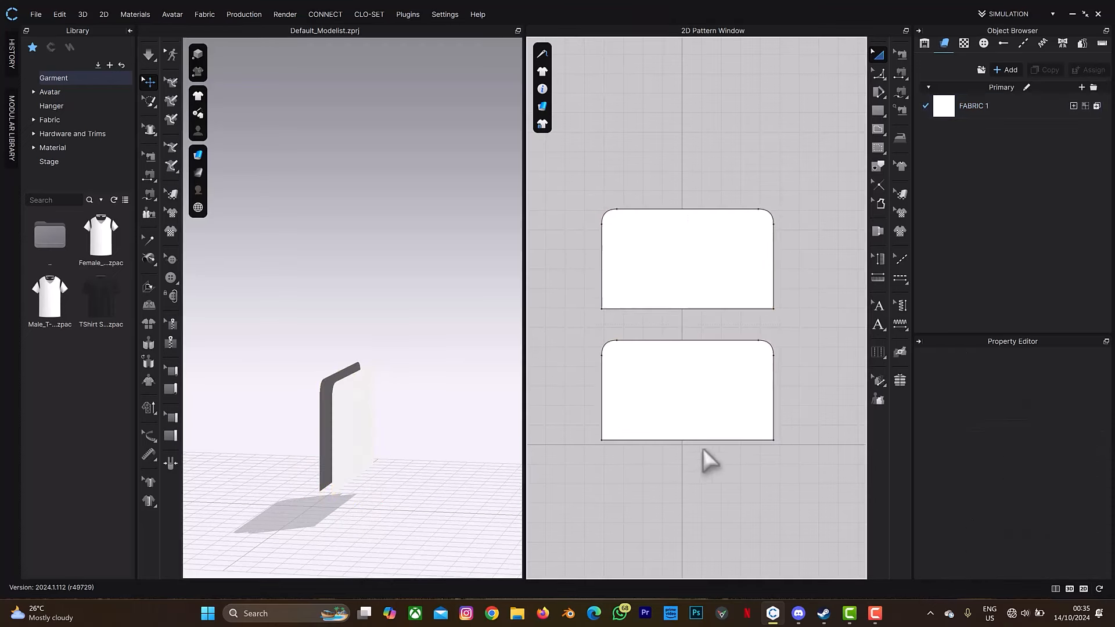
Step: Check the lower panel's bottom edge length and create a matching rectangular strip 880.4 mm wide and 20 mm high above the panels
key(z)
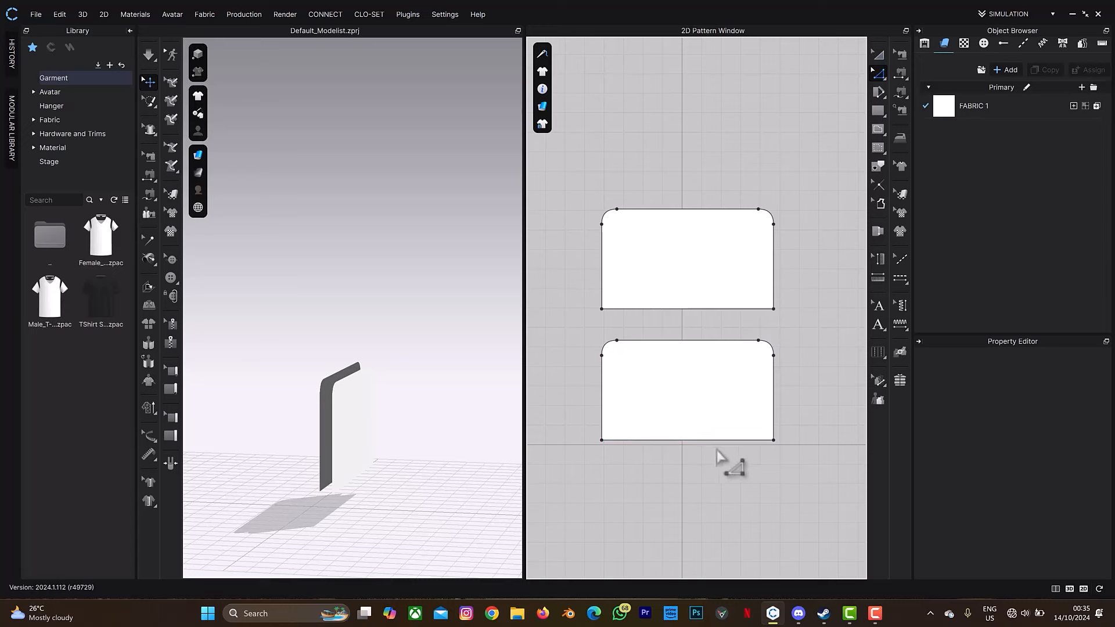
click(709, 441)
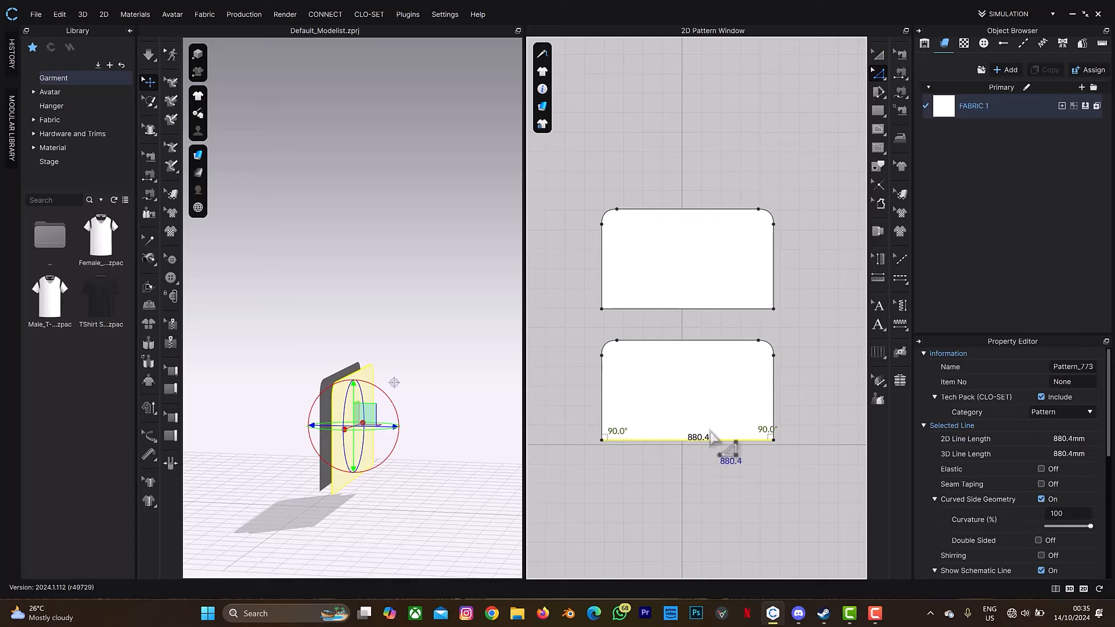
key(s)
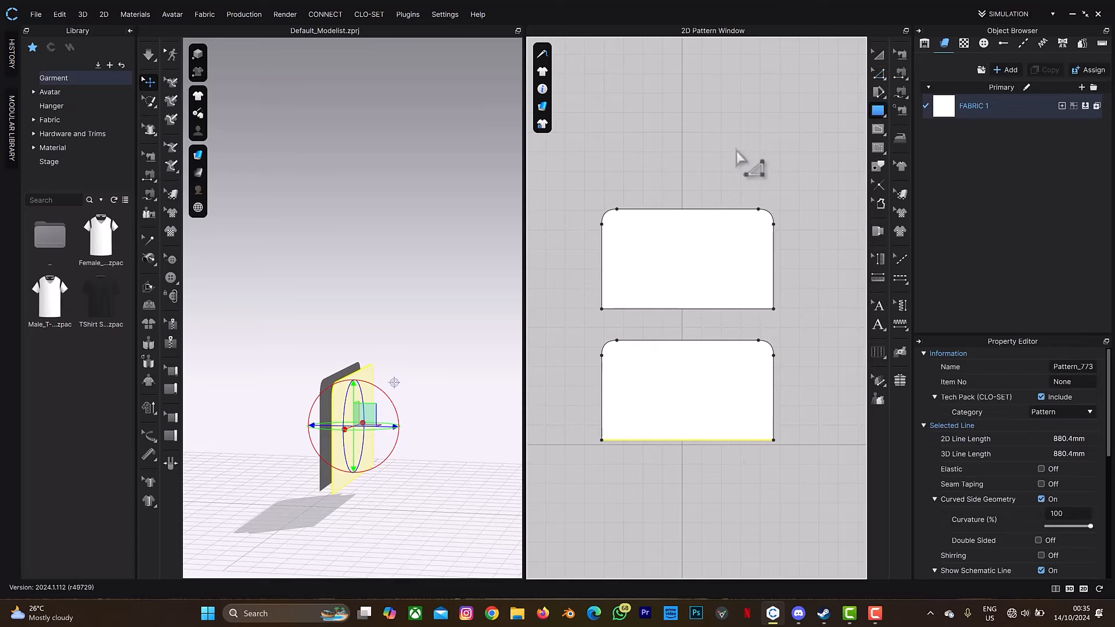
click(703, 146)
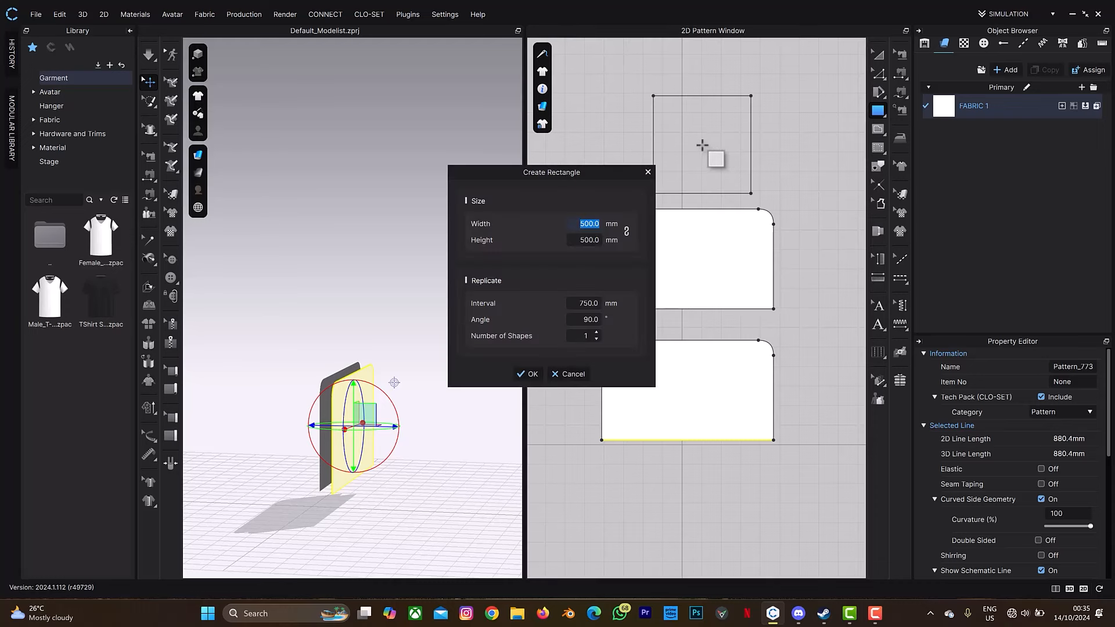
text(880.4)
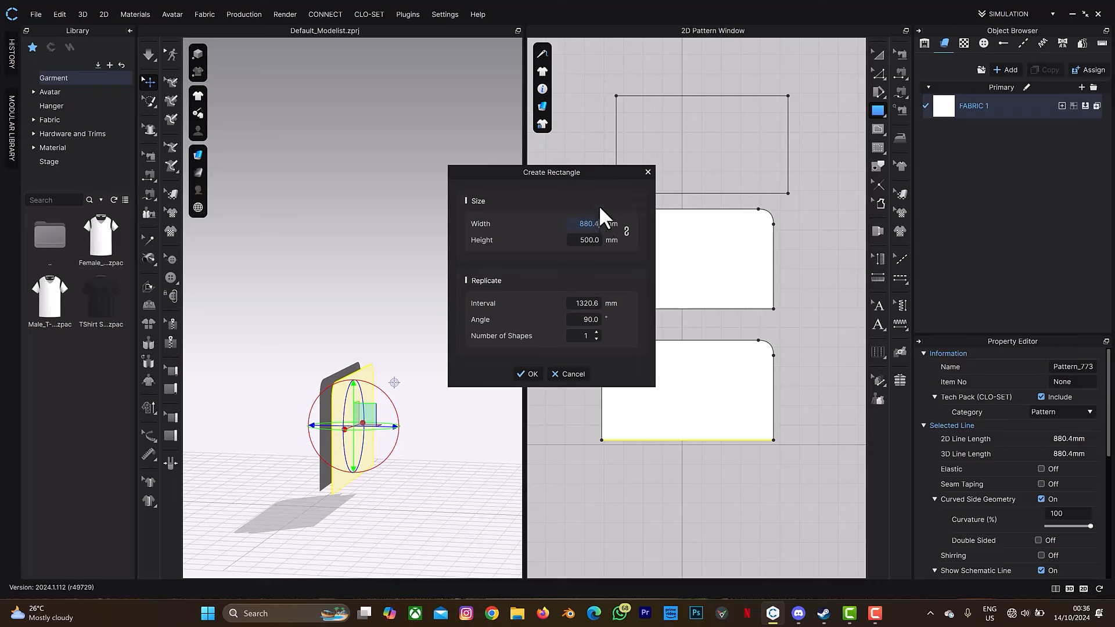
double_click(588, 240)
text(20)
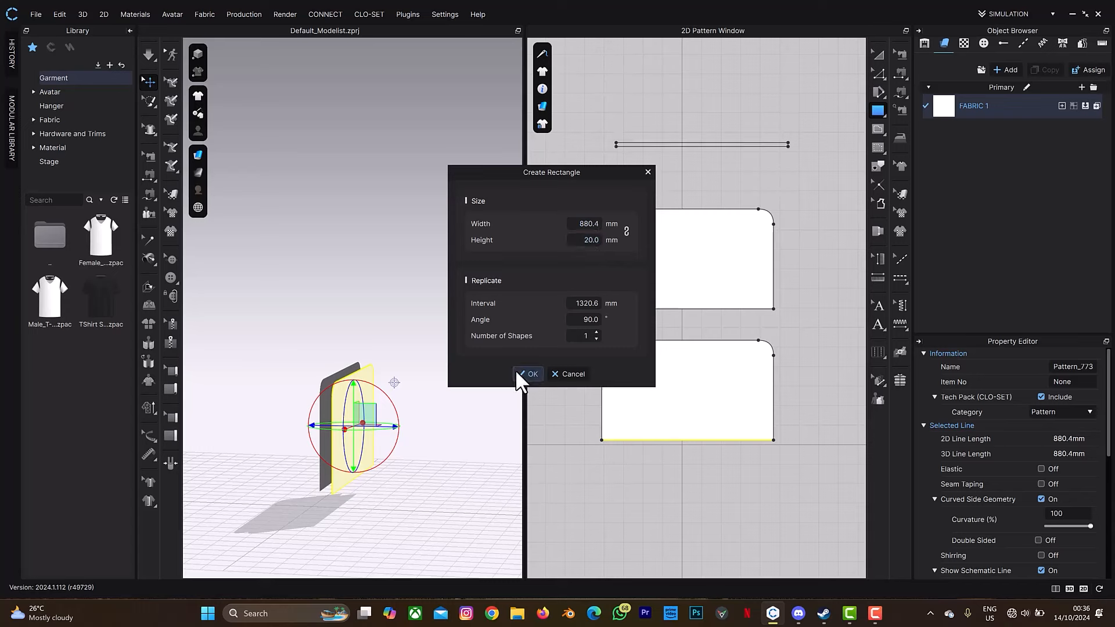
click(527, 374)
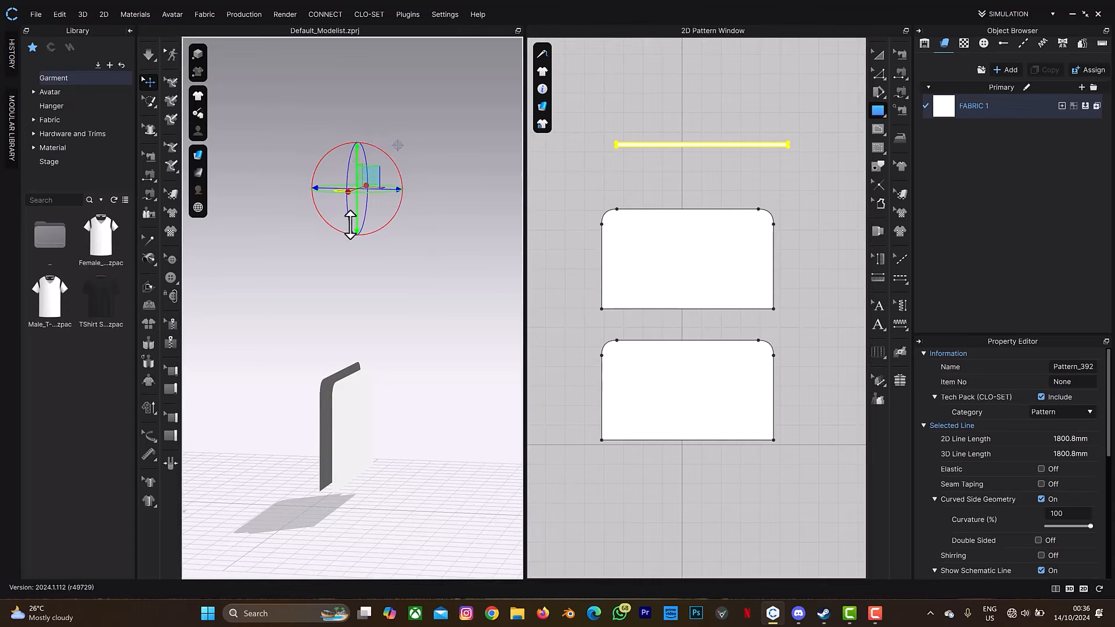
Step: Move the new strip down in 3D and position it between the two panels, just below their bottom edges
click(358, 378)
drag(359, 378, 358, 444)
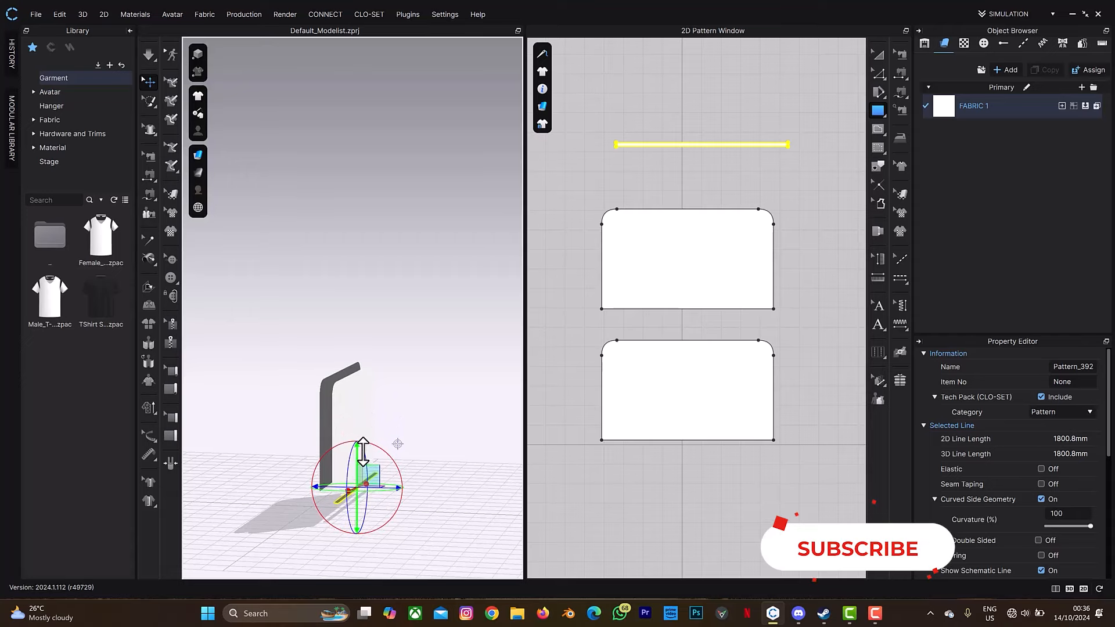
scroll(359, 446, down, 3)
middle_drag(397, 453, 472, 279)
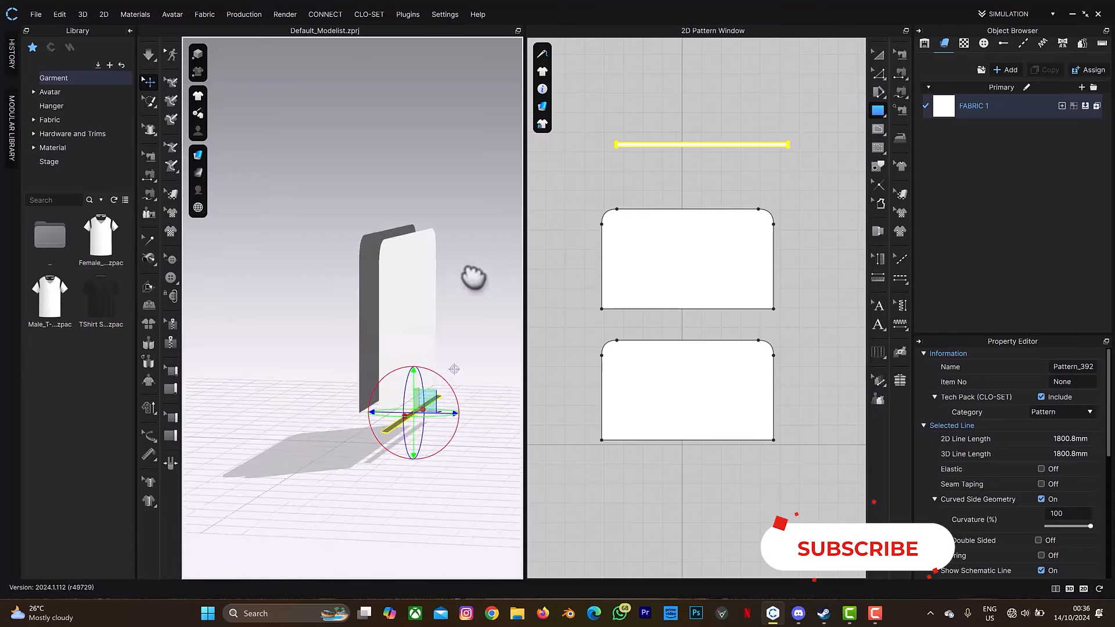
scroll(462, 269, down, 3)
scroll(463, 275, down, 1)
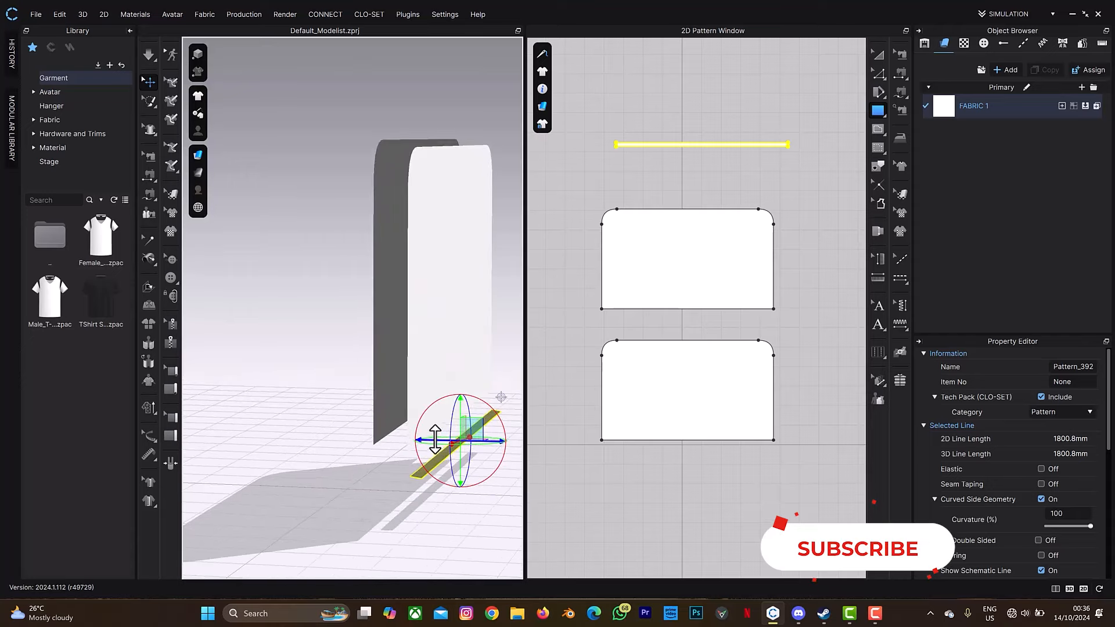
right_drag(436, 399, 433, 401)
Step: Select the strip and both panels in 3D and lower all three slightly together
shift+click(463, 329)
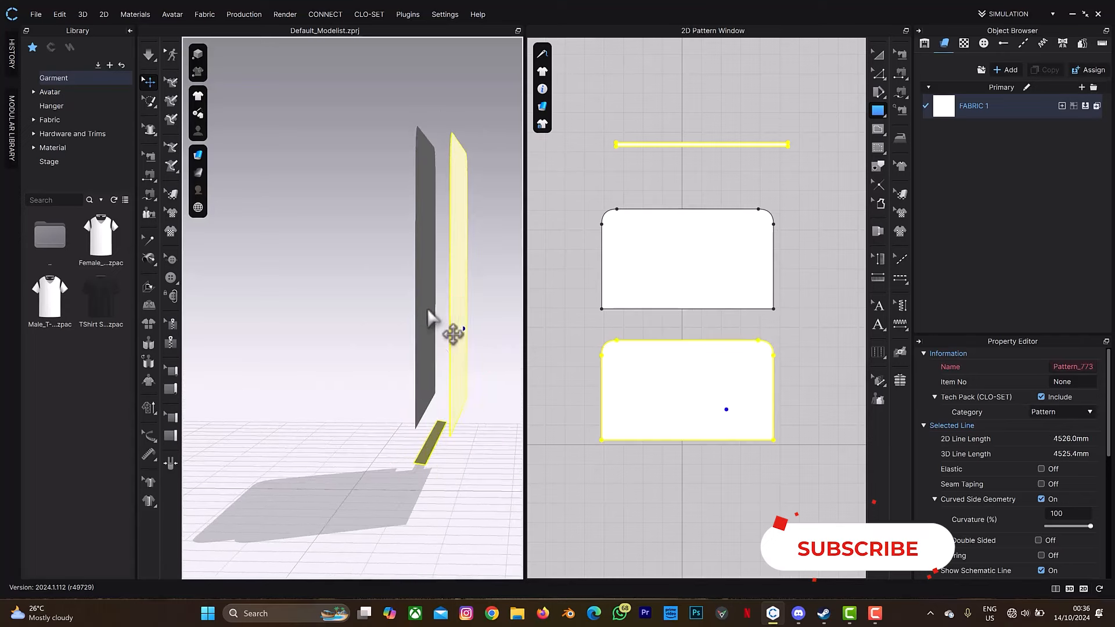
shift+click(420, 267)
click(428, 266)
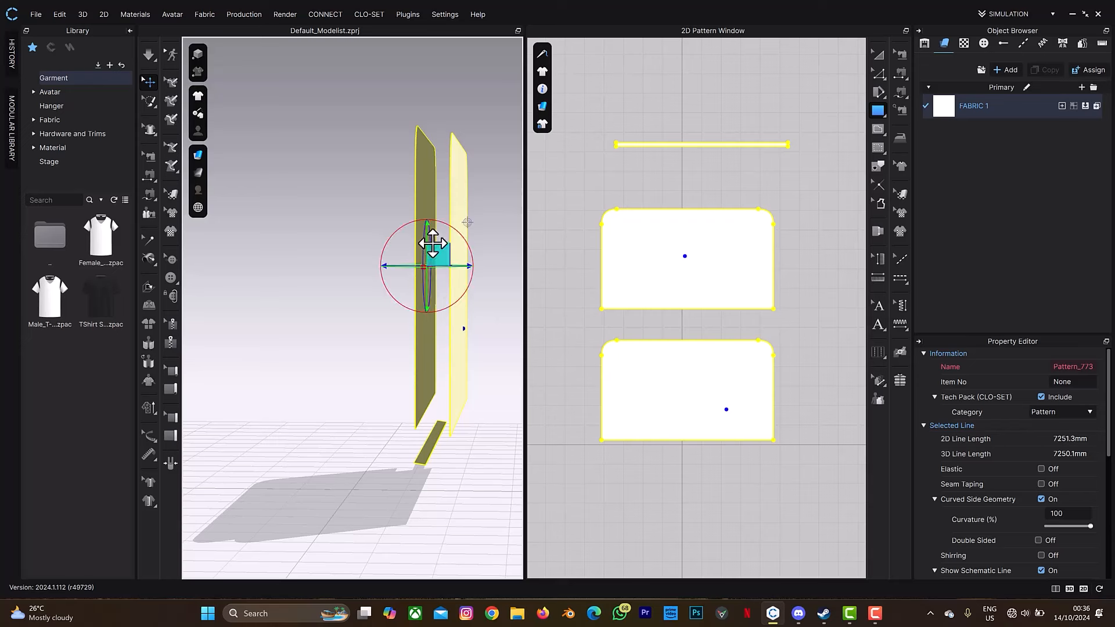
drag(427, 237, 428, 251)
click(491, 388)
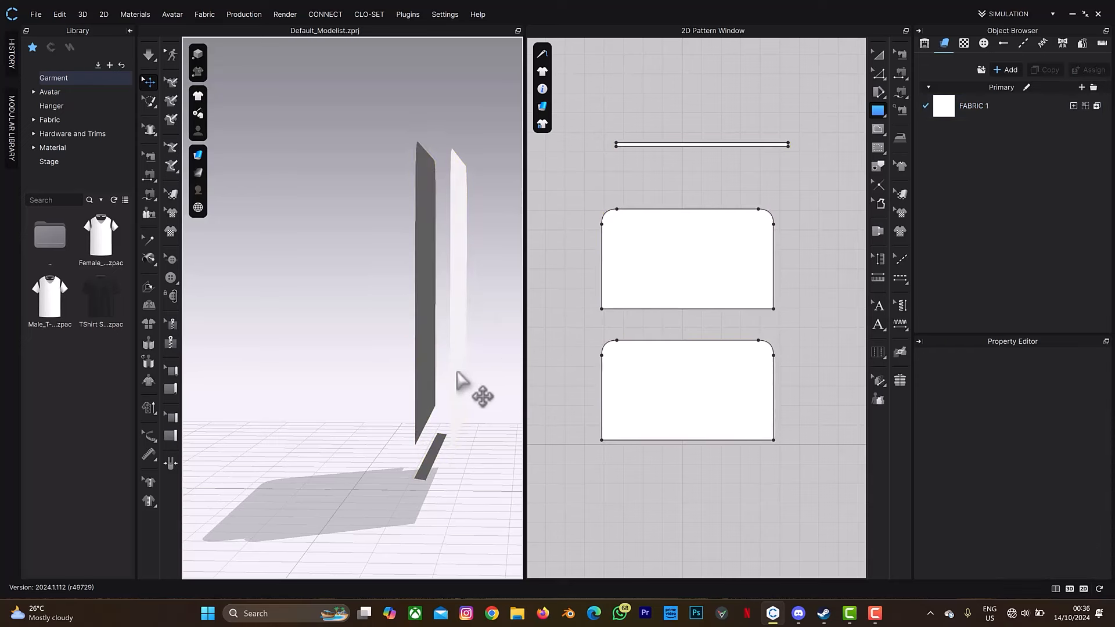
Step: Shift the strip sideways in 3D so its ends line up with the bottom corners of the two panels
click(456, 370)
shift+click(428, 279)
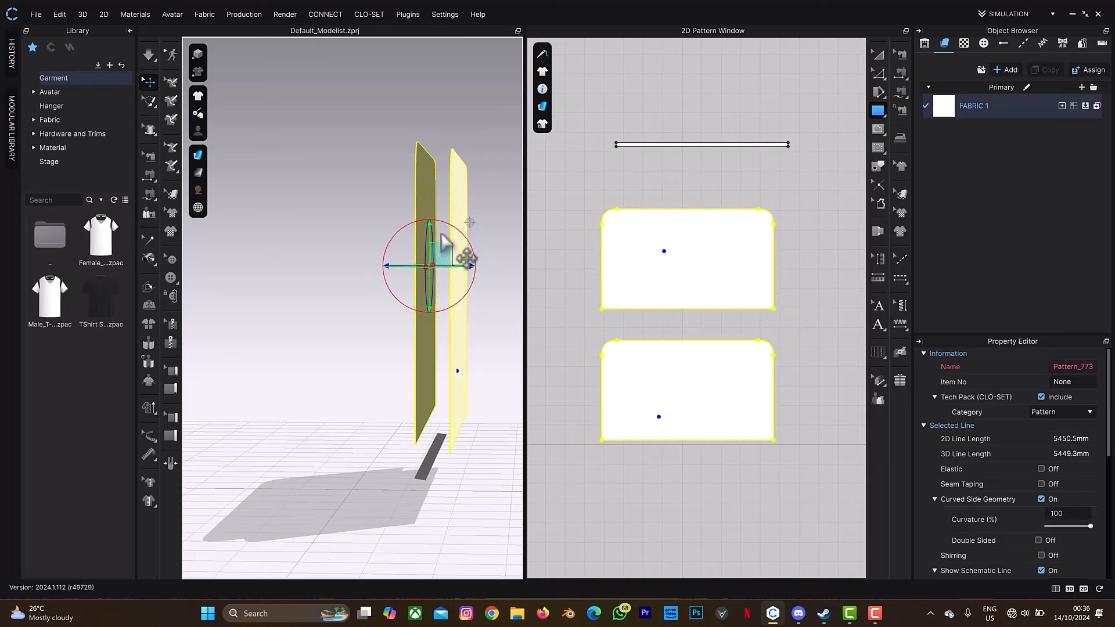
right_drag(438, 230, 378, 304)
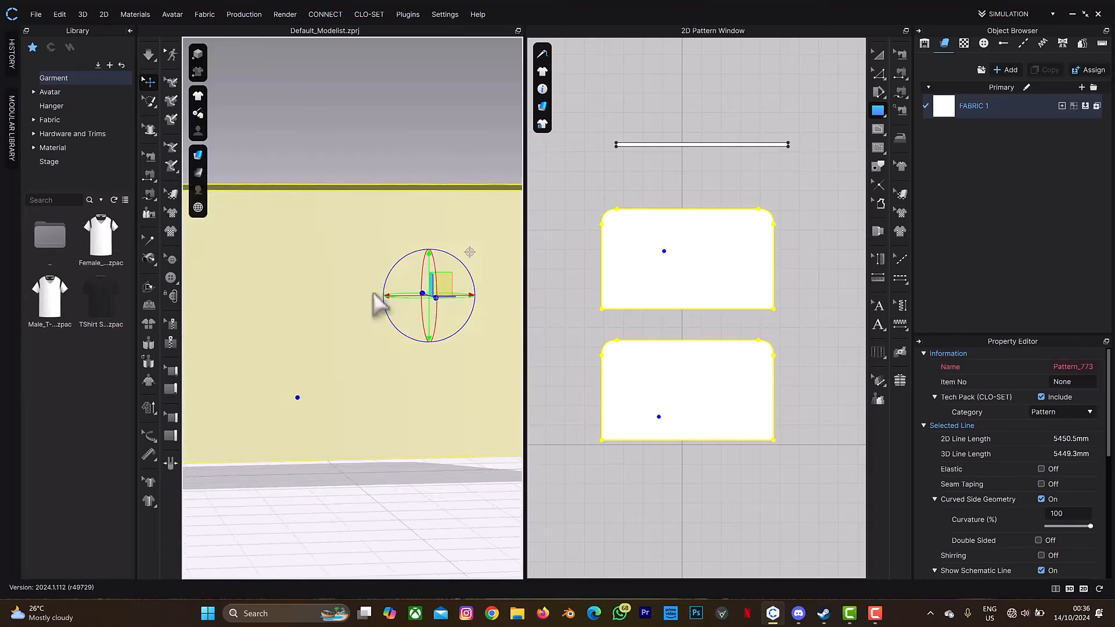
middle_drag(378, 304, 140, 194)
click(457, 301)
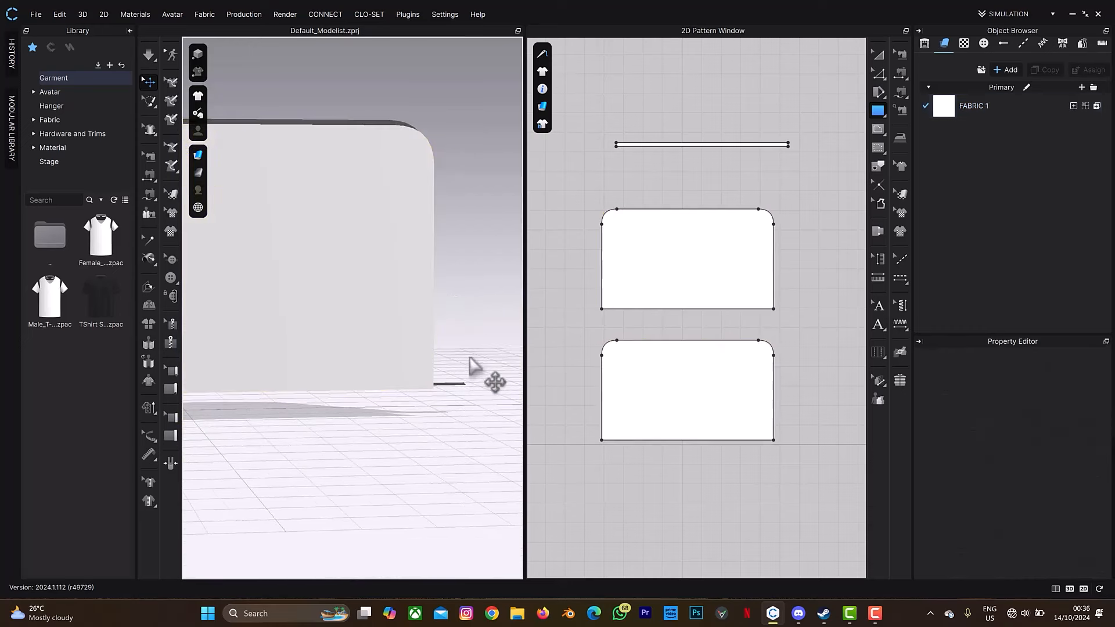
click(455, 385)
drag(437, 384, 389, 392)
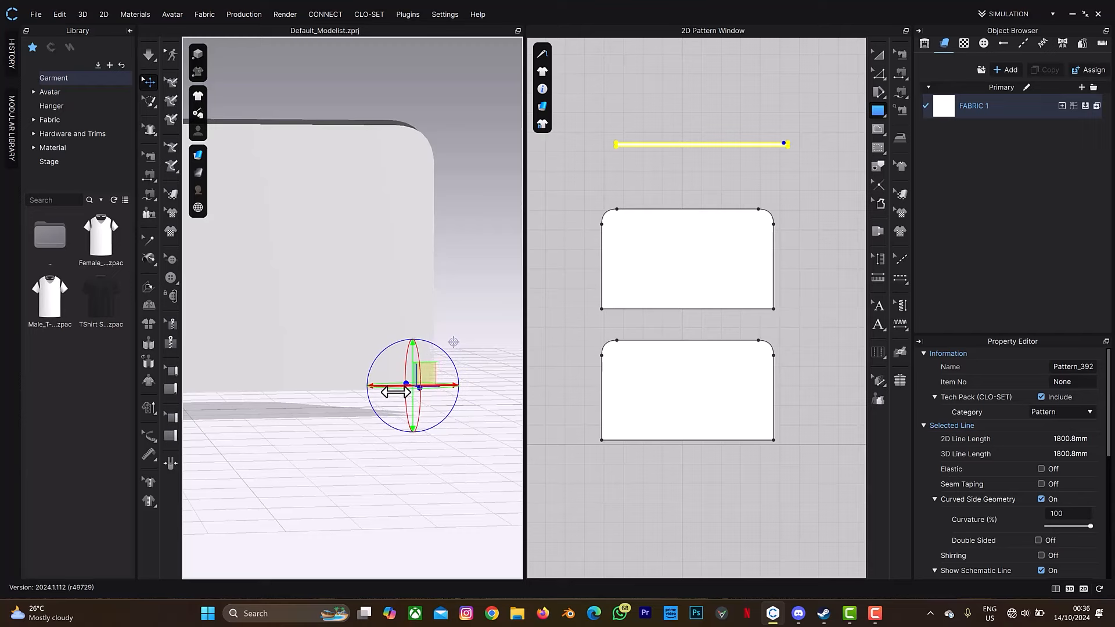
right_drag(390, 398, 398, 349)
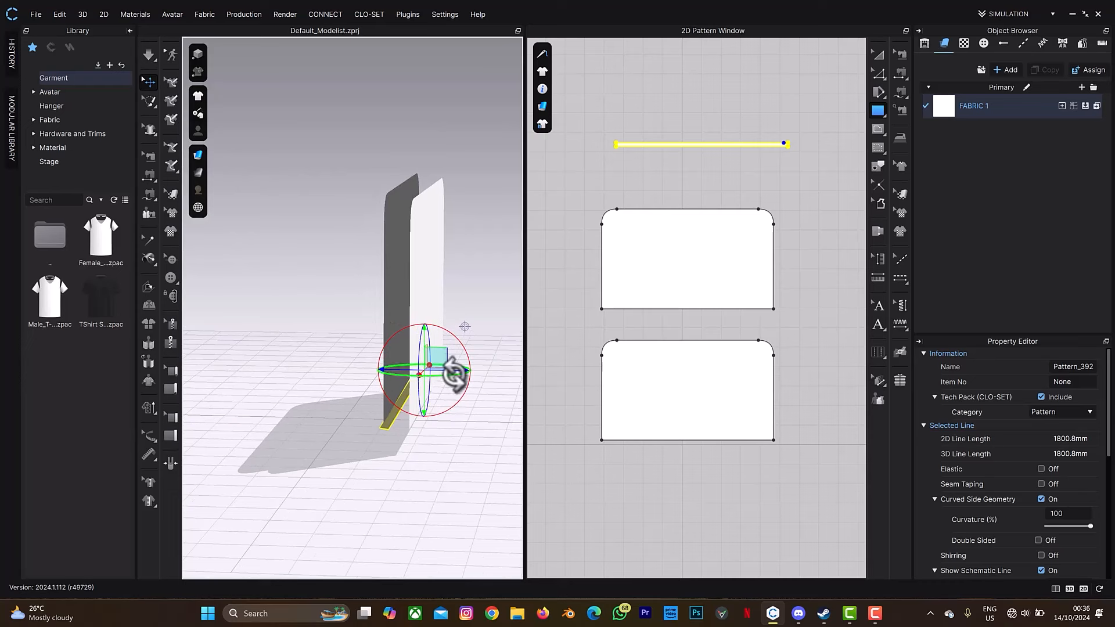
drag(454, 372, 459, 371)
click(510, 478)
Step: Sew the strip's two long edges to the bottom edges of the two panels, one edge to each panel
right_drag(472, 435, 428, 416)
key(n)
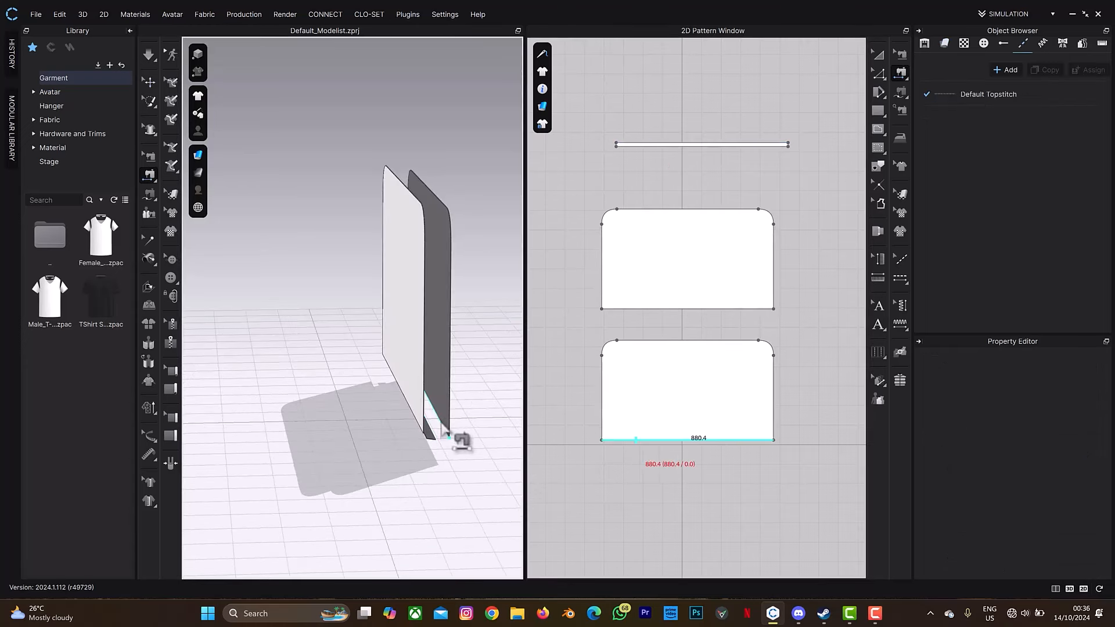
click(436, 434)
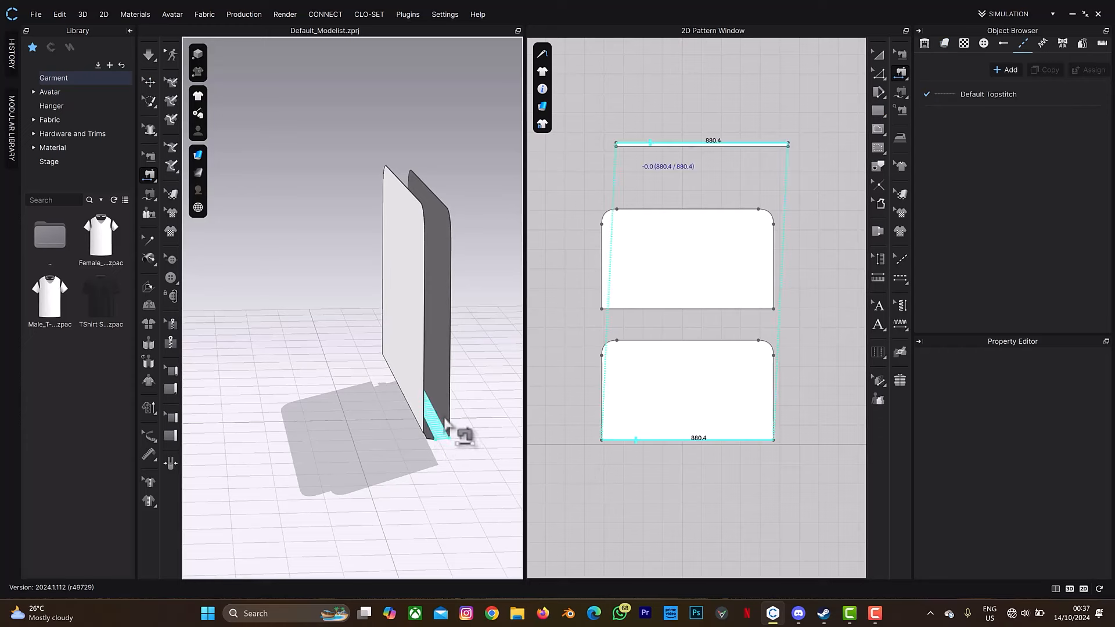
click(445, 427)
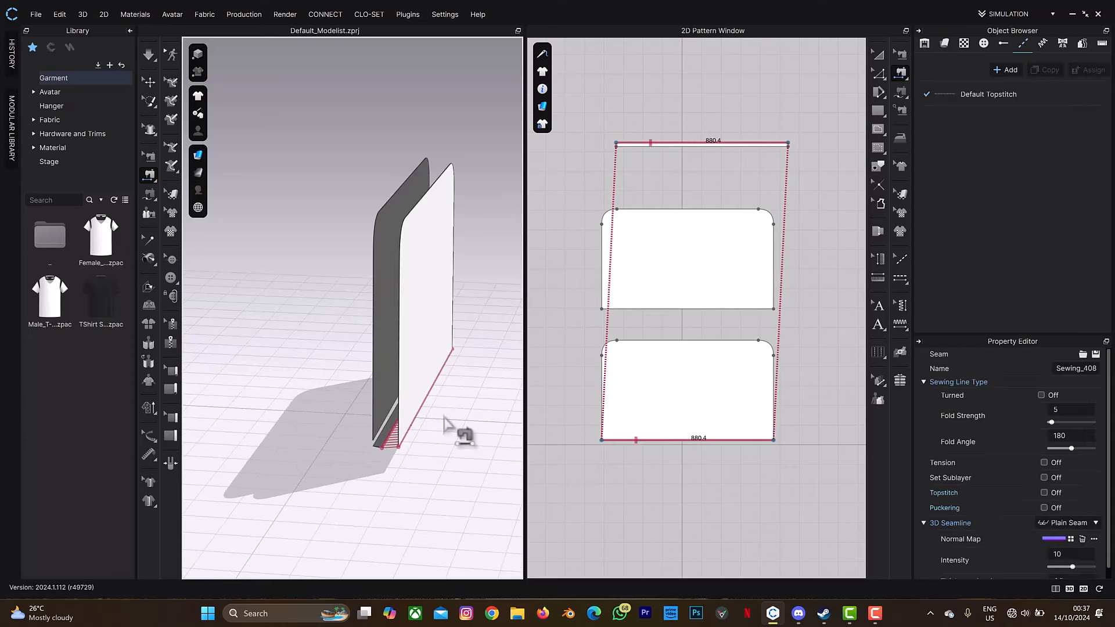
click(381, 435)
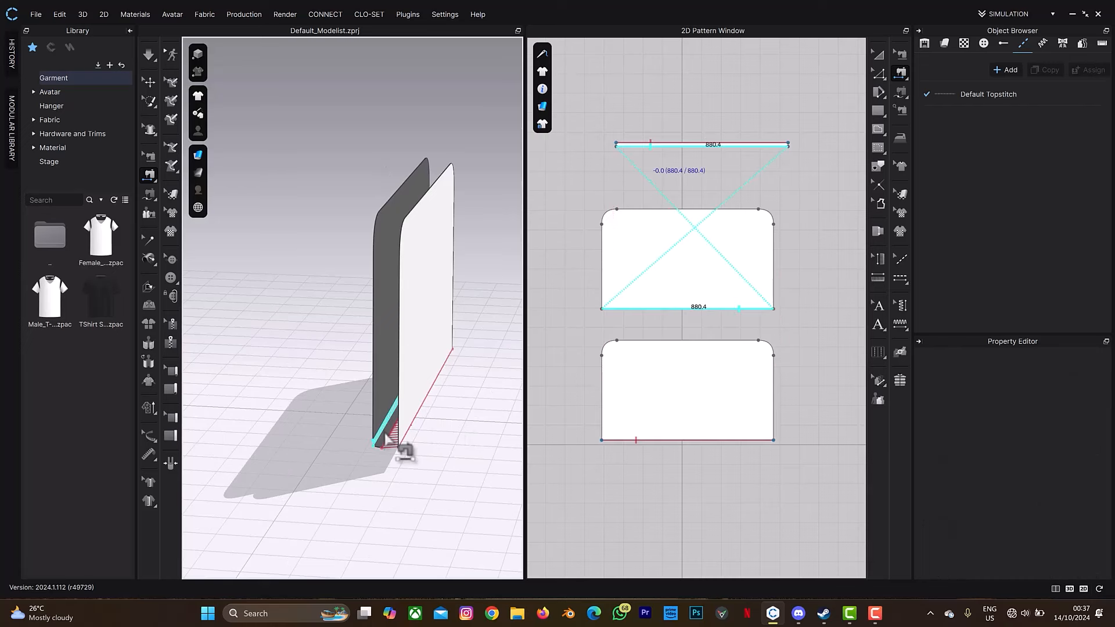
click(386, 438)
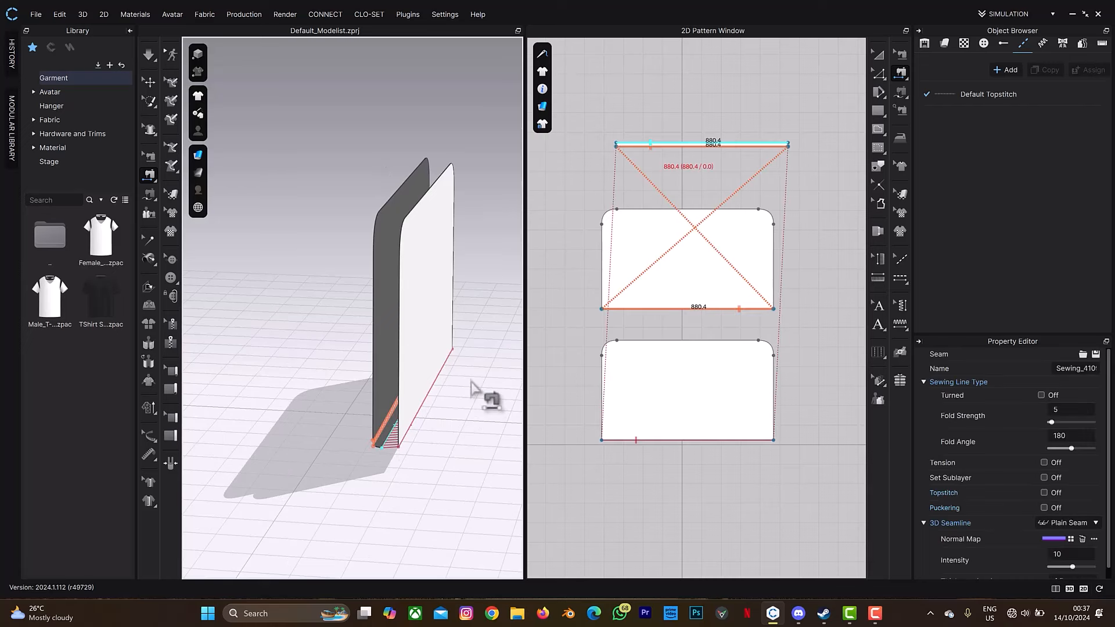
Step: Simulate the garment to pull the strip and panels together at their seams, and stop the simulation
key(space)
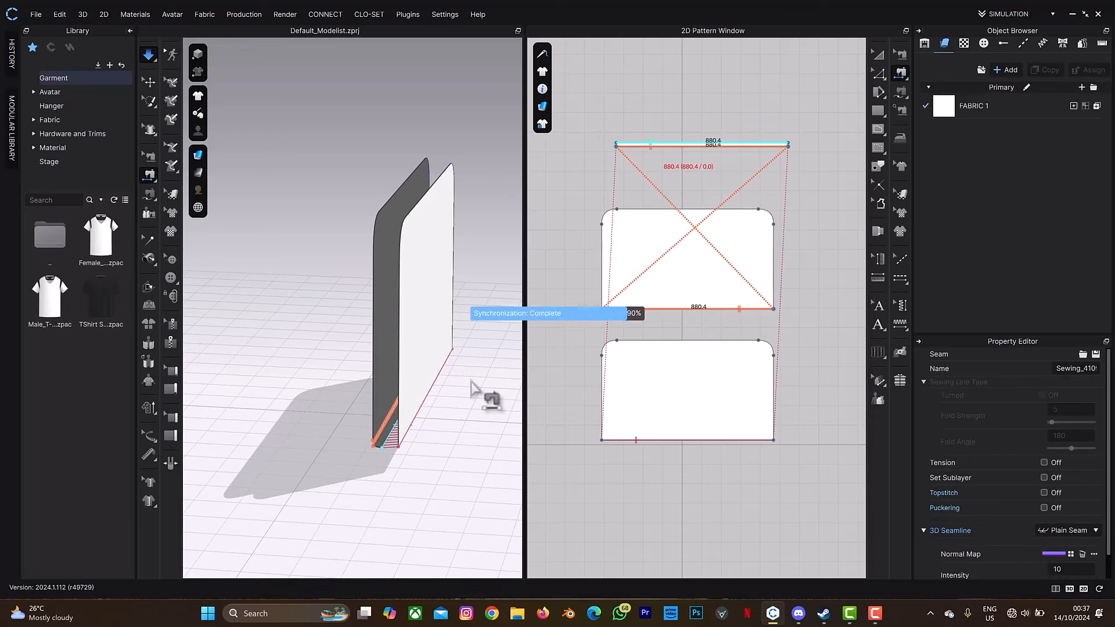
key(space)
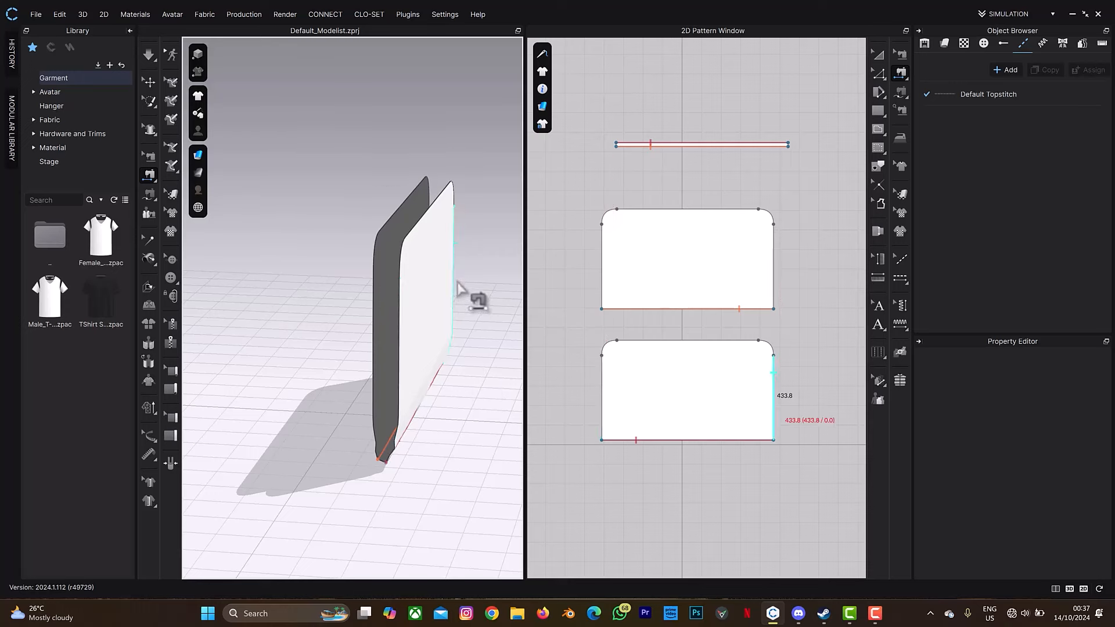
key(Escape)
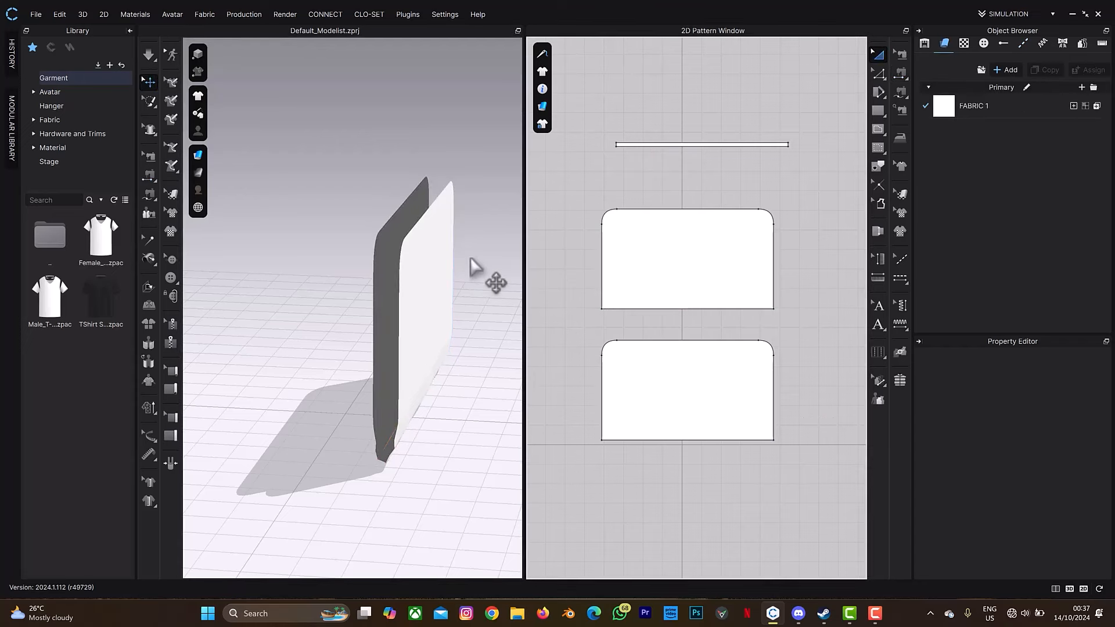
Step: Select all three pattern pieces, freeze them, and start the simulation
key(ctrl+a)
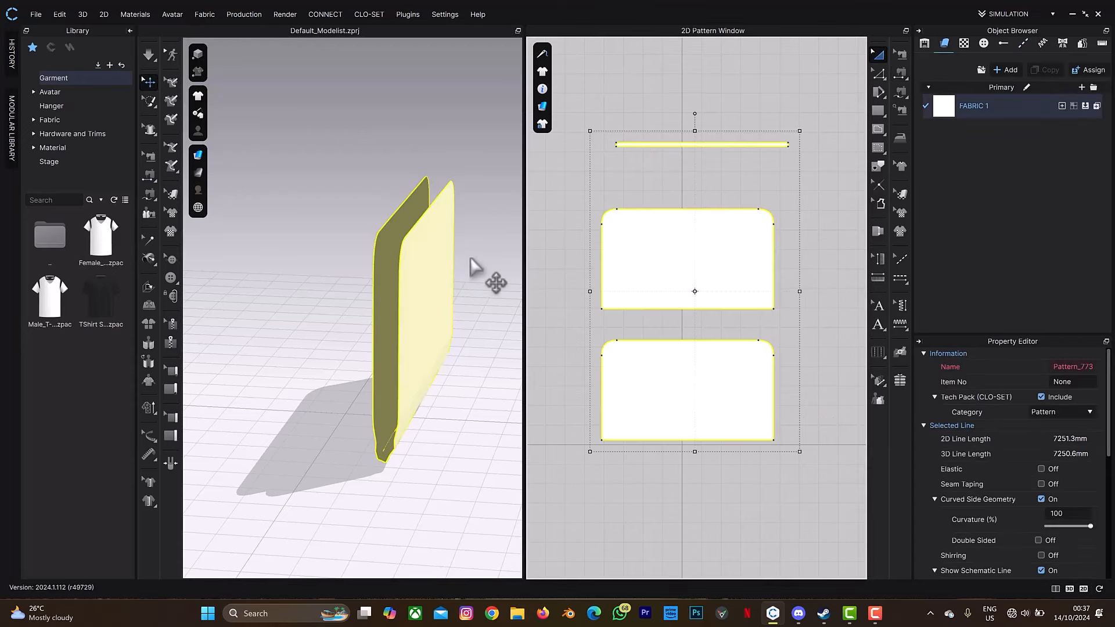
right_click(411, 294)
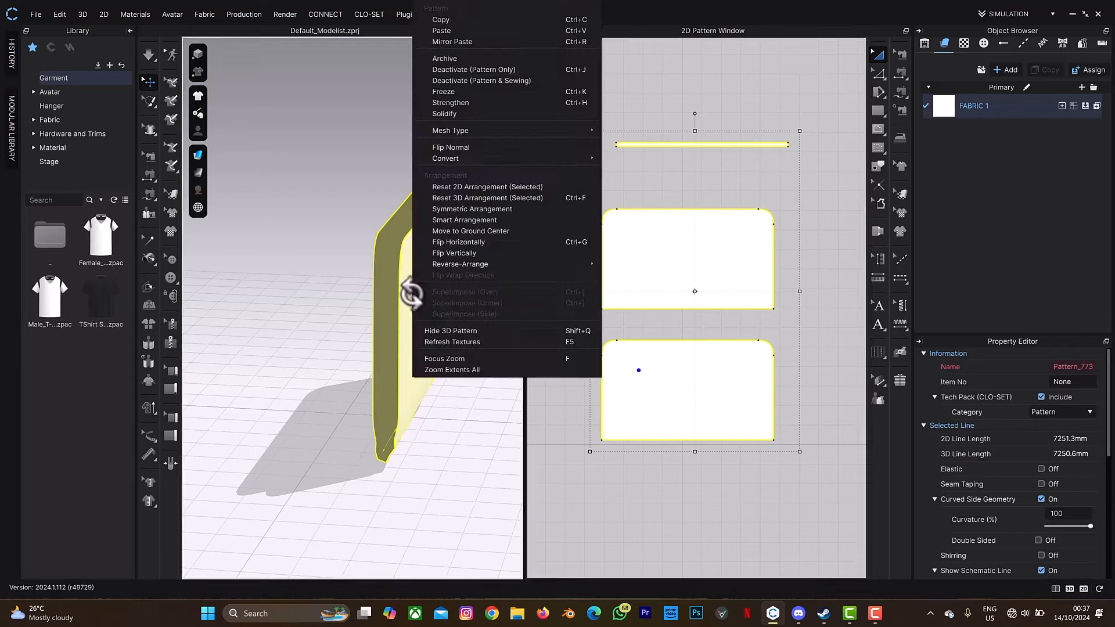
click(455, 91)
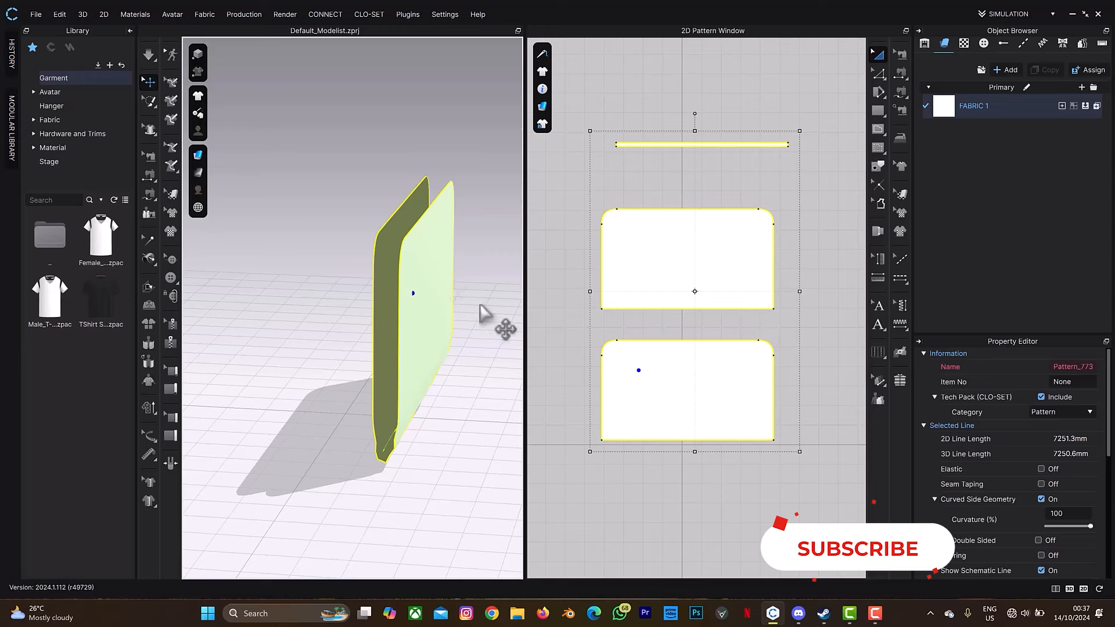
key(space)
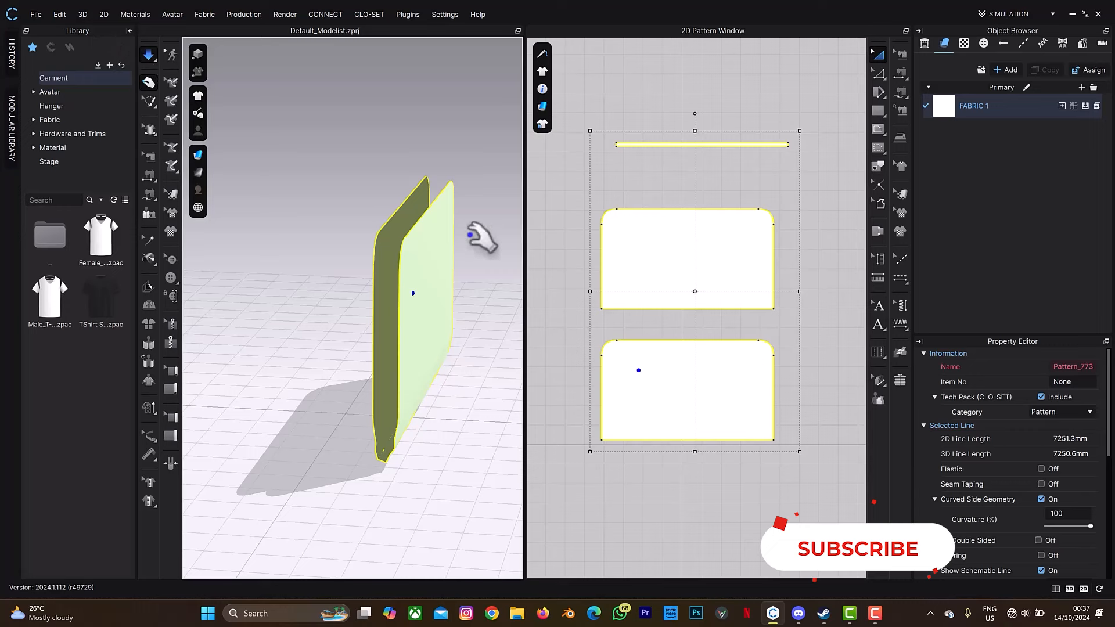
Step: Set the gravity in the simulation properties to 0
right_click(477, 303)
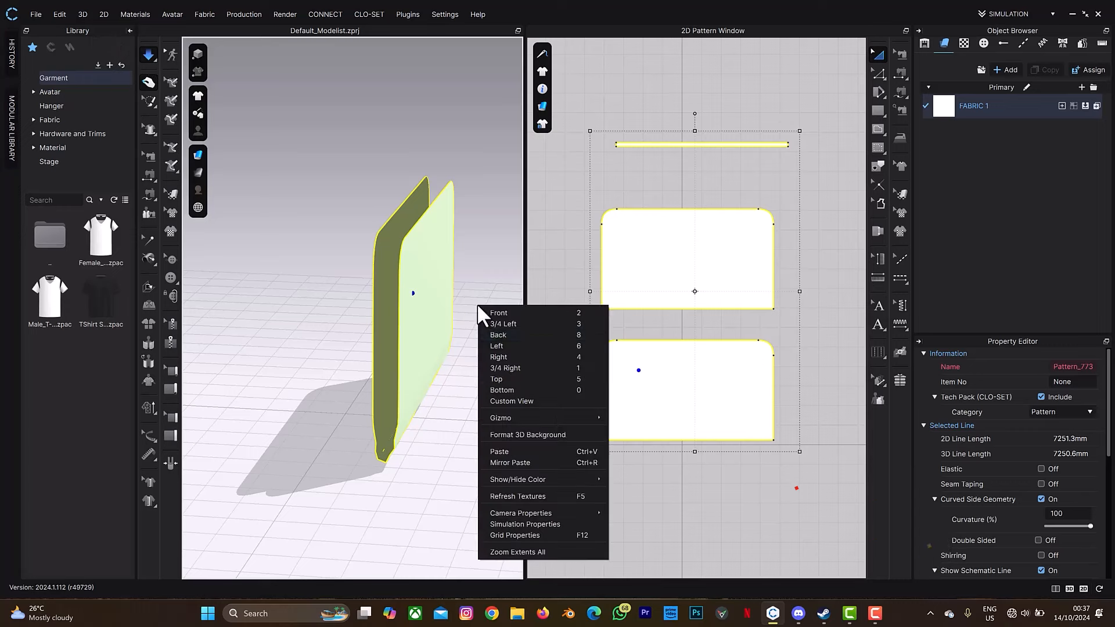
click(540, 524)
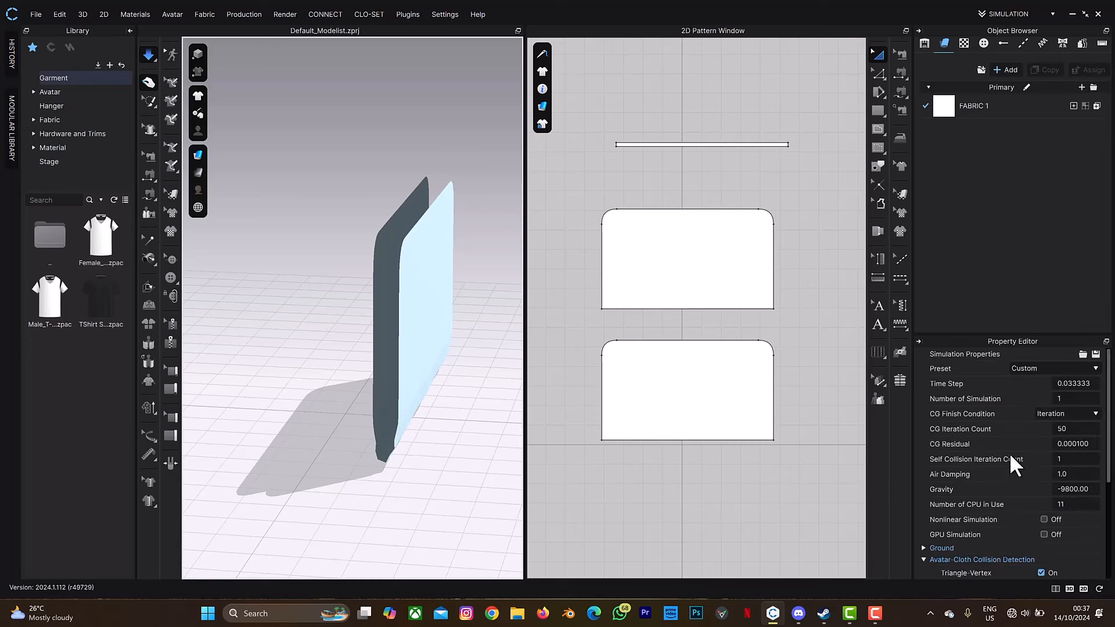
double_click(1083, 488)
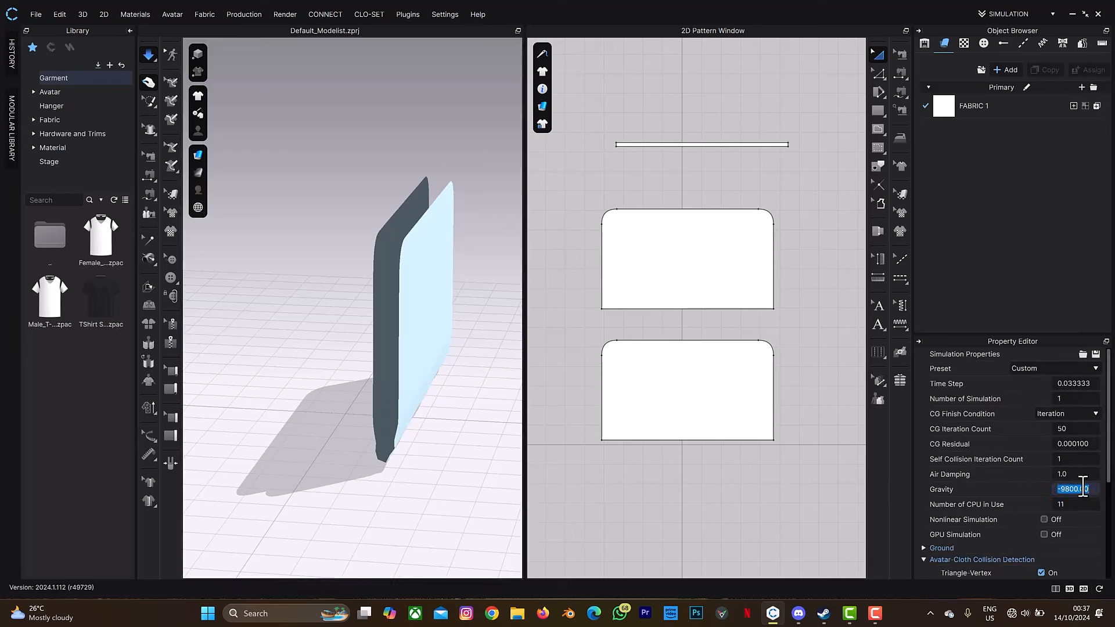
key(Return)
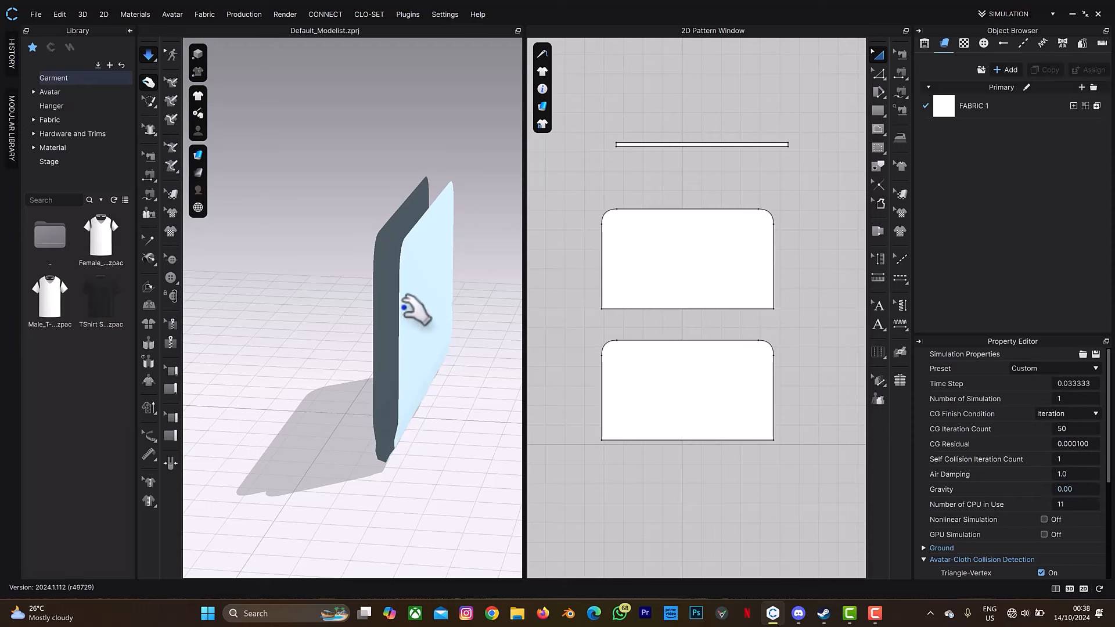
Step: Select all pattern pieces again and unfreeze them while the simulation is running
key(ctrl+a)
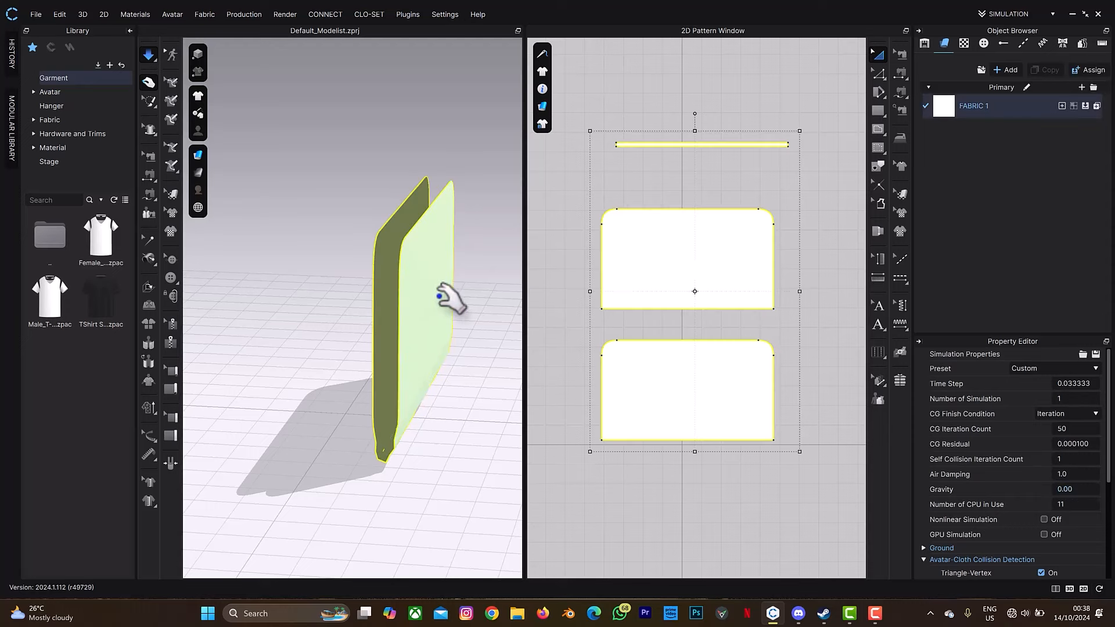
right_click(437, 296)
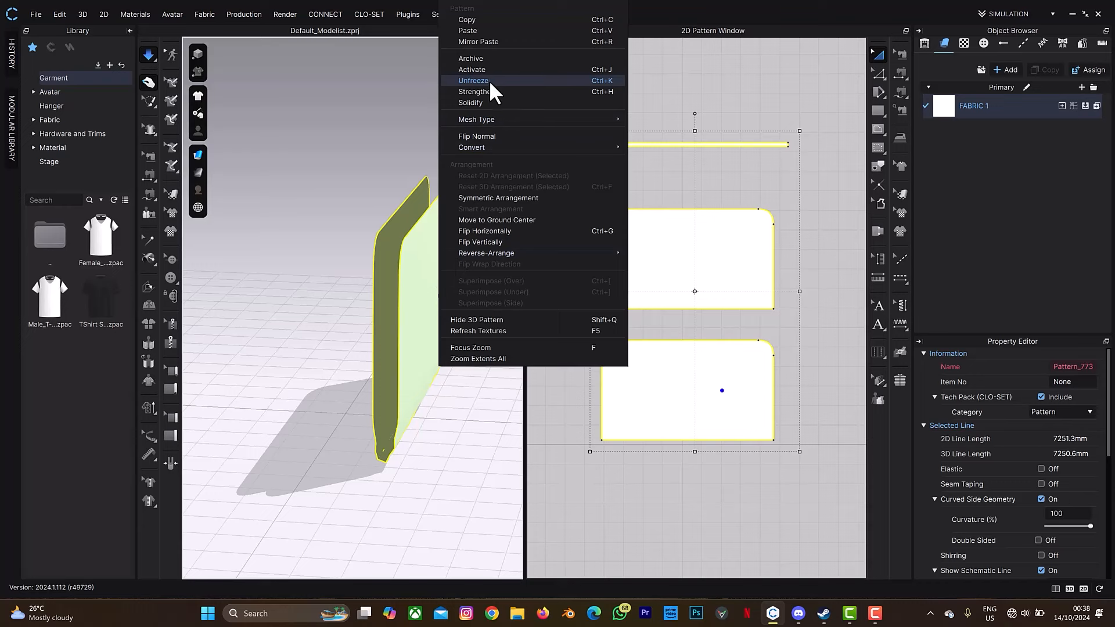
click(491, 81)
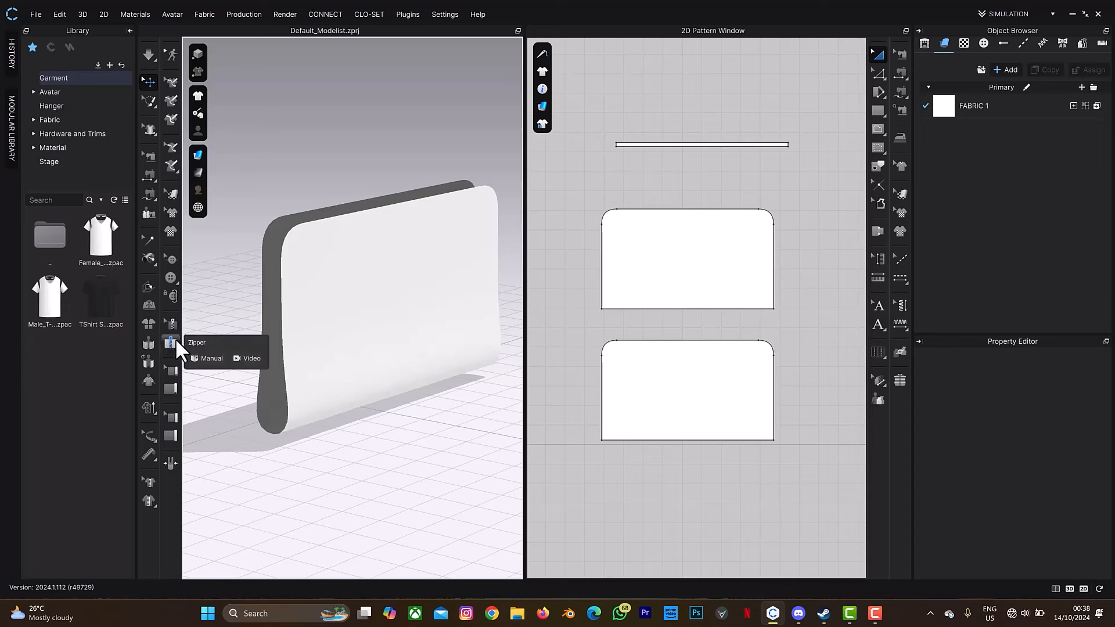
Step: Add a zipper joining the side and rounded top edges of both panels, from bottom corner to bottom corner, and simulate to close it
click(171, 343)
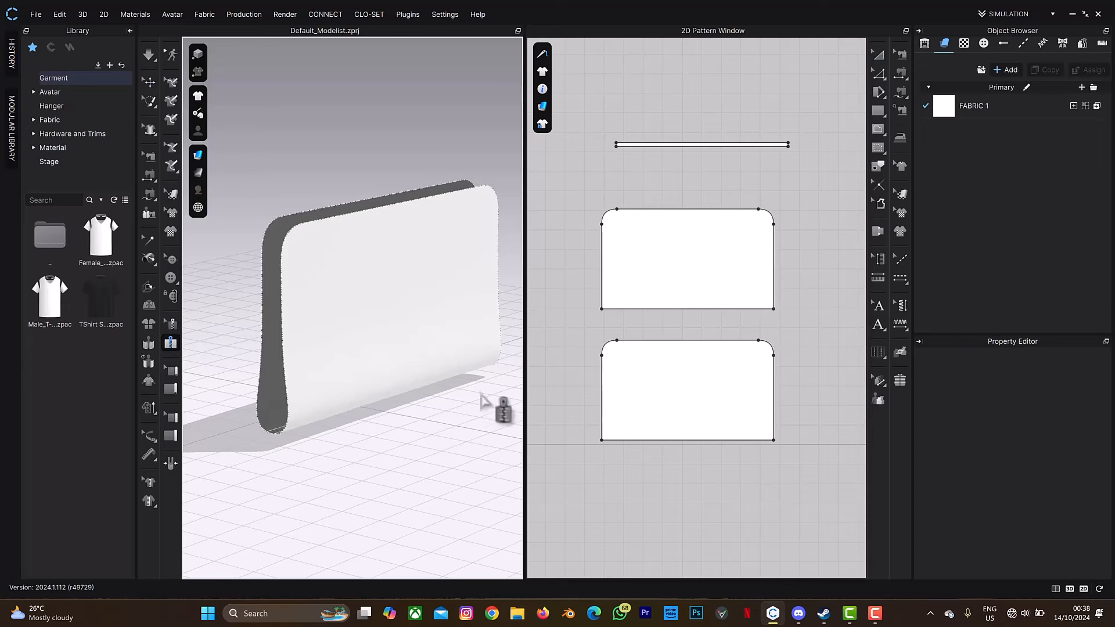
click(601, 442)
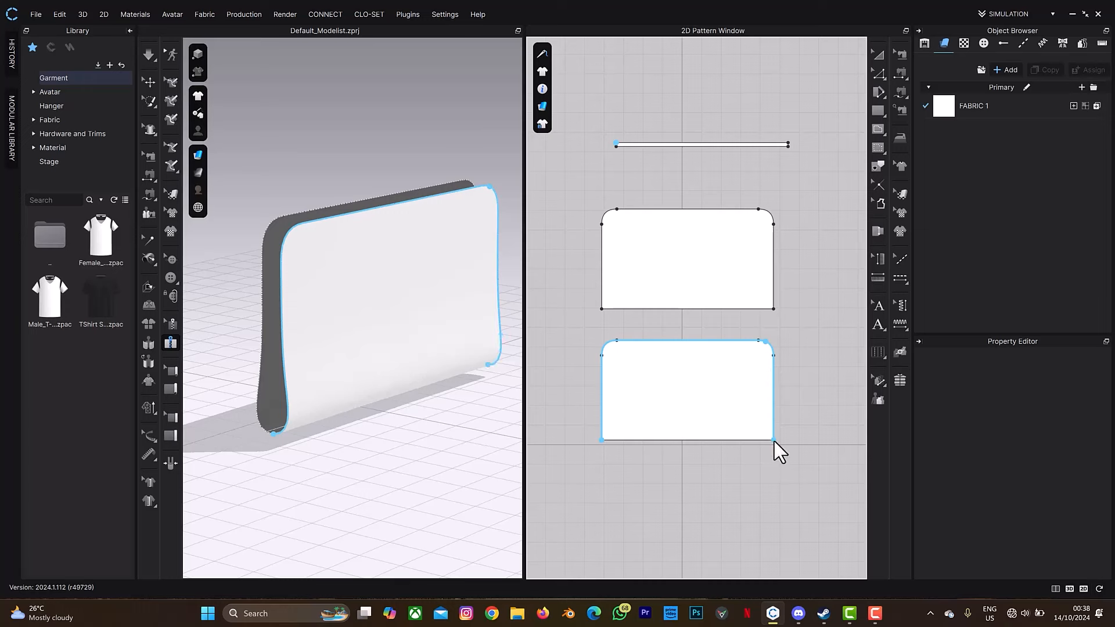
key(Escape)
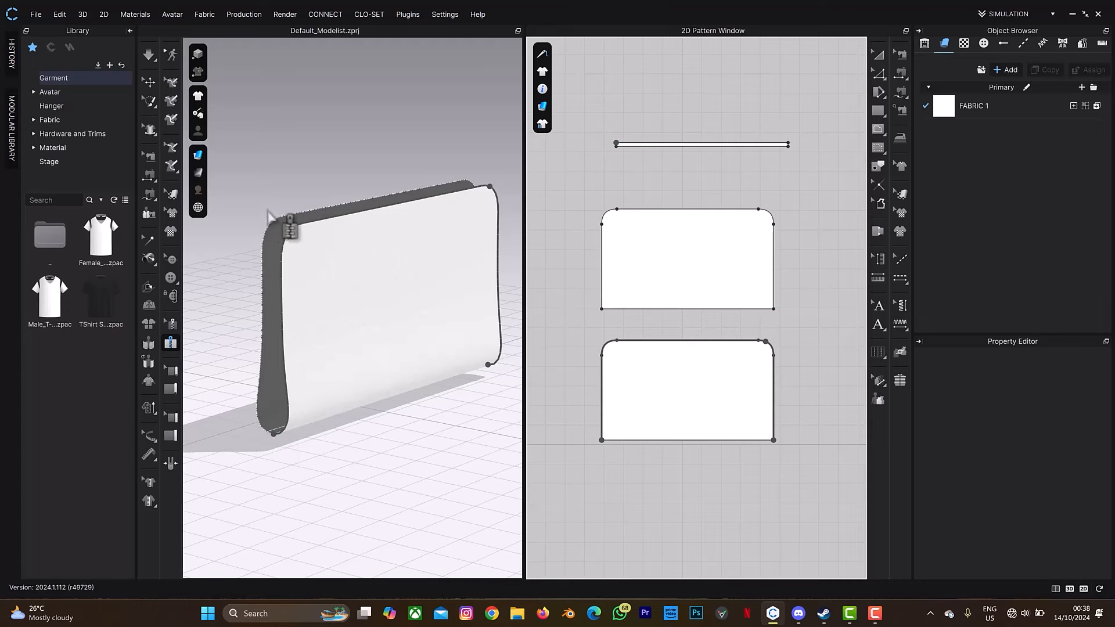
click(773, 308)
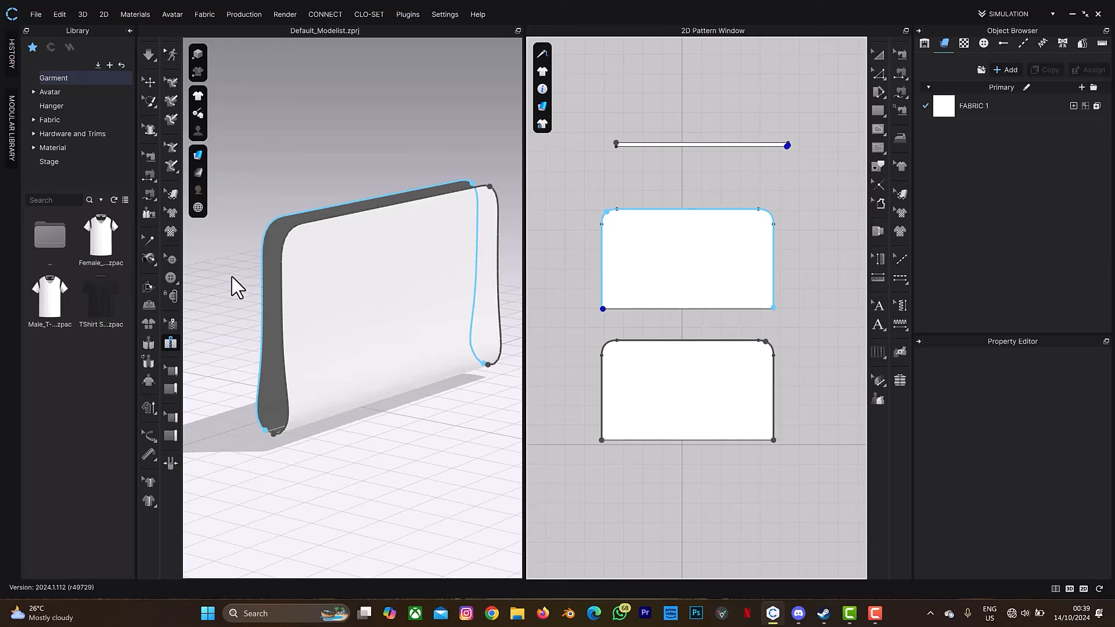
key(Return)
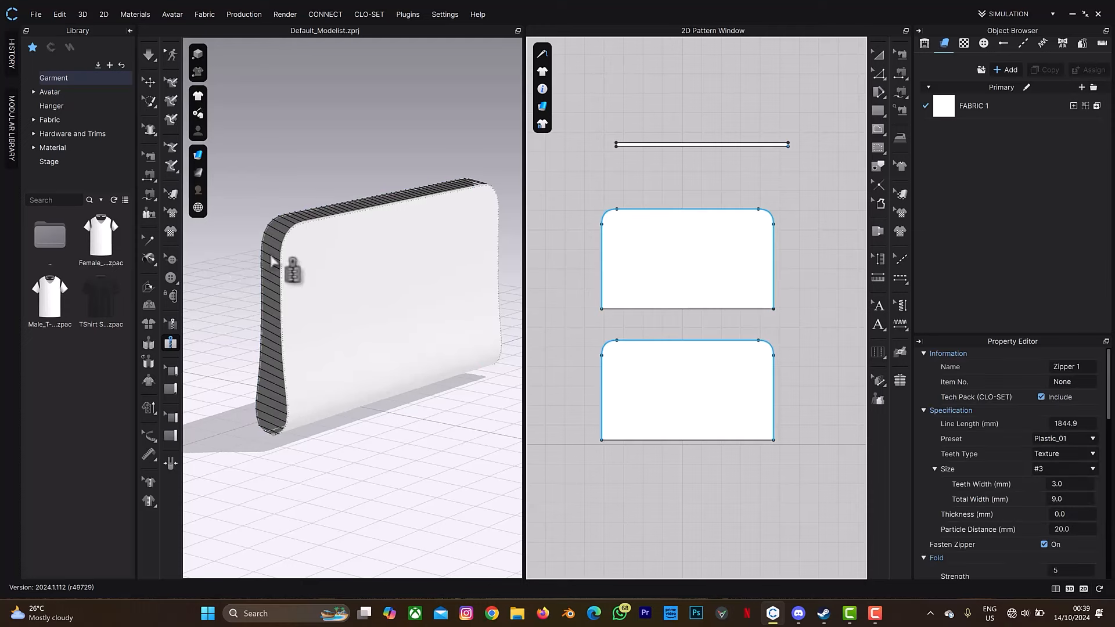
key(space)
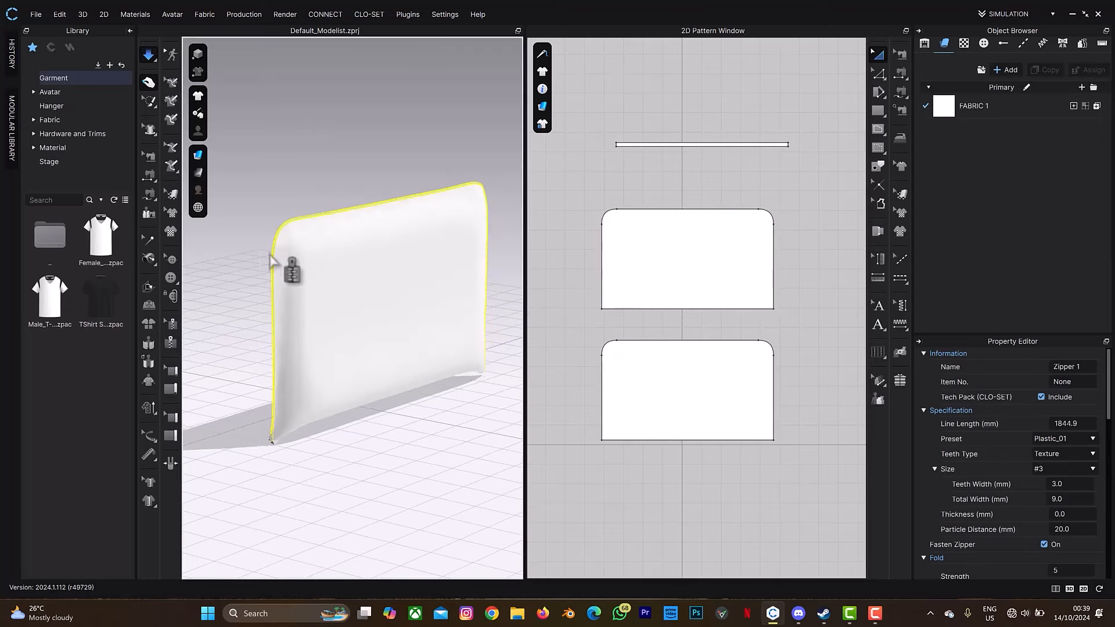
key(space)
Step: Inspect the closed zipper in 3D from several sides, including its end at the bottom corner
right_drag(314, 292, 341, 285)
scroll(400, 342, down, 4)
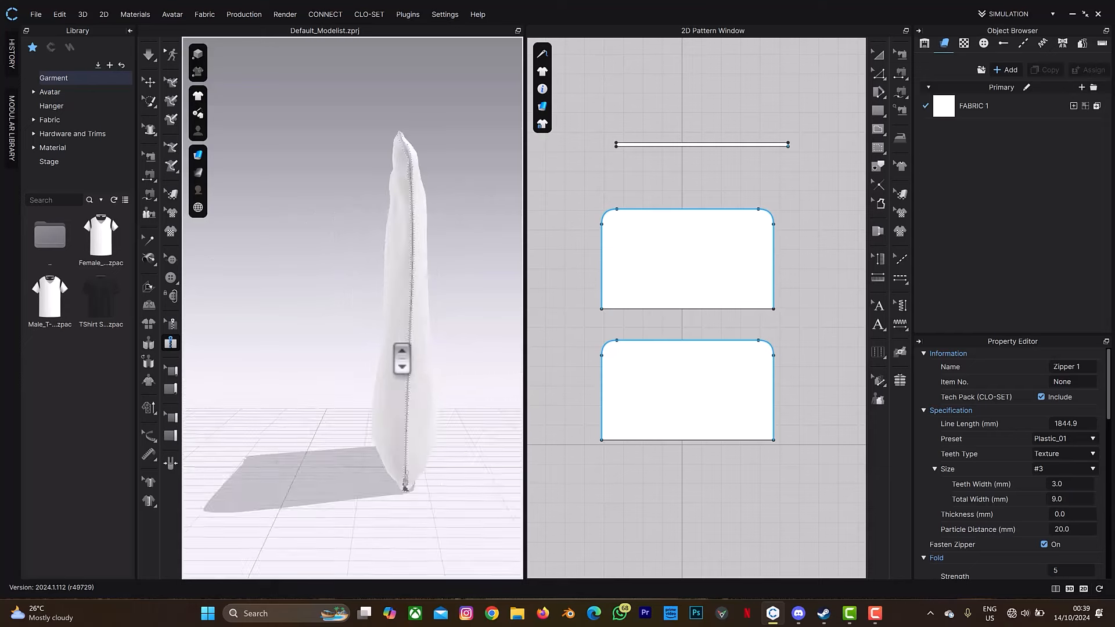
middle_drag(386, 324, 365, 146)
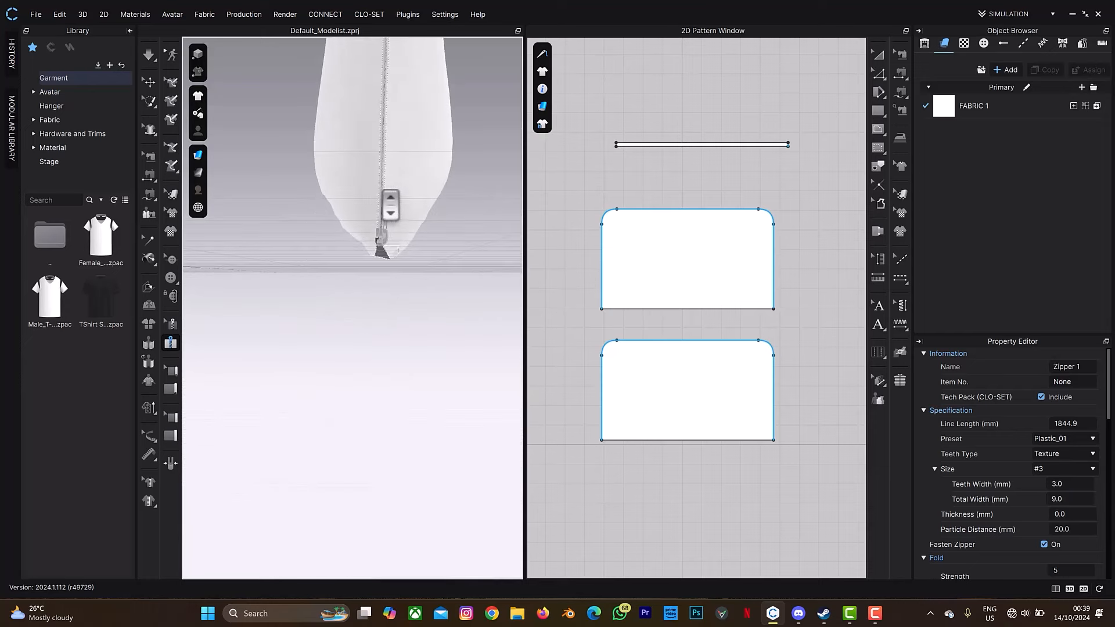
scroll(385, 216, down, 6)
scroll(371, 221, up, 6)
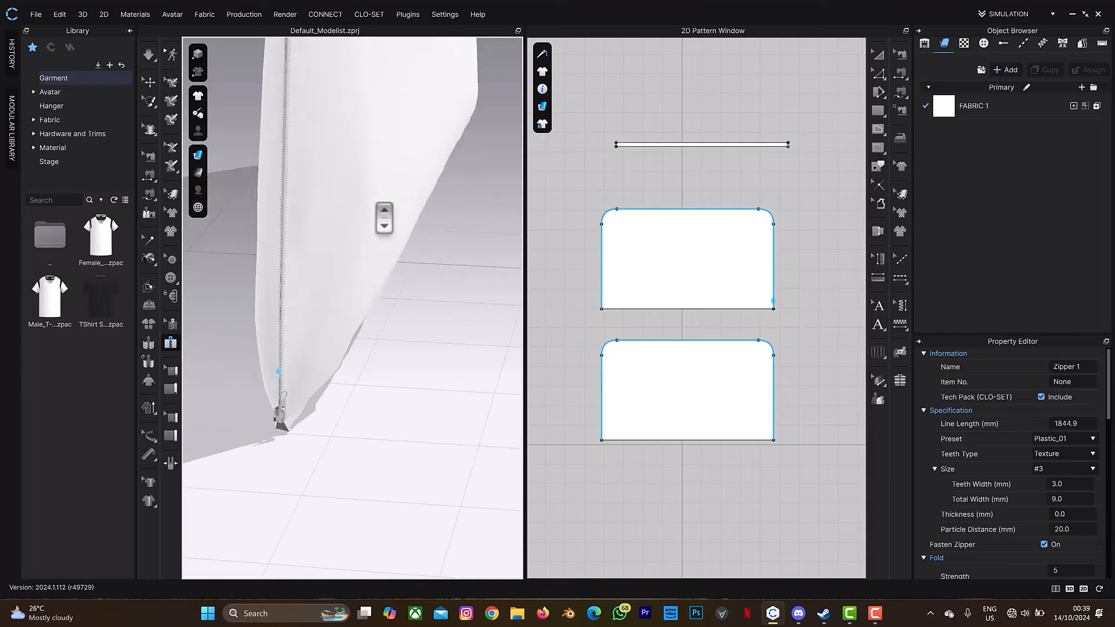
scroll(383, 214, up, 6)
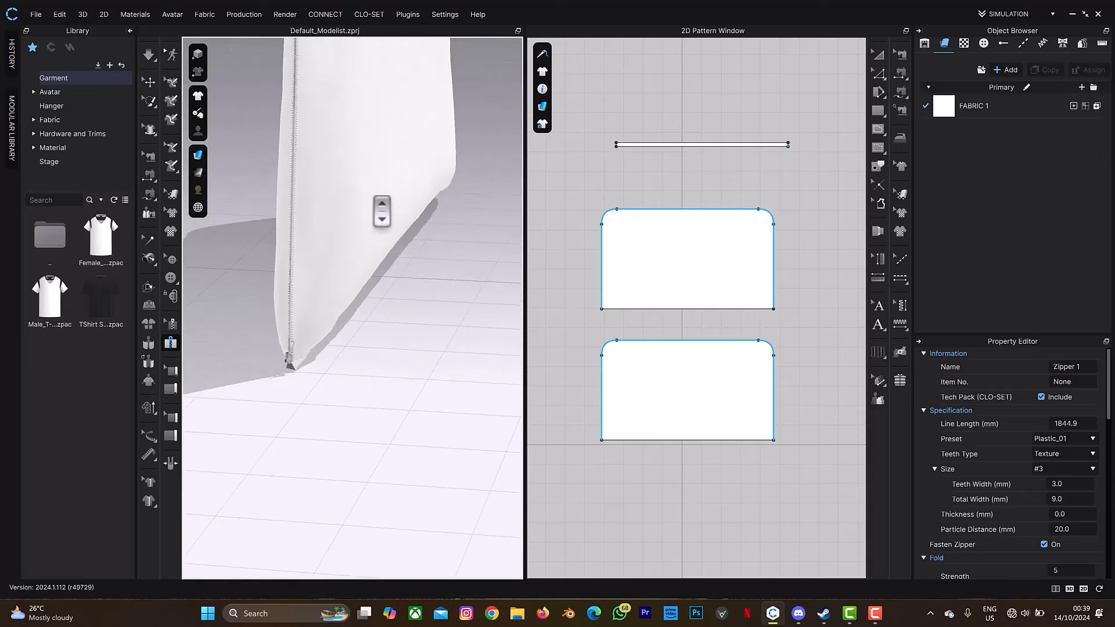
middle_drag(378, 184, 370, 356)
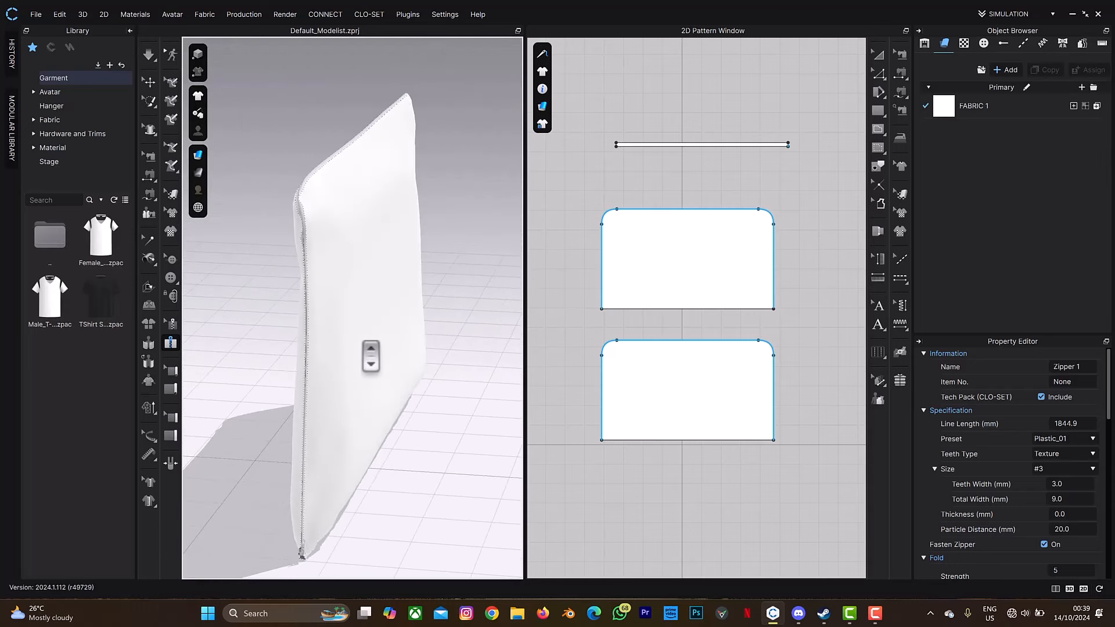
right_drag(472, 334, 399, 323)
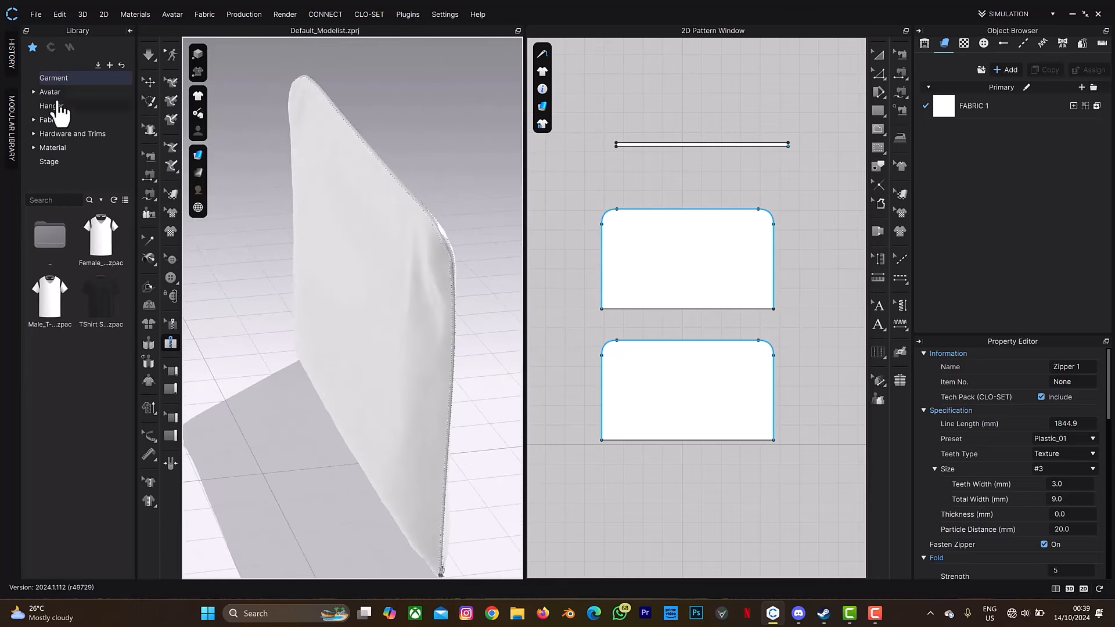
Step: Search the fabric library for twill, apply Cotton_Heavy_Twill to FABRIC 1, and run the simulation
click(57, 120)
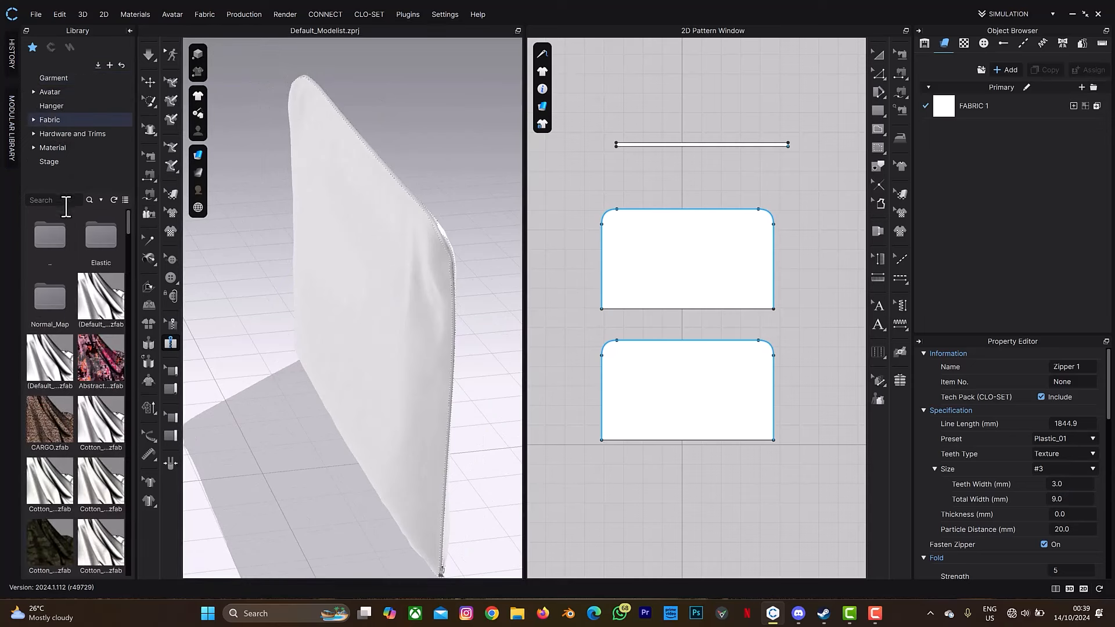
click(65, 197)
key(Return)
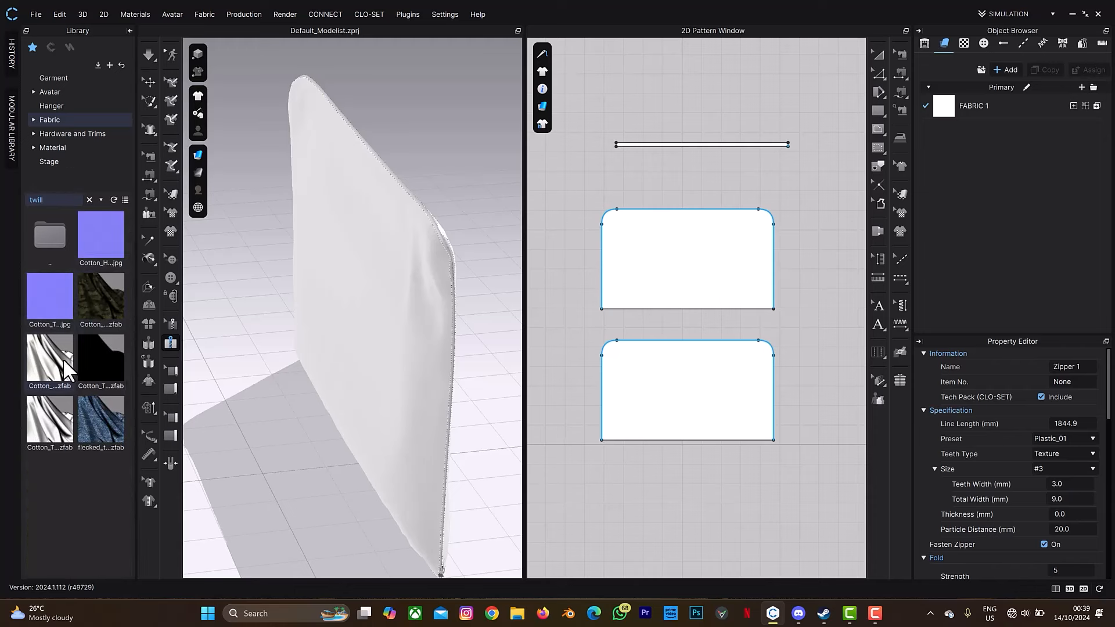
drag(63, 357, 1033, 103)
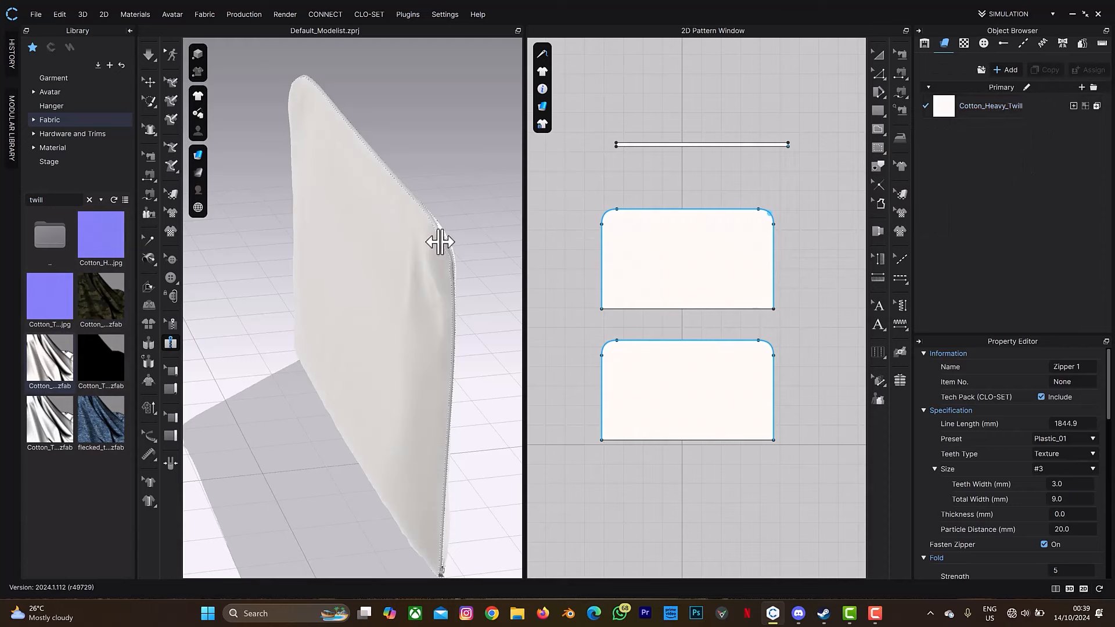
key(space)
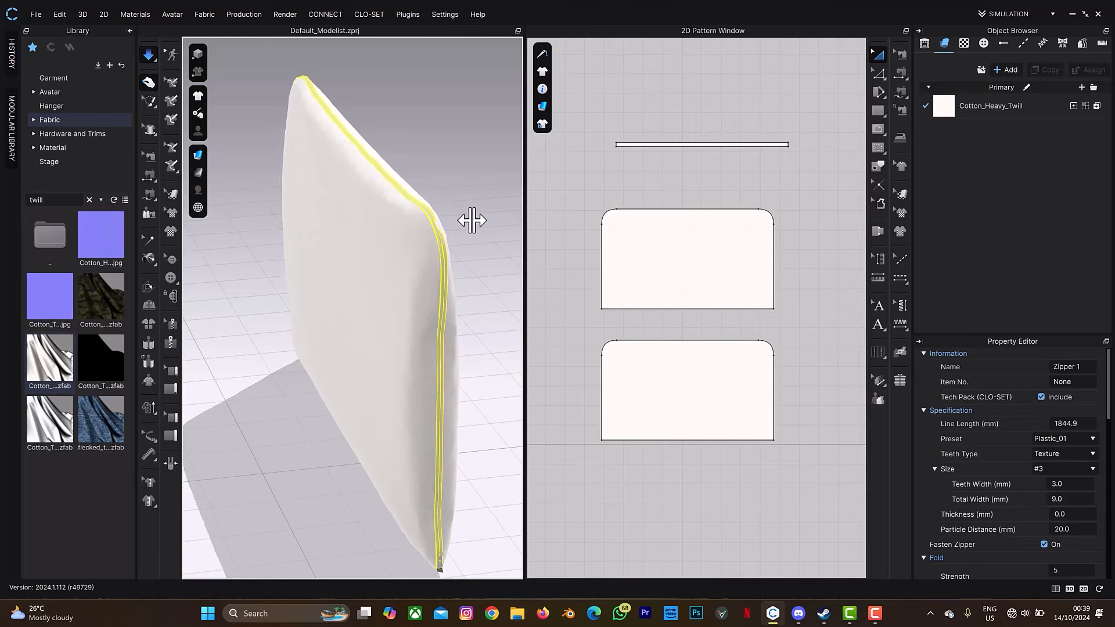
Step: Stop the simulation and clear the zipper selection
key(space)
right_drag(468, 221, 286, 228)
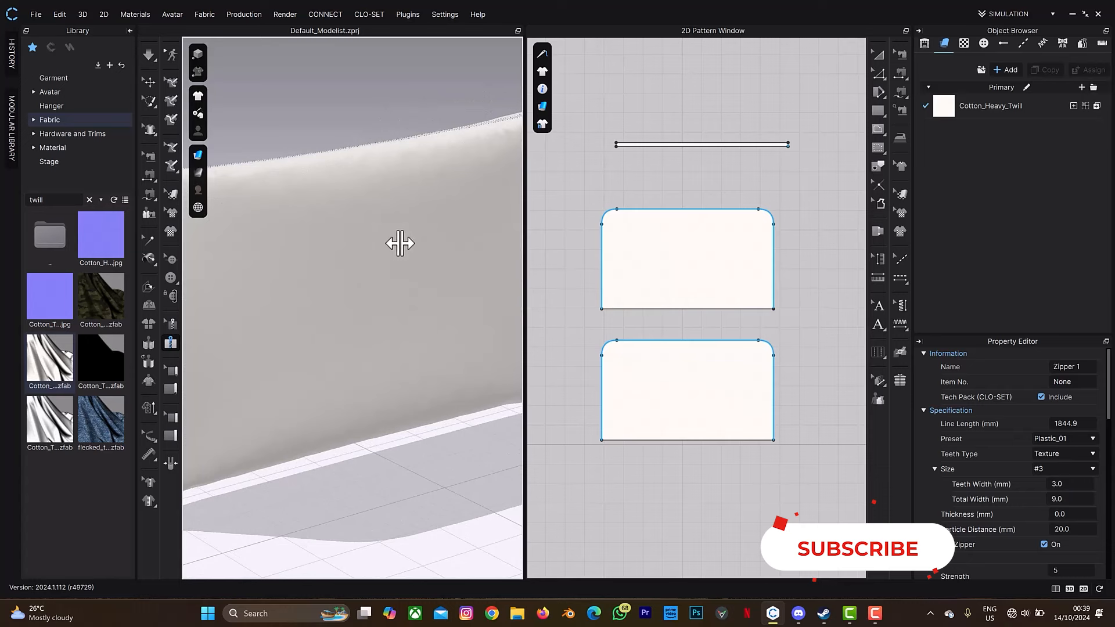
right_drag(399, 243, 371, 231)
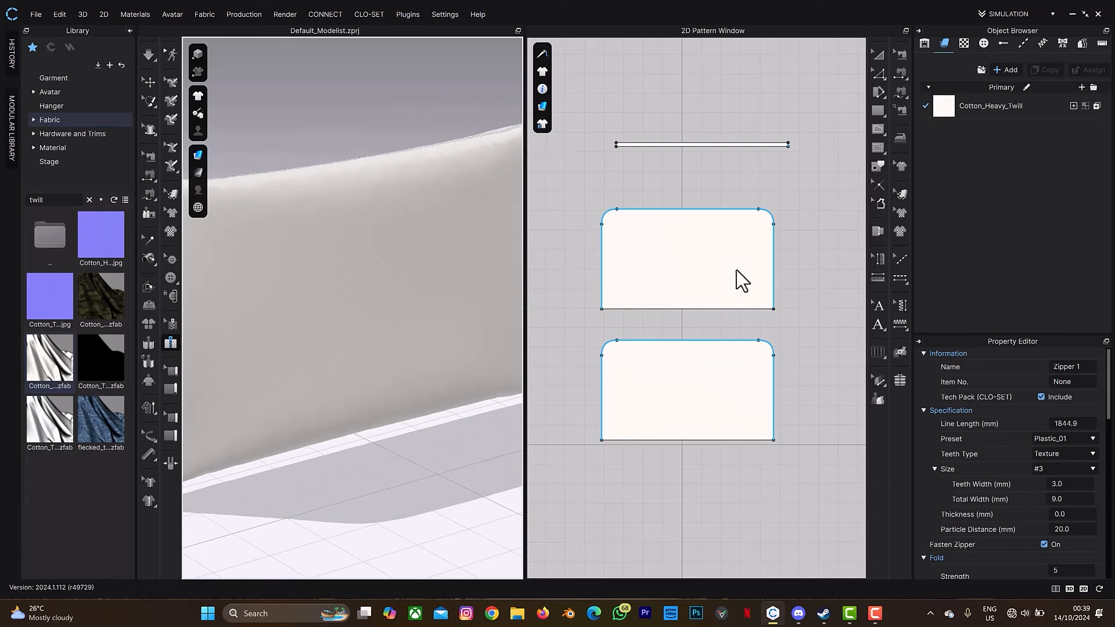
key(a)
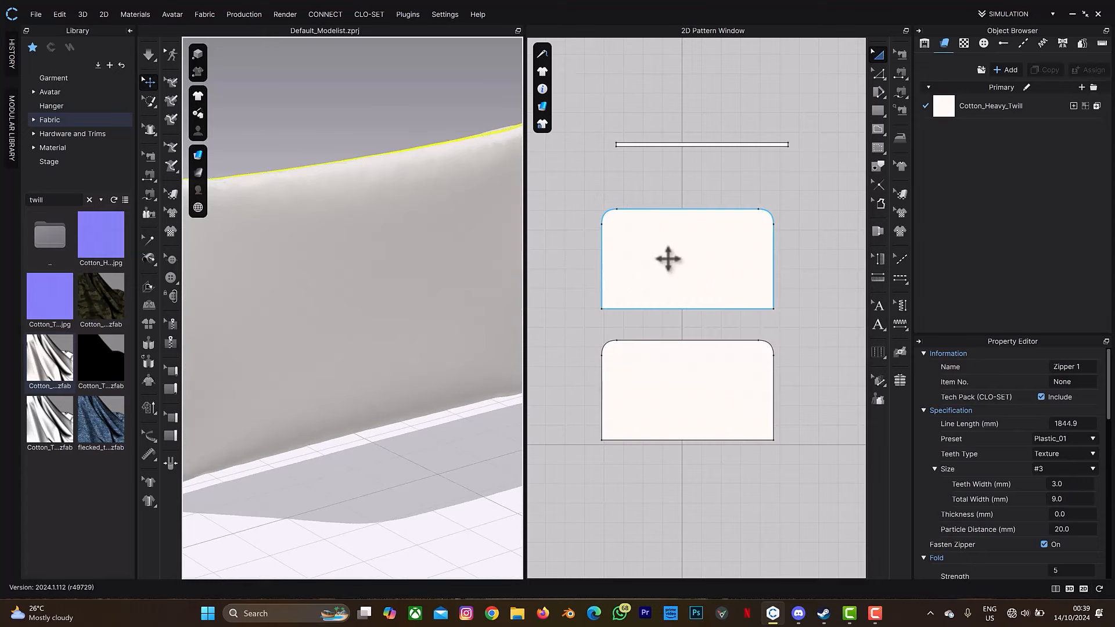
click(665, 256)
click(828, 230)
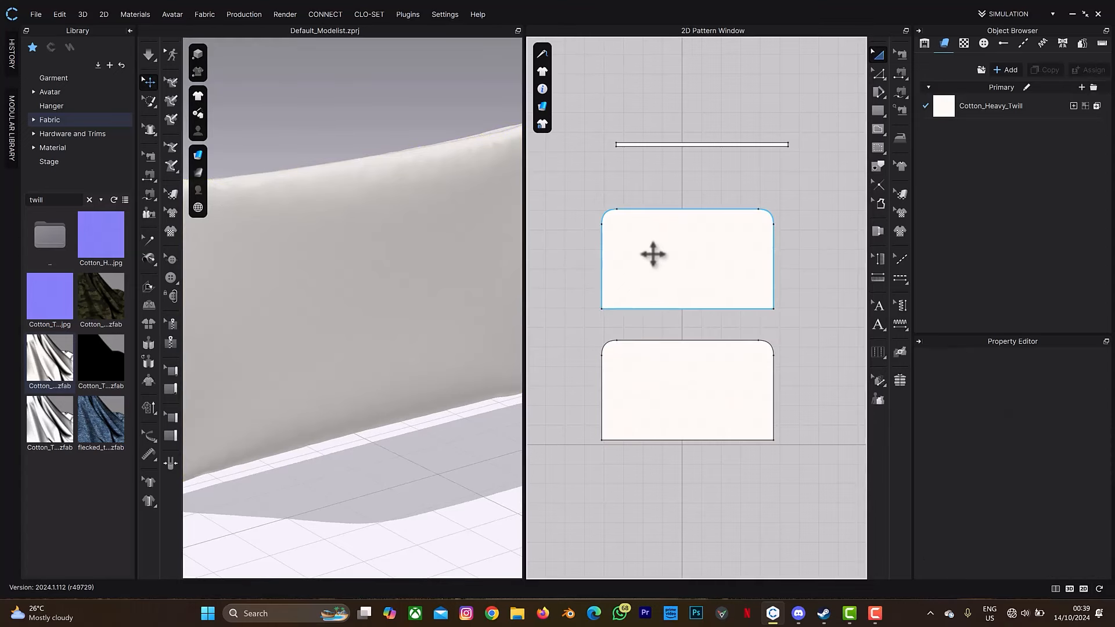
Step: Create an internal rectangle 300 mm wide and 200 mm high inside the upper round-cornered panel
click(677, 262)
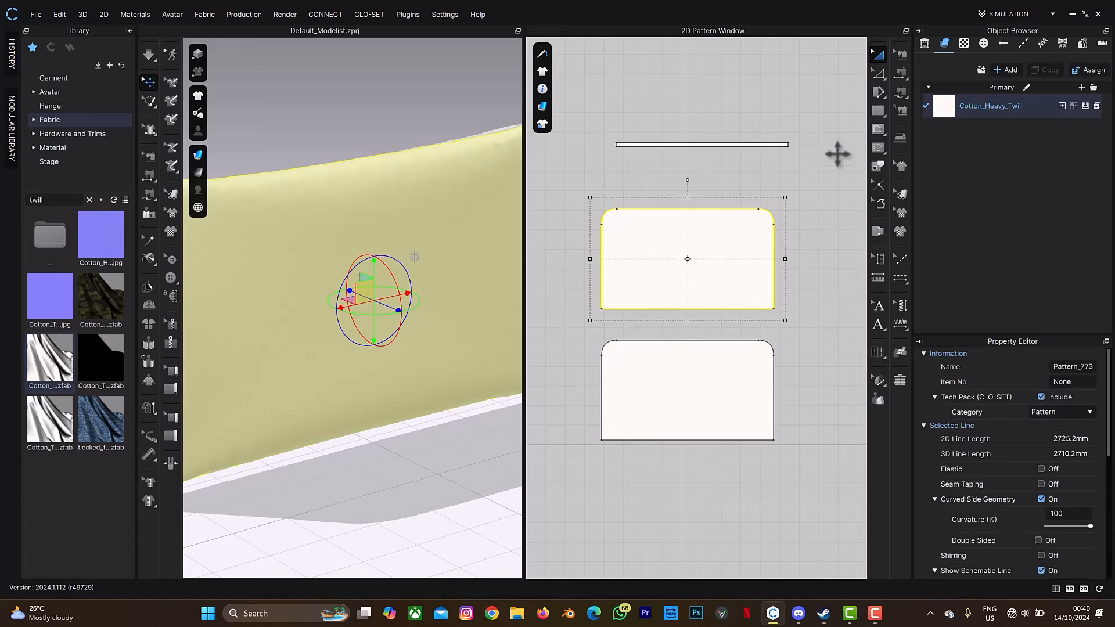
click(876, 128)
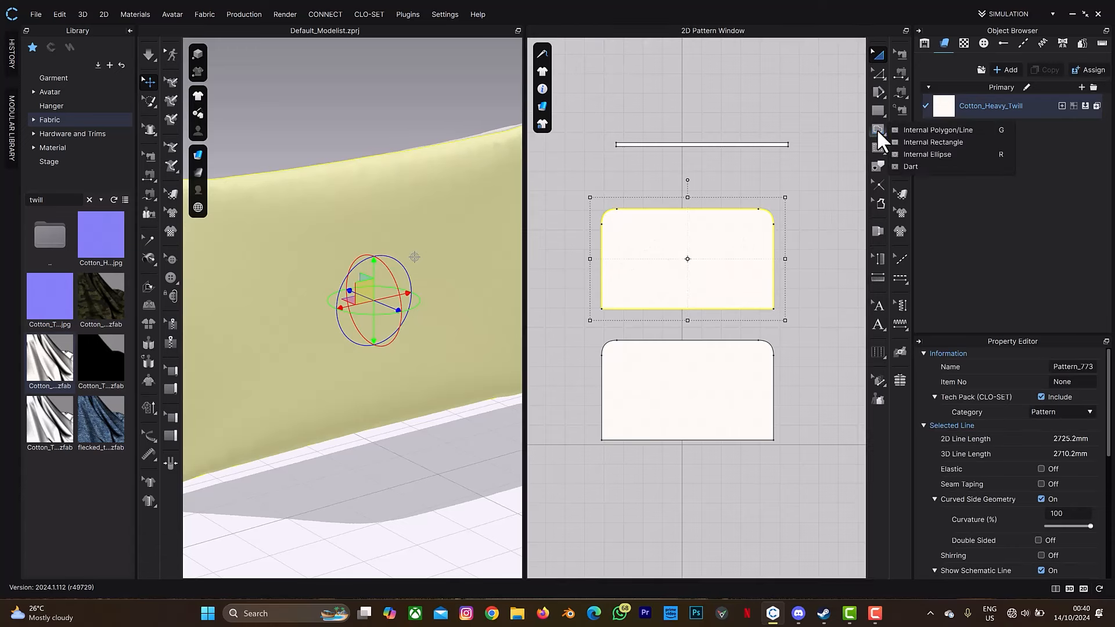
click(906, 141)
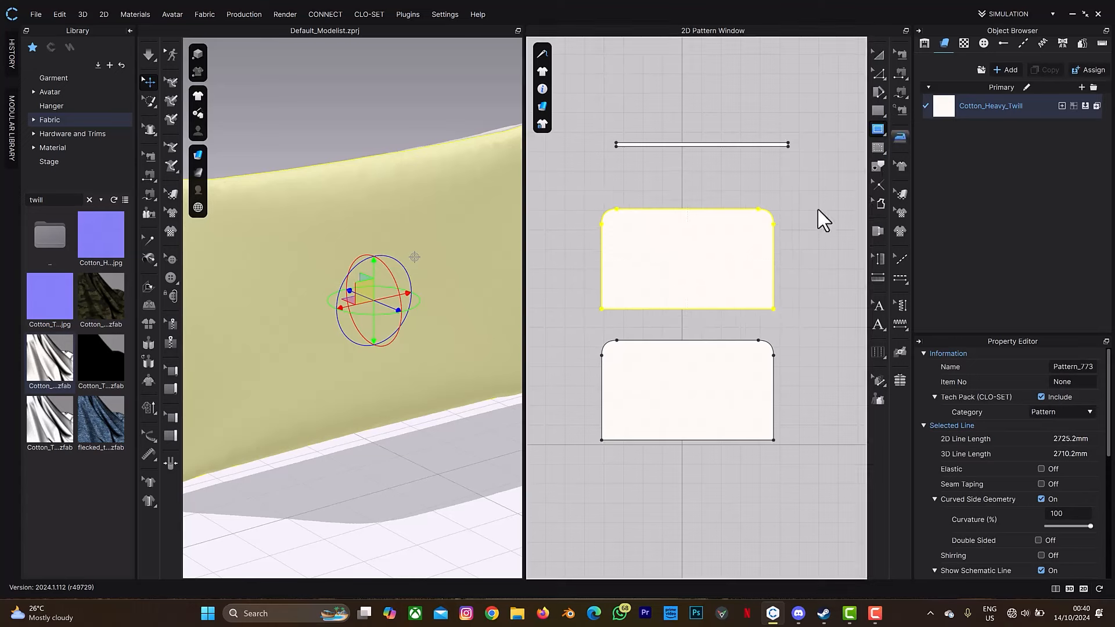
click(672, 241)
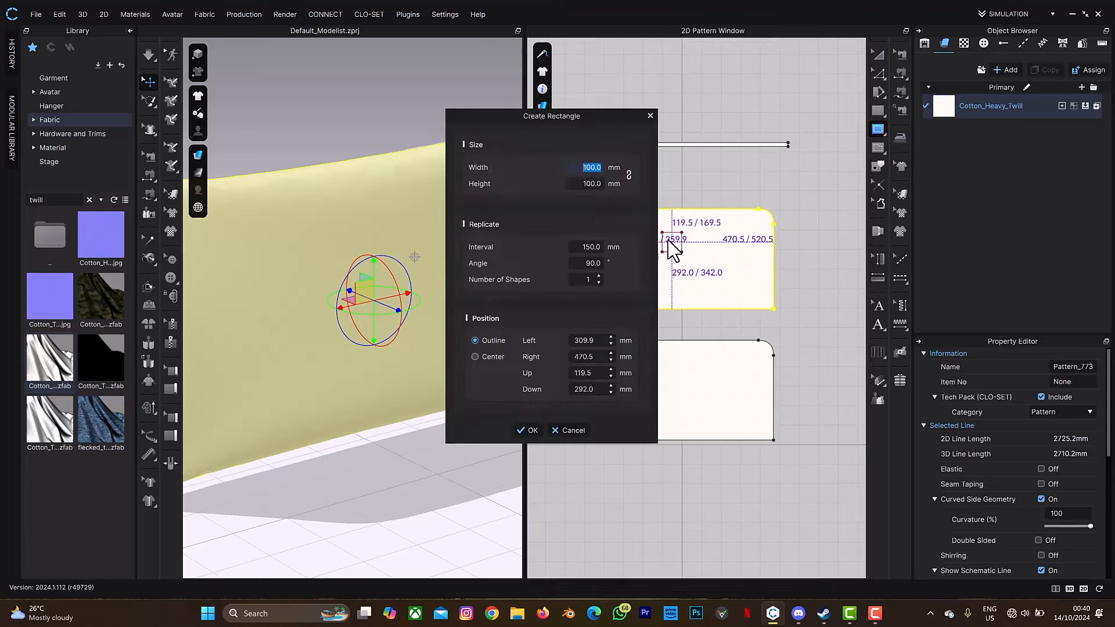
text(400)
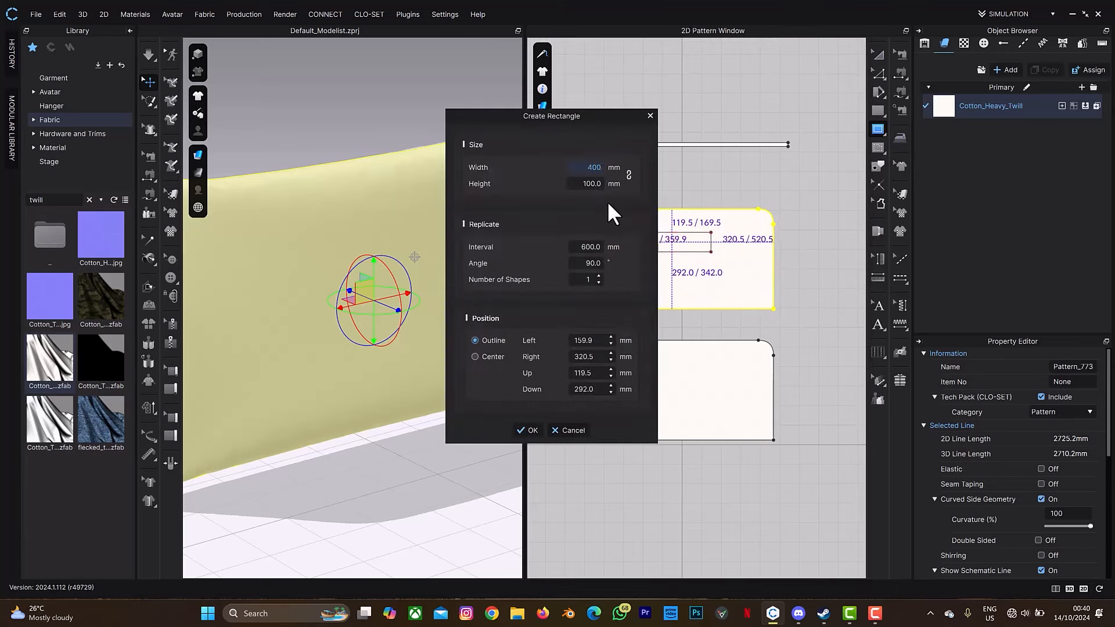
key(BackSpace)
key(BackSpace)
key(BackSpace)
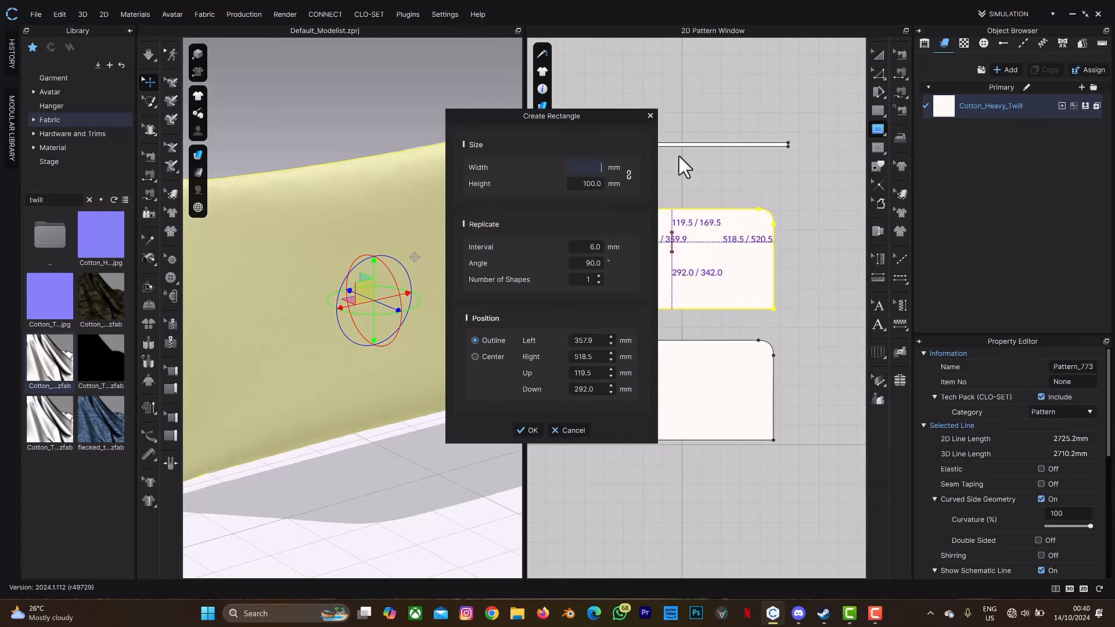
text(300)
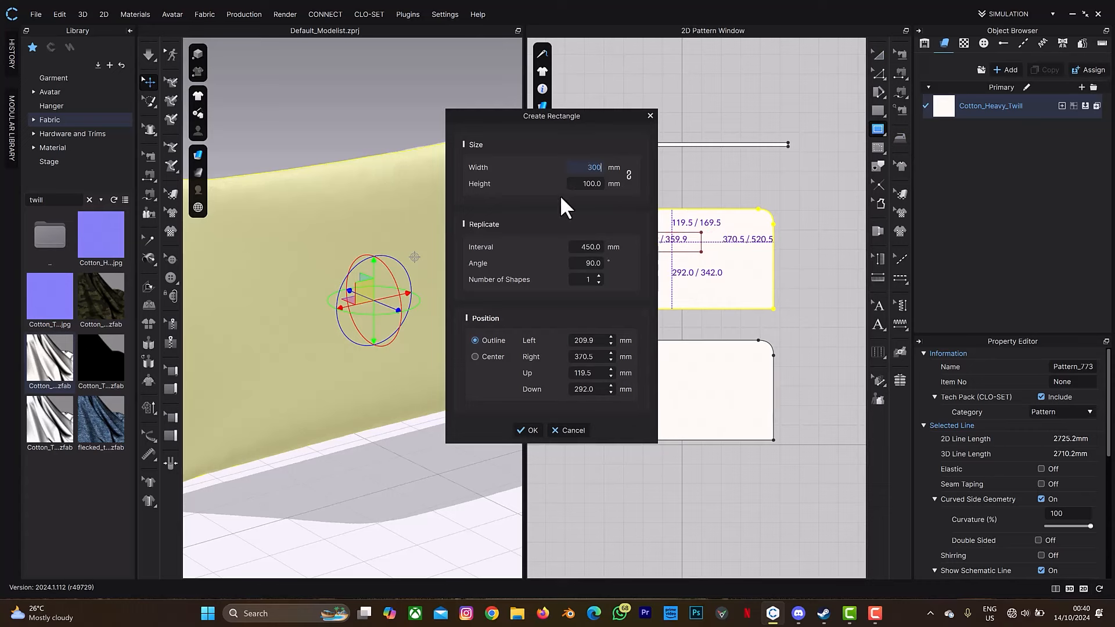
click(595, 185)
text(200)
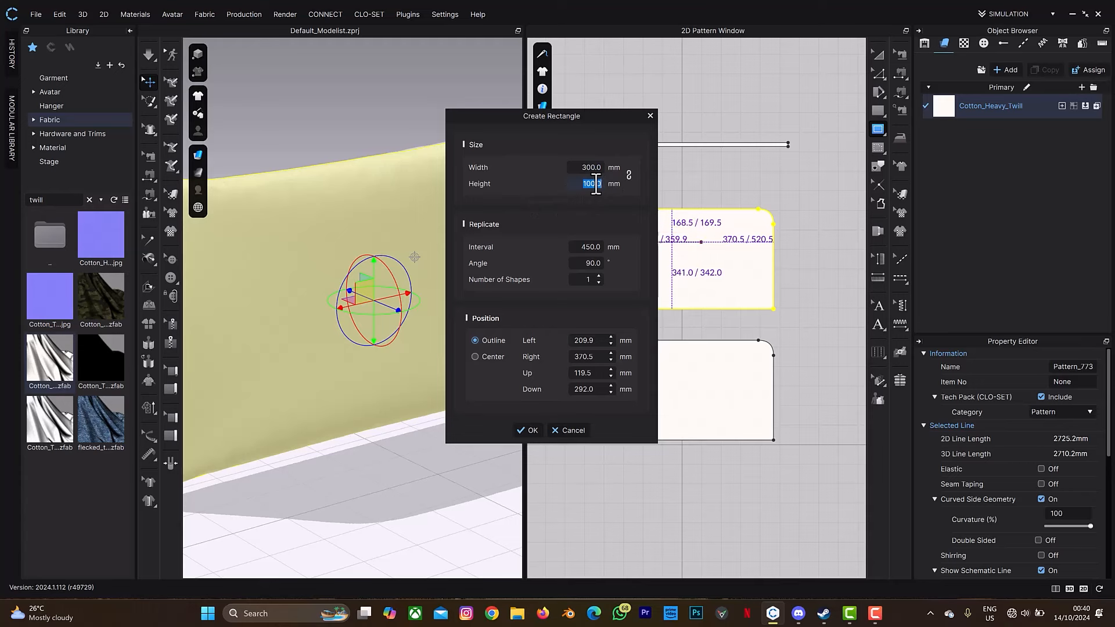
click(523, 428)
Step: Move the internal rectangle so it sits horizontally centred on the panel, slightly above its middle
right_drag(367, 308, 475, 283)
key(a)
drag(687, 242, 703, 252)
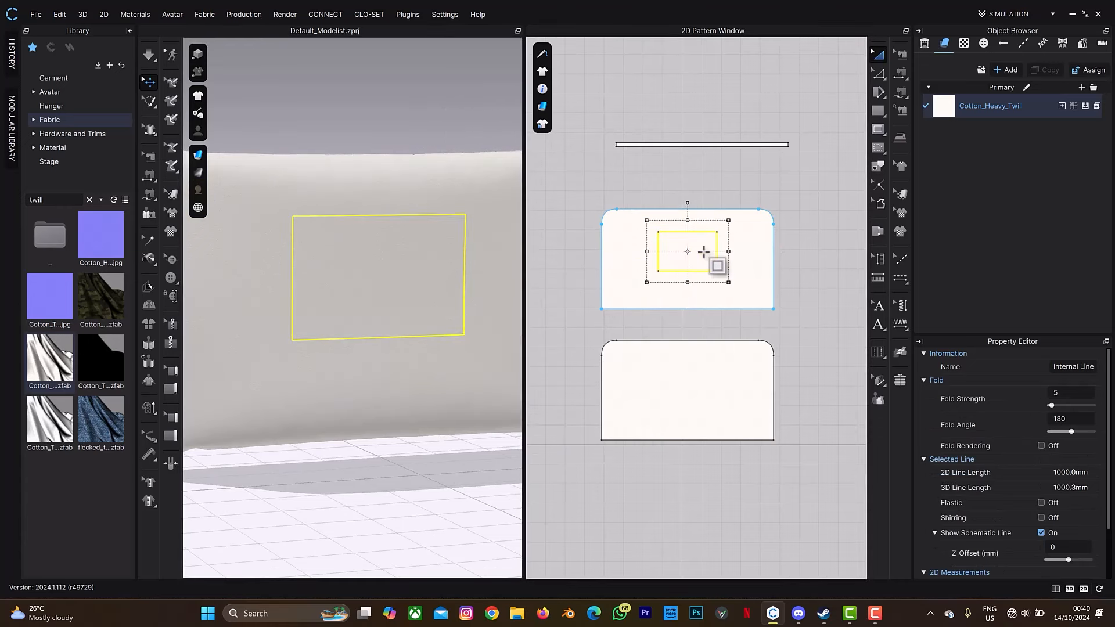
click(809, 241)
Step: Clone the internal rectangle as a separate pattern piece and place it above the panel's upper-right corner
click(713, 246)
right_click(702, 233)
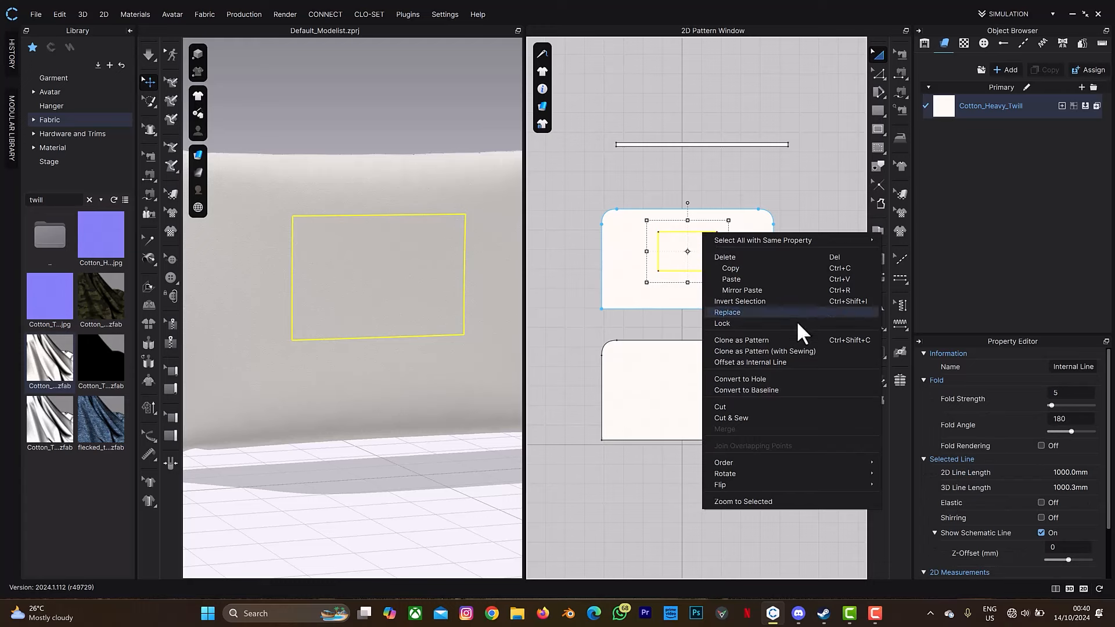
click(790, 340)
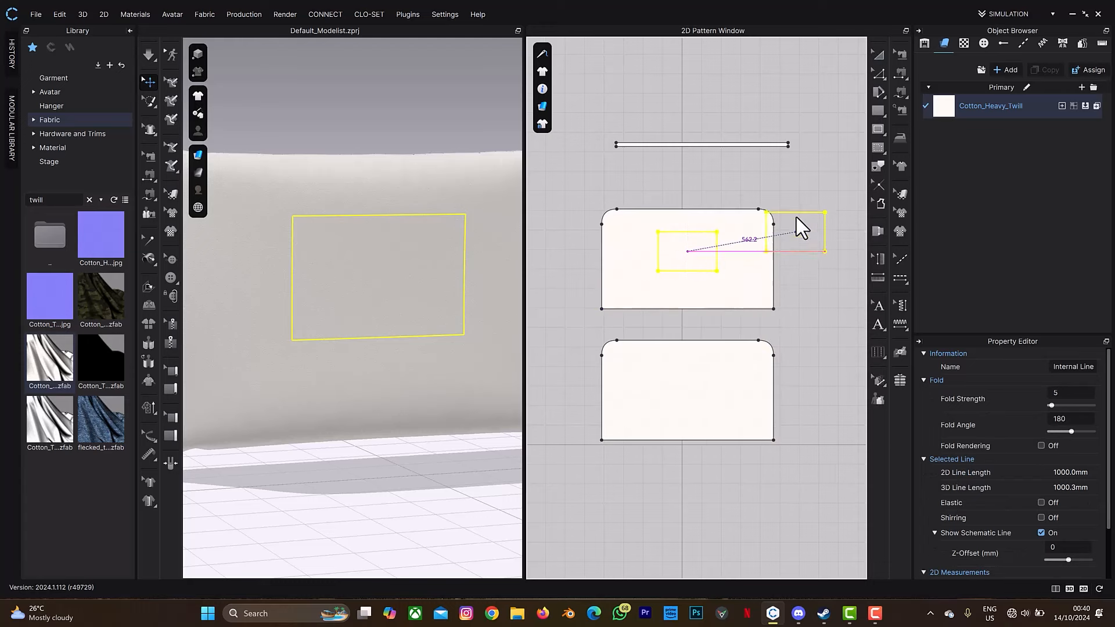
click(799, 183)
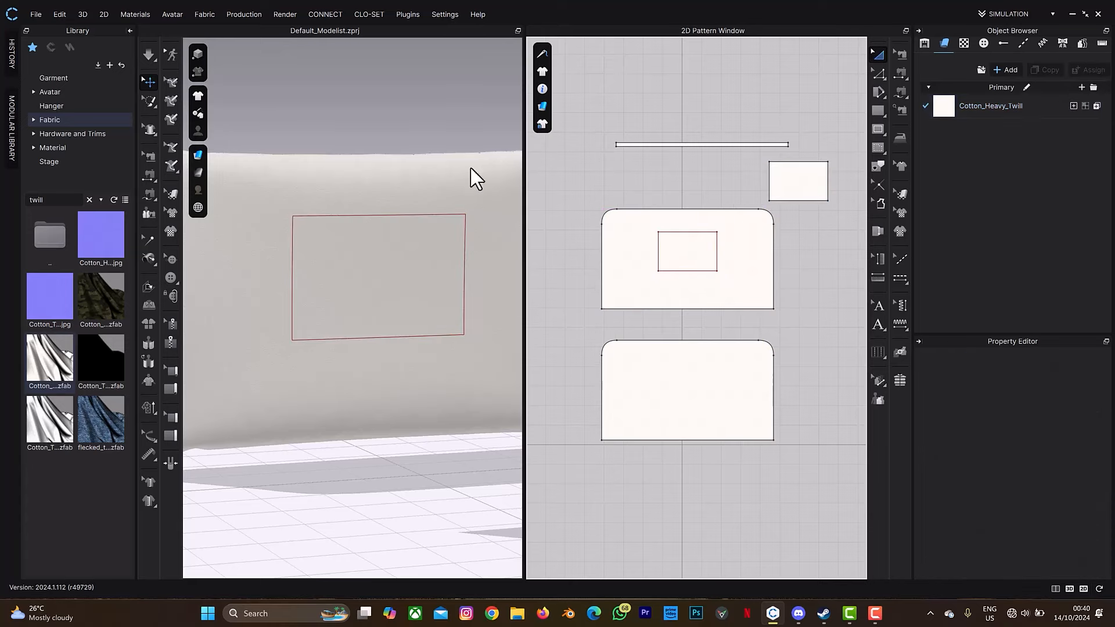
Step: Position the cloned rectangular piece in 3D in front of the pouch, roughly over the internal rectangle
scroll(415, 169, down, 5)
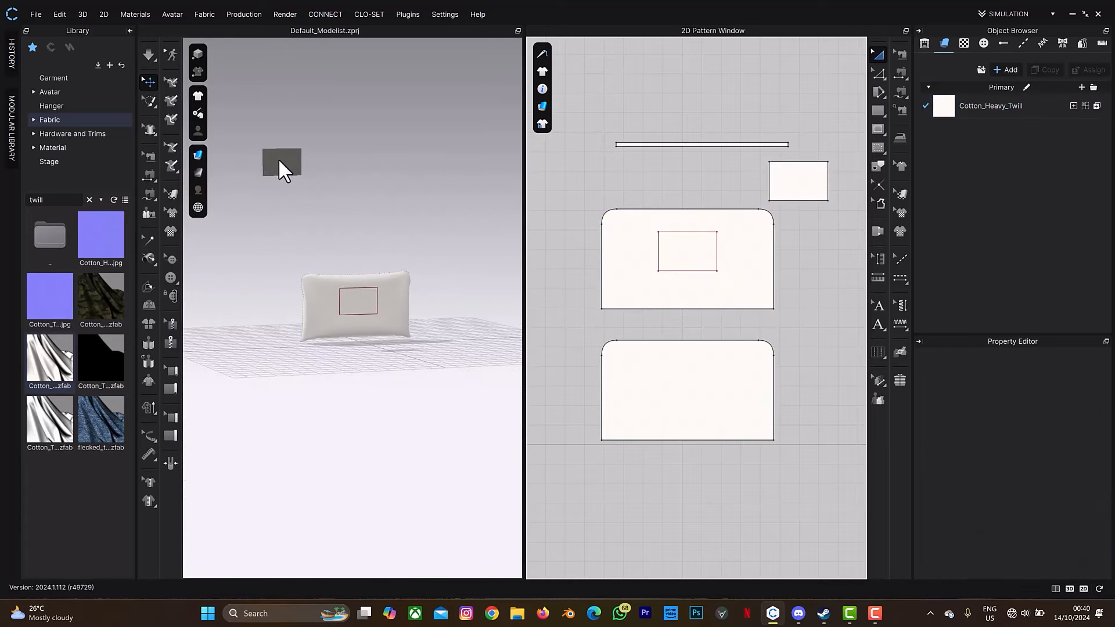
mouse_move(278, 167)
right_down()
mouse_move(319, 179)
mouse_move(301, 187)
mouse_move(284, 227)
right_up()
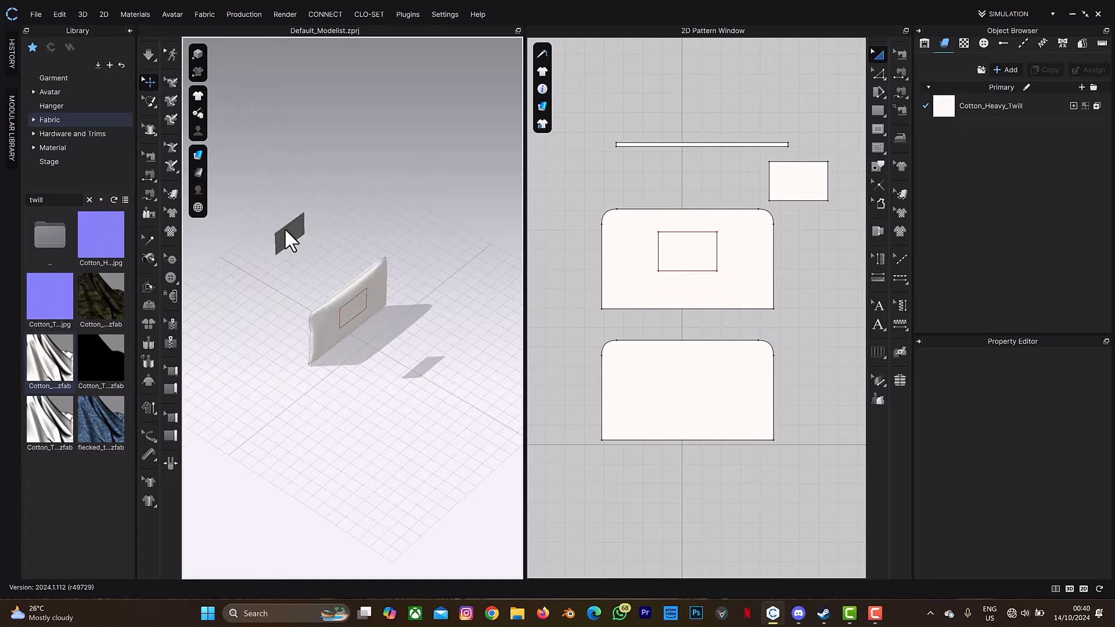
click(288, 231)
drag(298, 264, 363, 300)
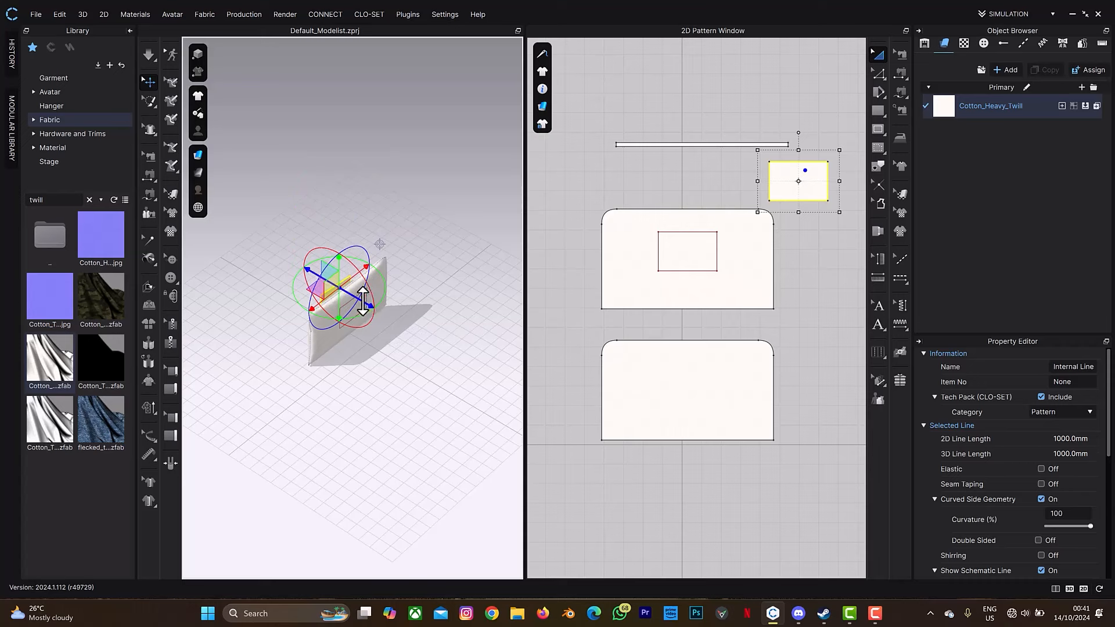
right_drag(363, 300, 434, 277)
scroll(380, 275, up, 5)
drag(350, 265, 348, 306)
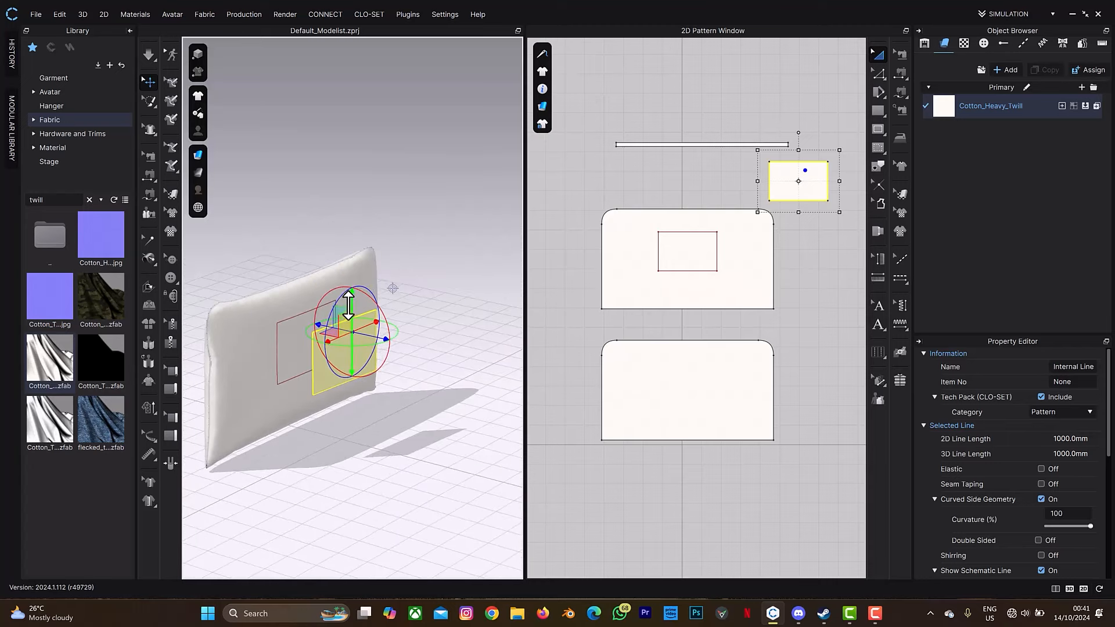
right_drag(424, 256, 398, 254)
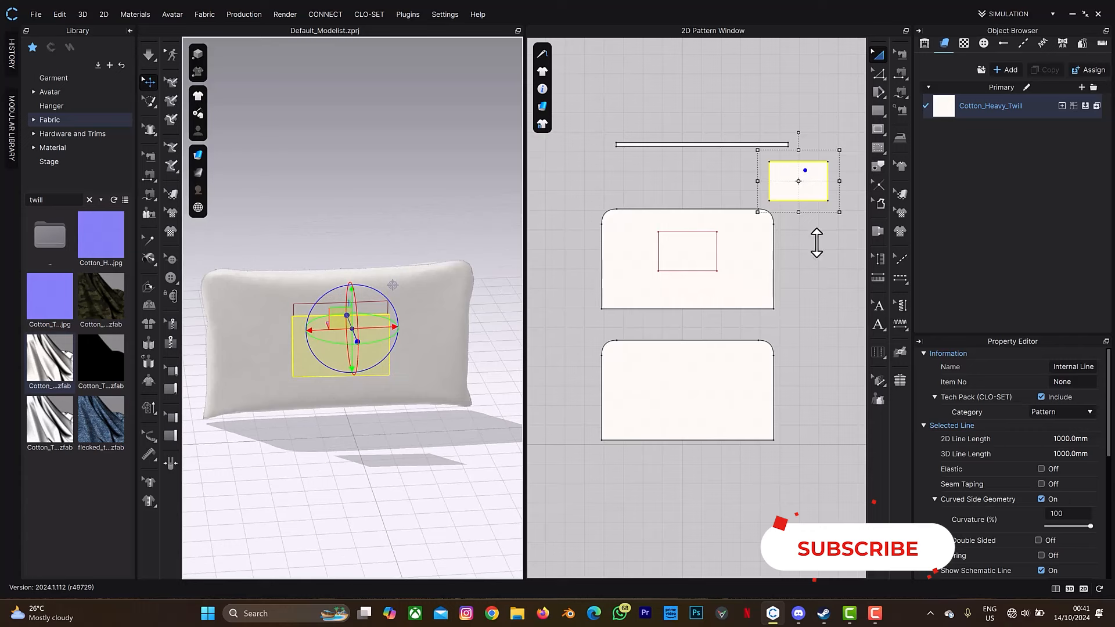
click(795, 250)
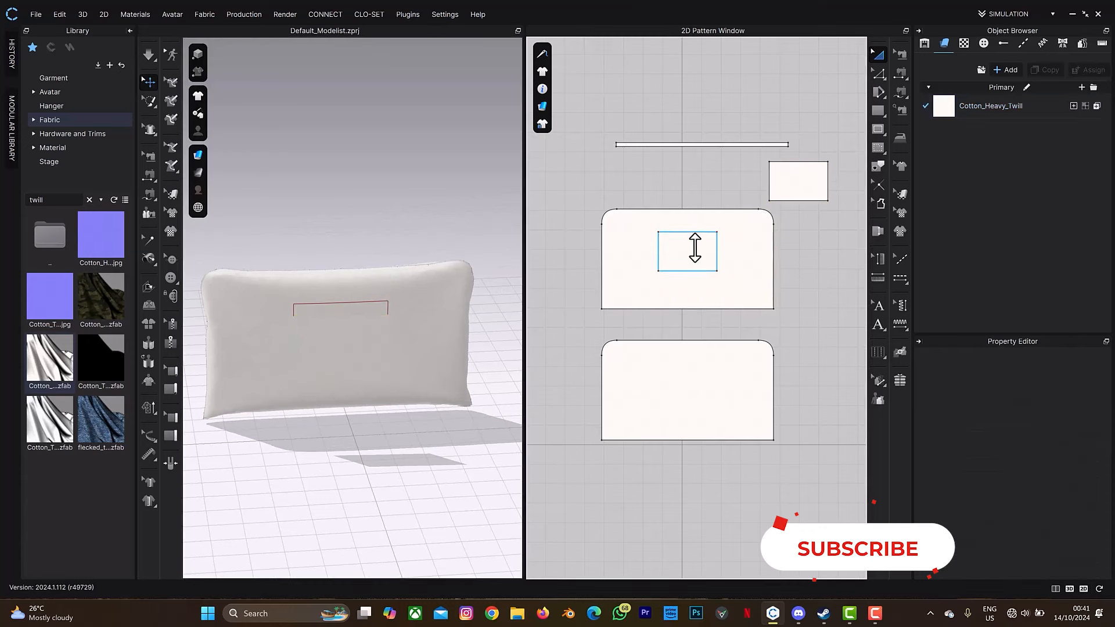
Step: Free-sew the full outline of the internal rectangle to the full outline of the cloned piece, starting from their upper-left corners
key(m)
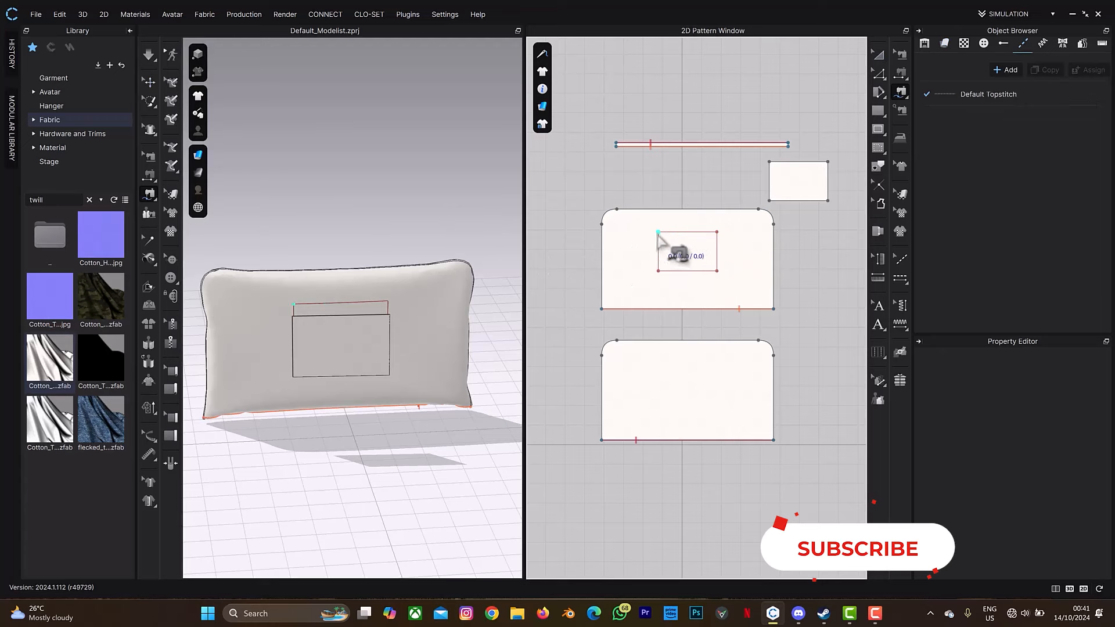
click(658, 232)
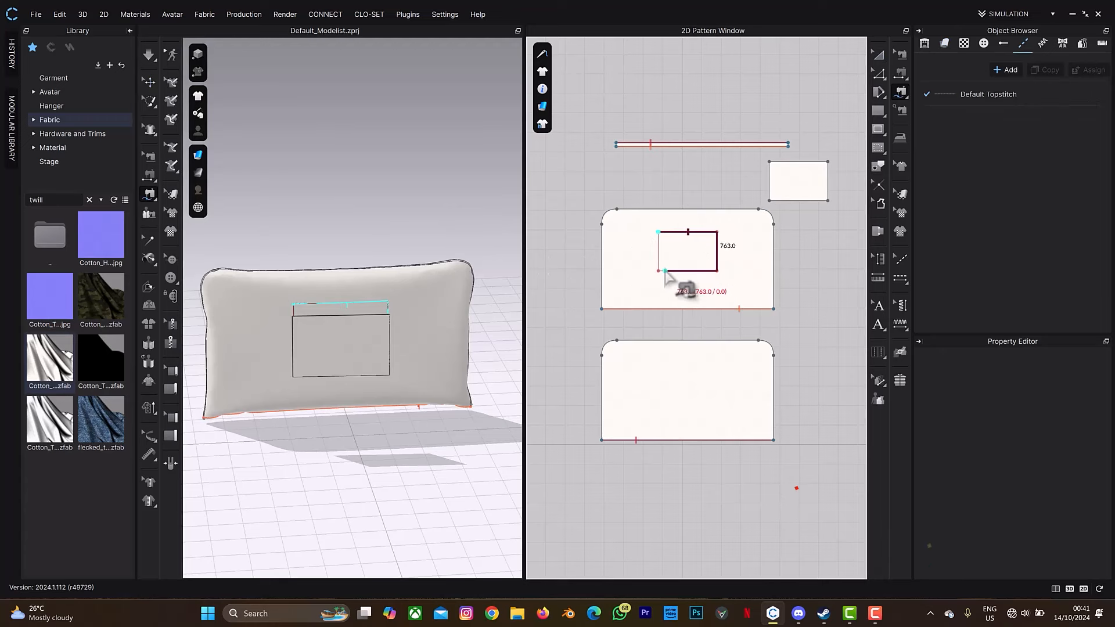
click(658, 234)
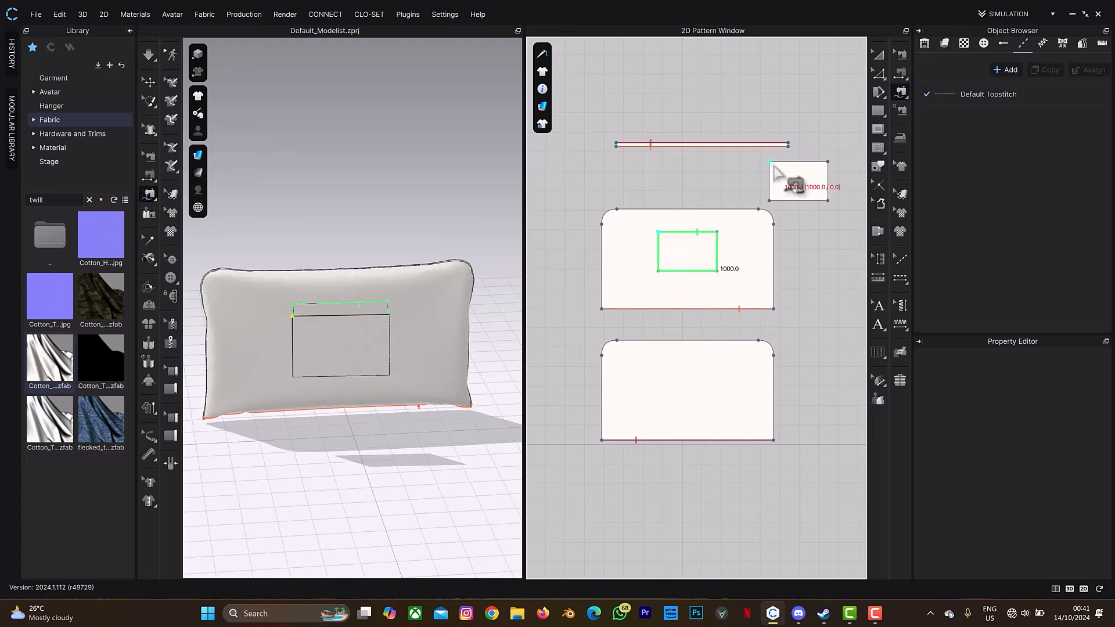
click(770, 165)
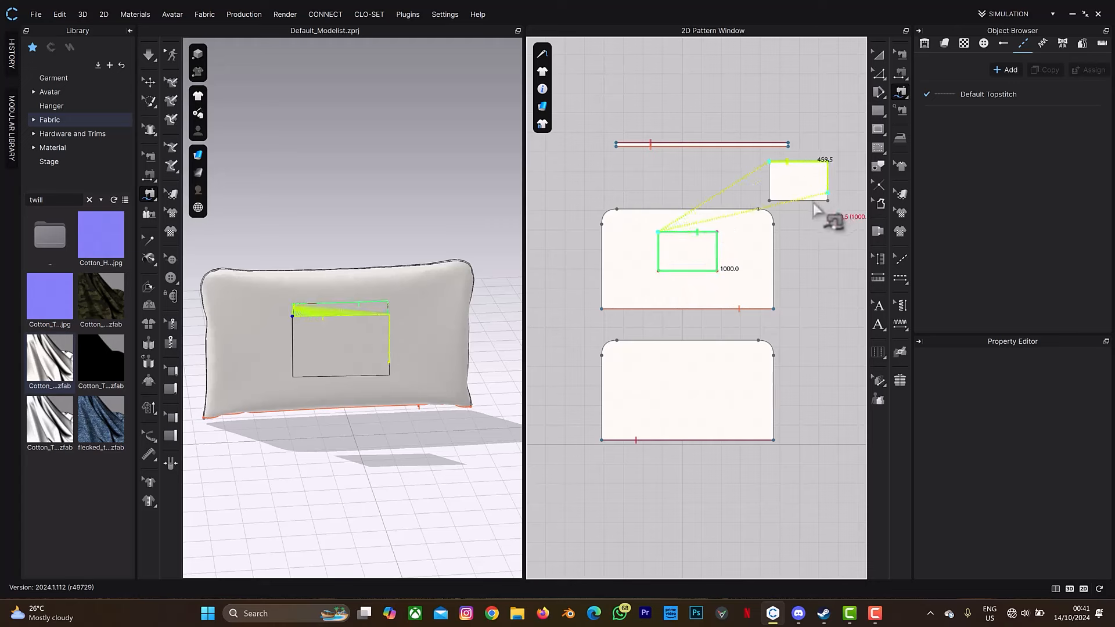
click(768, 163)
Step: Move the cloned piece closer to the pouch in 3D and simulate to attach it to the panel
right_drag(416, 319, 348, 430)
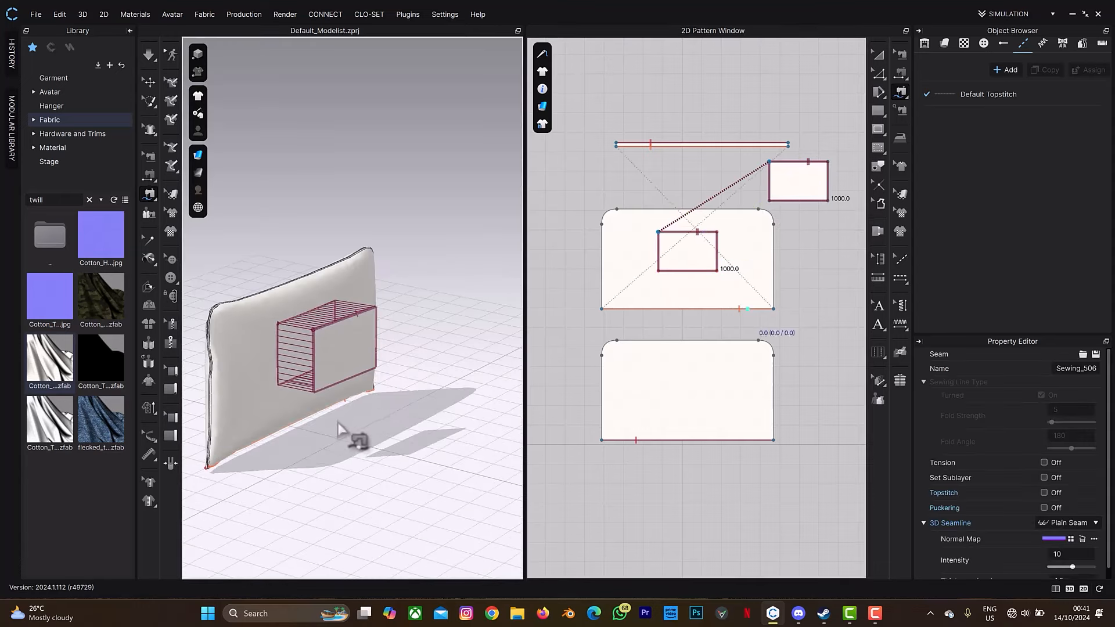
key(q)
click(349, 382)
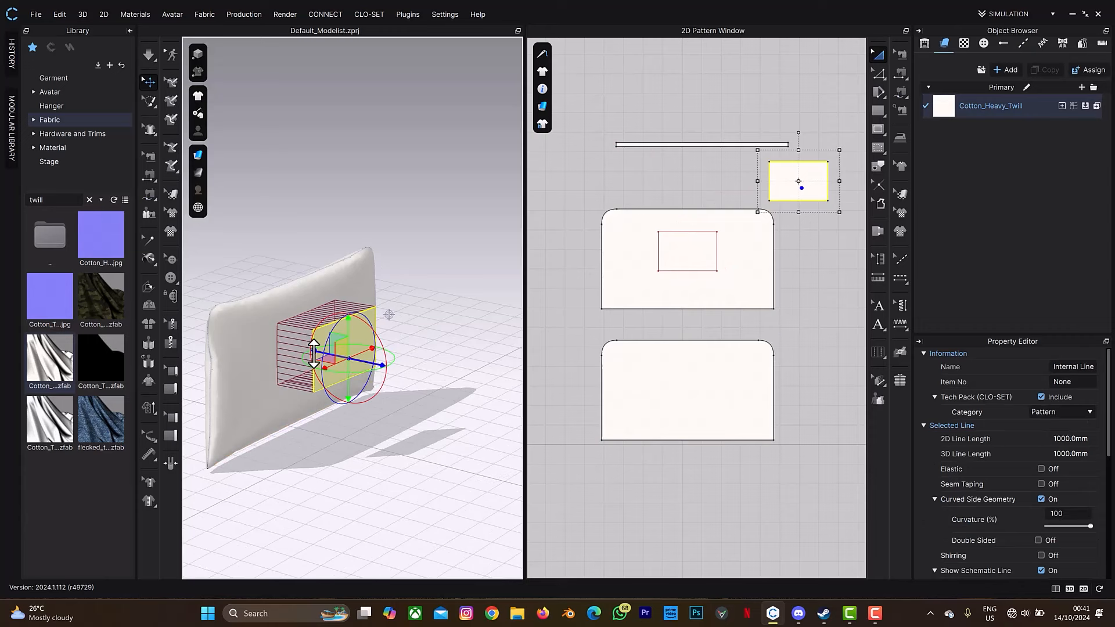
drag(316, 351, 288, 349)
key(space)
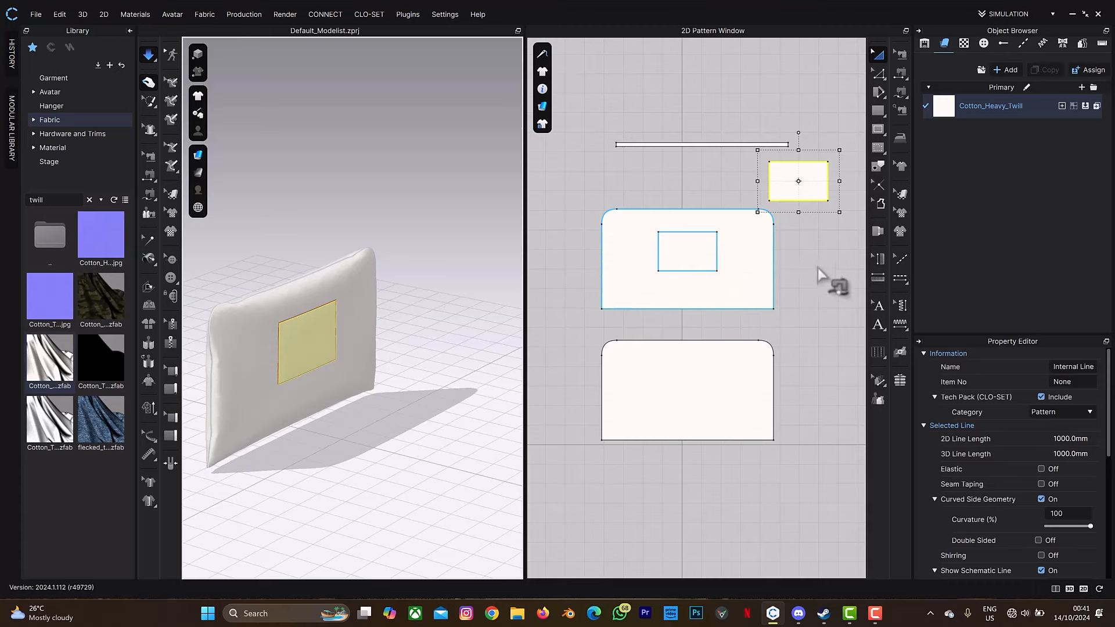
Step: Distribute two internal lines between the rectangular patch's long edges, with a 19.3 mm offset and 135.5 mm distance to the segment edge
scroll(774, 263, up, 1)
scroll(773, 263, up, 1)
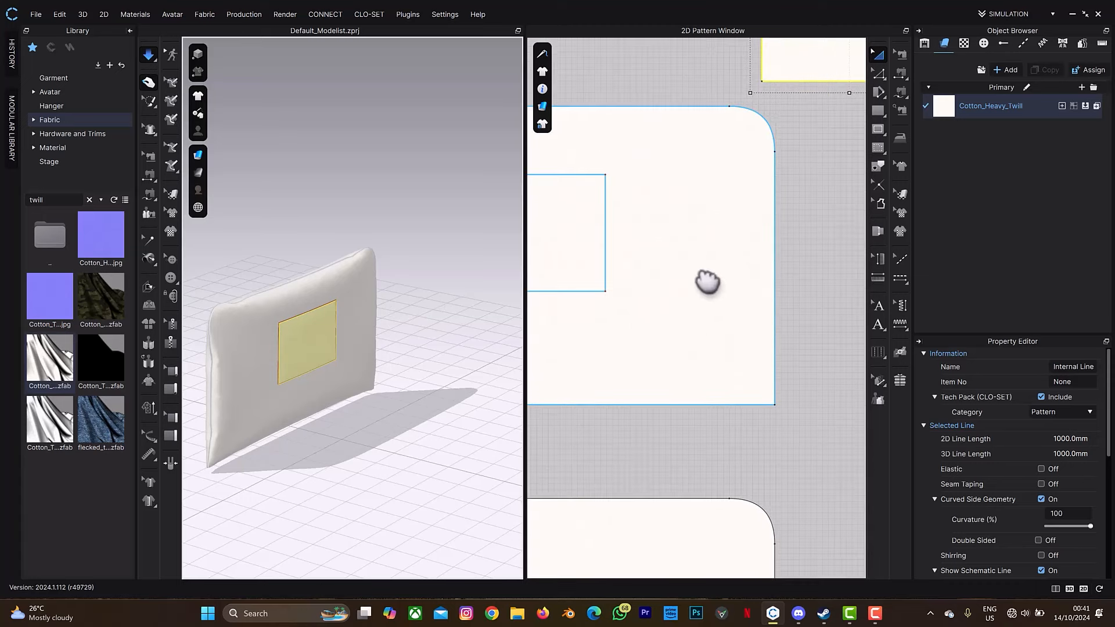
right_drag(704, 281, 612, 446)
key(z)
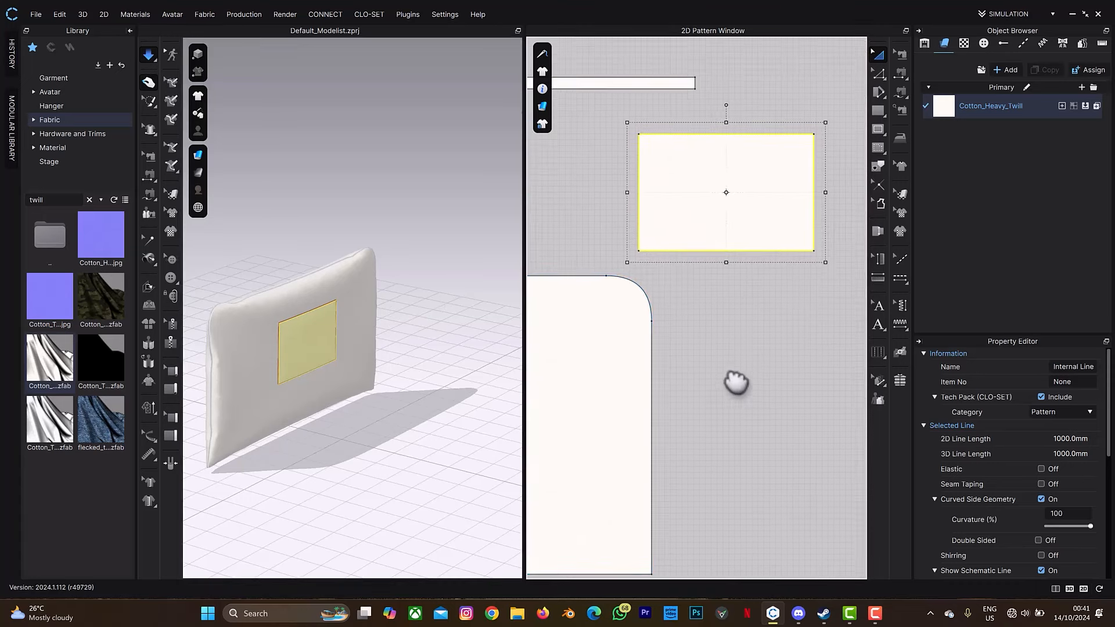
click(741, 268)
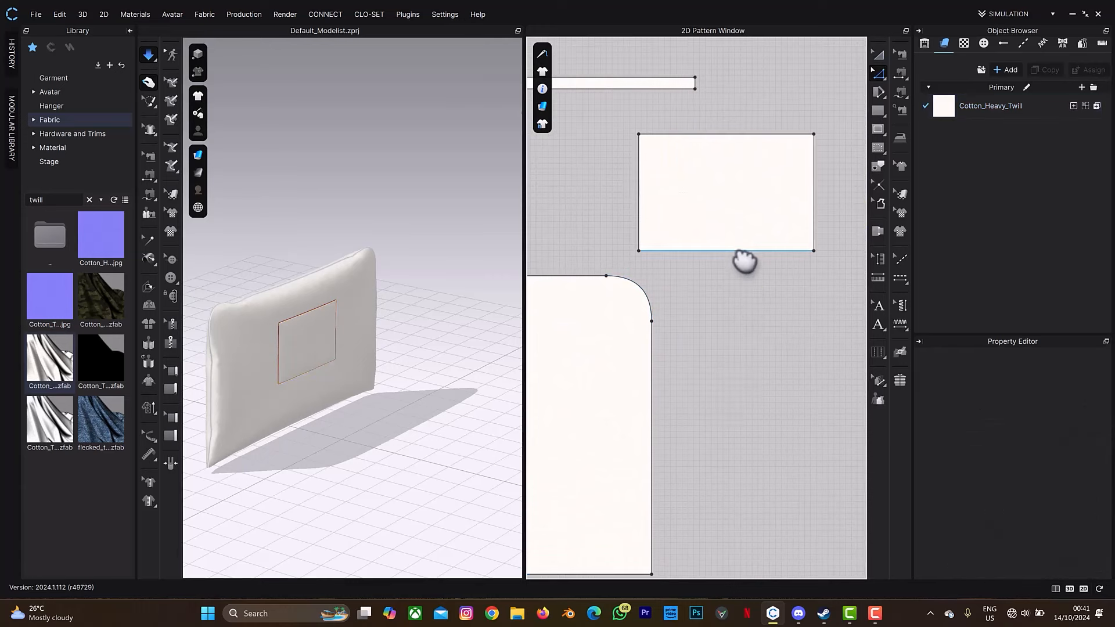
click(740, 253)
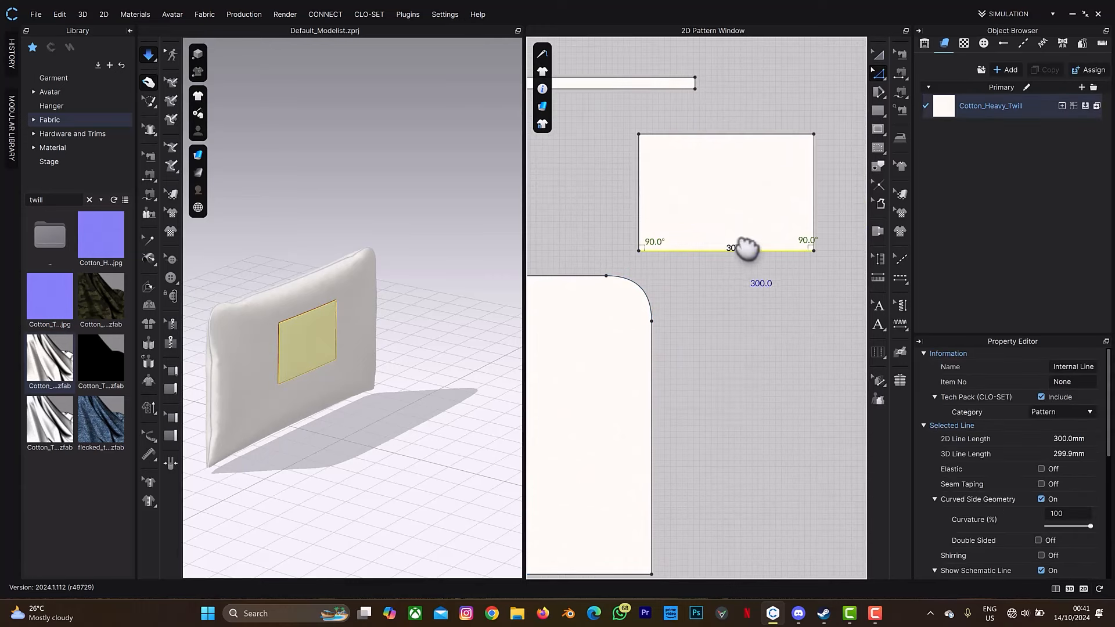
shift+click(760, 134)
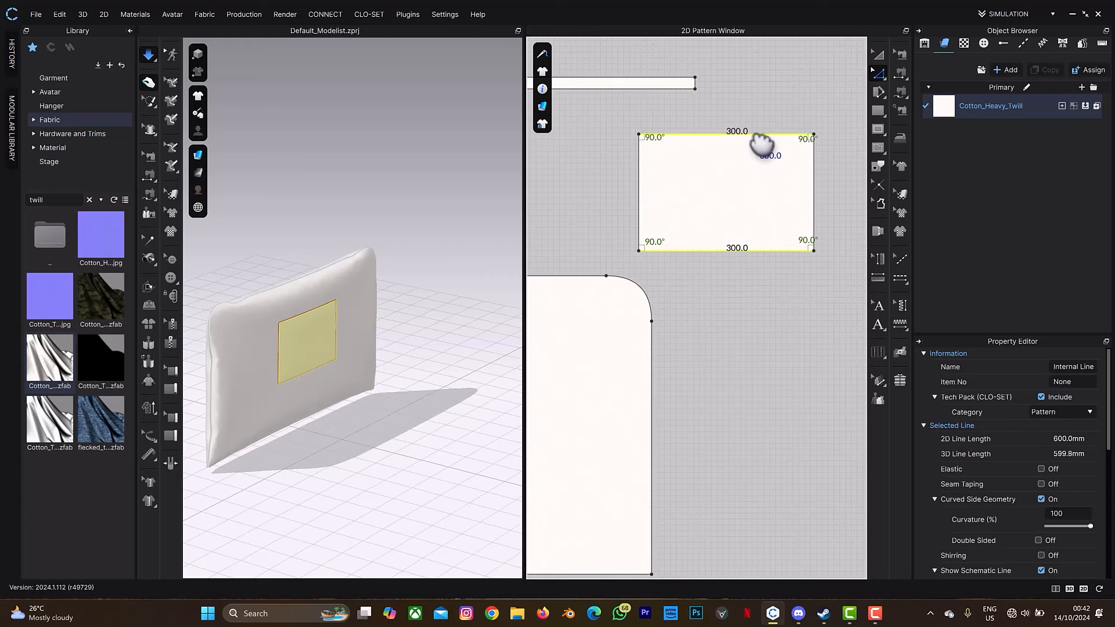
right_click(752, 136)
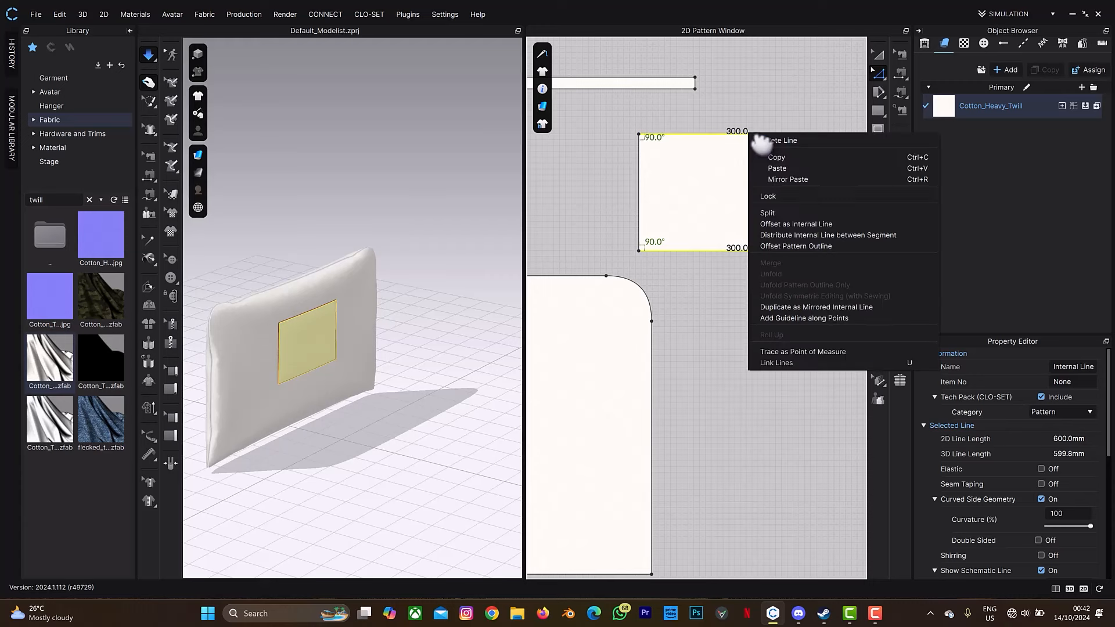
click(818, 235)
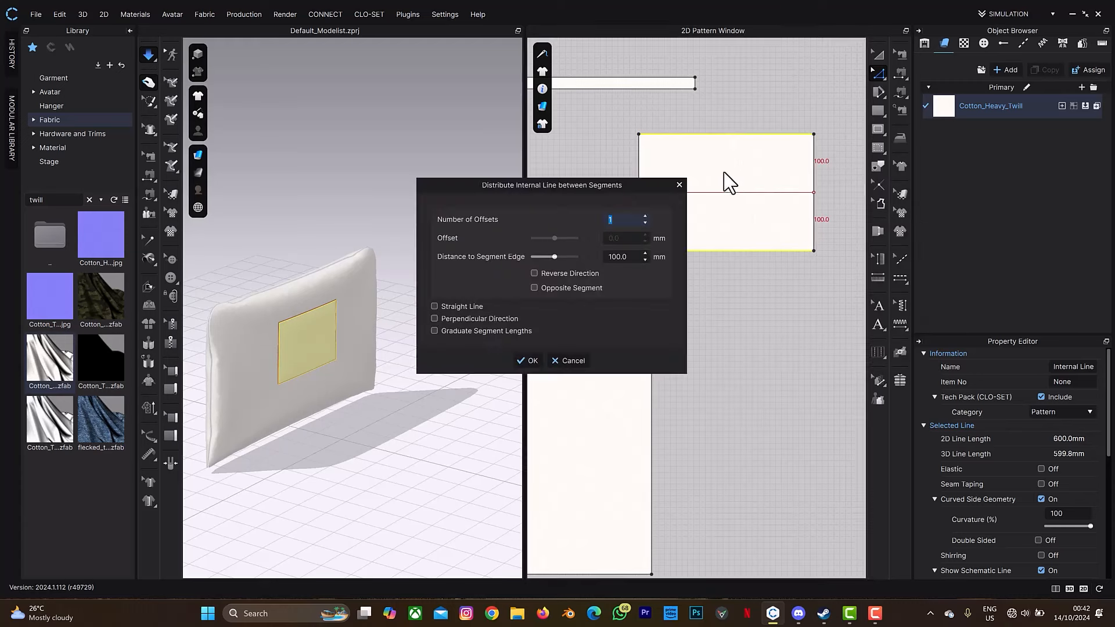
click(644, 216)
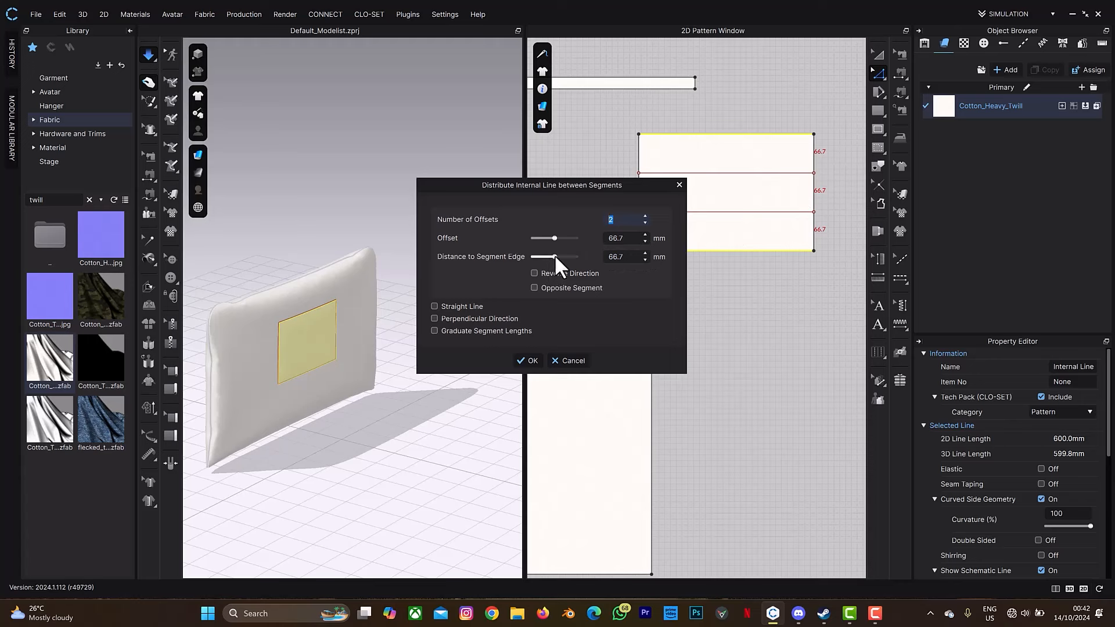
mouse_move(555, 254)
mouse_down()
mouse_move(573, 256)
mouse_move(566, 264)
mouse_move(559, 238)
mouse_move(541, 245)
mouse_up()
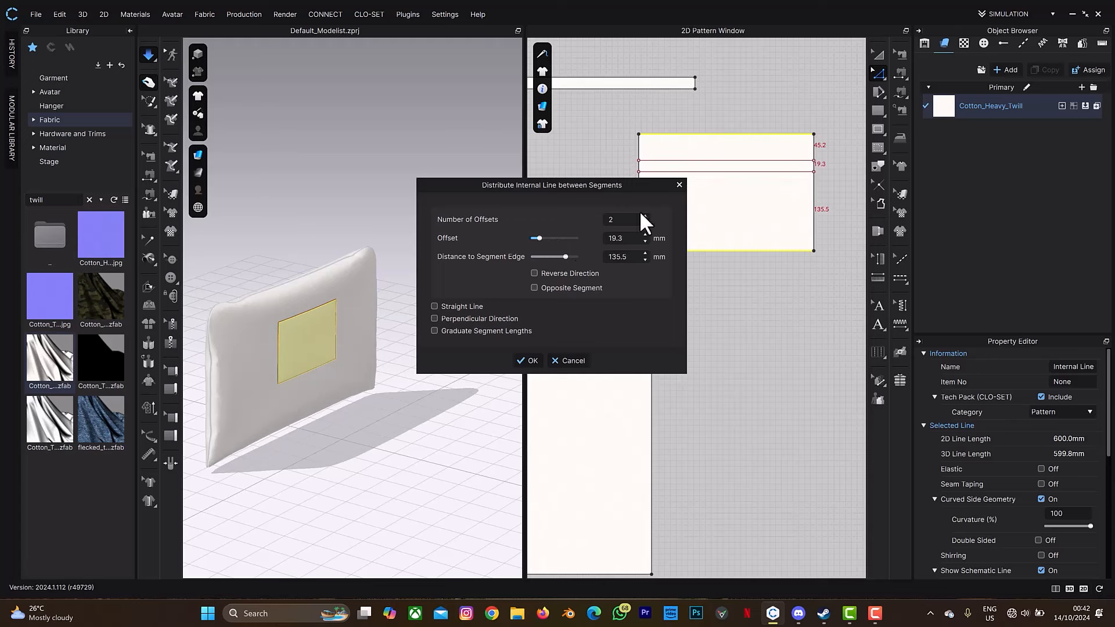
click(528, 361)
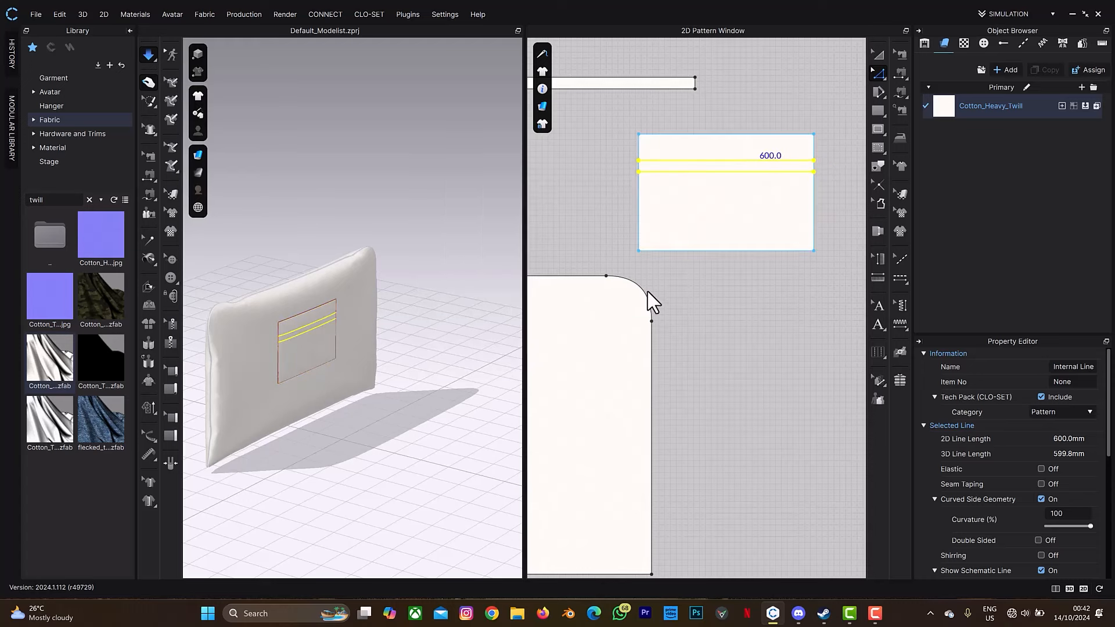
Step: Cut the patch along both internal lines and delete the narrow middle strip
right_click(720, 160)
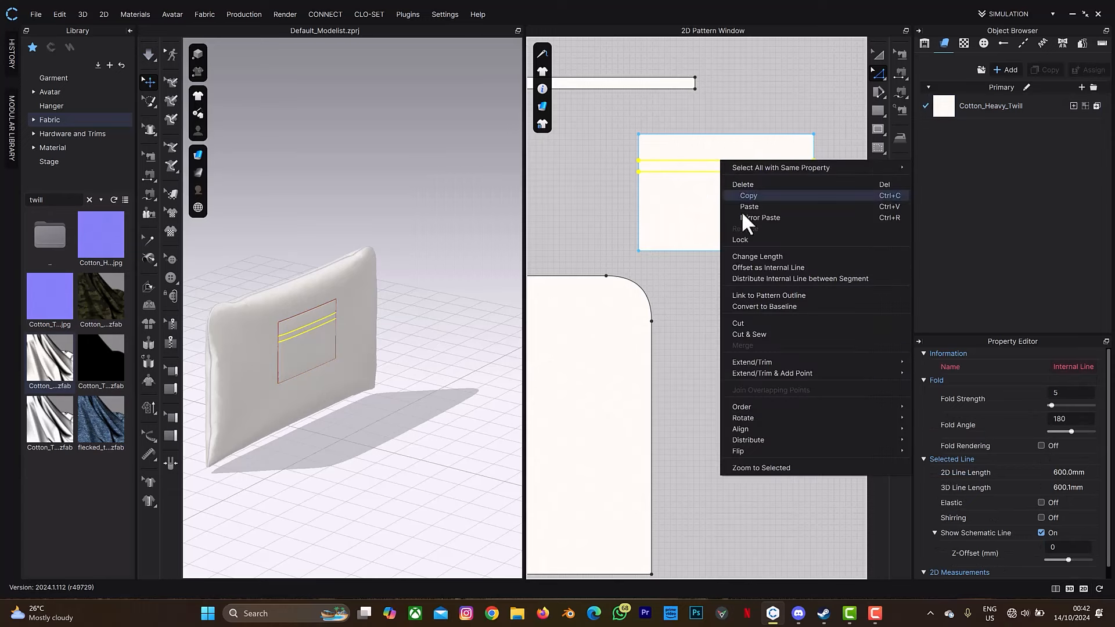
click(749, 323)
key(a)
click(674, 166)
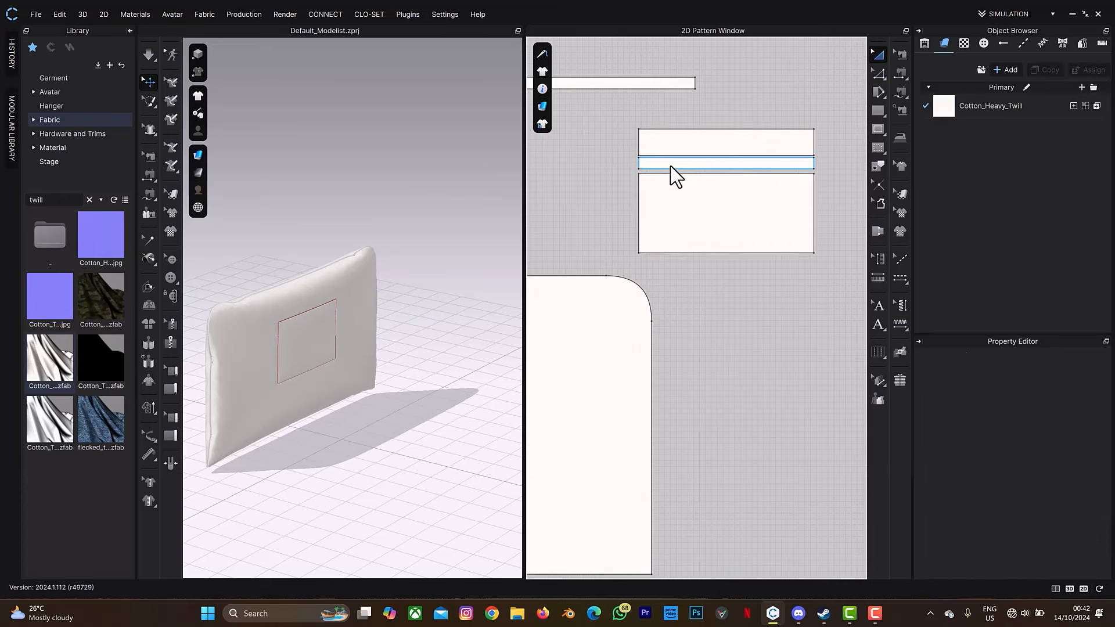
click(672, 168)
key(Delete)
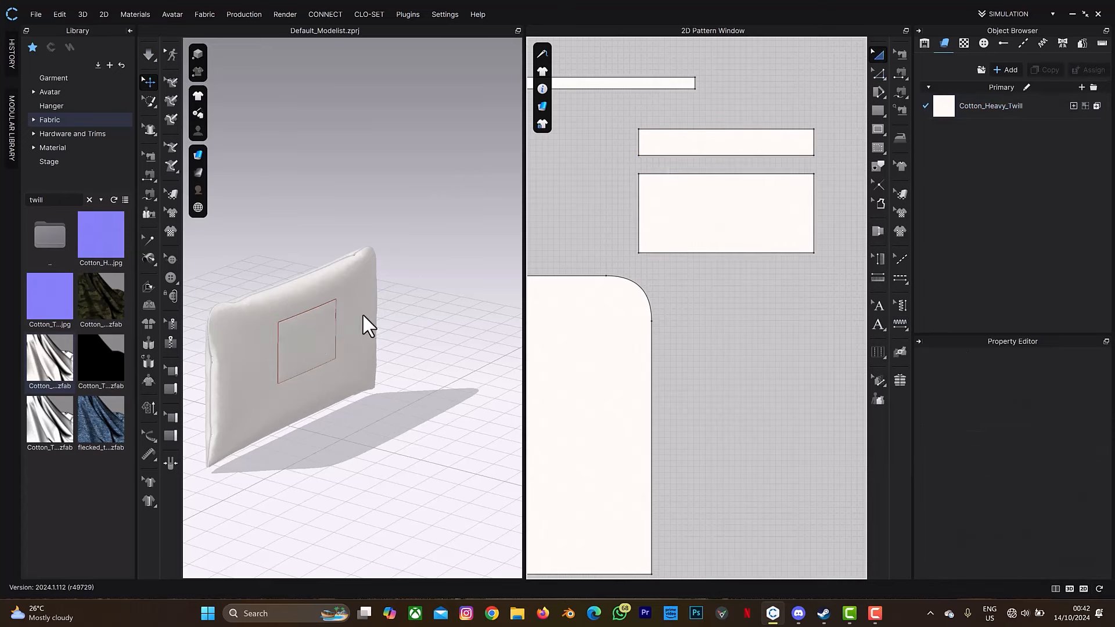
Step: Add a zipper between the upper patch piece's bottom edge and the lower piece's top edge, and simulate it
scroll(349, 316, up, 5)
right_drag(353, 320, 311, 319)
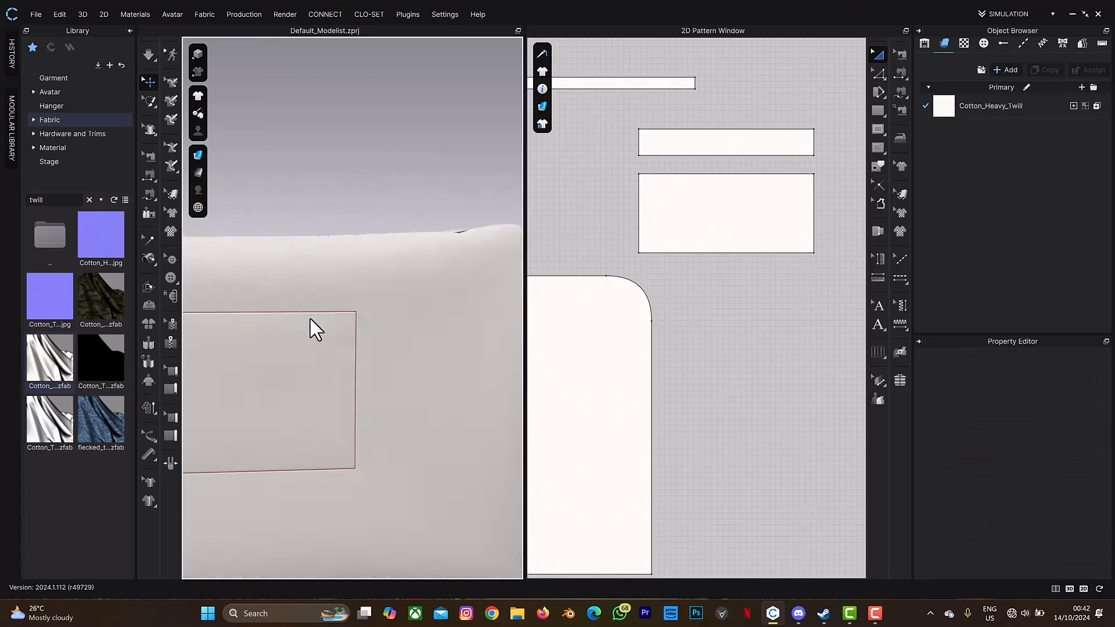
middle_drag(311, 318, 453, 315)
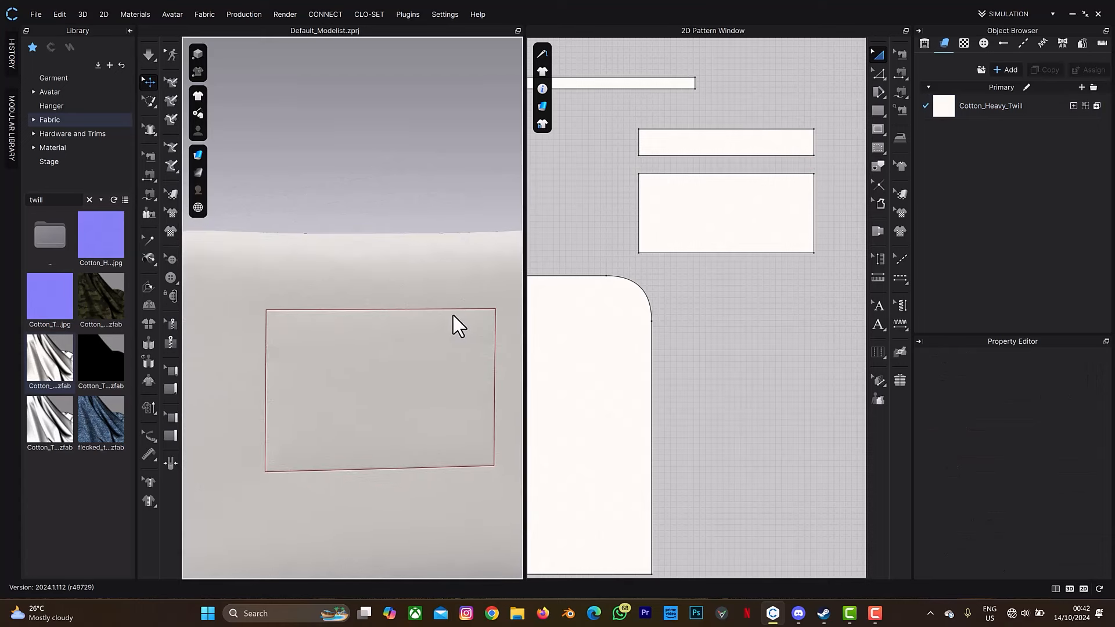
click(172, 343)
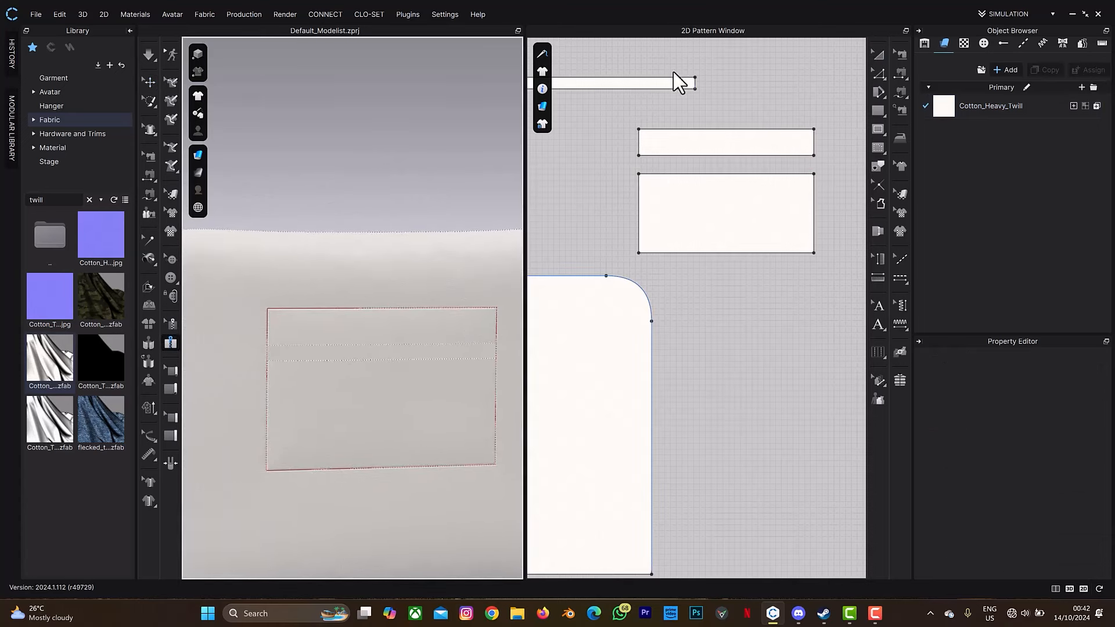
click(639, 155)
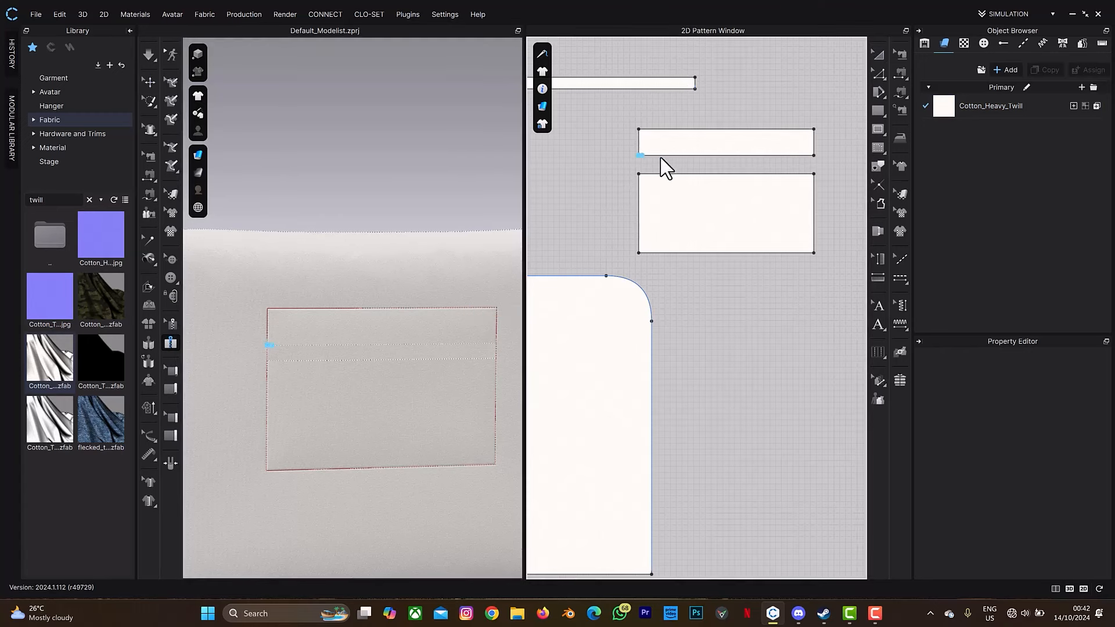
click(813, 156)
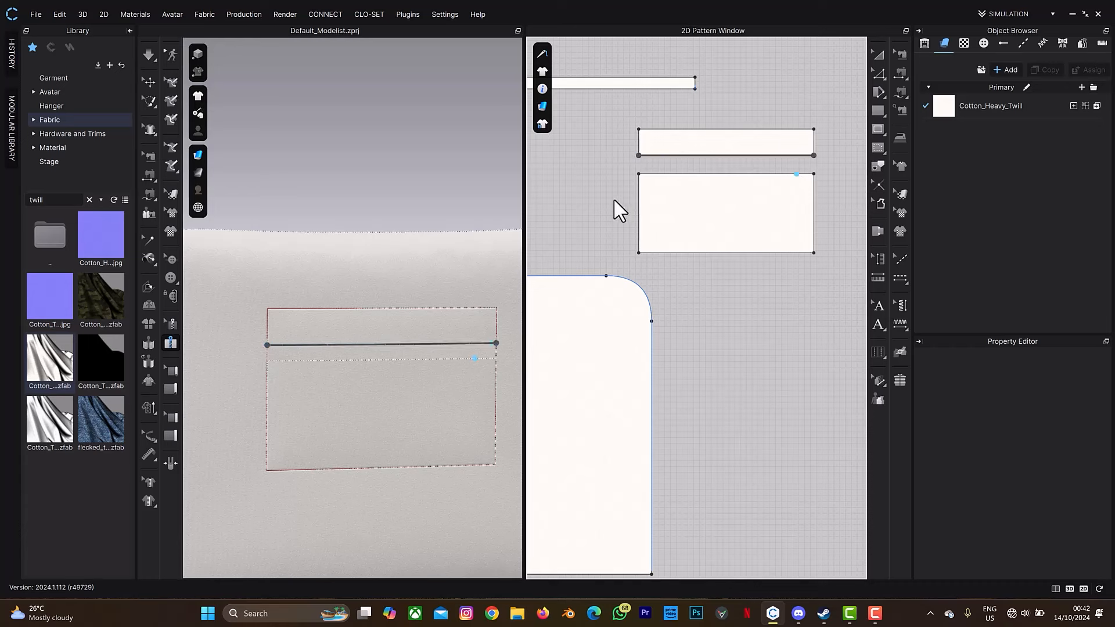
click(639, 174)
key(Return)
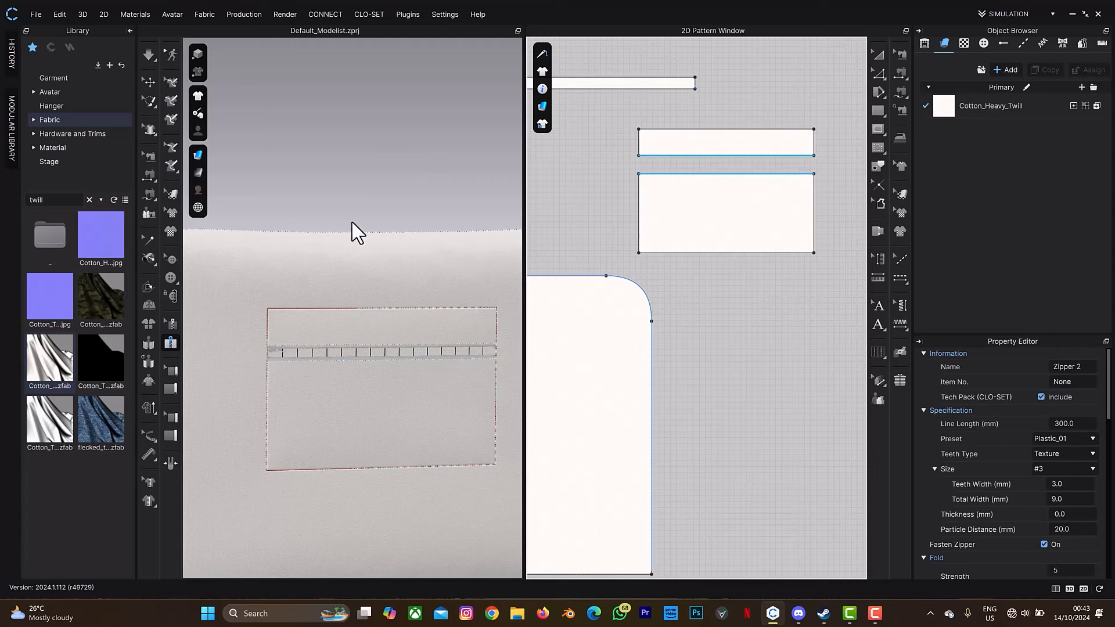
key(space)
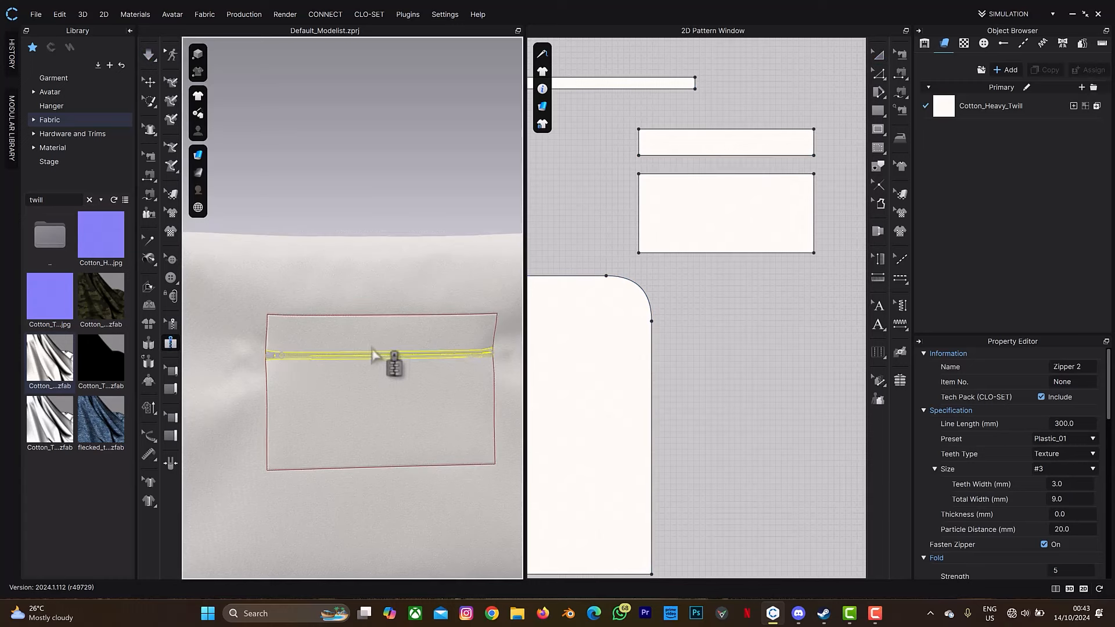
key(space)
Step: Try size #5 on the patch zipper and return it to size #3
click(339, 358)
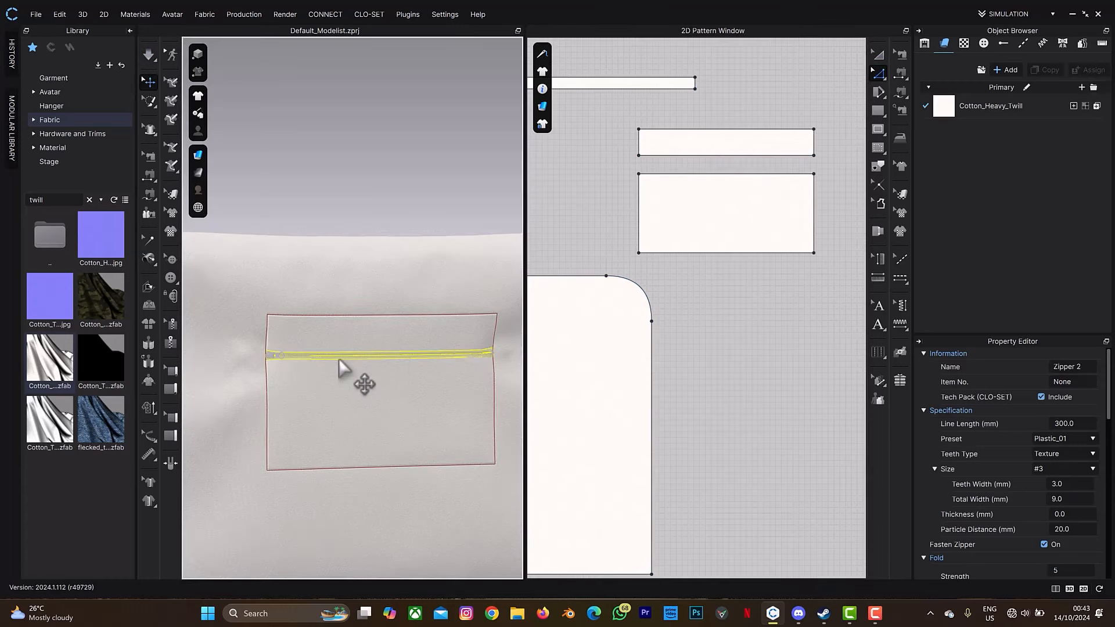
click(1051, 467)
click(1039, 495)
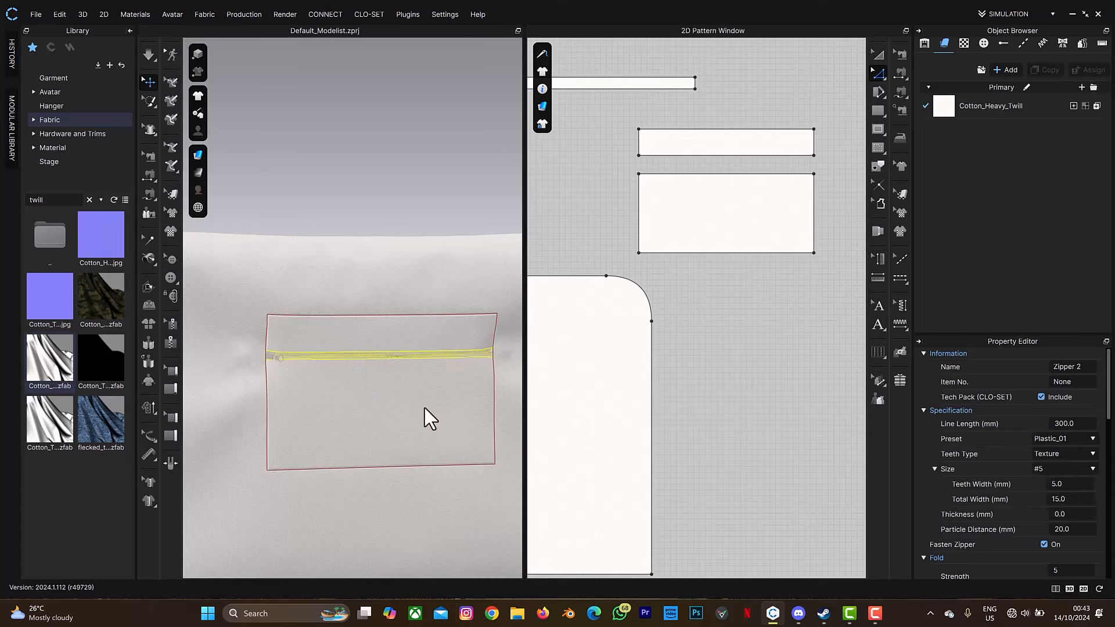
click(1039, 471)
click(1040, 490)
Step: Set the patch zipper's total width to 15 mm and simulate the pouch
click(1069, 499)
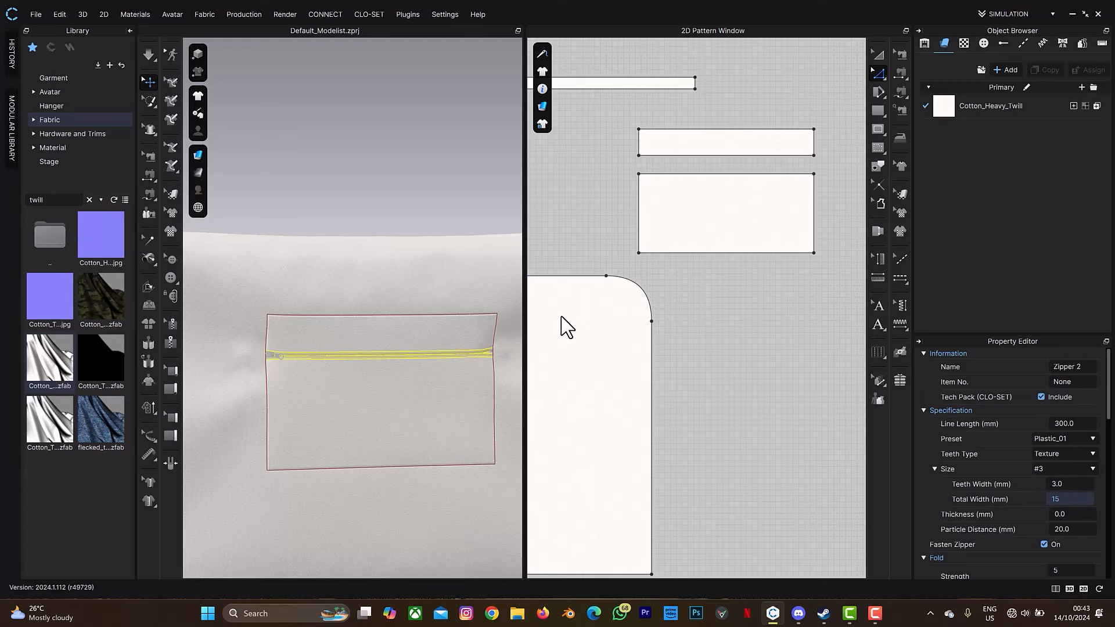
key(Return)
key(space)
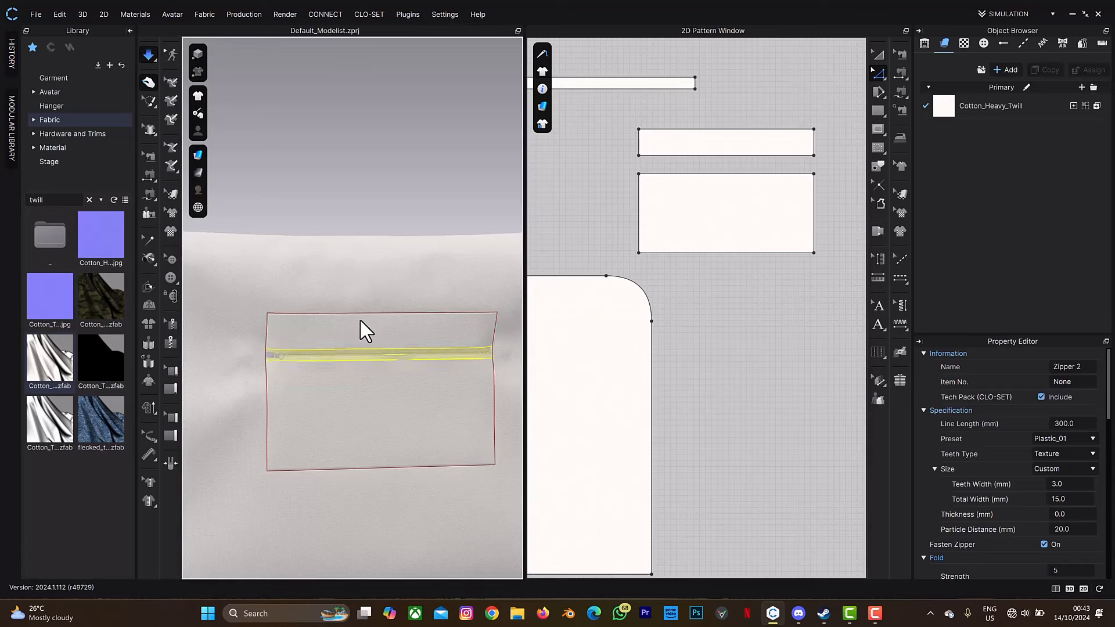
right_drag(451, 315, 499, 313)
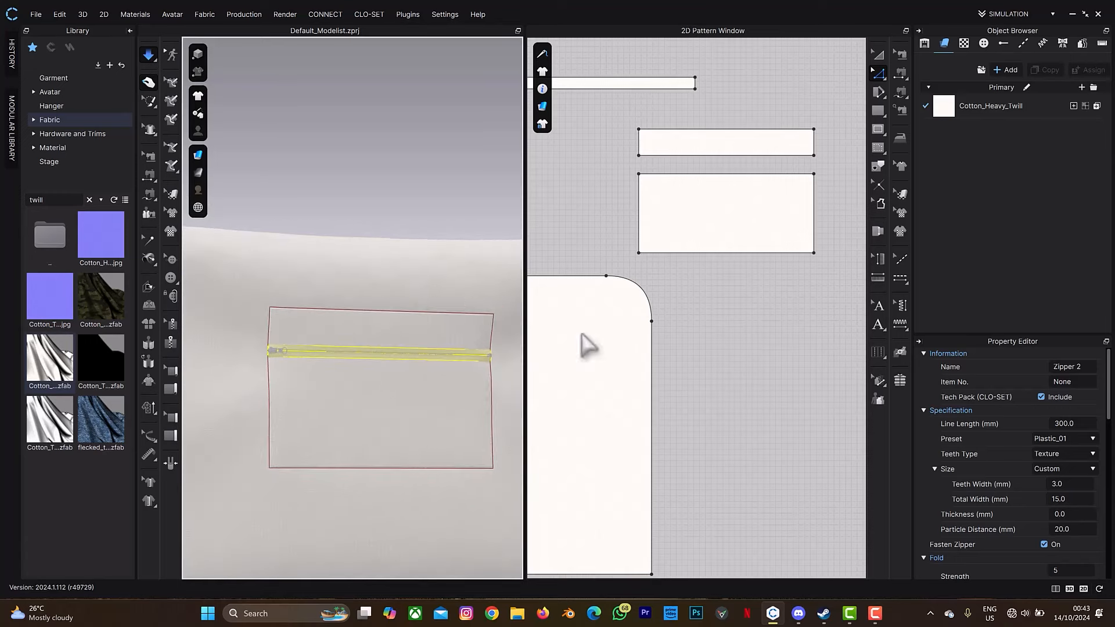
Step: Set the patch zipper's total width to 16 mm
click(1074, 500)
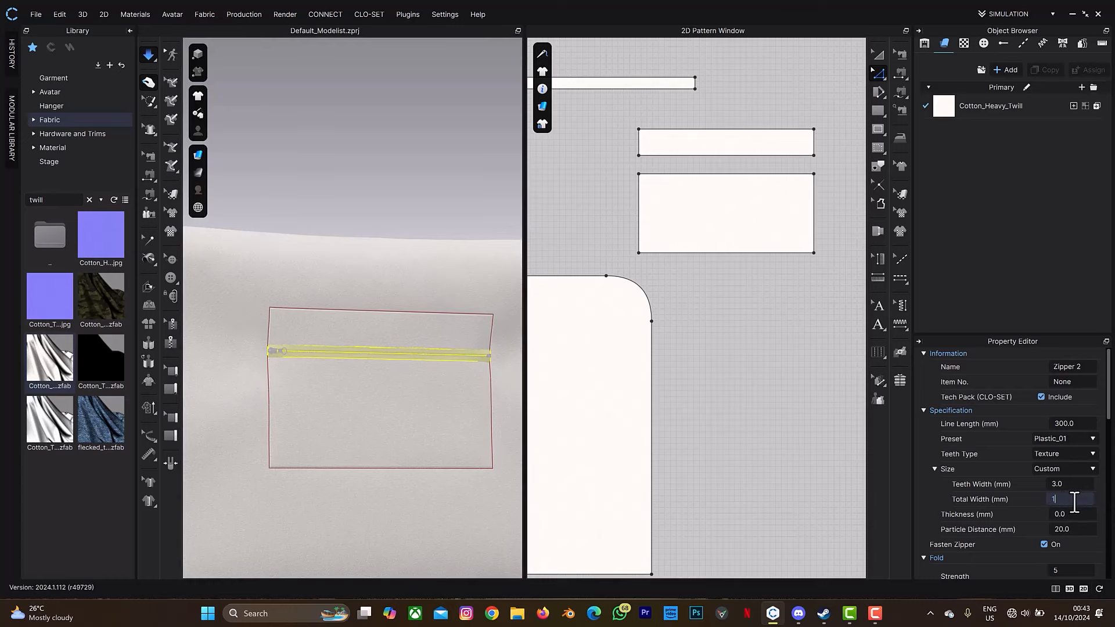
key(Return)
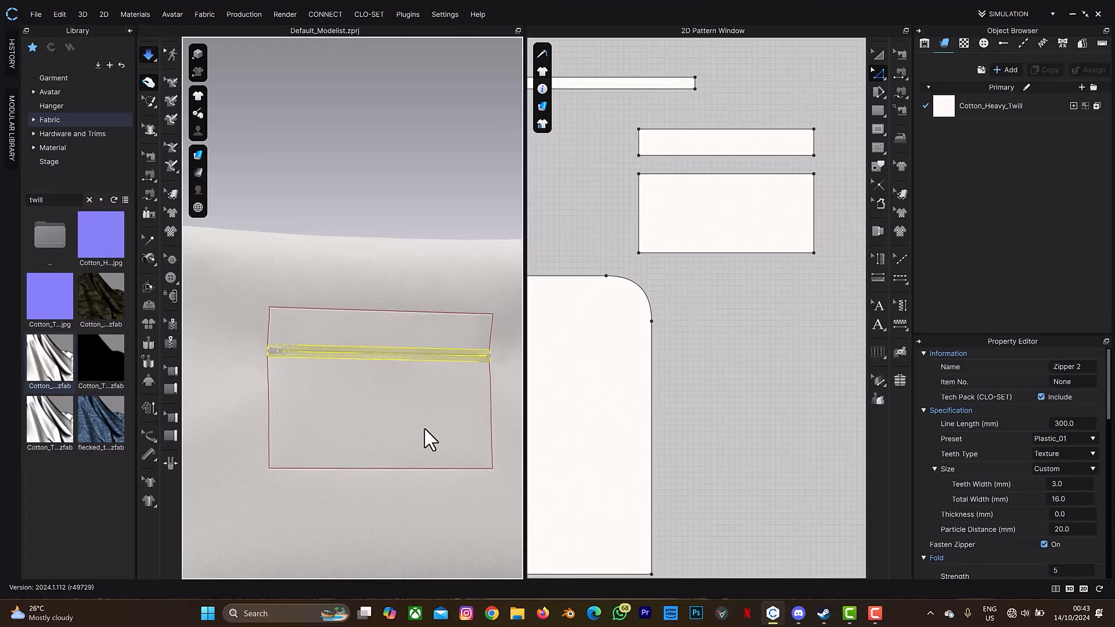
mouse_move(480, 378)
right_down()
mouse_move(425, 395)
mouse_move(480, 398)
mouse_move(433, 386)
mouse_move(476, 390)
right_up()
scroll(432, 386, down, 3)
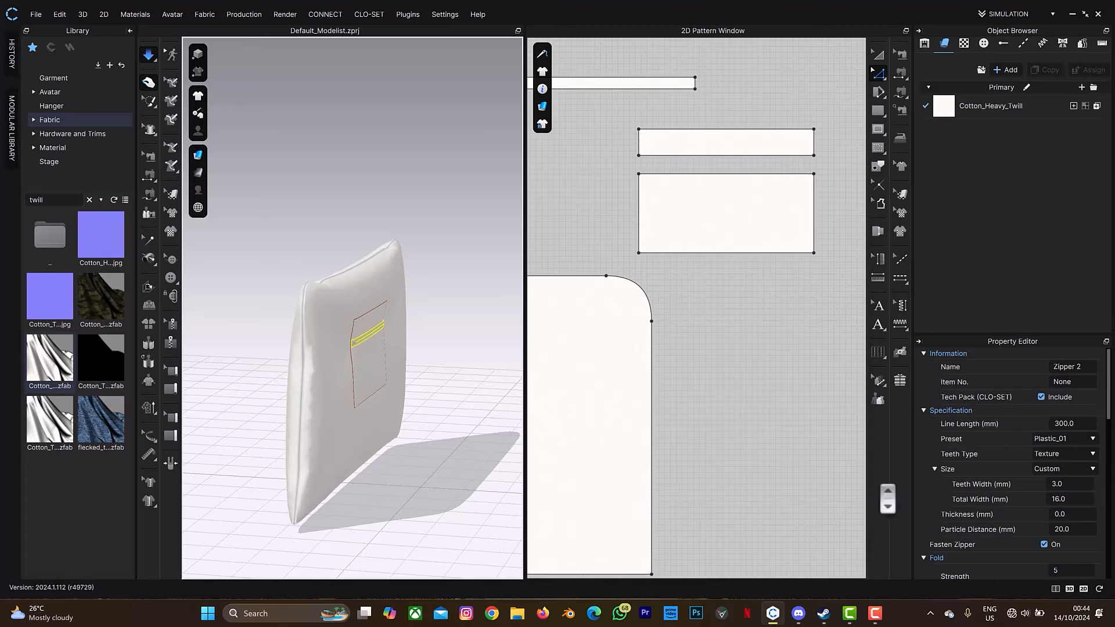
Step: Set the patch zipper's teeth width to 5 mm
scroll(386, 326, up, 10)
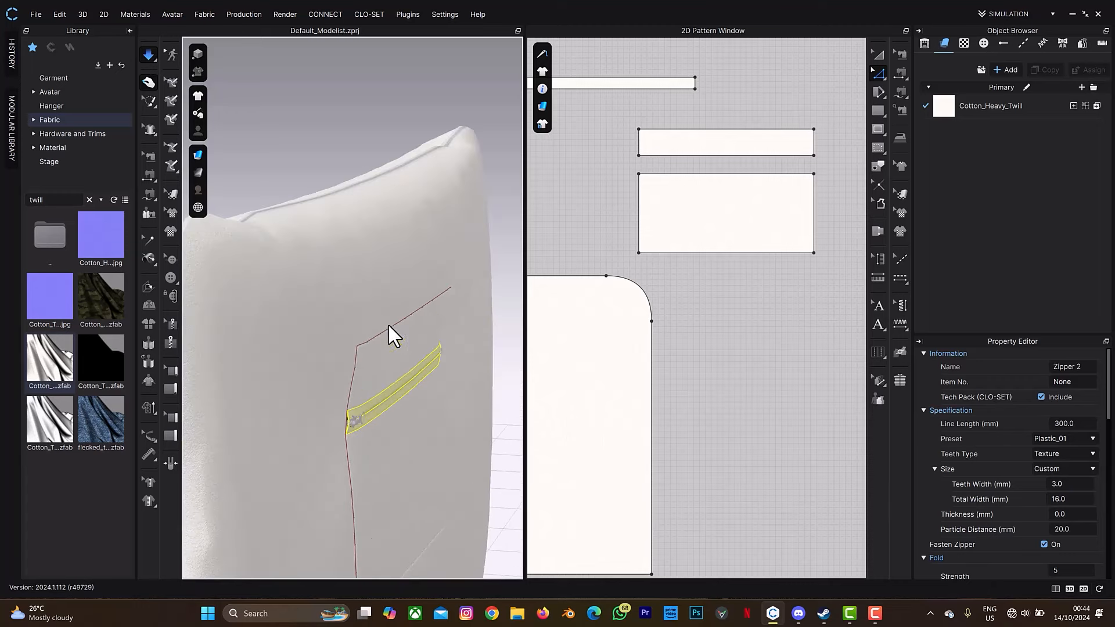
right_drag(371, 354, 336, 403)
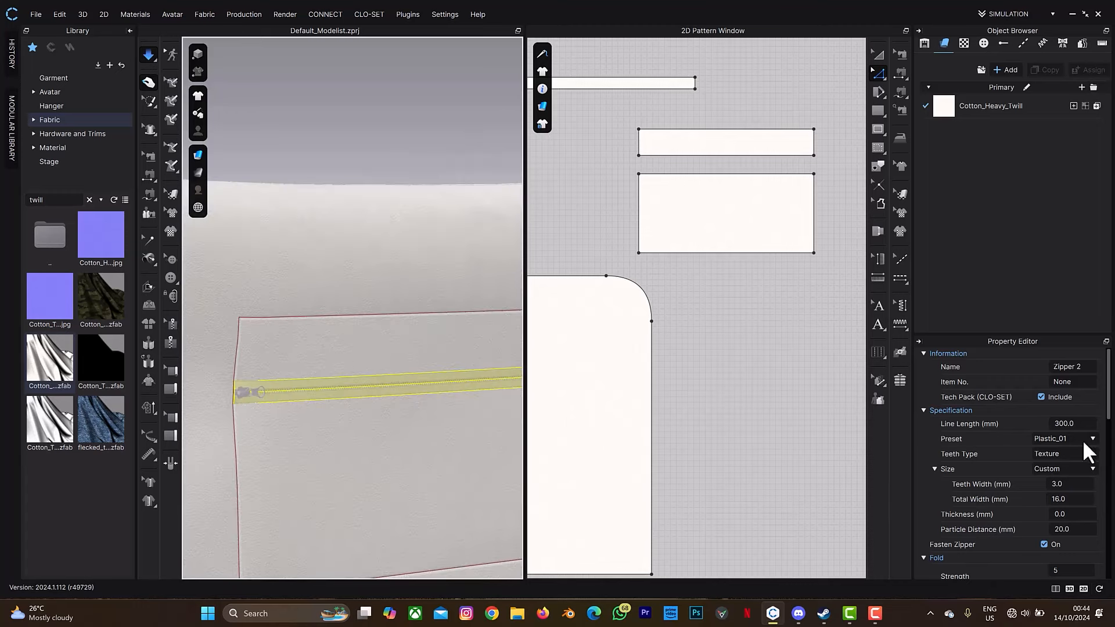
click(1066, 484)
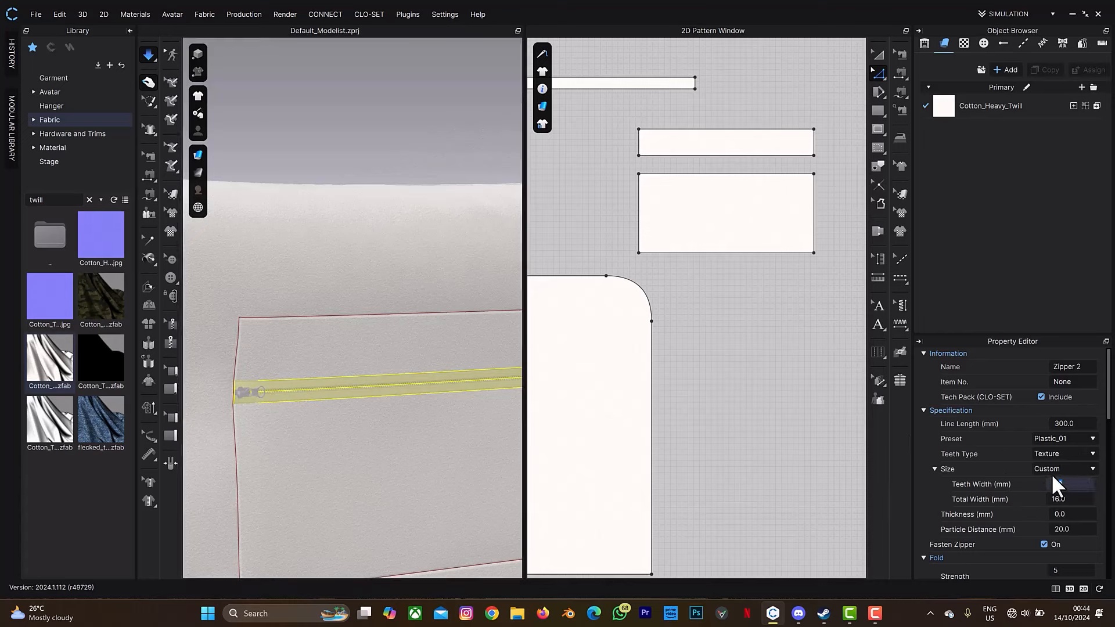
key(Return)
scroll(318, 376, up, 3)
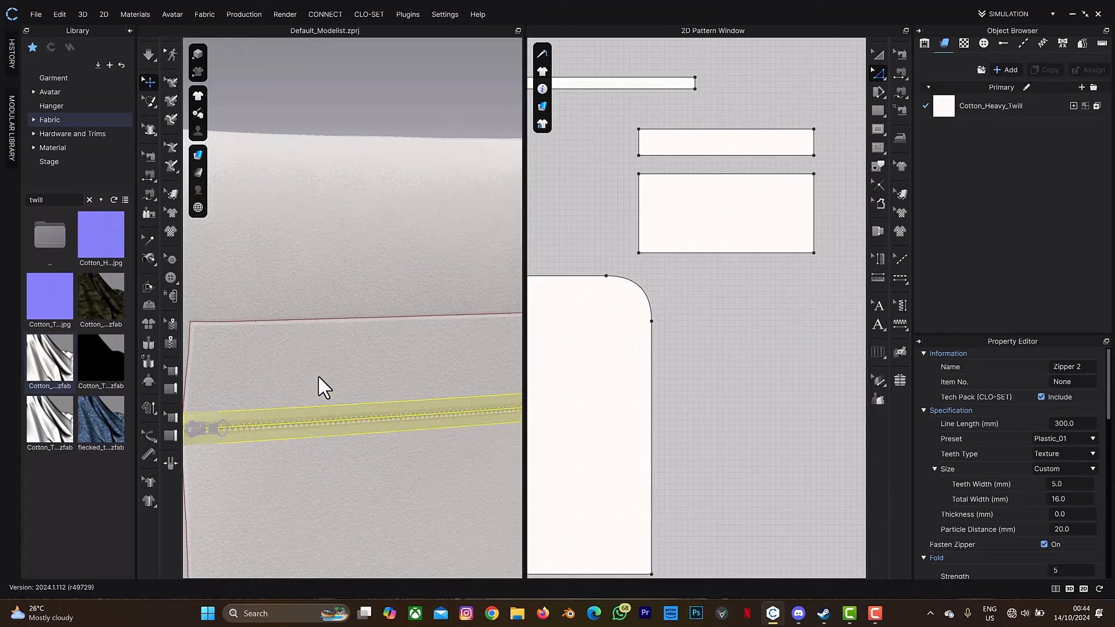
Step: Set the patch zipper's teeth width to 7 mm
click(1052, 483)
text(7)
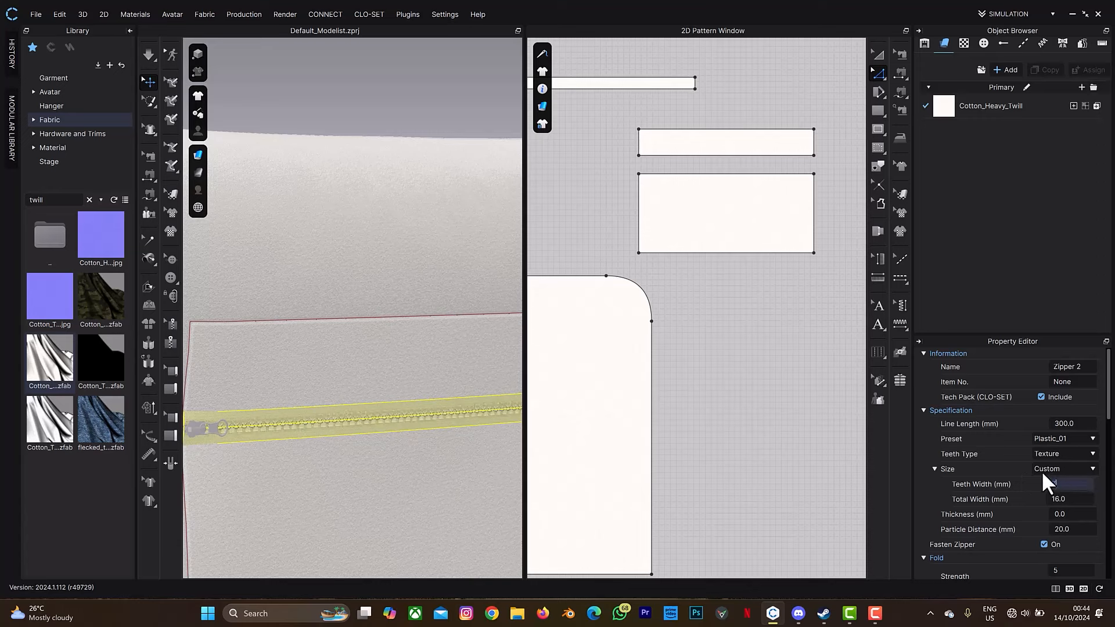
key(Return)
scroll(342, 427, down, 2)
scroll(342, 431, down, 5)
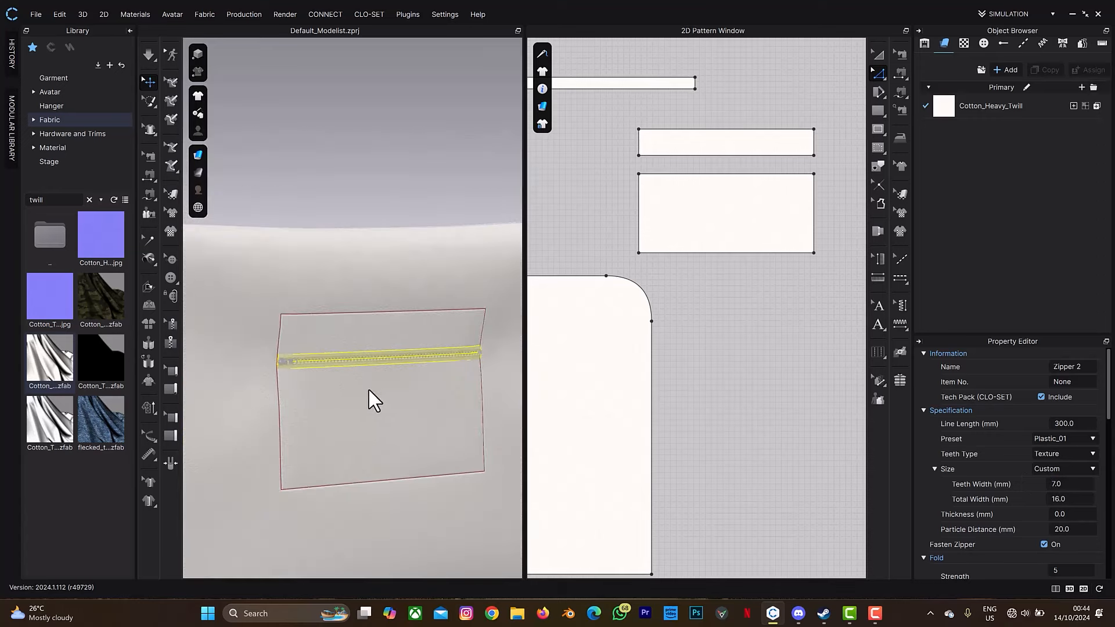
Step: Change the patch zipper's preset to Nylon
click(1092, 438)
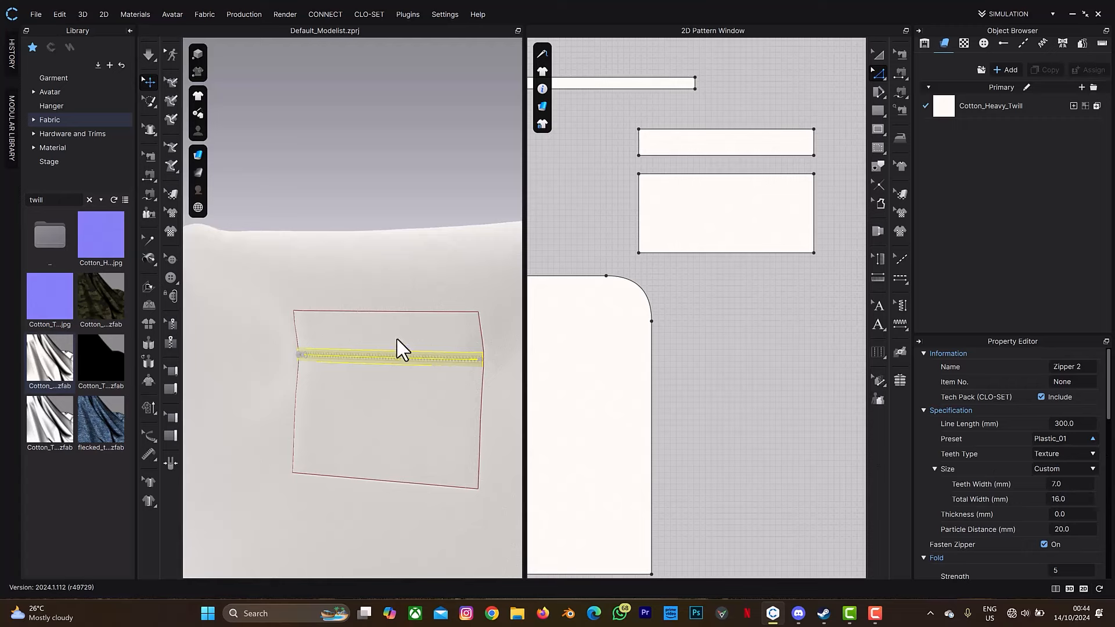
scroll(357, 369, up, 5)
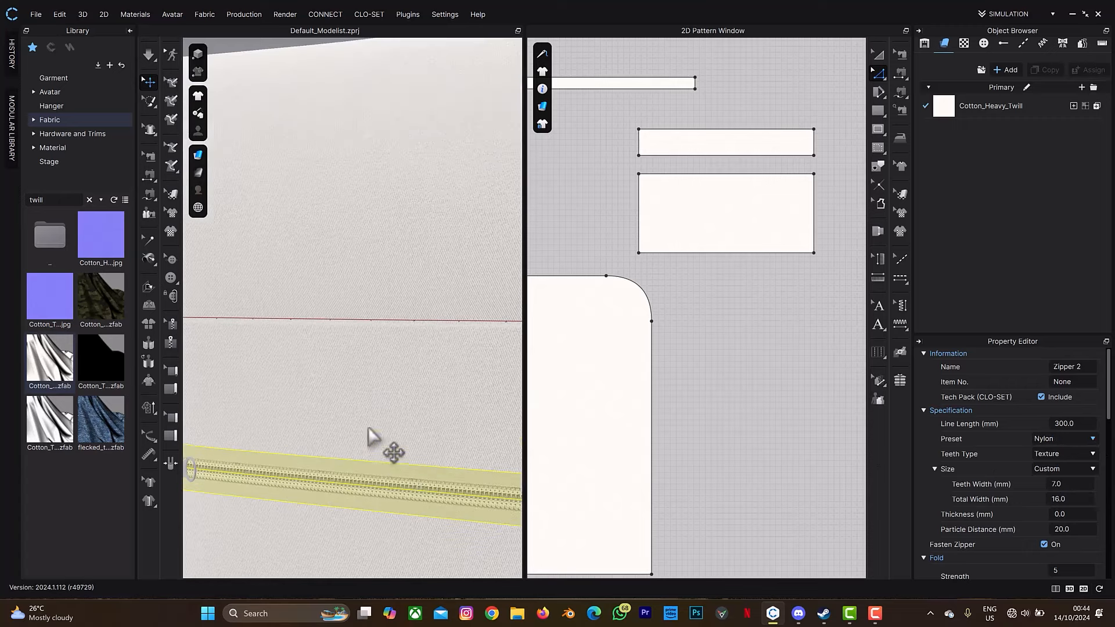
click(408, 282)
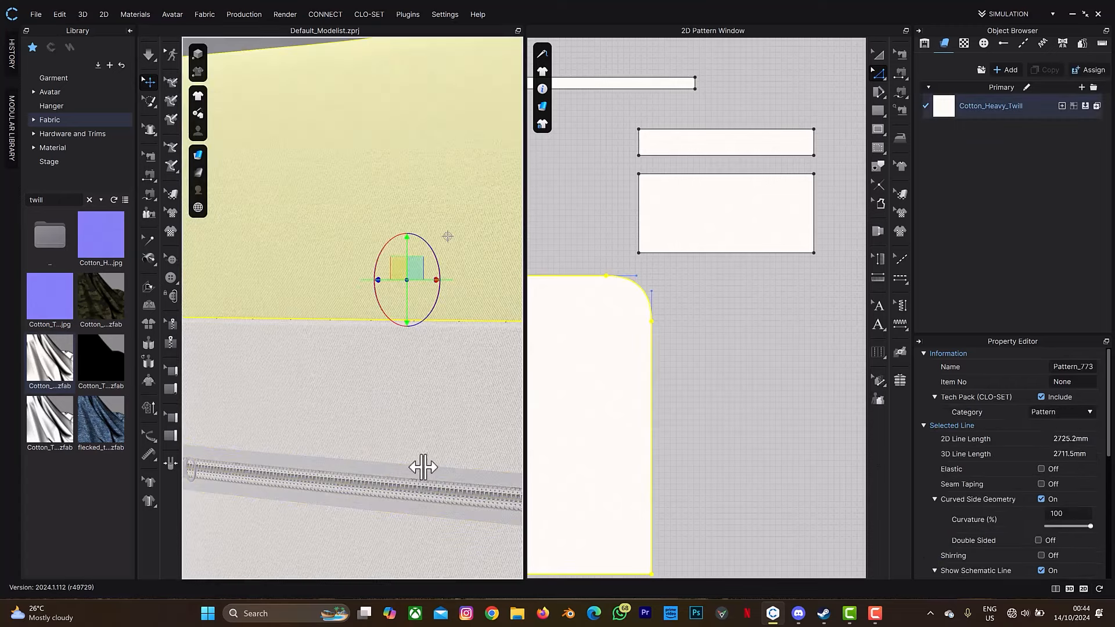
Step: Set the slider type of the pouch's main zipper to Two Way
scroll(412, 464, down, 5)
right_drag(380, 353, 415, 210)
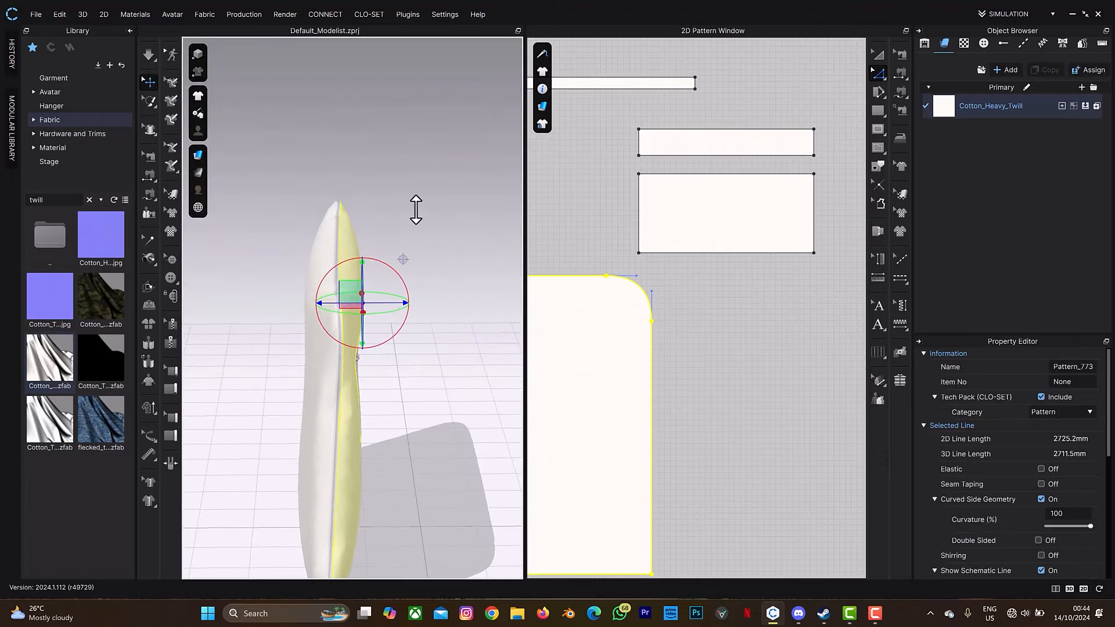
click(492, 436)
middle_drag(431, 468, 473, 268)
scroll(425, 321, up, 2)
middle_drag(425, 321, 457, 287)
right_drag(458, 287, 335, 293)
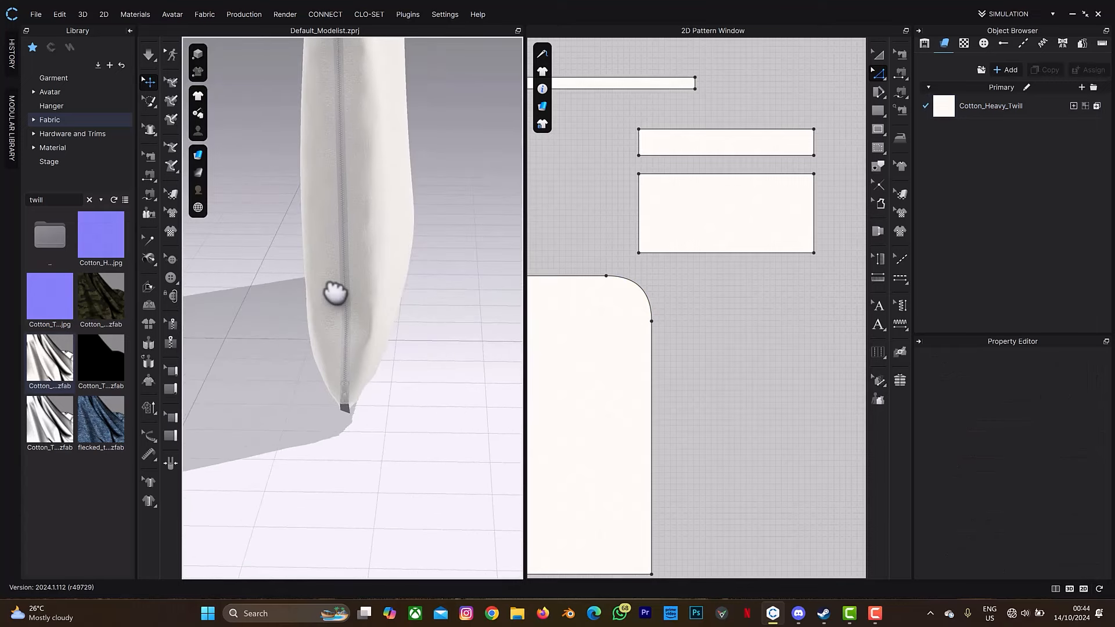
click(343, 405)
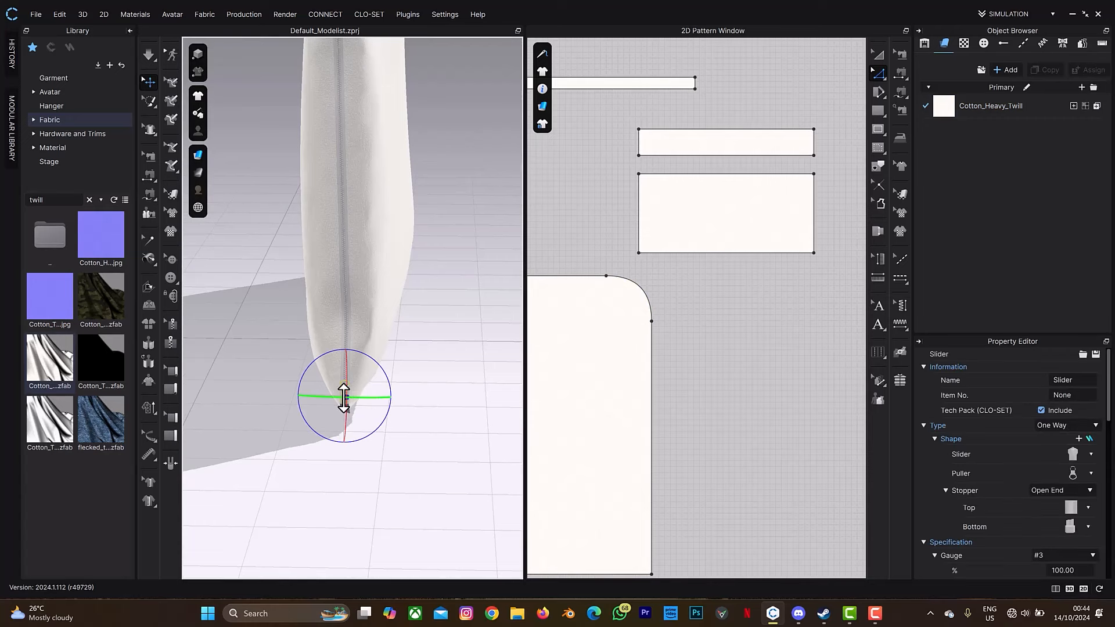
click(1091, 427)
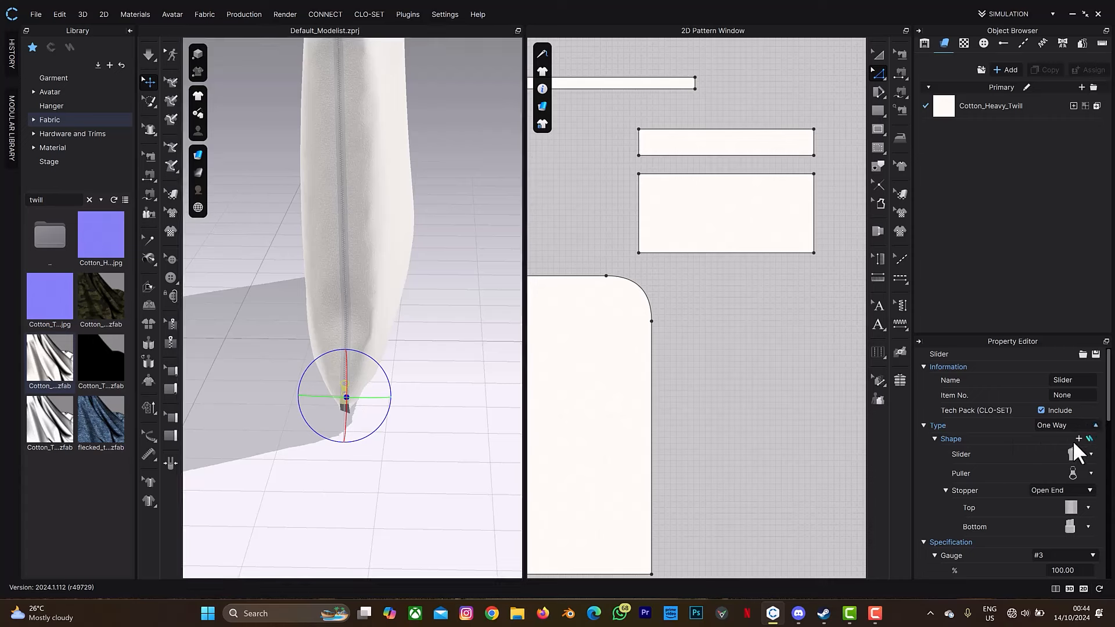
click(1070, 438)
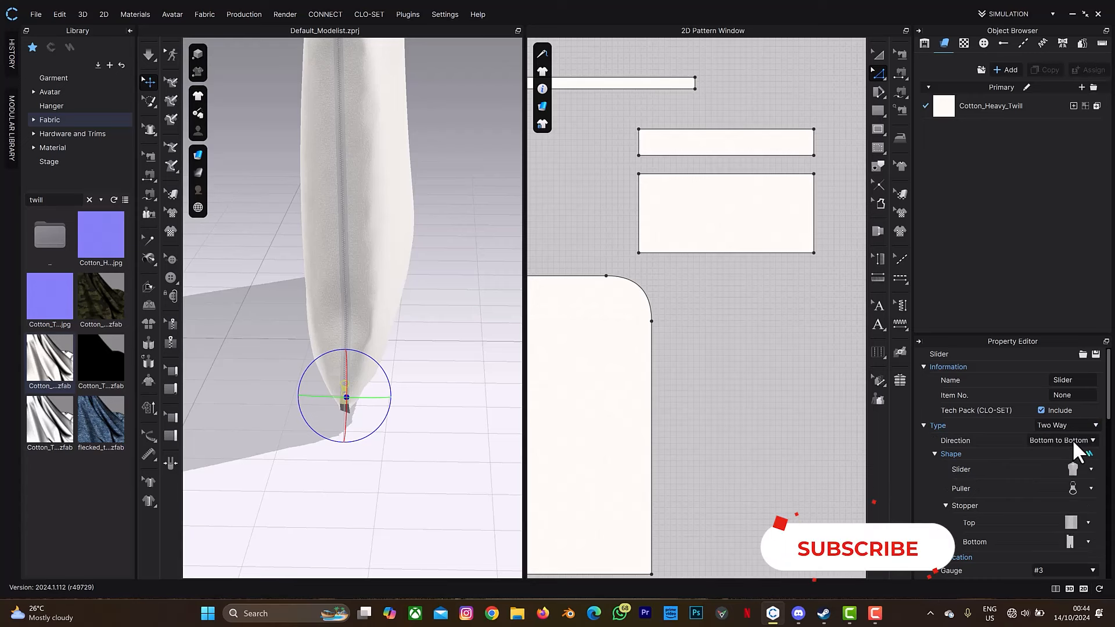
Step: Set the main zipper slider's direction to Head to Head
click(1091, 440)
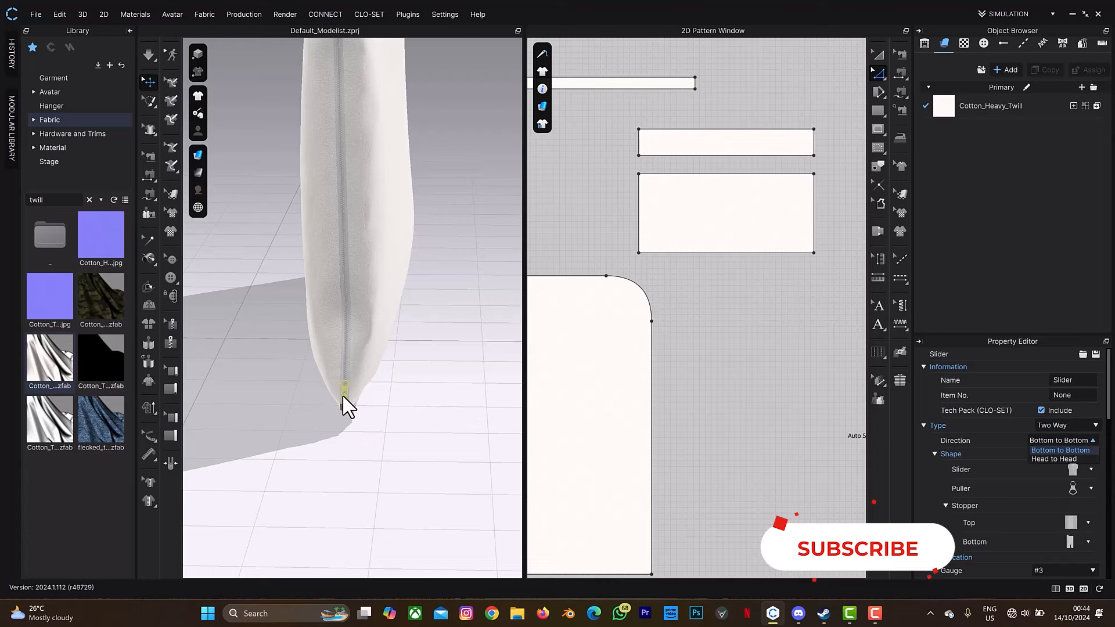
scroll(430, 295, up, 10)
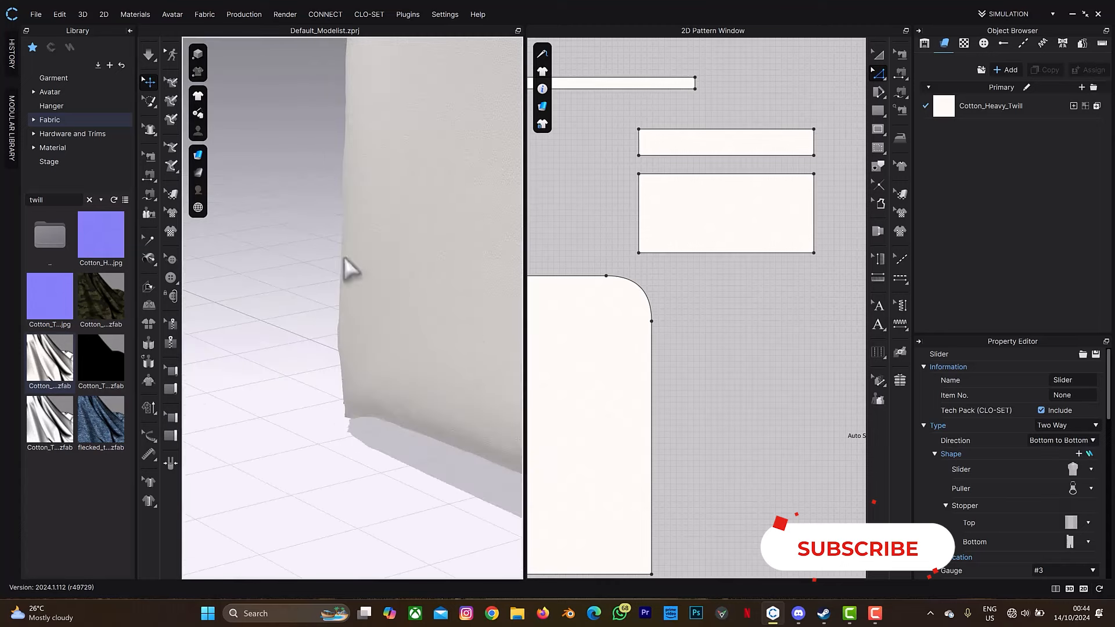
scroll(249, 214, down, 6)
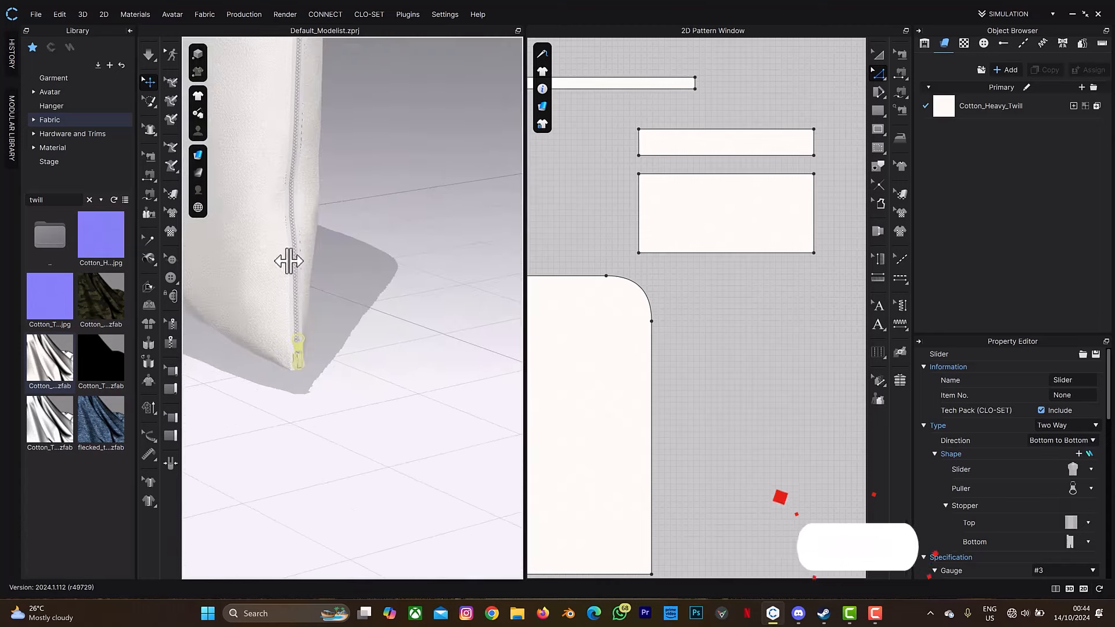
click(1084, 443)
click(1077, 463)
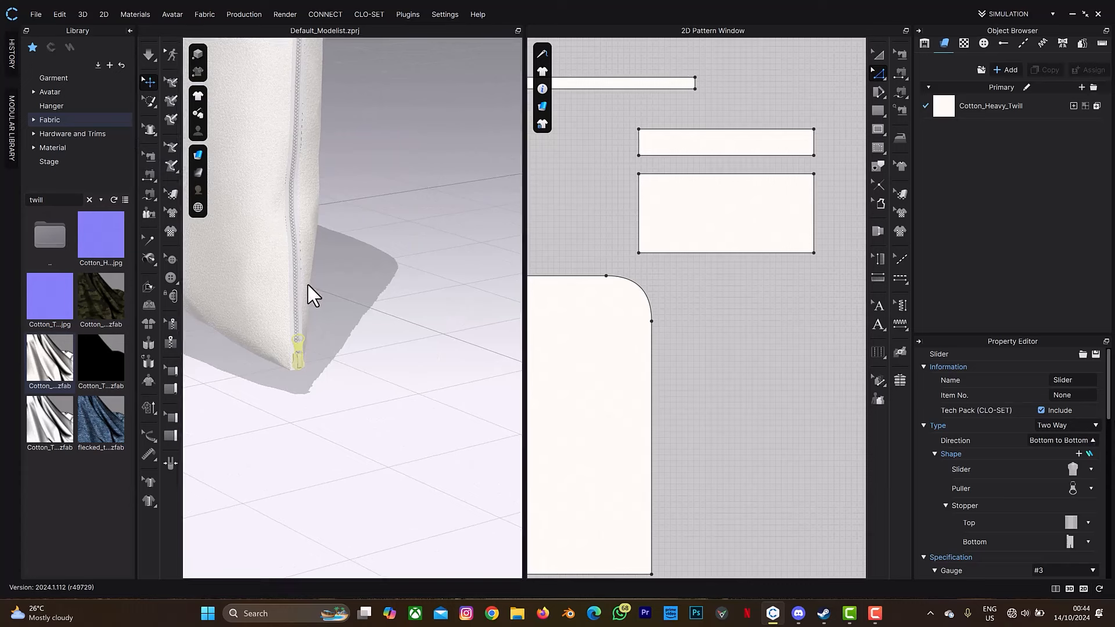
middle_drag(290, 152, 409, 615)
middle_drag(315, 406, 531, 221)
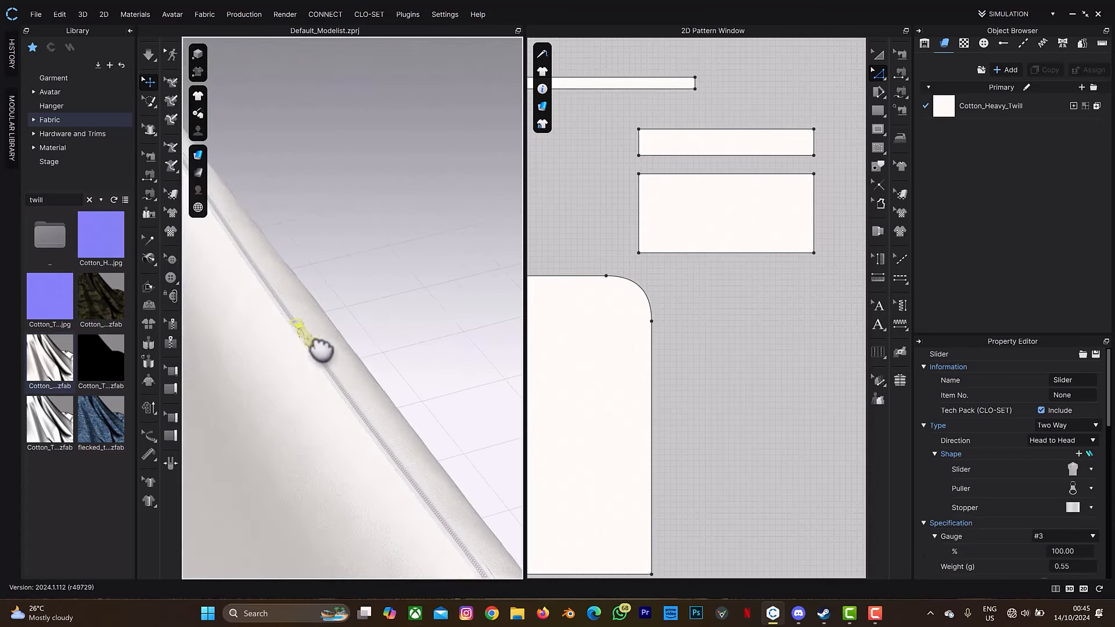
Step: Change the main zipper slider's puller to a narrow, elongated shape
click(1090, 488)
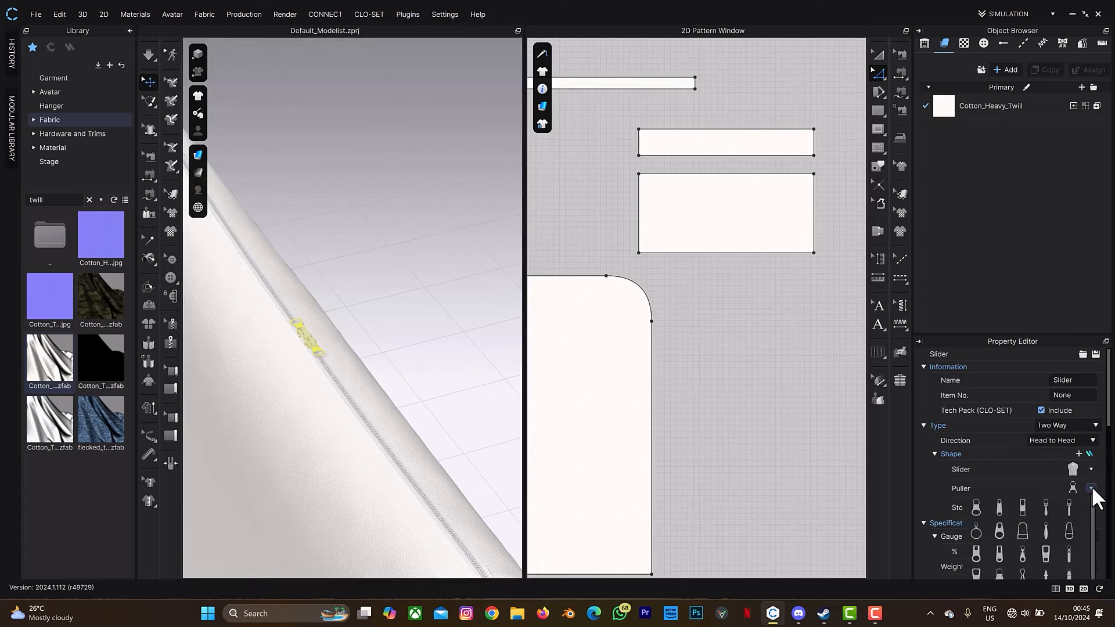
click(999, 558)
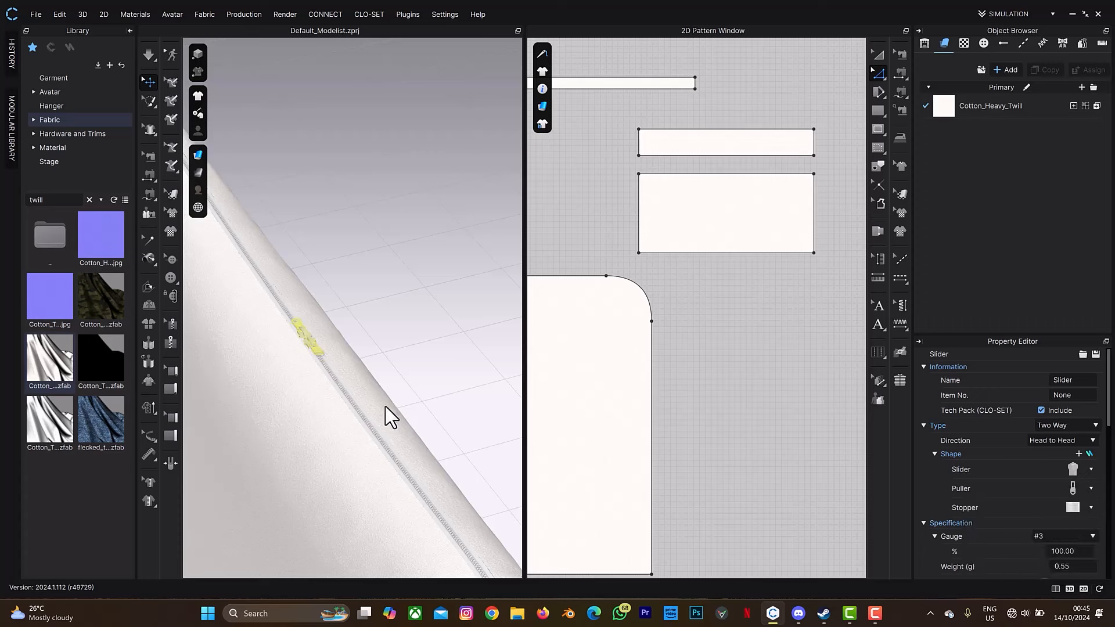
right_drag(386, 408, 385, 404)
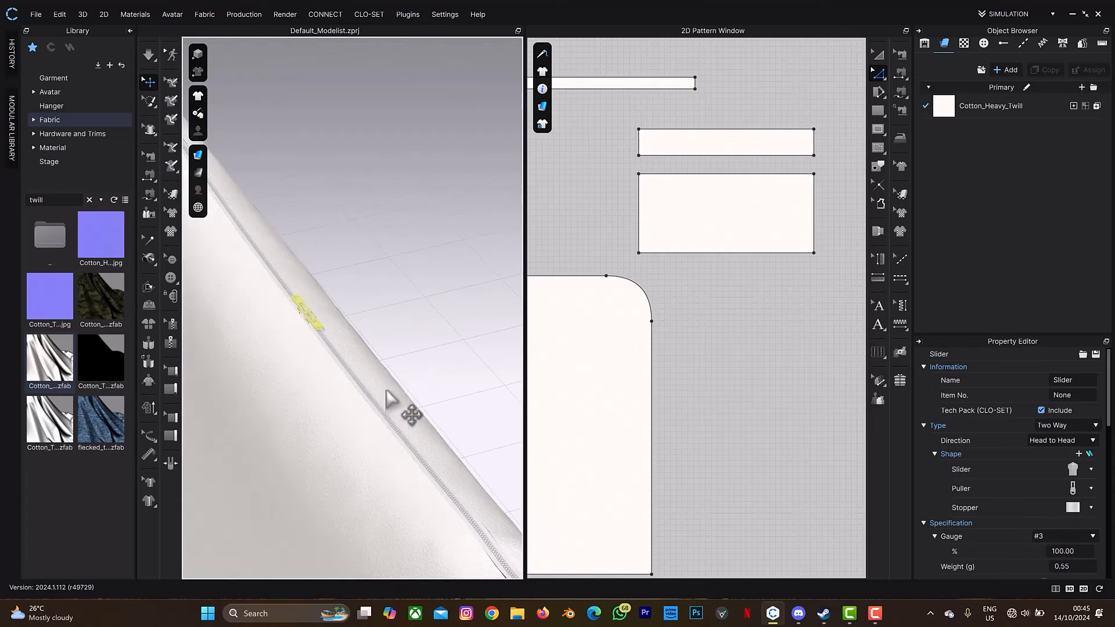
scroll(386, 390, down, 2)
middle_drag(387, 390, 395, 340)
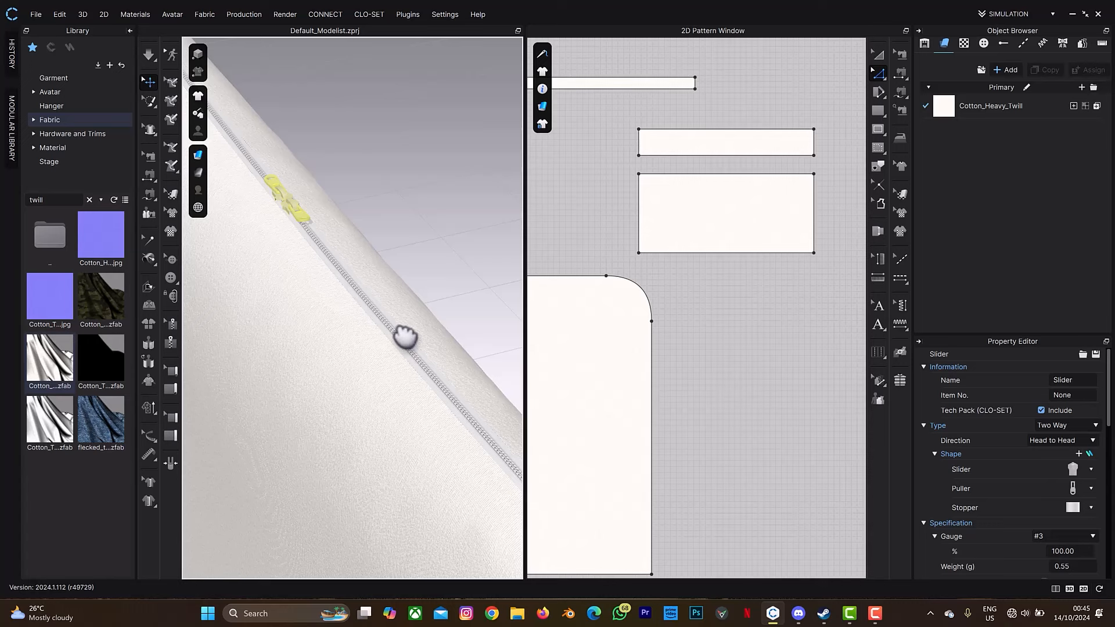
Step: Set the pouch's main zipper to a total width of 20 mm and a teeth width of 7 mm
click(404, 335)
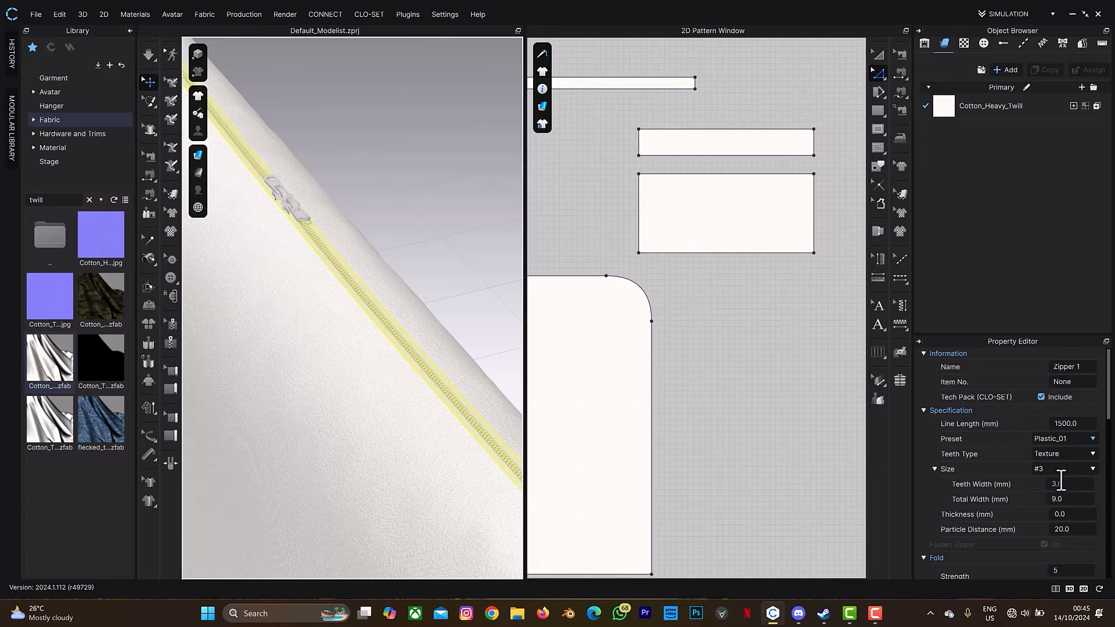
click(1068, 498)
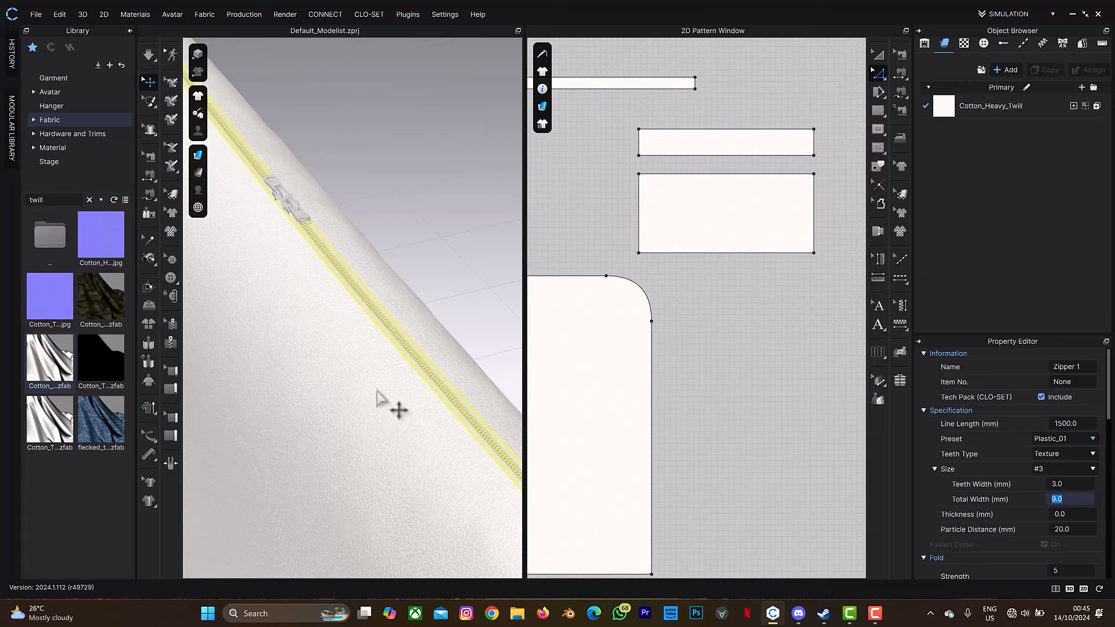
text(20)
key(Return)
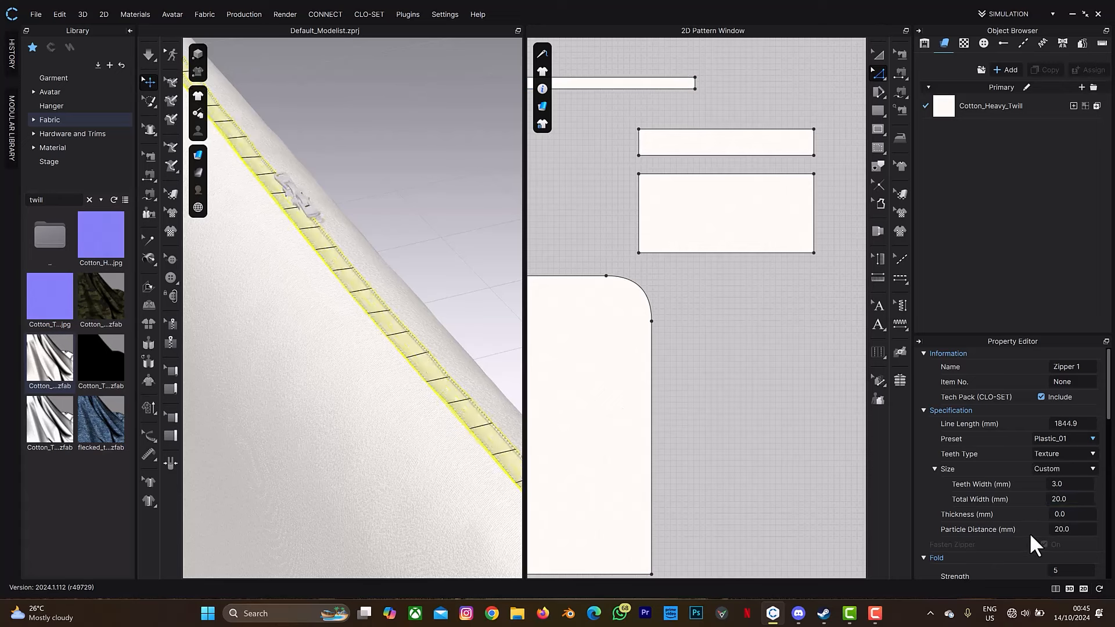
click(1073, 485)
text(7)
key(Return)
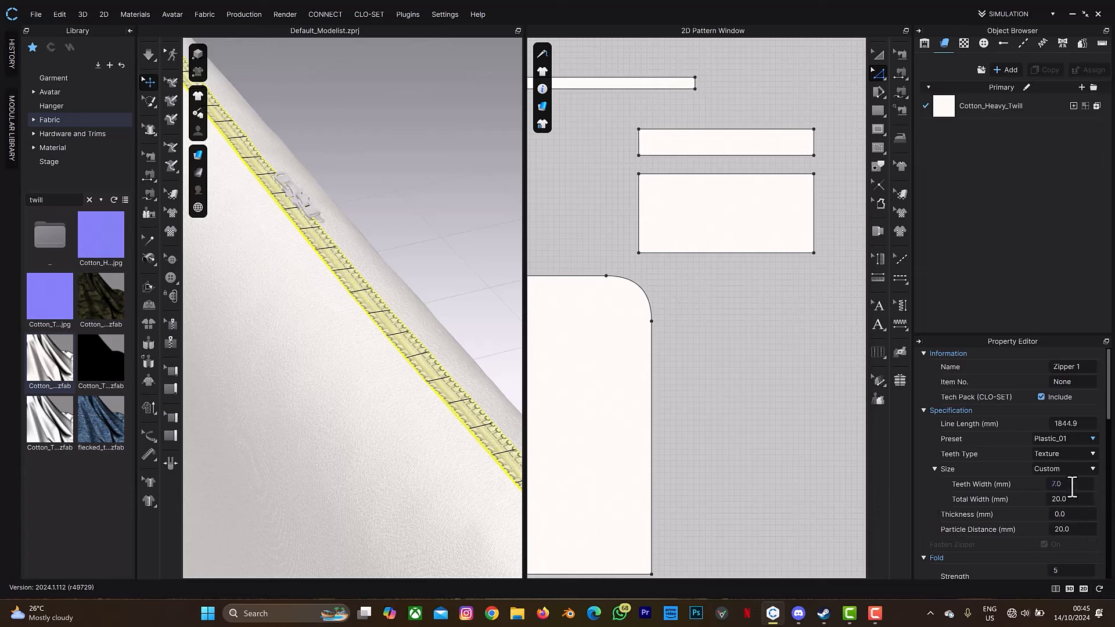
Step: Change the main zipper's preset to Nylon and start simulating the pouch
click(1081, 441)
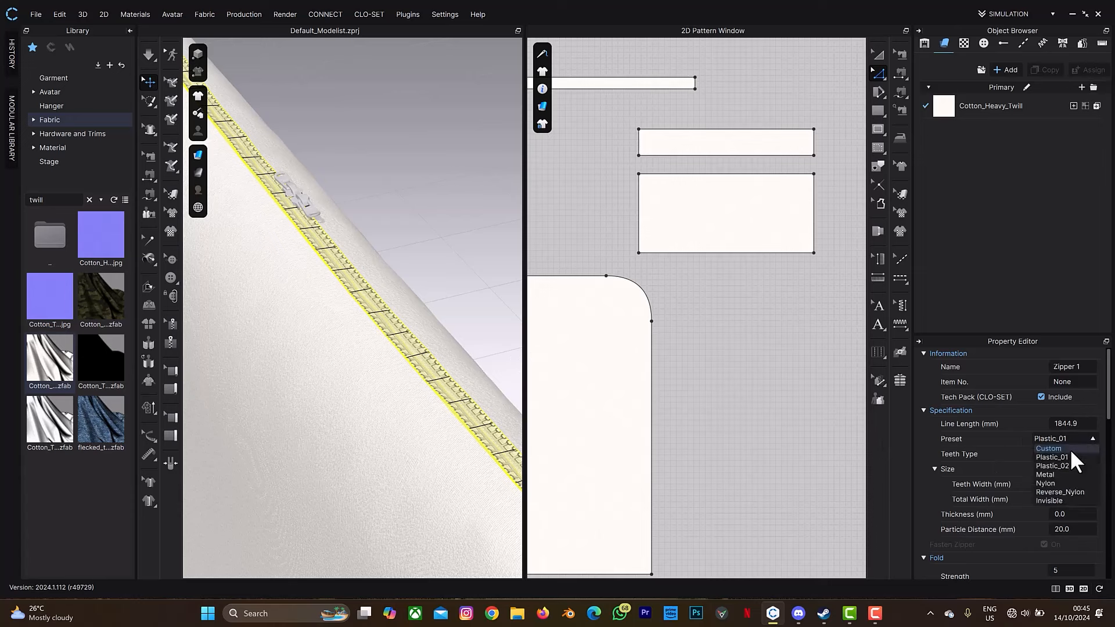
click(1056, 484)
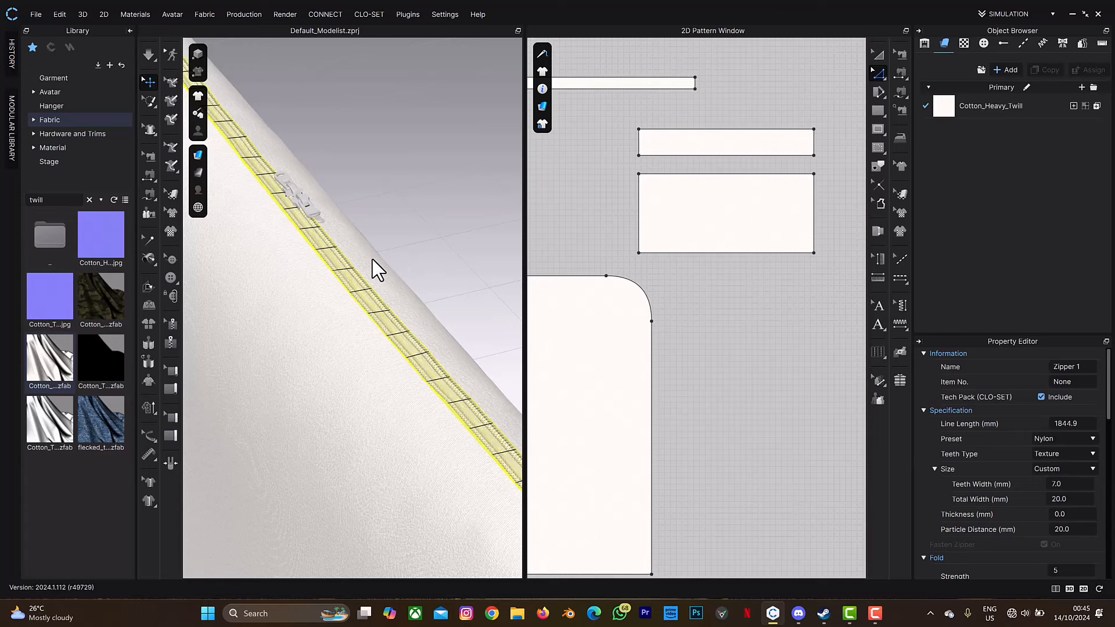
key(space)
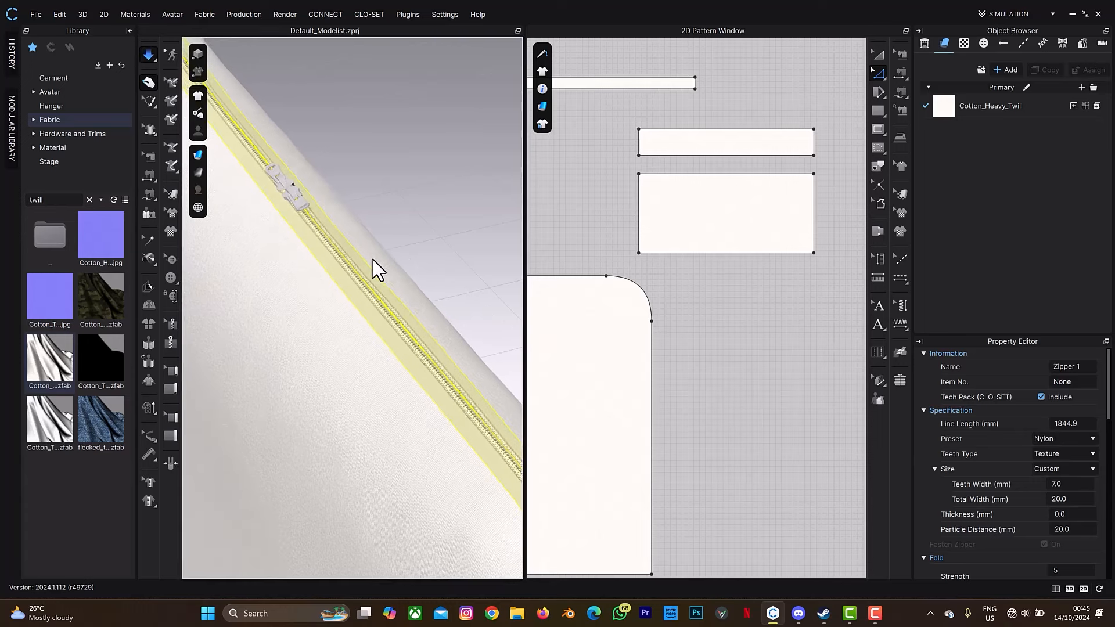
Step: Set the particle distance of all pattern pieces to 10 mm and simulate the pouch with the finer mesh
right_drag(421, 411, 455, 341)
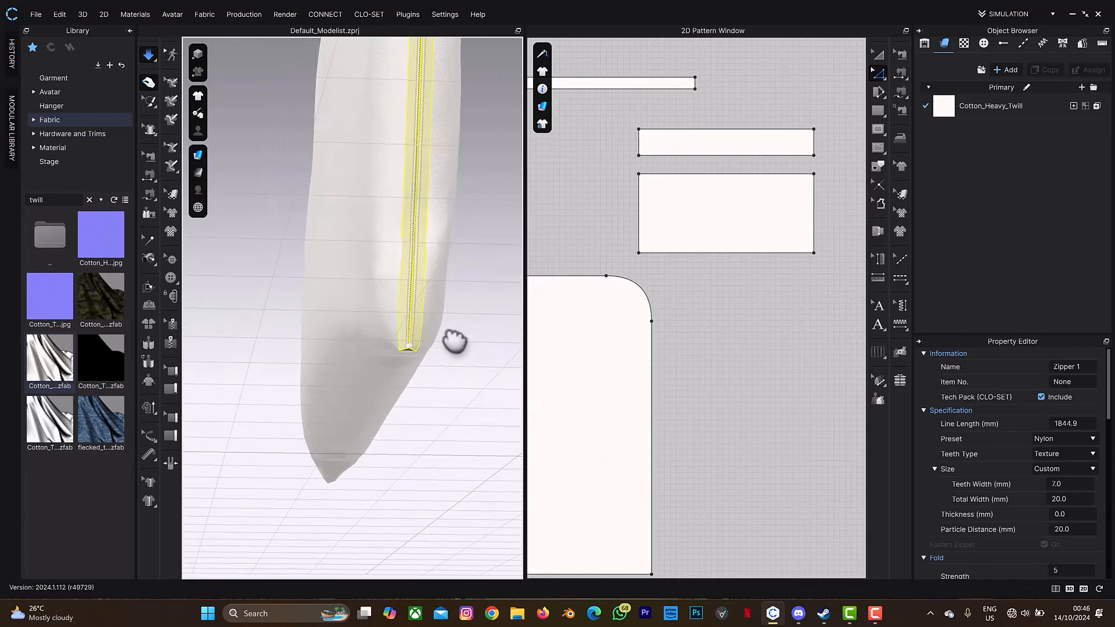
key(ctrl+a)
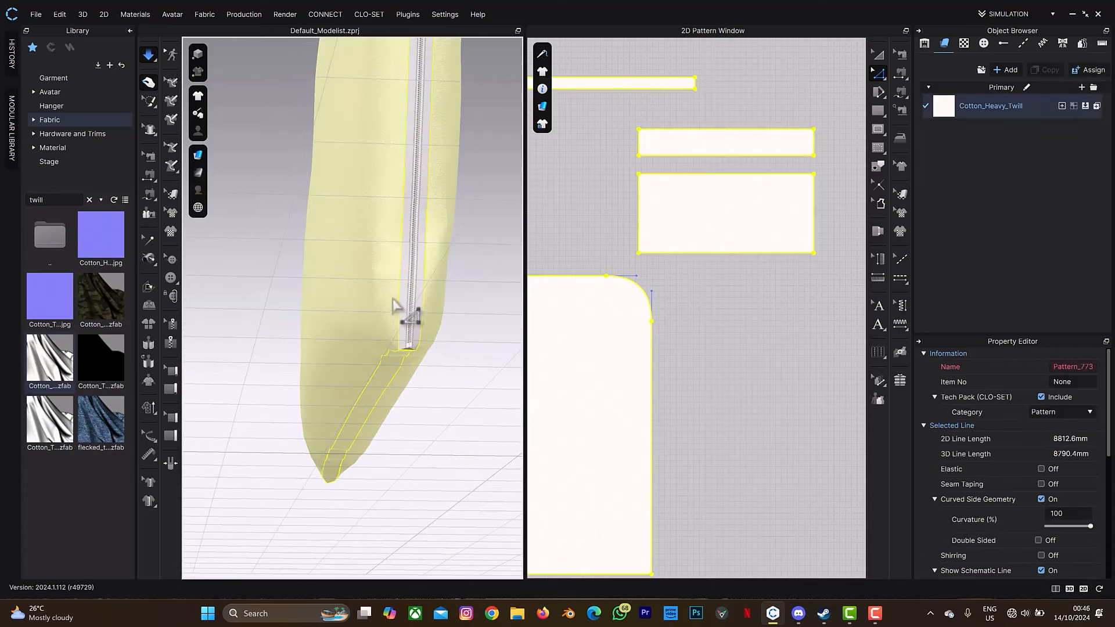
key(space)
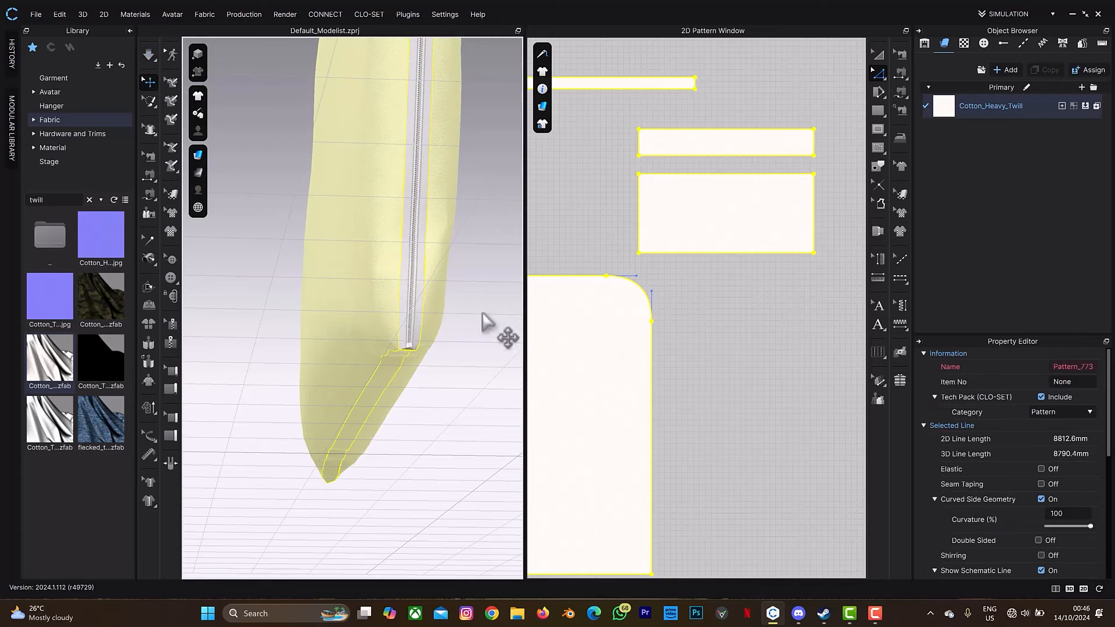
scroll(1071, 505, down, 3)
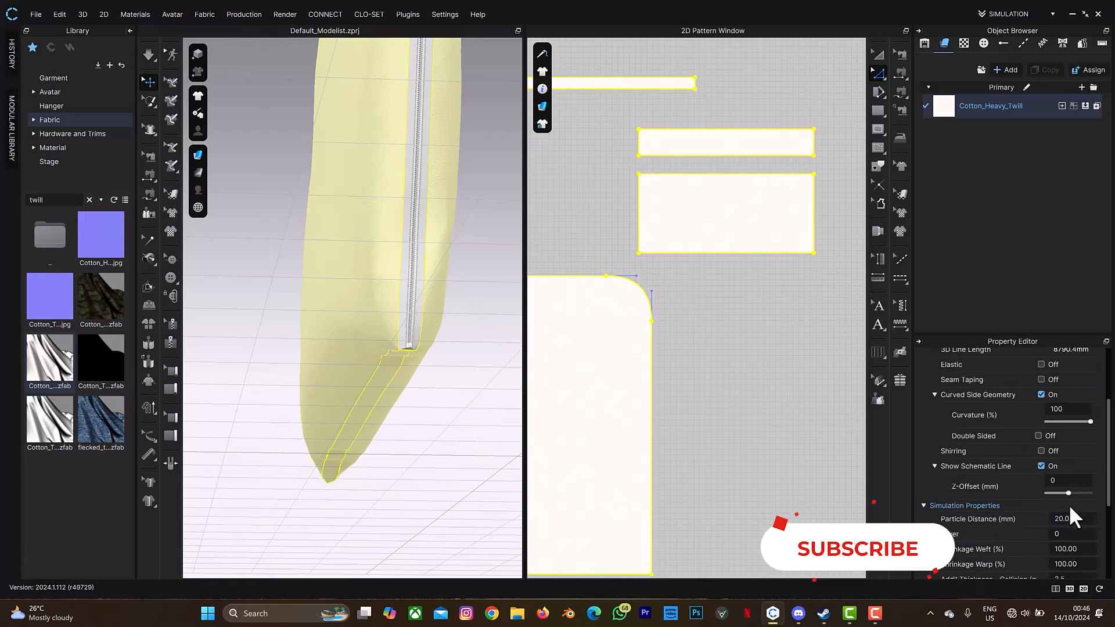
click(1071, 519)
key(Return)
key(space)
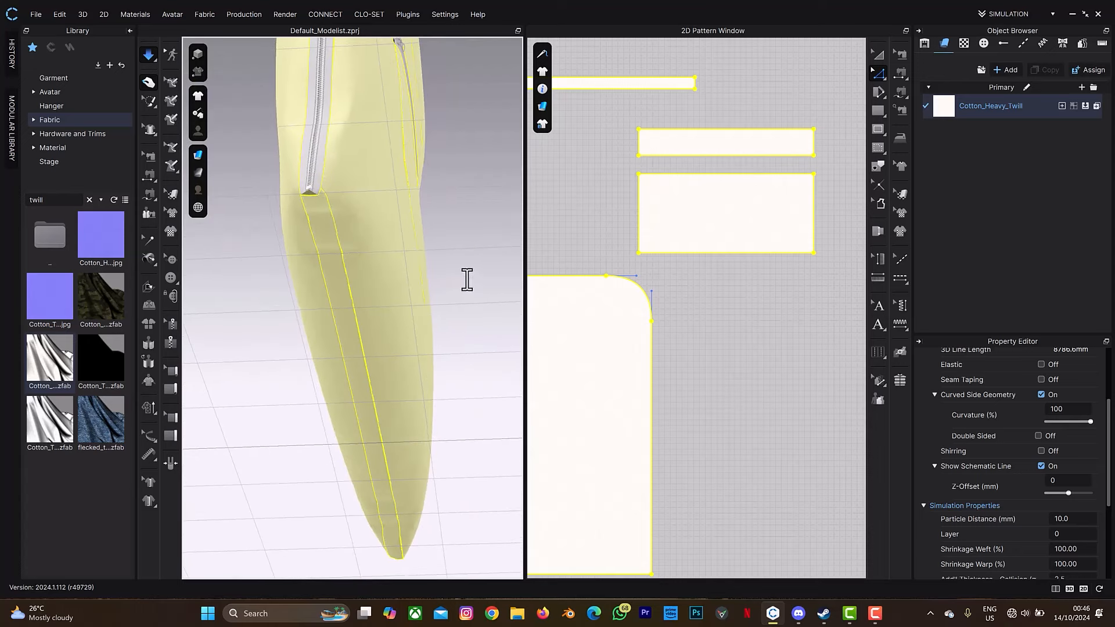
key(space)
click(466, 278)
Step: Distribute one internal line between the side strip's two long edges, 10 mm from each edge
middle_drag(704, 105, 816, 187)
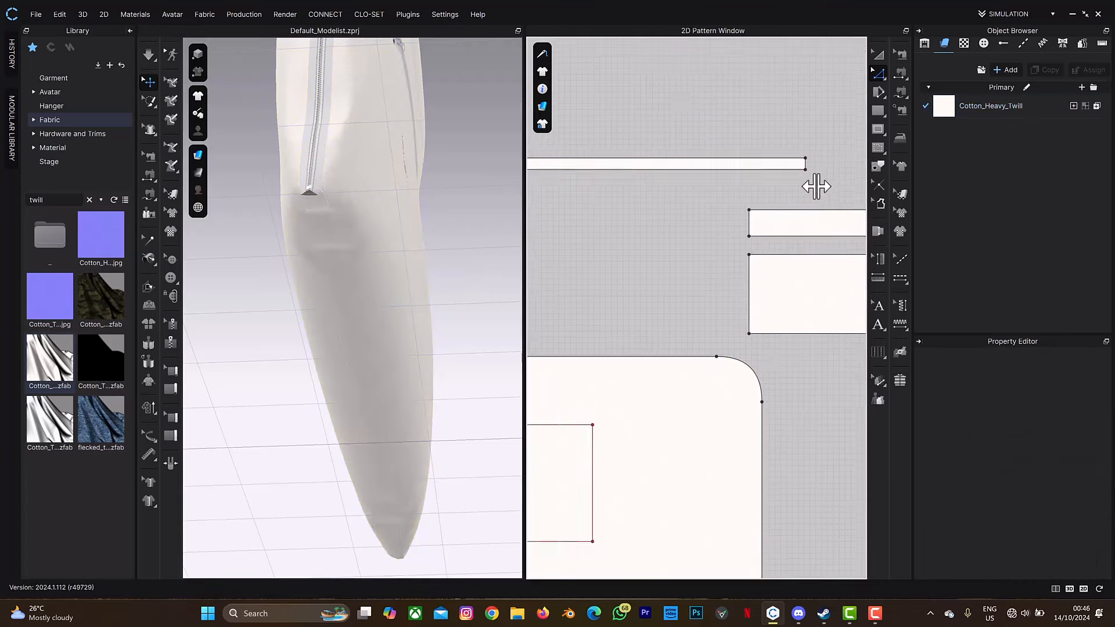
scroll(784, 172, up, 2)
click(331, 242)
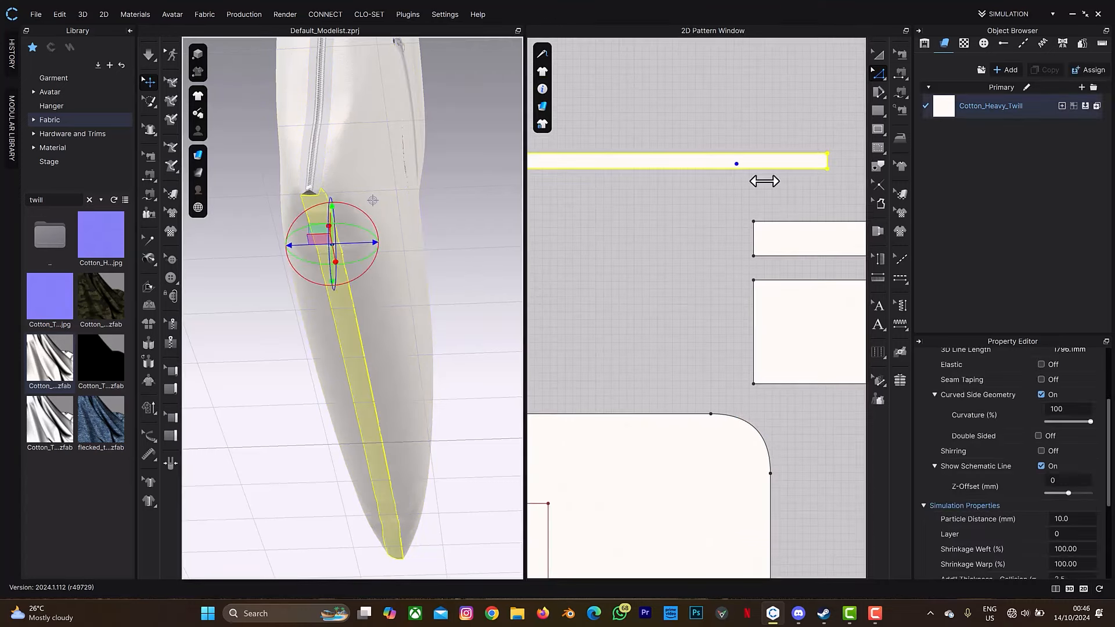
click(740, 186)
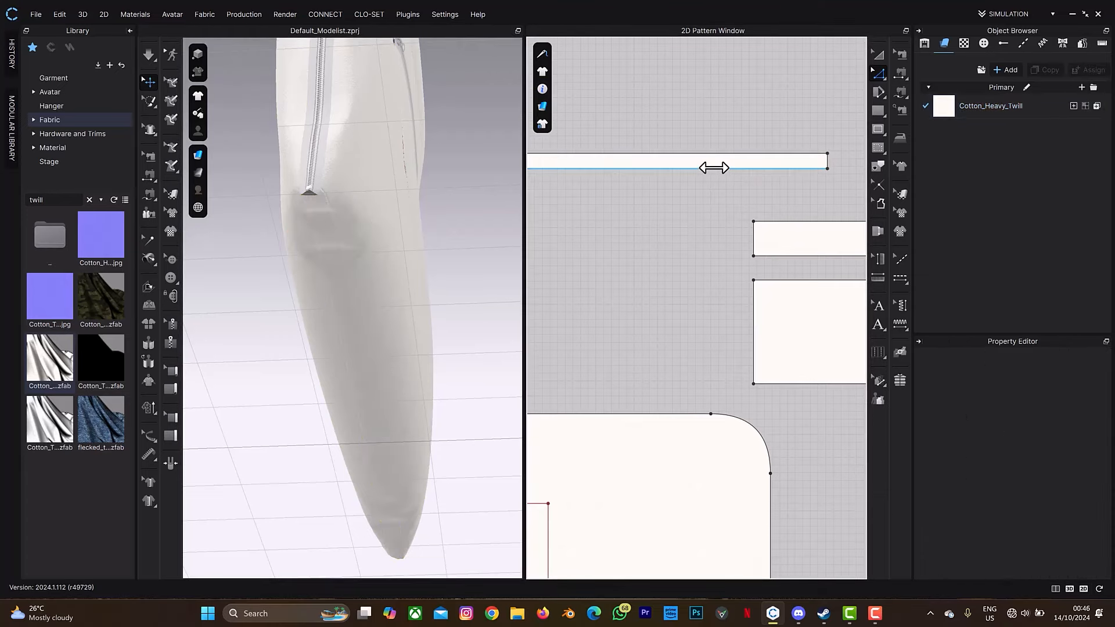
click(713, 167)
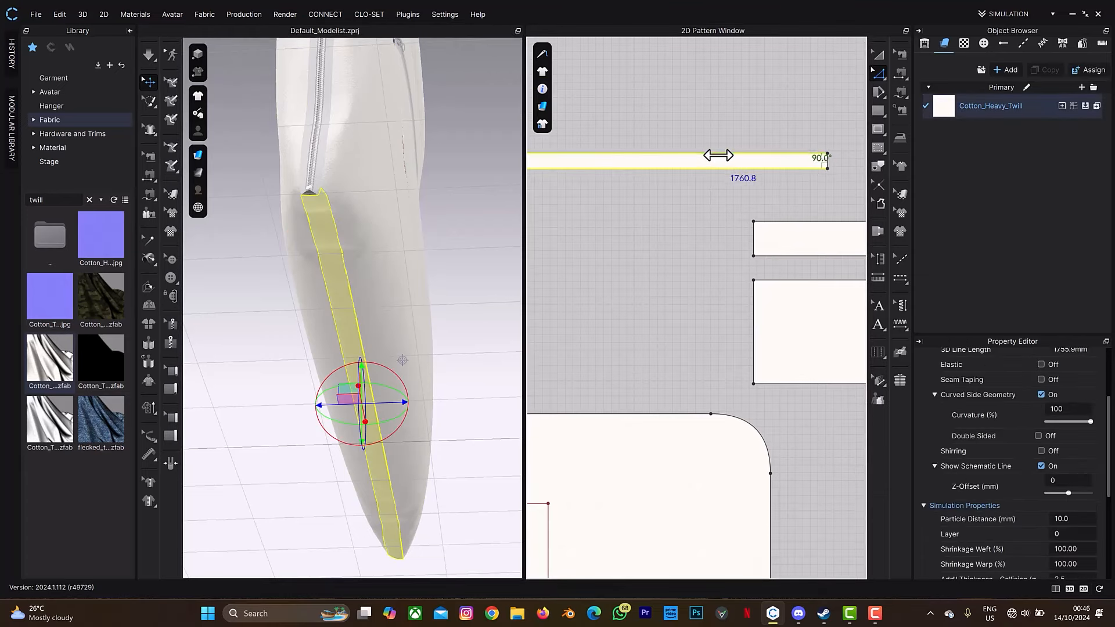
right_click(718, 155)
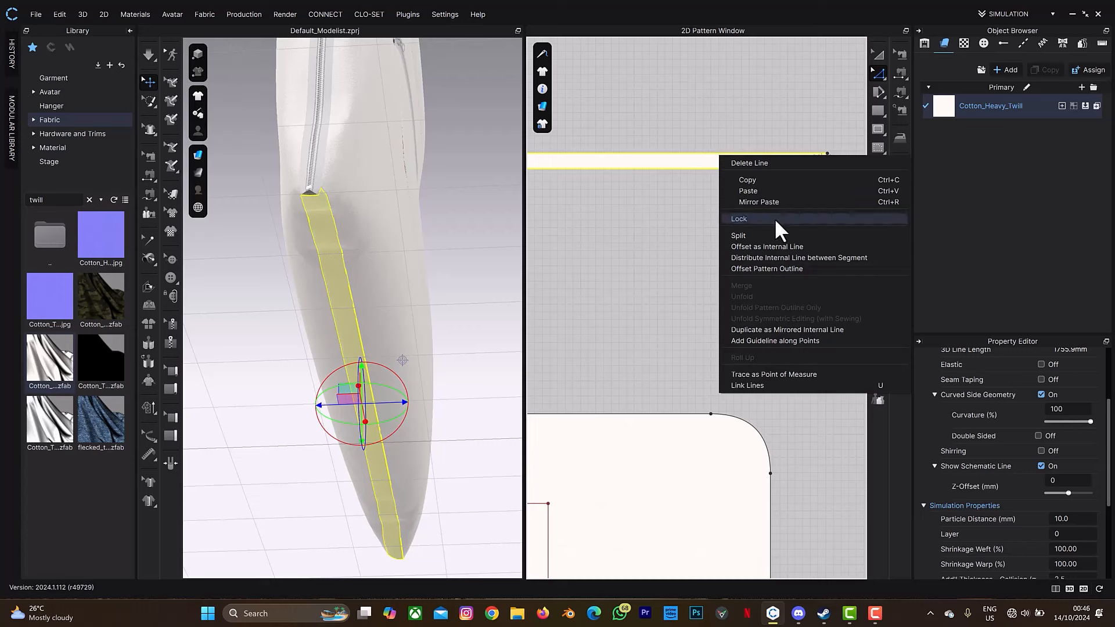
click(769, 257)
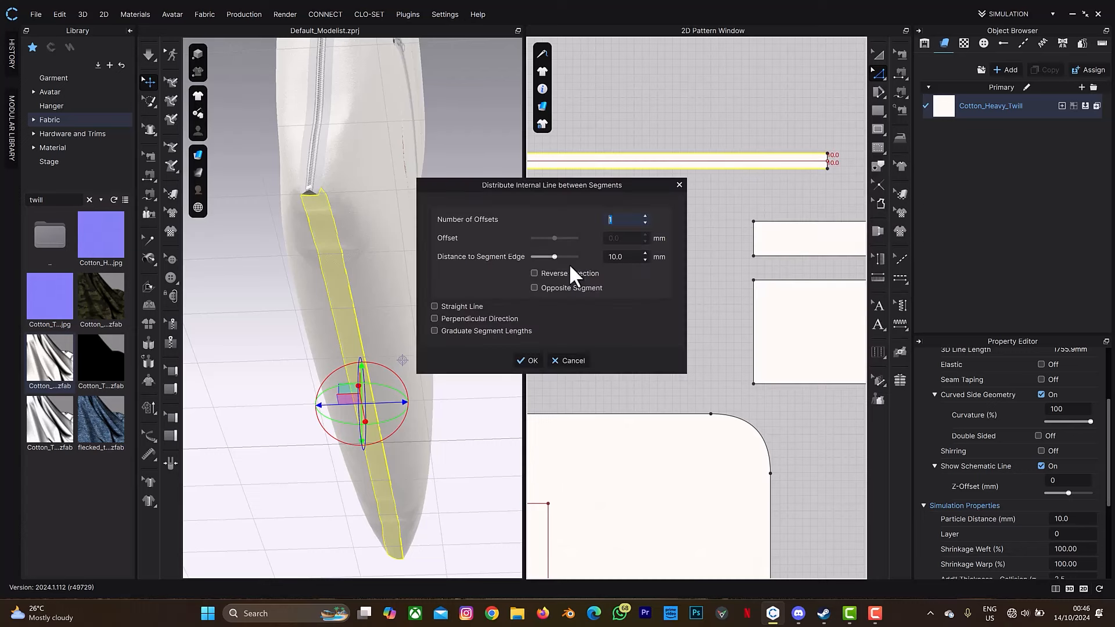
click(529, 360)
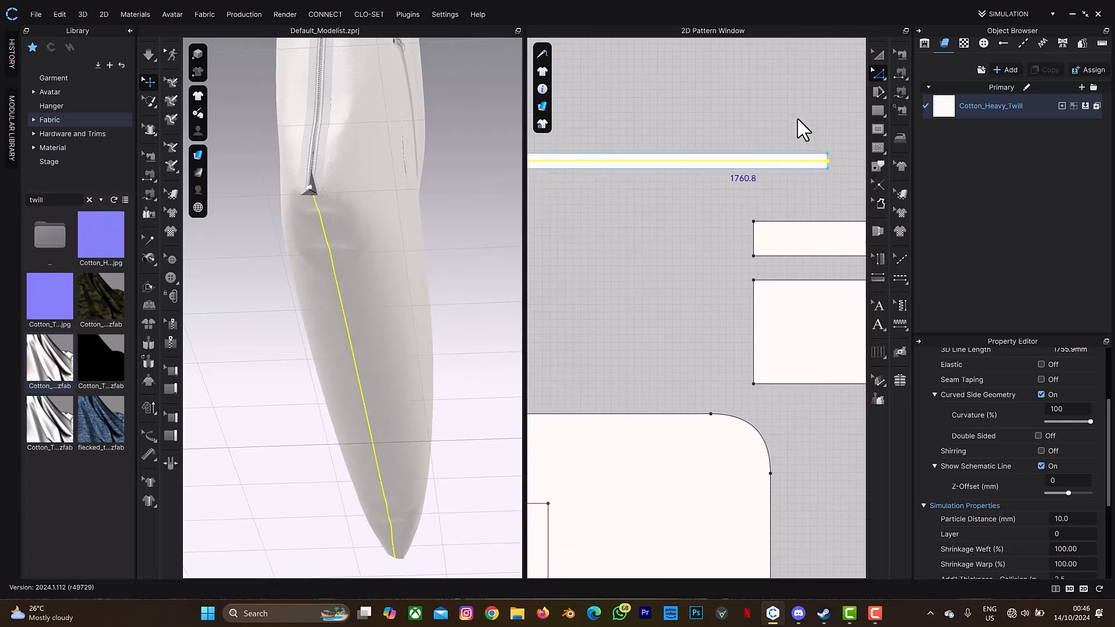
Step: Add a point on each short end of the side strip where the centre internal line meets it
scroll(828, 161, up, 2)
click(829, 216)
key(x)
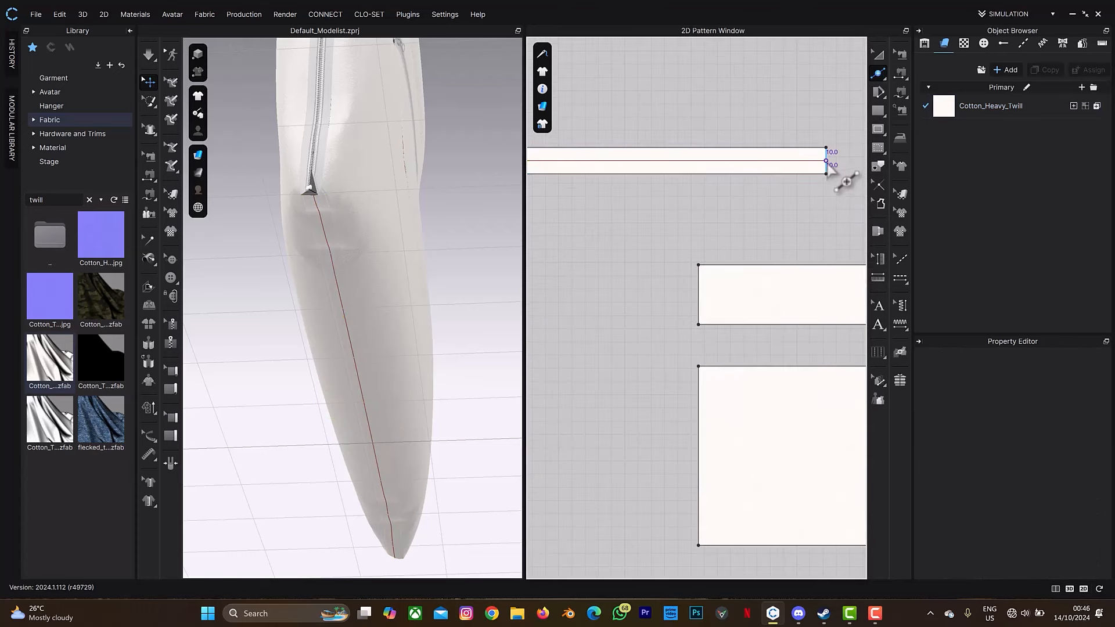
click(827, 162)
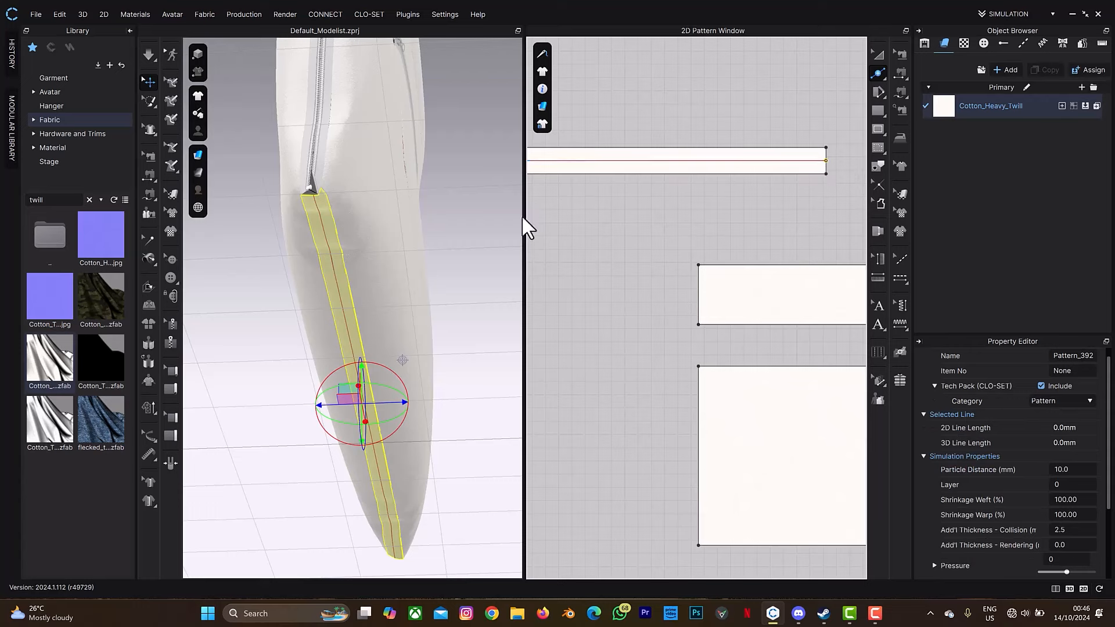
scroll(590, 200, down, 2)
scroll(590, 205, down, 1)
scroll(821, 211, up, 3)
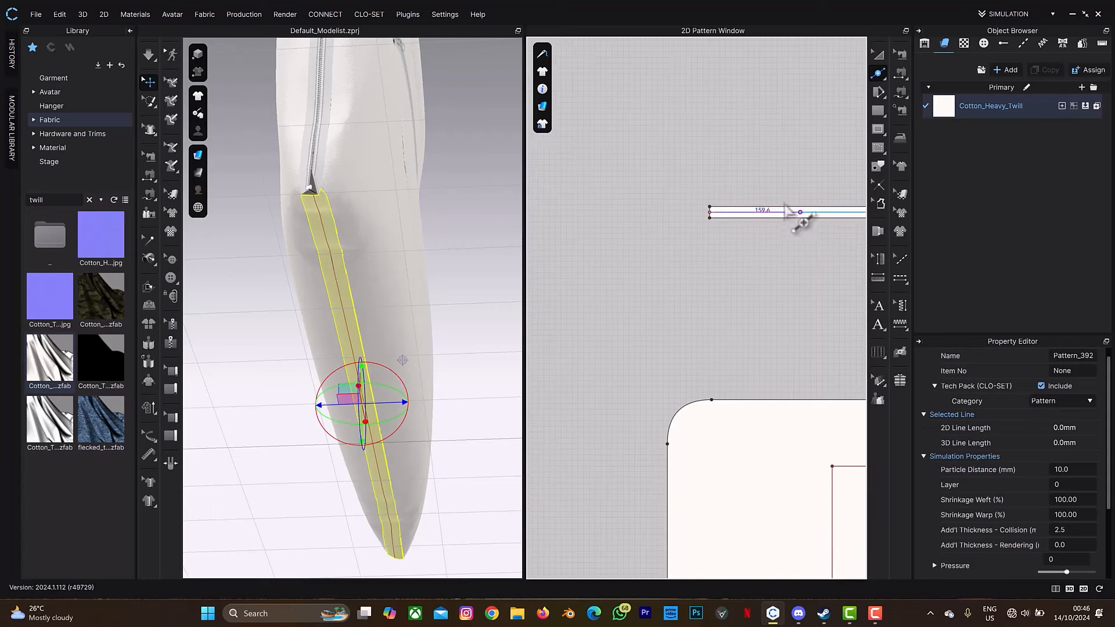
scroll(801, 219, up, 2)
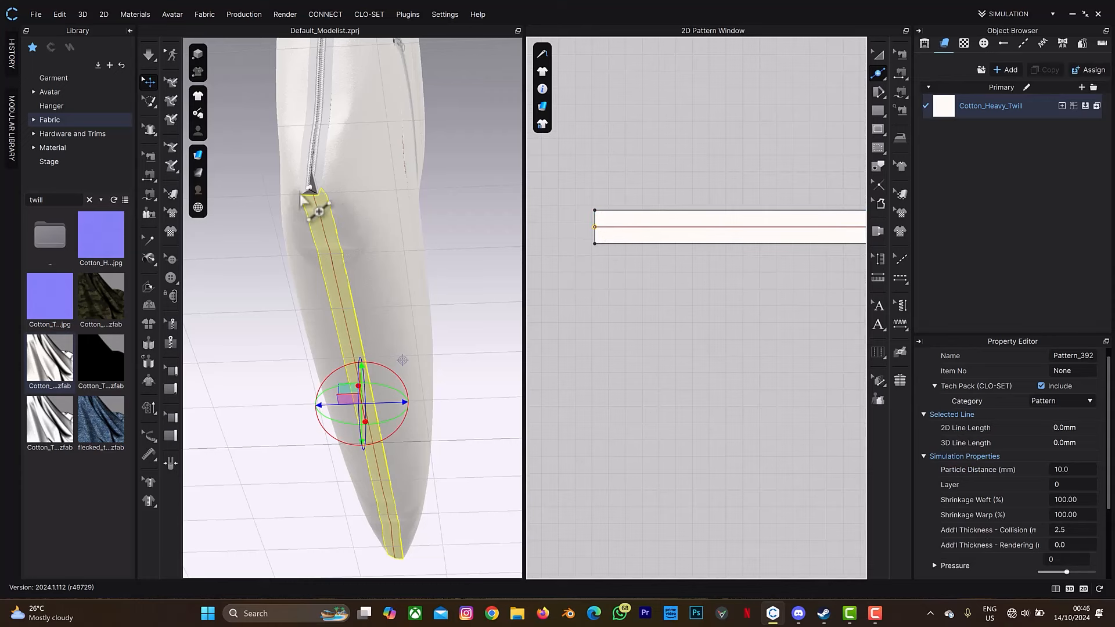
Step: Simulate the pouch and examine the join between the main zipper's end and the side strip
scroll(308, 159, up, 4)
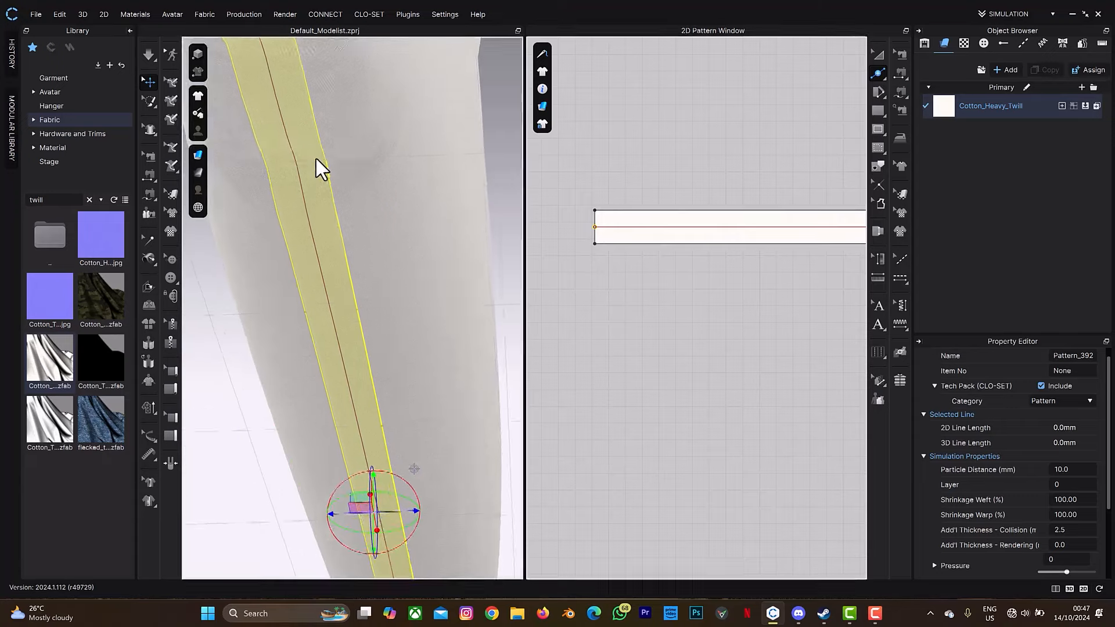
middle_drag(316, 158, 390, 410)
scroll(371, 279, up, 3)
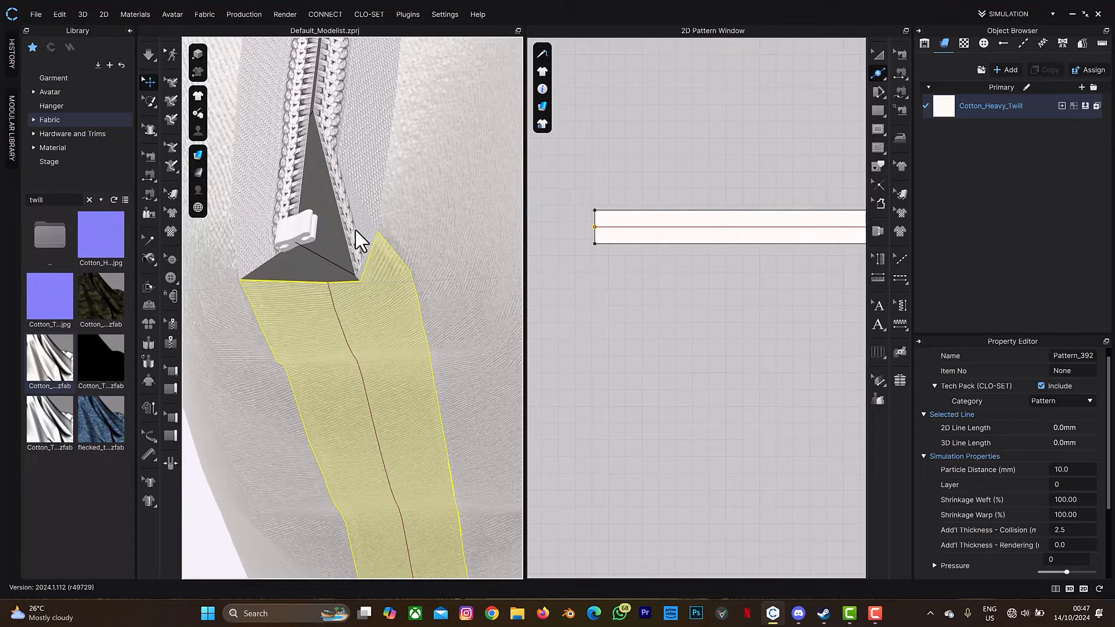
scroll(355, 230, down, 3)
mouse_move(374, 253)
right_down()
mouse_move(366, 262)
mouse_move(382, 248)
mouse_move(371, 246)
right_up()
key(space)
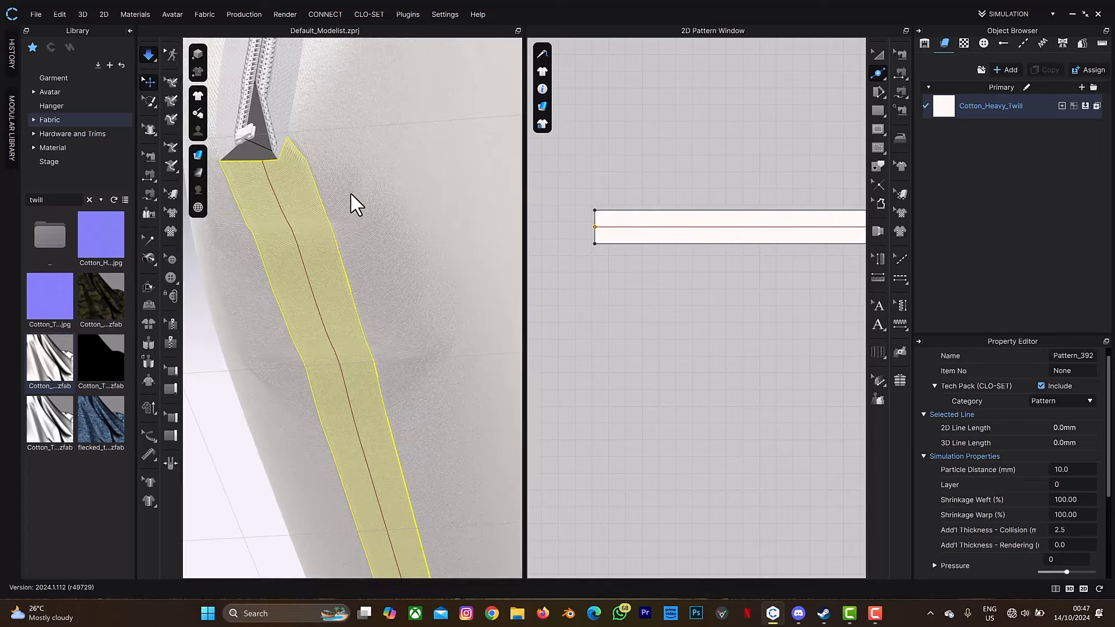
key(space)
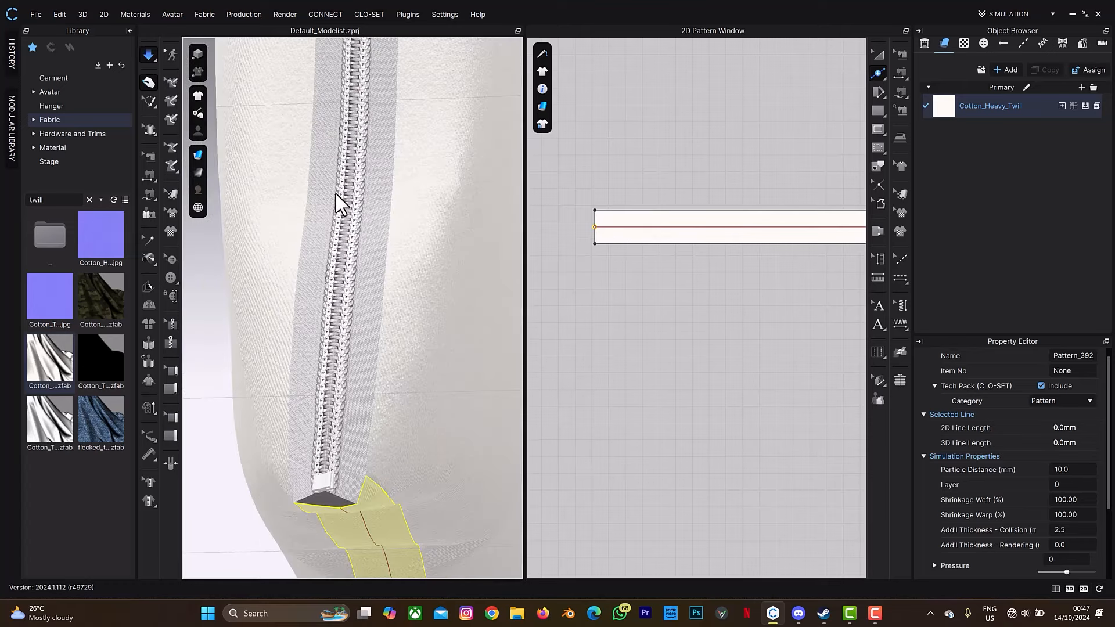
key(space)
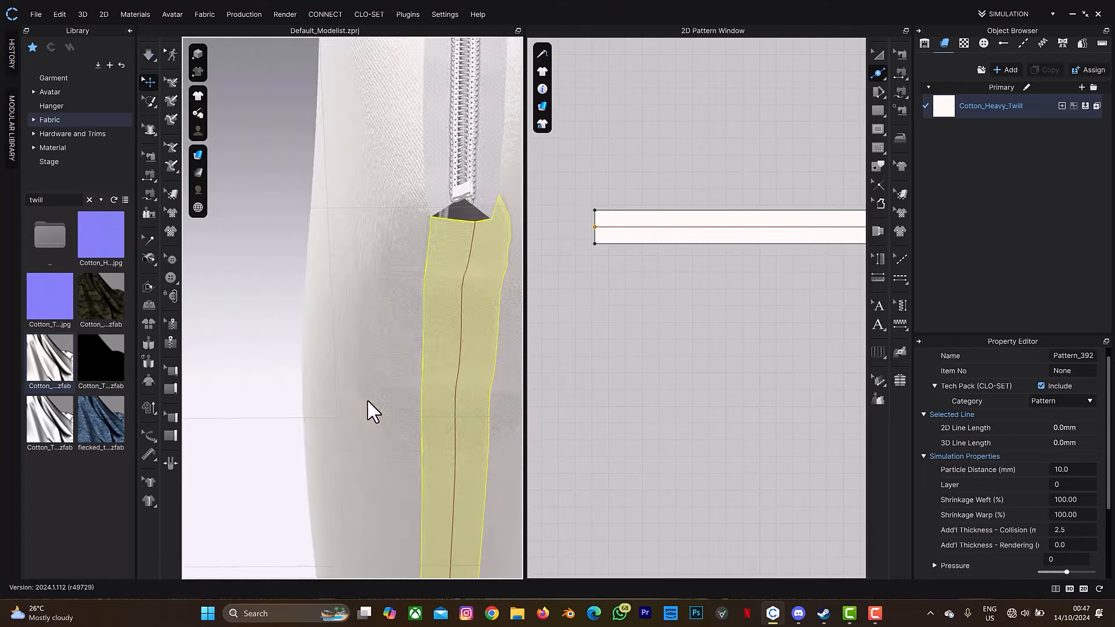
scroll(363, 400, up, 3)
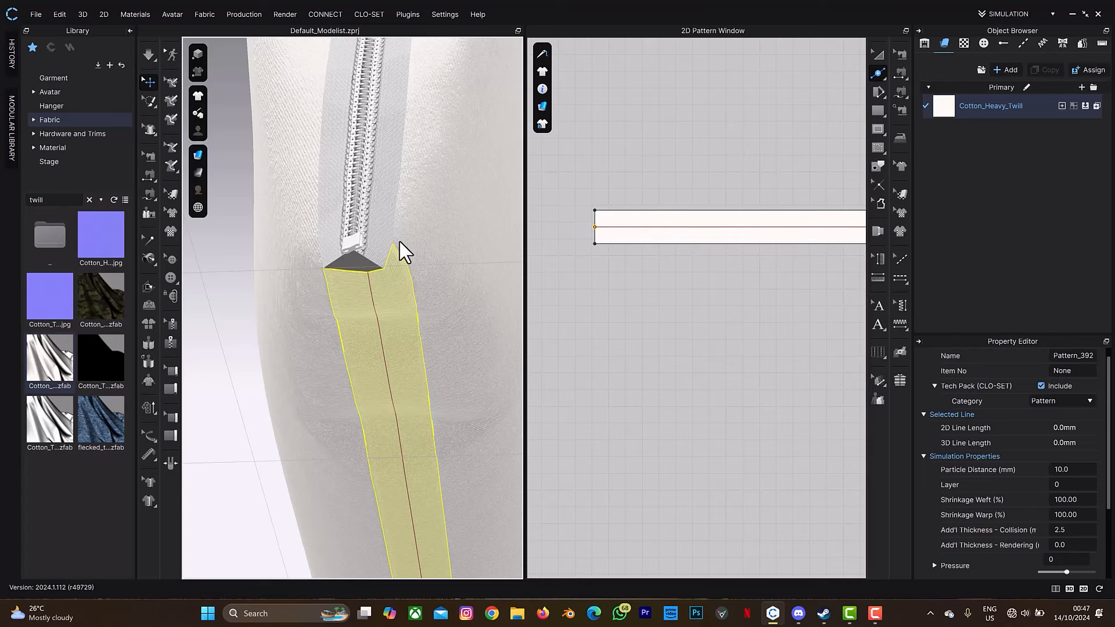
Step: Segment-sew both halves of the main zipper's end to the split halves of the side strip's end, and simulate the pouch
key(n)
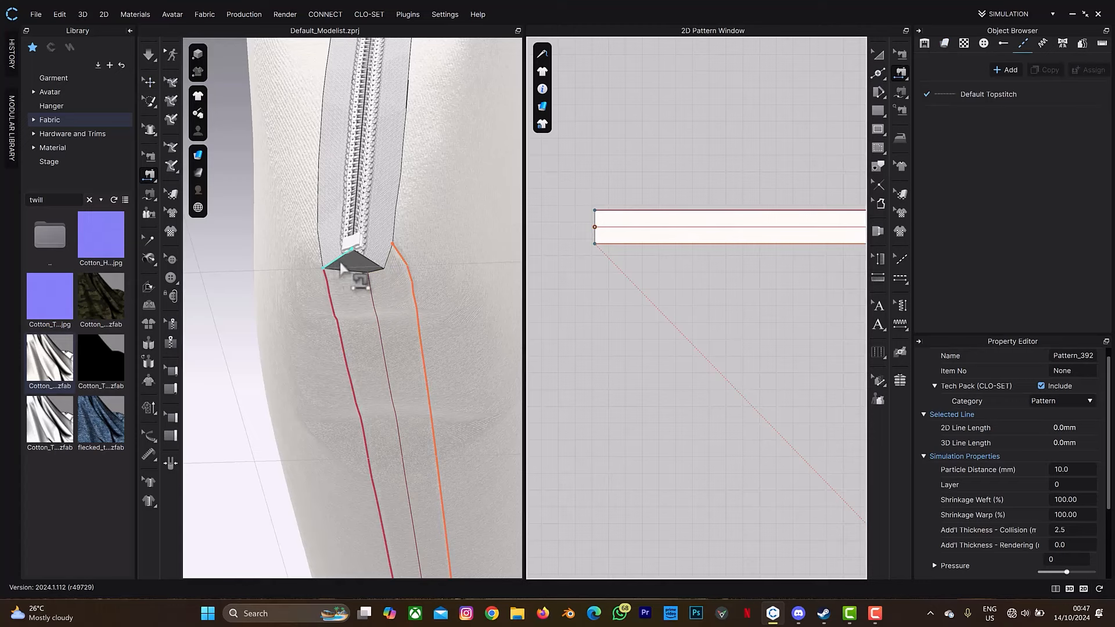
click(340, 262)
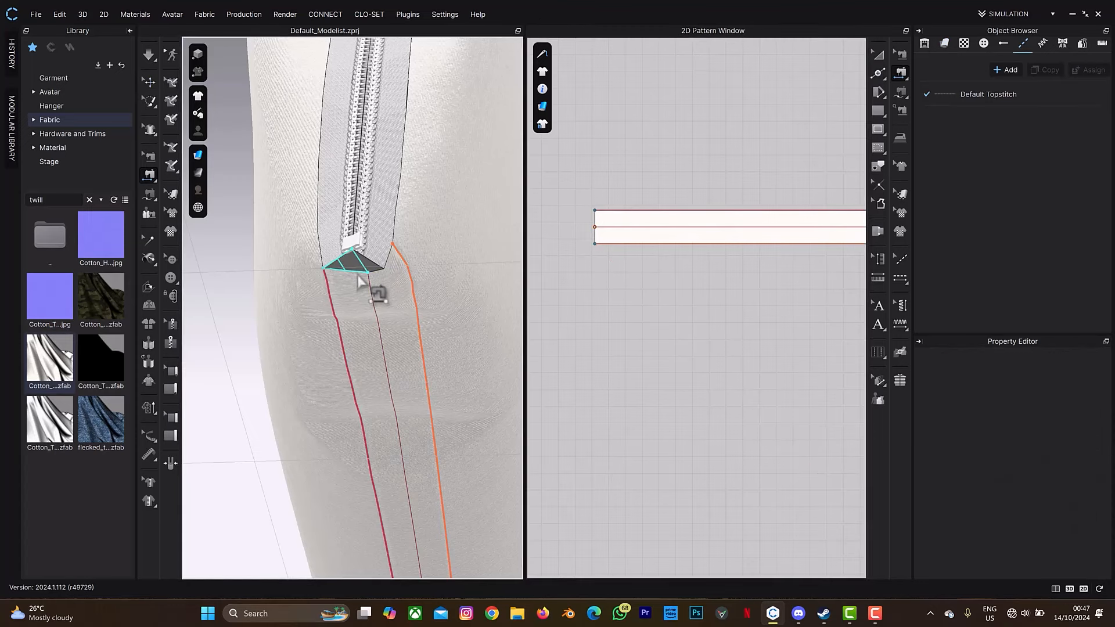
click(358, 275)
click(371, 262)
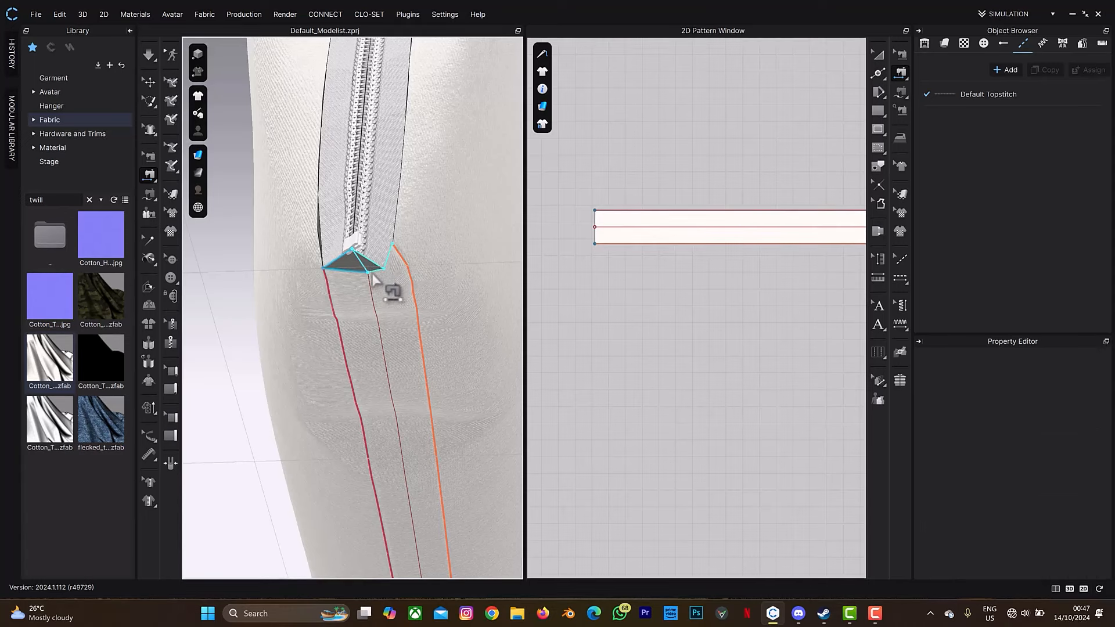
click(389, 281)
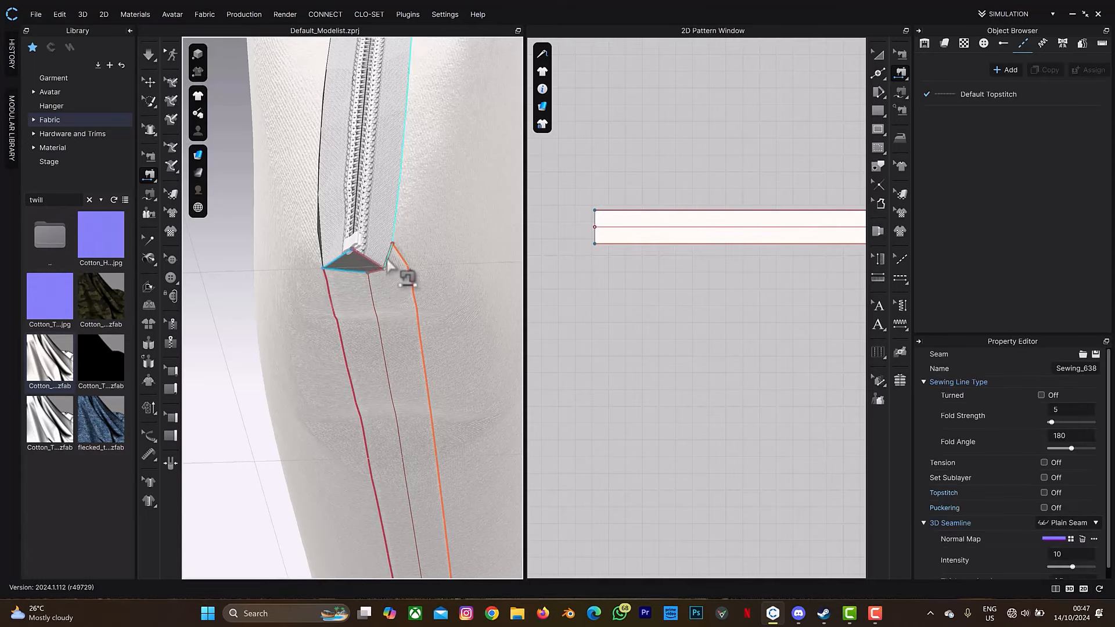
click(411, 273)
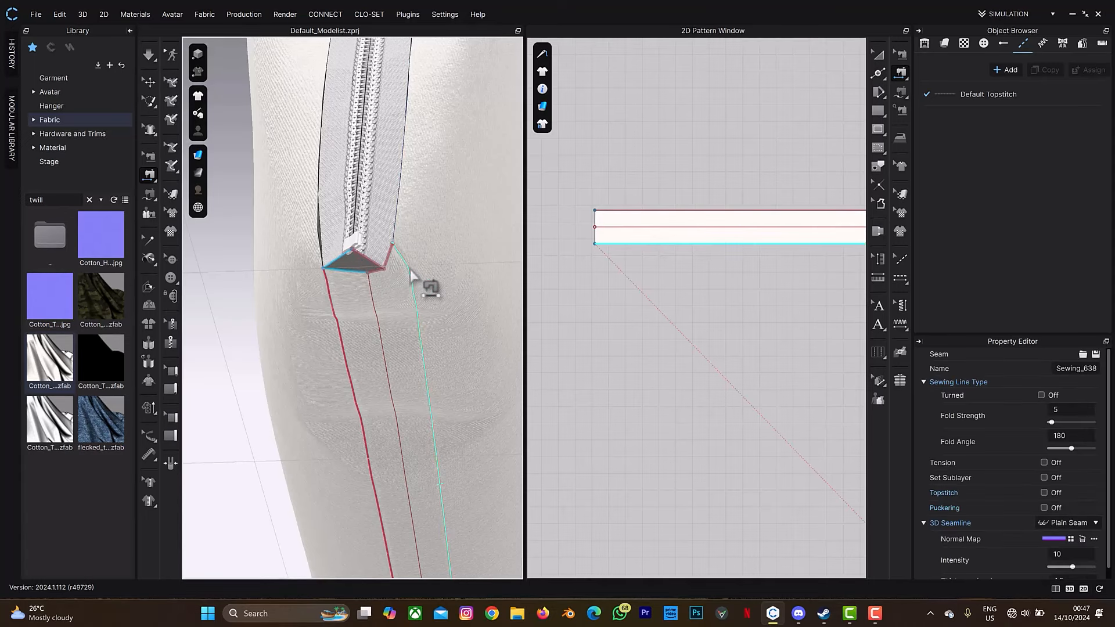
key(q)
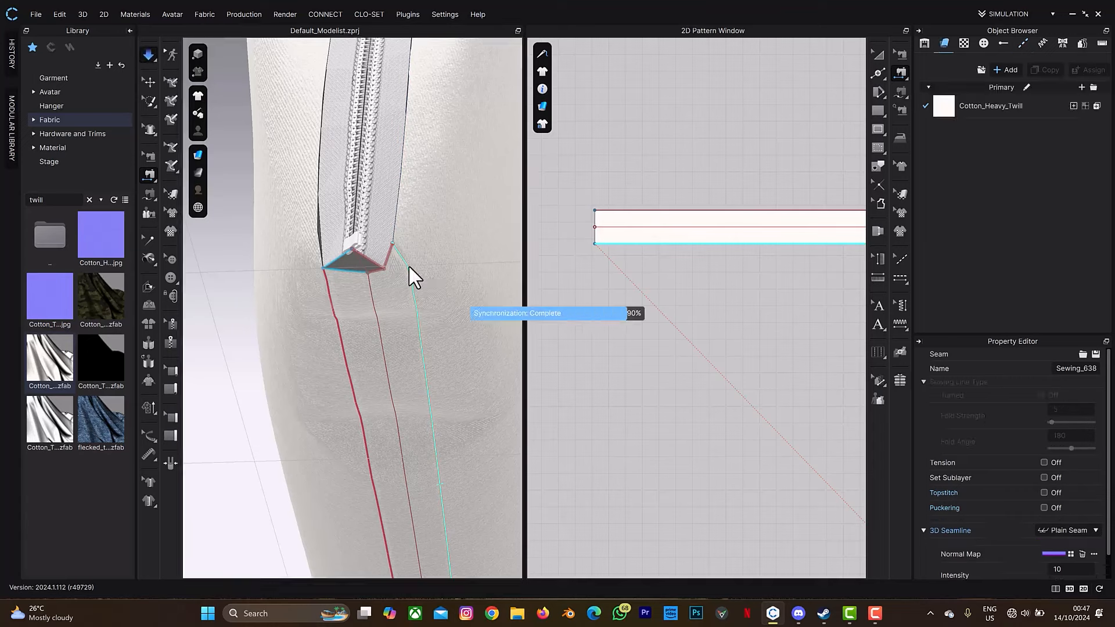
key(space)
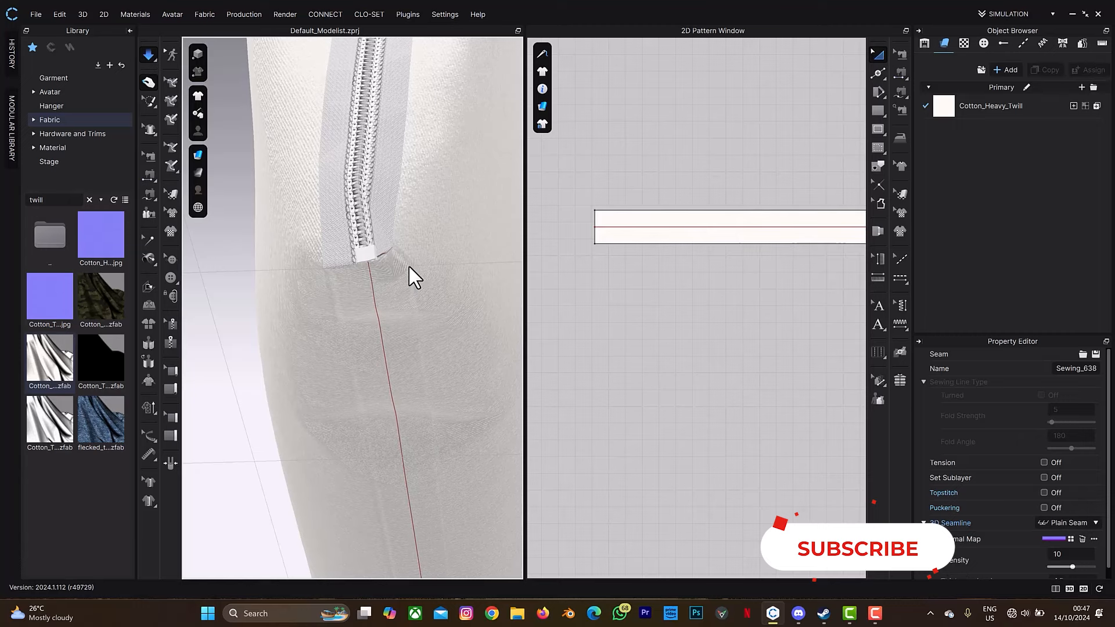
Step: At the main zipper's opposite end, segment-sew one zipper tape end to the matching half of the side strip's end
scroll(404, 251, down, 6)
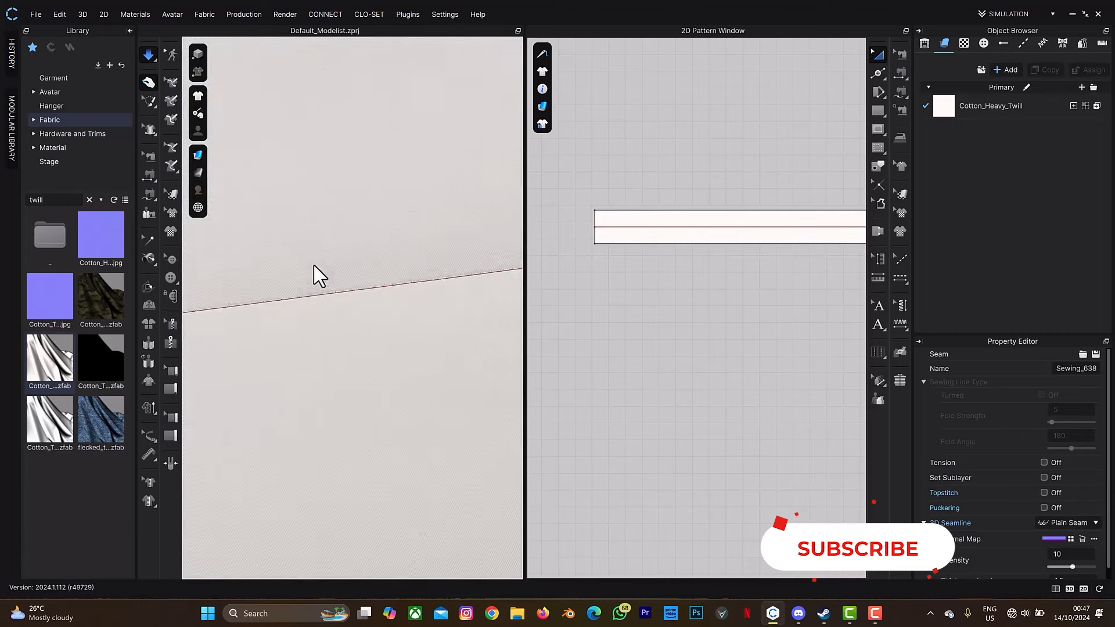
scroll(280, 280, up, 3)
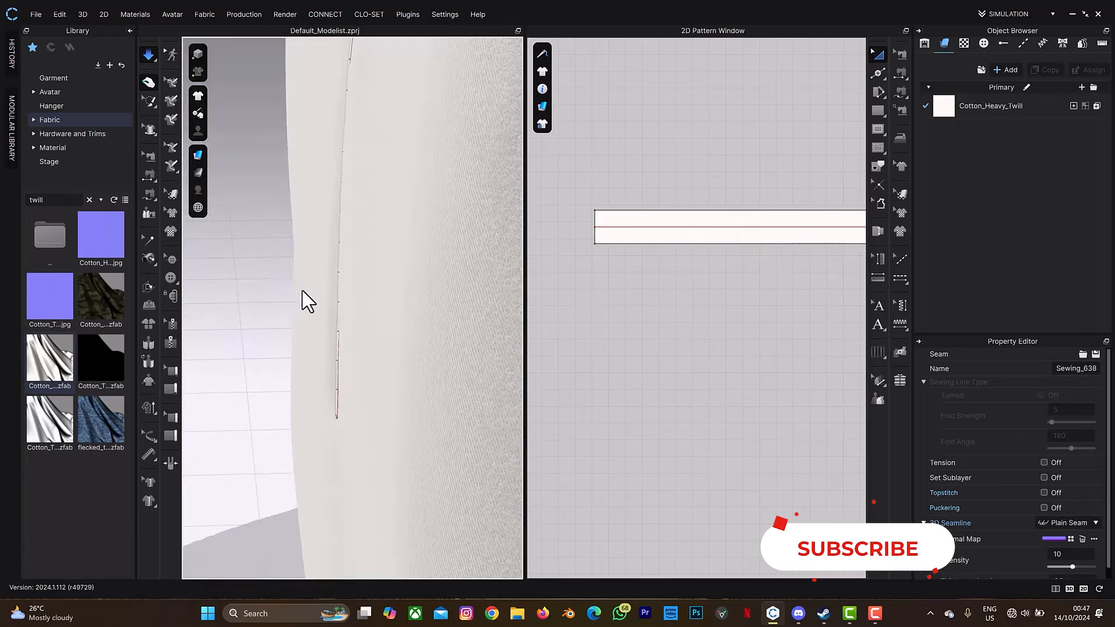
scroll(303, 293, down, 5)
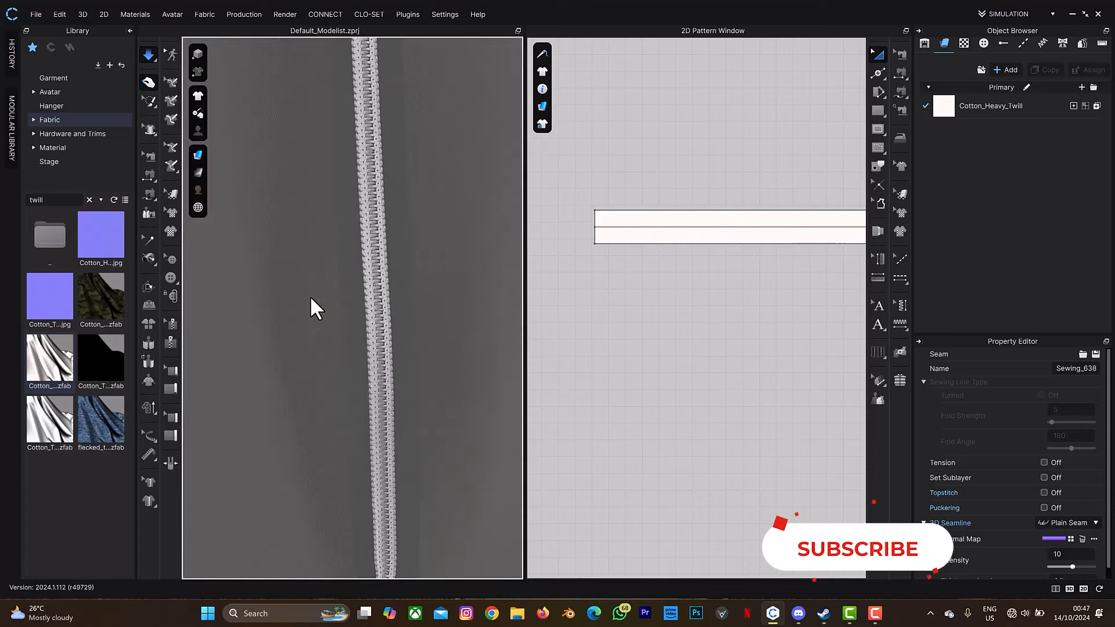
scroll(311, 298, up, 5)
scroll(345, 337, up, 6)
key(n)
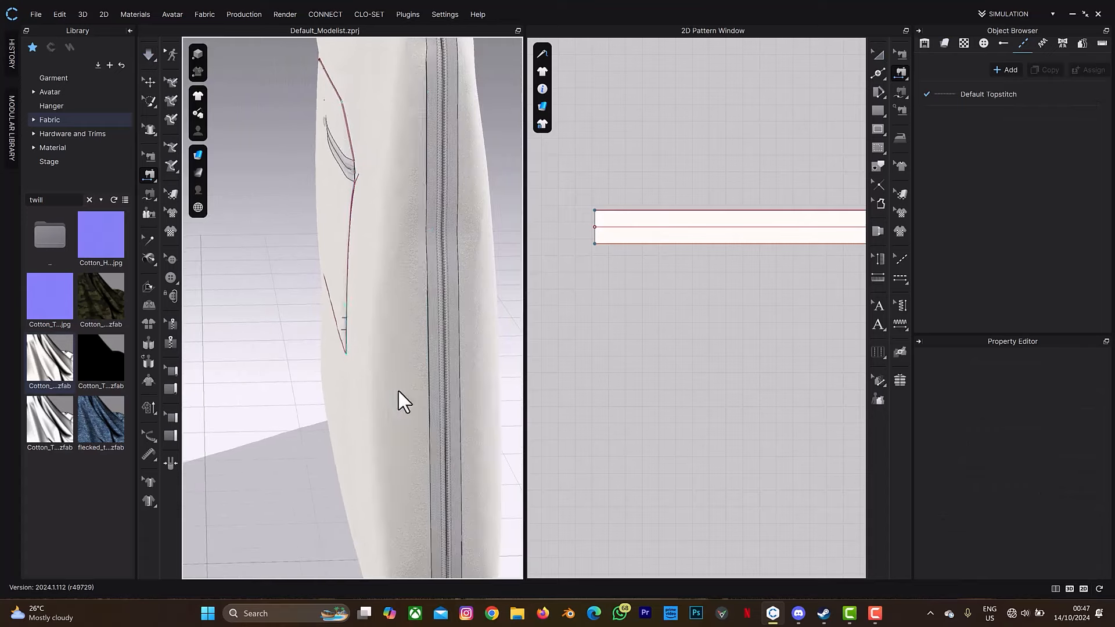
middle_drag(425, 382, 406, 165)
middle_drag(425, 251, 393, 225)
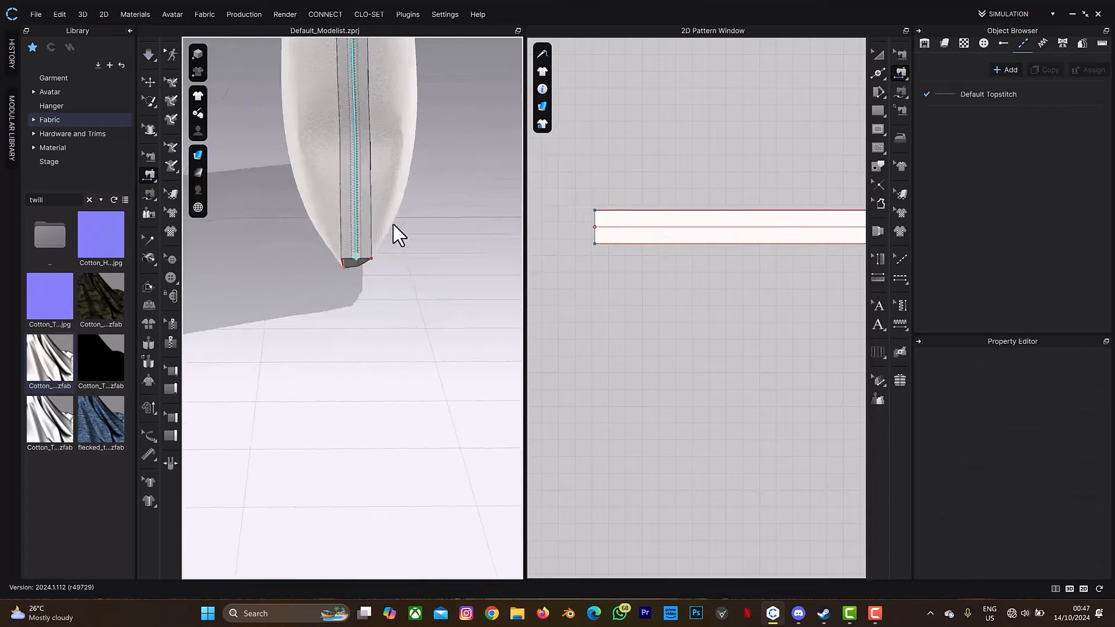
right_drag(393, 225, 390, 219)
click(390, 218)
scroll(333, 133, down, 2)
middle_drag(330, 102, 393, 235)
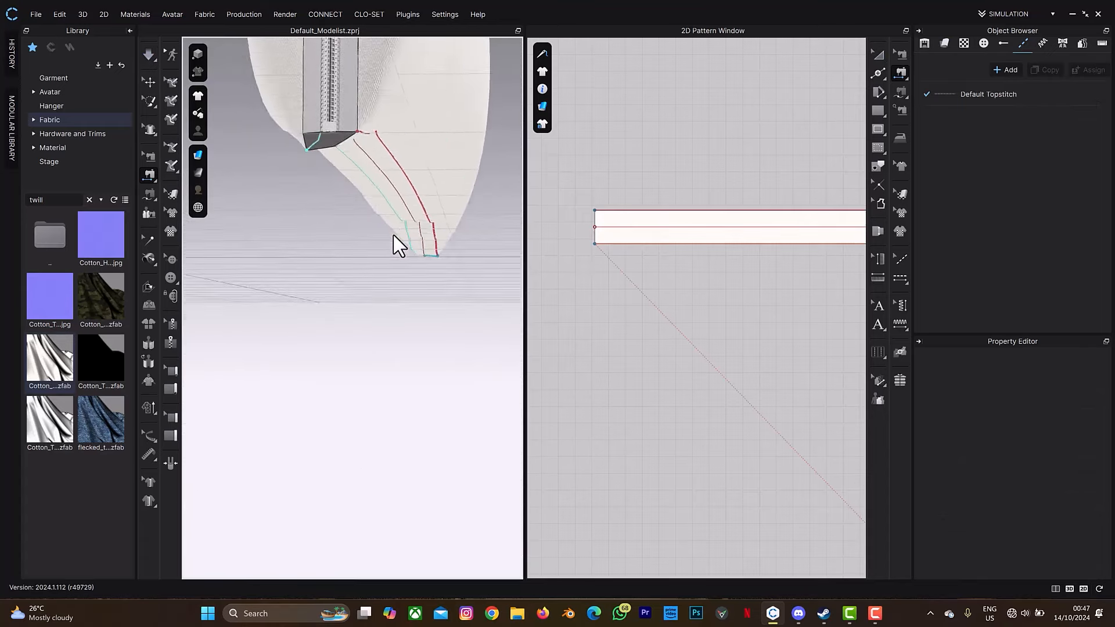
scroll(395, 231, down, 2)
click(383, 164)
right_drag(411, 175, 429, 177)
middle_drag(395, 146, 372, 128)
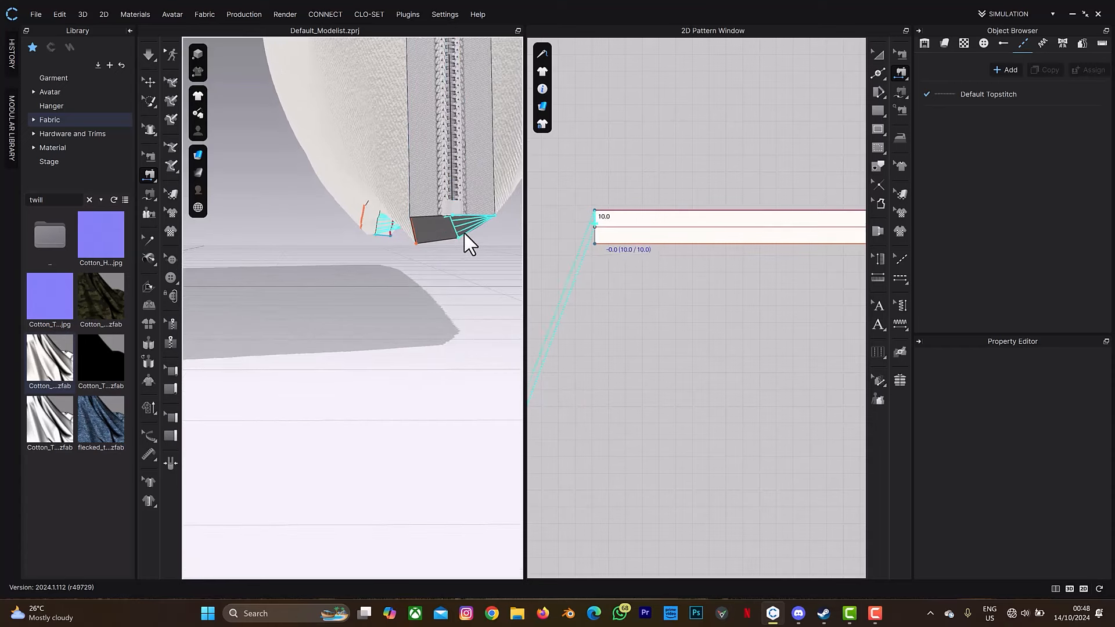
click(464, 235)
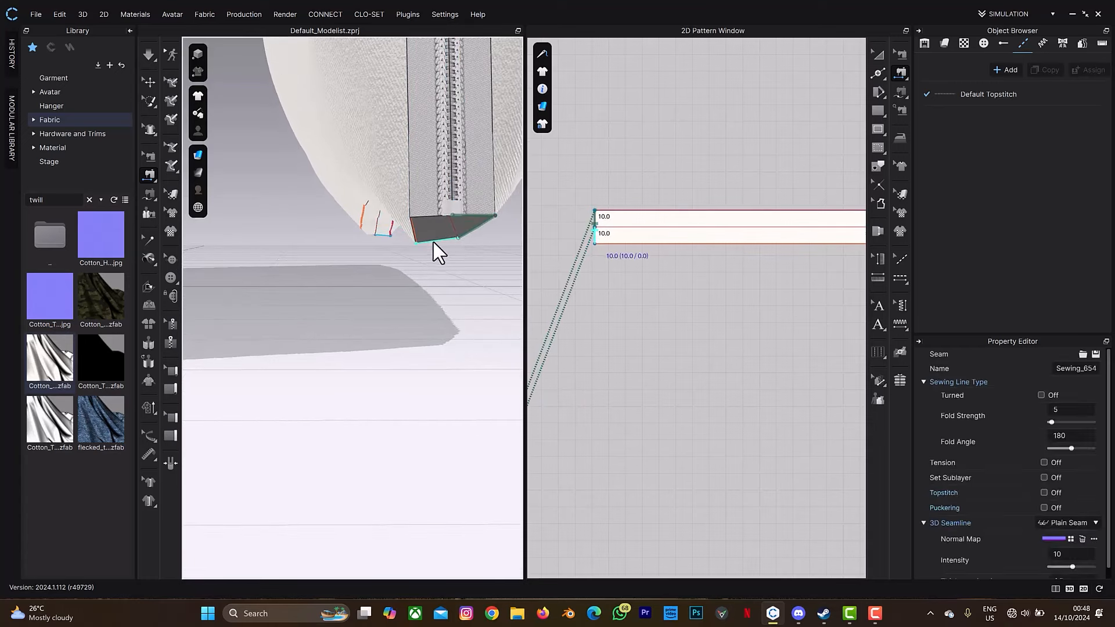
Step: Sew the other zipper tape end to the remaining half of the strip's end and simulate the pouch
click(430, 216)
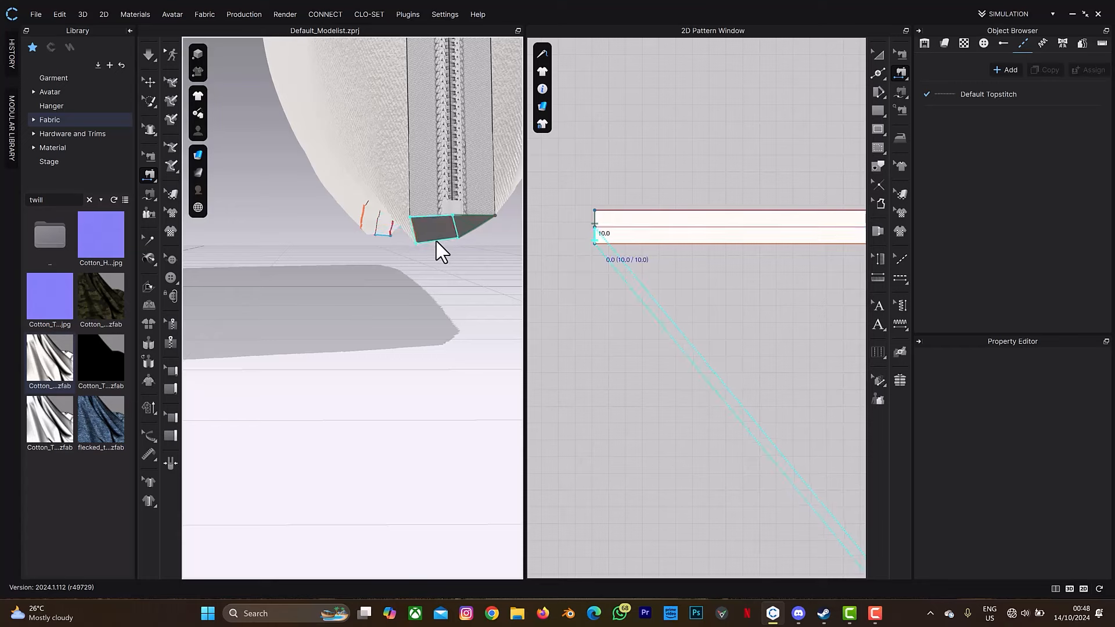
click(441, 250)
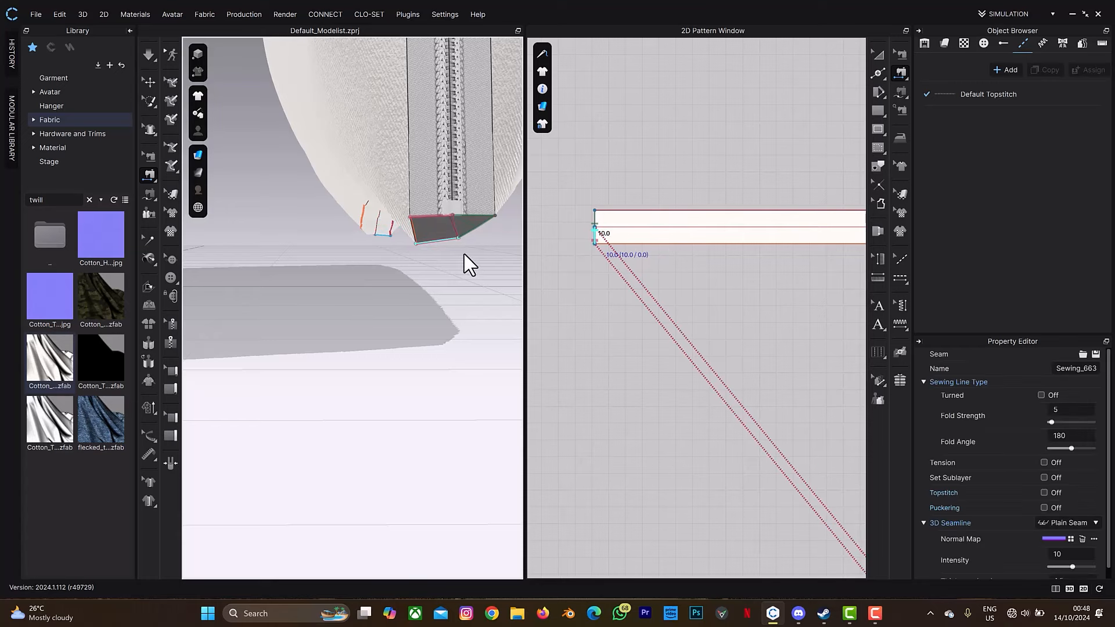
key(space)
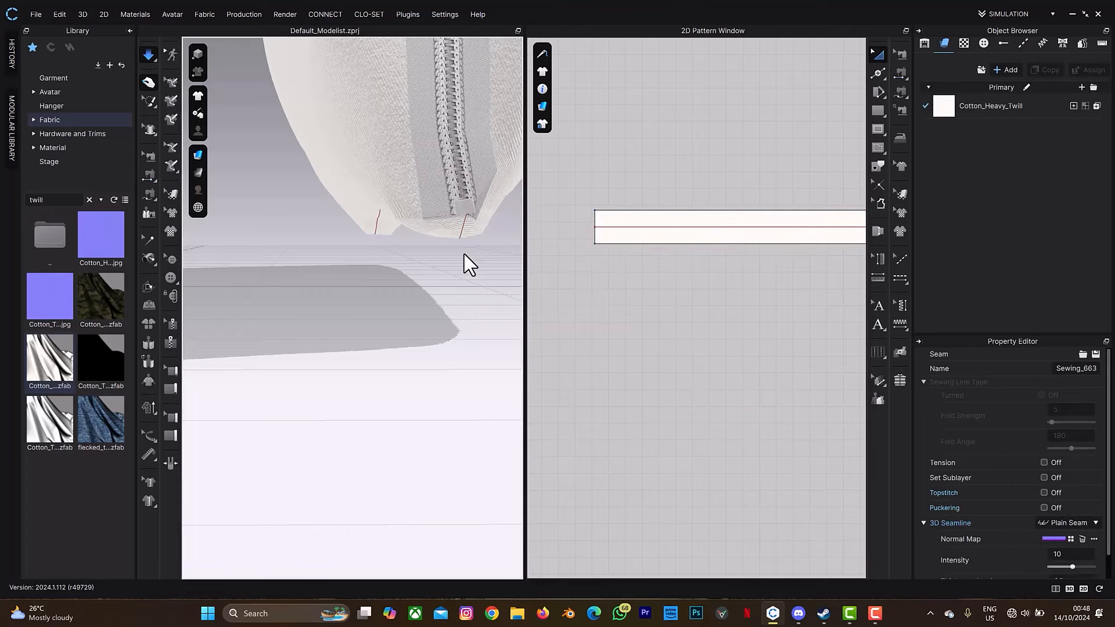
Step: Examine the seams joining the main zipper's end to the side strip's end in the 3D and 2D views
right_drag(475, 218, 466, 198)
scroll(472, 222, down, 3)
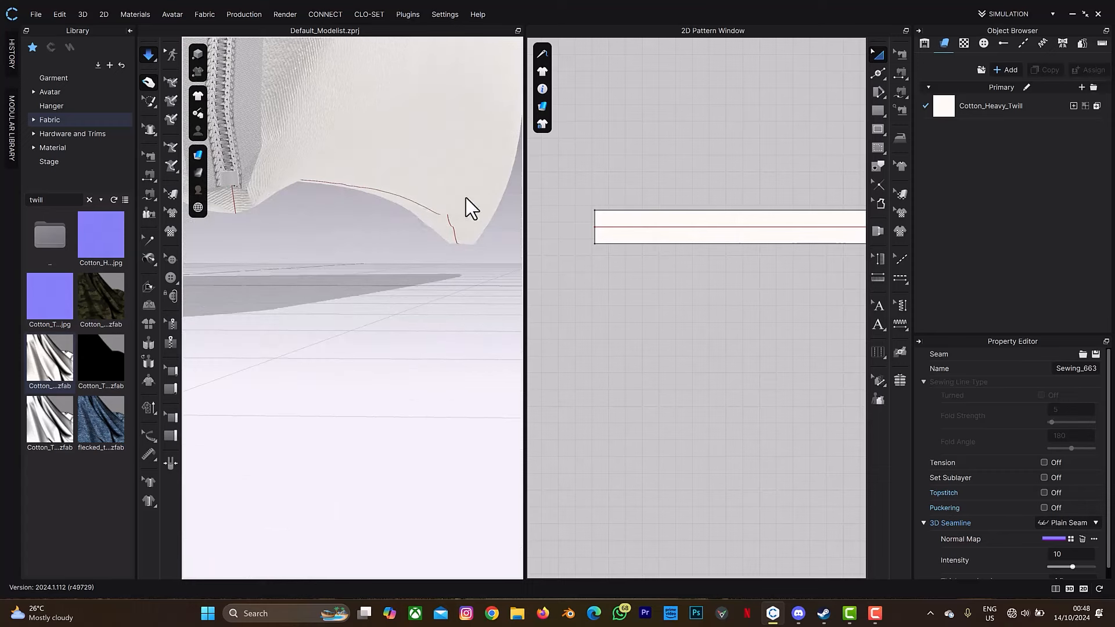
scroll(418, 219, down, 5)
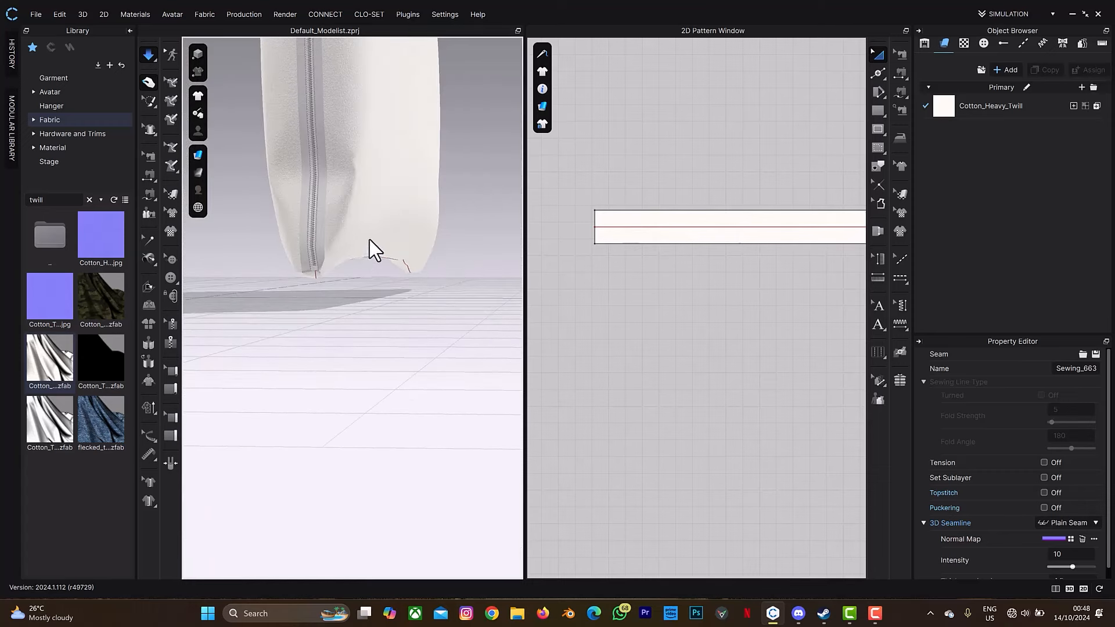
scroll(343, 264, up, 5)
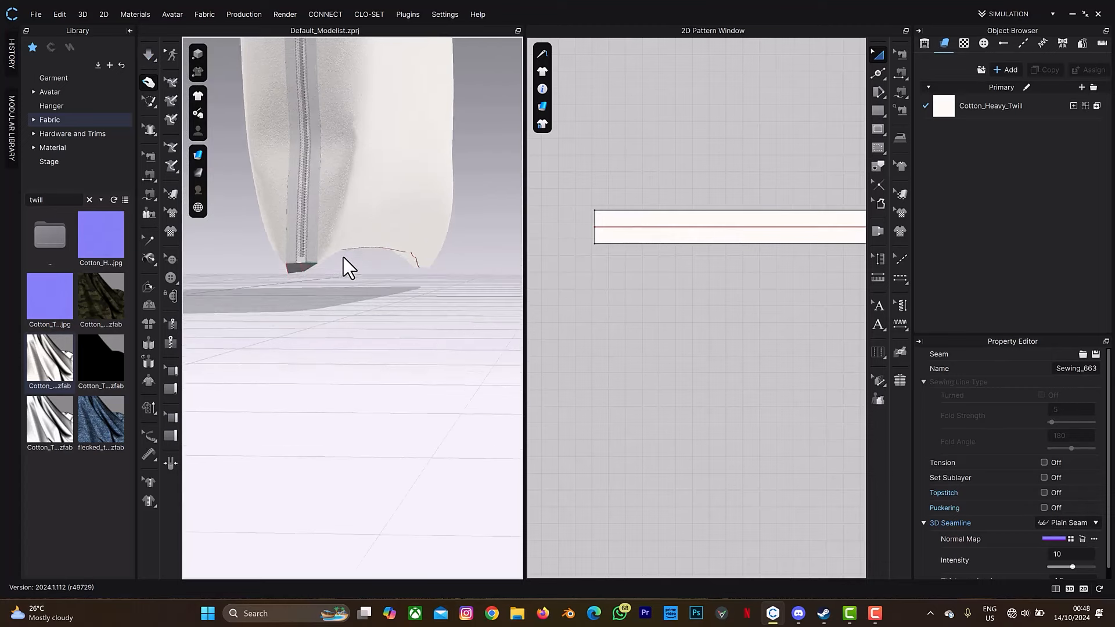
right_drag(308, 196, 333, 200)
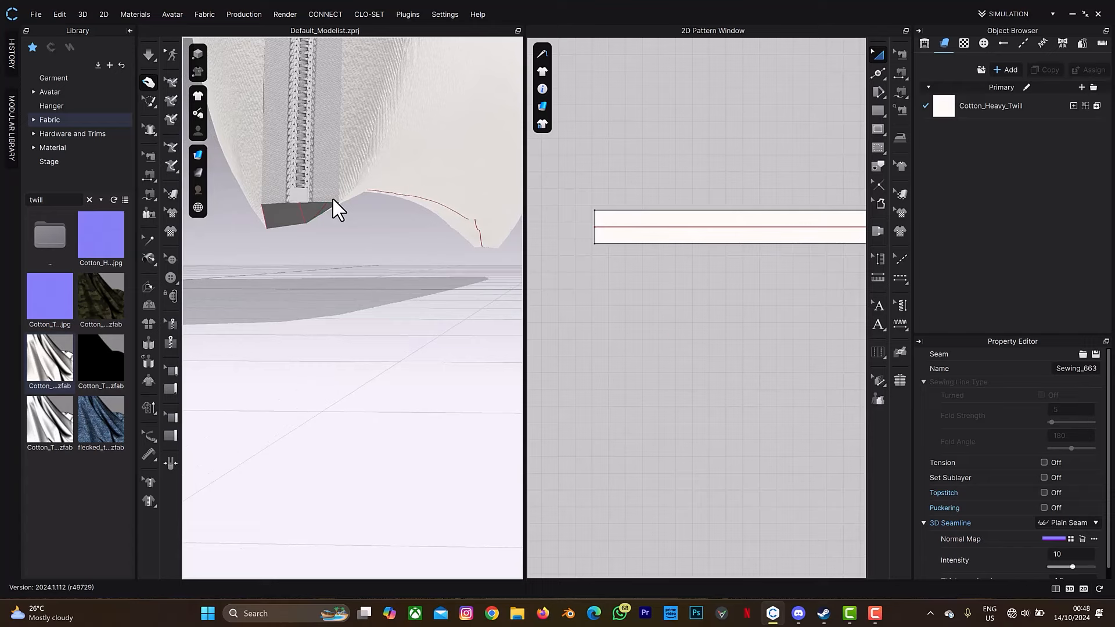
key(b)
click(324, 213)
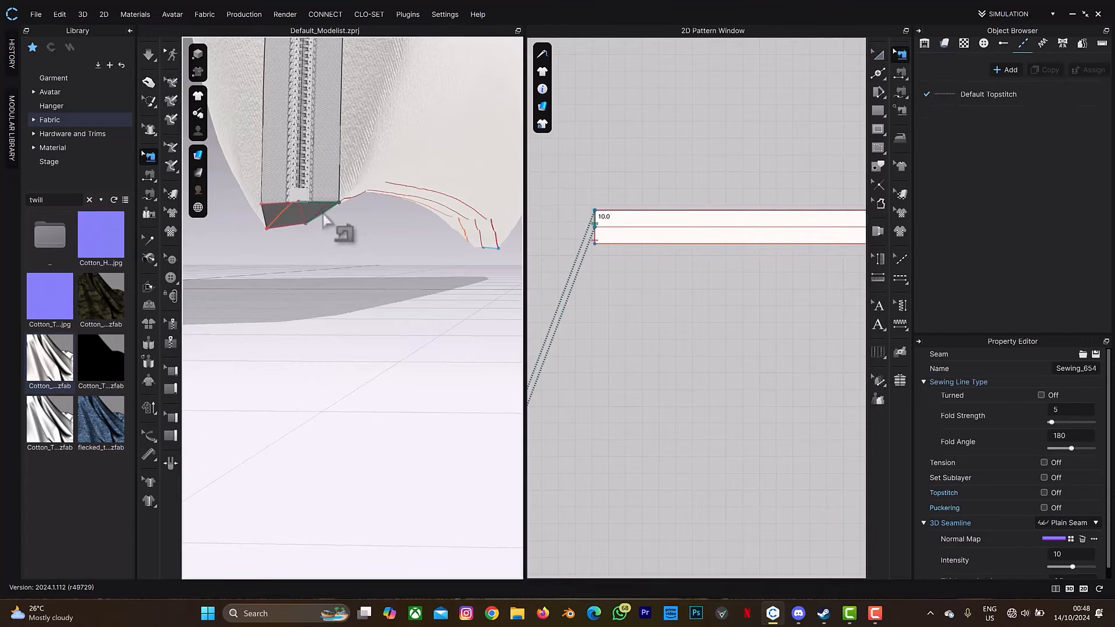
scroll(664, 360, up, 5)
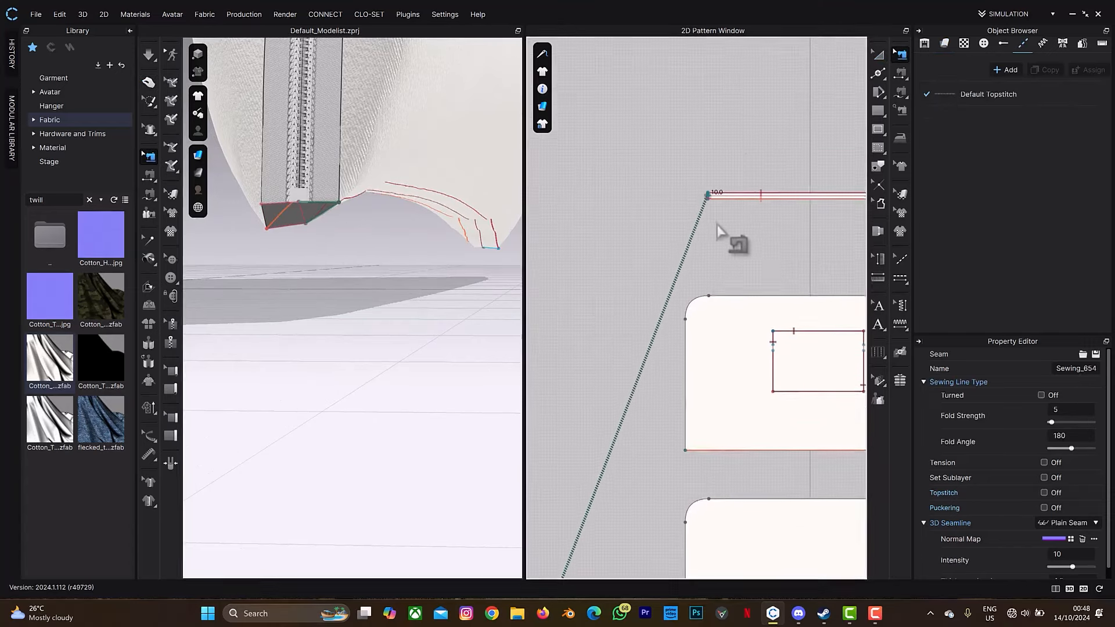
middle_drag(717, 224, 770, 121)
scroll(724, 215, up, 5)
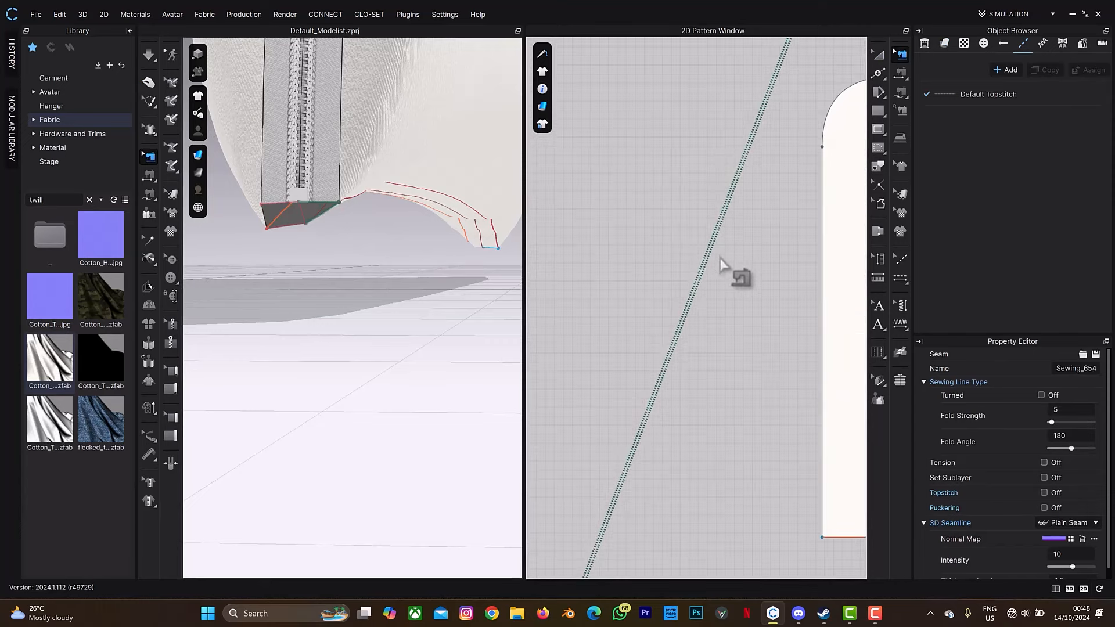
scroll(301, 174, up, 3)
middle_drag(319, 177, 350, 194)
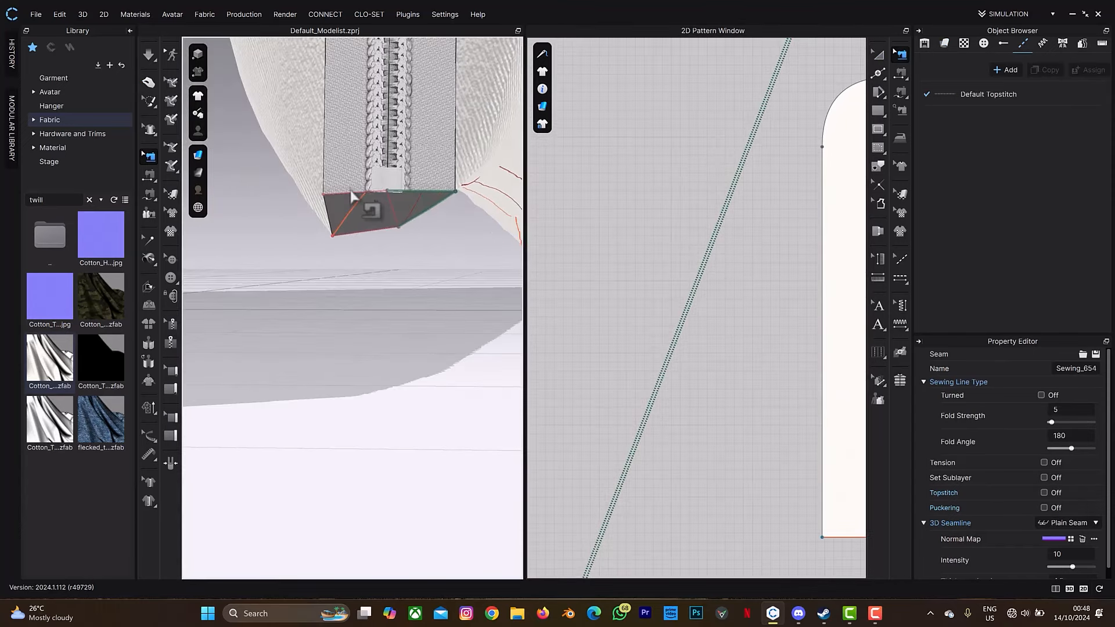
Step: Delete the seams between the main zipper's two tape ends and the side strip's end, and simulate the pouch
click(385, 240)
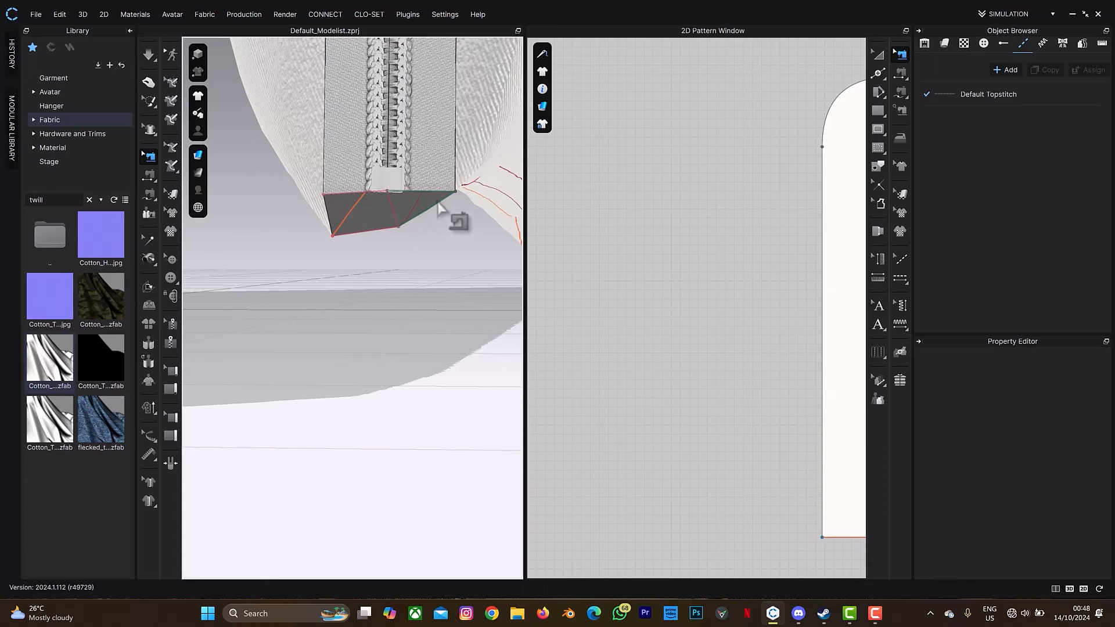
click(415, 237)
click(415, 237)
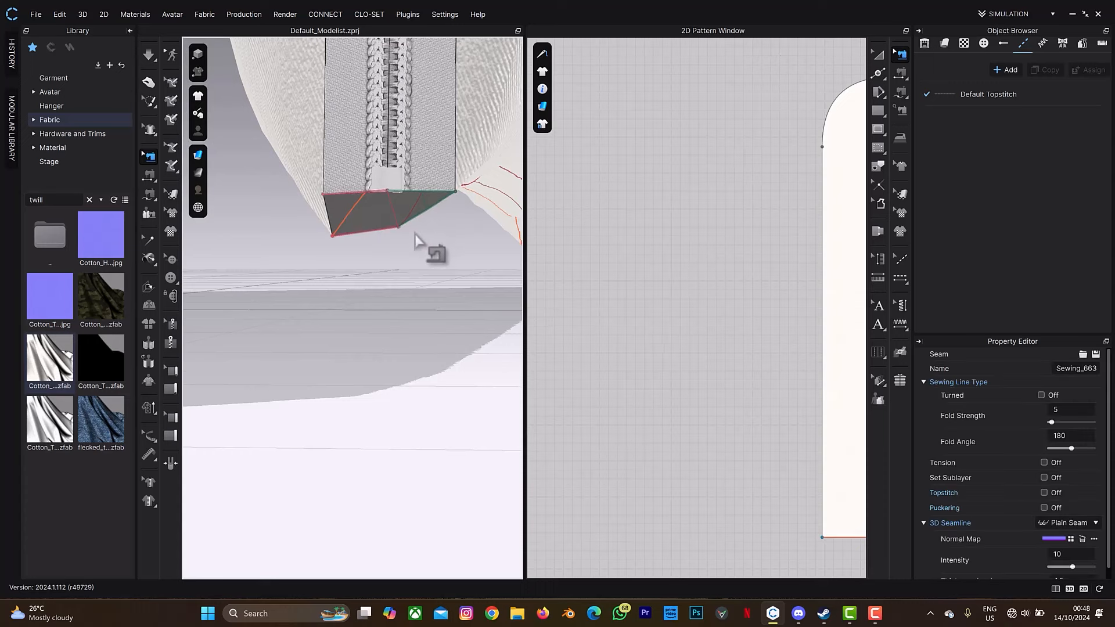
click(411, 243)
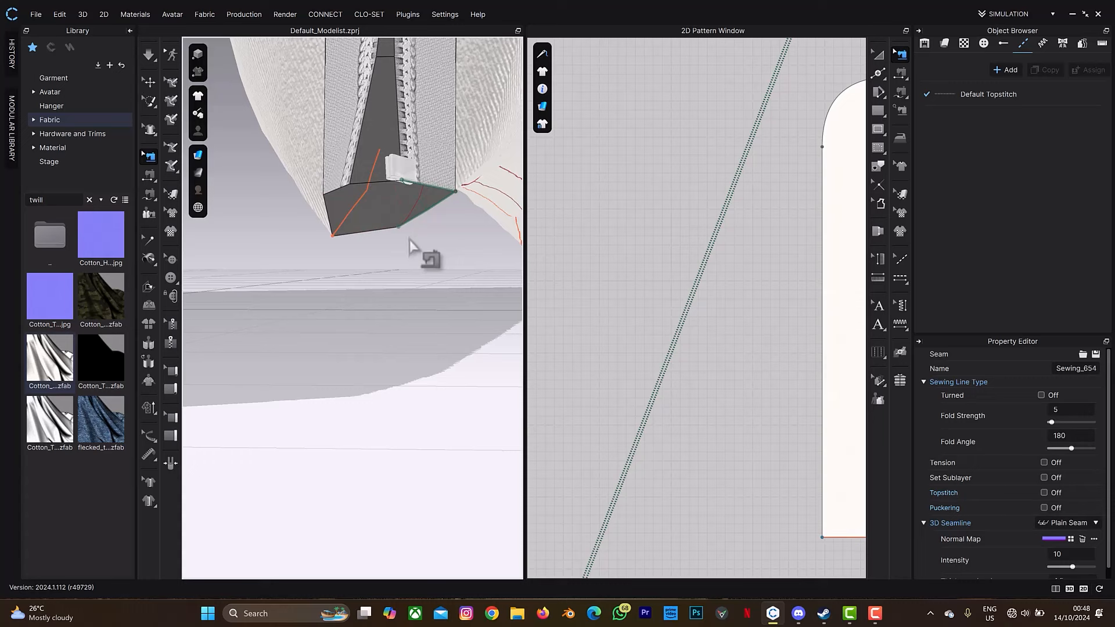
key(Delete)
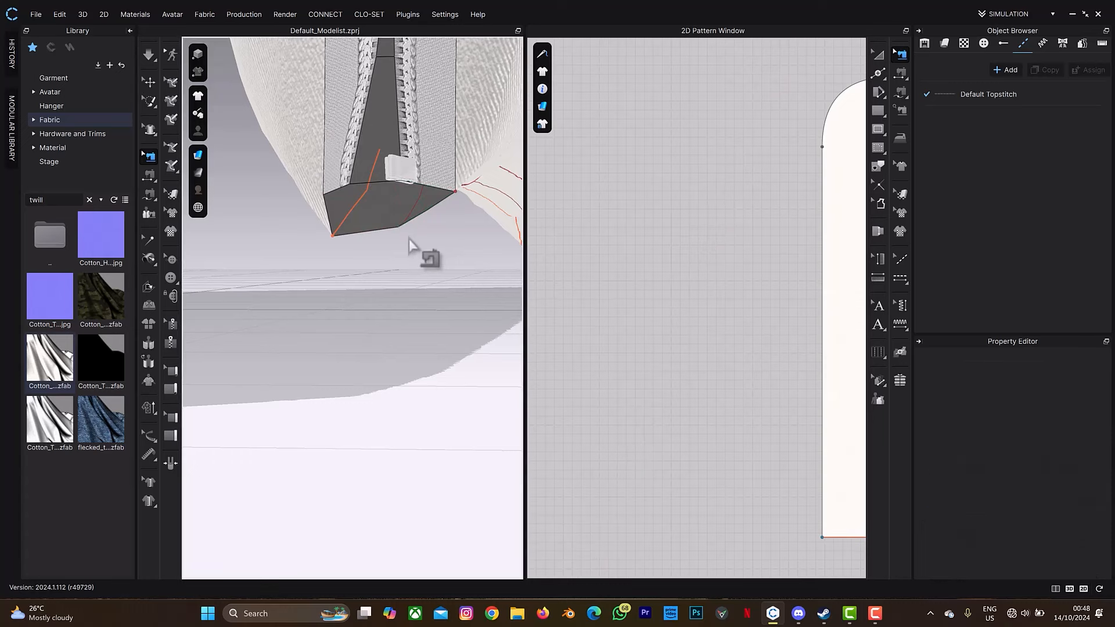
key(space)
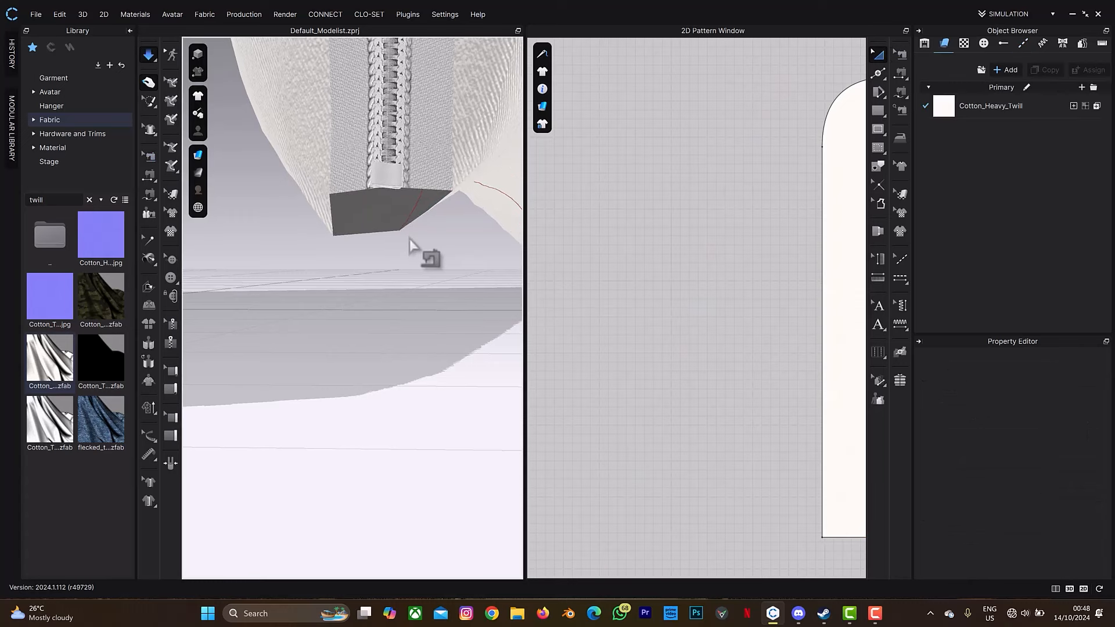
Step: Re-sew each main zipper tape end to the adjacent half of the side strip's end, simulate, and view the pouch's back
key(b)
key(n)
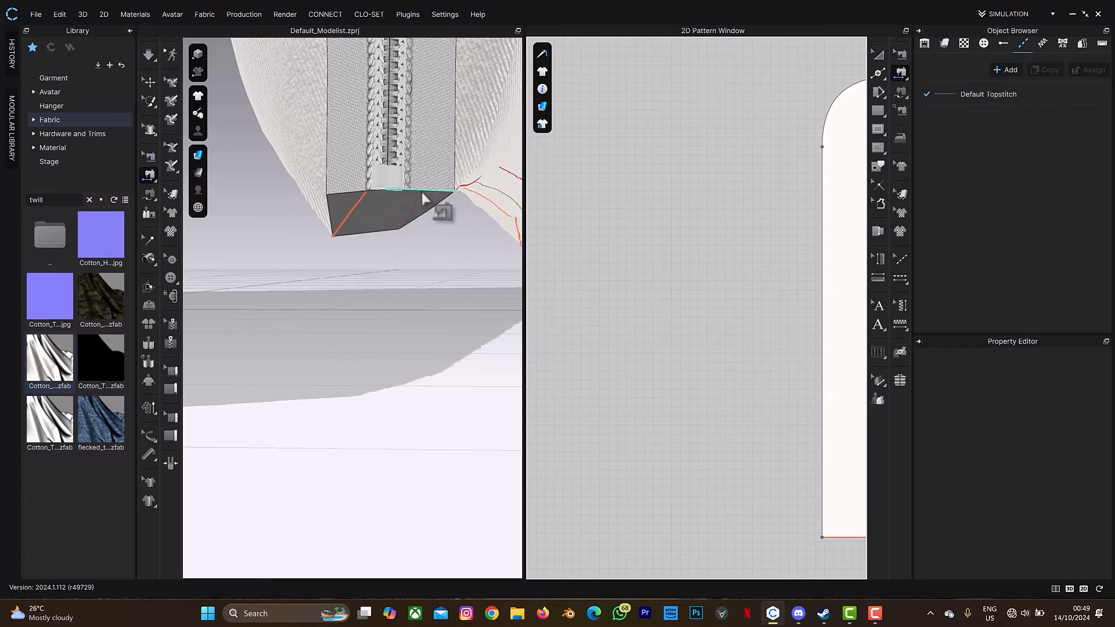
click(422, 193)
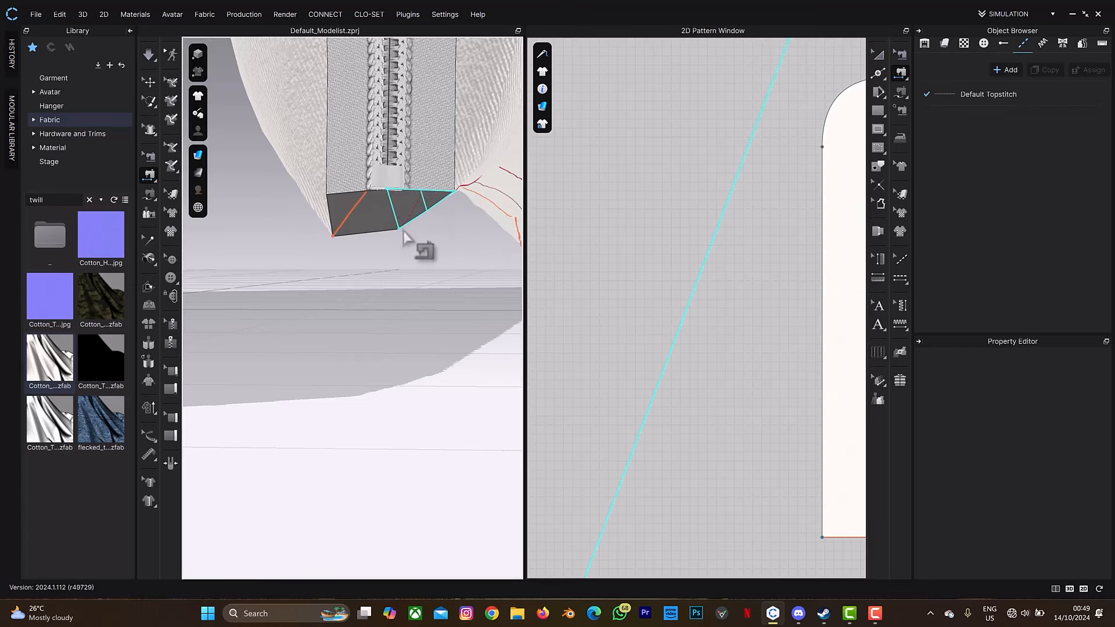
click(405, 234)
click(357, 195)
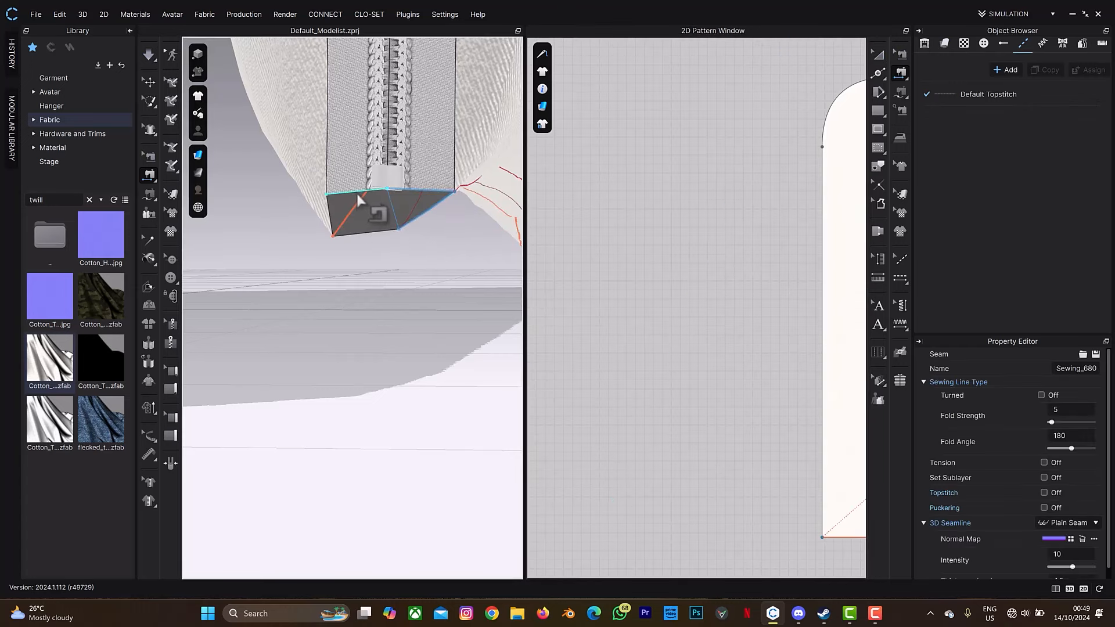
click(362, 237)
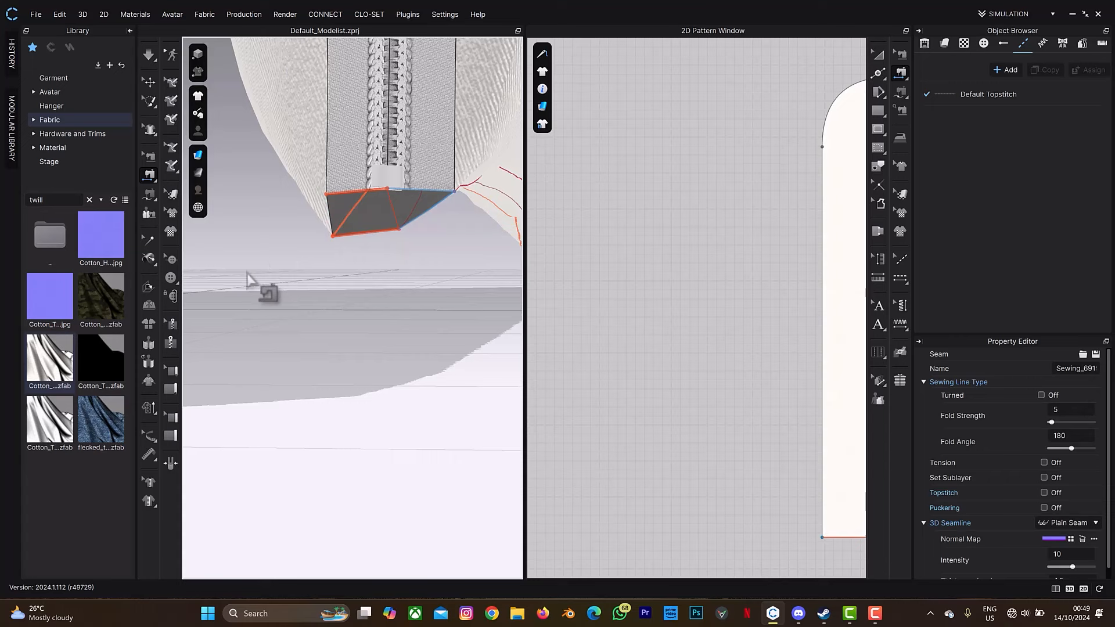
key(space)
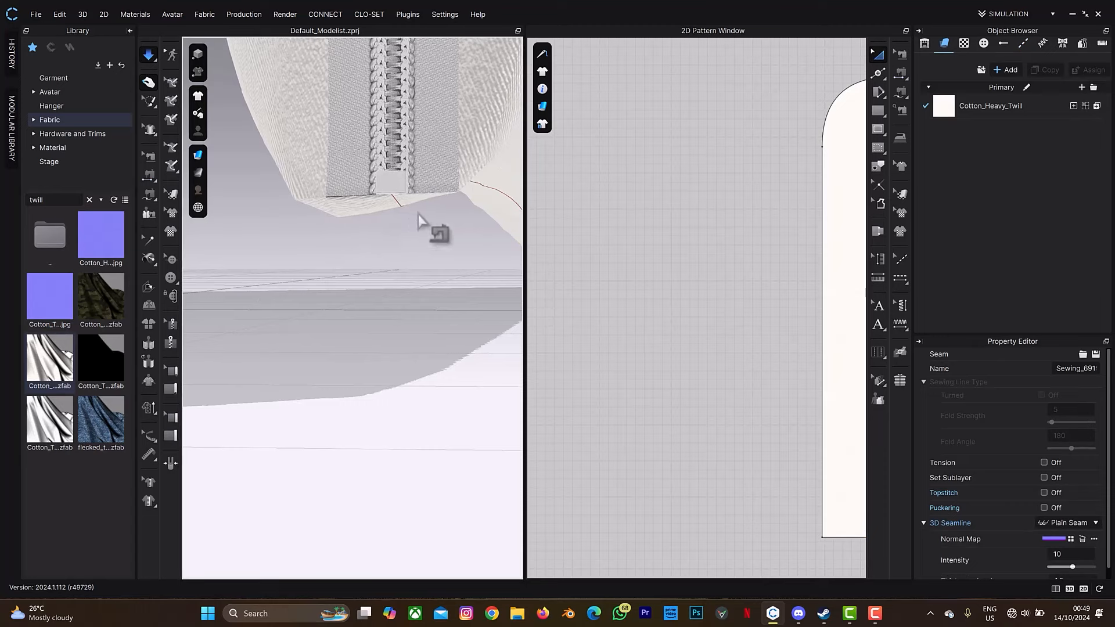
right_drag(416, 181, 421, 376)
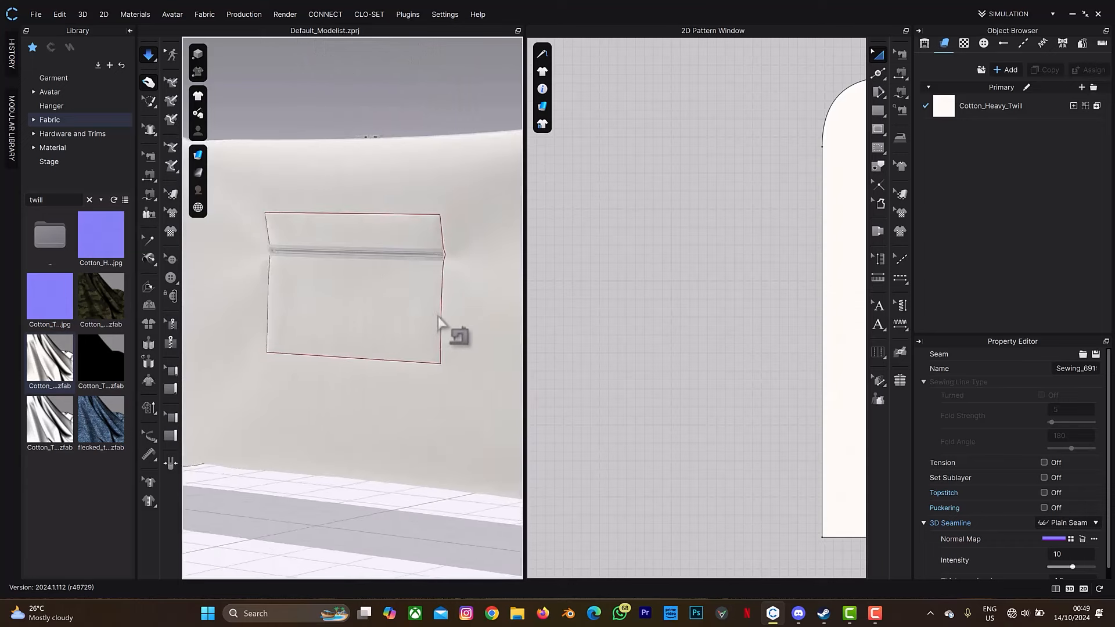
right_drag(440, 319, 361, 279)
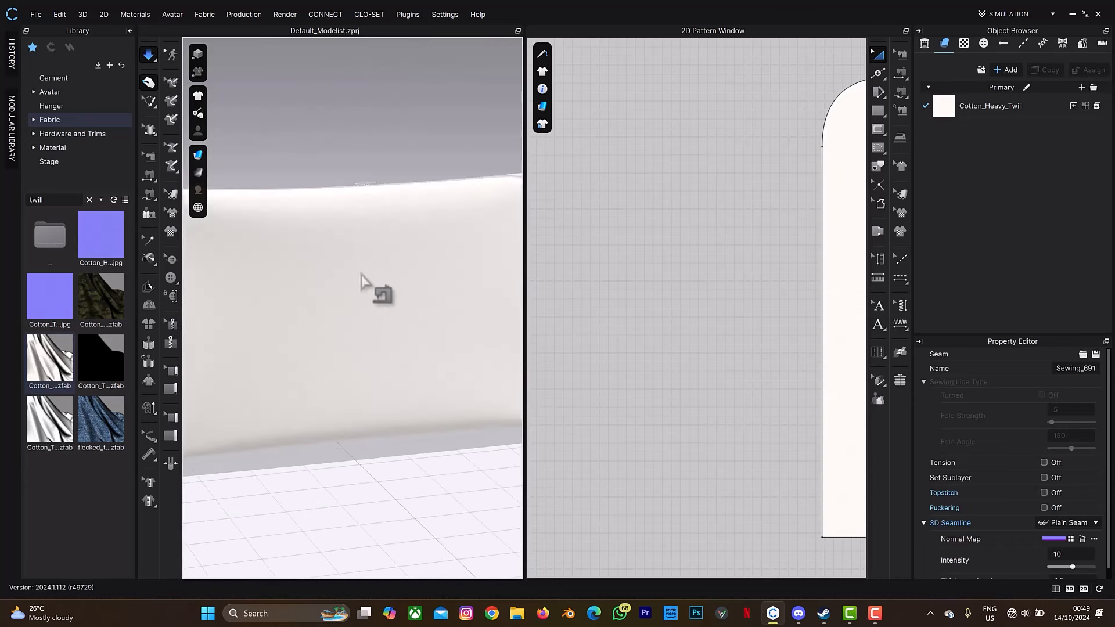
scroll(407, 302, down, 5)
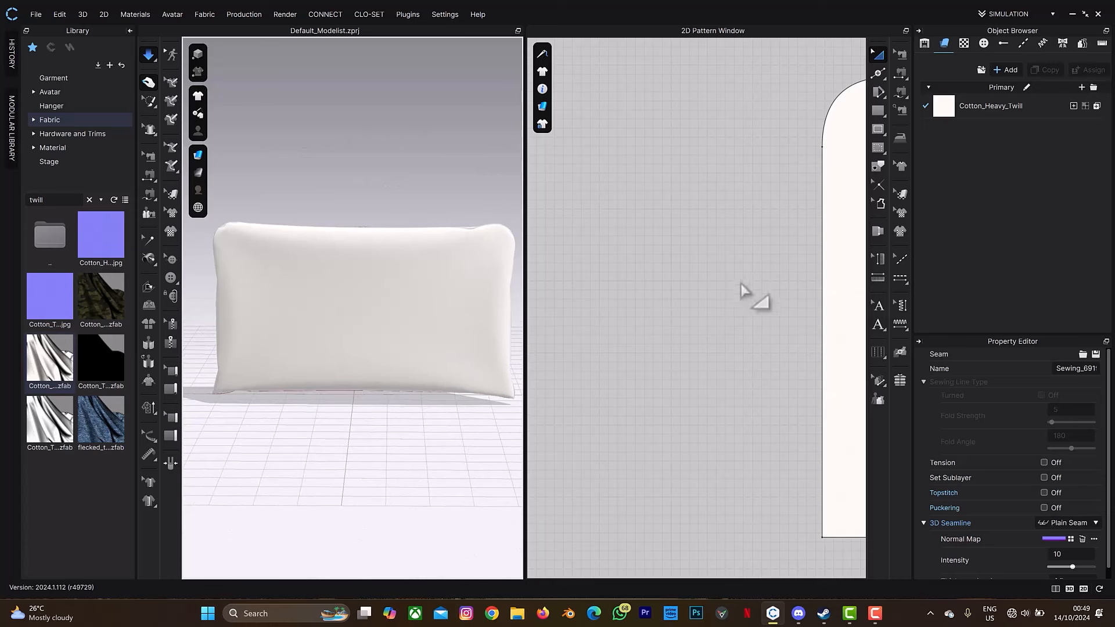
Step: Draw an internal rectangle with a perimeter of about 1049 mm on the back panel's upper middle and shift it slightly toward the panel's centre
key(n)
key(a)
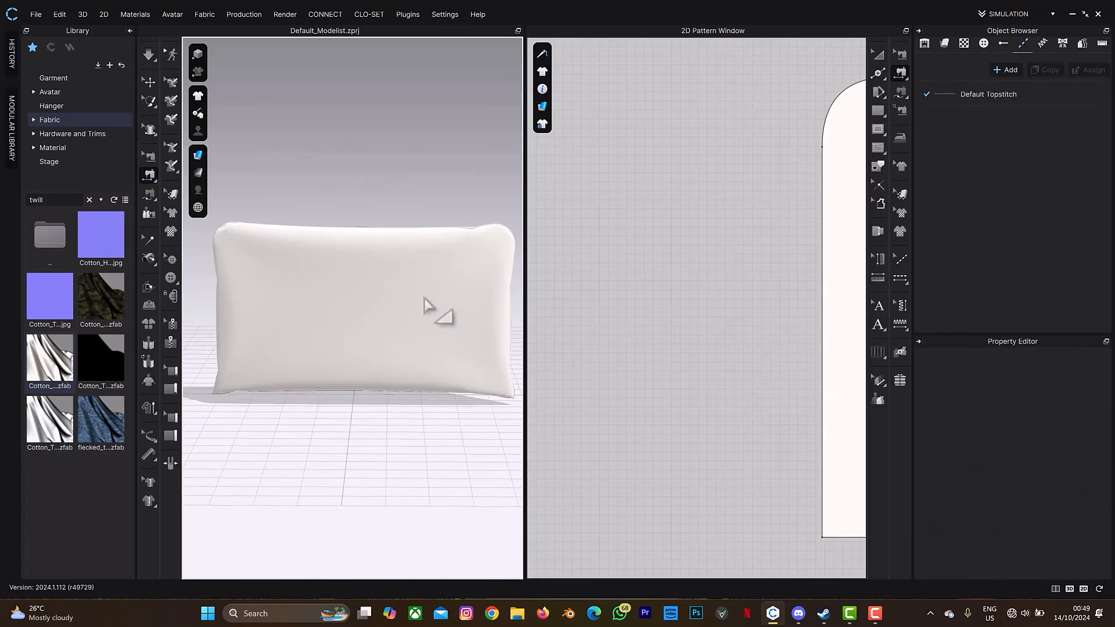
key(n)
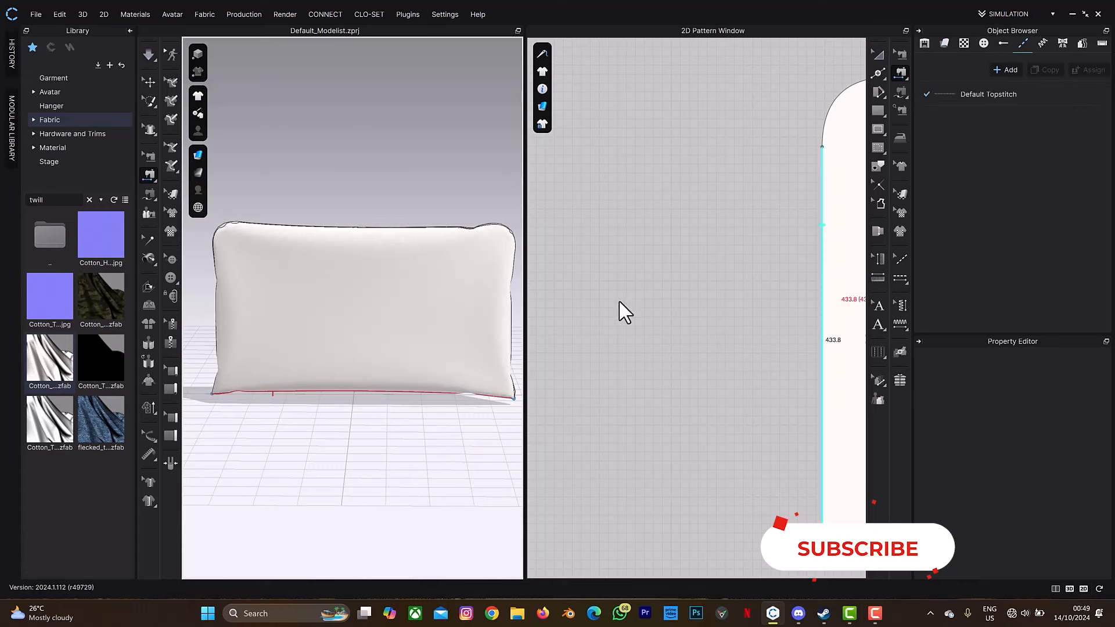
key(a)
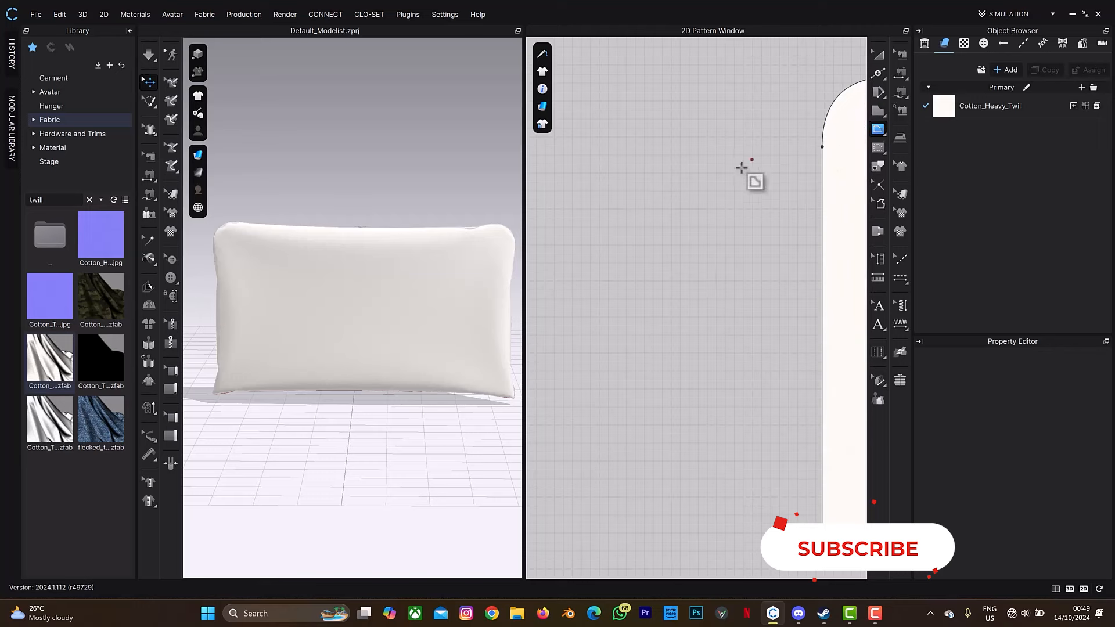
middle_drag(743, 165, 523, 196)
scroll(696, 295, down, 8)
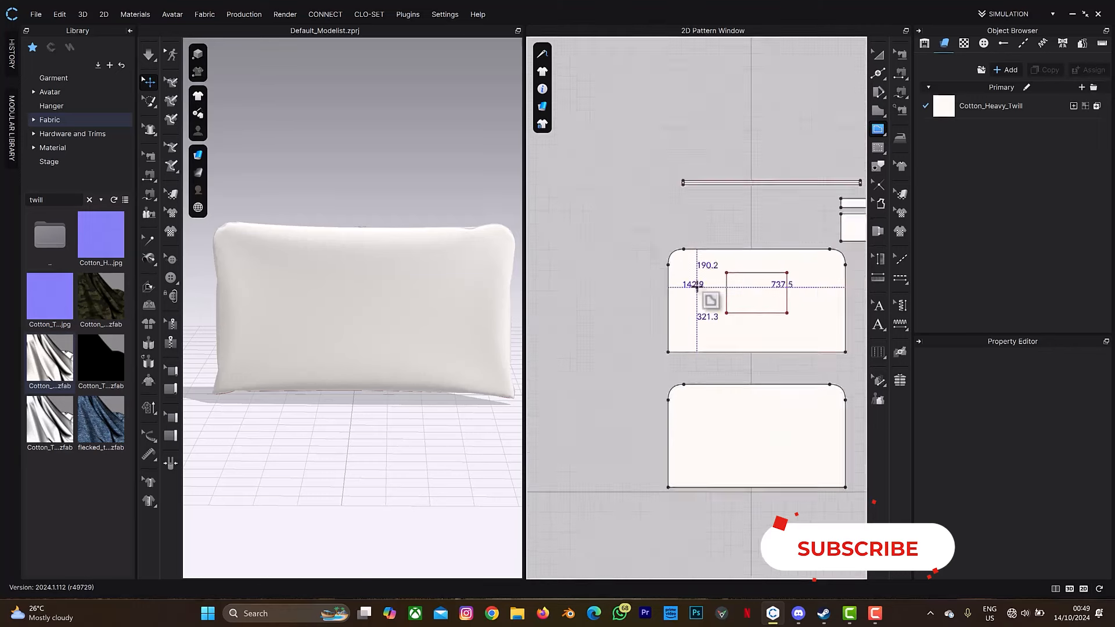
scroll(716, 372, up, 5)
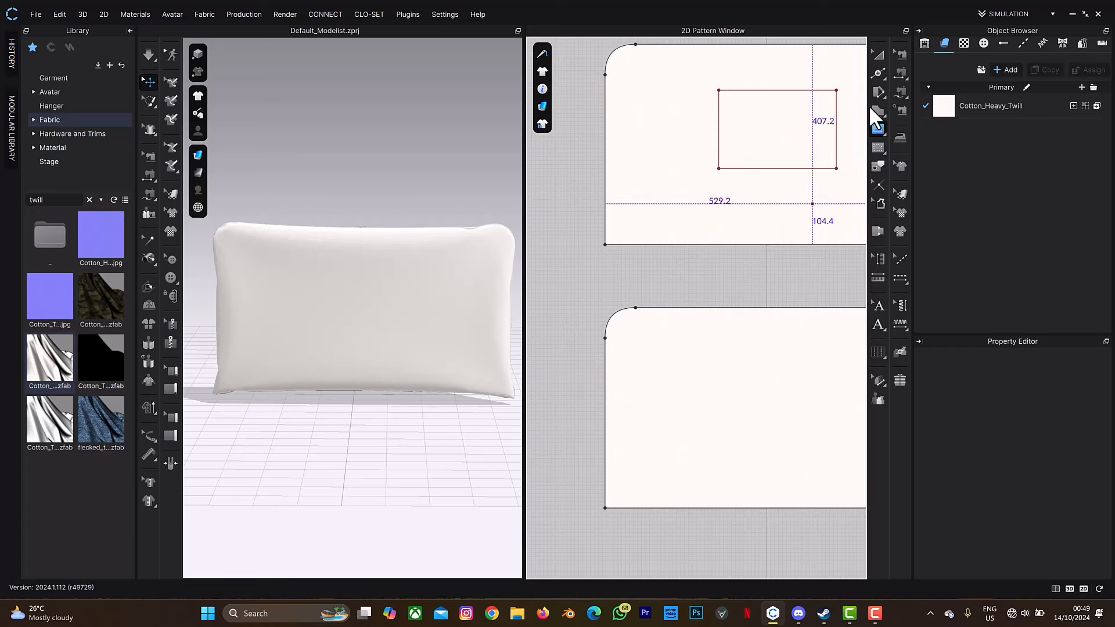
click(876, 131)
click(903, 143)
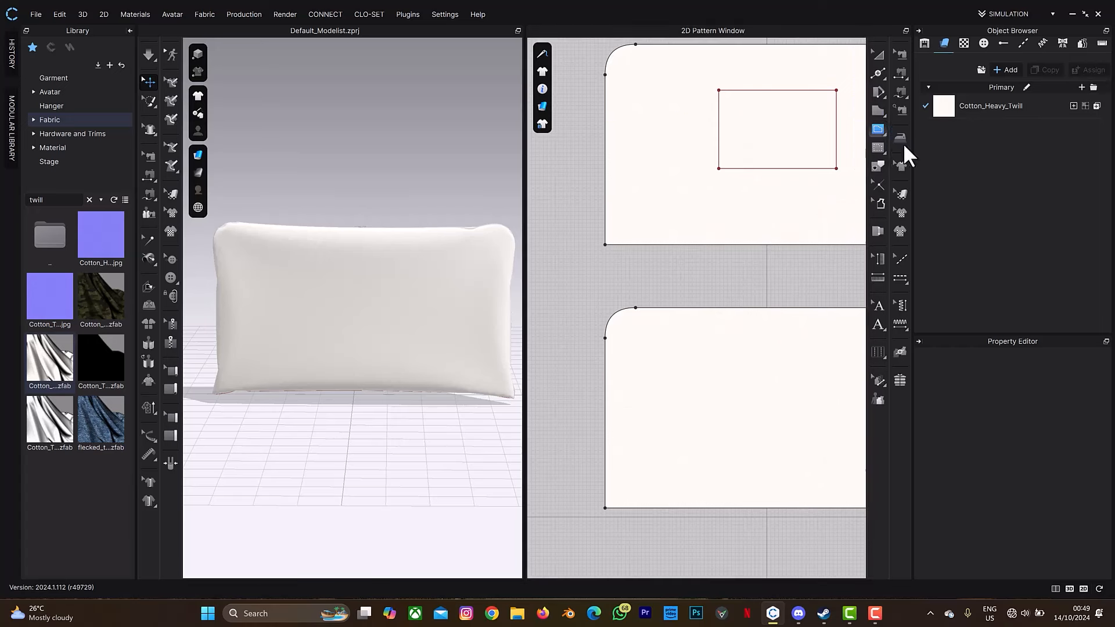
right_drag(797, 288, 733, 202)
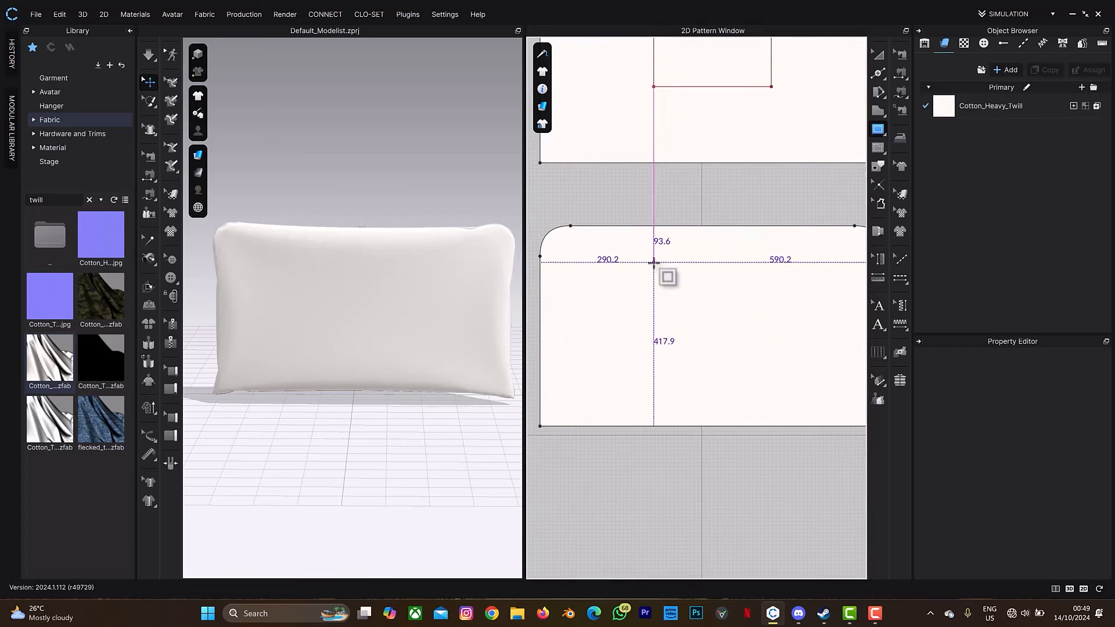
drag(653, 256, 778, 331)
key(a)
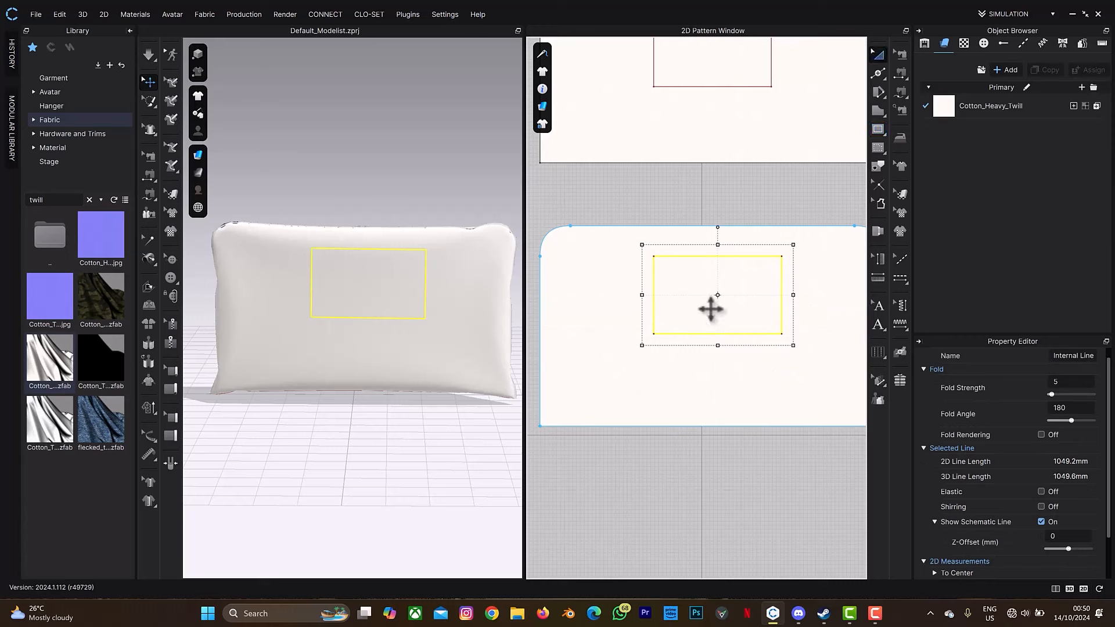
drag(710, 309, 719, 314)
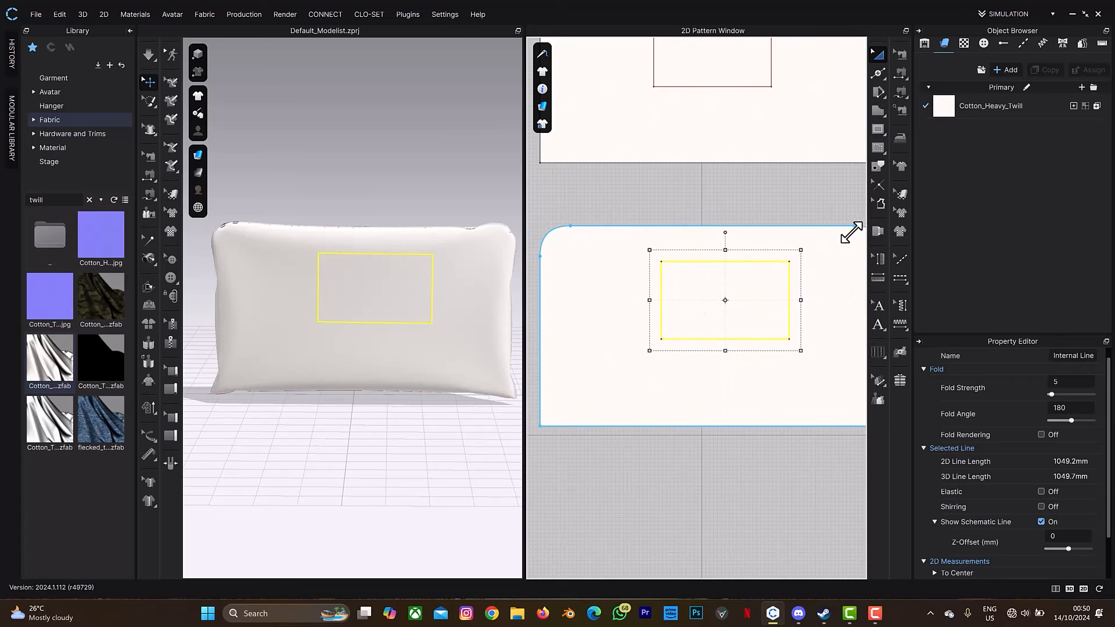
Step: Clone the back panel's internal rectangle as a separate pattern piece and place it beside the back panel, level with the rectangle
scroll(764, 269, down, 5)
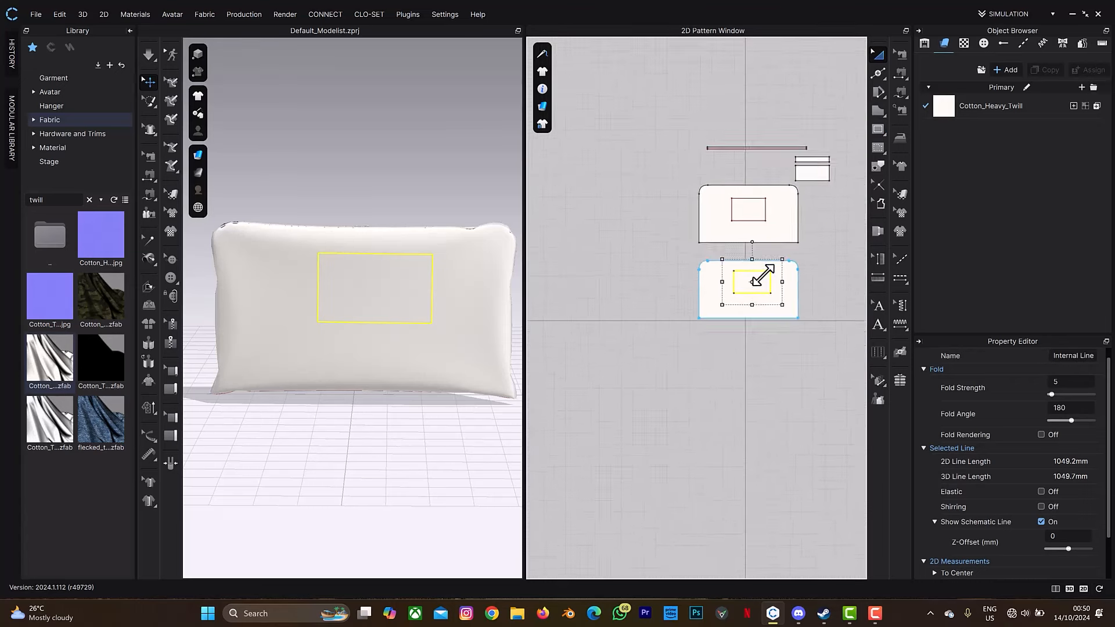
scroll(764, 278, up, 3)
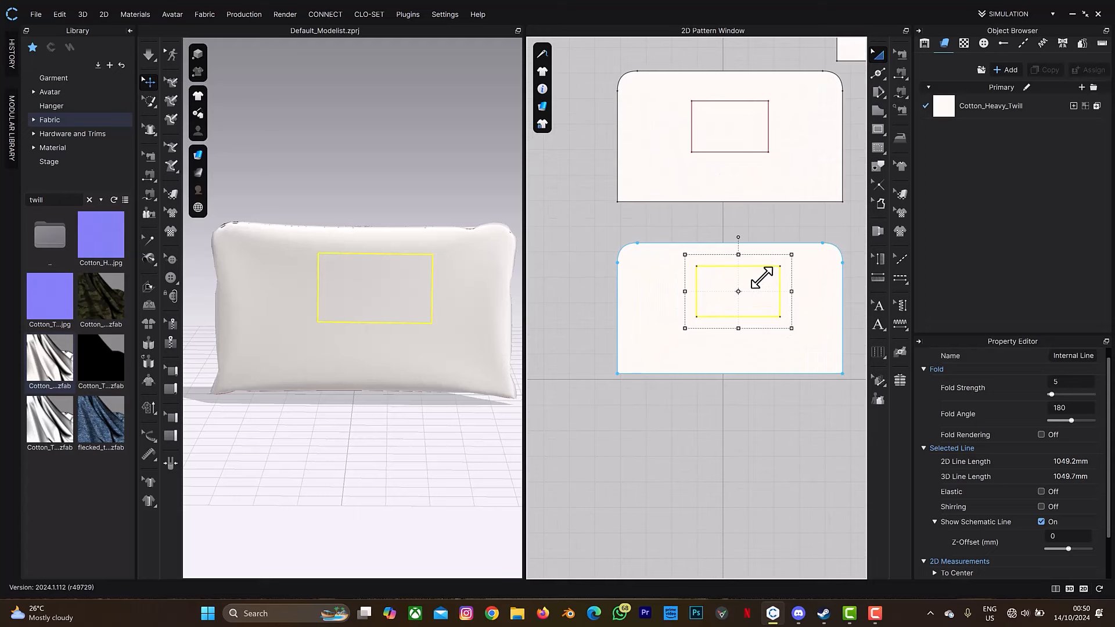
right_click(762, 278)
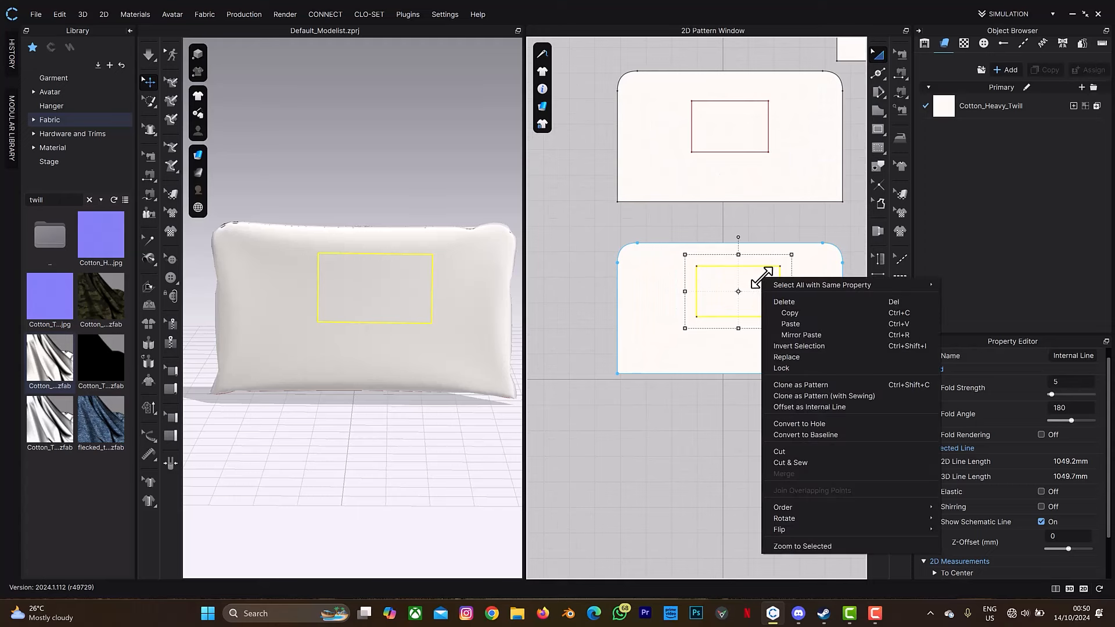
click(808, 384)
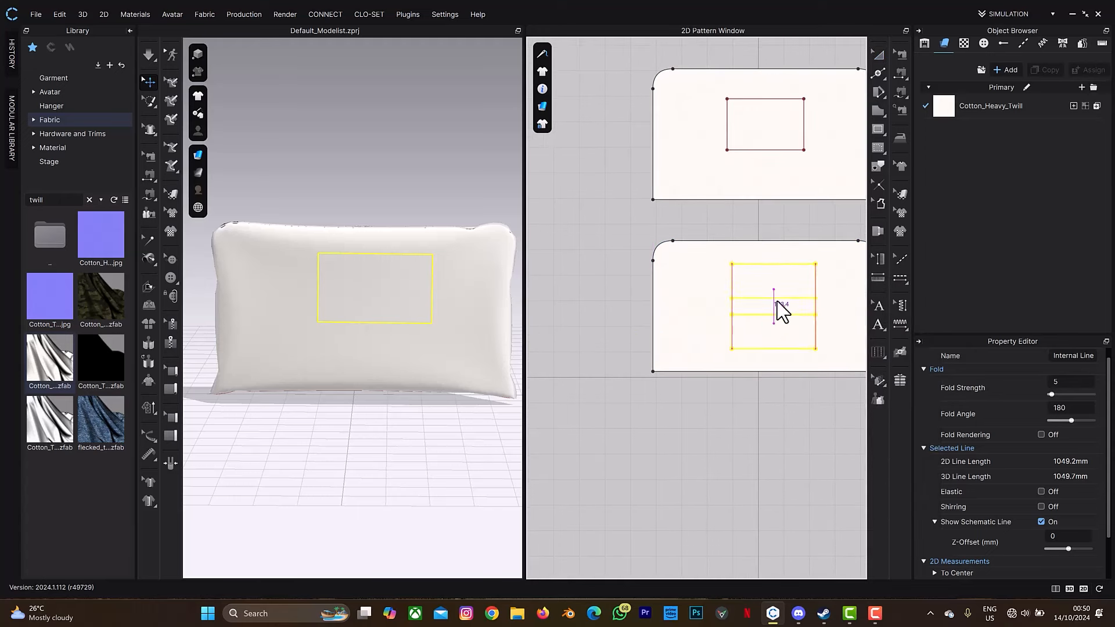
middle_drag(787, 233, 589, 240)
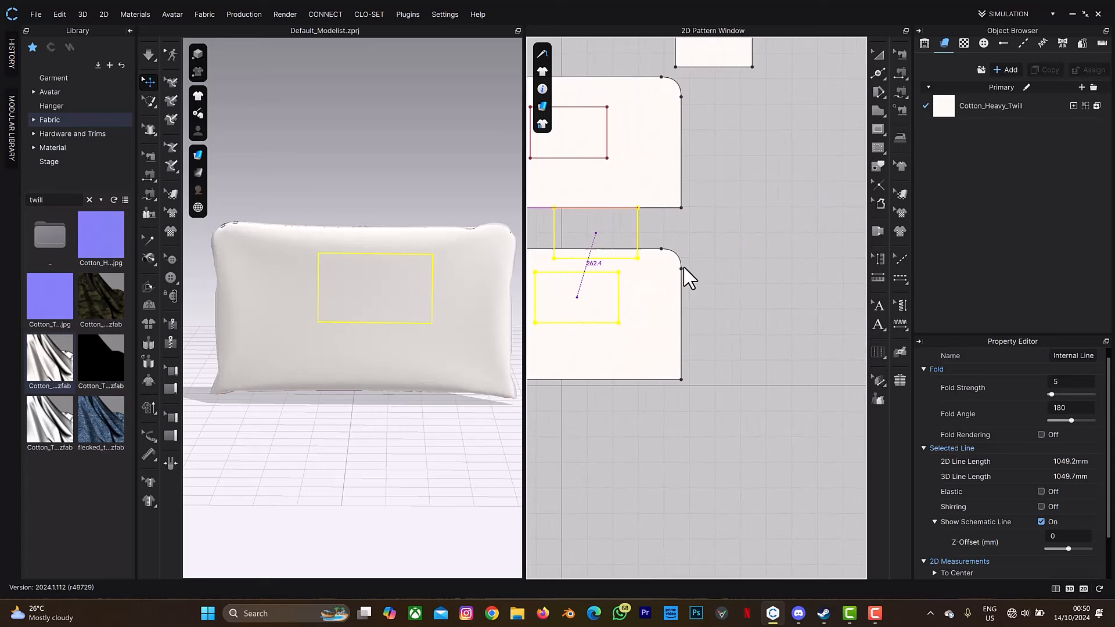
click(747, 297)
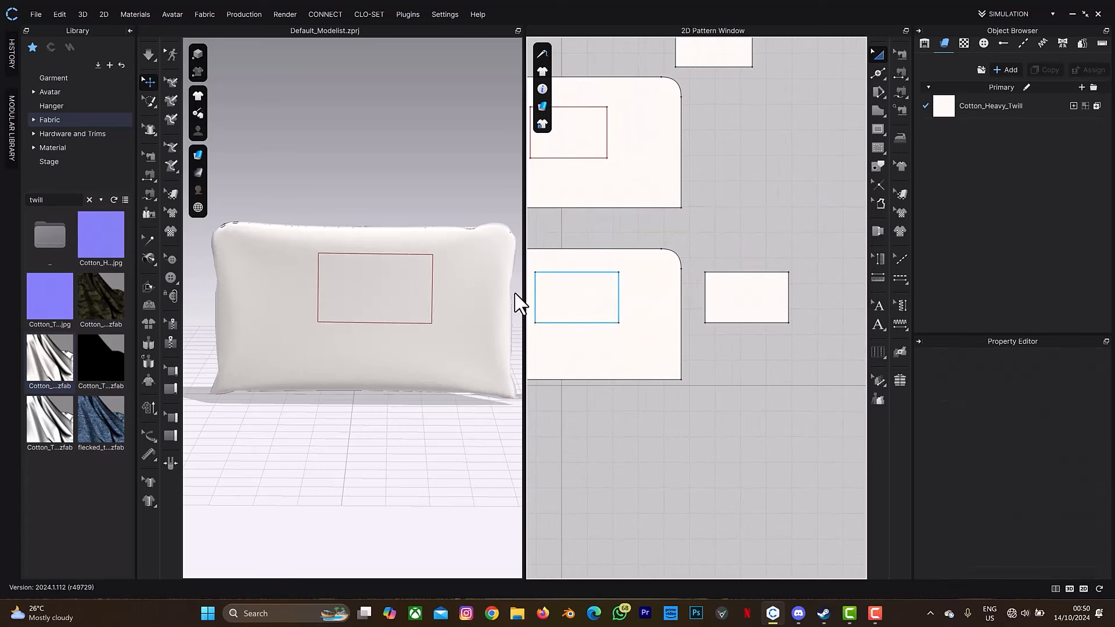
Step: Move the cloned patch in 3D in front of the back panel's internal rectangle, slightly off the pouch surface
scroll(479, 290, down, 3)
click(486, 298)
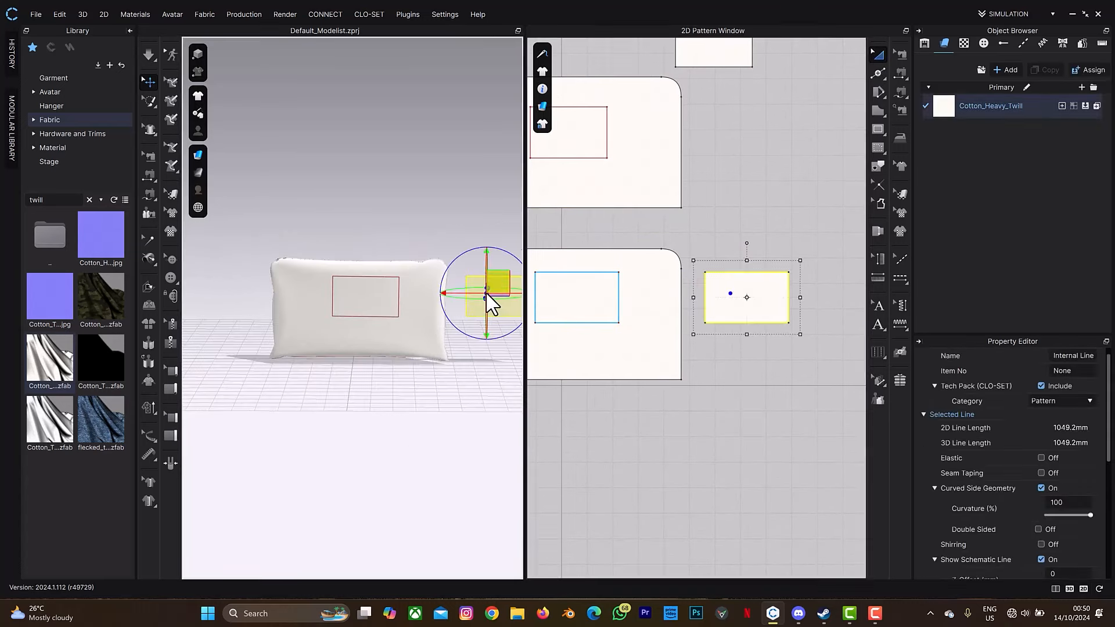
drag(473, 294, 361, 310)
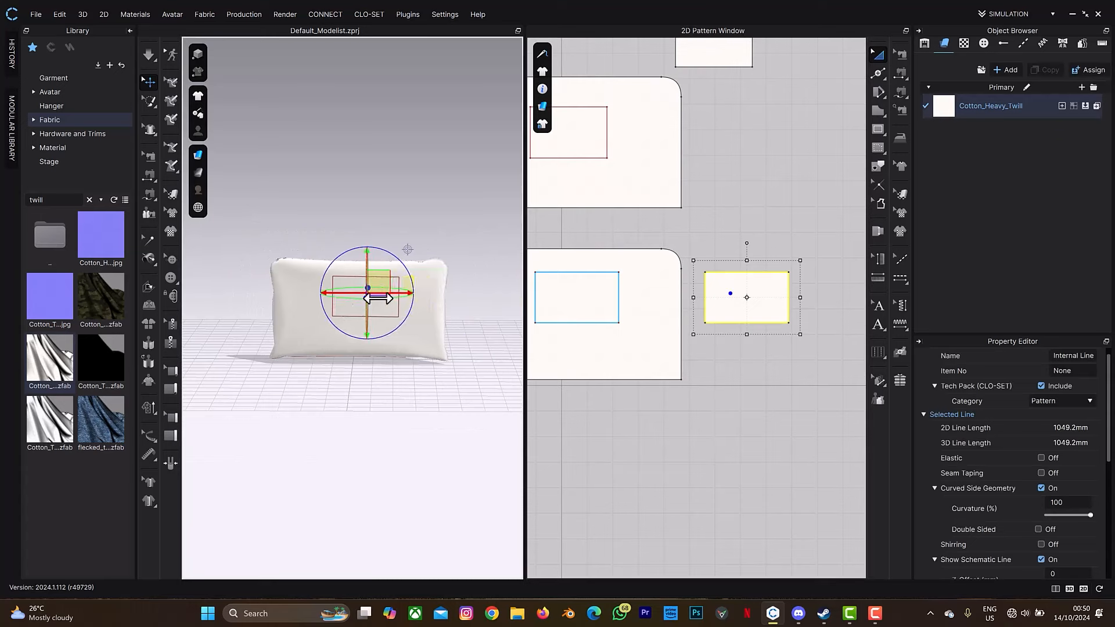
mouse_move(374, 294)
right_down()
mouse_move(430, 286)
mouse_move(460, 324)
right_up()
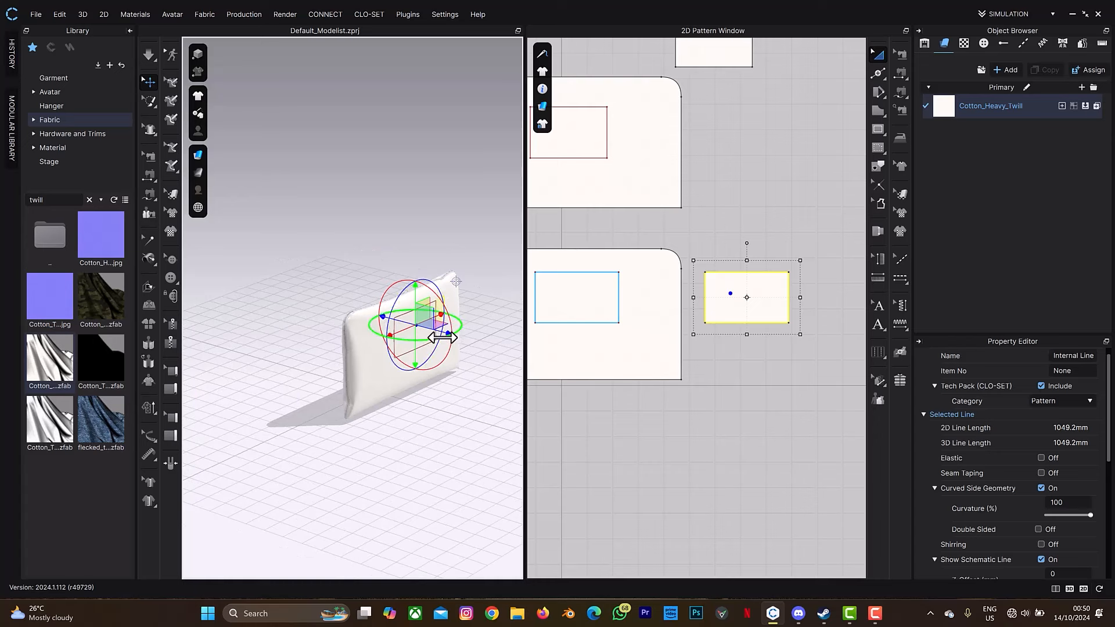
mouse_move(437, 337)
mouse_down()
mouse_move(464, 345)
mouse_move(406, 337)
mouse_up()
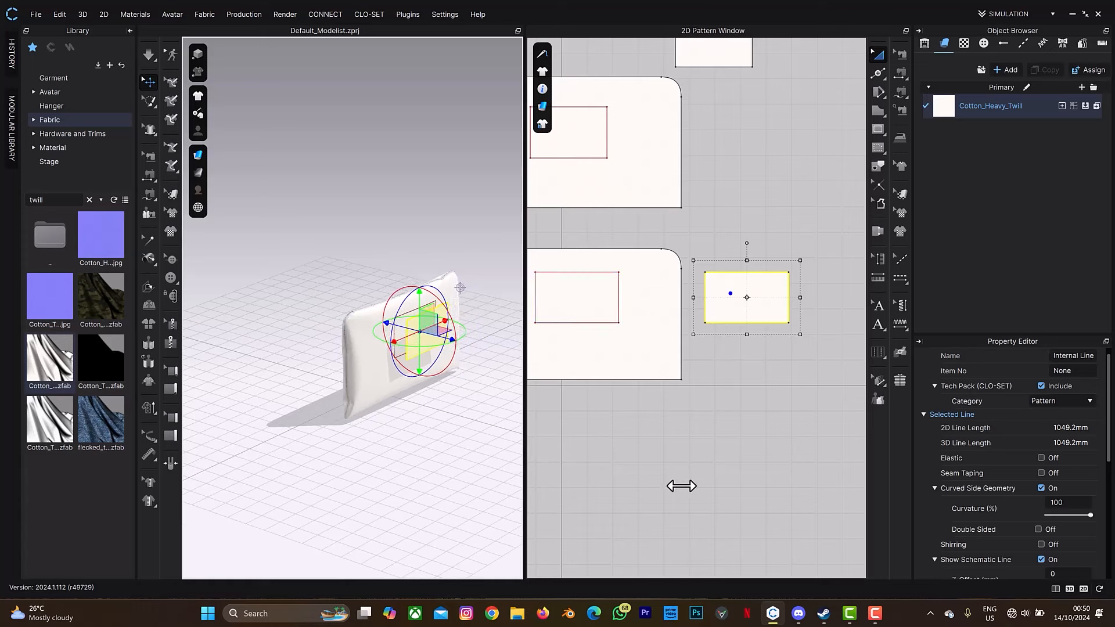
Step: Free-sew the patch's full outline to the back panel's internal rectangle and simulate until it lies on the pouch
key(m)
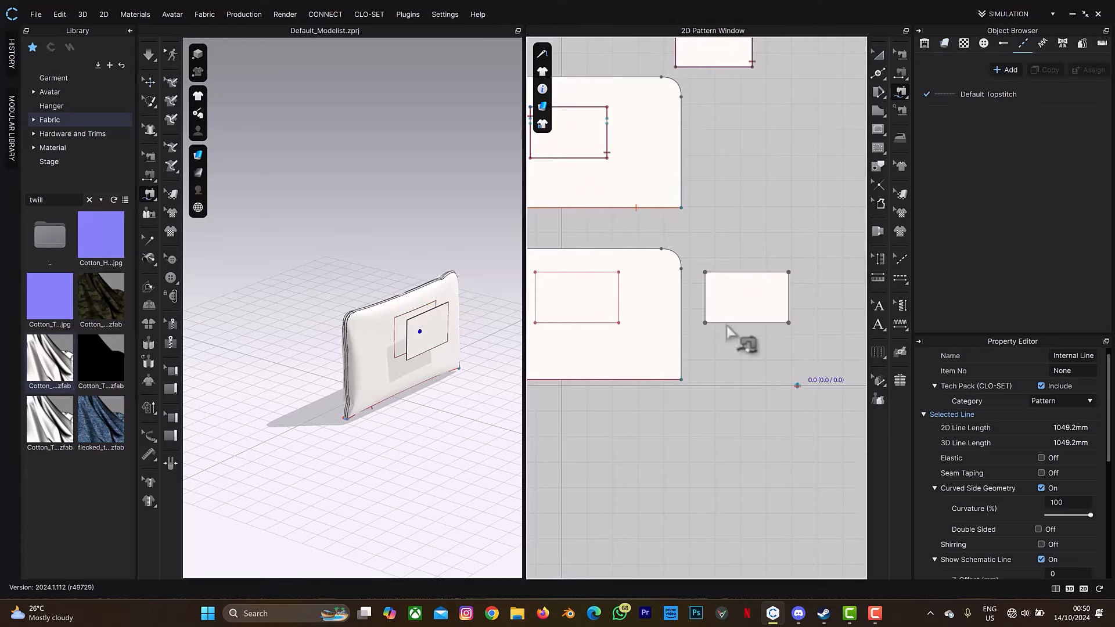
click(538, 275)
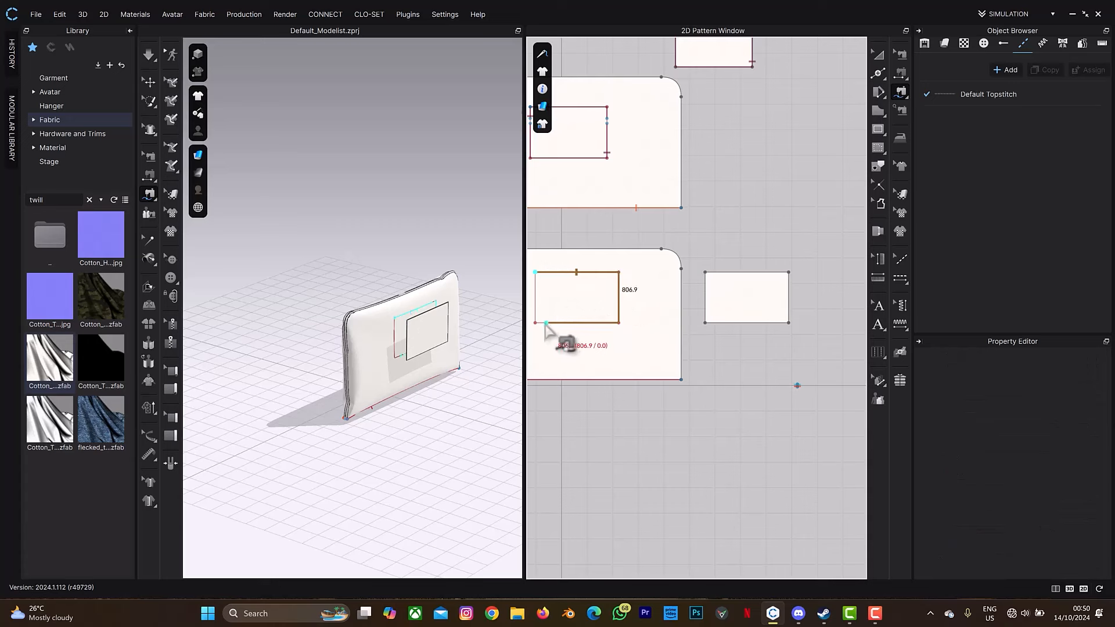
click(534, 273)
click(705, 273)
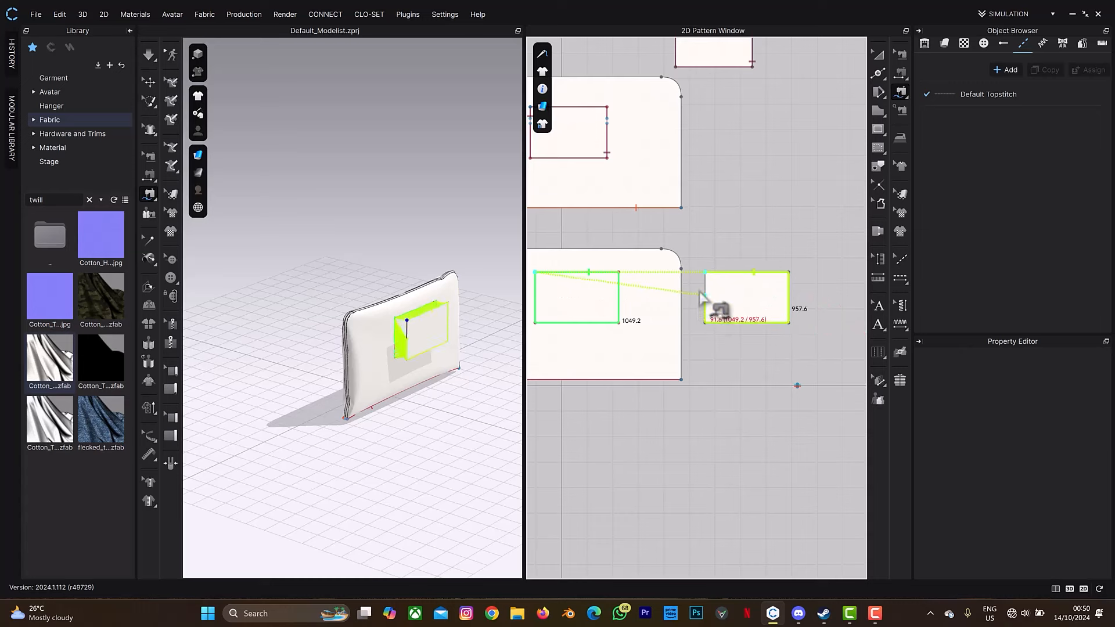
click(705, 321)
key(space)
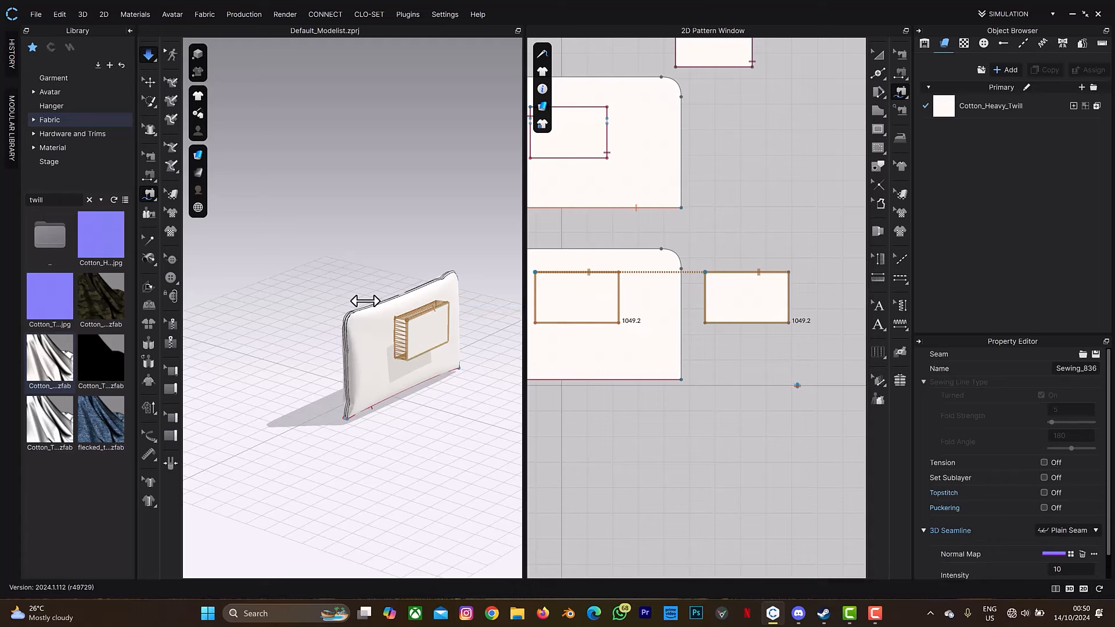
key(space)
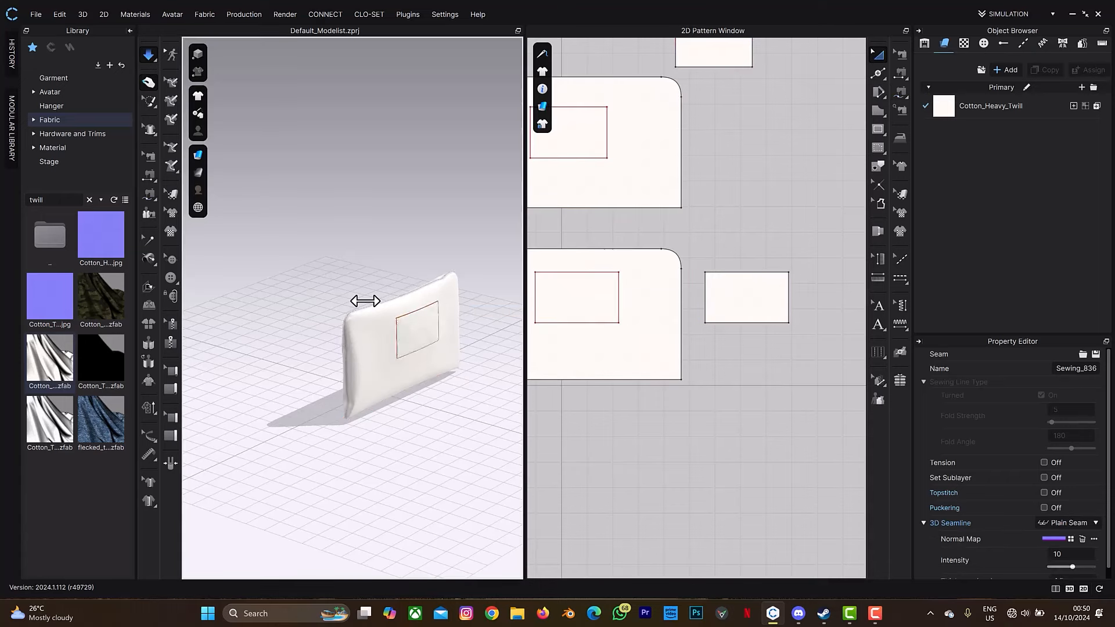
Step: Select the pouch's front and back panels together and strengthen them
key(m)
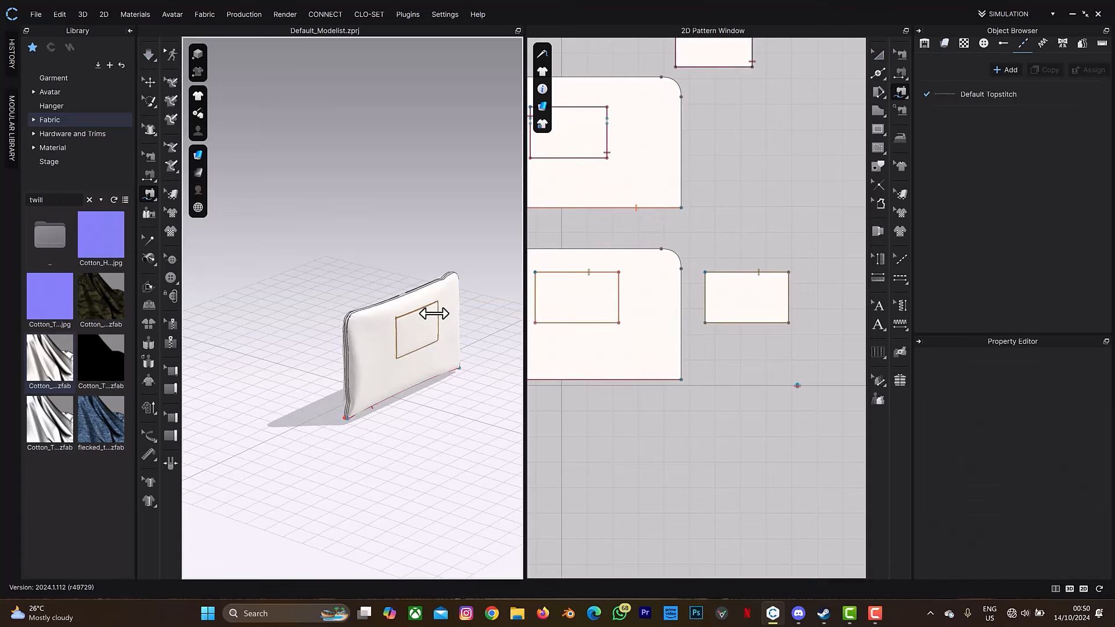
right_drag(434, 314, 428, 345)
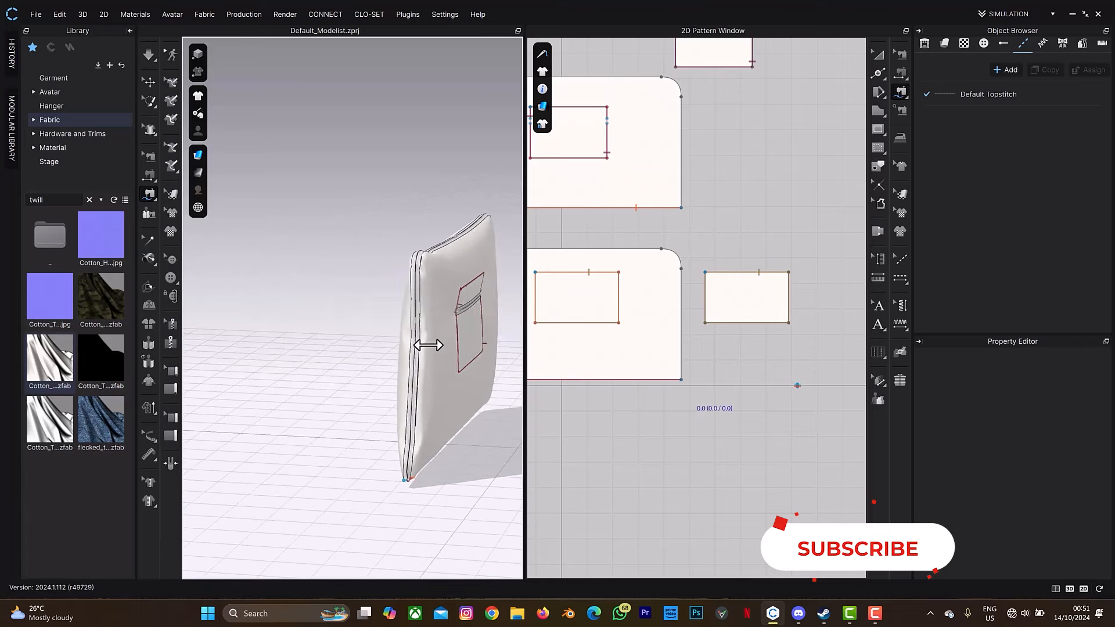
key(q)
click(433, 369)
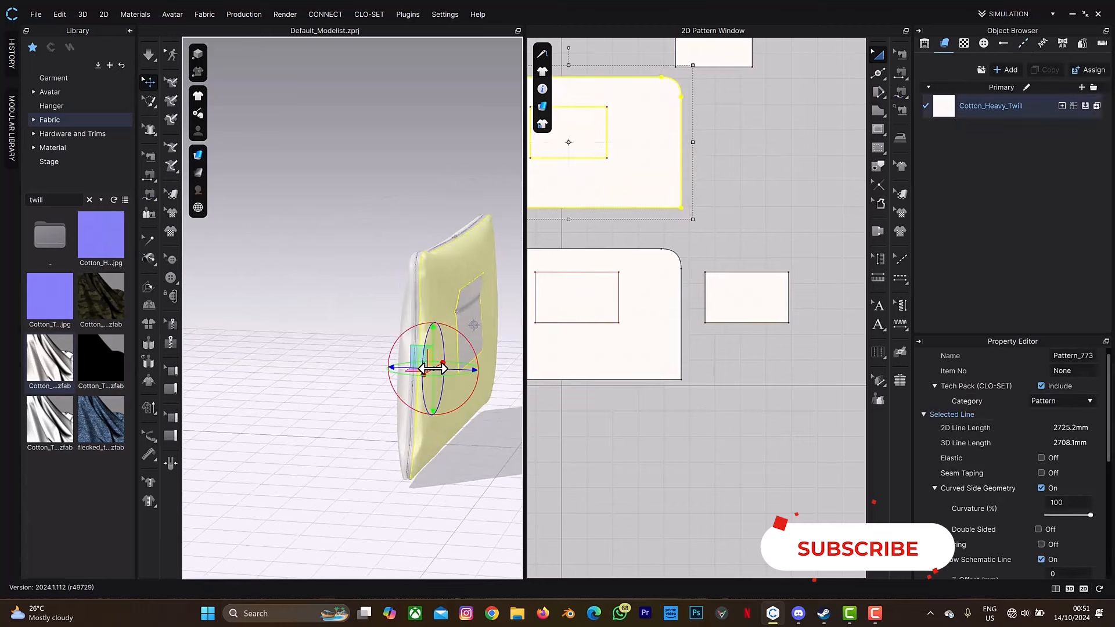
shift+click(654, 290)
key(4)
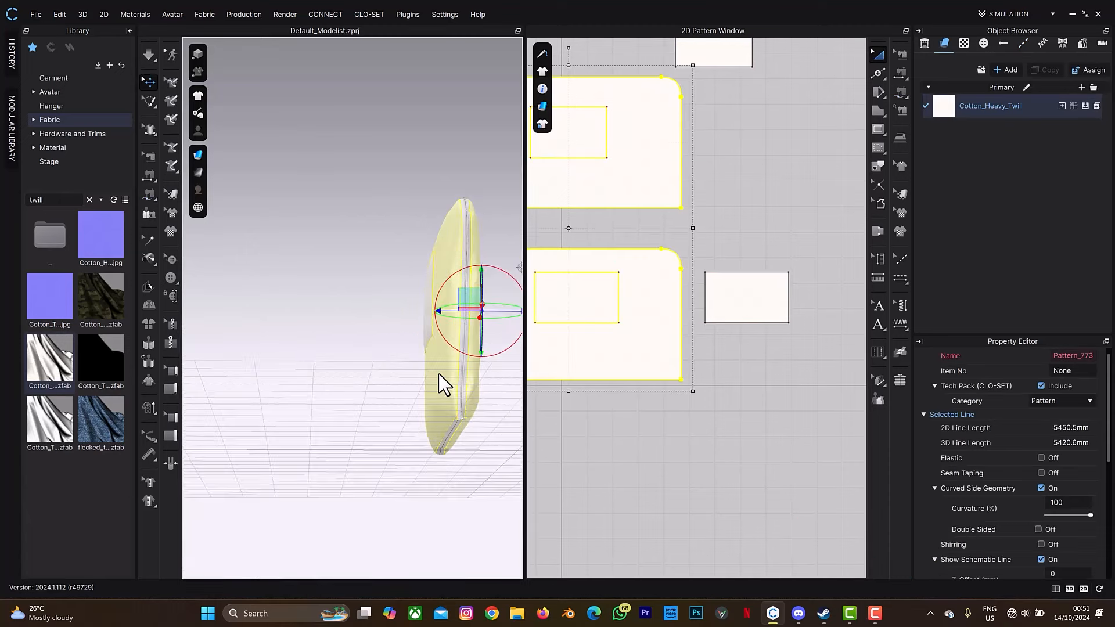
right_drag(444, 385, 476, 348)
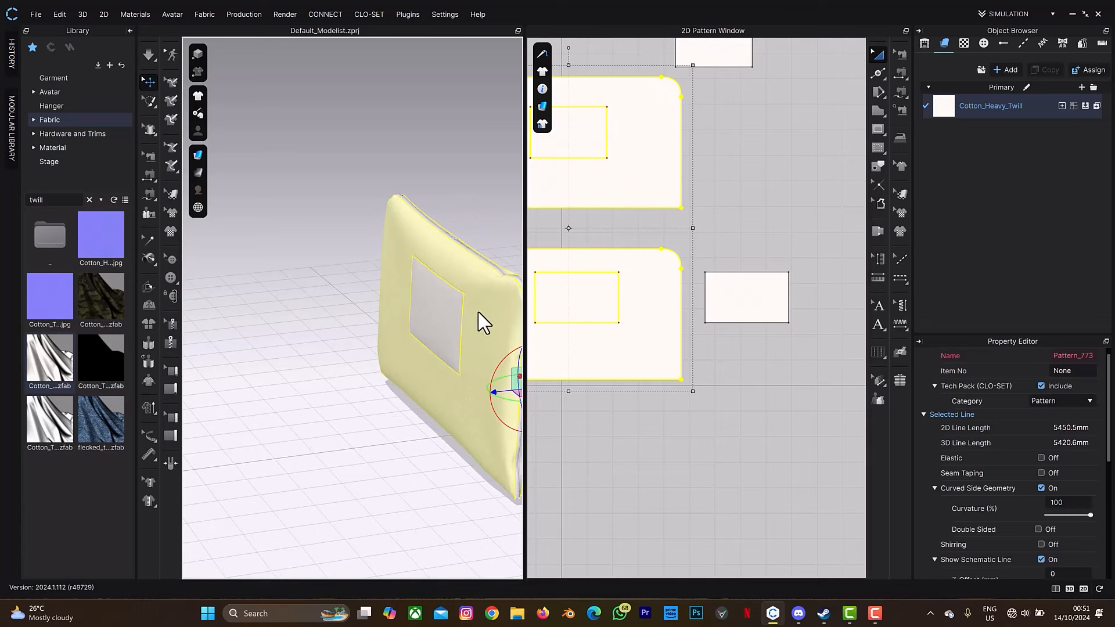
right_click(480, 321)
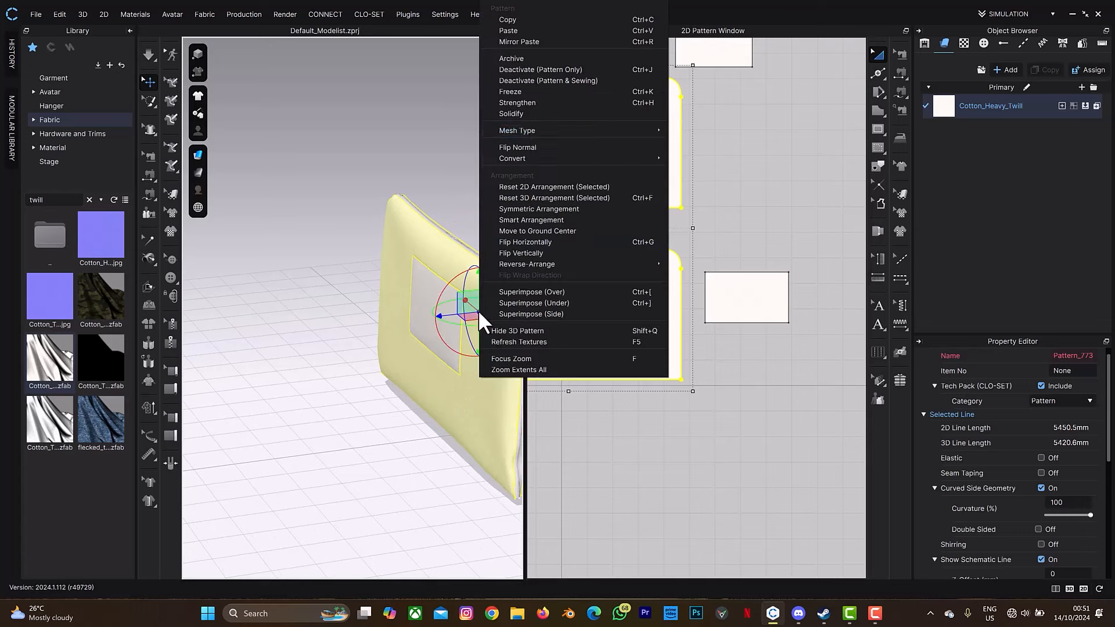
click(530, 110)
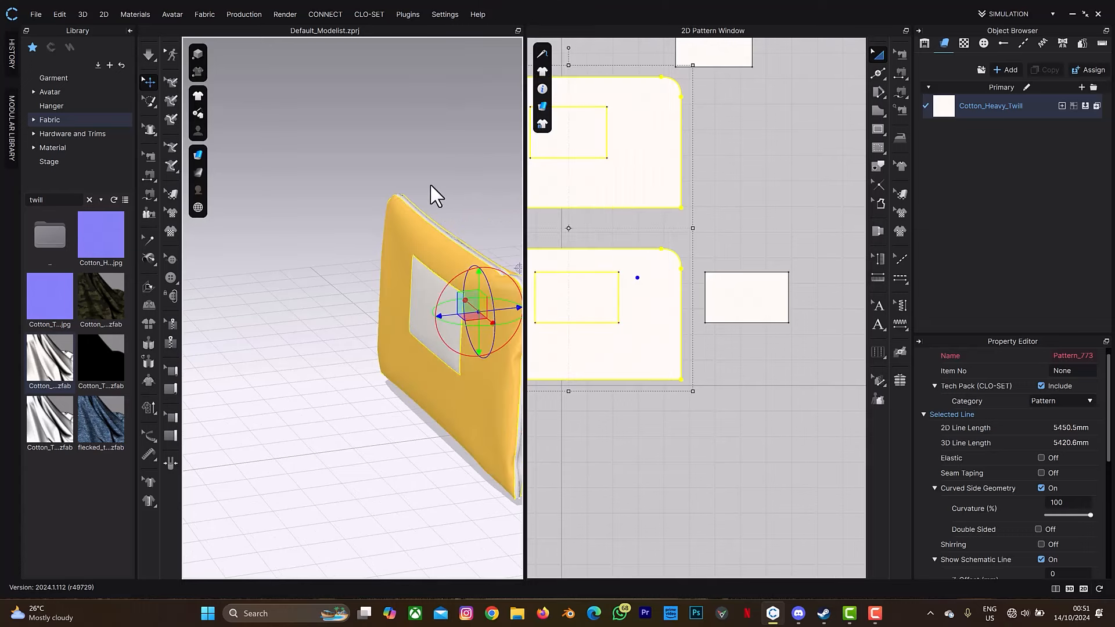
Step: Simulate the pouch with the strengthened panels, checking its zipper sides, front and back, and stop the simulation
key(space)
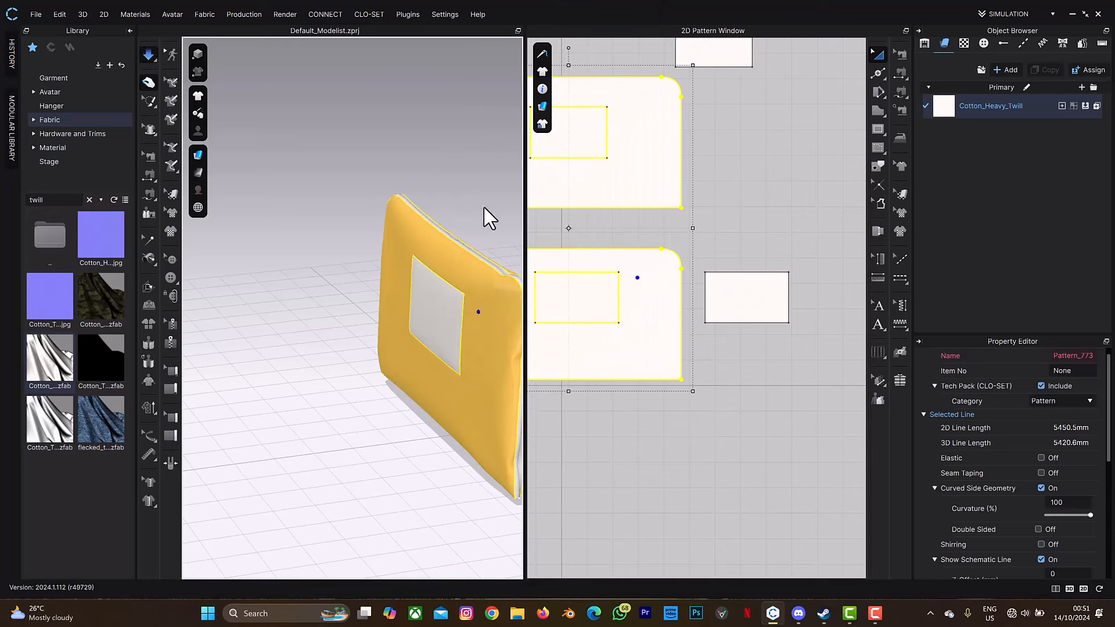
middle_drag(484, 208, 423, 179)
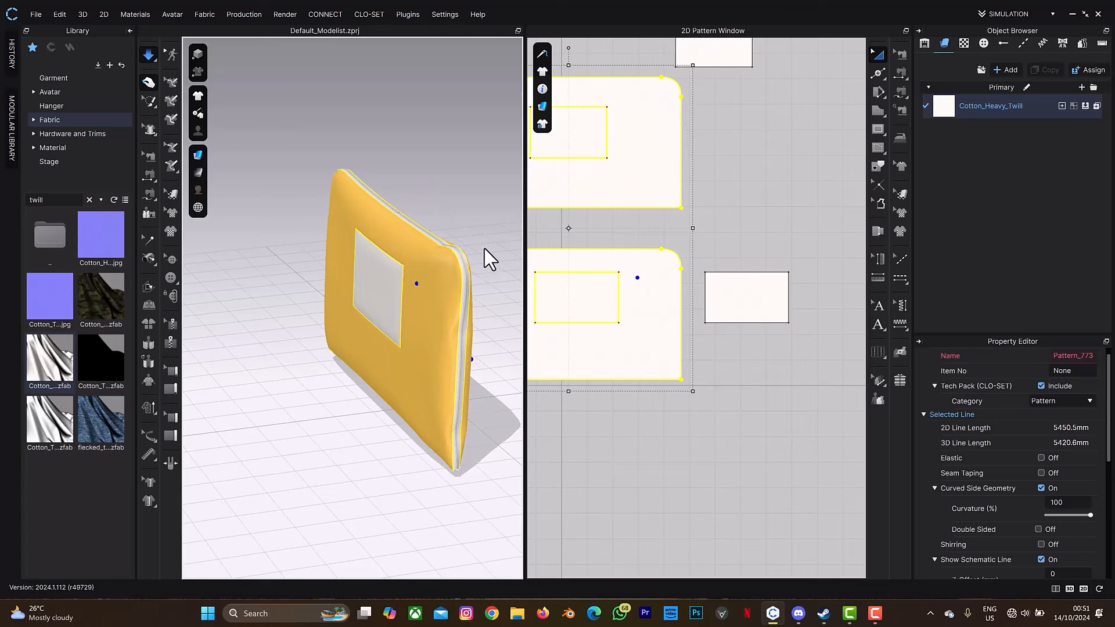
right_drag(487, 279, 455, 257)
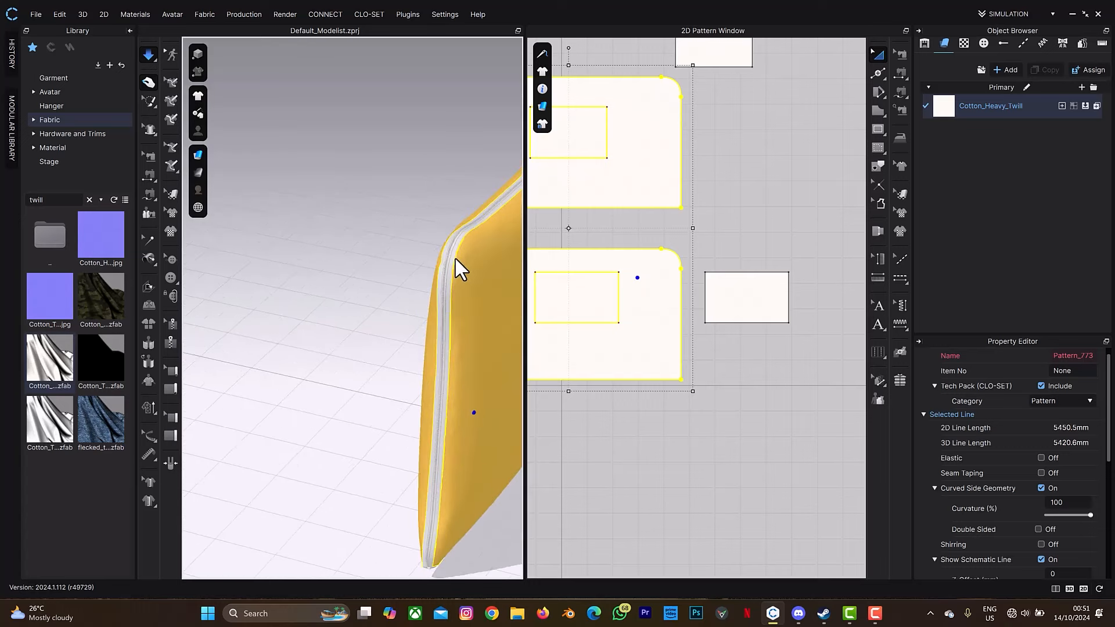
right_drag(492, 309, 325, 212)
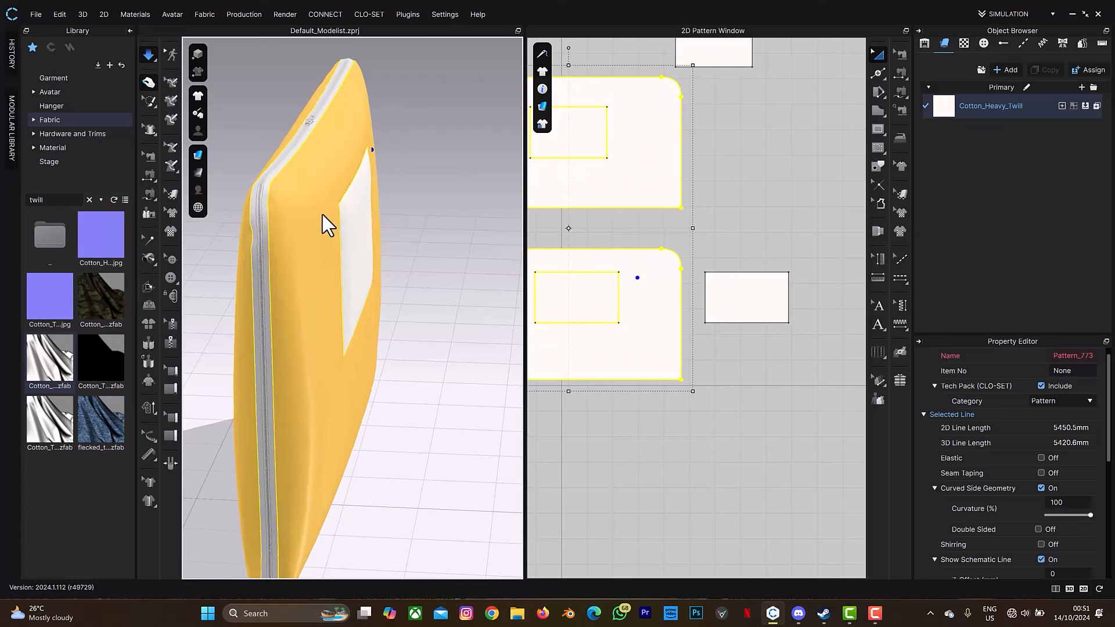
right_drag(301, 216, 389, 227)
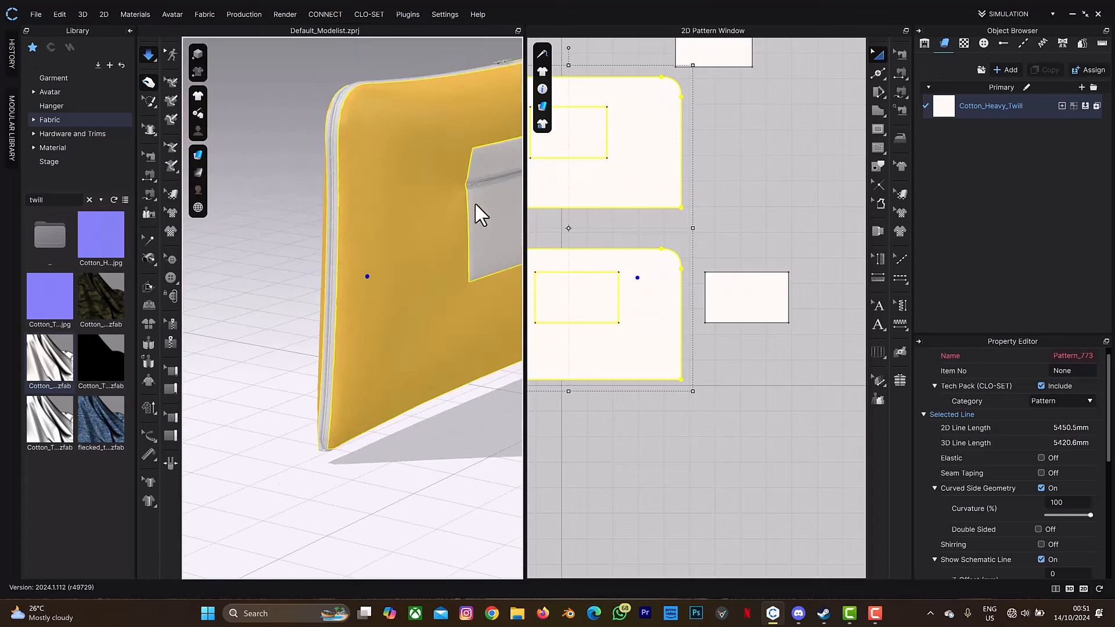
middle_drag(423, 154, 357, 148)
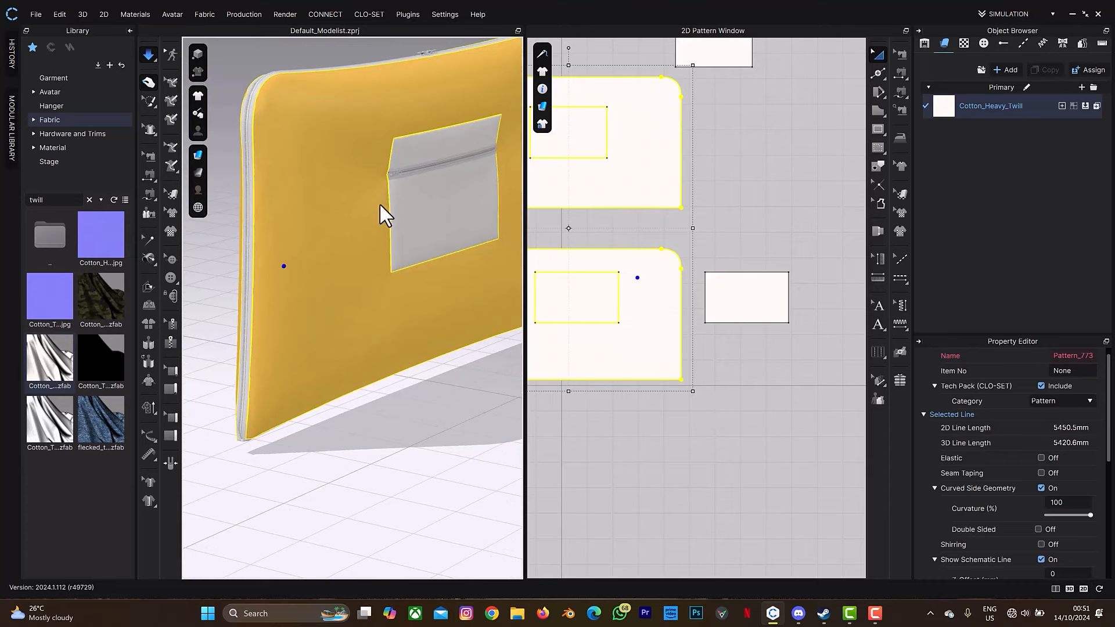
key(space)
right_drag(416, 169, 328, 180)
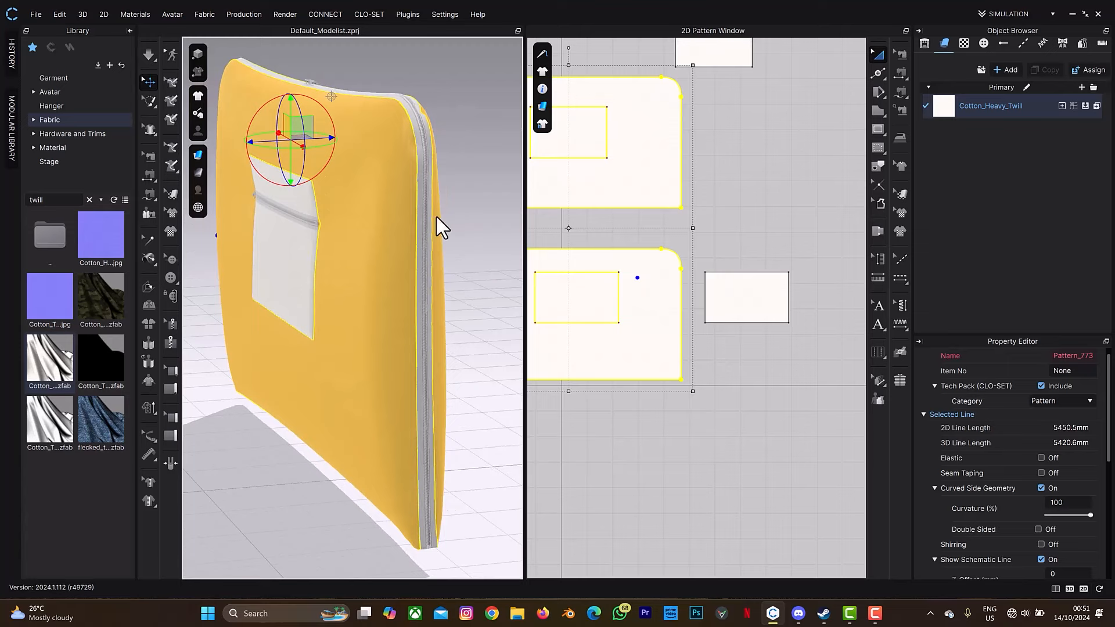
right_drag(441, 224, 525, 205)
Step: Add the pngwing.com heart image as a 250 mm wide graphic on the back patch, centred on the piece
click(385, 239)
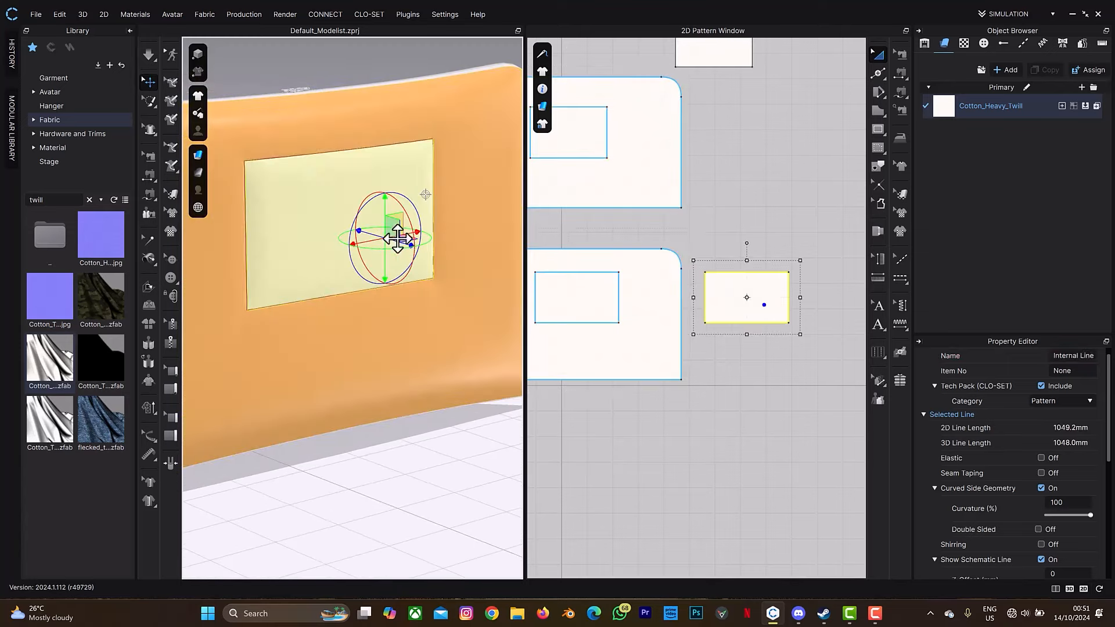
click(897, 233)
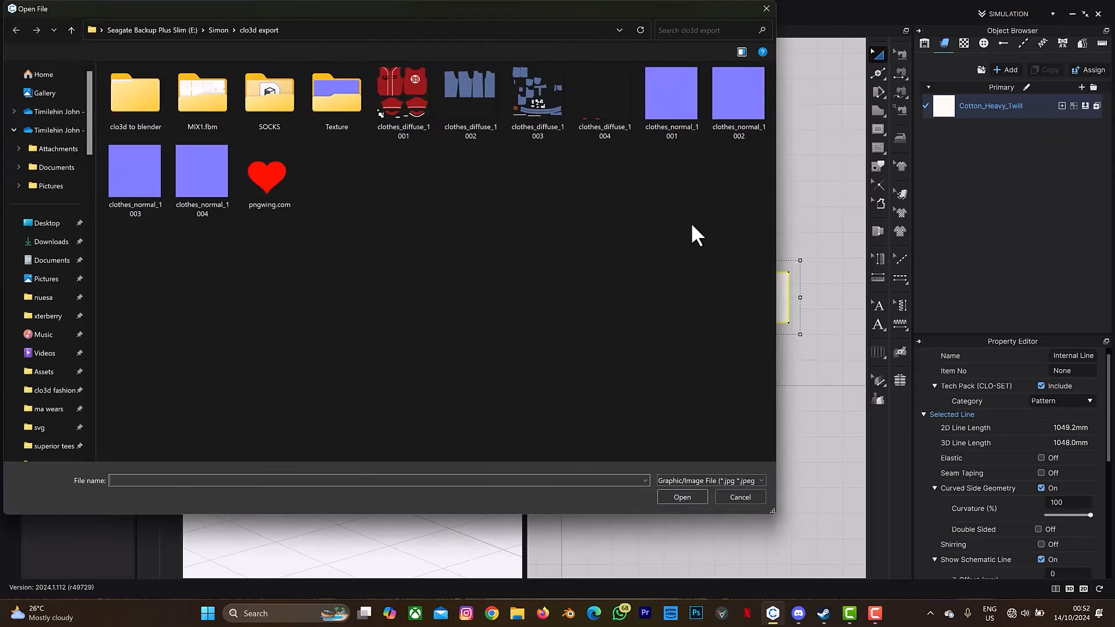
click(274, 182)
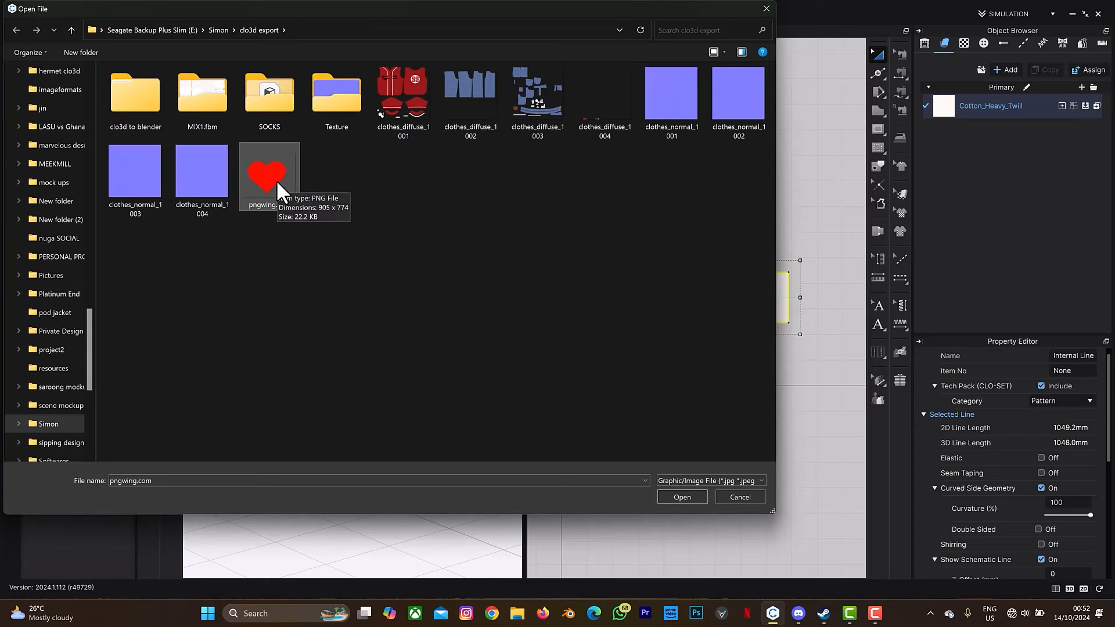
click(692, 498)
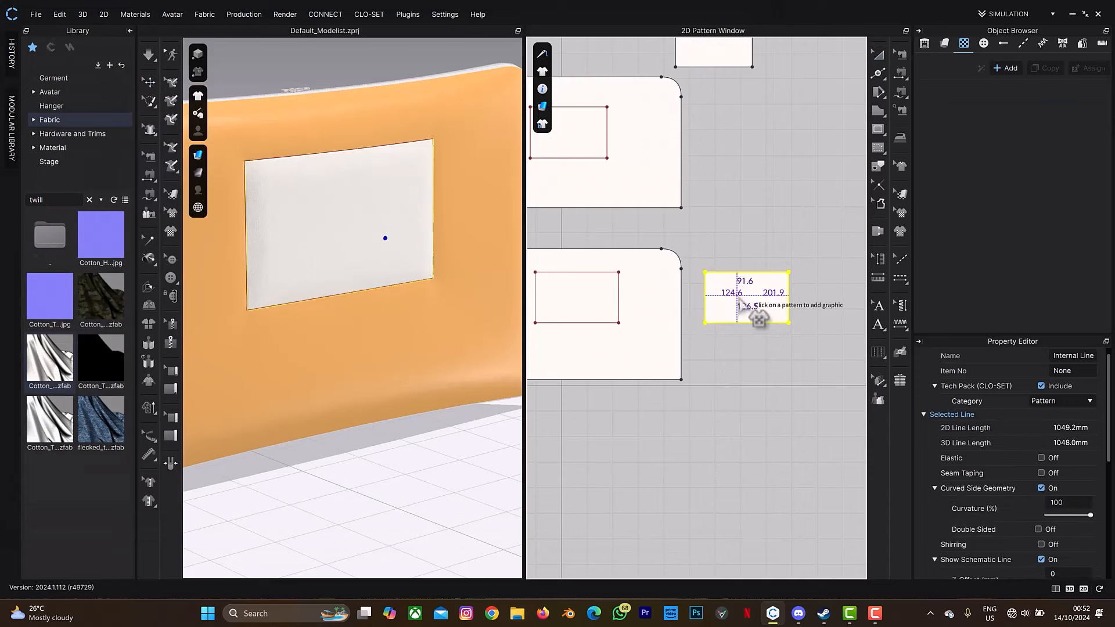
click(740, 299)
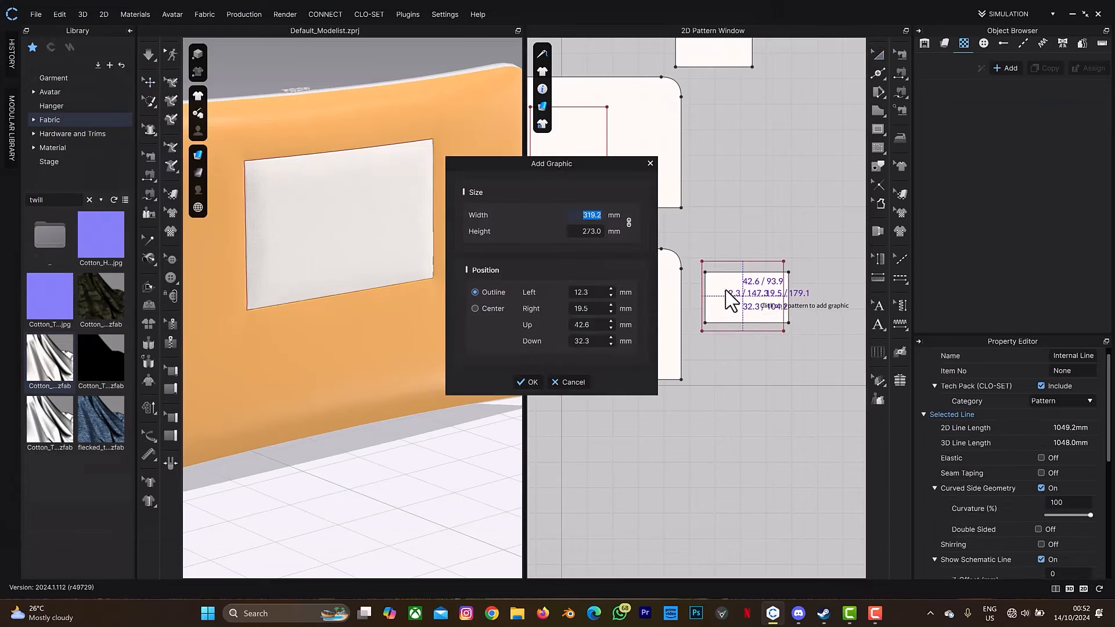
text(300)
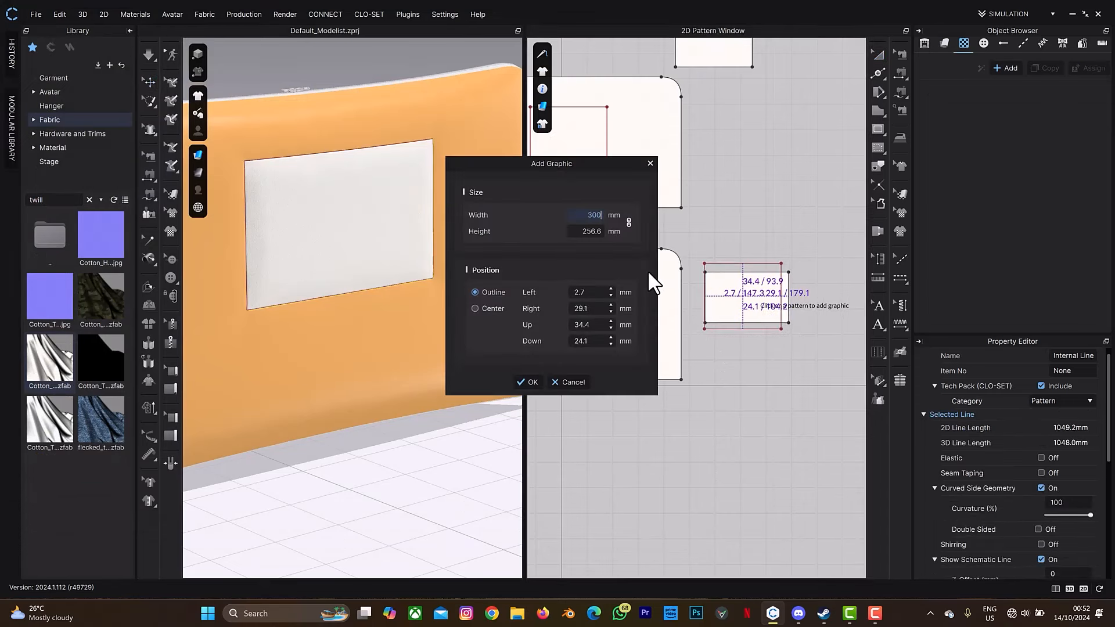
text(250)
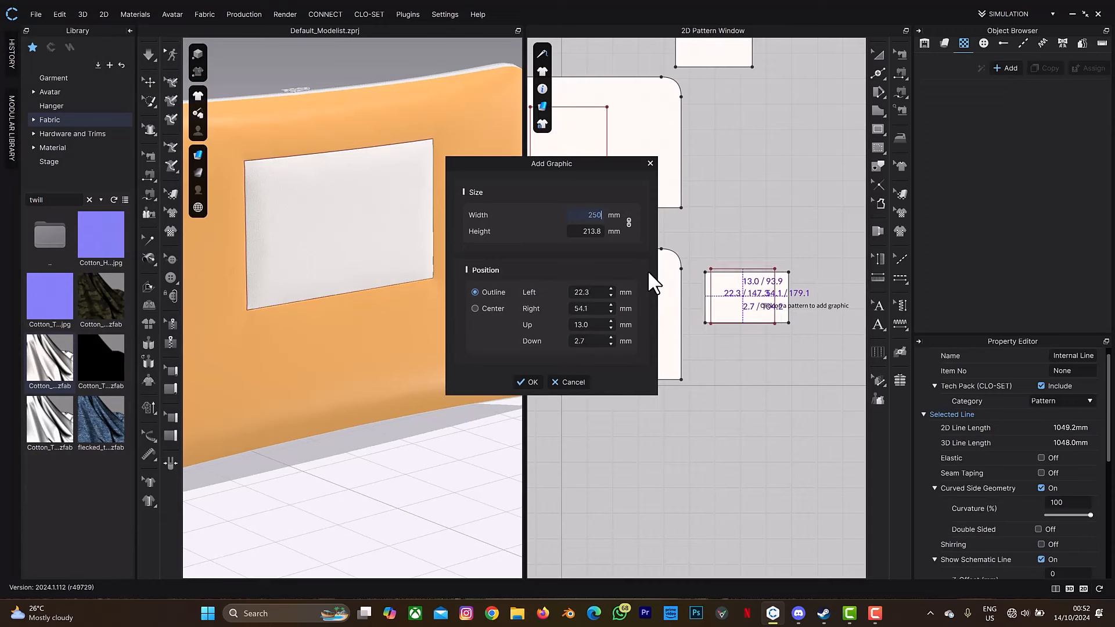
click(530, 378)
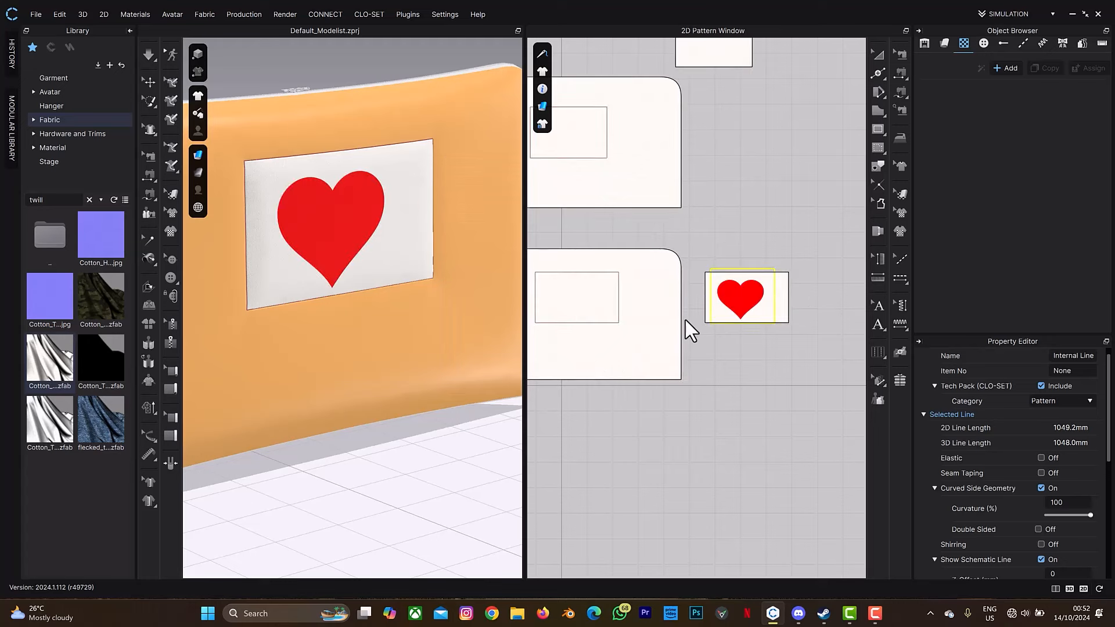
scroll(758, 298, down, 4)
drag(718, 301, 732, 298)
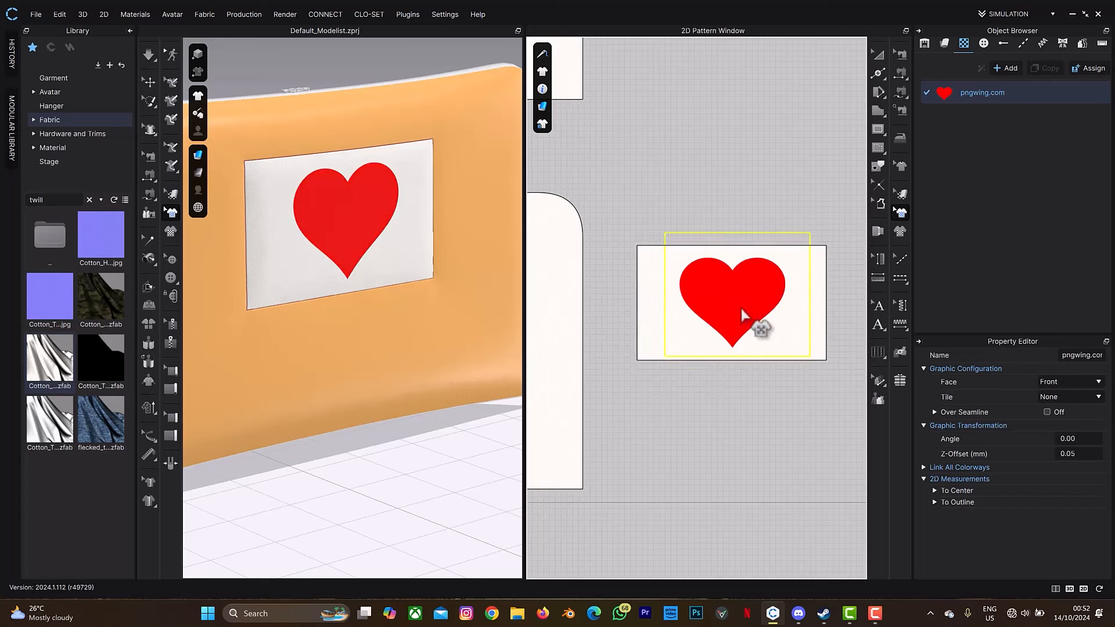
Step: Trace the heart graphic as an internal shape on the patch and delete the graphic
right_click(741, 314)
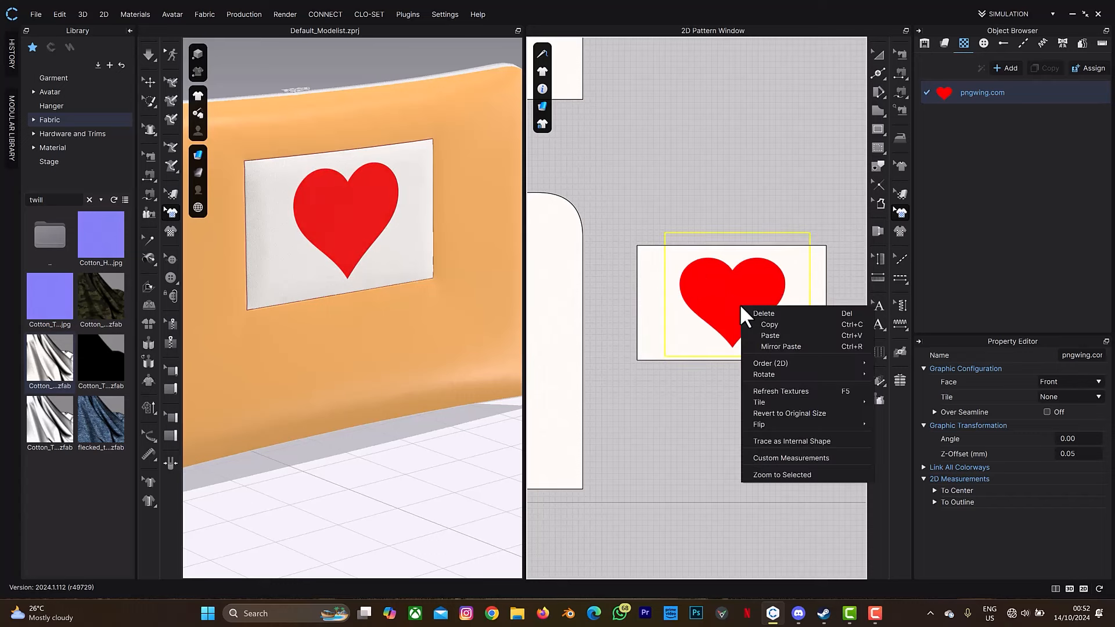
click(792, 441)
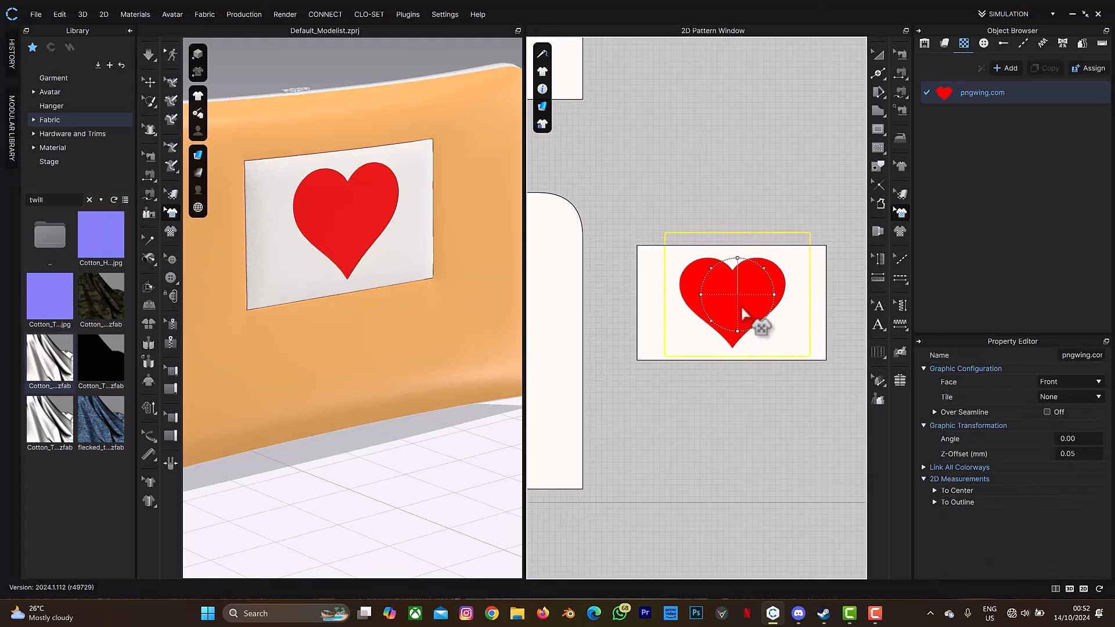
key(Delete)
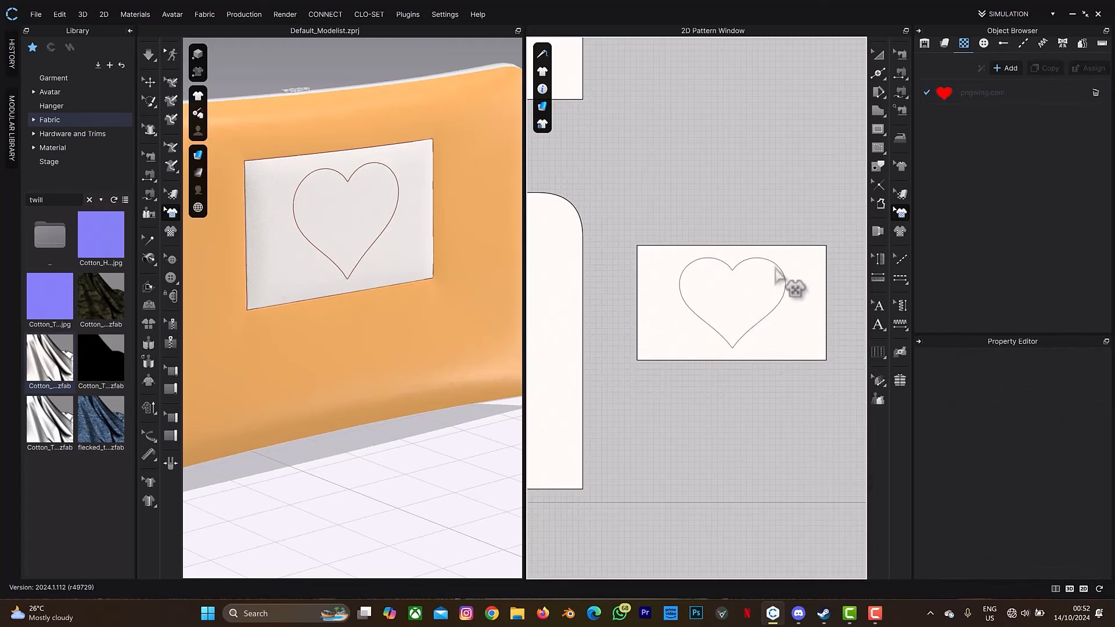
Step: Cut and sew the patch along the heart outline, and place the heart piece above the patch in the 2D pattern
key(a)
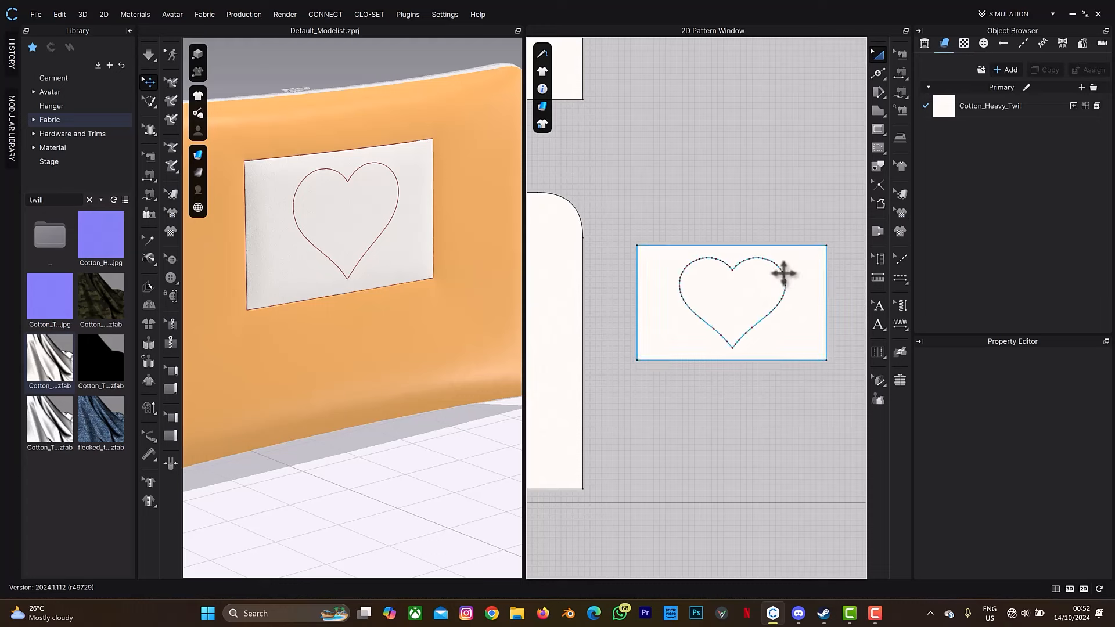
click(784, 274)
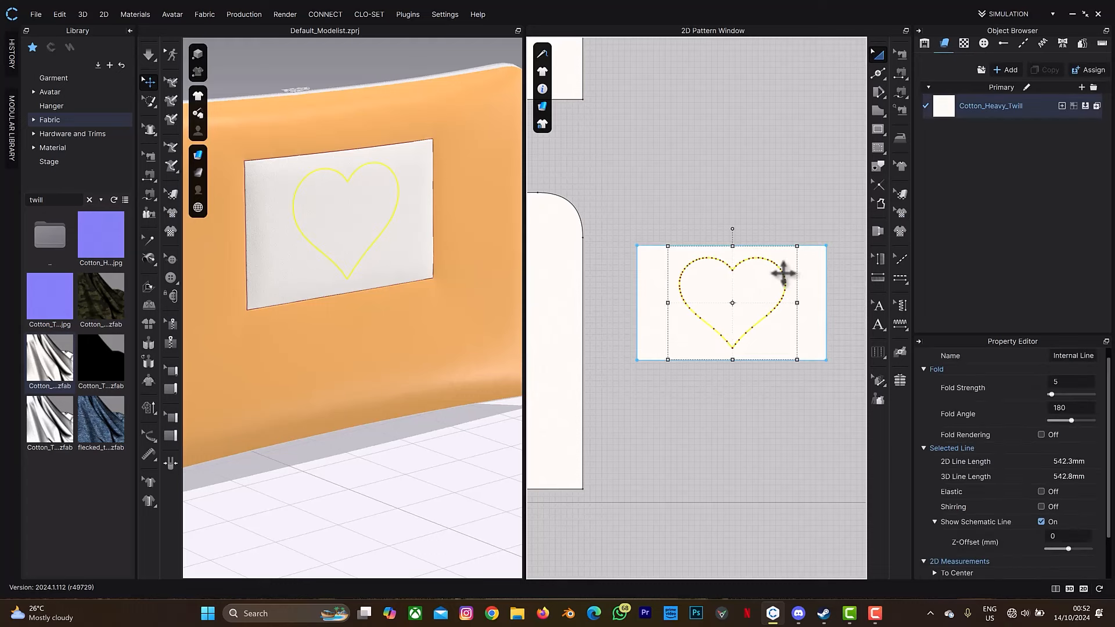
right_click(784, 274)
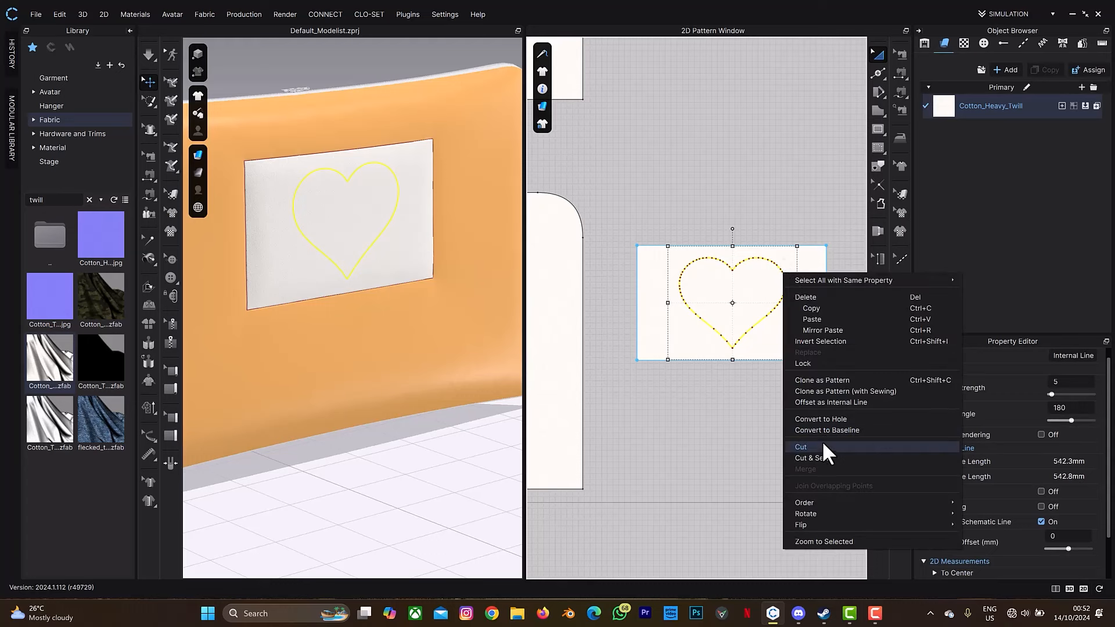
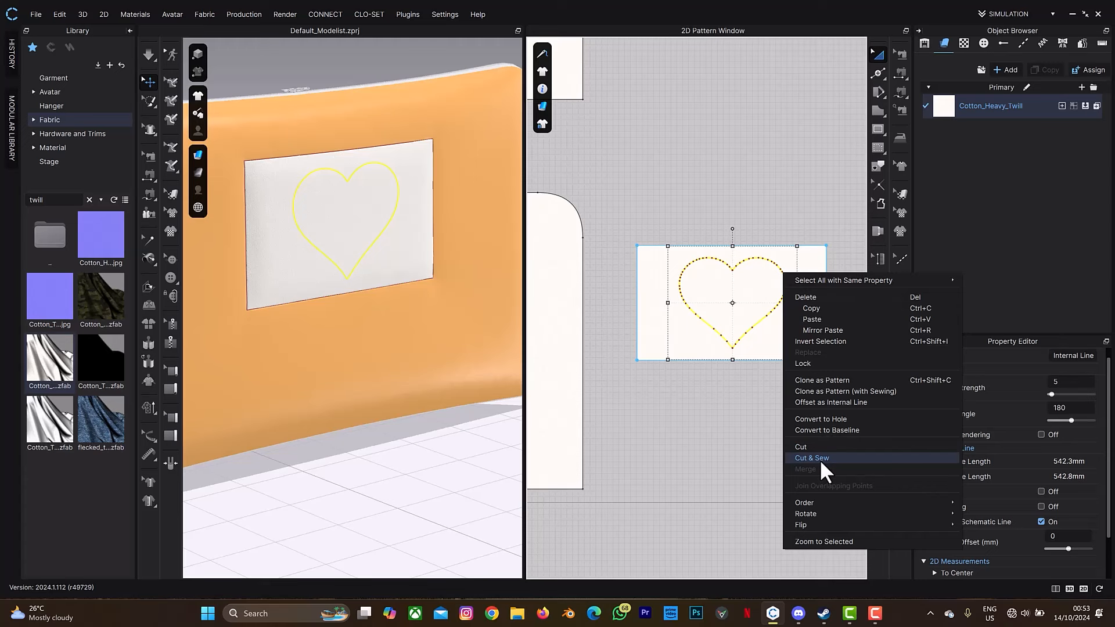
click(812, 458)
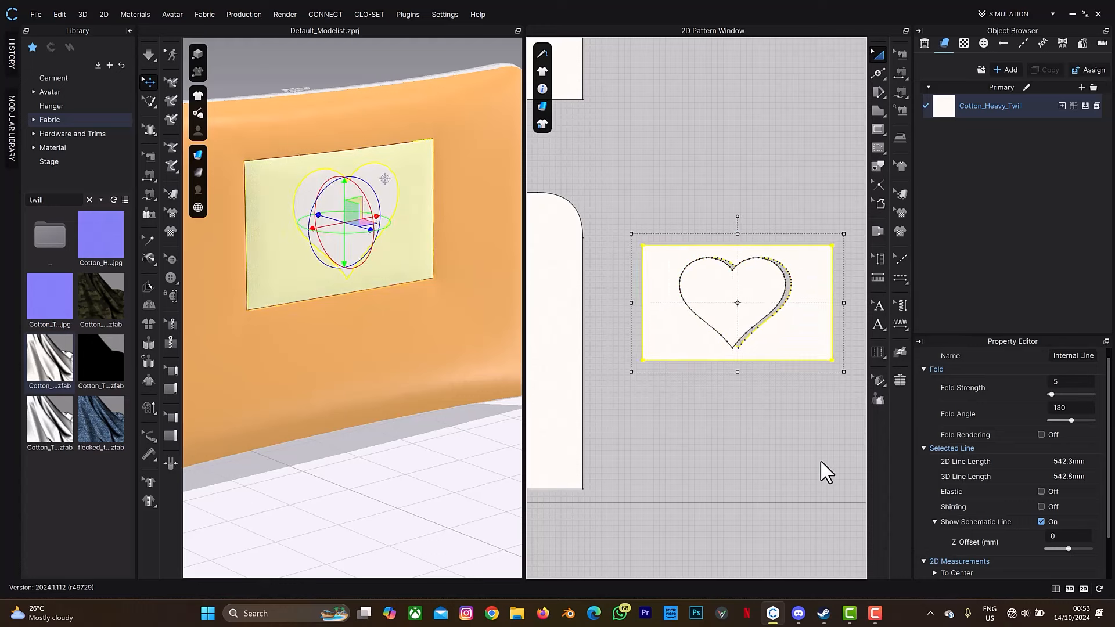
right_click(754, 307)
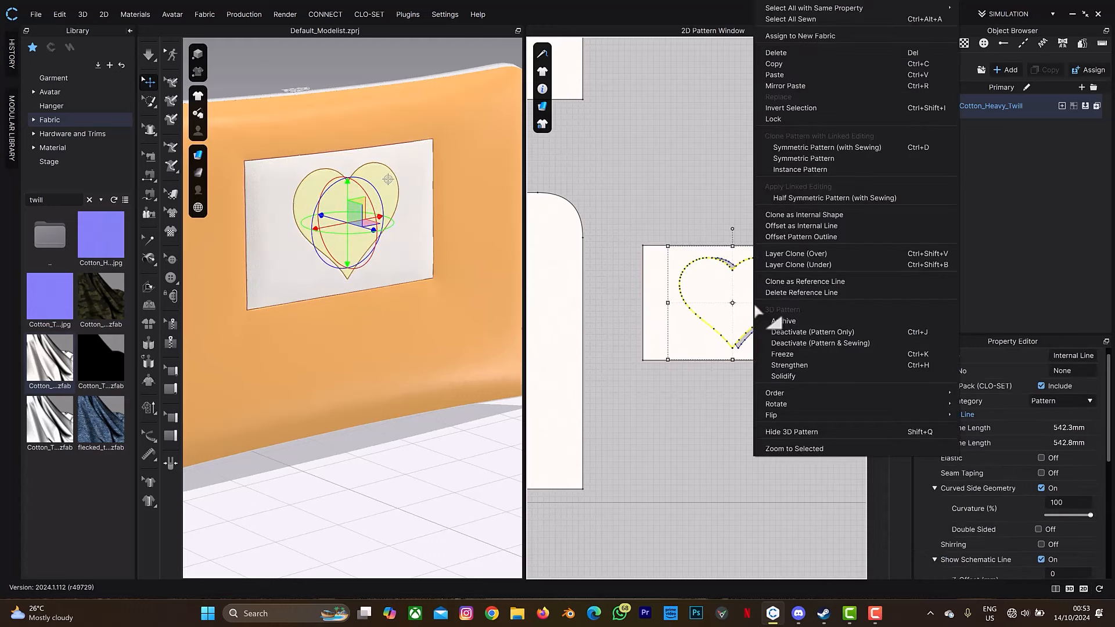
click(800, 262)
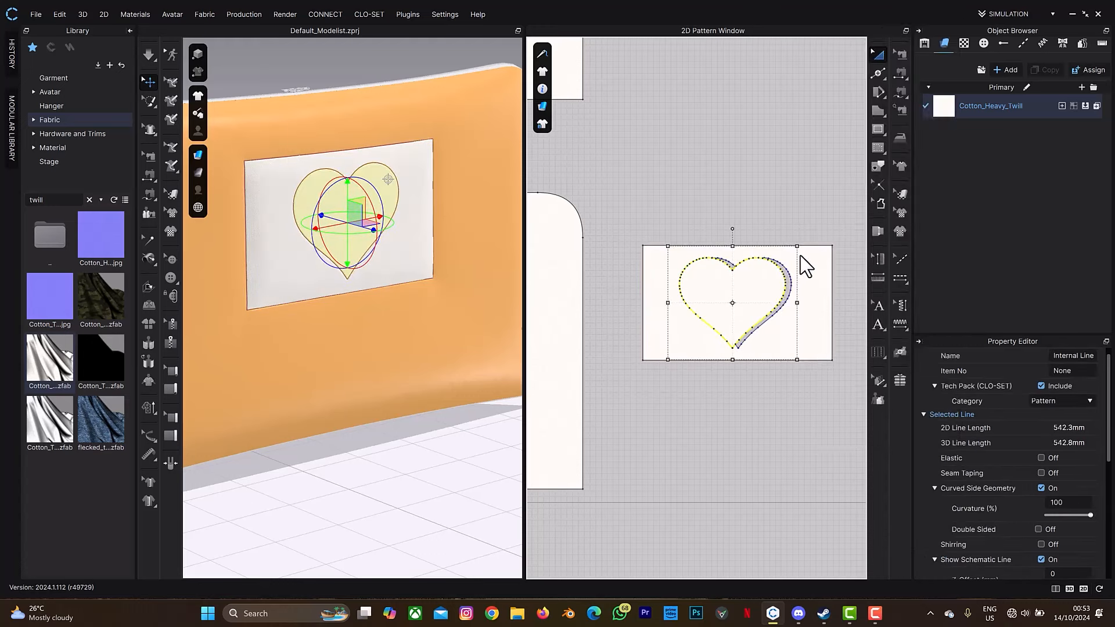
click(750, 160)
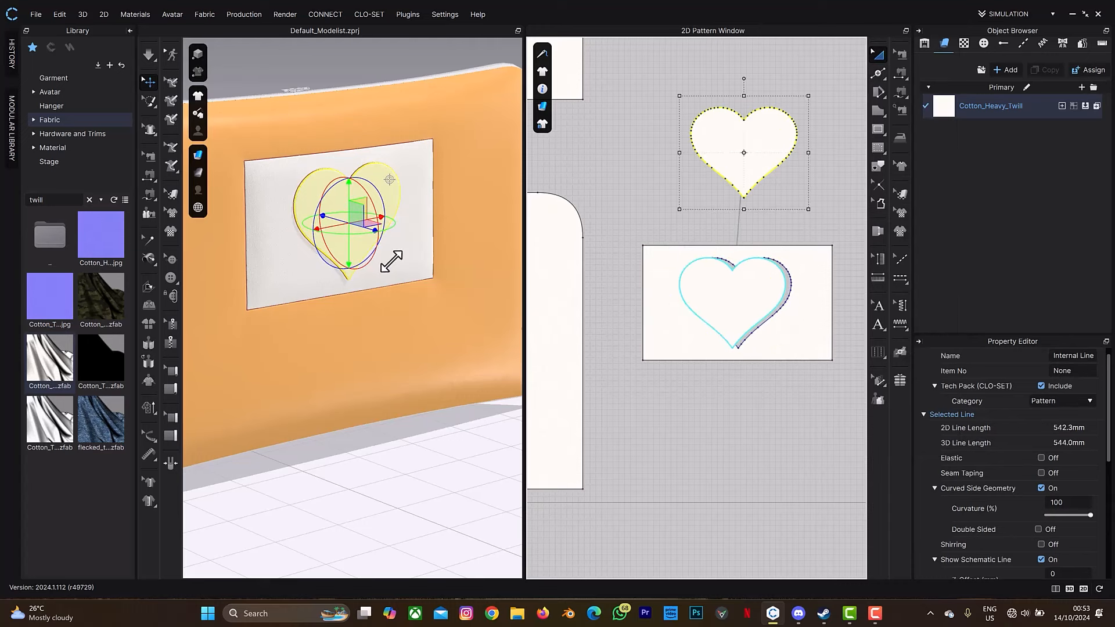
Step: Simulate the pouch to settle the sewn heart piece into the patch opening, and stop the simulation
key(space)
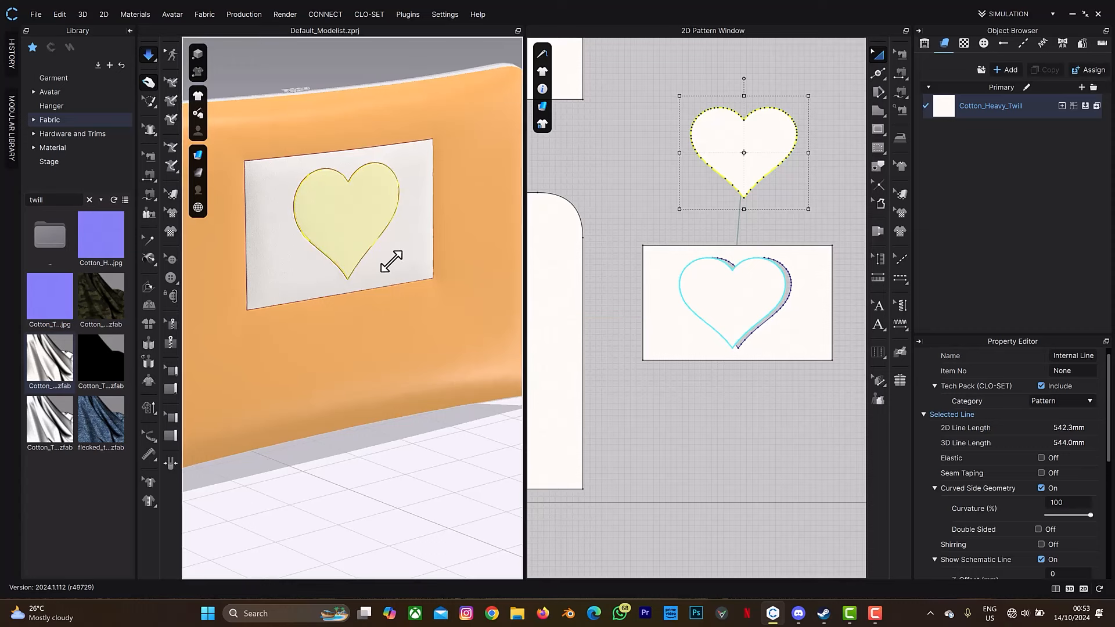
scroll(367, 201, up, 5)
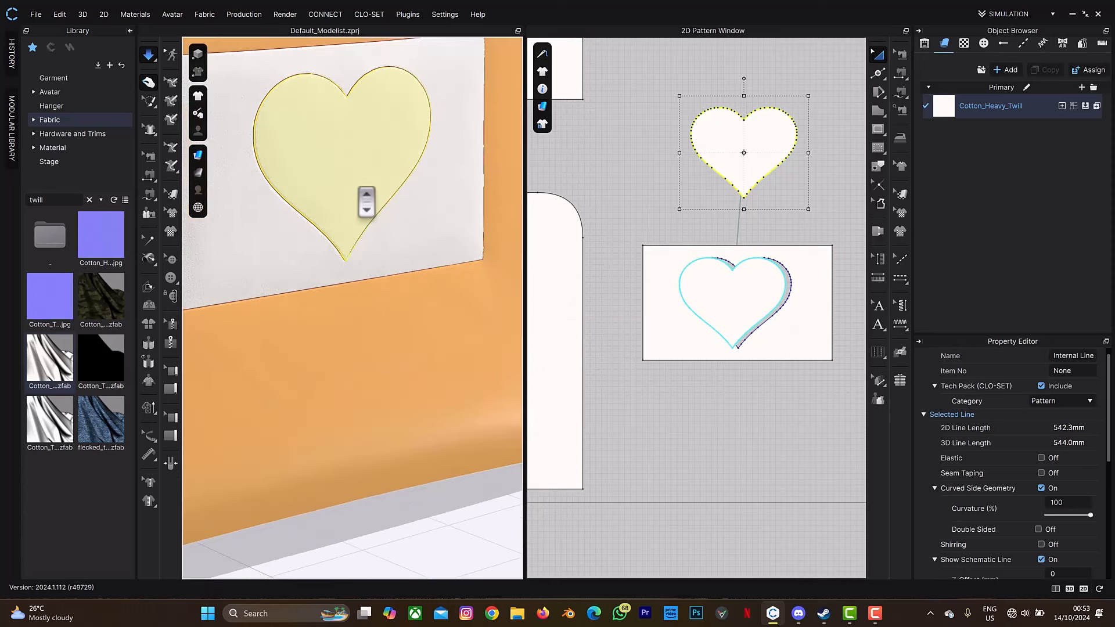
key(space)
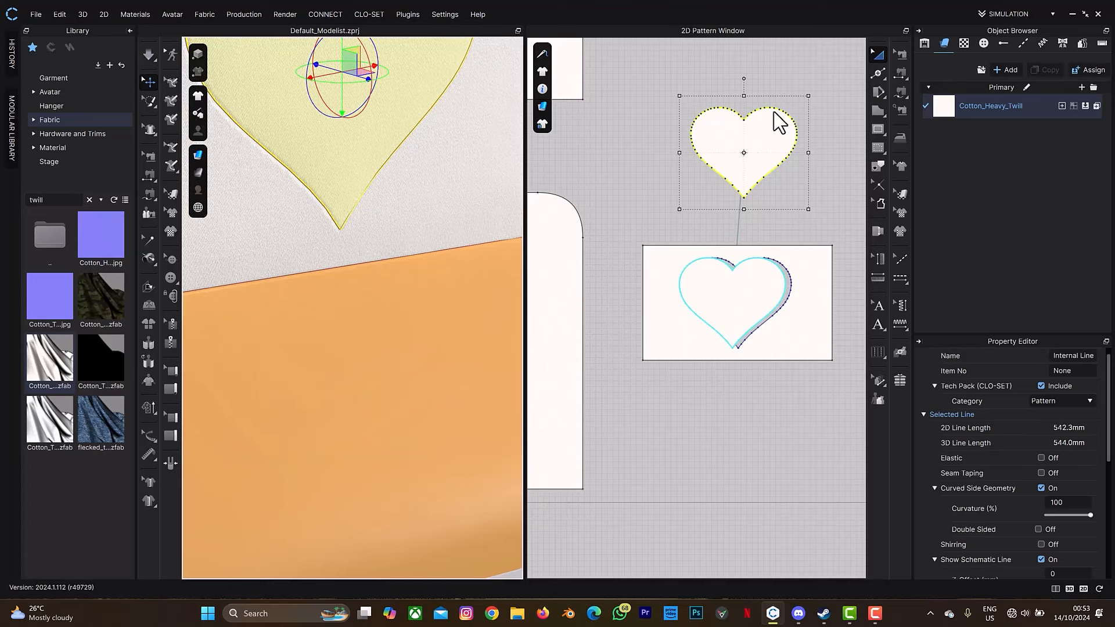
Step: Add a new fabric to the project and select the heart piece to assign it to
middle_drag(438, 213, 442, 235)
scroll(443, 235, down, 5)
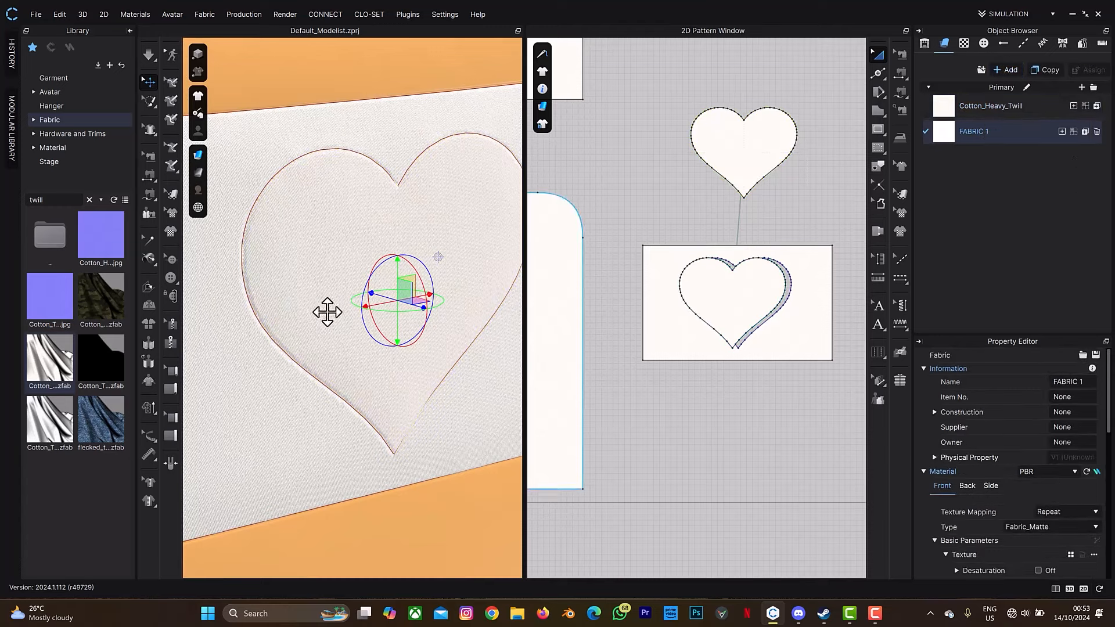
click(751, 155)
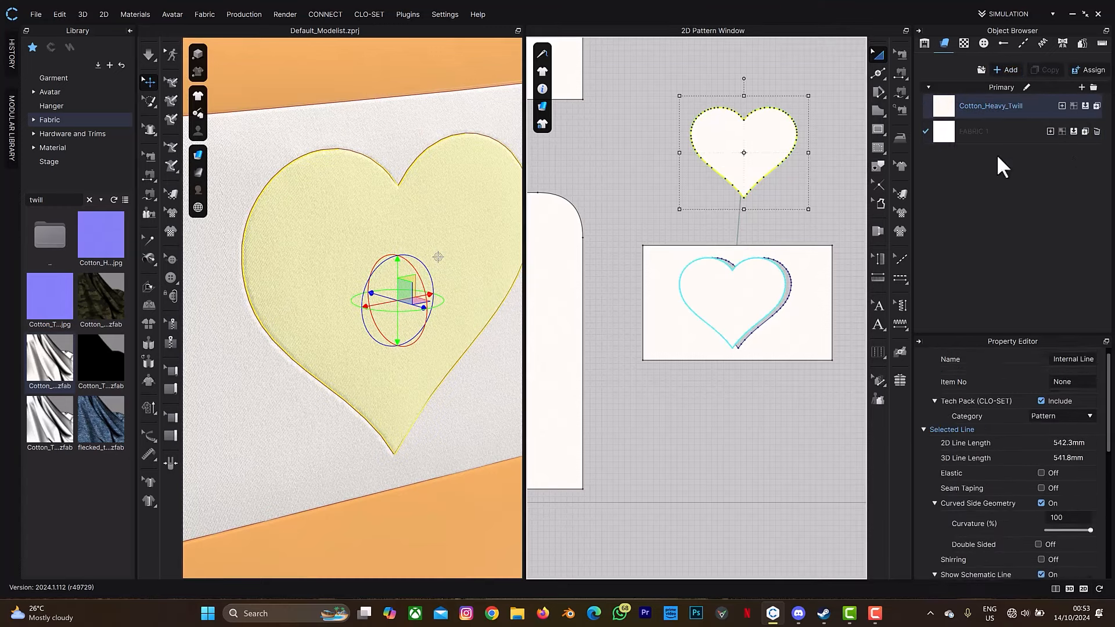
Step: Assign FABRIC 1 to the selected heart pattern piece
click(1074, 130)
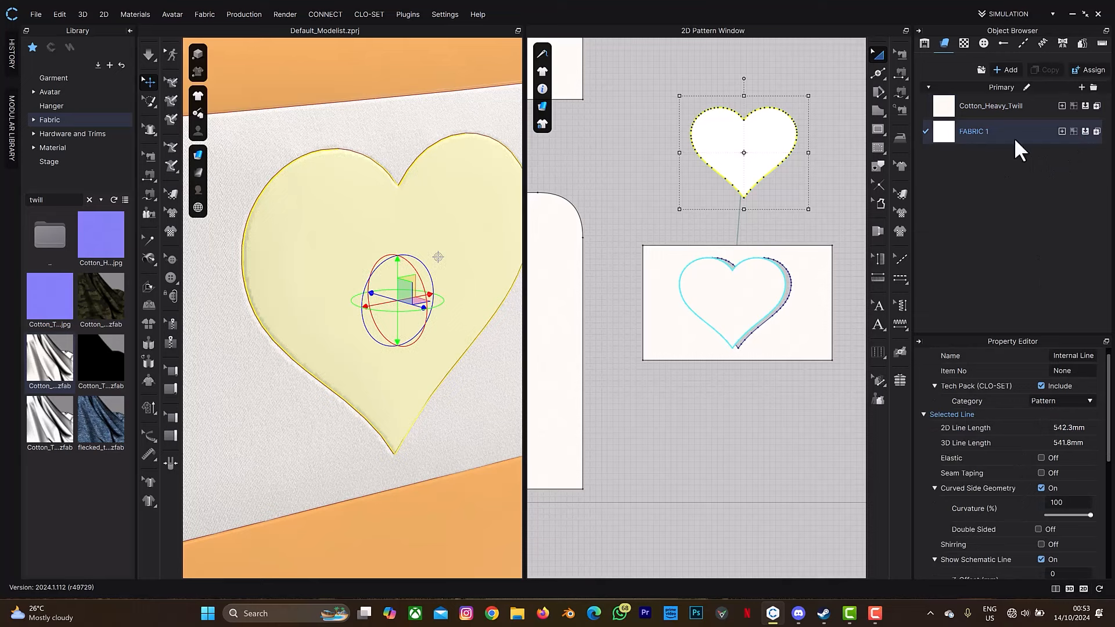
click(995, 128)
click(300, 274)
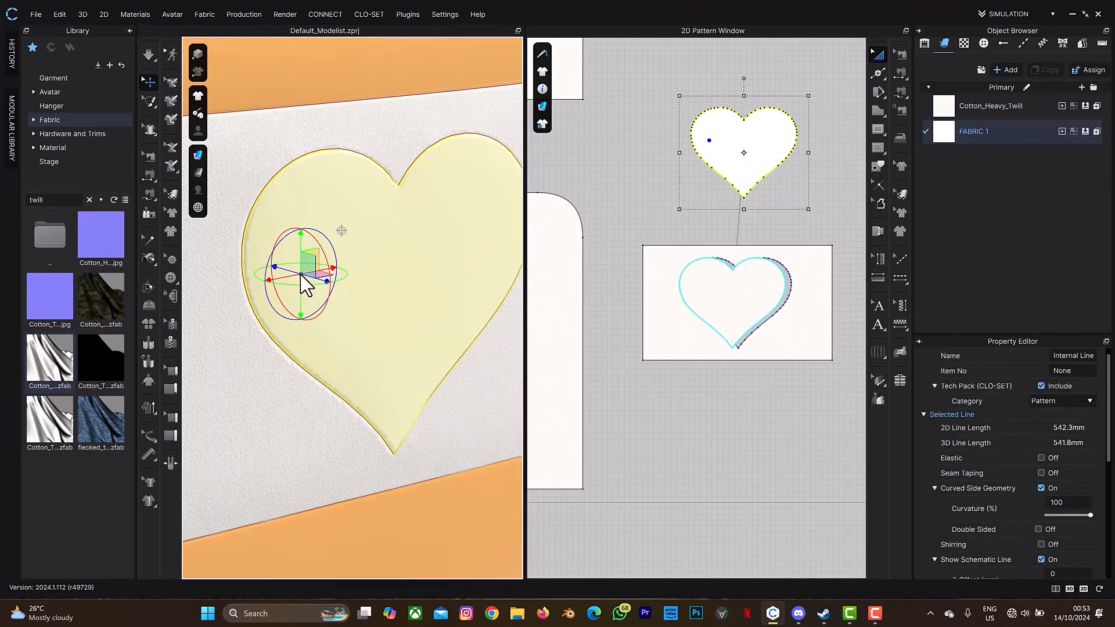
Step: Look through the heart pattern's line, simulation and fabric properties
scroll(1030, 491, down, 3)
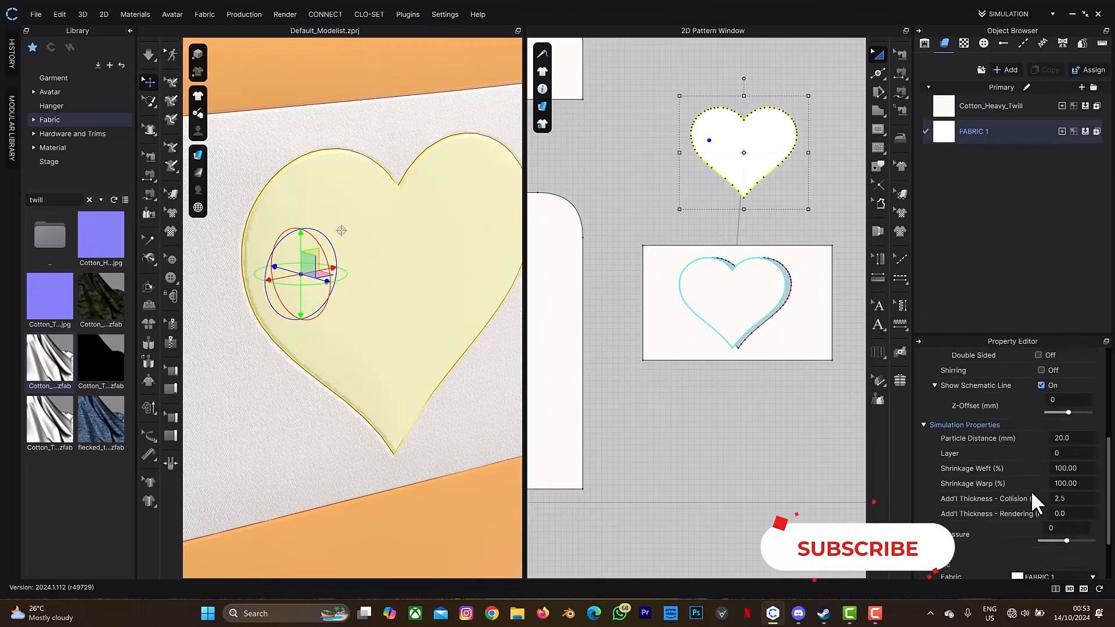
scroll(1029, 490, down, 1)
scroll(1033, 482, up, 5)
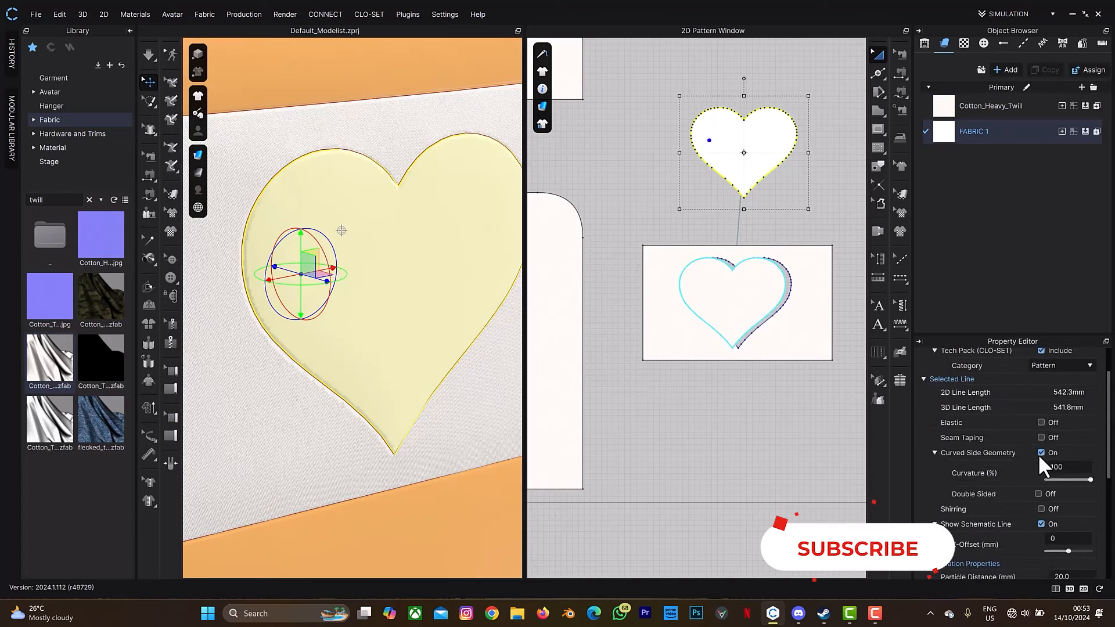
scroll(1051, 438, up, 2)
scroll(1026, 463, down, 7)
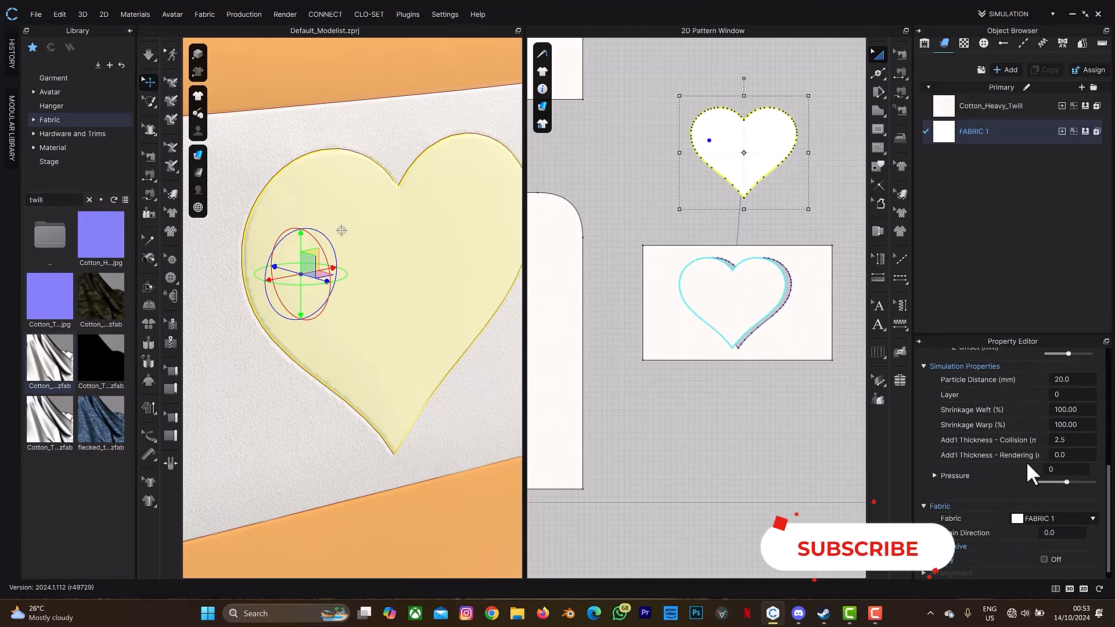
click(773, 173)
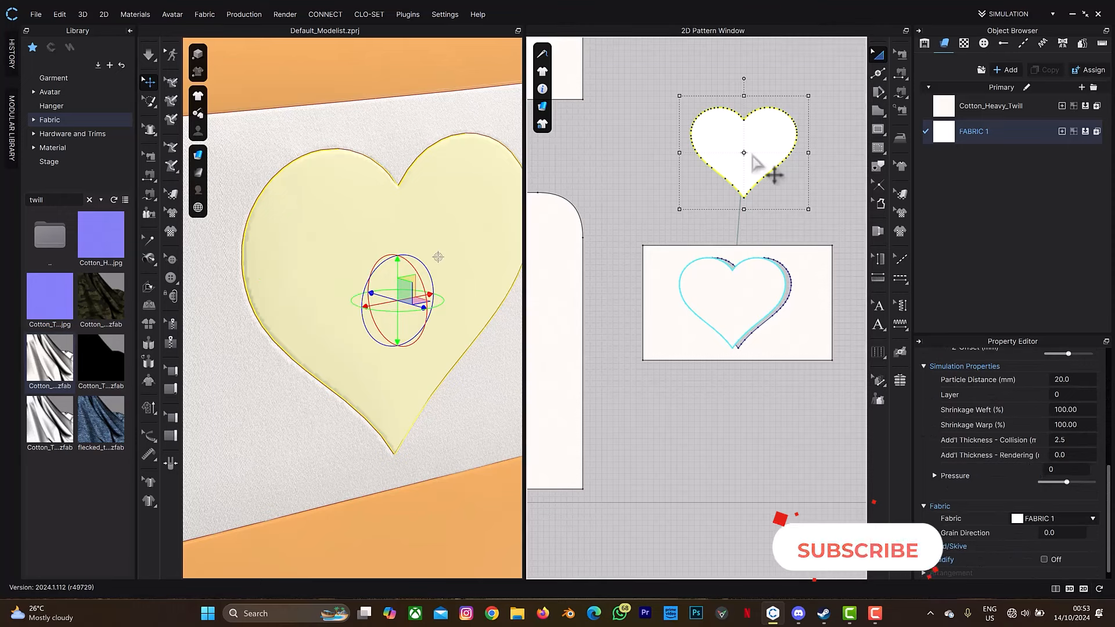
scroll(987, 383, up, 8)
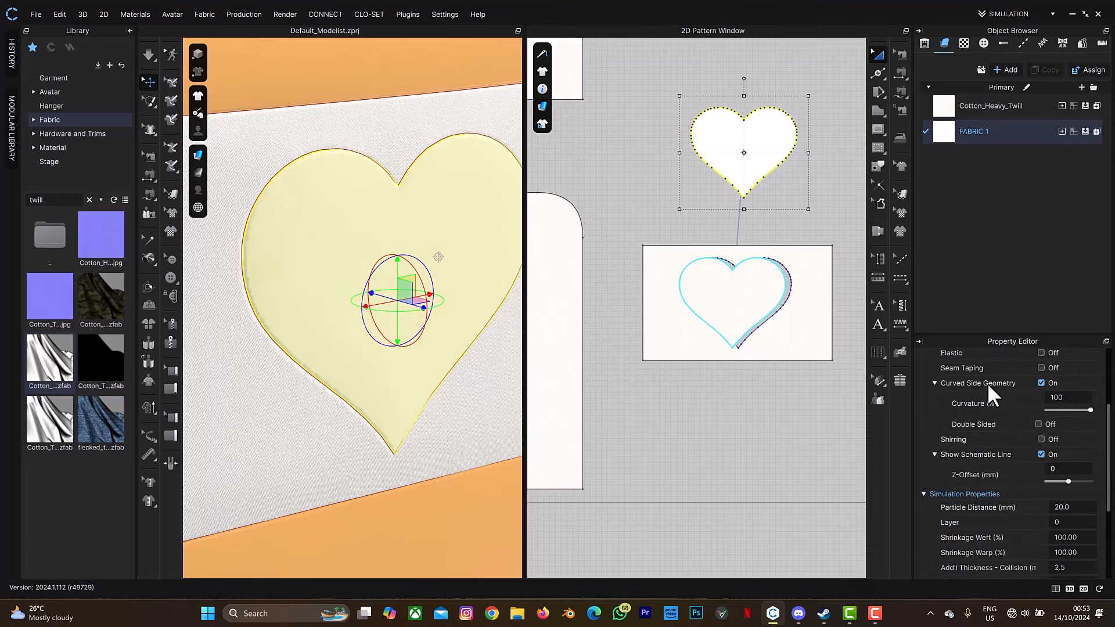
Step: Change the material type of FABRIC 1 to Knitwear
click(999, 132)
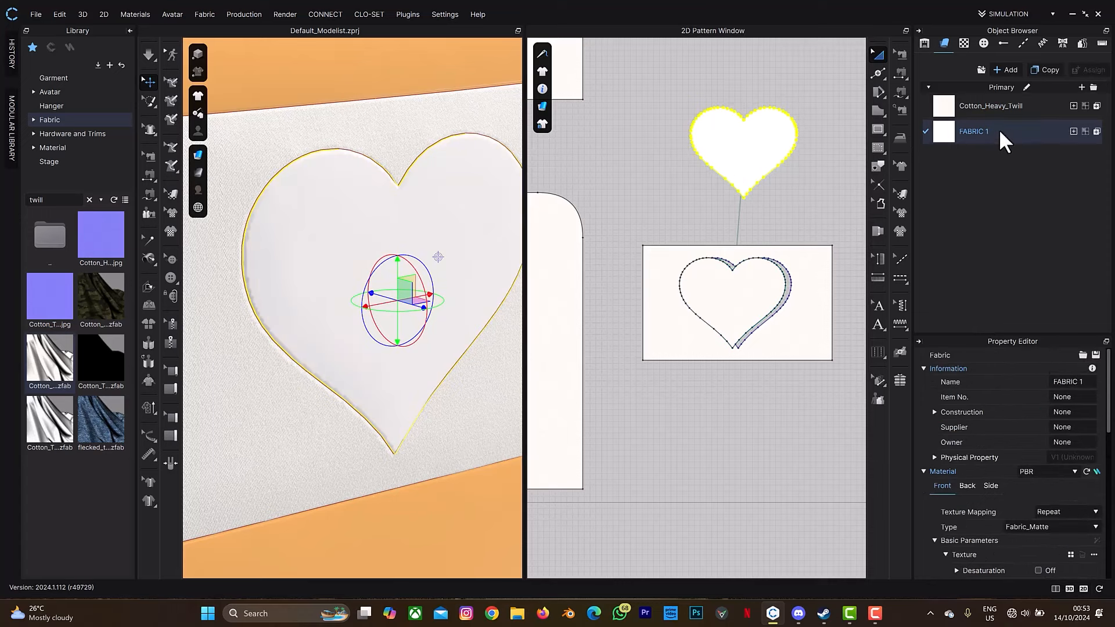
click(1031, 525)
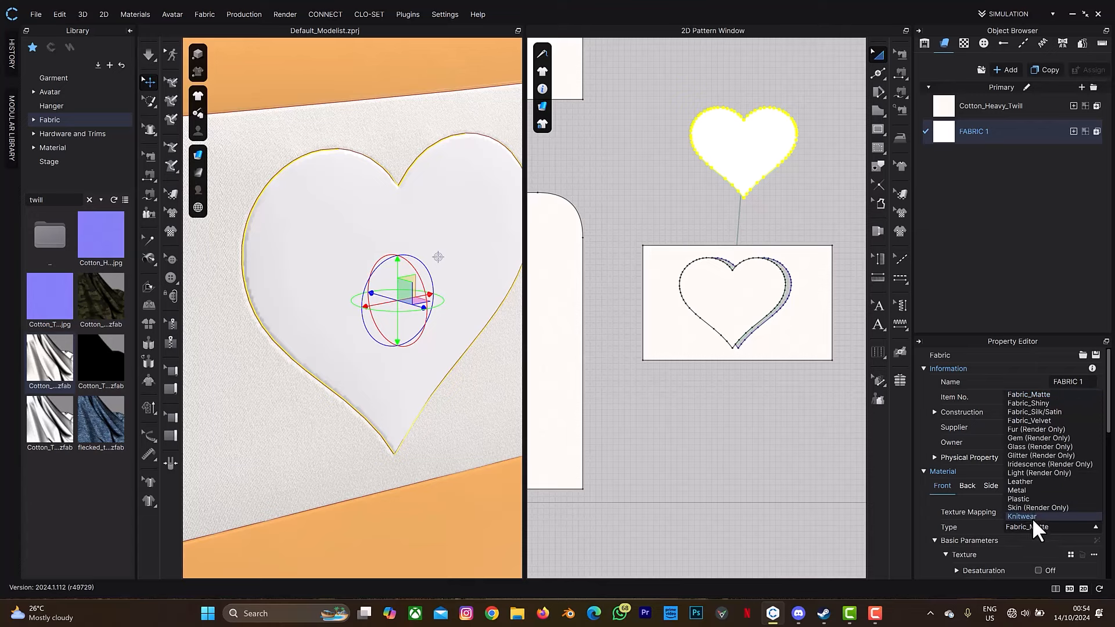
click(1032, 515)
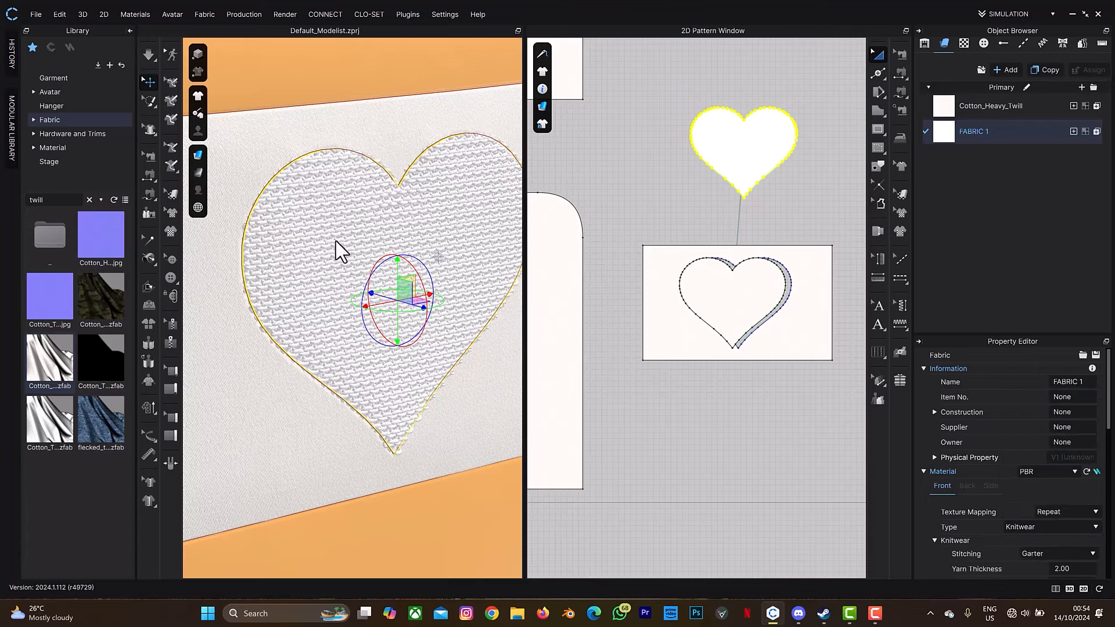
Step: Set the knitwear gauge of FABRIC 1 to 6.80 per inch and its knit direction to 92.57
scroll(338, 249, up, 3)
scroll(1037, 503, down, 5)
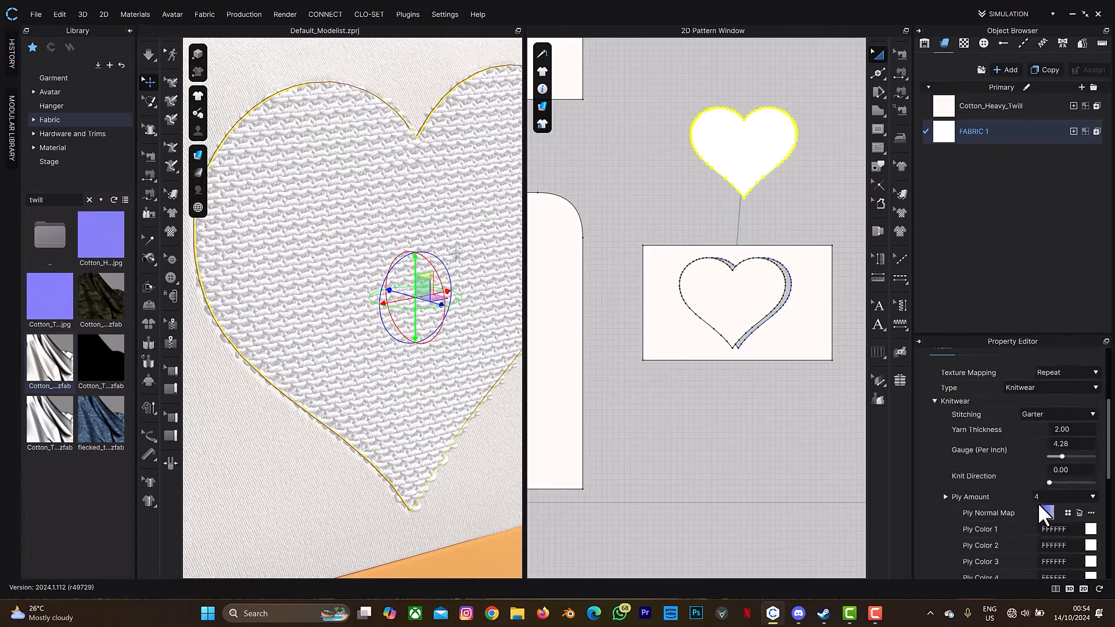
scroll(1065, 410, up, 1)
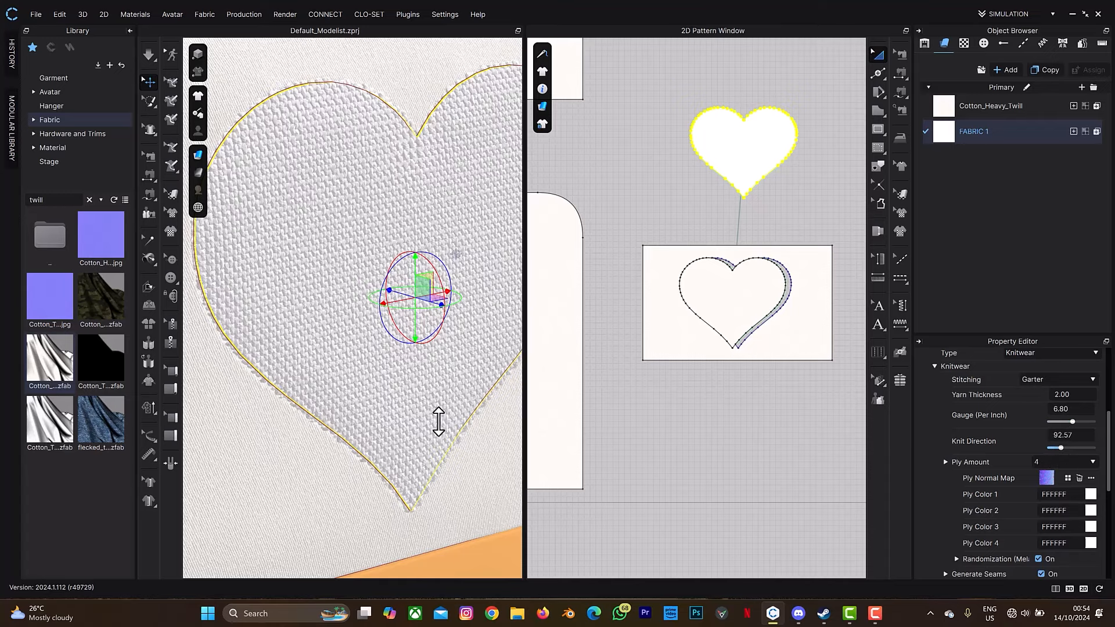
Step: Strengthen both pocket pieces, above and below the zipper on the other side of the pouch
scroll(437, 407, down, 3)
right_drag(434, 395, 357, 376)
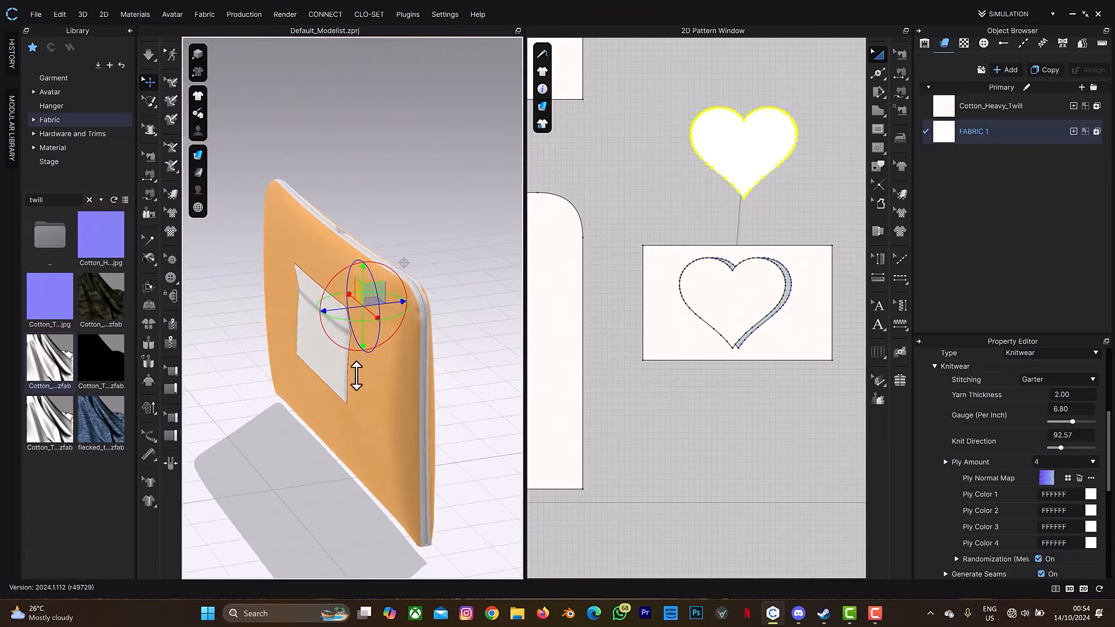
click(327, 370)
click(324, 343)
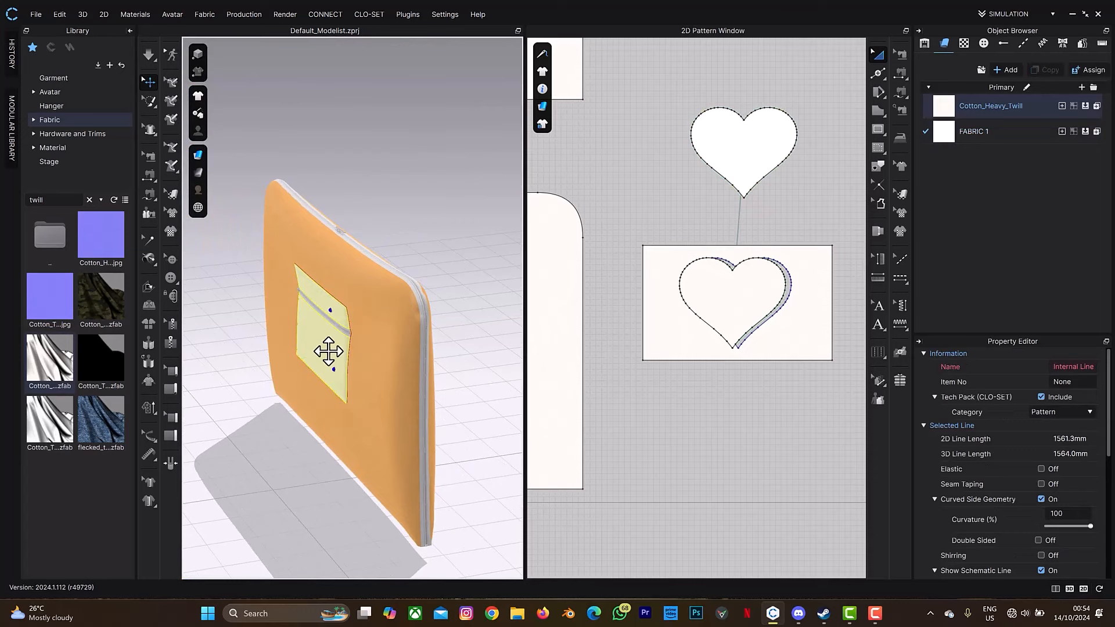
right_click(330, 284)
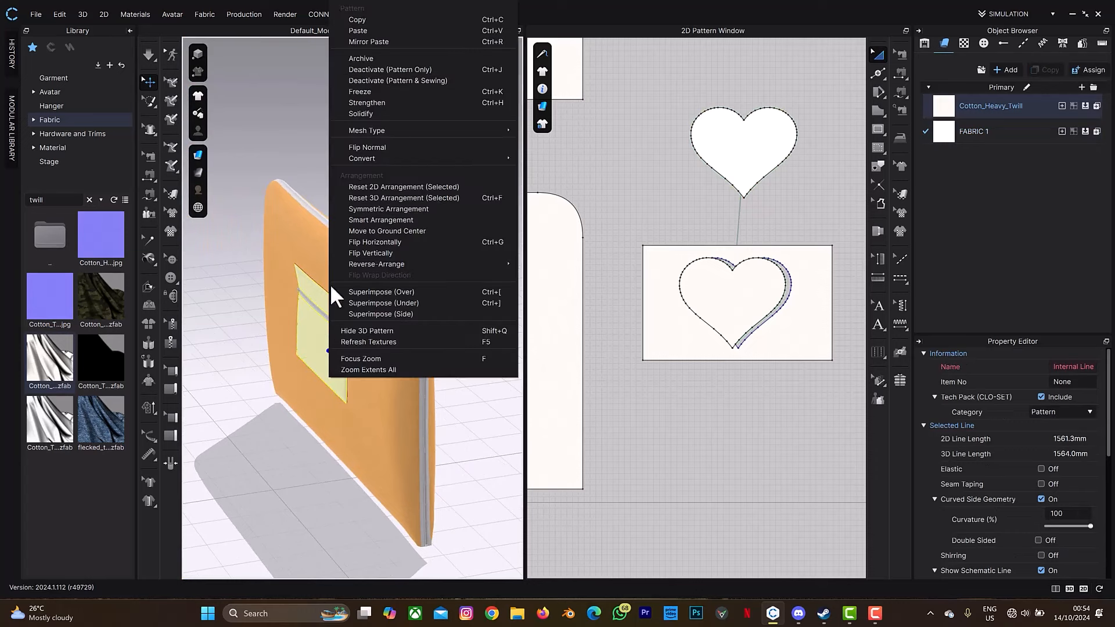
click(375, 103)
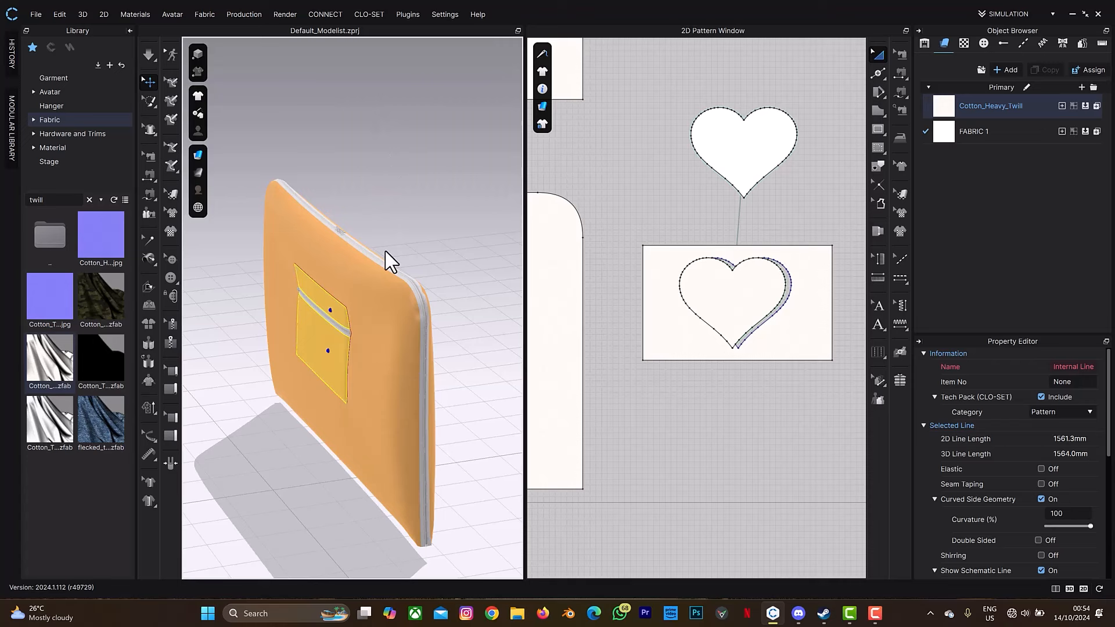
Step: Simulate the pouch to settle the strengthened pocket pieces around their zipper, and stop the simulation
key(space)
scroll(337, 347, up, 2)
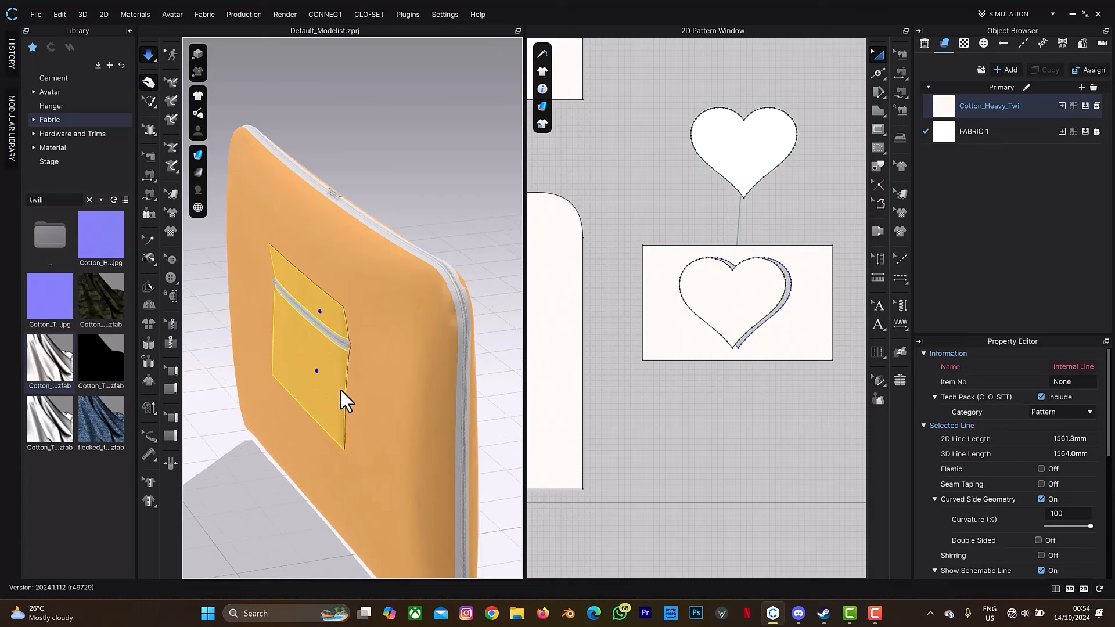
right_drag(394, 362, 446, 370)
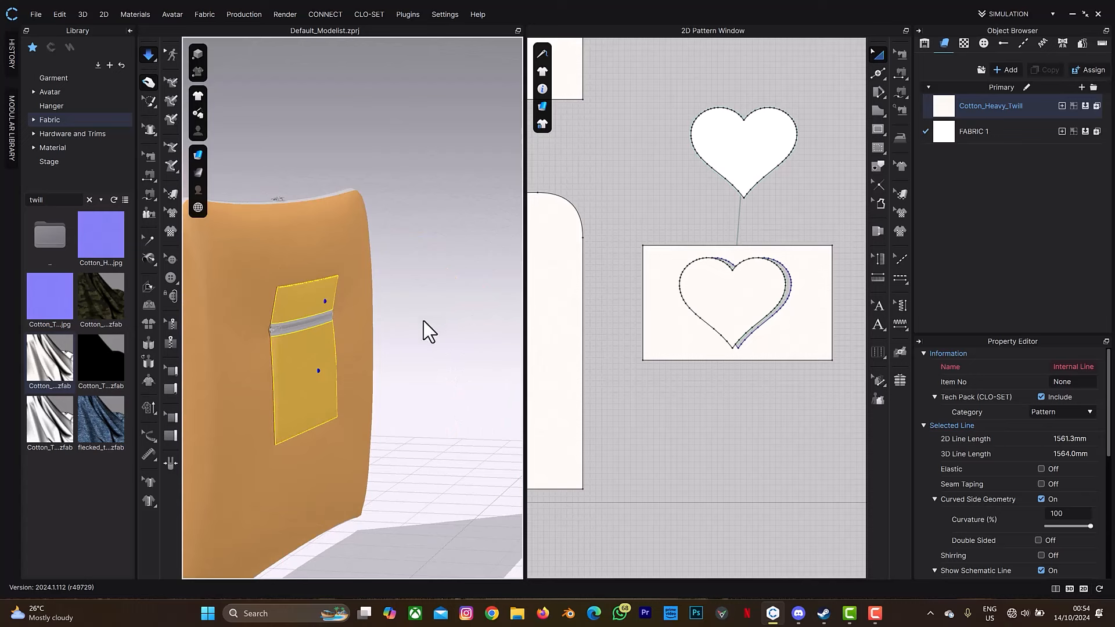
click(300, 332)
key(space)
Step: Set the pocket zipper's total width to 20 mm
scroll(286, 325, up, 3)
scroll(300, 331, up, 2)
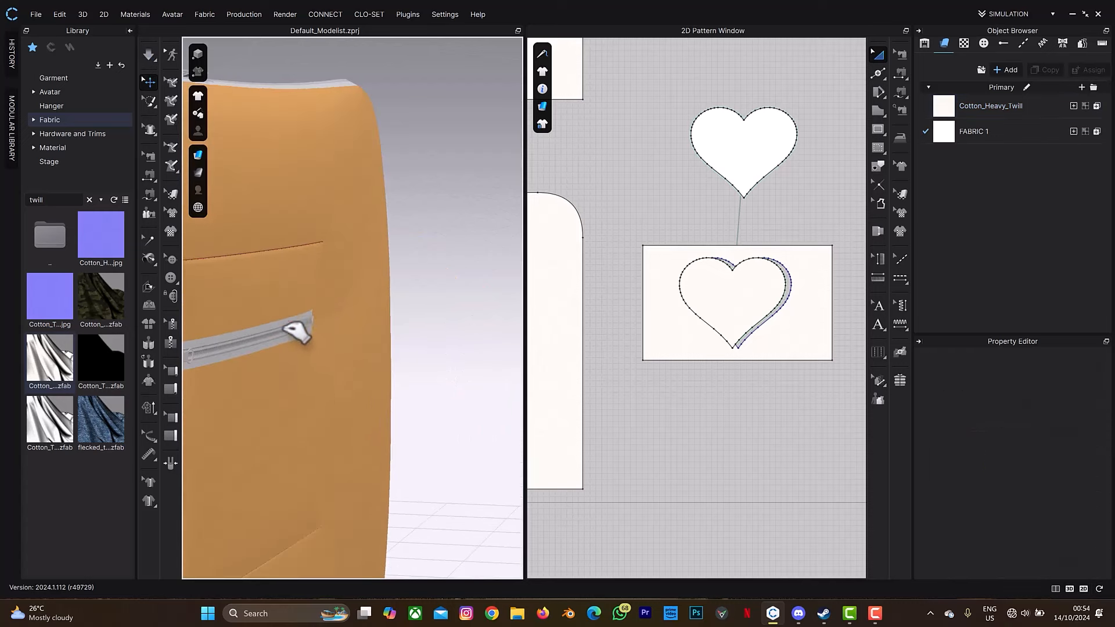
scroll(406, 283, up, 3)
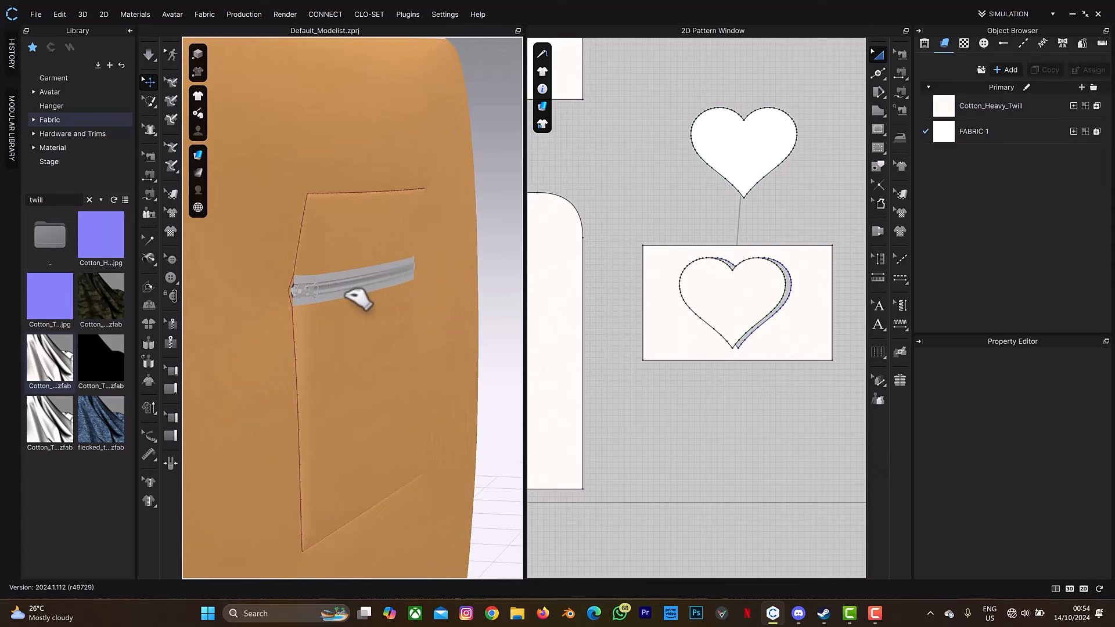
click(299, 298)
scroll(298, 298, up, 2)
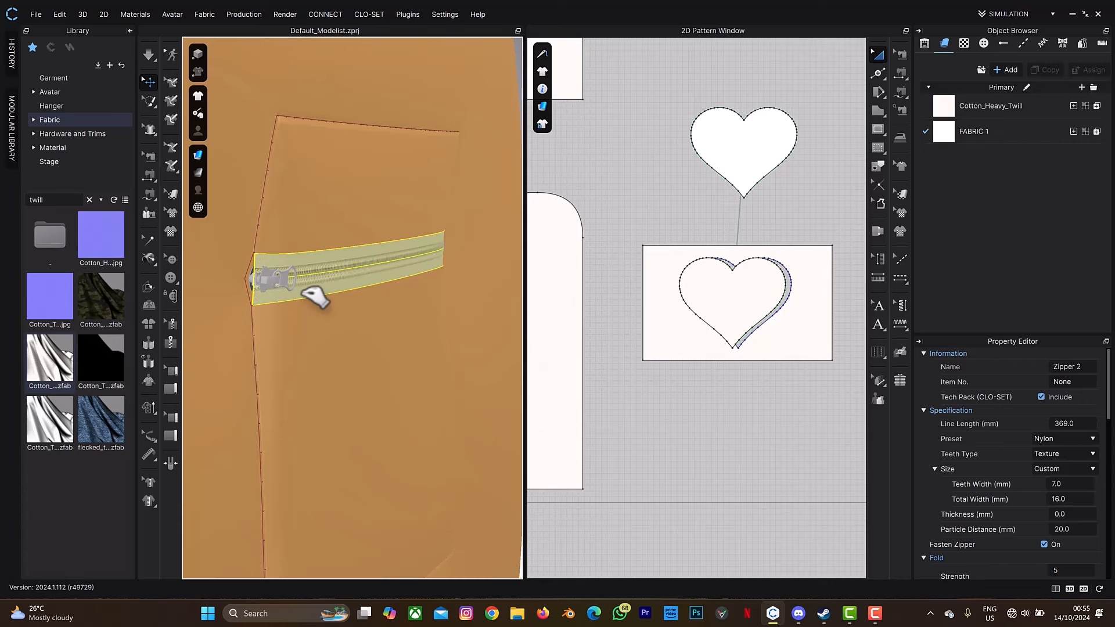
click(1071, 500)
double_click(1073, 499)
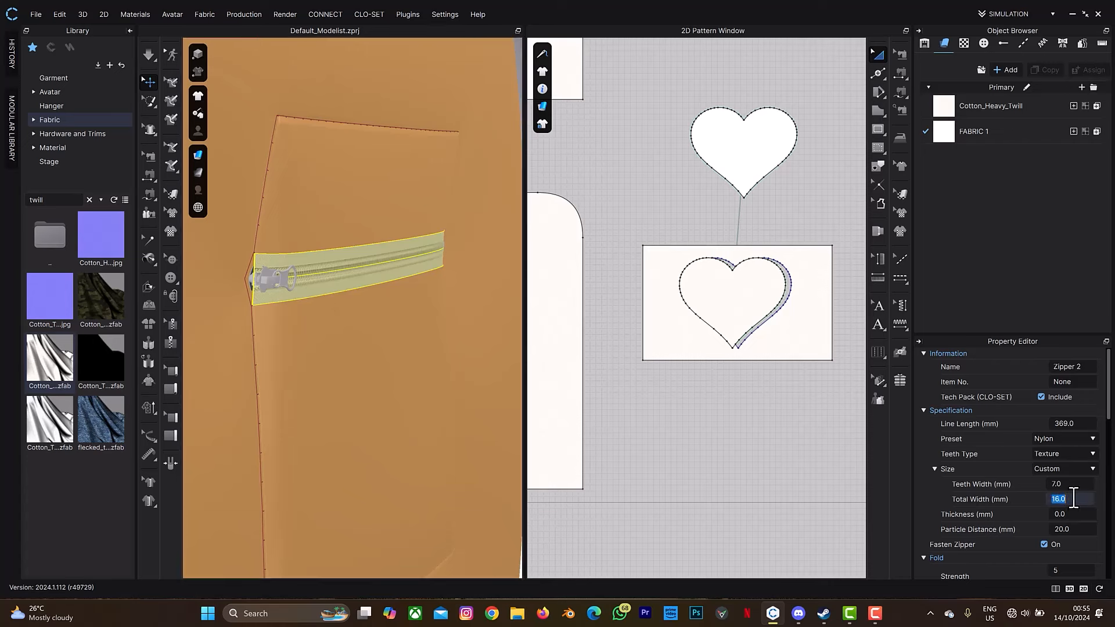
text(20)
Step: Settle the widened pocket zipper in simulation and check the pouch from the heart patch side
click(406, 277)
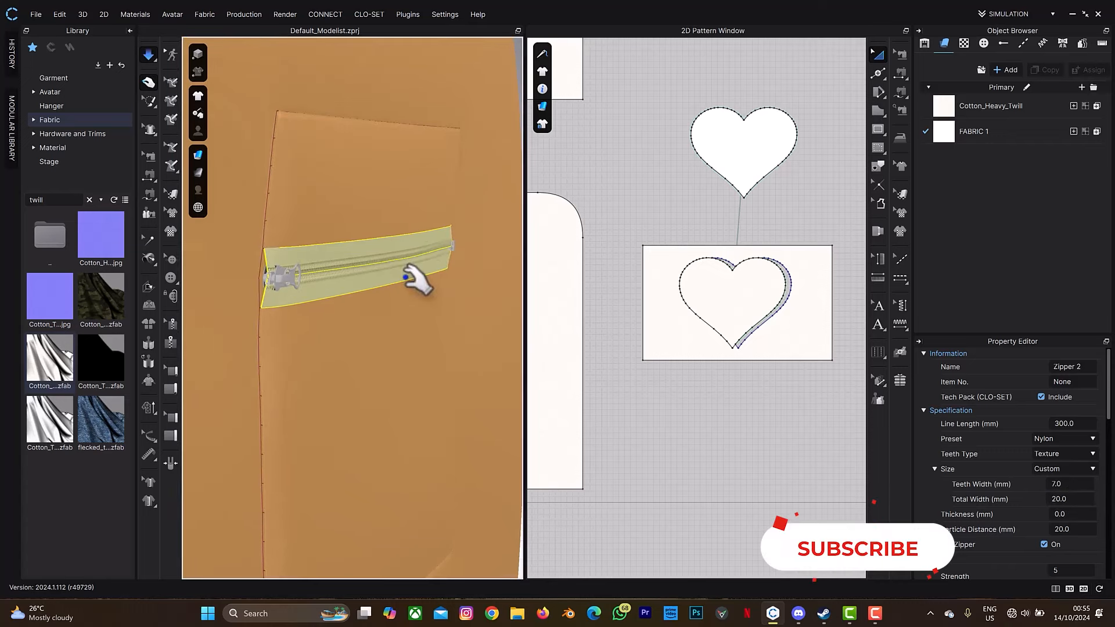
right_drag(406, 277, 301, 316)
scroll(356, 264, down, 3)
right_drag(430, 194, 385, 221)
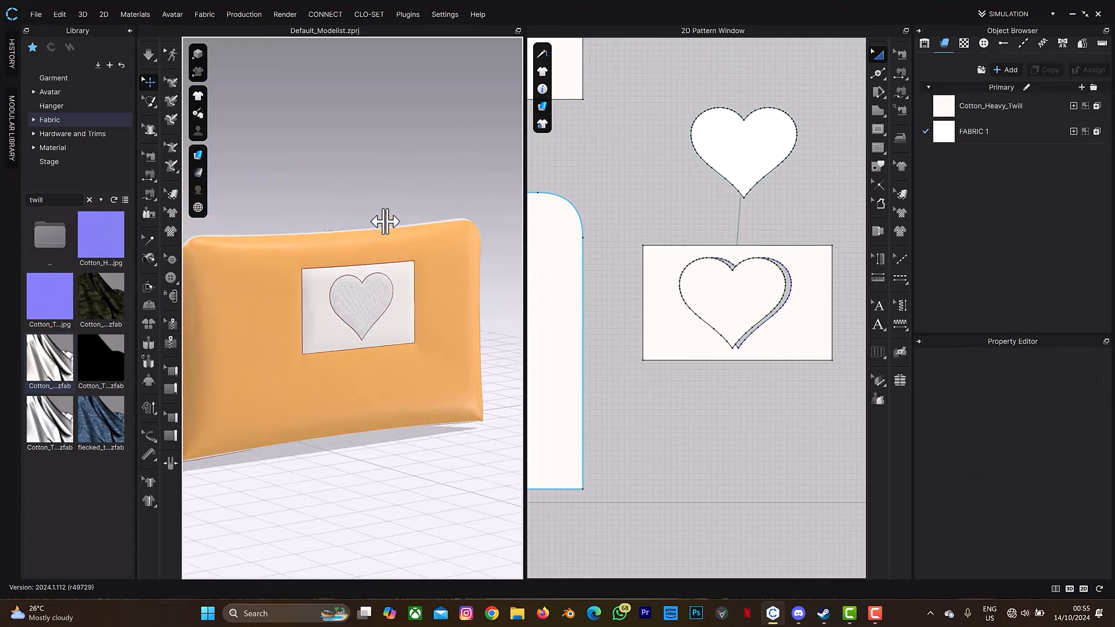
right_drag(394, 270, 325, 314)
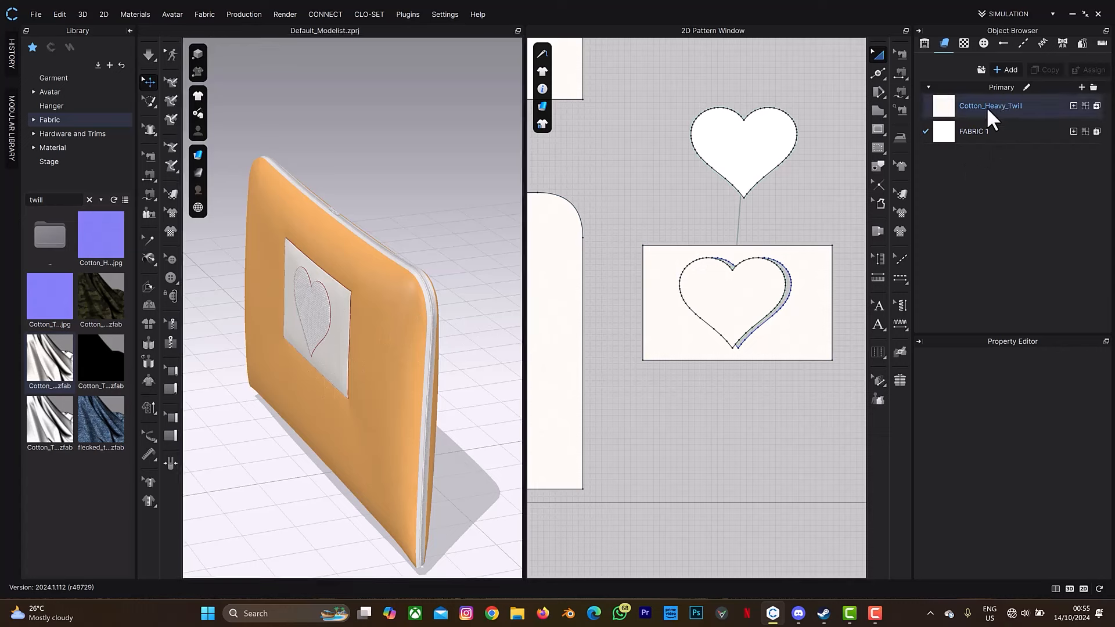
Step: Remove the texture image from the Cotton_Heavy_Twill fabric and check the weave close up on the patch
click(1006, 115)
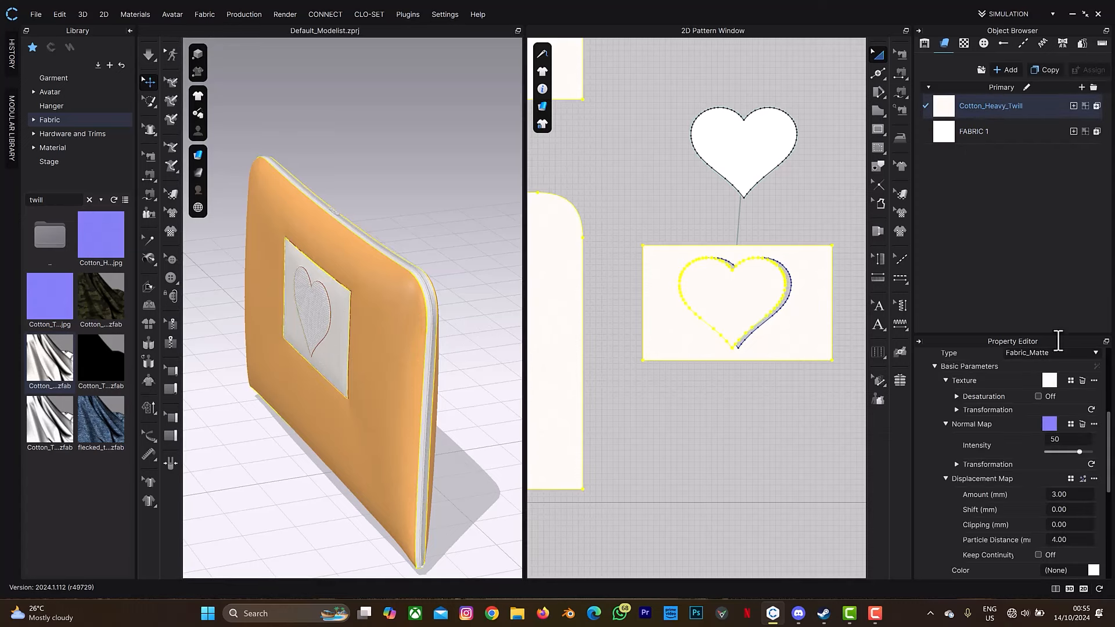
scroll(989, 395, up, 3)
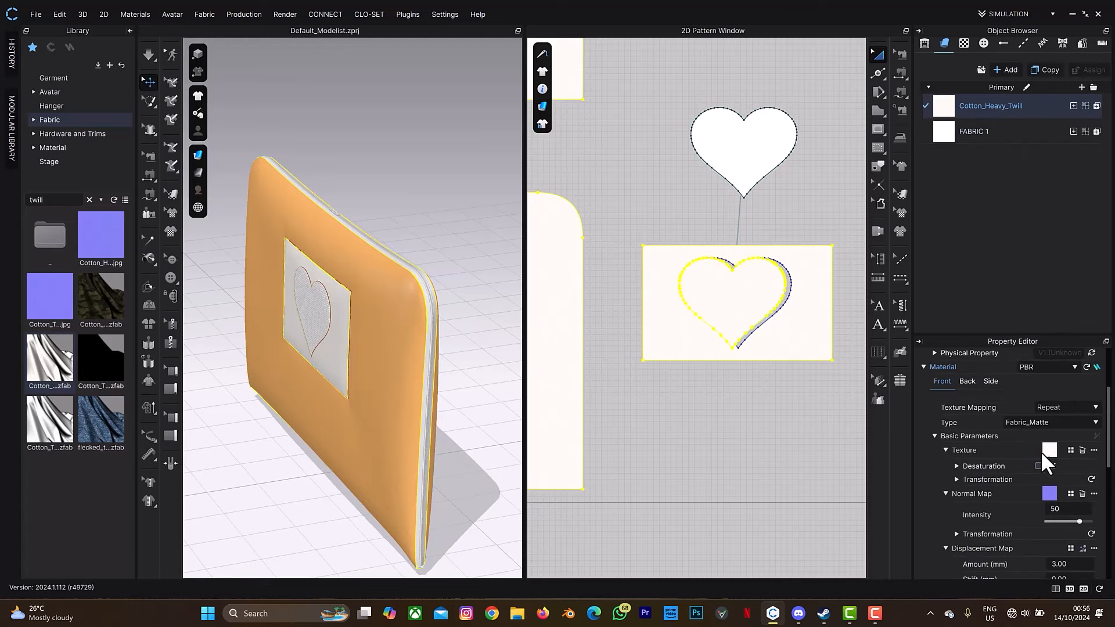
click(1082, 449)
scroll(319, 349, up, 10)
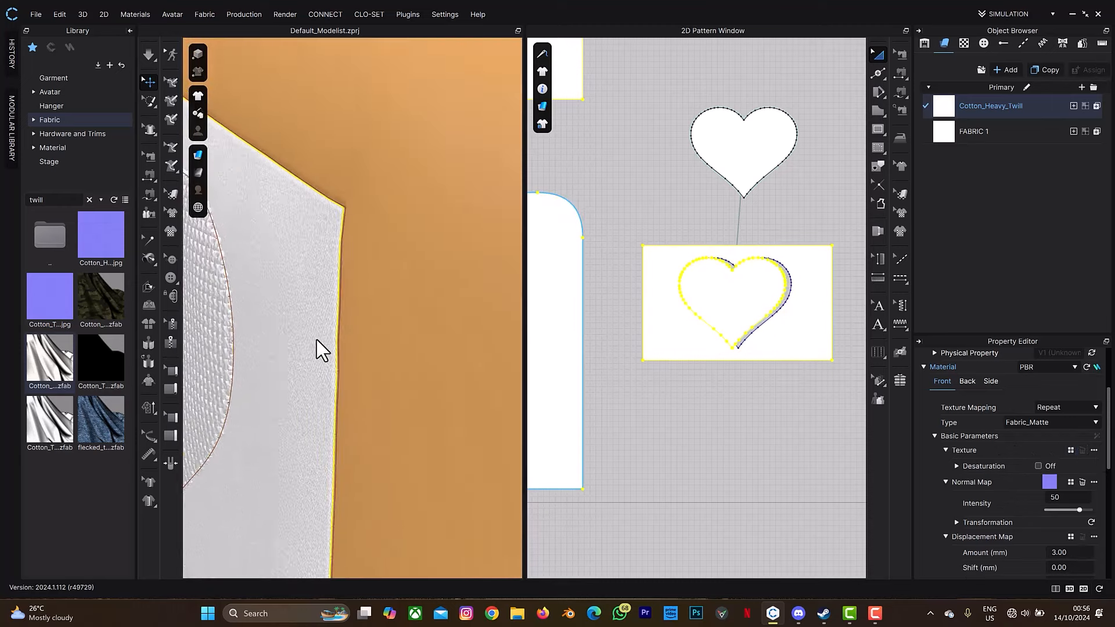
scroll(278, 318, up, 3)
middle_drag(278, 319, 346, 321)
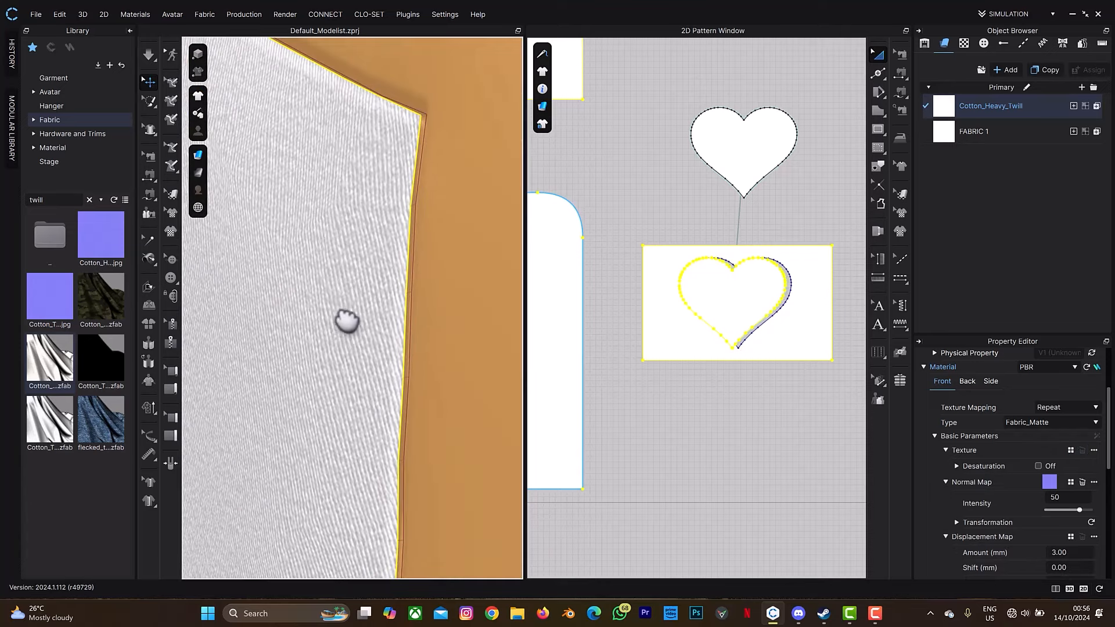
scroll(437, 348, down, 3)
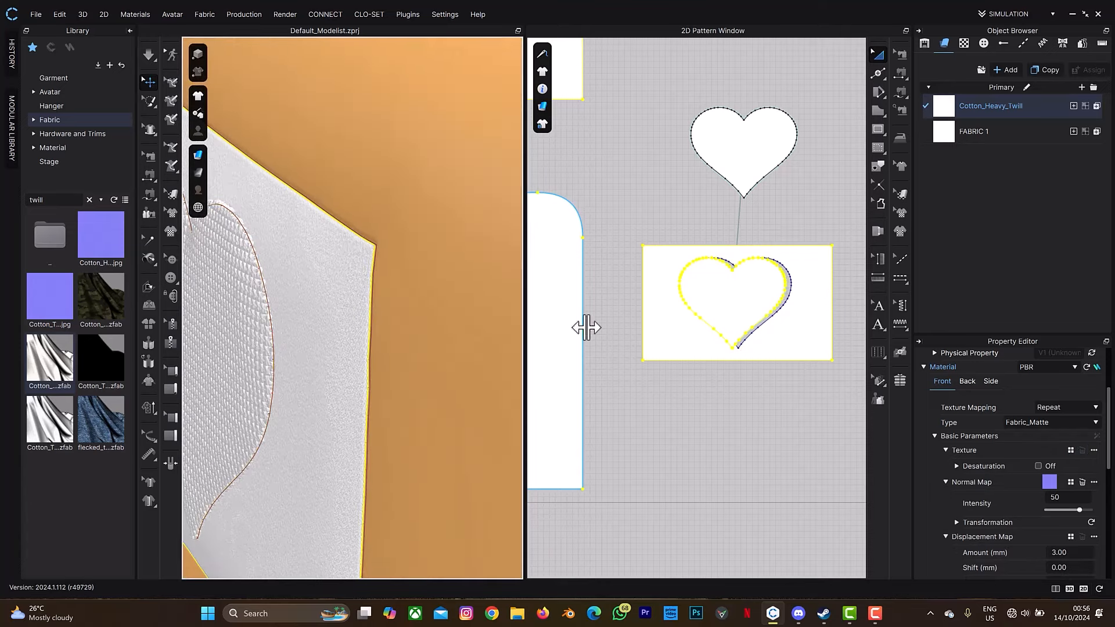
Step: Open the Cotton_Heavy_Twill texture in the Texture Editor and add the orange and blue plaid image from the Downloads folder
click(1094, 450)
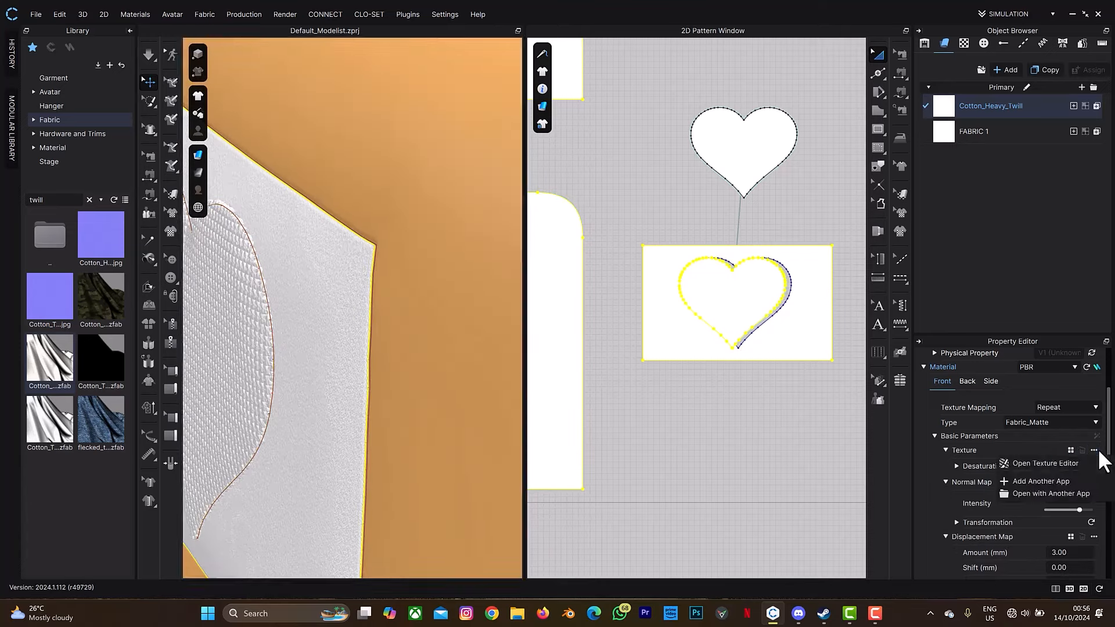
click(1071, 463)
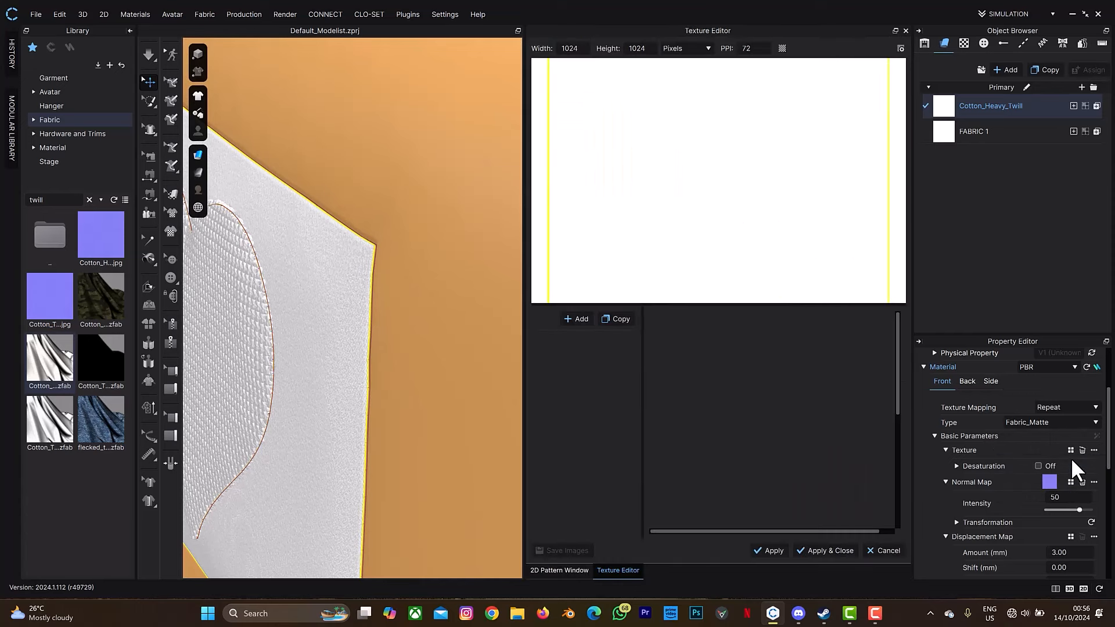
click(576, 318)
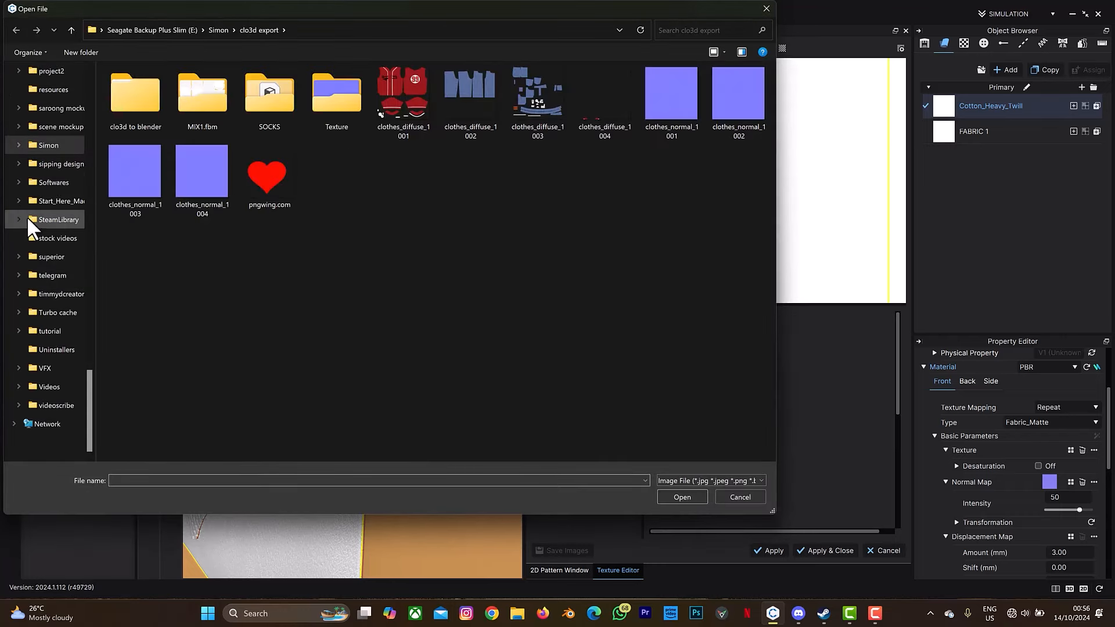
scroll(32, 227, up, 15)
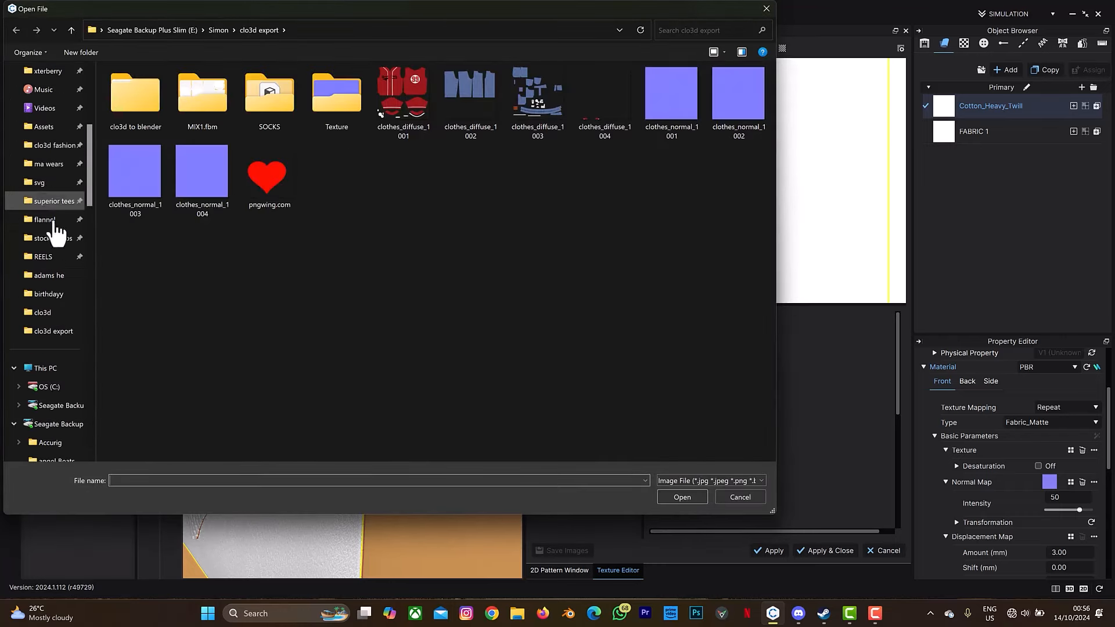
scroll(56, 229, up, 3)
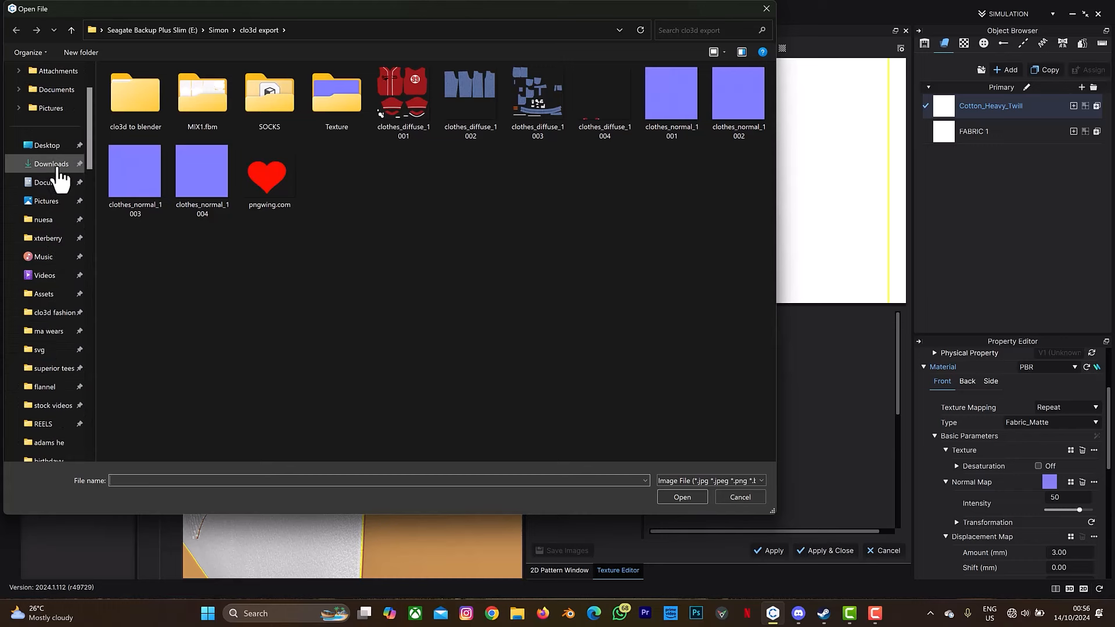
click(51, 163)
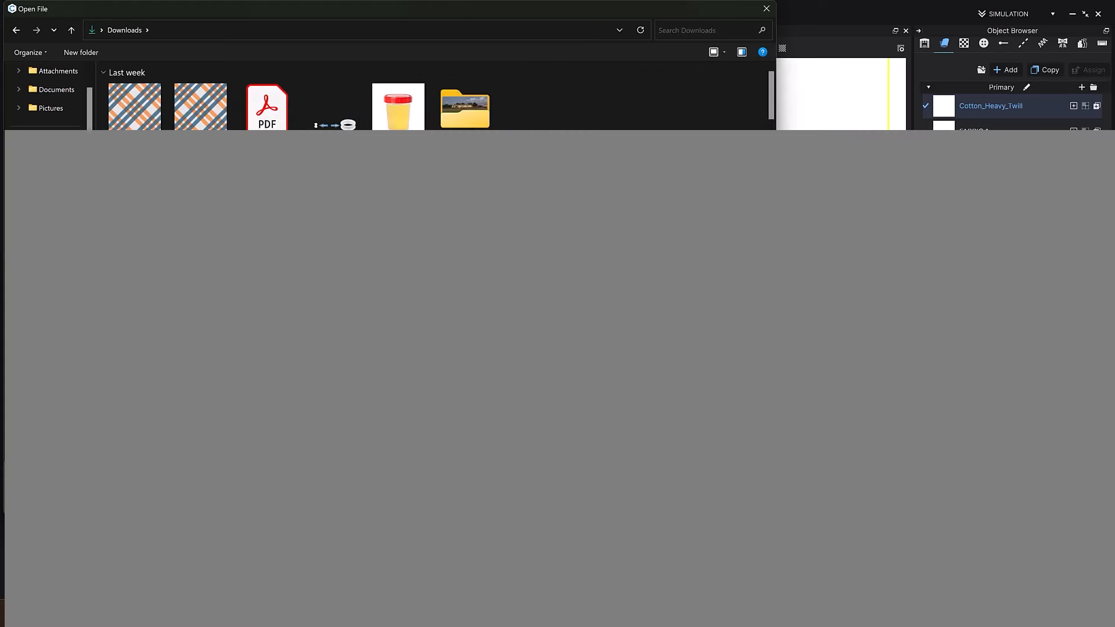
click(154, 127)
click(667, 496)
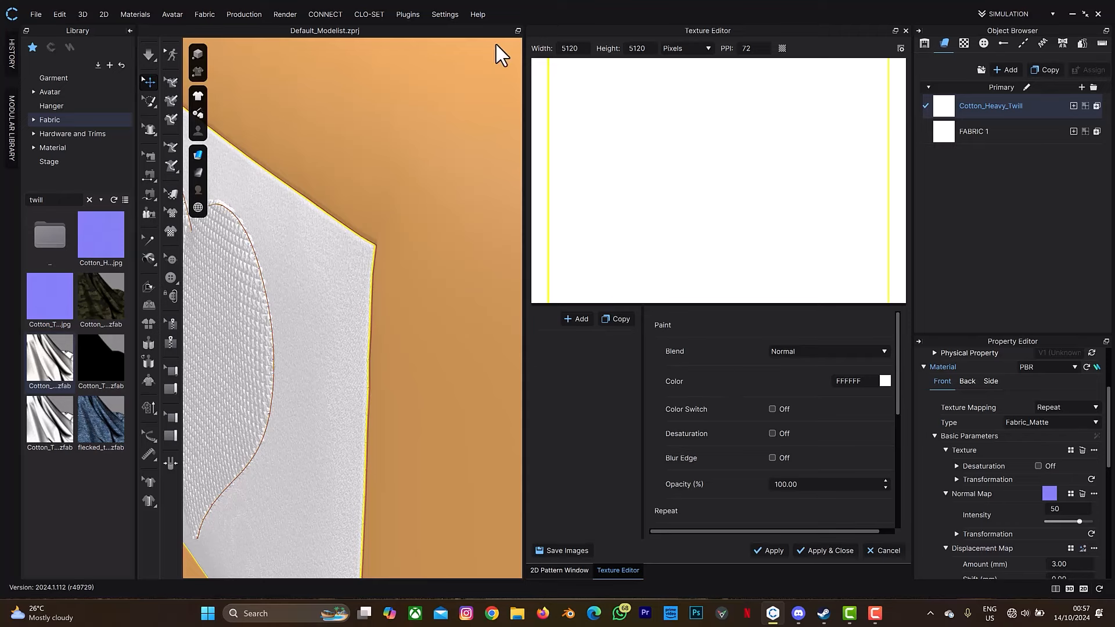
scroll(437, 185, down, 2)
scroll(438, 183, down, 4)
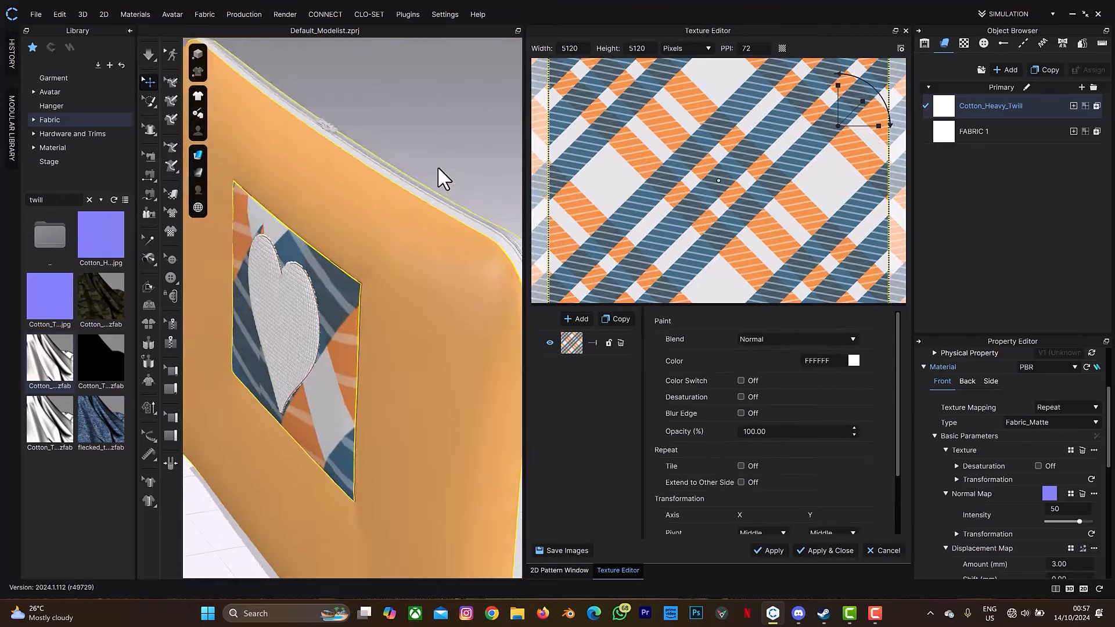
right_drag(421, 283, 451, 282)
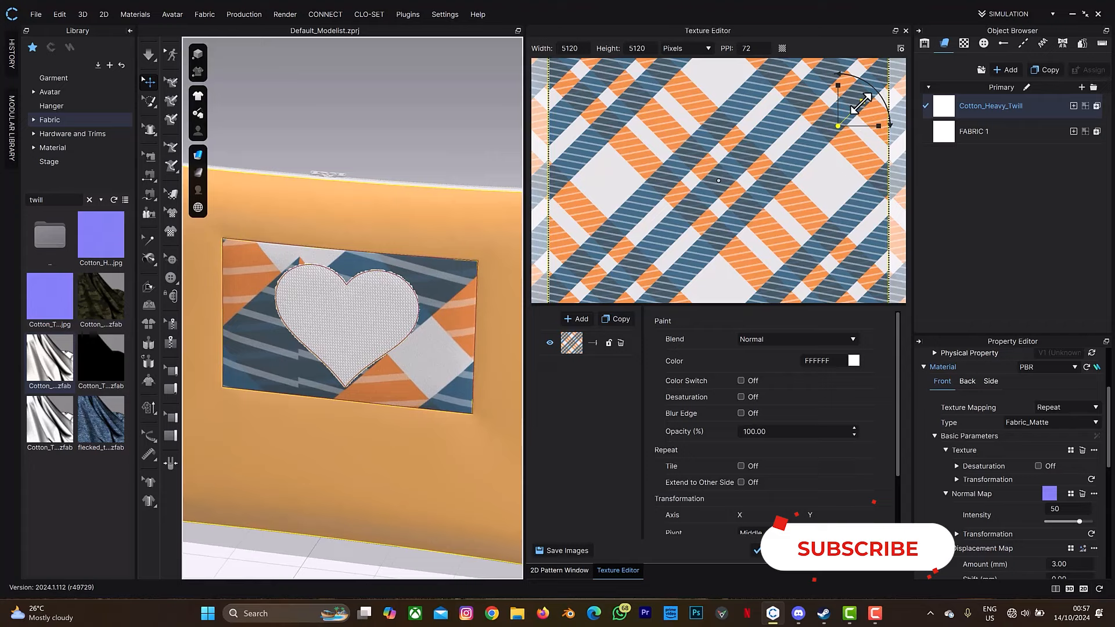
Step: Try a smaller, tiled and slightly rotated plaid in the Texture Editor, and undo these changes
mouse_move(860, 103)
mouse_down()
mouse_move(851, 116)
mouse_move(864, 108)
mouse_up()
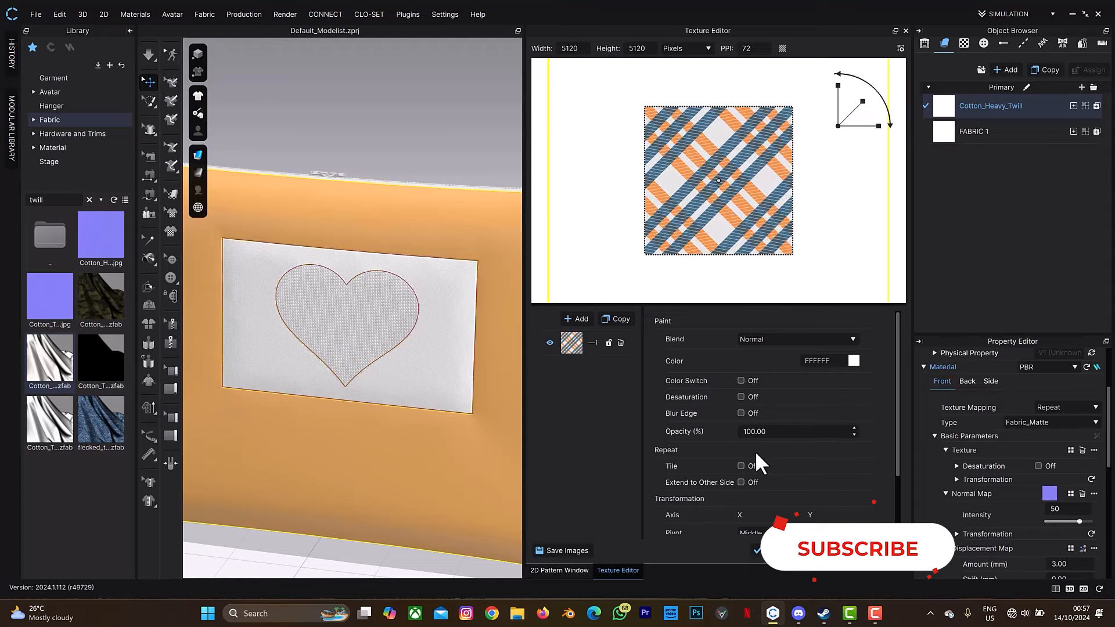
click(741, 465)
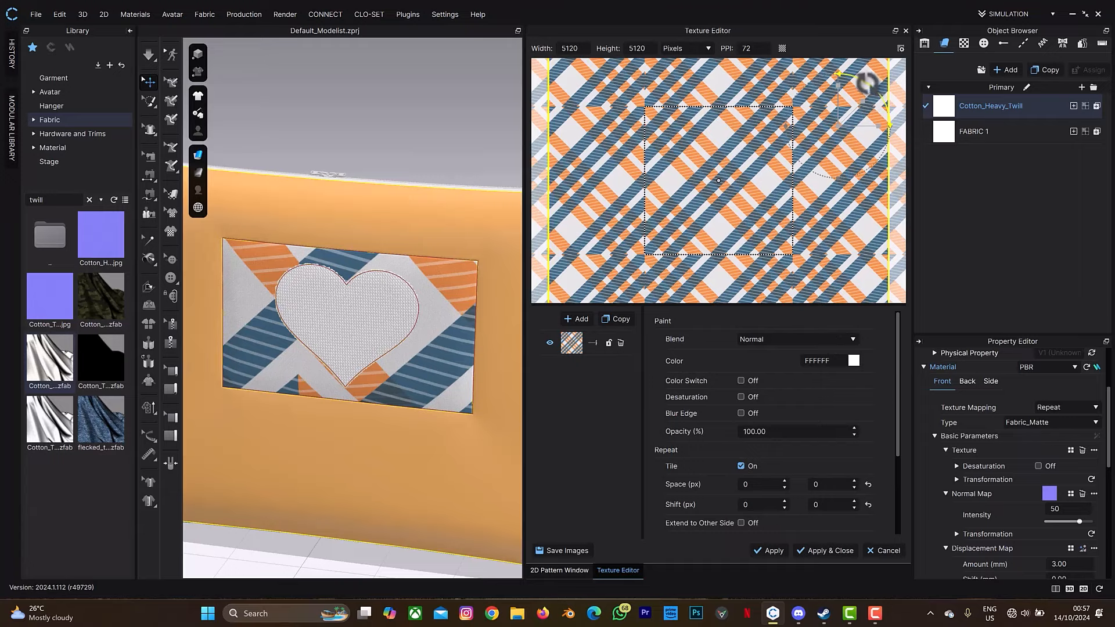
drag(871, 86, 865, 92)
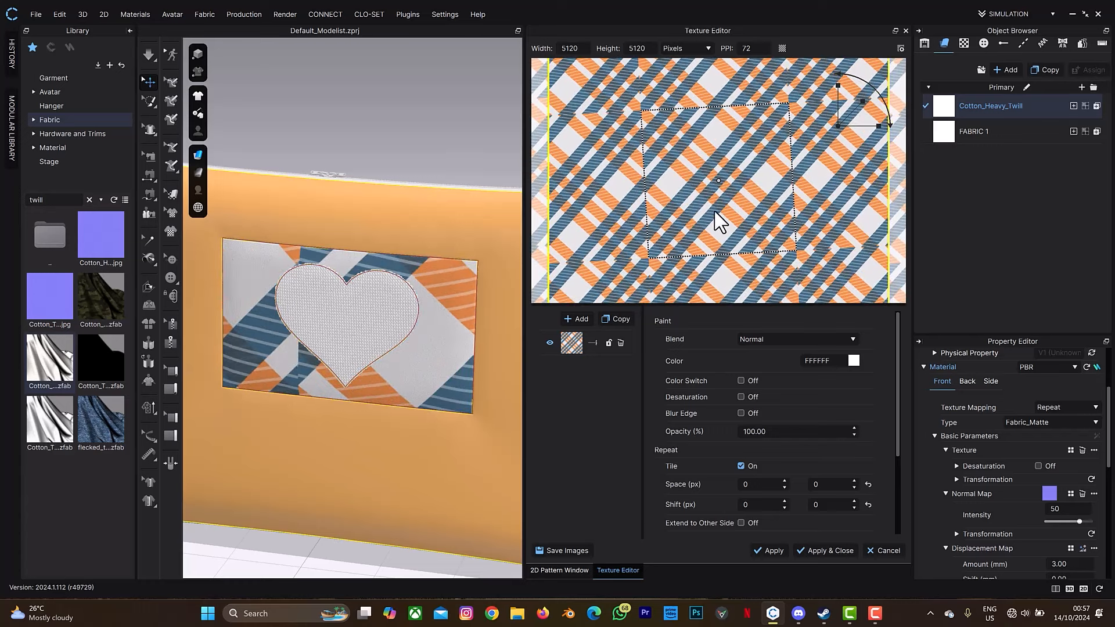
key(ctrl+z)
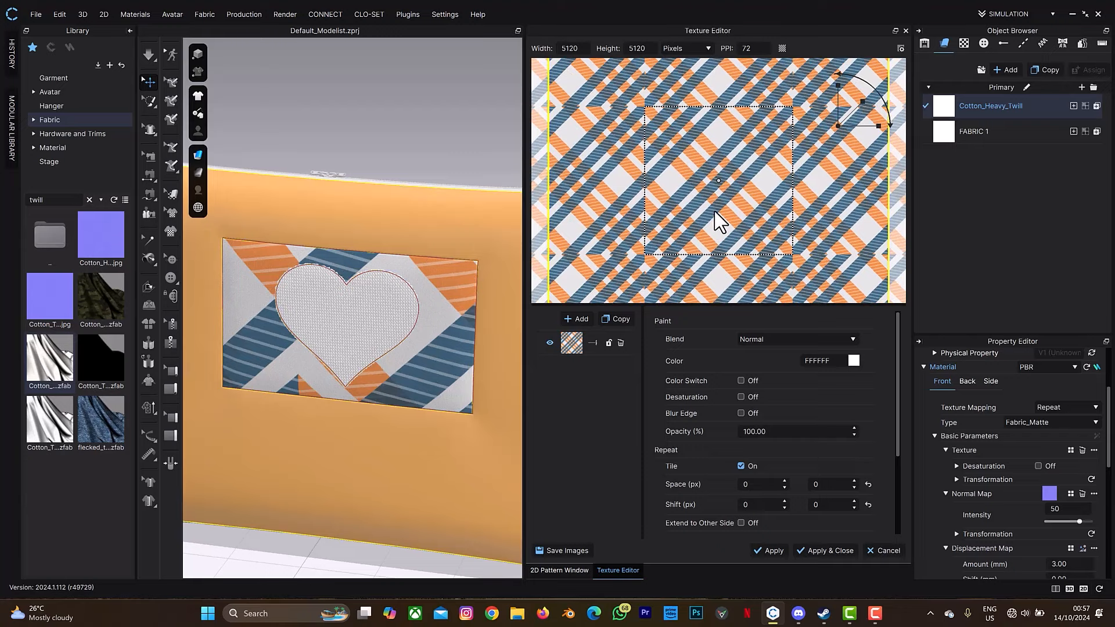
key(ctrl+z)
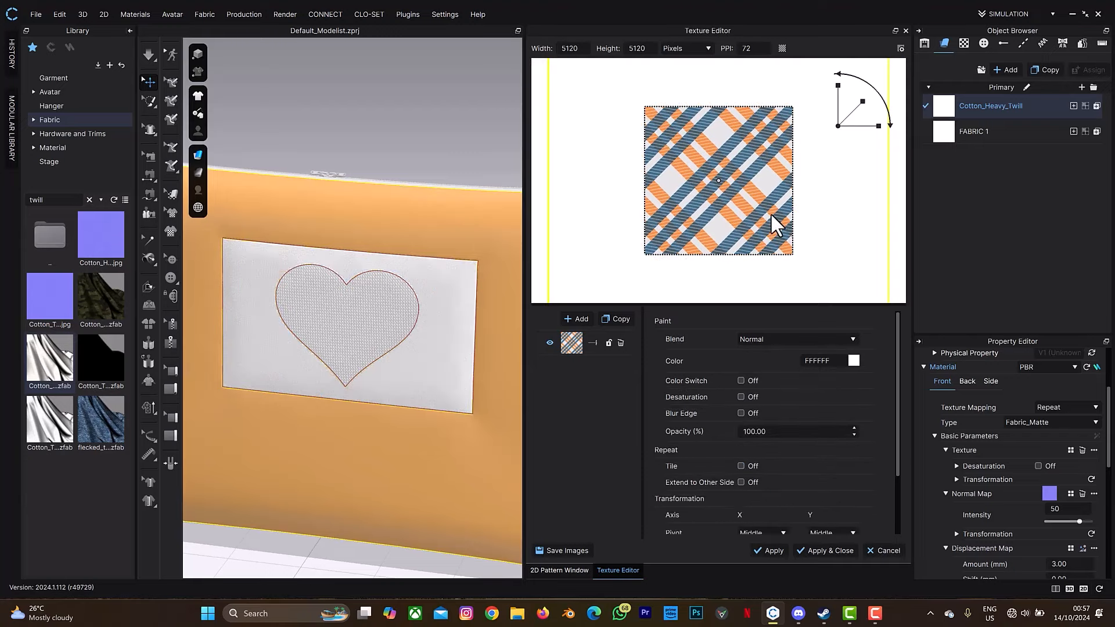
key(ctrl+z)
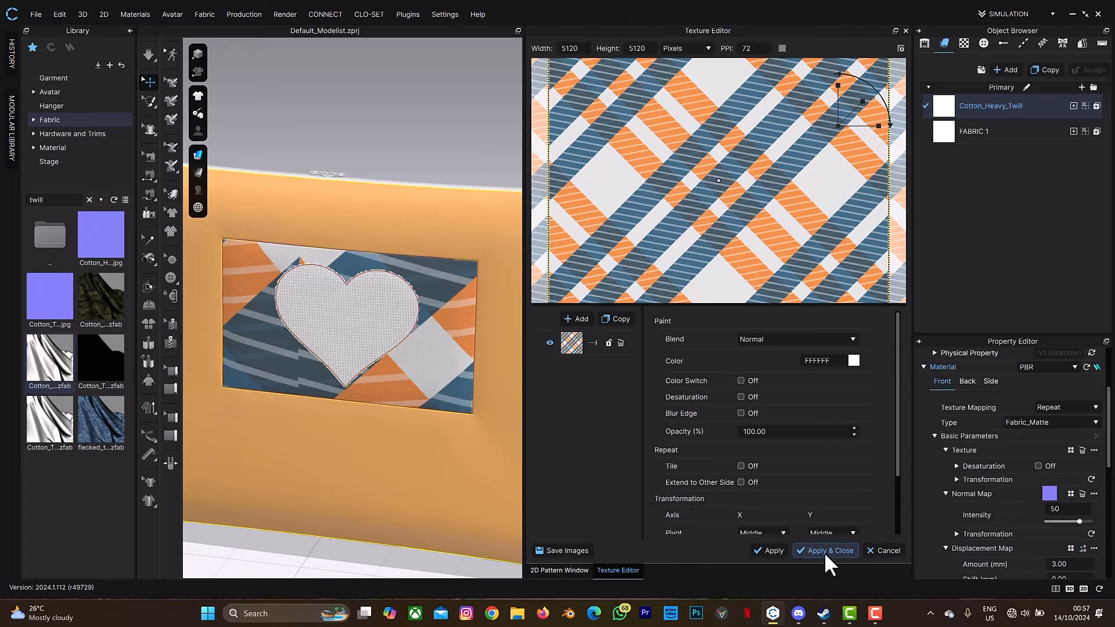
Step: Apply the plaid texture to the twill fabric, and unstrengthen the pouch panel and both pocket pieces on the zippered pocket side
click(901, 545)
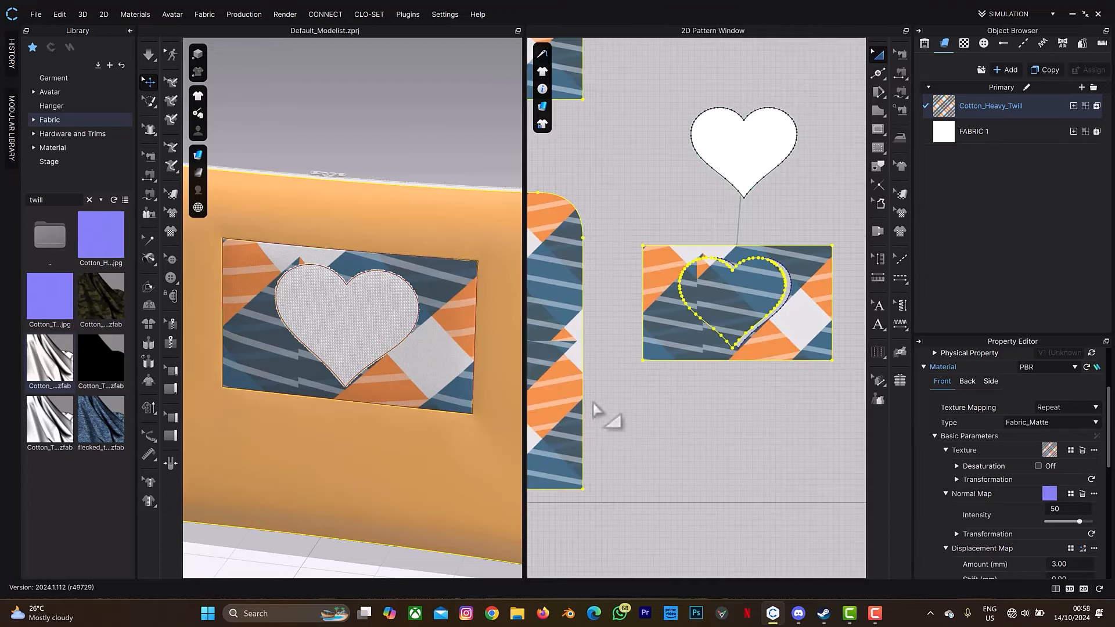
scroll(399, 347, down, 2)
scroll(399, 346, down, 2)
mouse_move(437, 321)
right_down()
mouse_move(395, 303)
mouse_move(398, 338)
mouse_move(396, 306)
mouse_move(433, 336)
right_up()
click(398, 335)
click(433, 338)
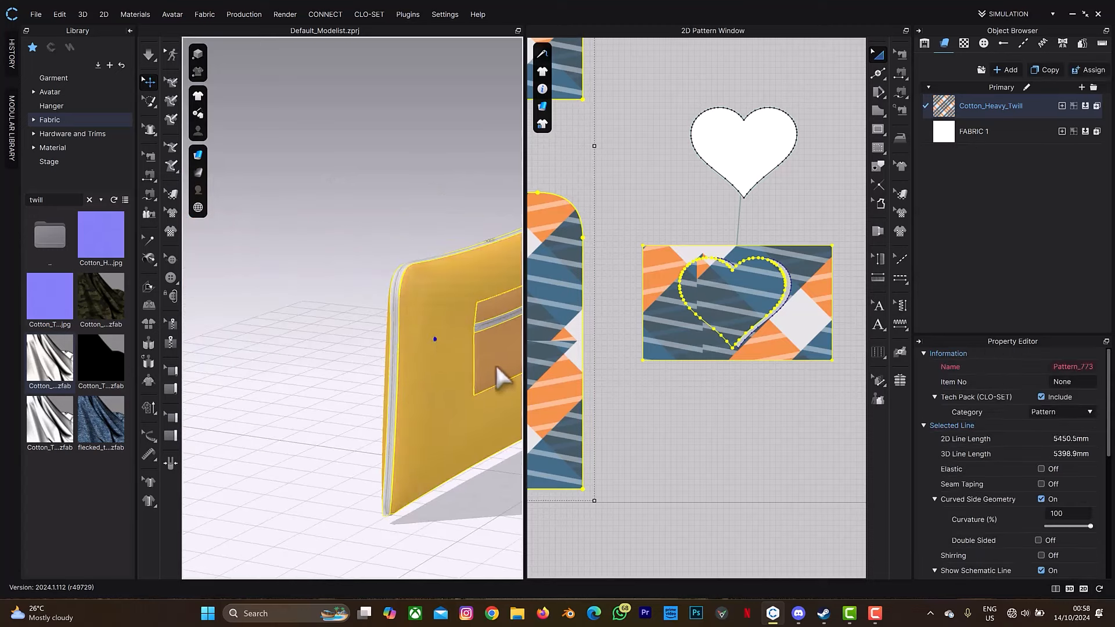
click(496, 365)
click(437, 314)
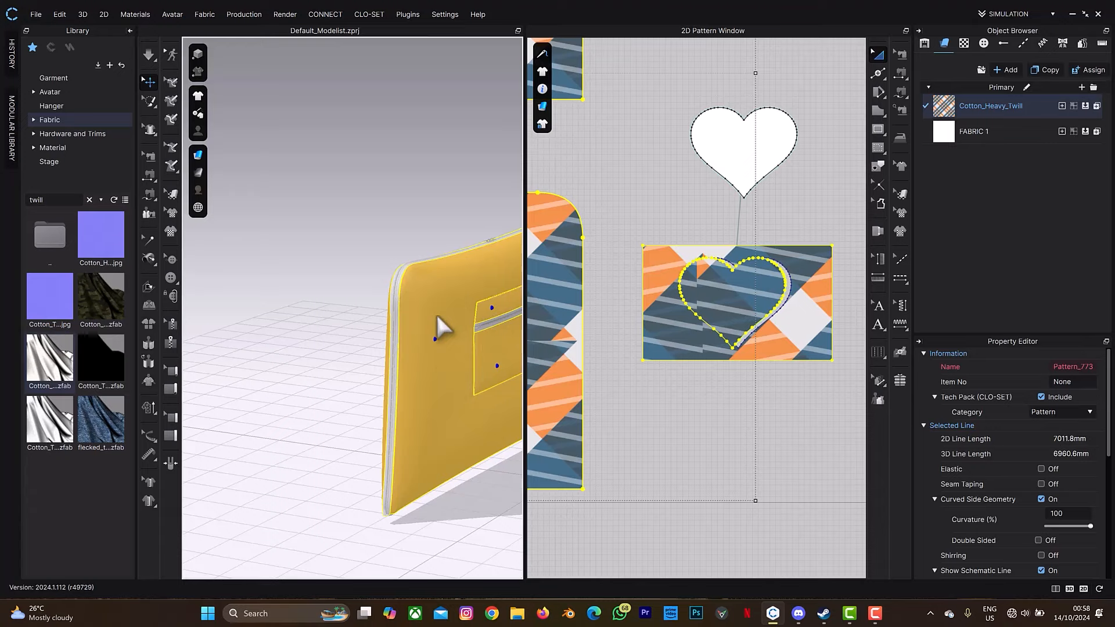
right_click(437, 314)
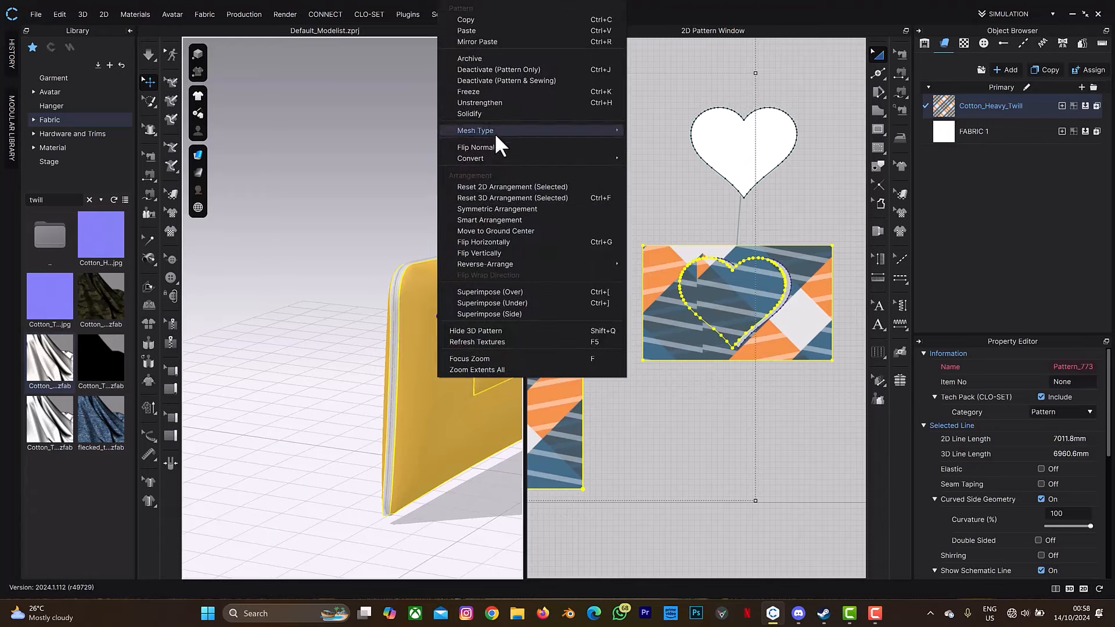
click(499, 102)
middle_drag(464, 224, 380, 156)
click(381, 157)
Step: Examine the plaid twill weave close up on the pouch panel and around the edge zipper
scroll(422, 187, up, 3)
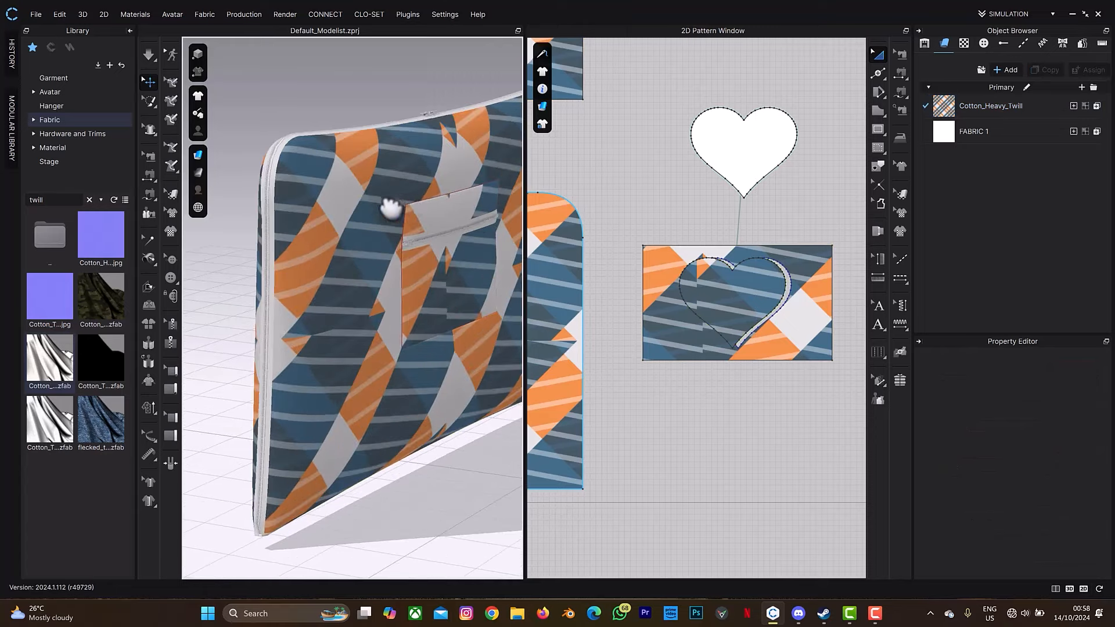
right_drag(384, 212, 442, 223)
scroll(442, 224, up, 6)
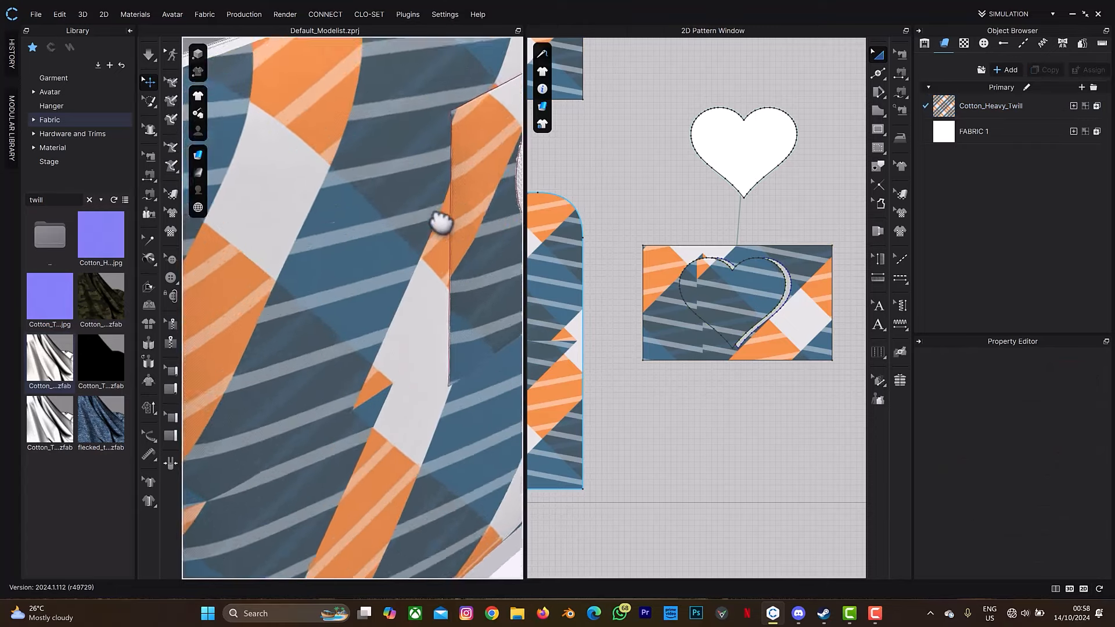
middle_drag(395, 217, 539, 329)
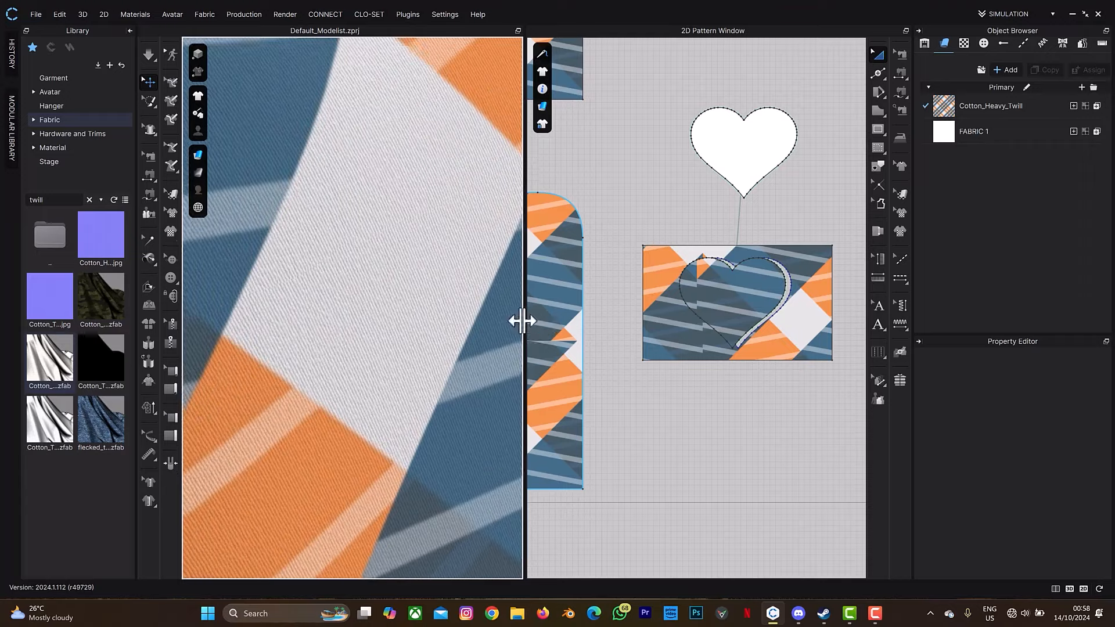
scroll(386, 205, up, 2)
scroll(367, 194, down, 3)
scroll(362, 190, down, 2)
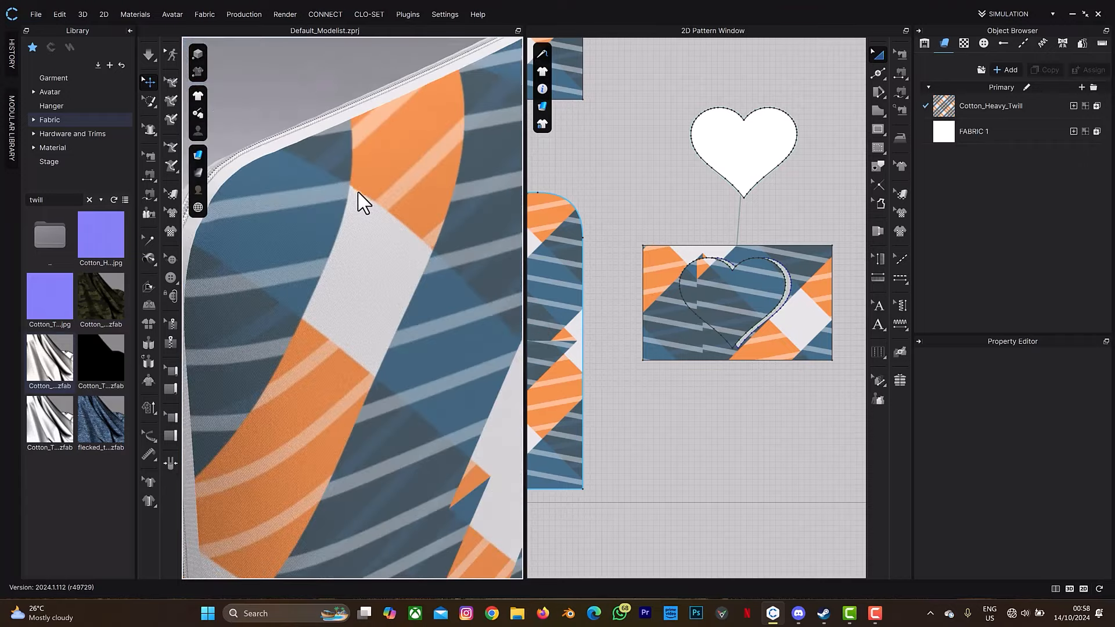
scroll(357, 192, up, 3)
scroll(343, 161, down, 4)
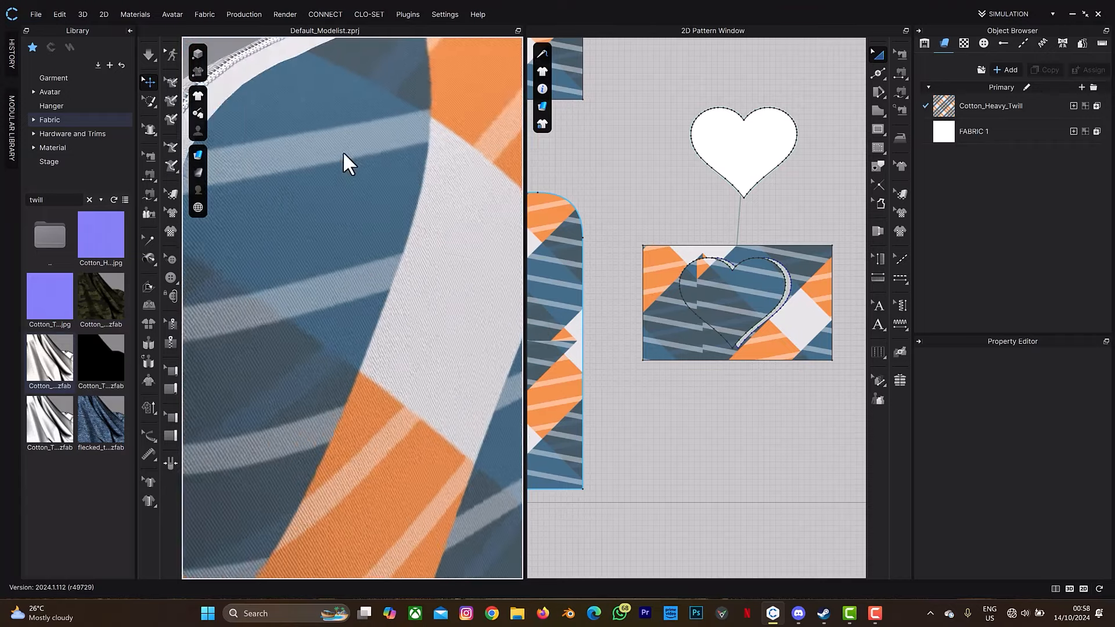
scroll(447, 244, down, 3)
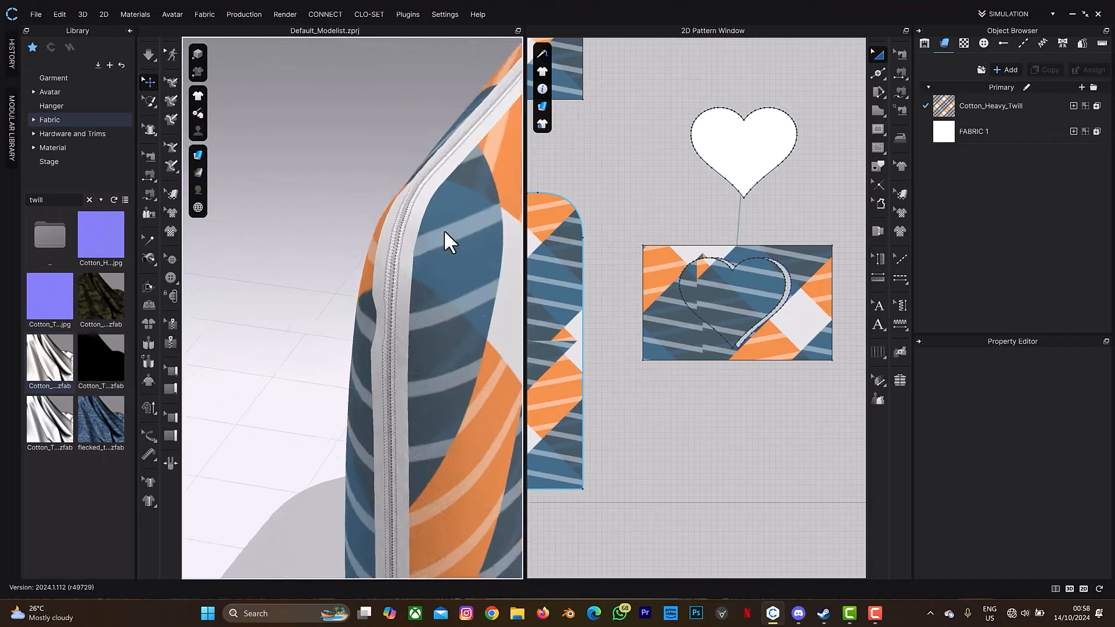
scroll(420, 308, up, 1)
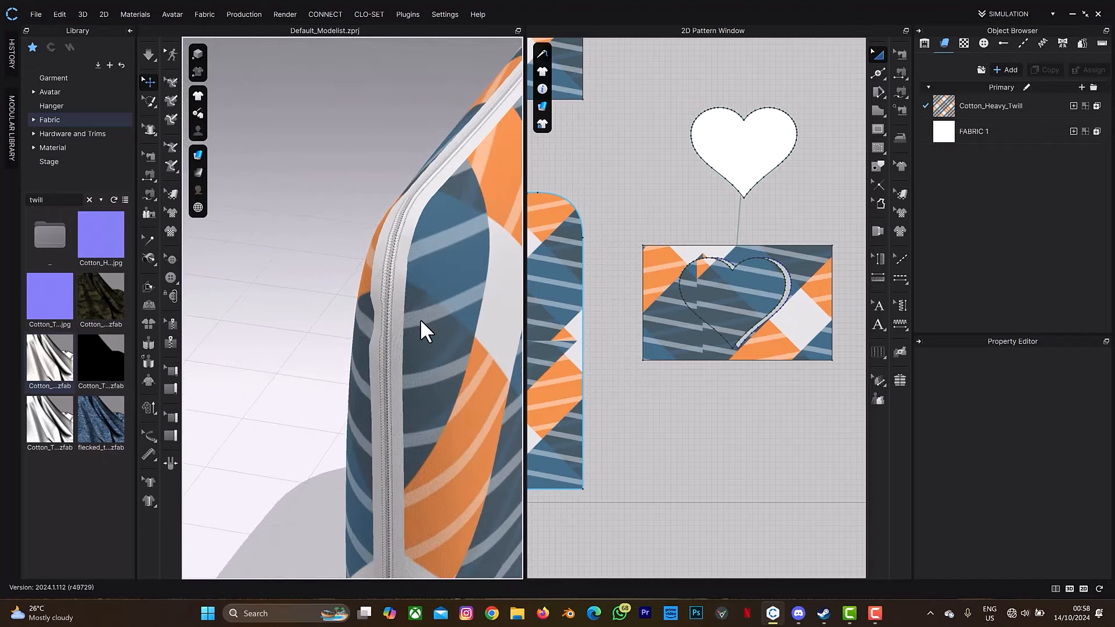
Step: Color the edge zipper's teeth with the orange F69552 sampled from the plaid fabric, and copy its hex code
click(402, 271)
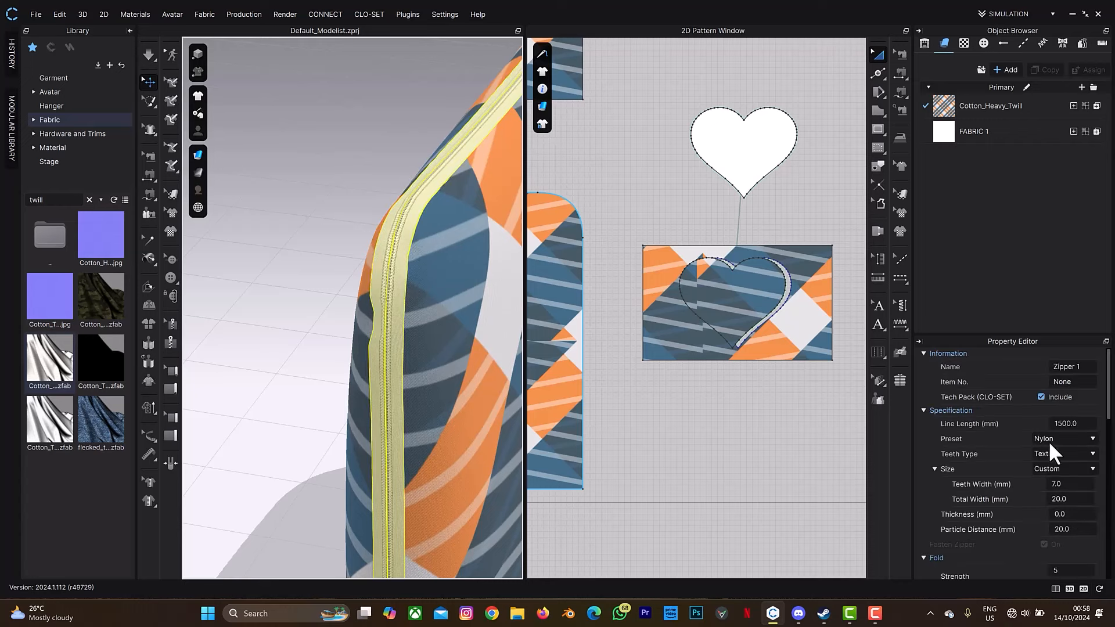
scroll(1062, 453, down, 10)
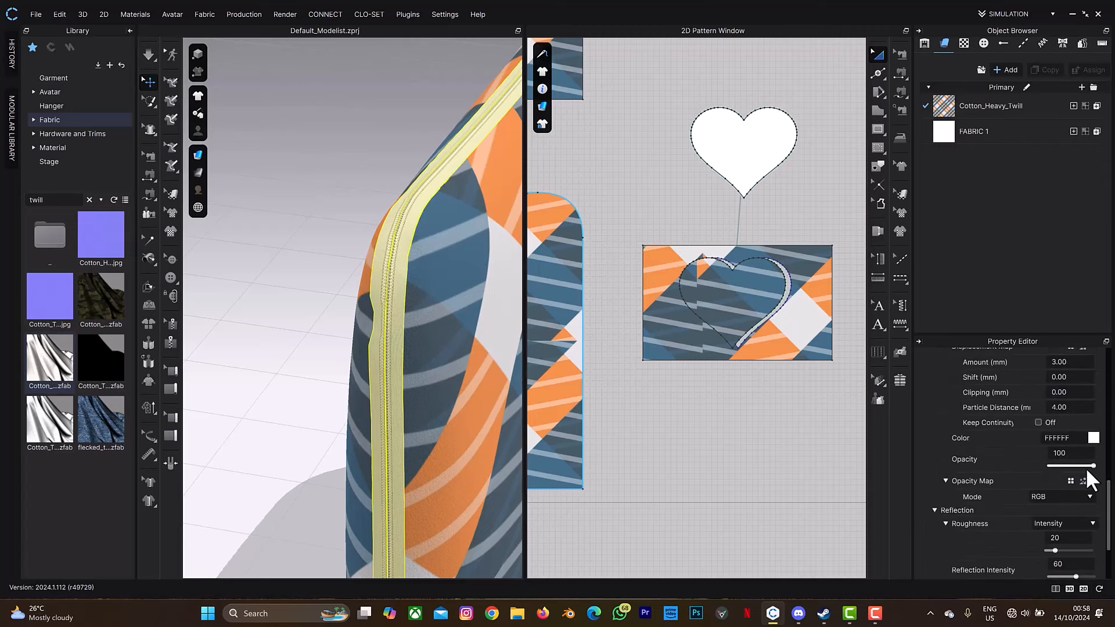
click(1092, 439)
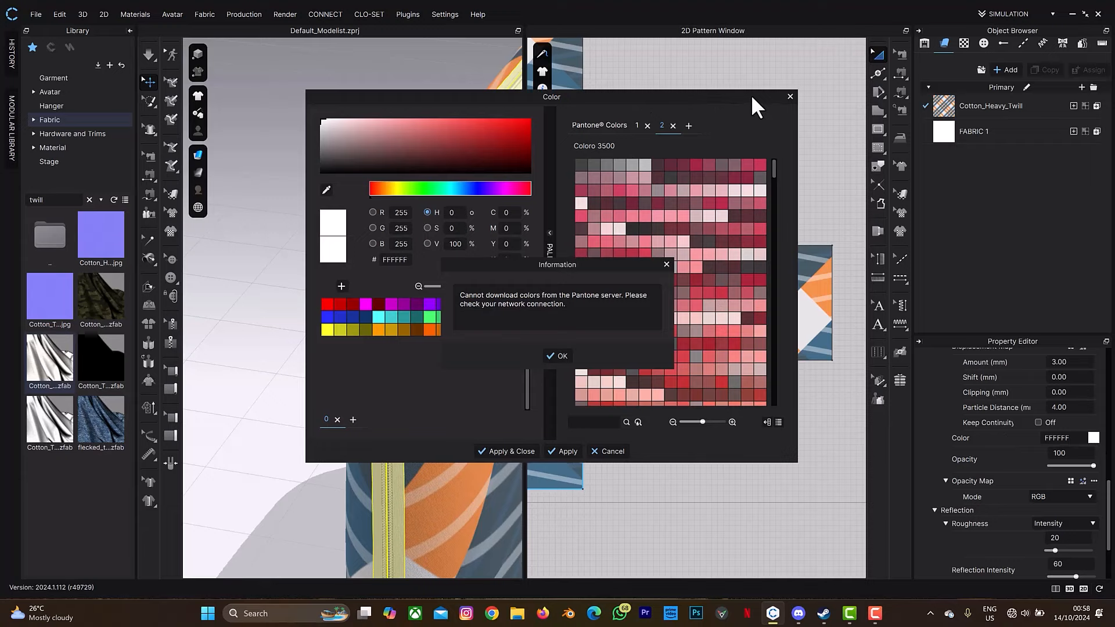
click(556, 356)
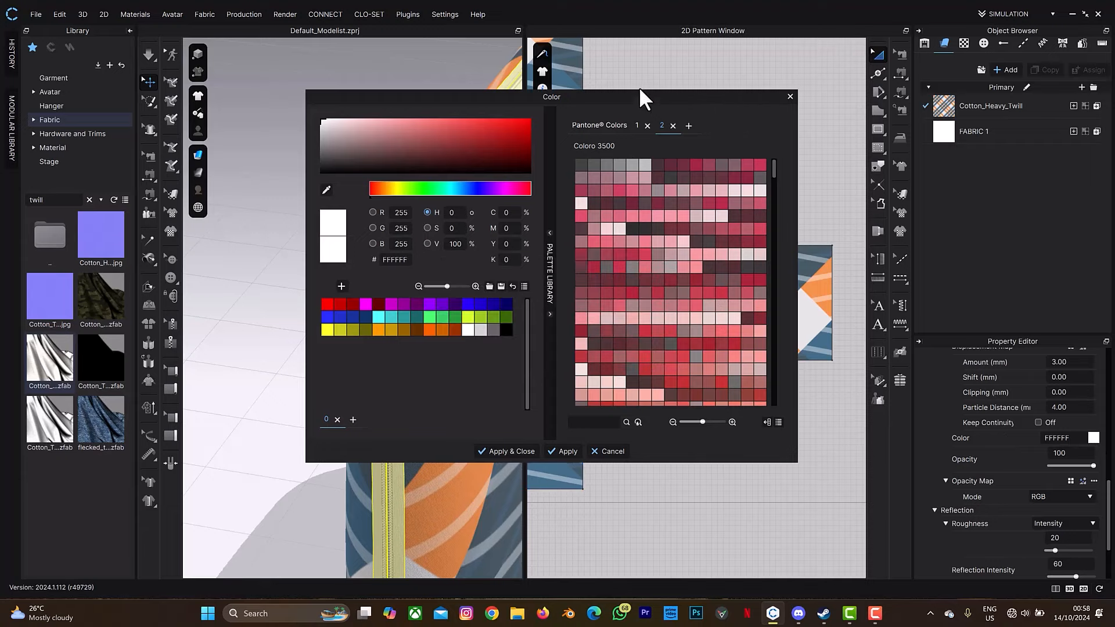
drag(709, 93, 830, 63)
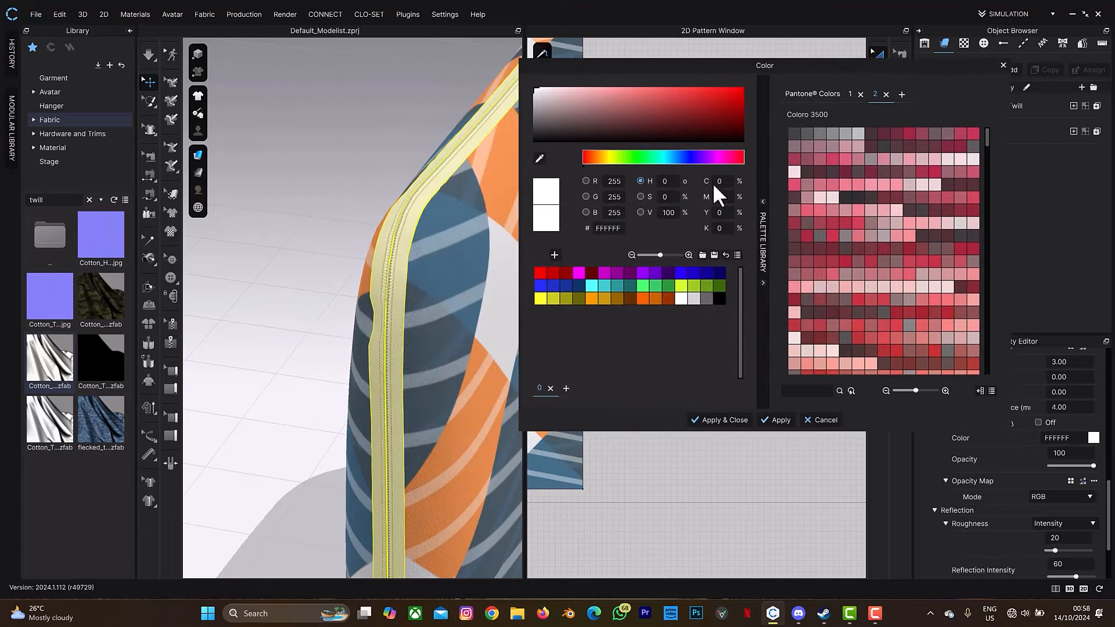
click(540, 162)
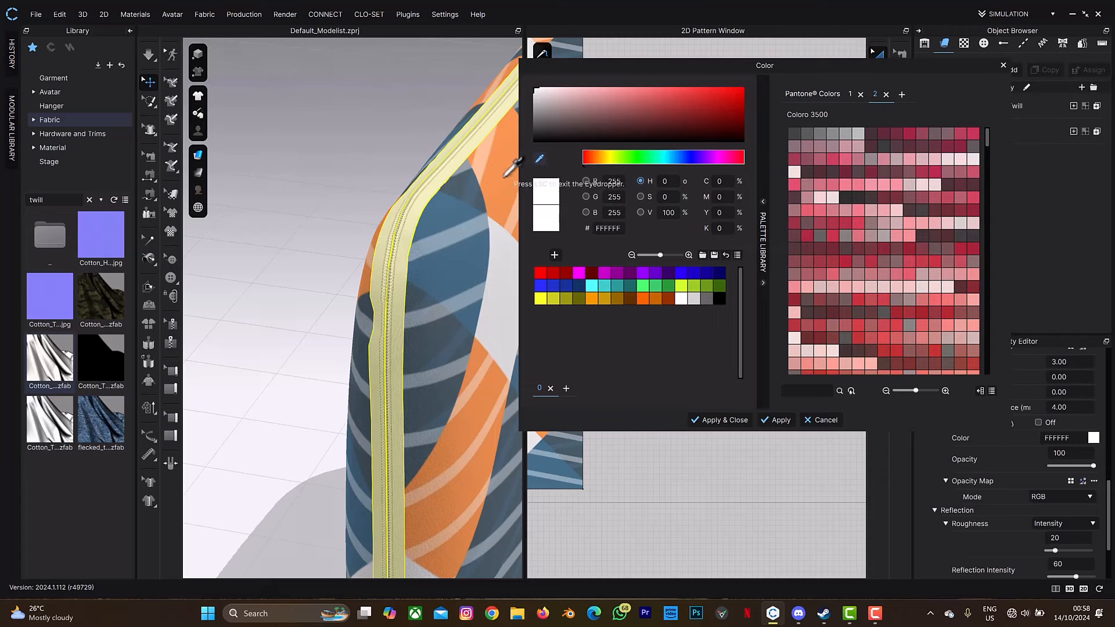
click(505, 175)
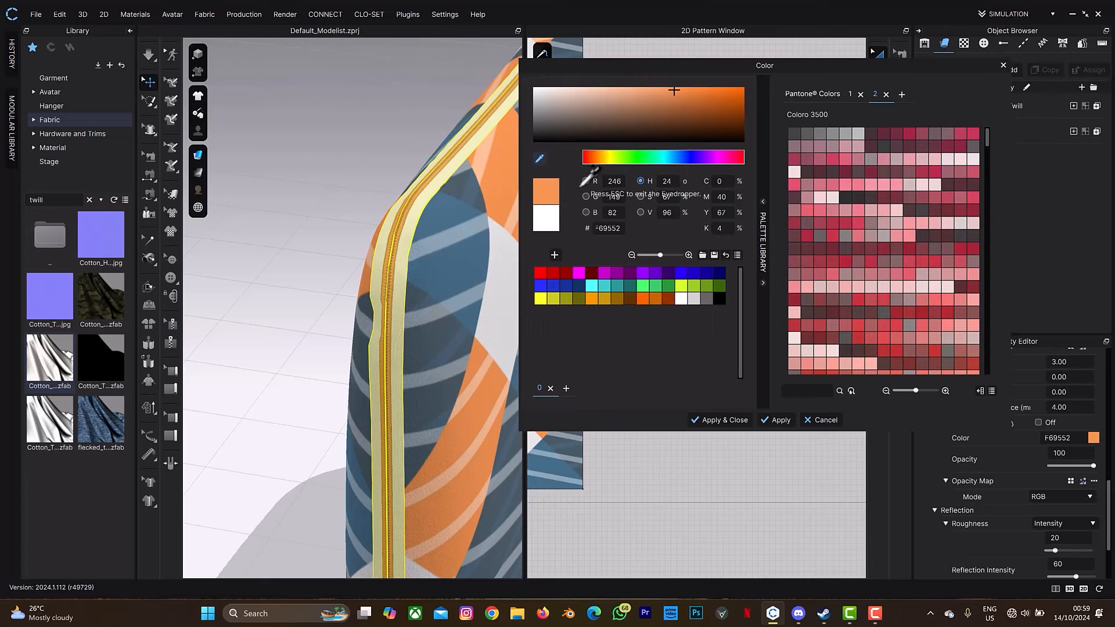
key(Escape)
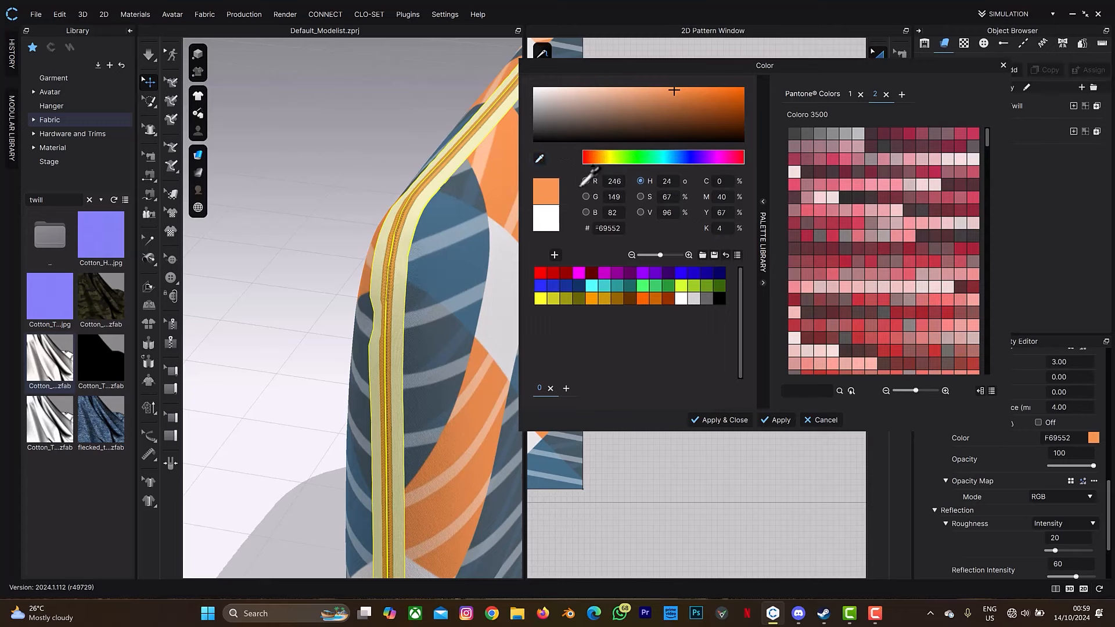
double_click(619, 228)
key(ctrl+c)
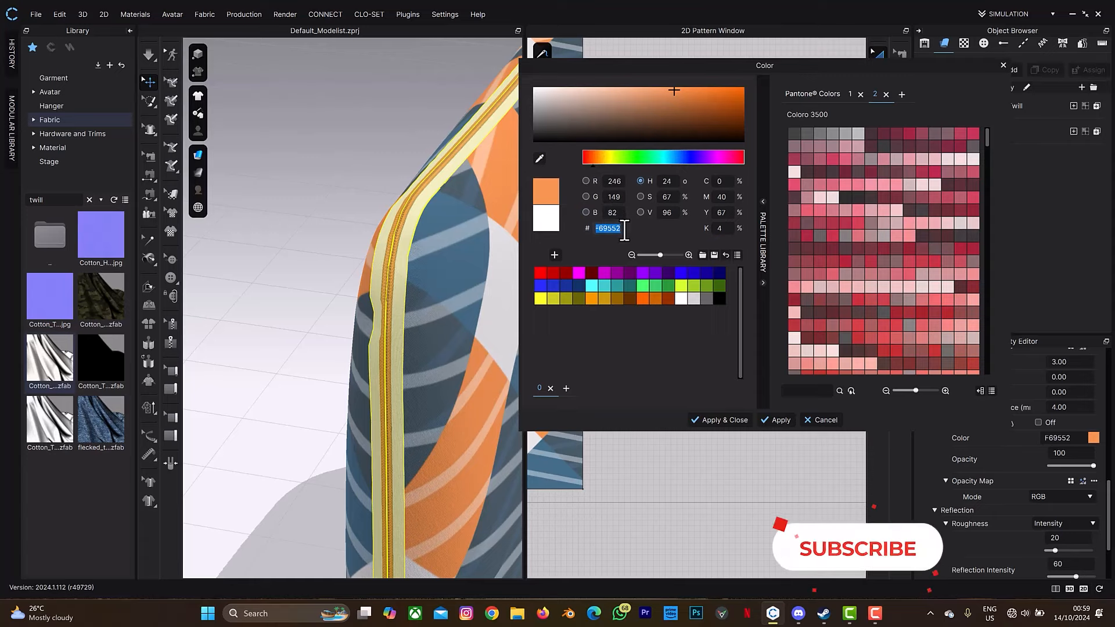
click(742, 423)
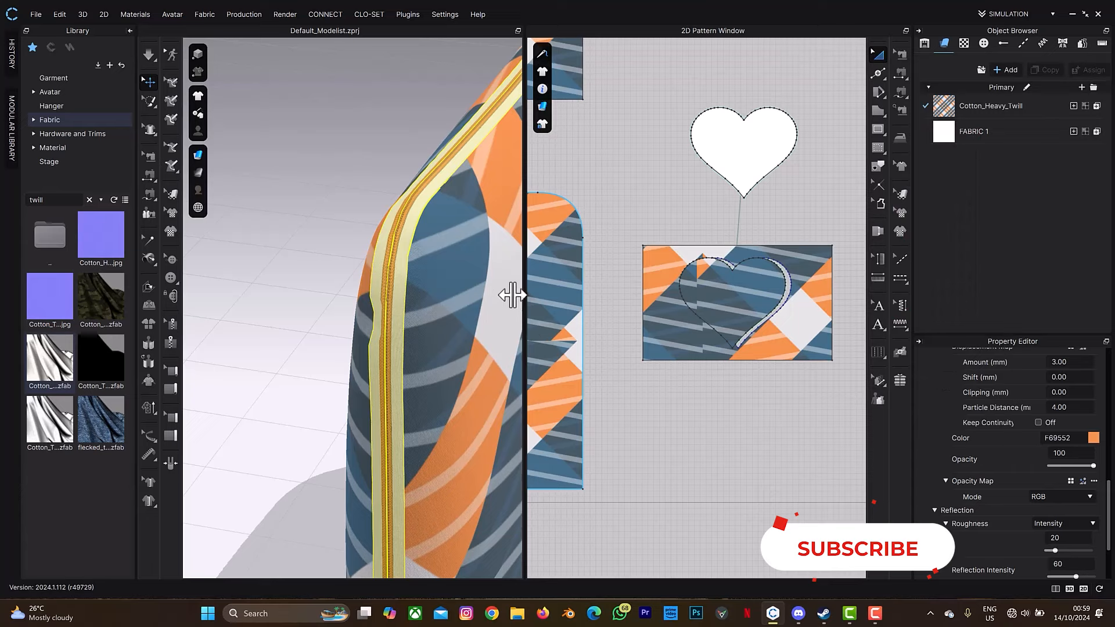
Step: Set the edge zipper's tape color to the copied orange, F69552
scroll(1042, 433, up, 3)
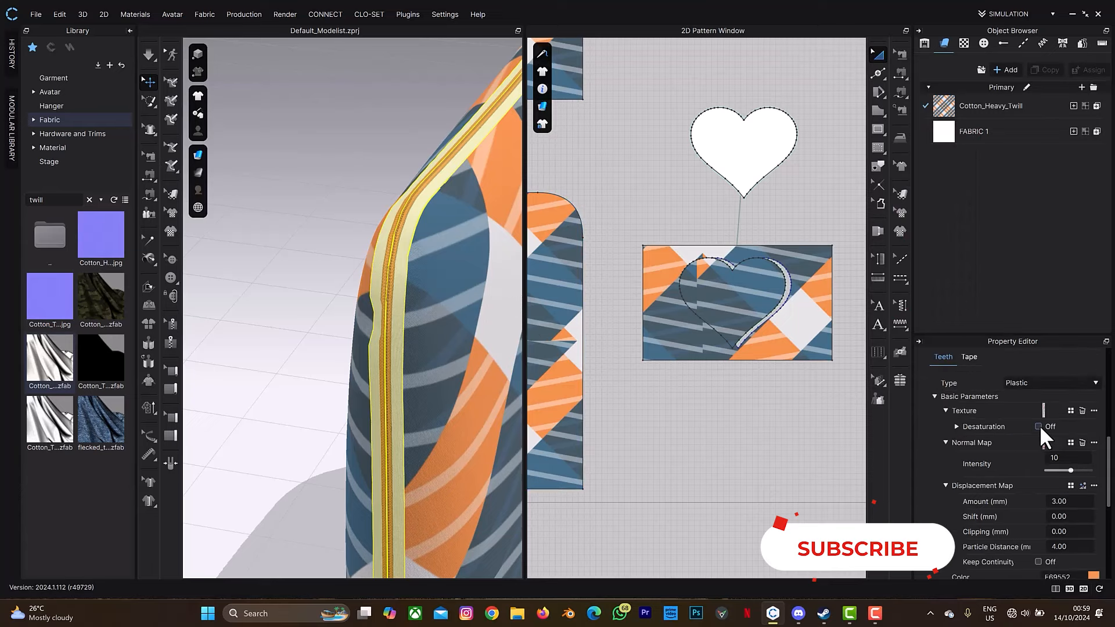
click(963, 357)
scroll(1043, 445, down, 3)
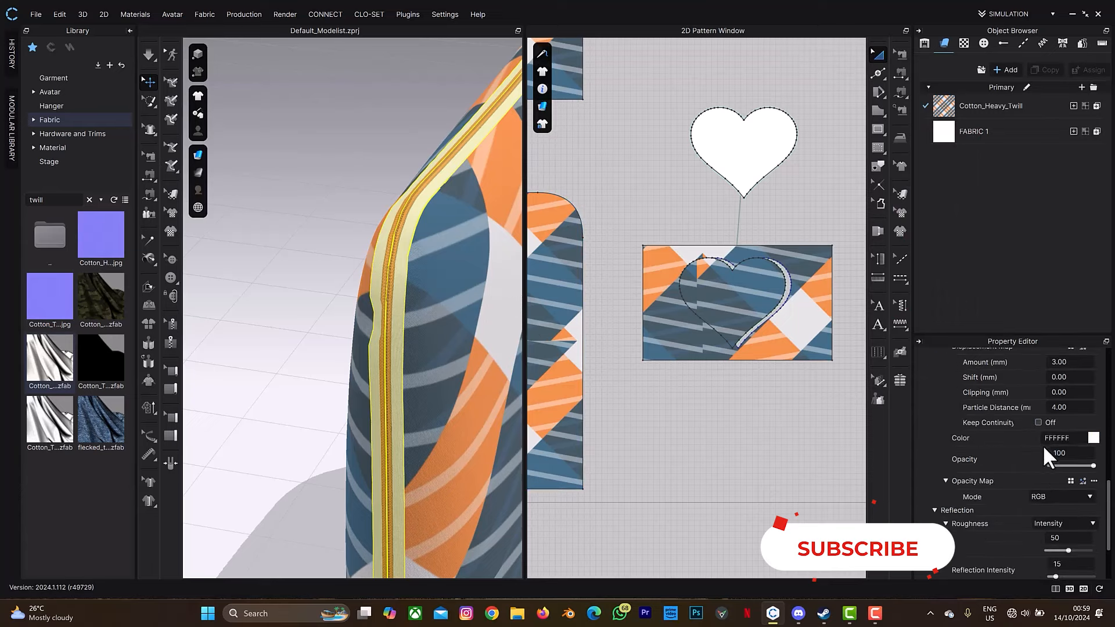
click(1093, 438)
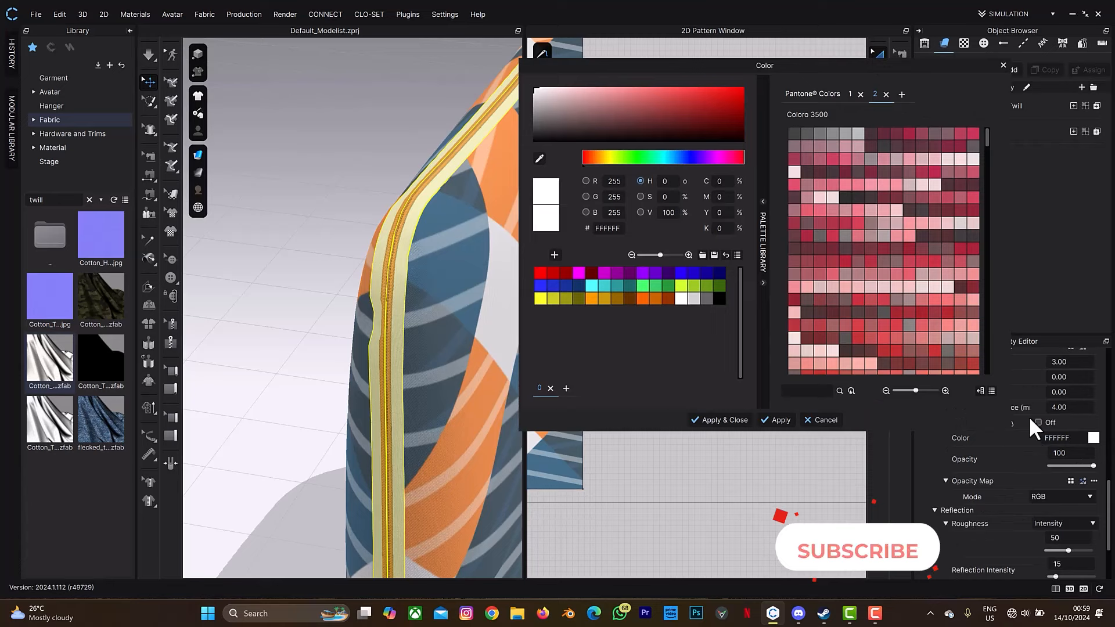
double_click(616, 228)
key(ctrl+v)
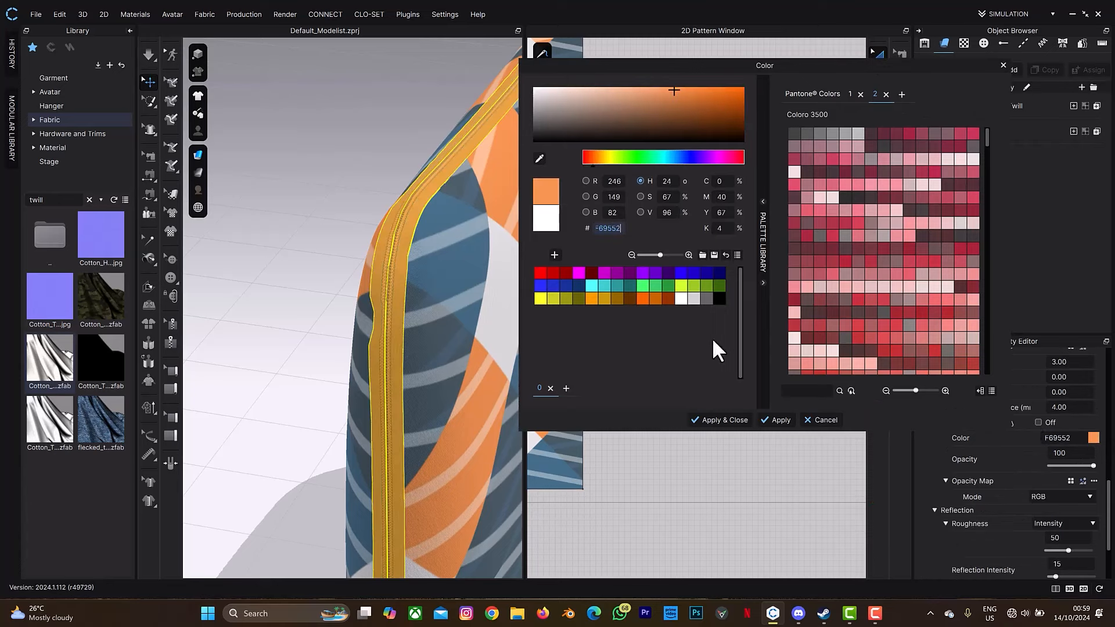
click(720, 422)
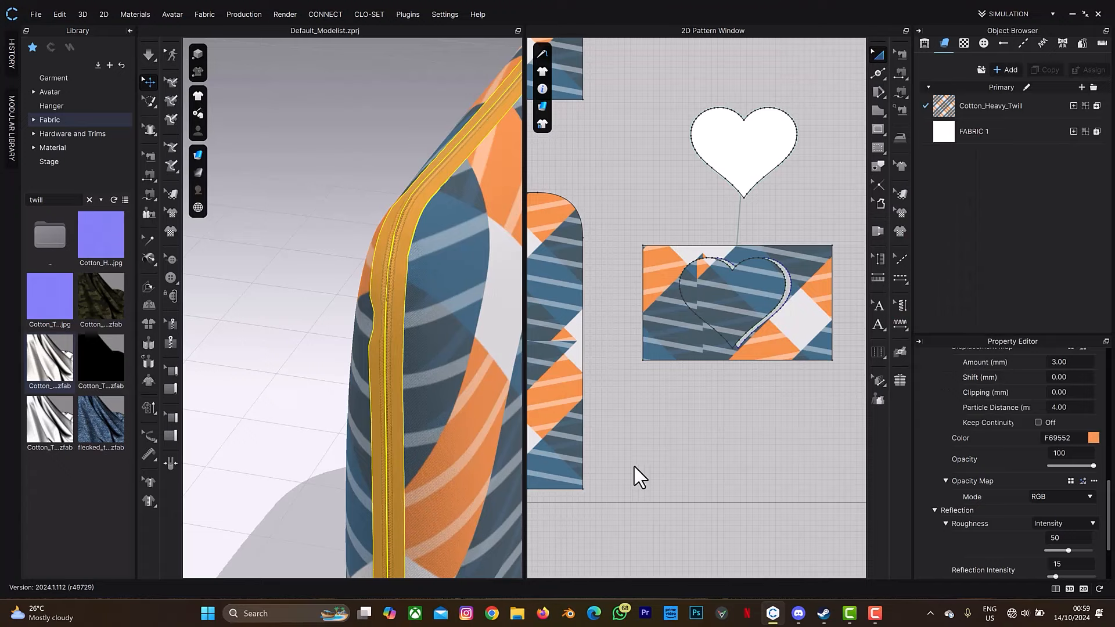
Step: Set the color of the edge zipper's two-way slider to orange F69552
right_drag(494, 419, 380, 337)
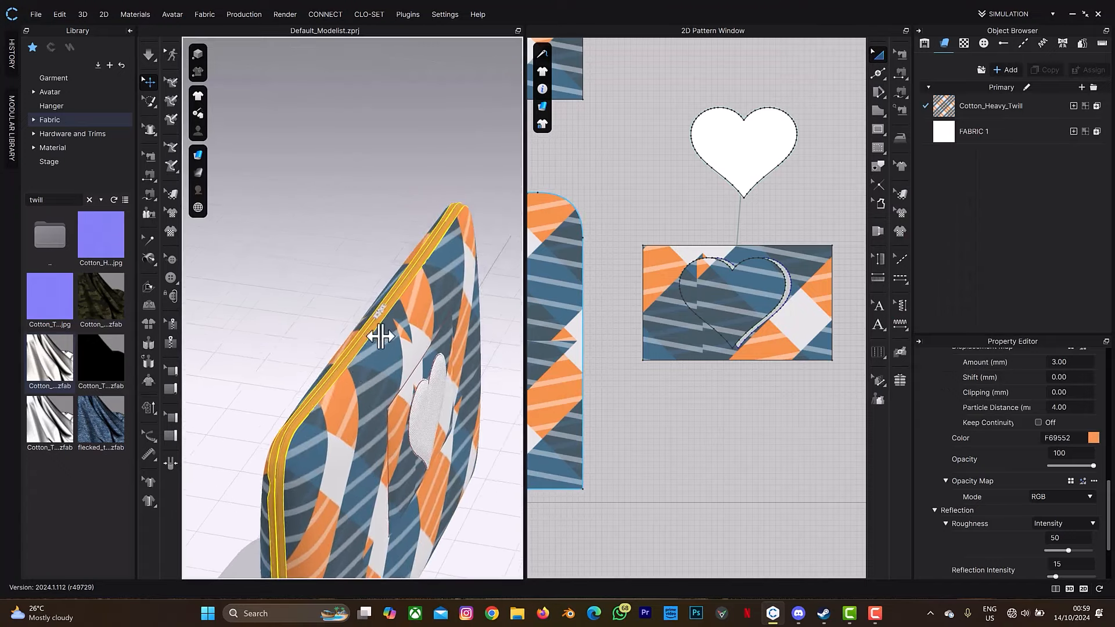
scroll(381, 337, up, 5)
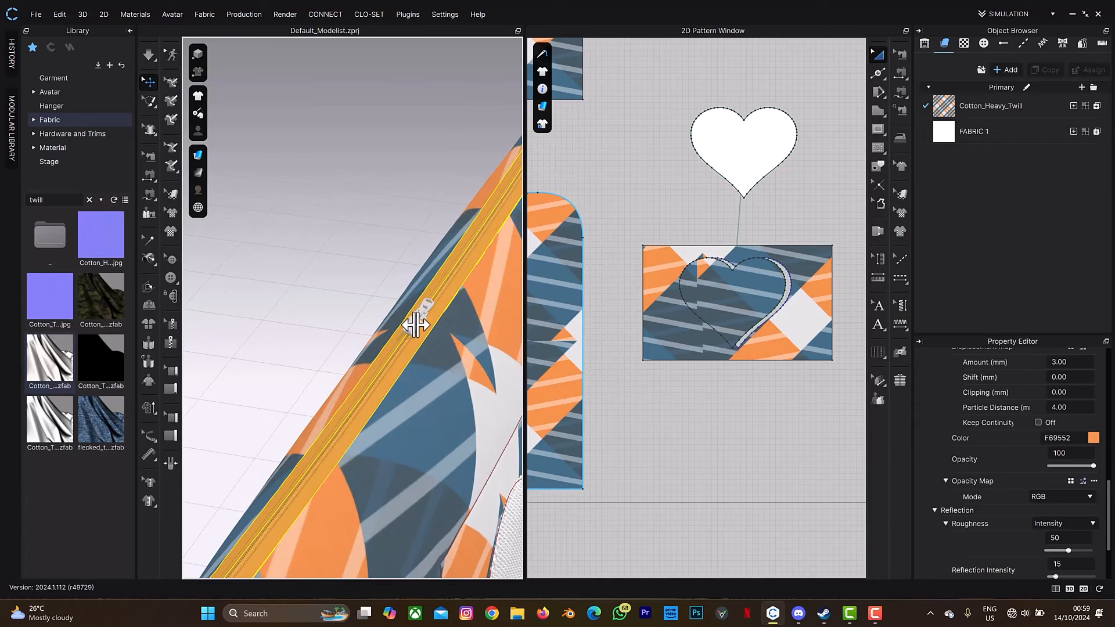
click(415, 323)
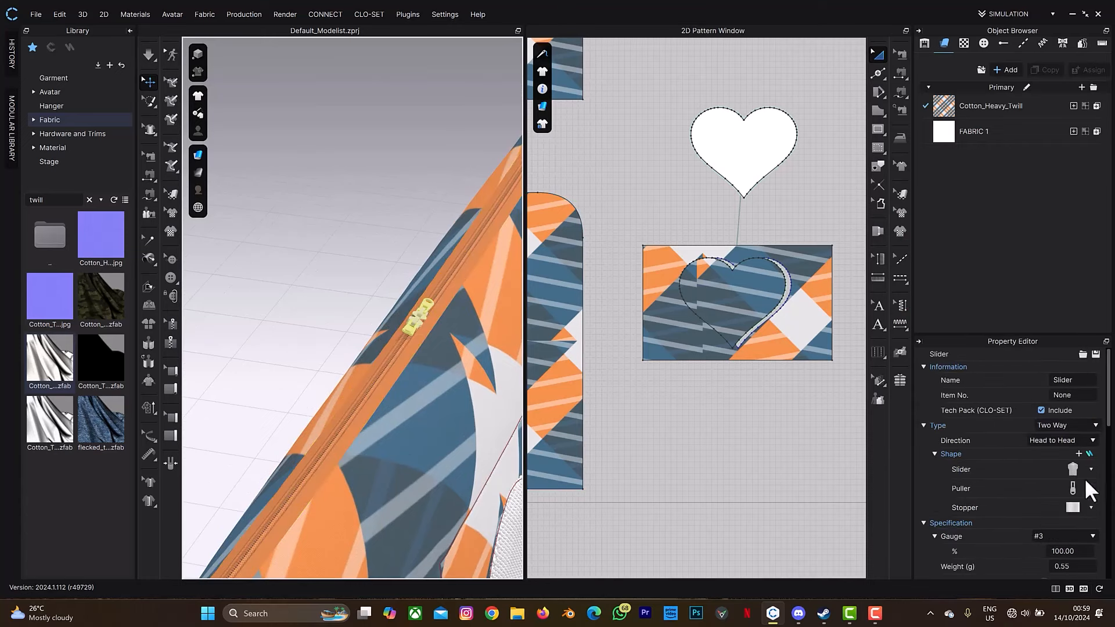
scroll(1085, 458, down, 5)
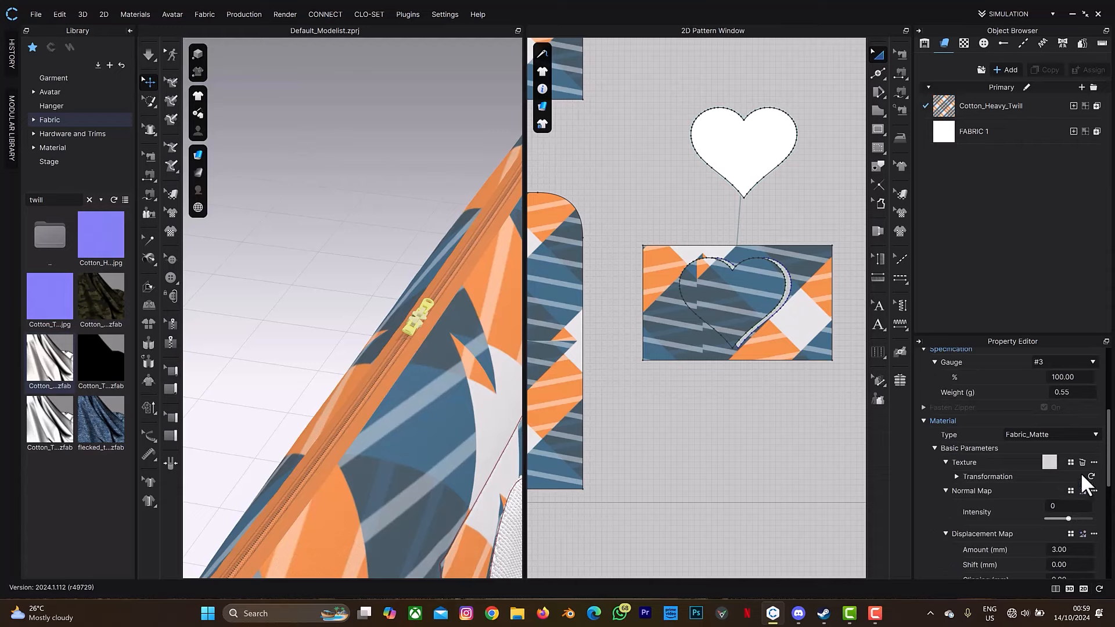
scroll(1080, 447, down, 5)
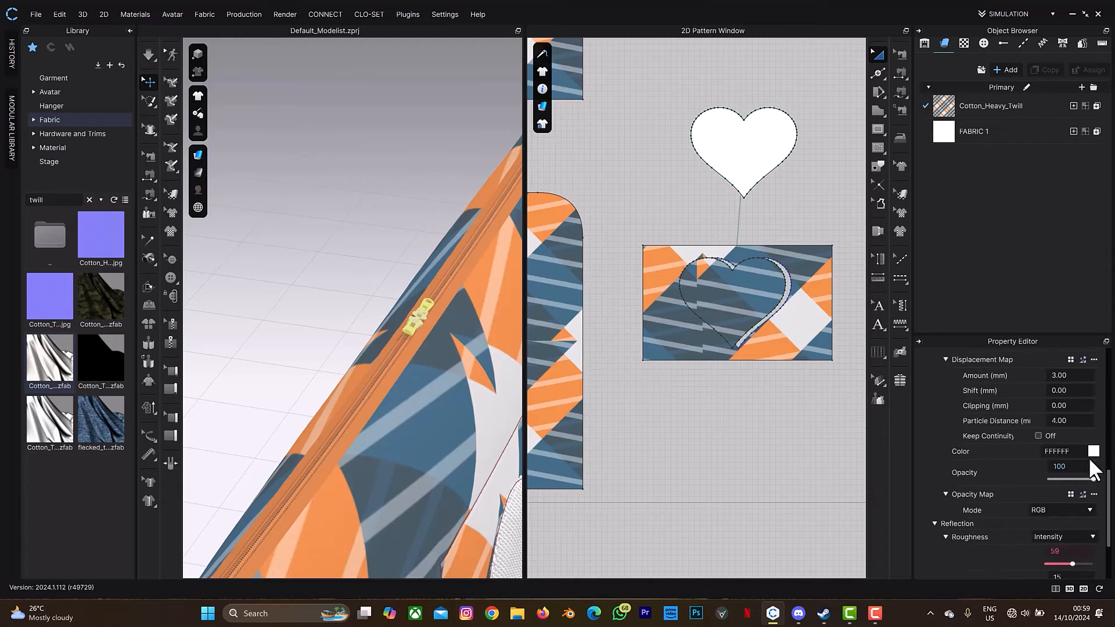
click(1093, 451)
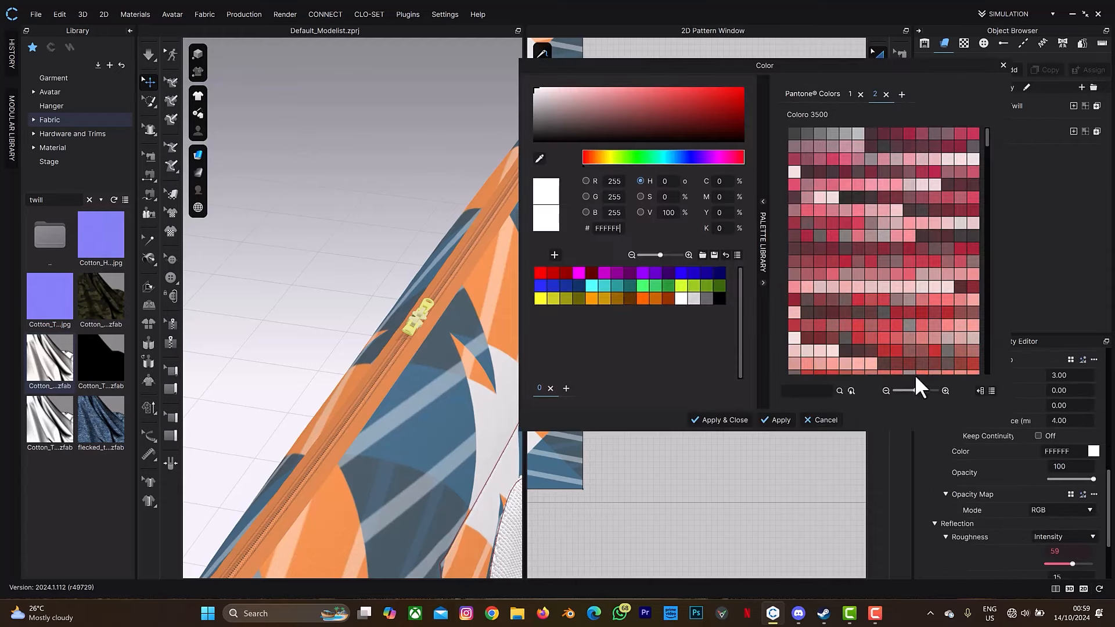
double_click(621, 231)
key(ctrl+v)
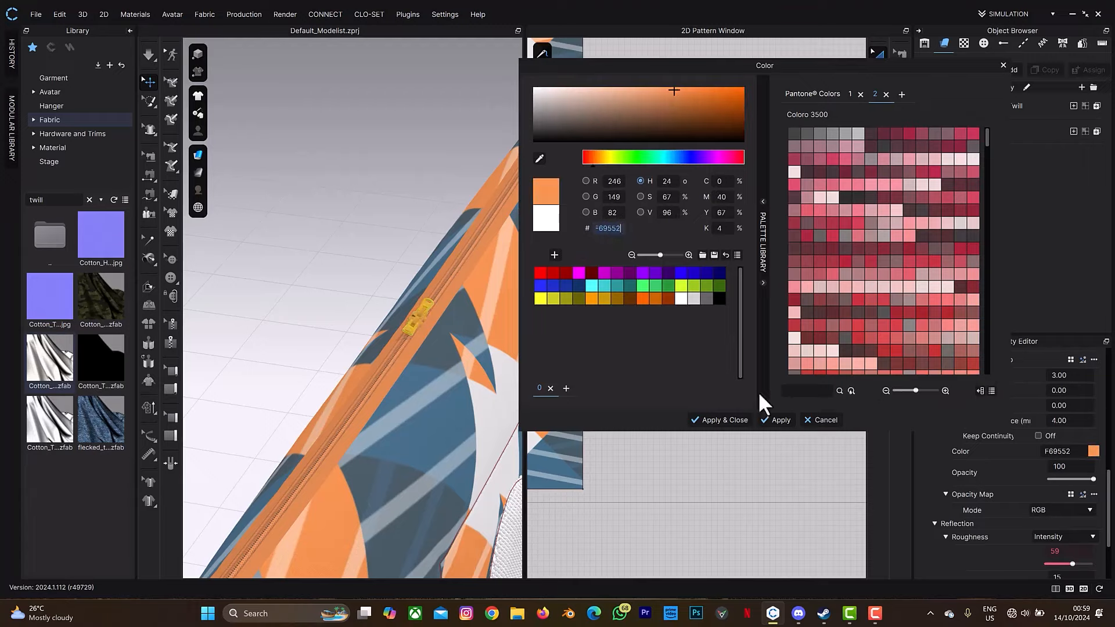
click(740, 420)
Step: Color the tape of the zipper on the pouch's pocket orange with hex code F69552
scroll(481, 343, up, 5)
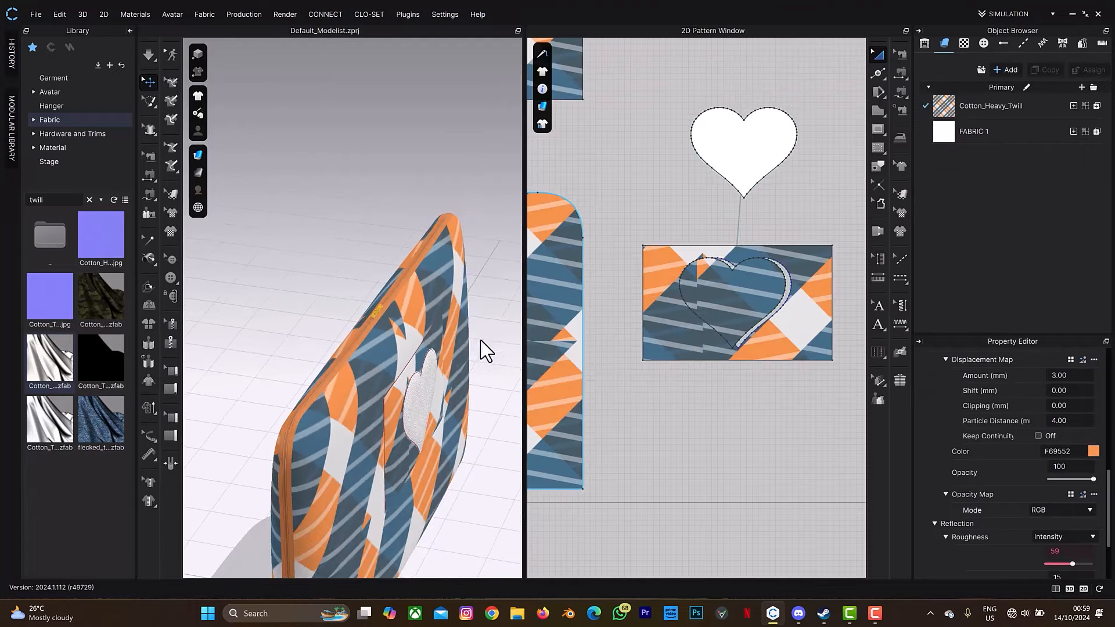
right_drag(487, 333, 338, 482)
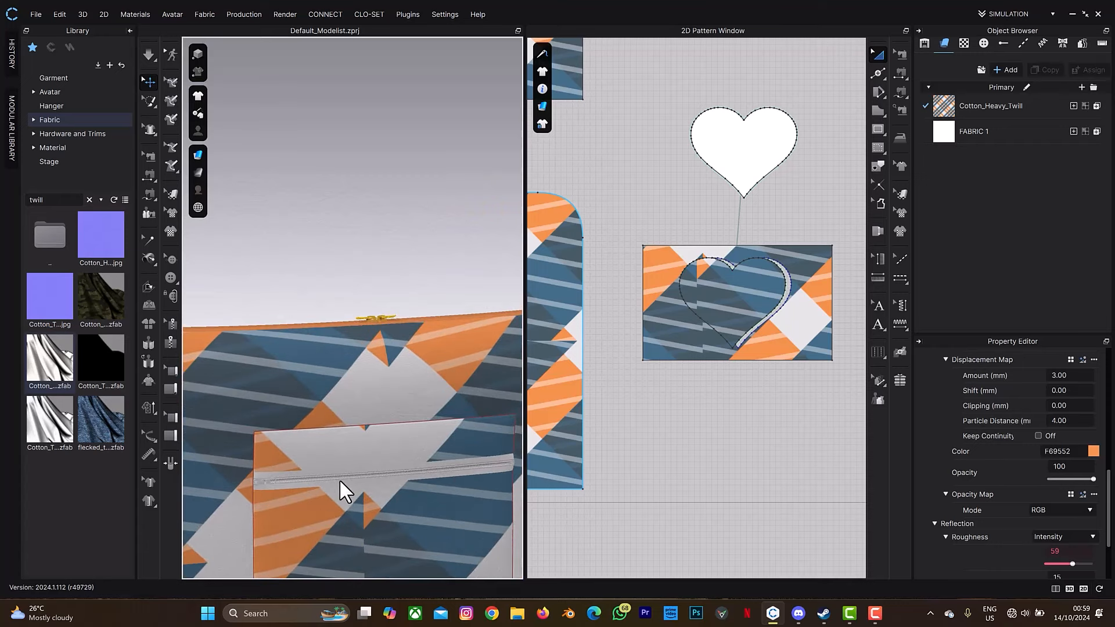
click(339, 481)
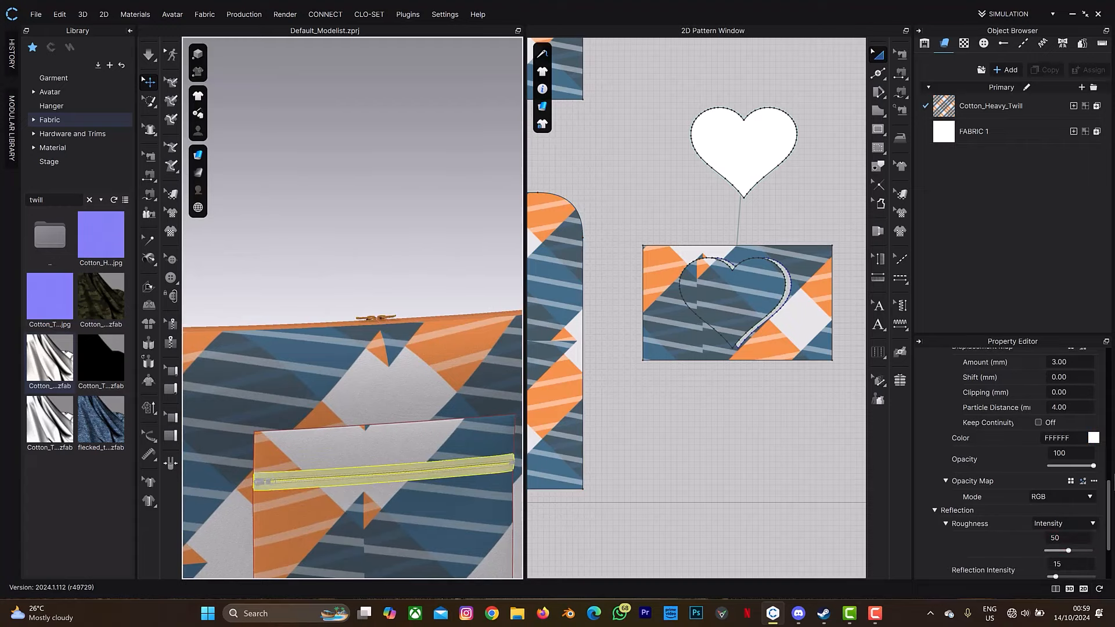
scroll(1031, 431, down, 2)
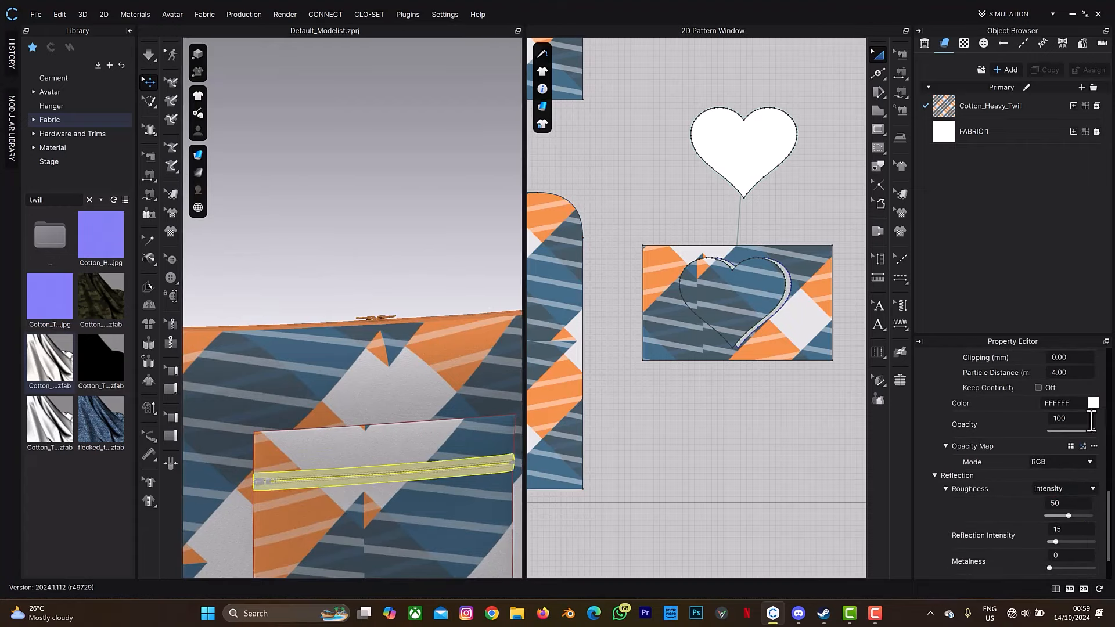
click(1092, 403)
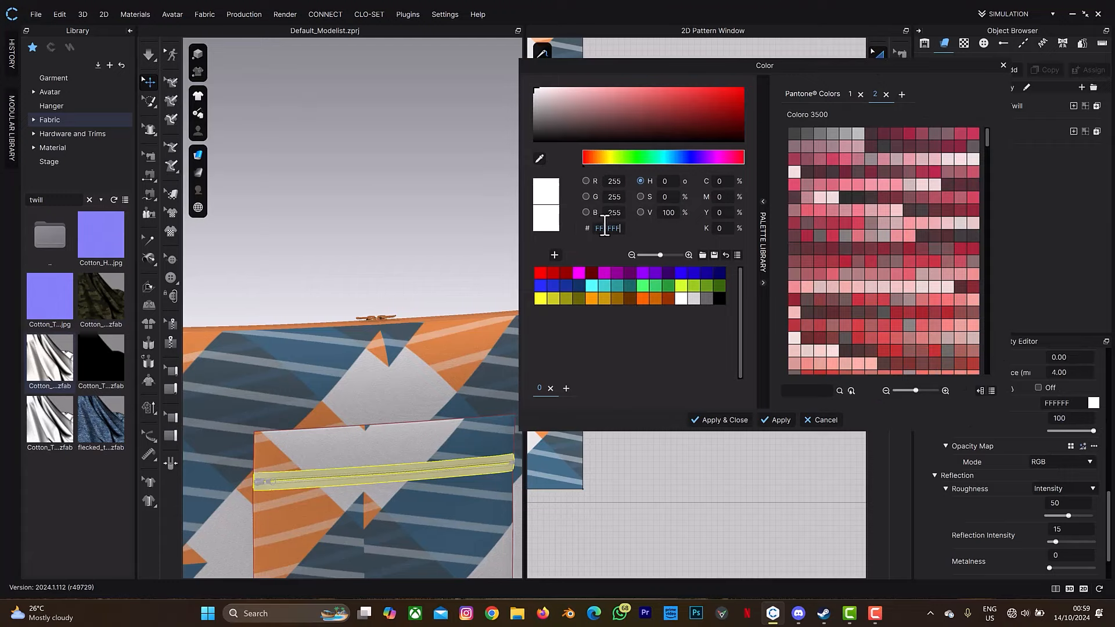
text(F69552)
key(Return)
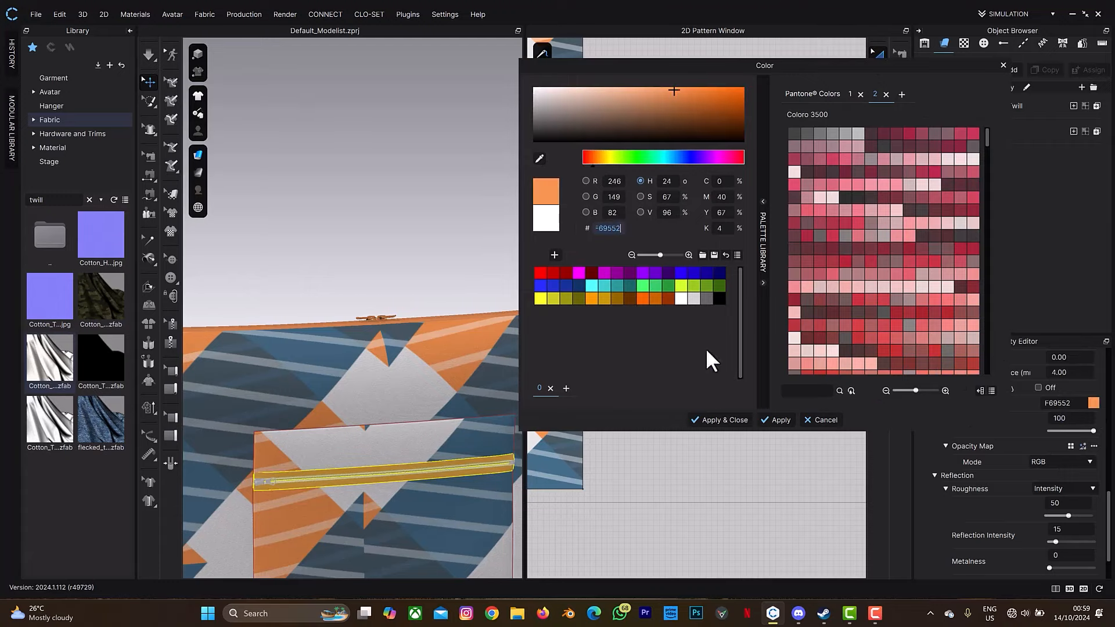
click(717, 419)
Step: Color the teeth of the zipper on the pouch's pocket orange with hex code F69552
scroll(364, 468, down, 2)
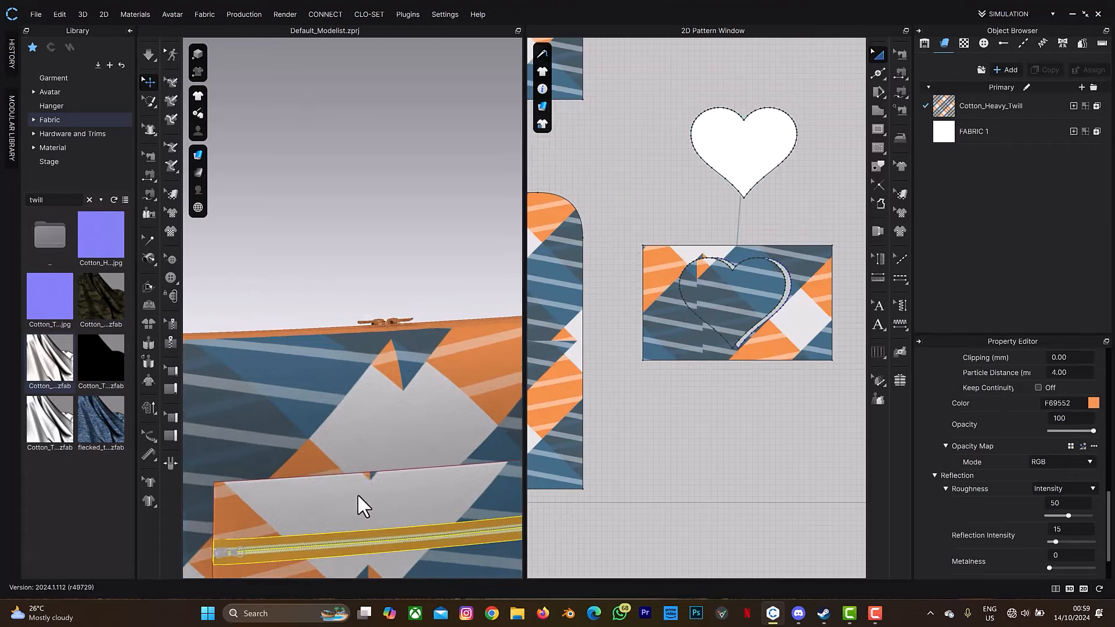
middle_drag(357, 494, 425, 276)
scroll(302, 330, down, 2)
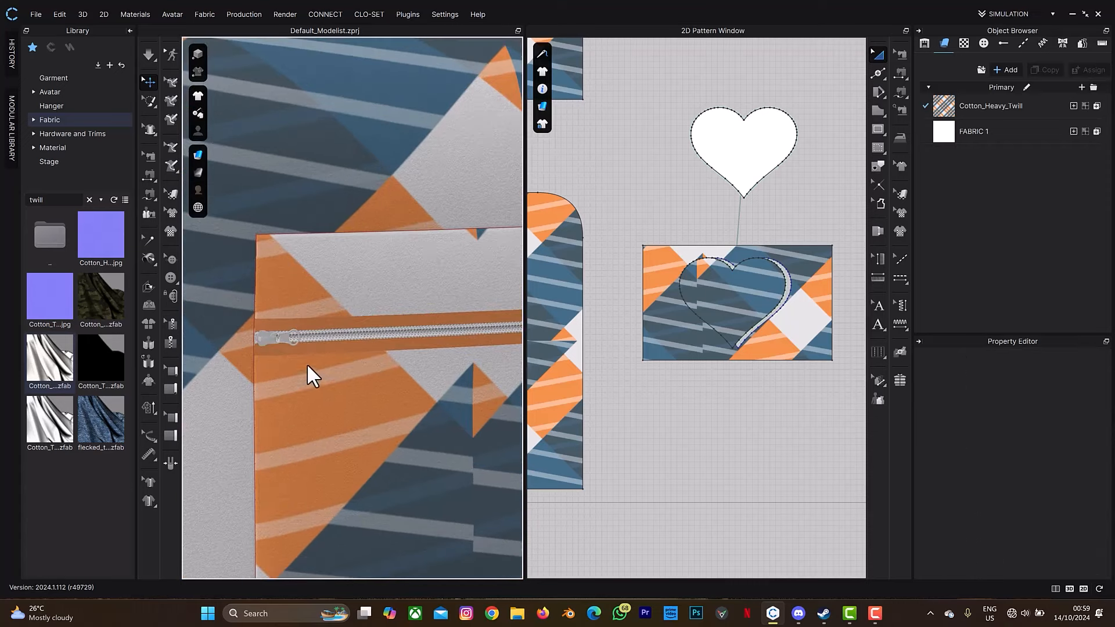
click(310, 330)
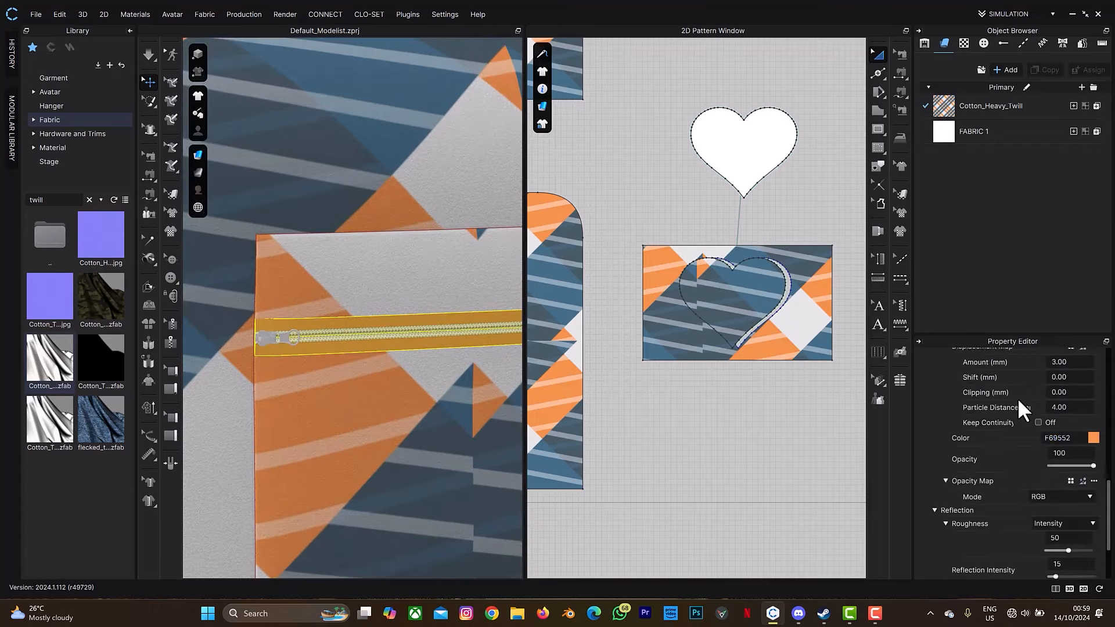
scroll(1017, 398, up, 5)
click(944, 428)
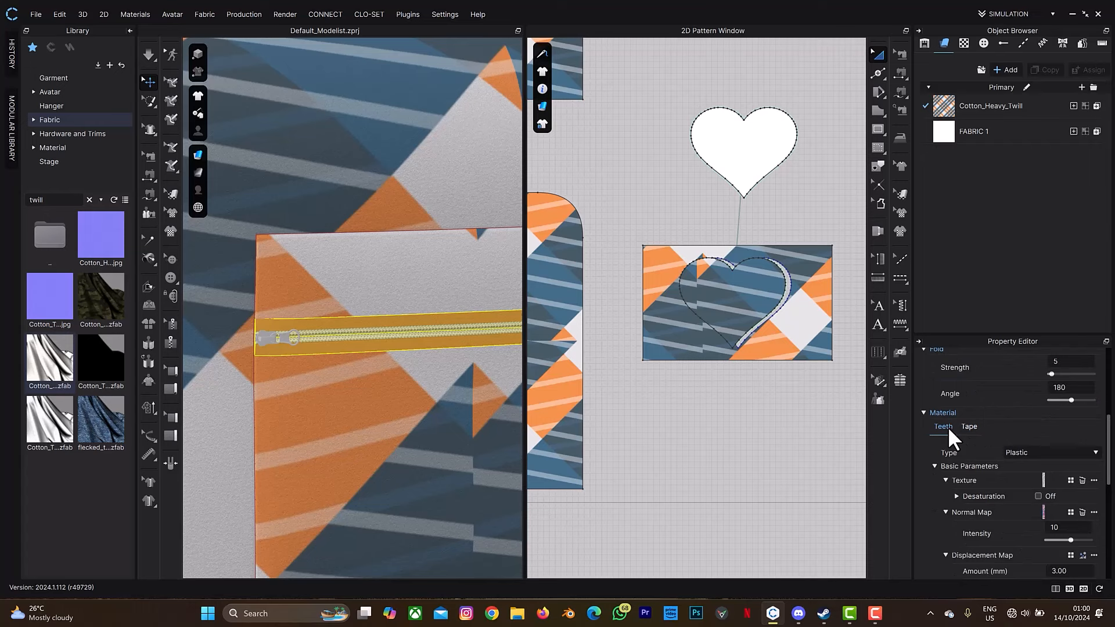
scroll(1033, 464, down, 7)
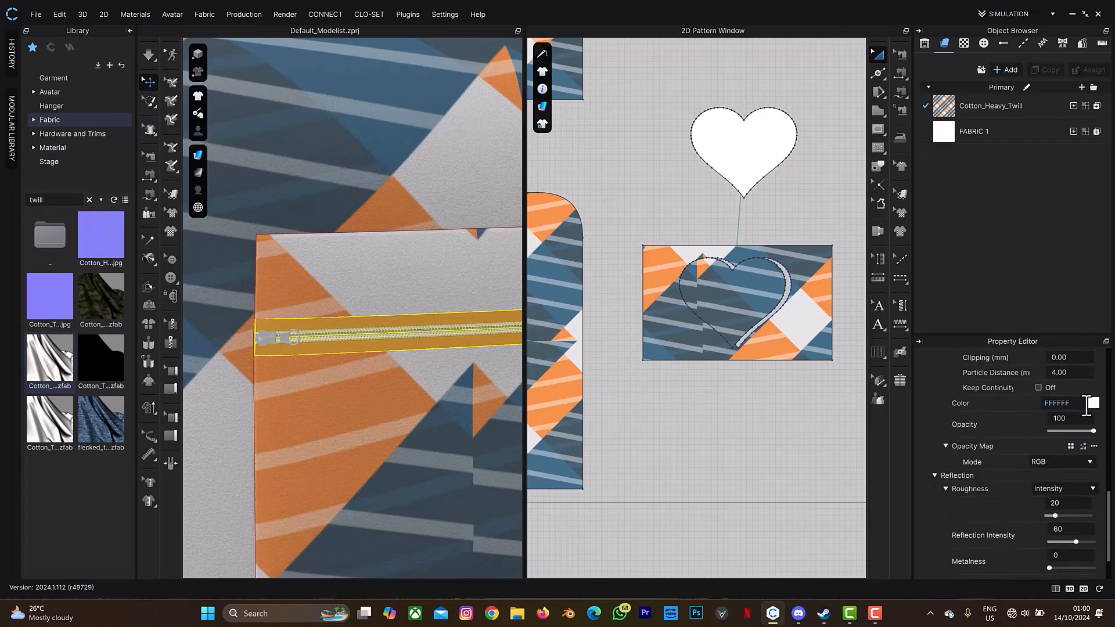
click(1093, 403)
click(1089, 402)
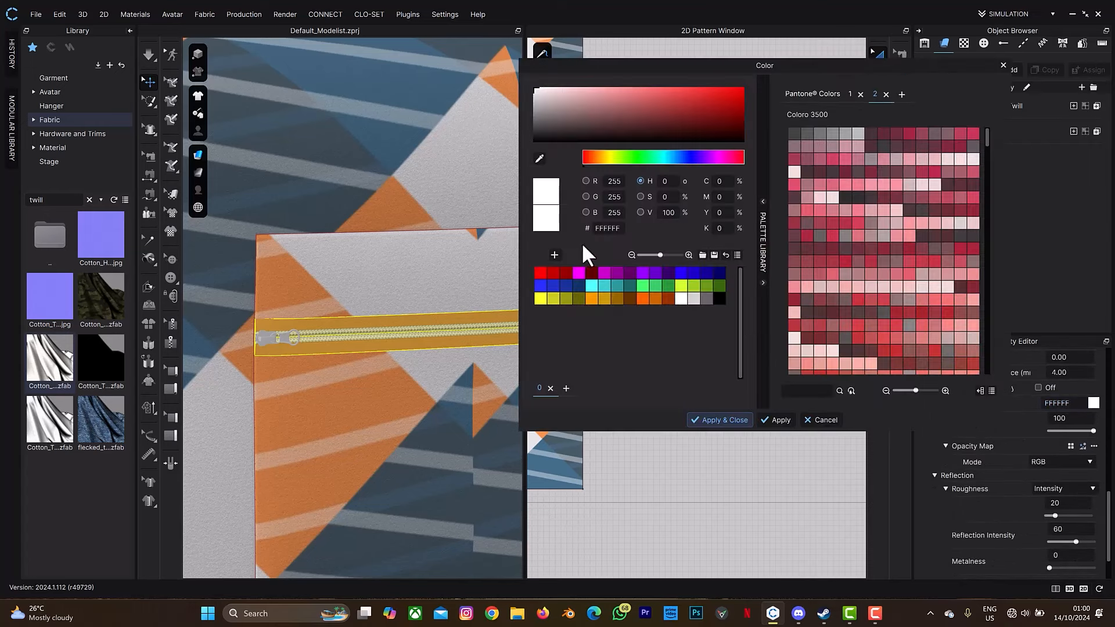
double_click(615, 222)
text(F69552)
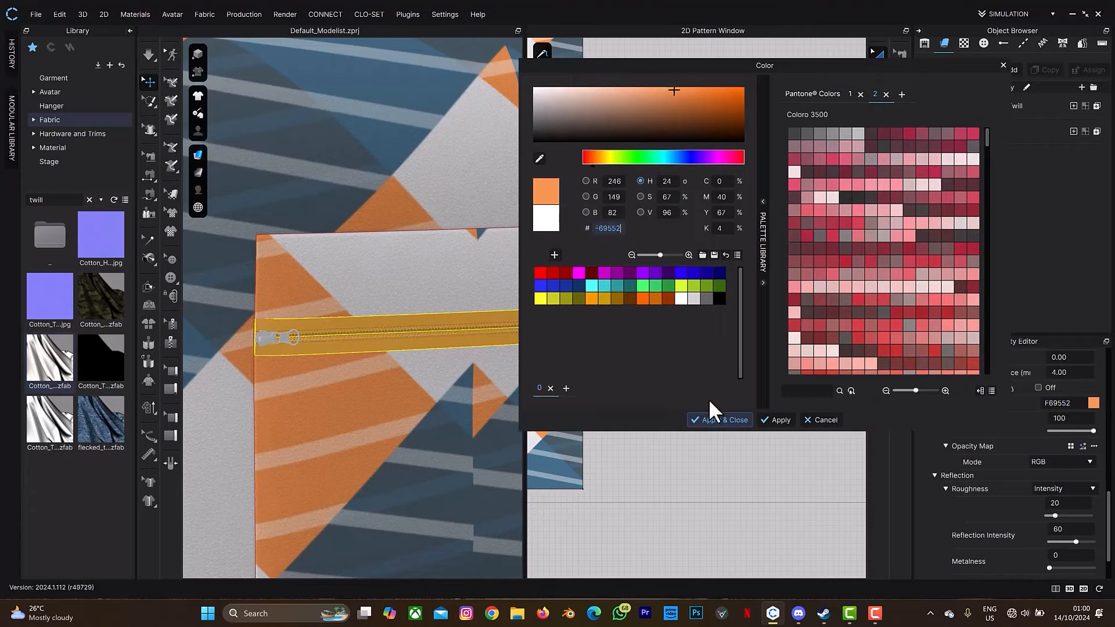
click(709, 418)
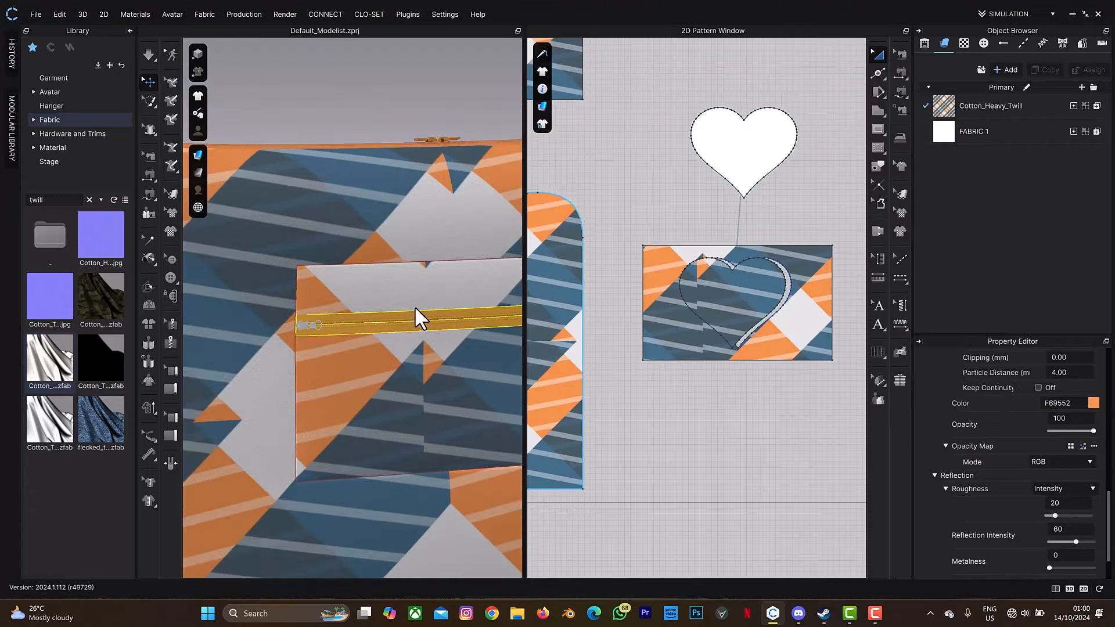
Step: Set the color of the pocket zipper's slider to orange F69552
middle_drag(346, 329, 427, 316)
scroll(274, 305, up, 2)
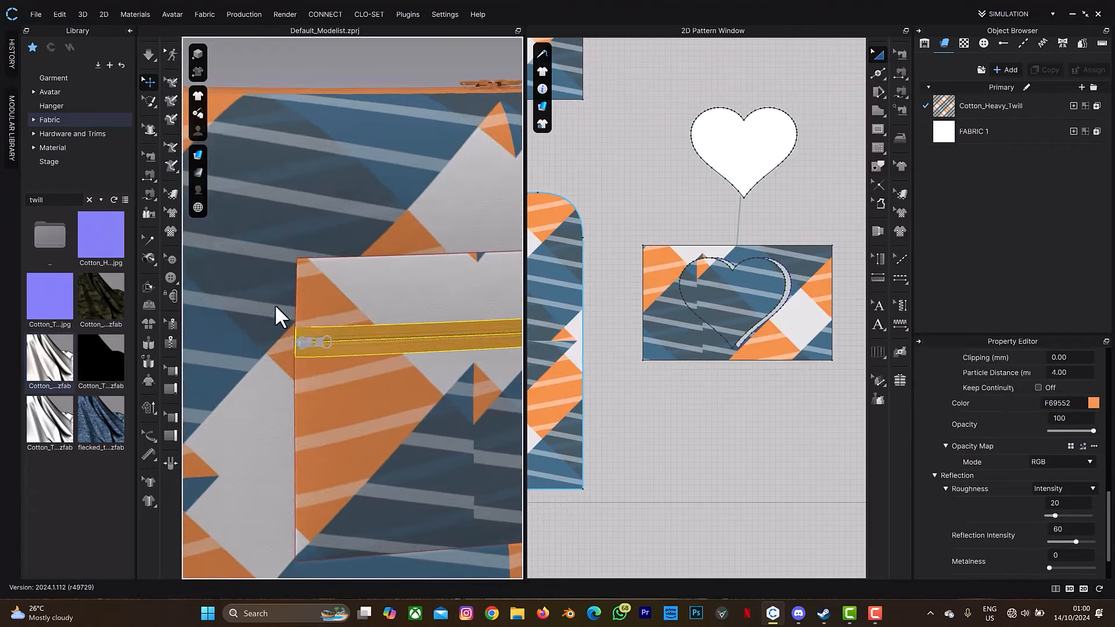
click(308, 342)
click(1092, 499)
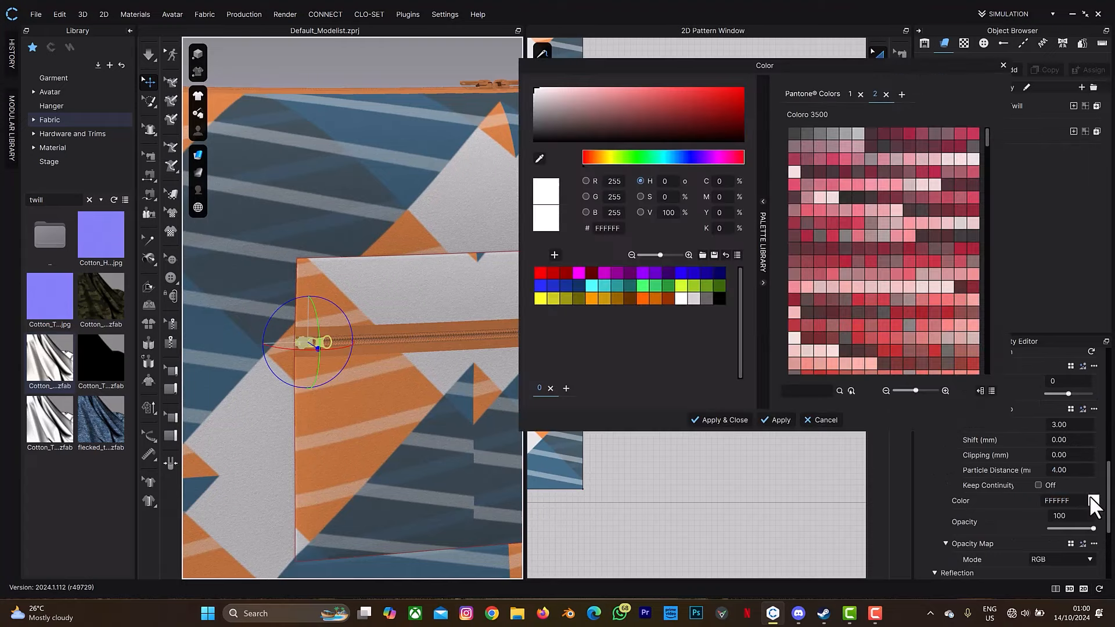
double_click(620, 229)
text(F69552)
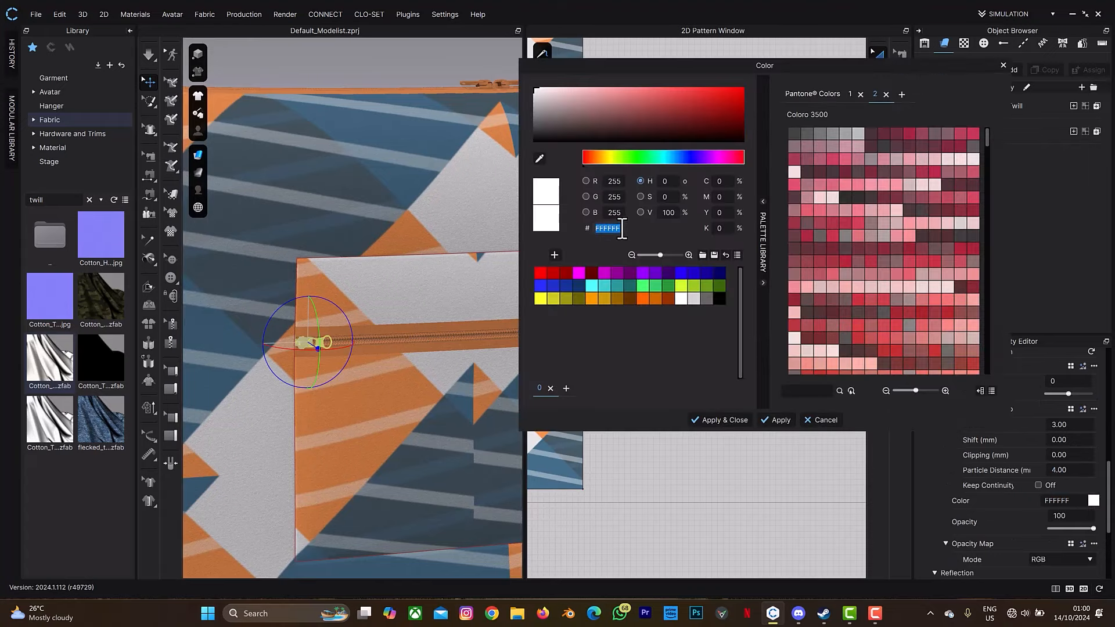
key(Return)
click(719, 418)
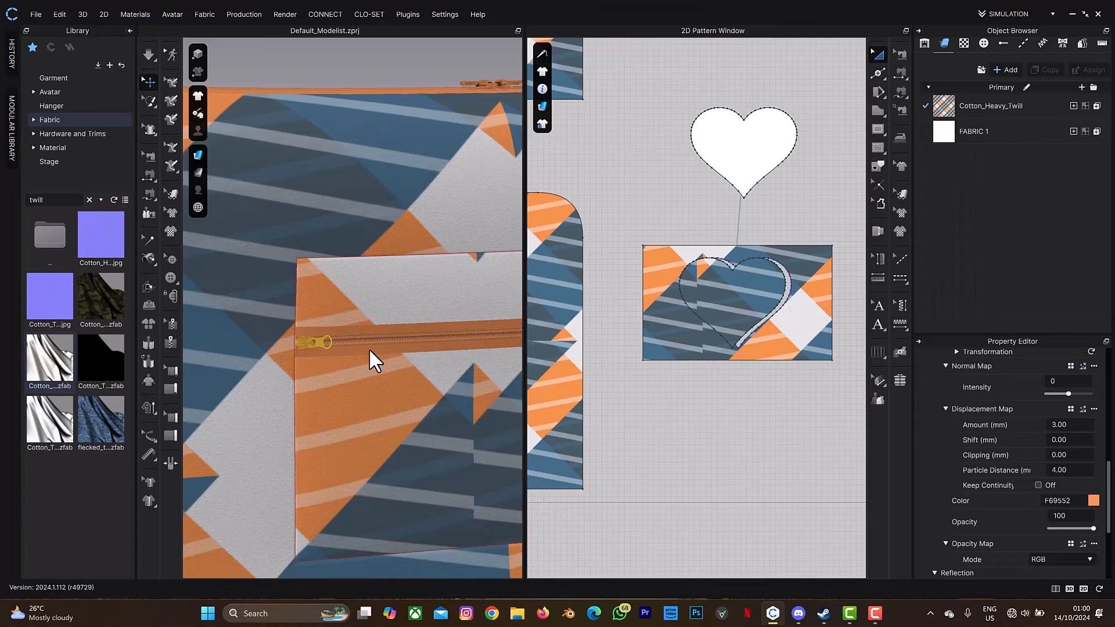
Step: Set Ply Color 1 of the heart patch's knitwear fabric, FABRIC 1, to the blue 476C86 sampled from the plaid
scroll(384, 238, down, 5)
right_drag(427, 239, 385, 291)
right_drag(279, 322, 313, 328)
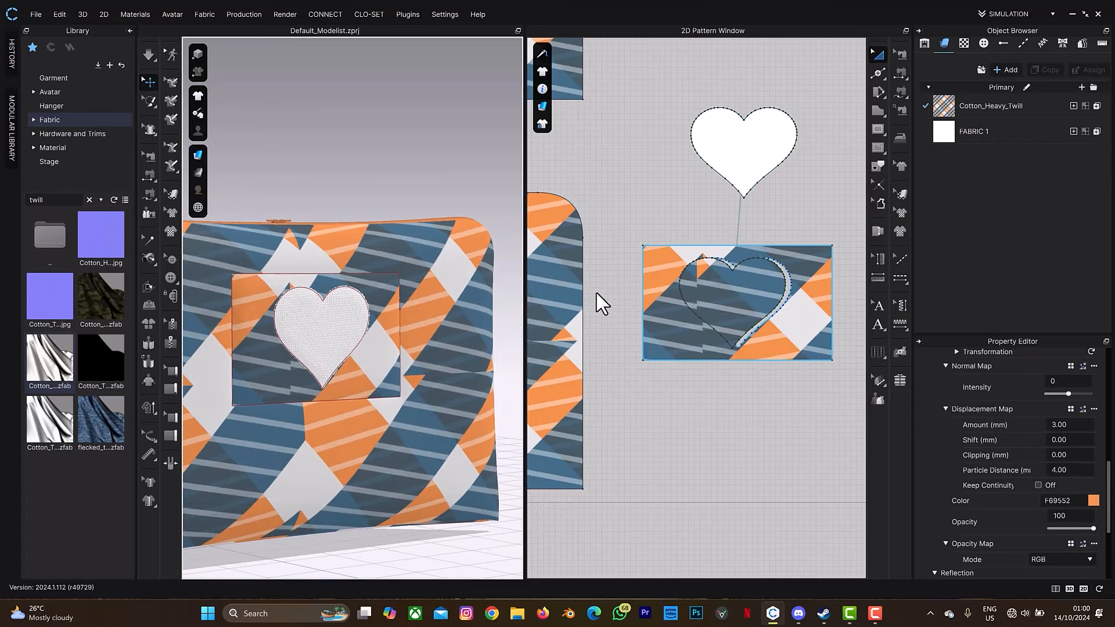
click(972, 133)
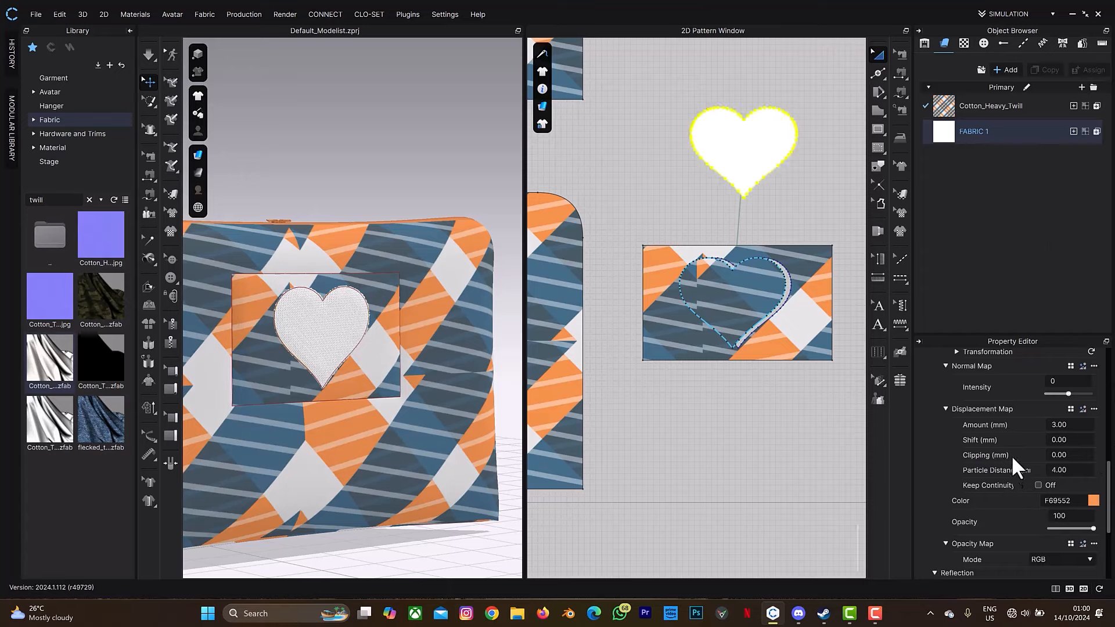
scroll(1012, 454, down, 1)
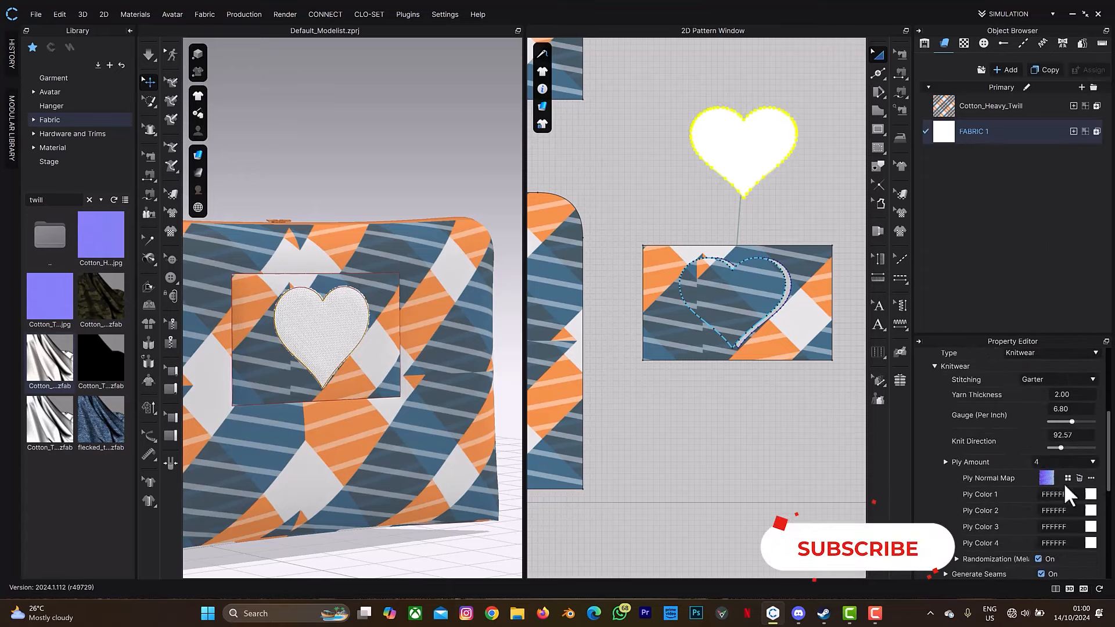
scroll(335, 319, up, 5)
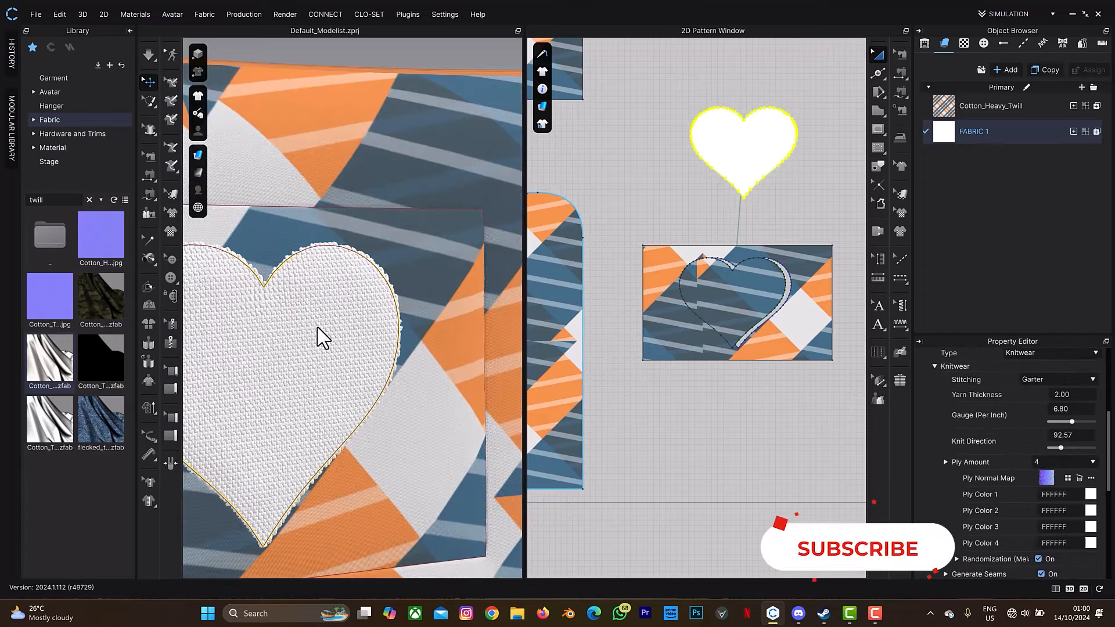
middle_drag(317, 327, 416, 292)
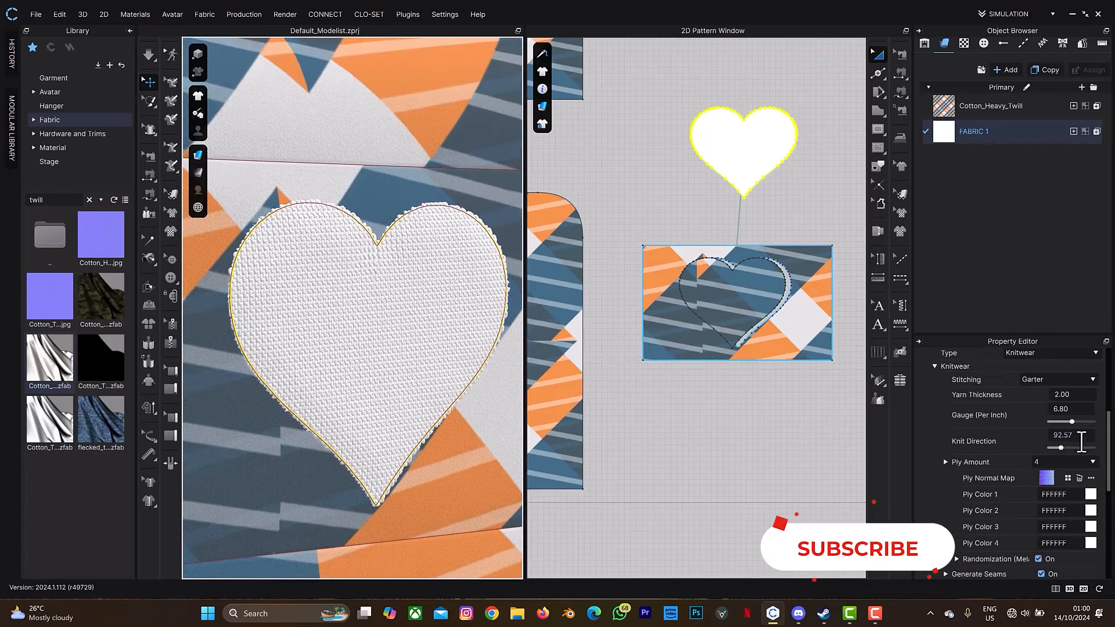
click(1077, 462)
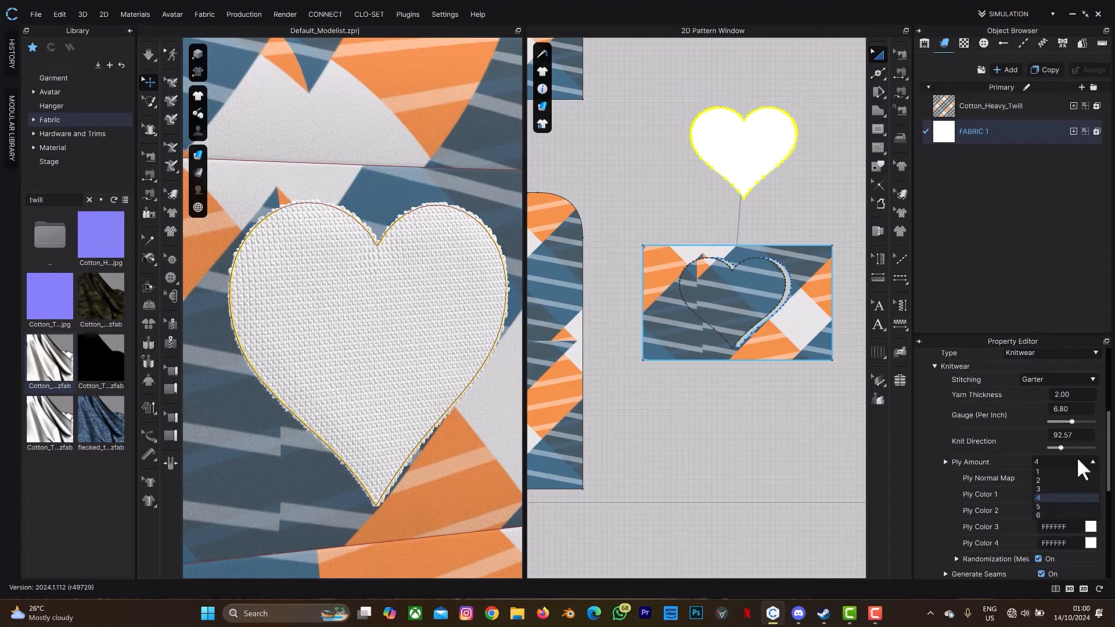
click(1076, 457)
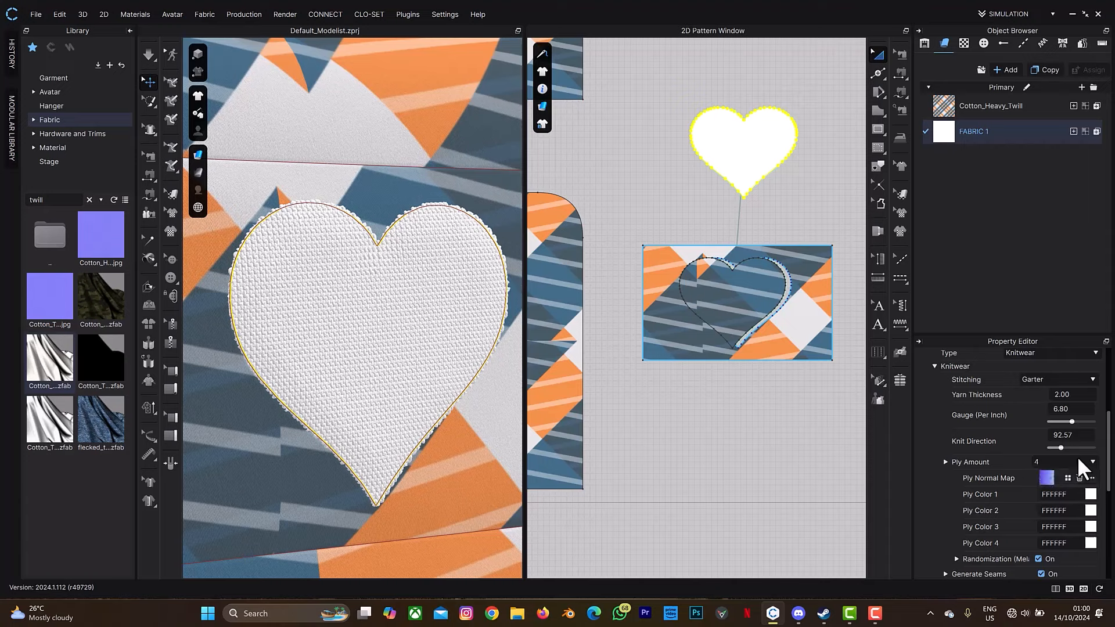
click(1092, 505)
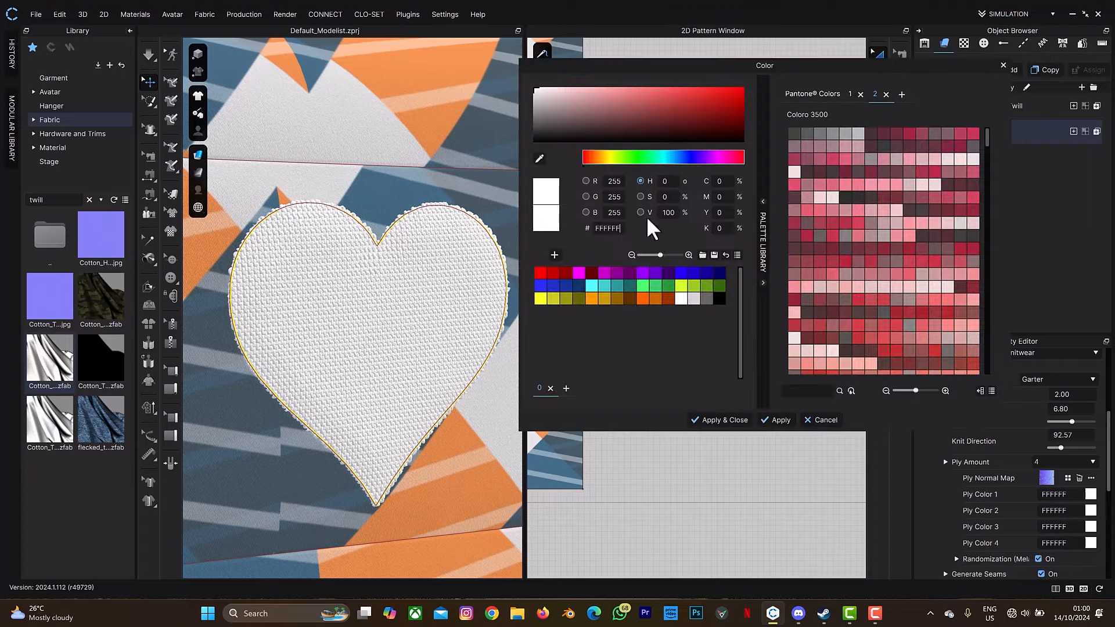
click(539, 158)
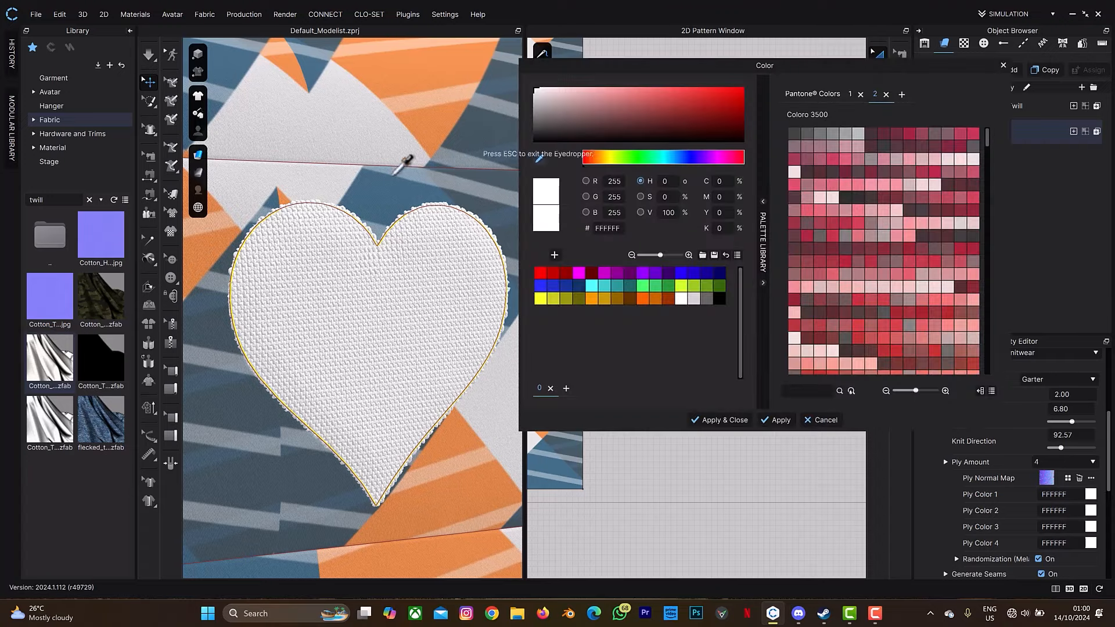
click(370, 186)
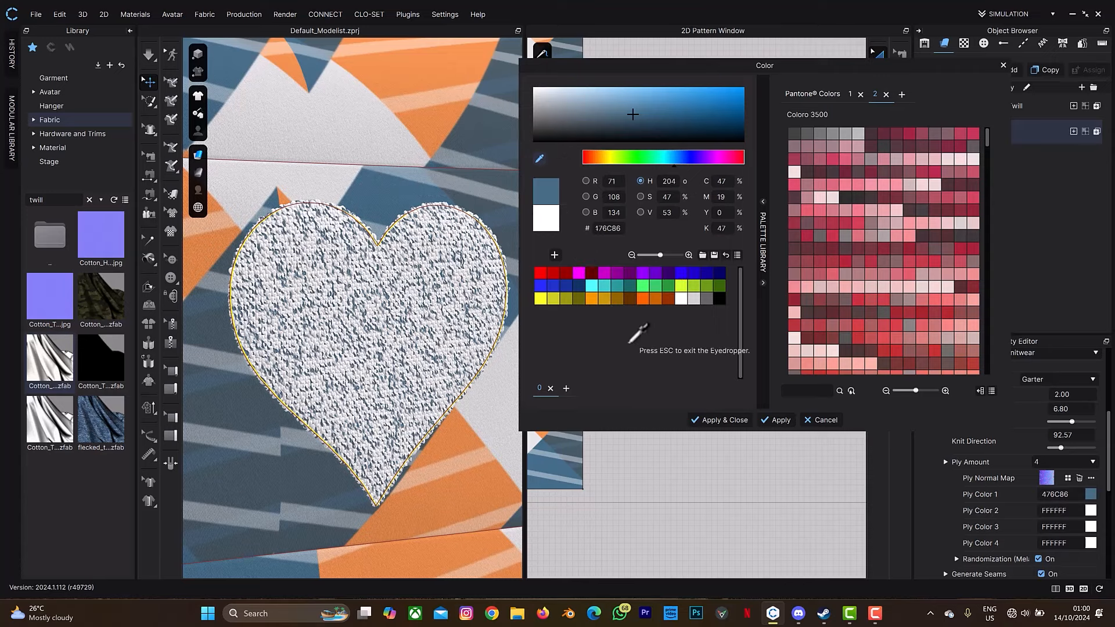
key(Escape)
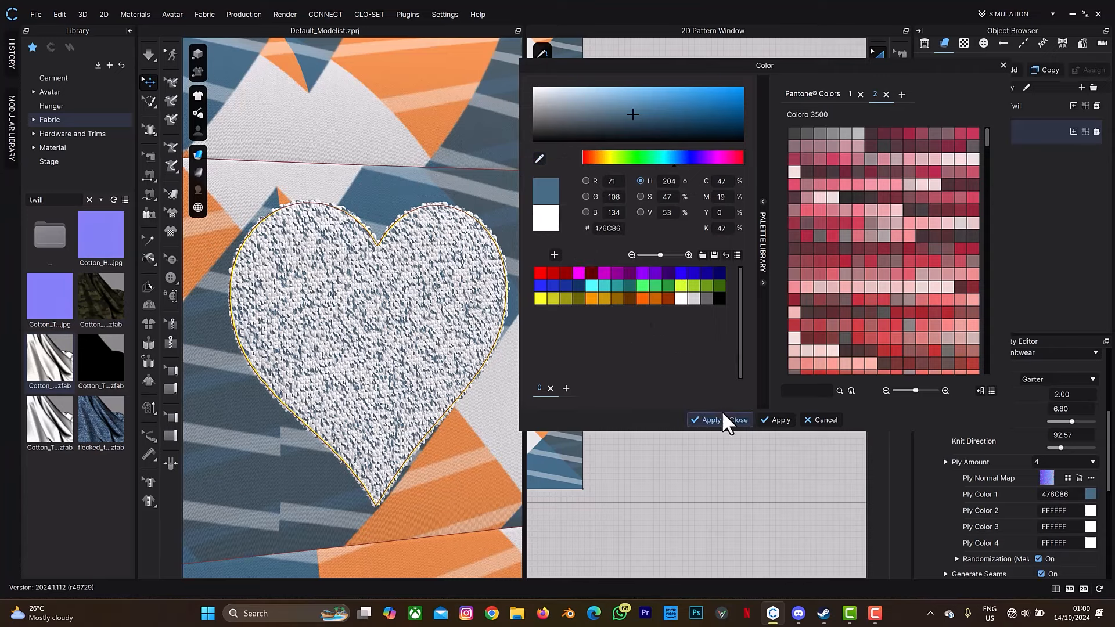
click(723, 415)
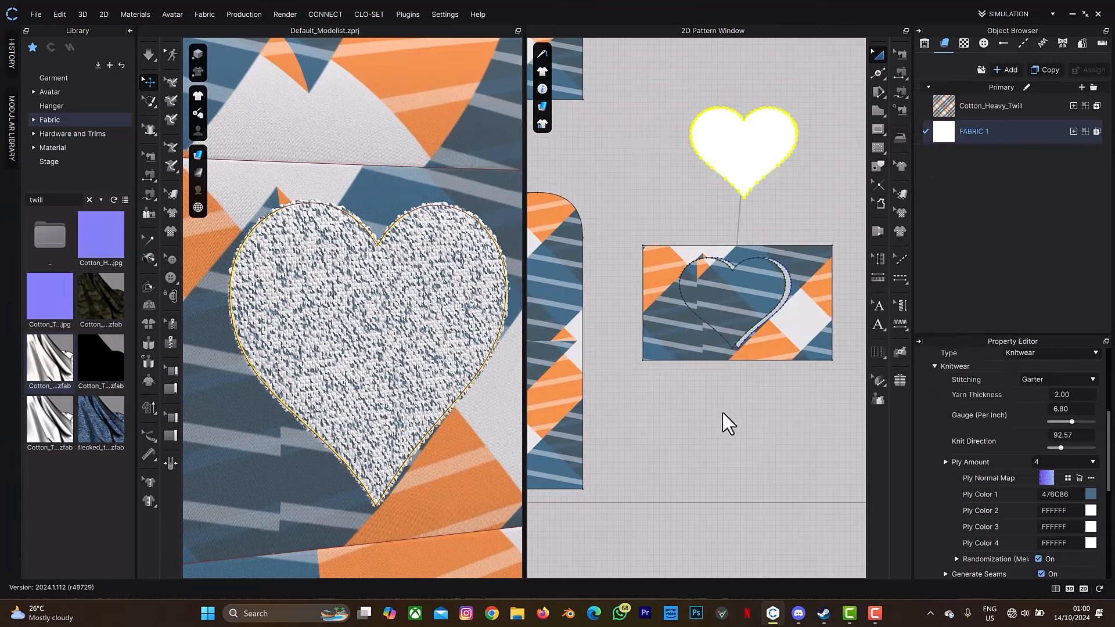
Step: Set Ply Color 2 of the heart's knit to the orange EE914F sampled from the plaid fabric
click(1092, 511)
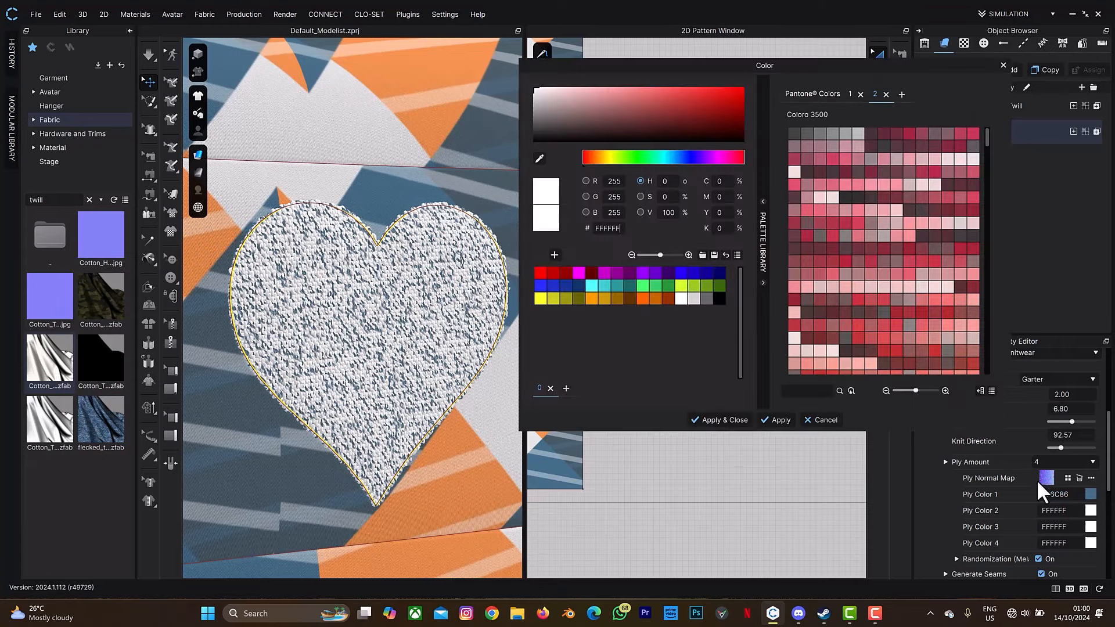
click(539, 161)
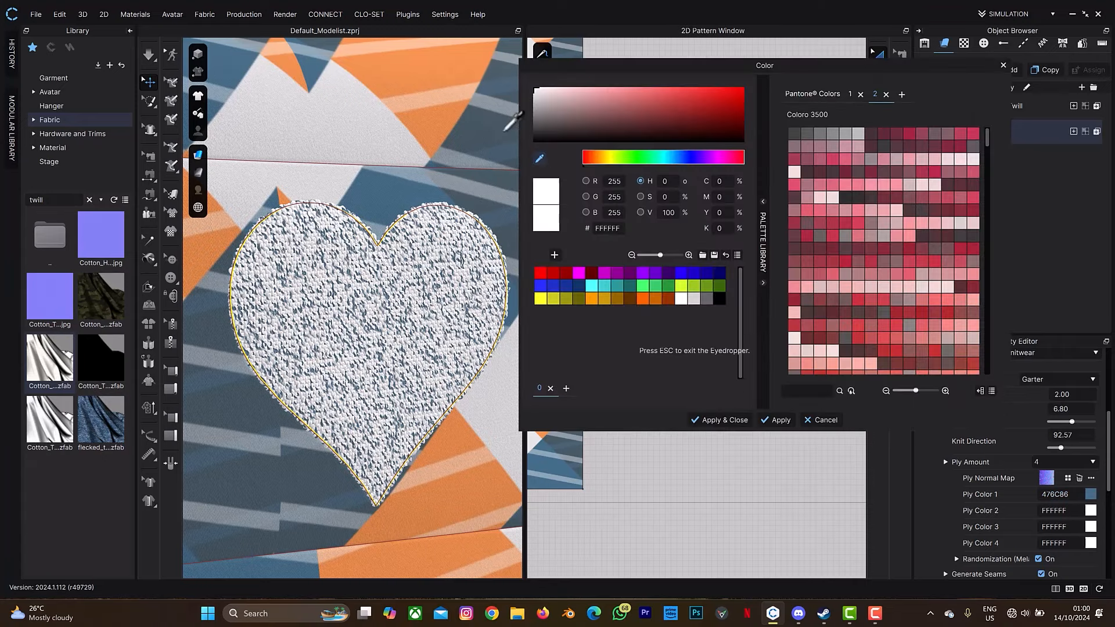
click(410, 72)
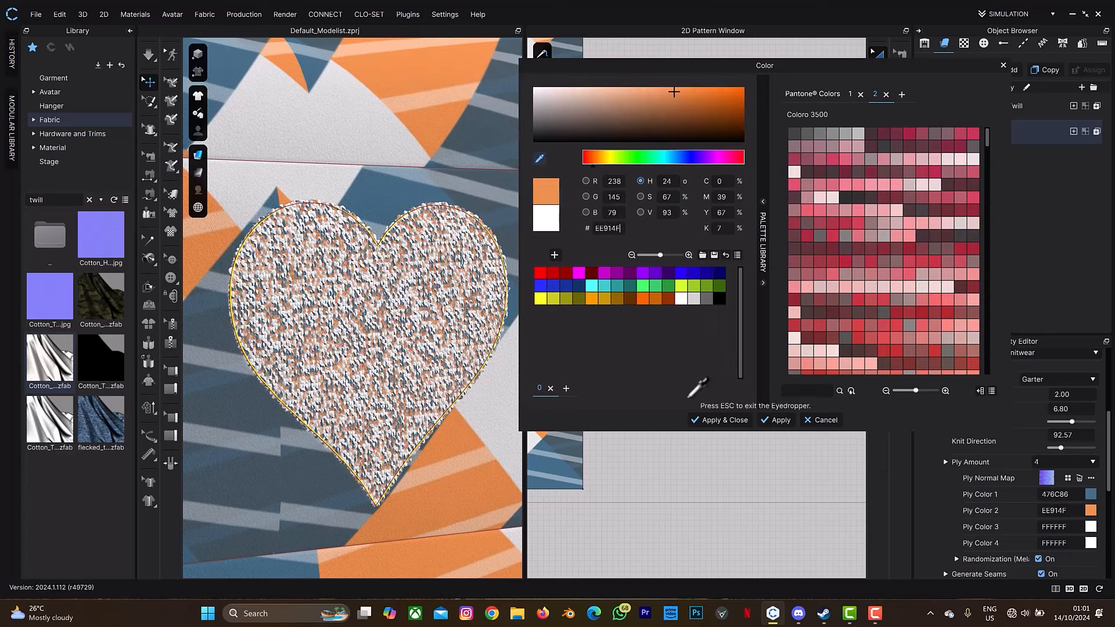
click(716, 418)
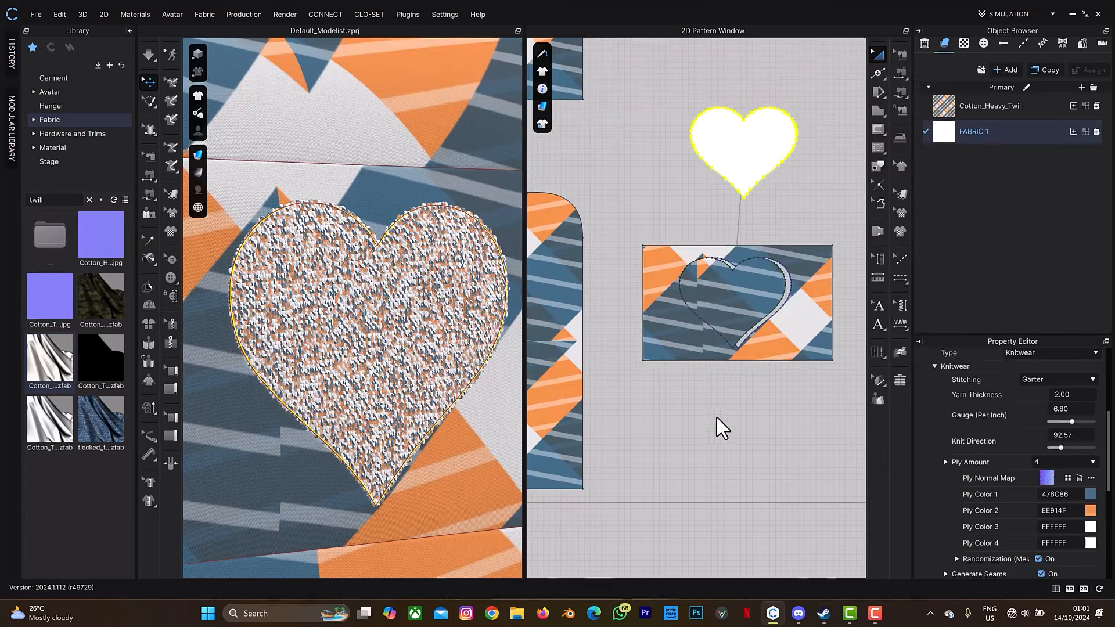
Step: Set Ply Color 3 of the heart's knit to the grey-blue 8F9DA4 sampled from a light plaid stripe
click(1089, 527)
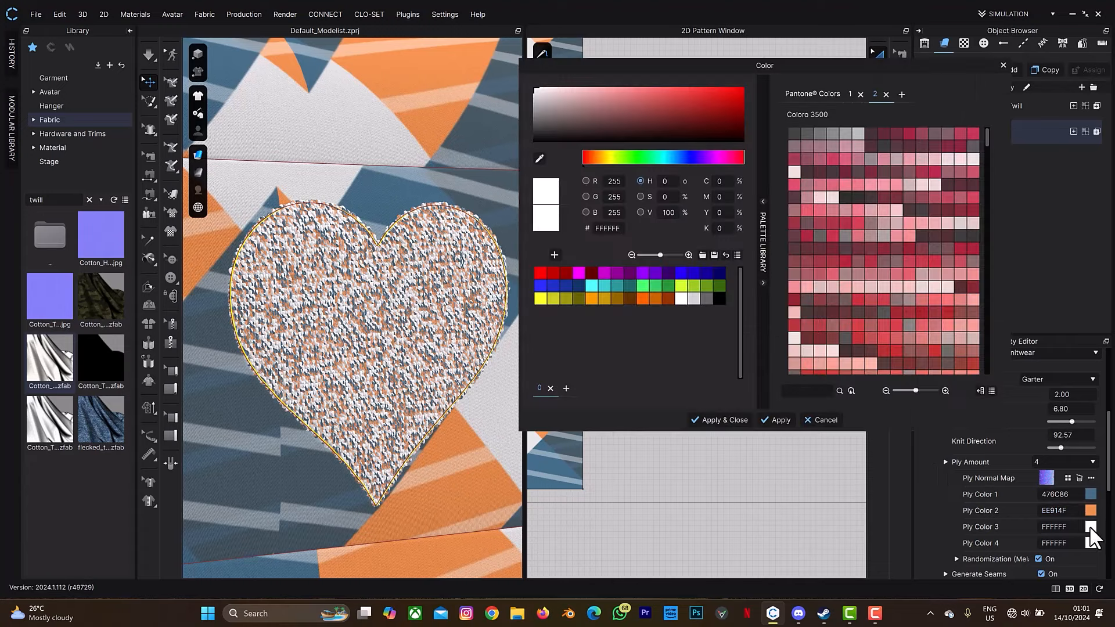
click(539, 159)
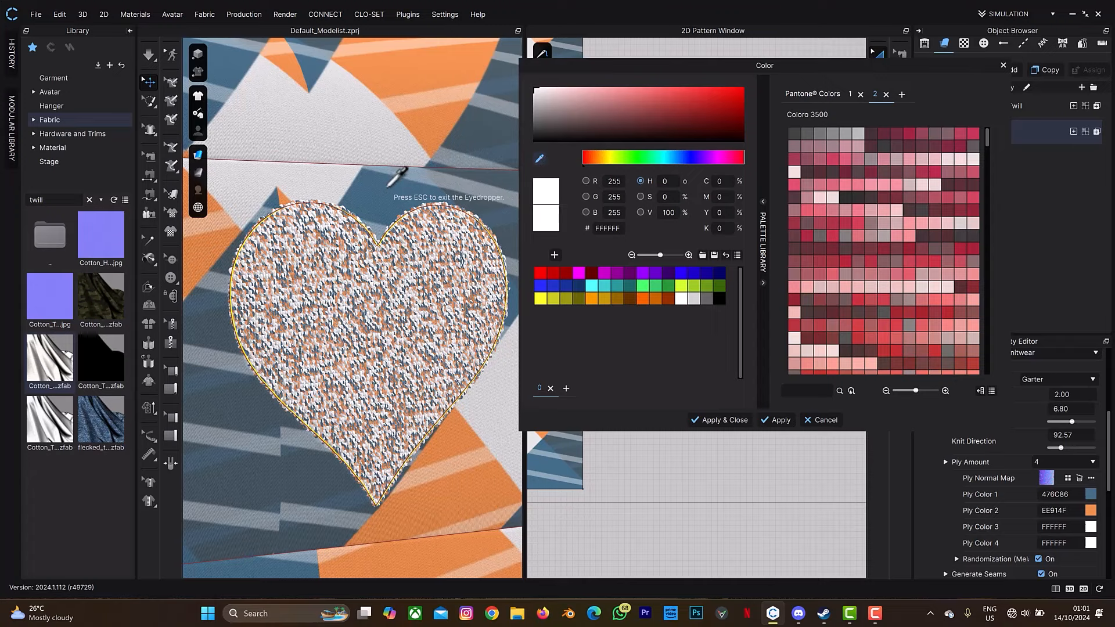
click(446, 175)
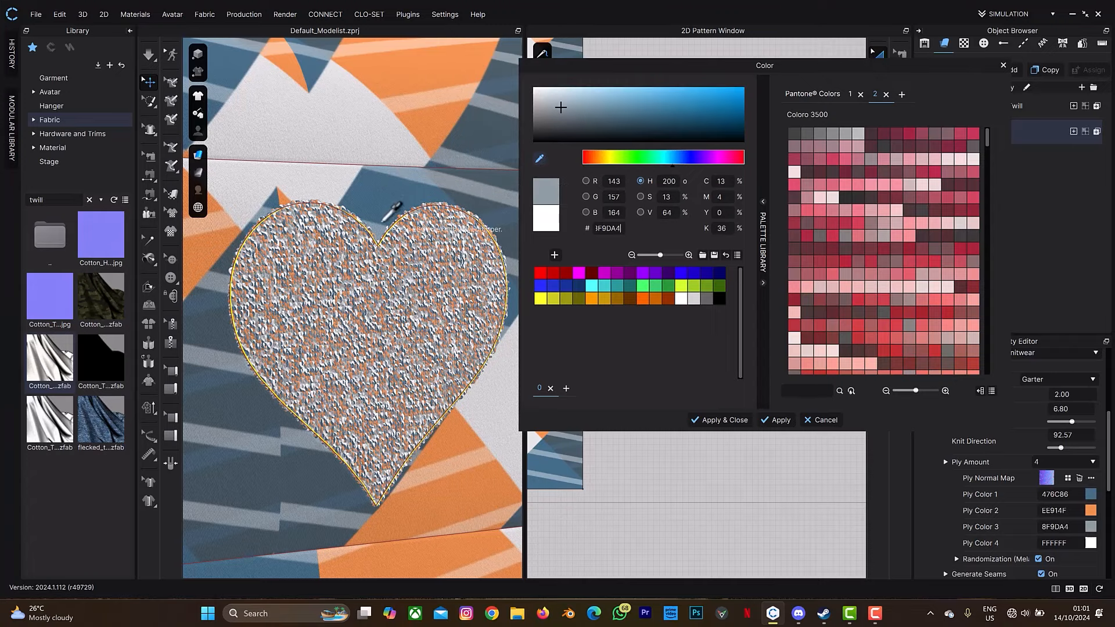
key(Escape)
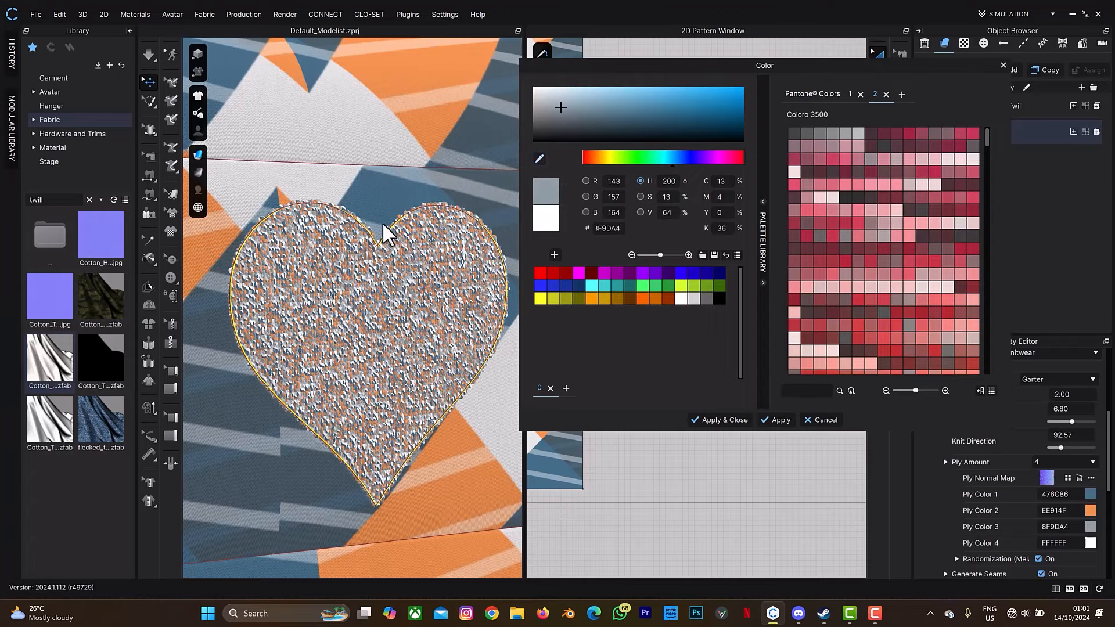
click(722, 419)
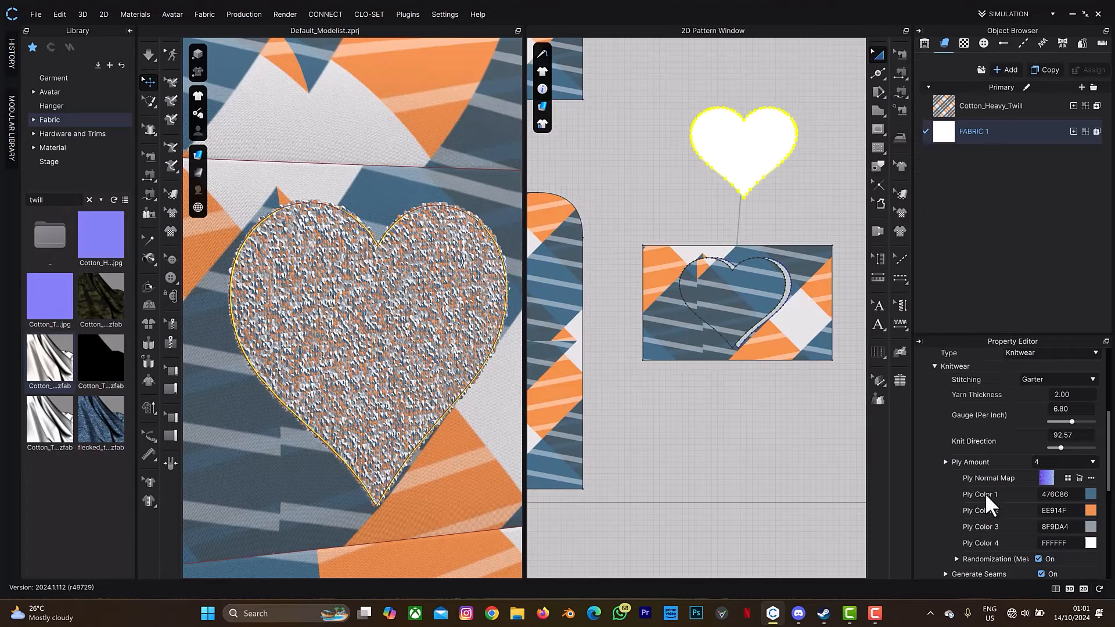
Step: Set Ply Color 4 of the heart's knit to the dark blue-grey 485A64 sampled from the plaid, and apply it
click(1091, 543)
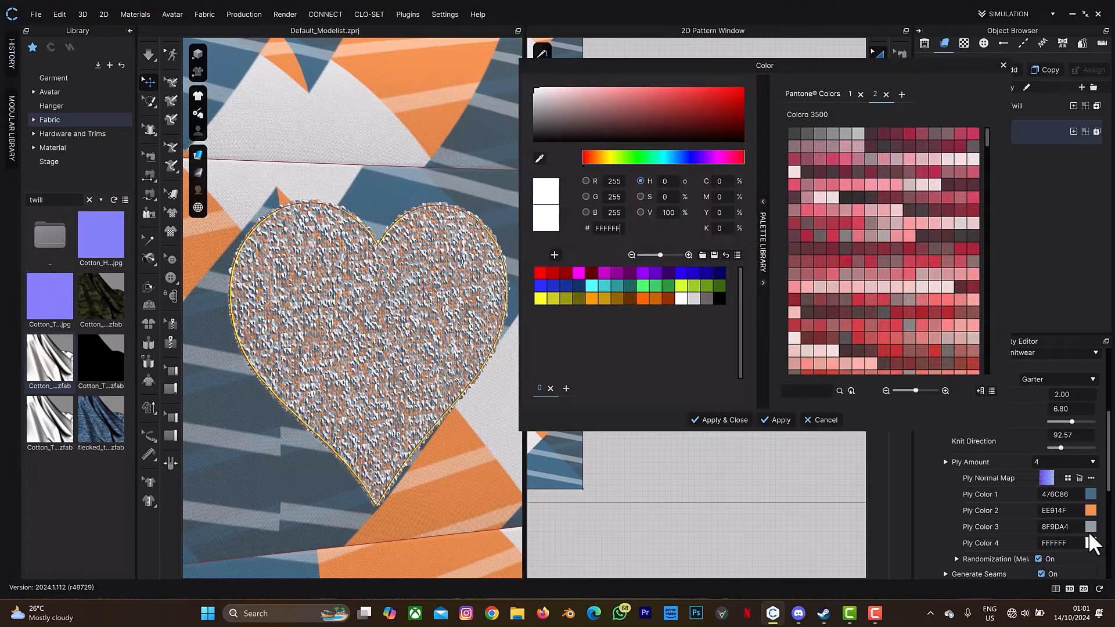
click(541, 158)
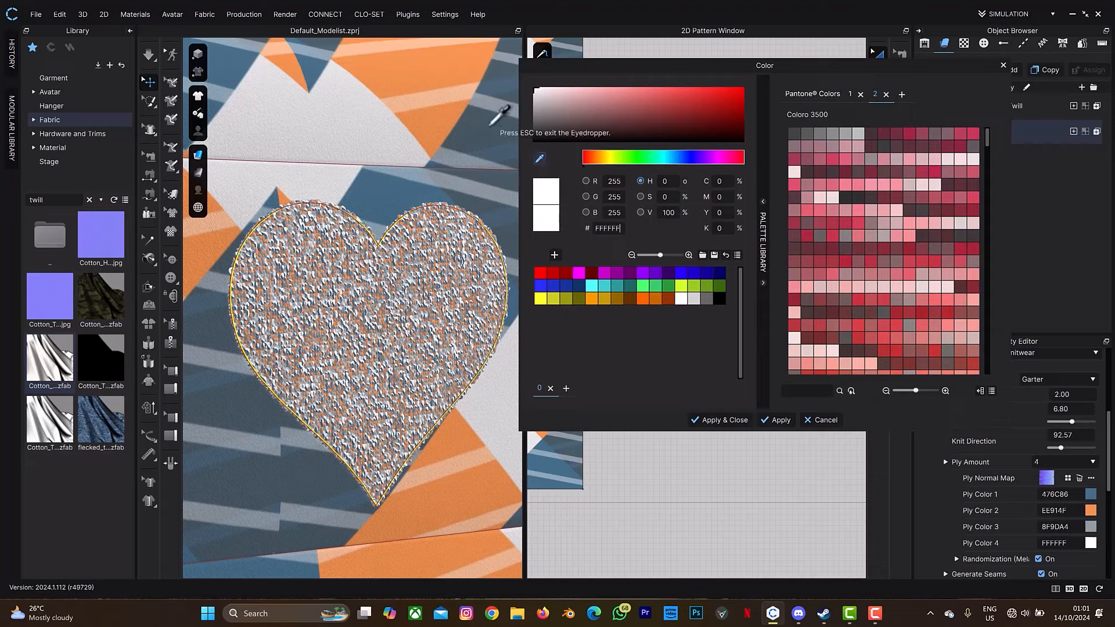
click(493, 123)
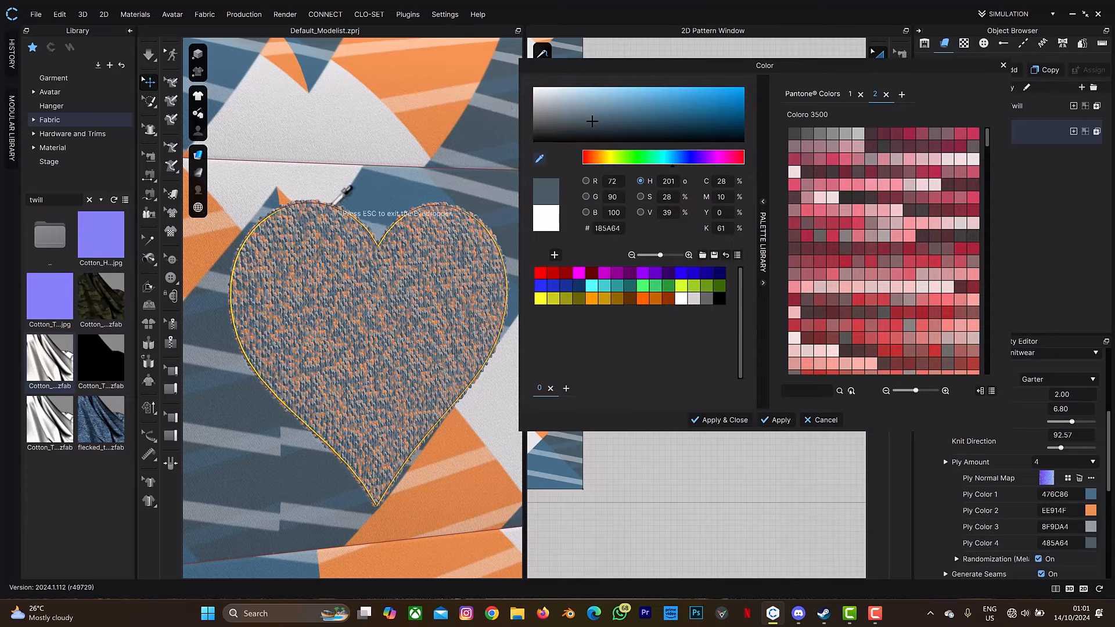
key(Escape)
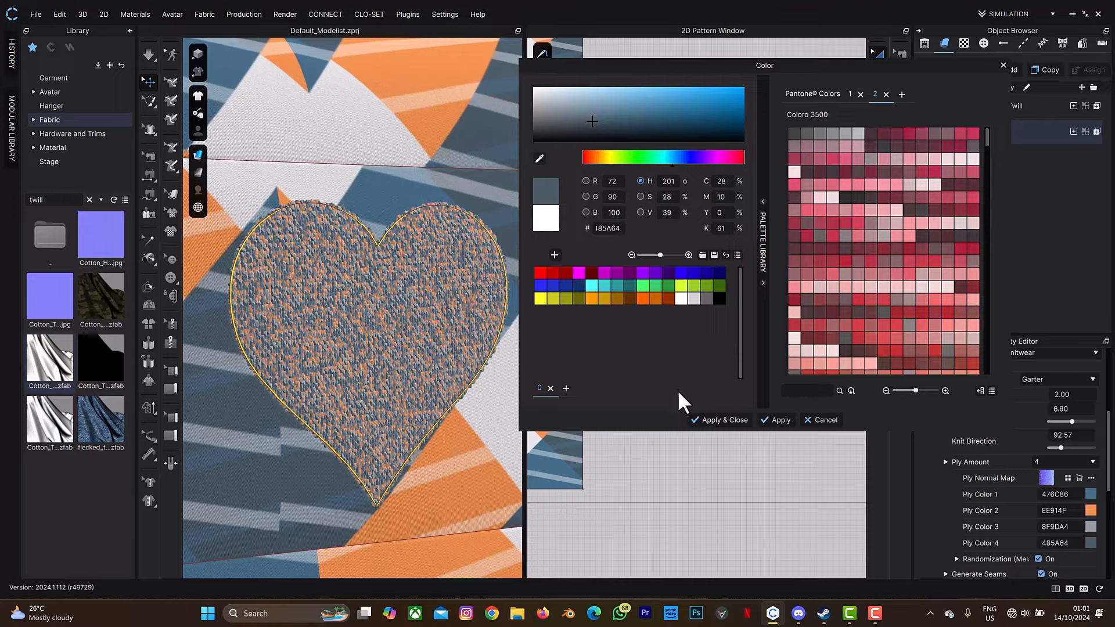
click(722, 418)
Step: Strengthen the pouch panel that carries the heart patch together with its patch patterns
scroll(415, 343, down, 5)
scroll(416, 331, down, 2)
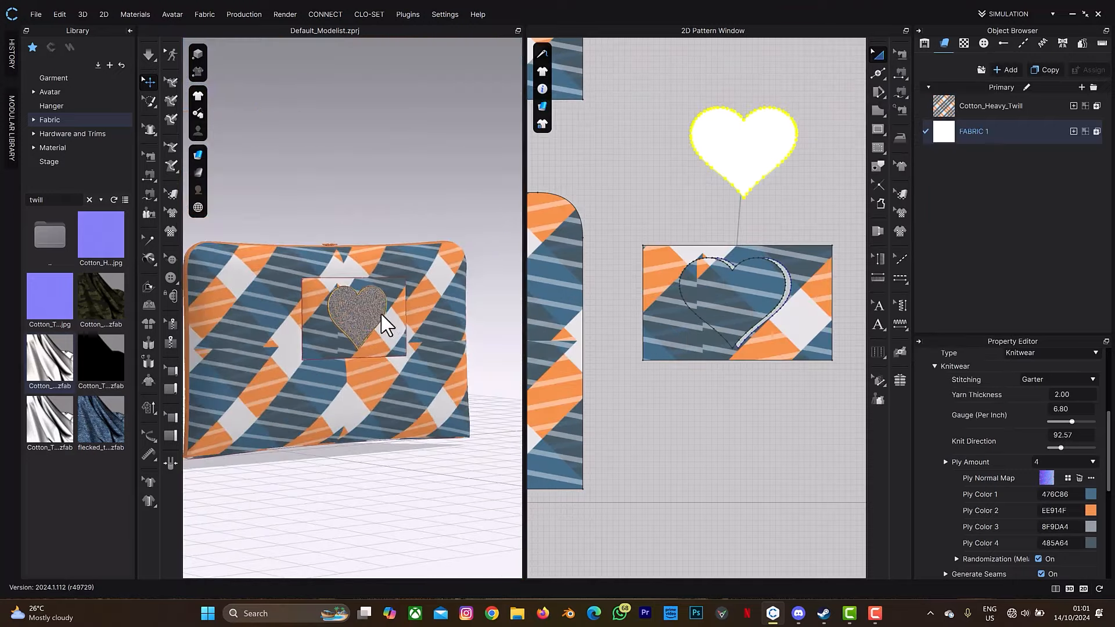
right_drag(381, 319, 302, 309)
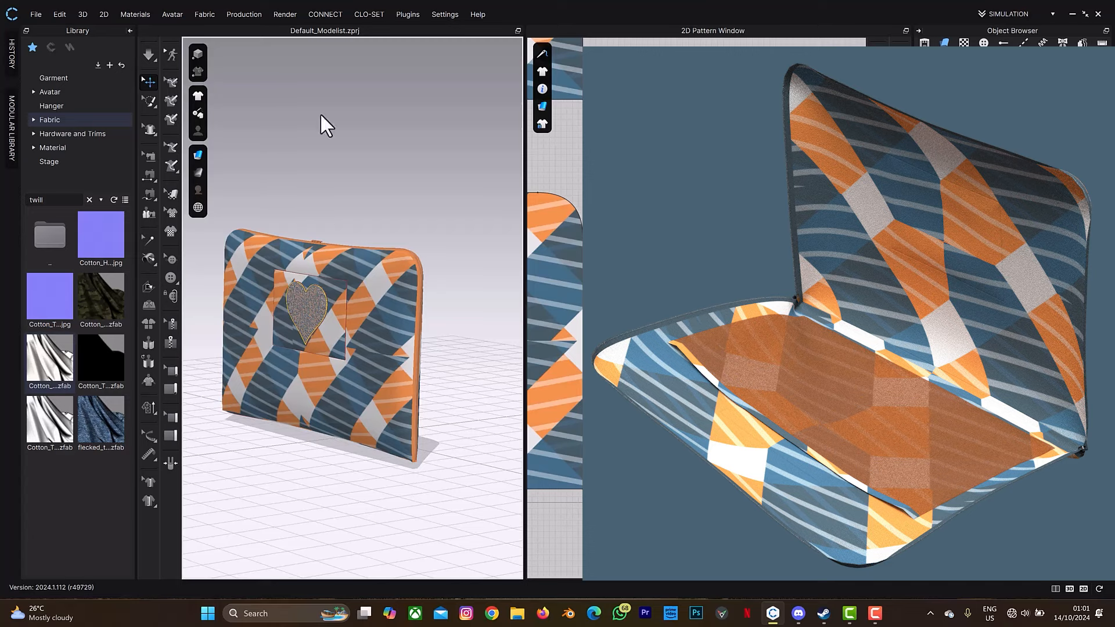
scroll(673, 297, down, 5)
scroll(585, 268, down, 2)
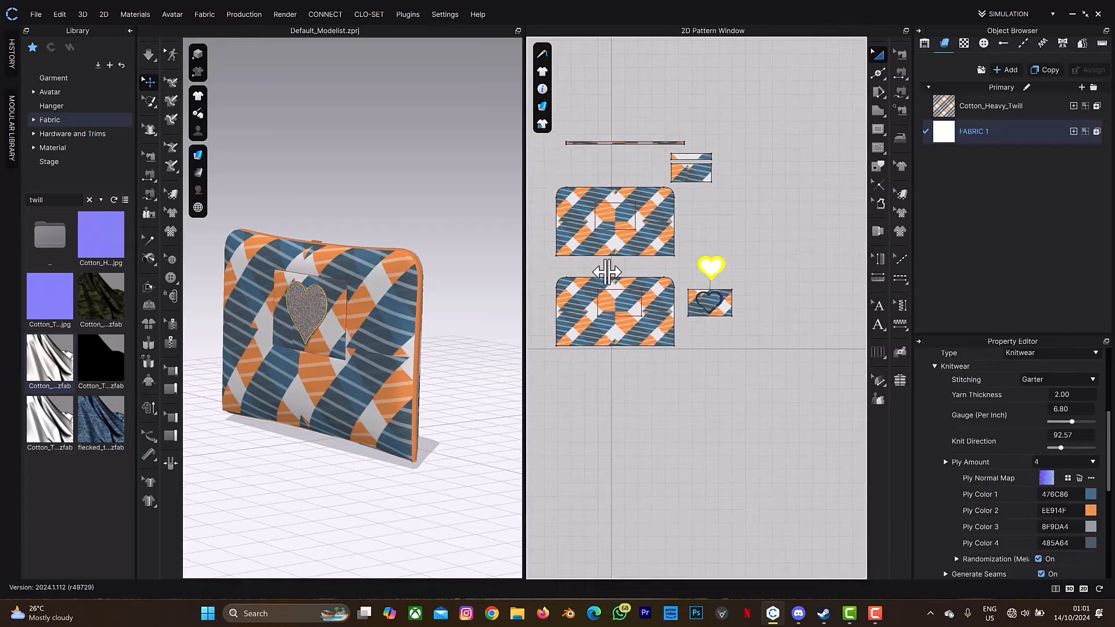
drag(535, 264, 775, 355)
right_click(665, 312)
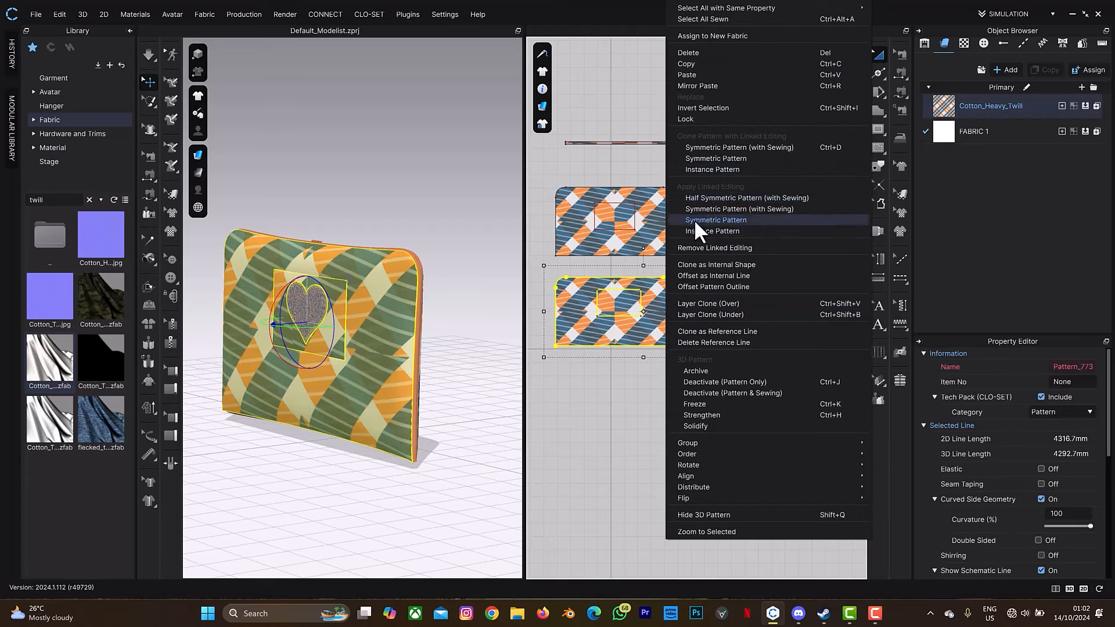
click(371, 297)
right_click(372, 297)
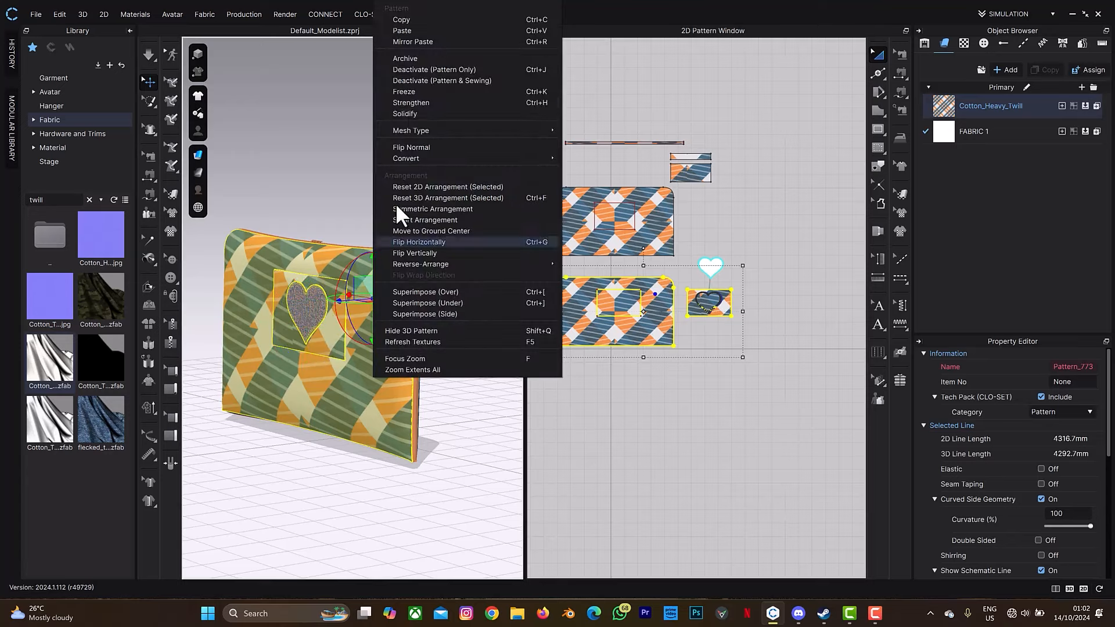
click(411, 101)
Step: Strengthen the other pouch panel and its zippered pocket pieces, and clear the selection
right_drag(429, 170, 373, 180)
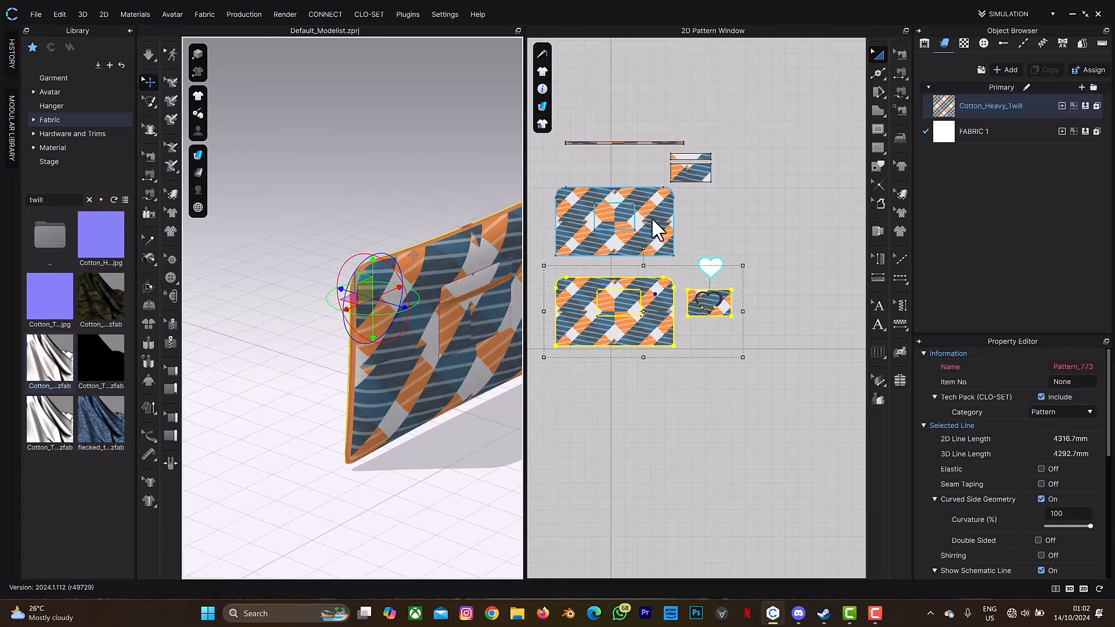
middle_drag(594, 155, 623, 170)
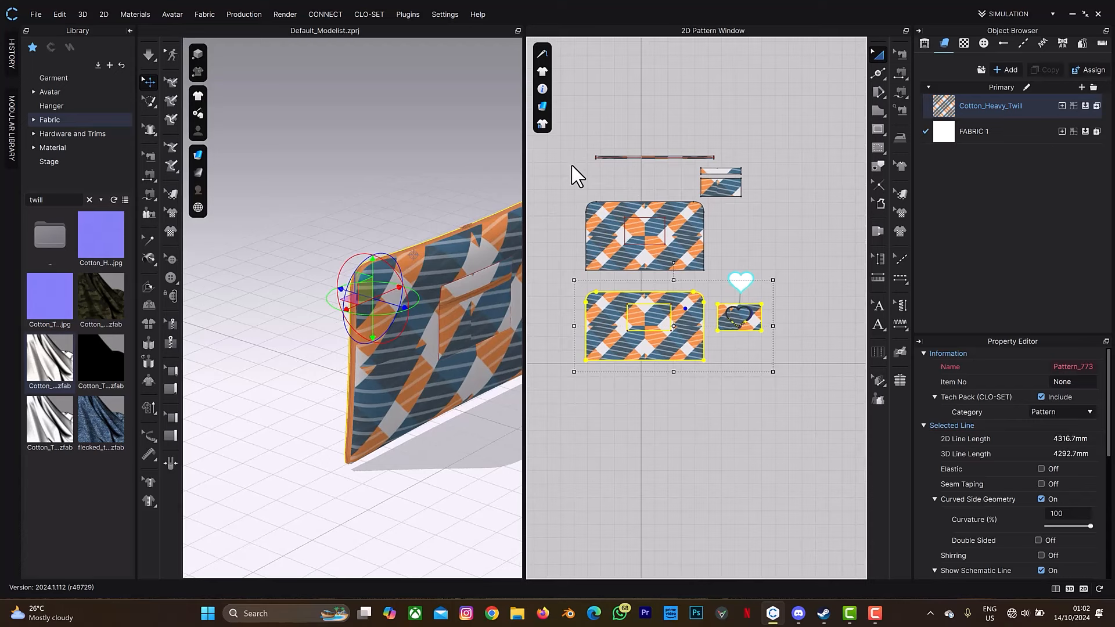
drag(572, 165, 788, 276)
right_click(421, 274)
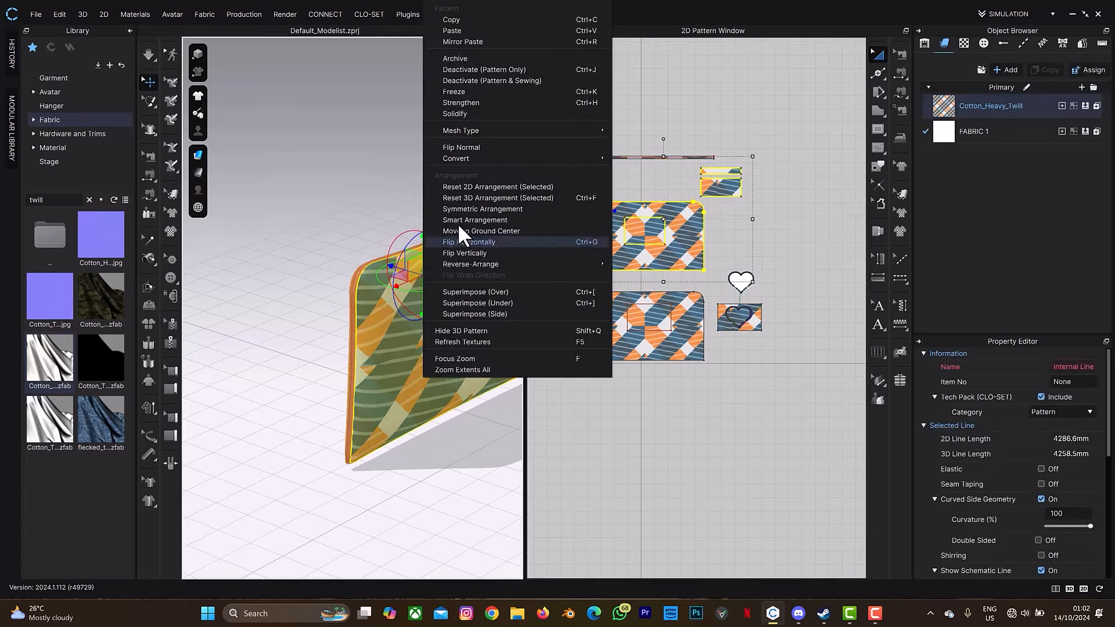
click(466, 103)
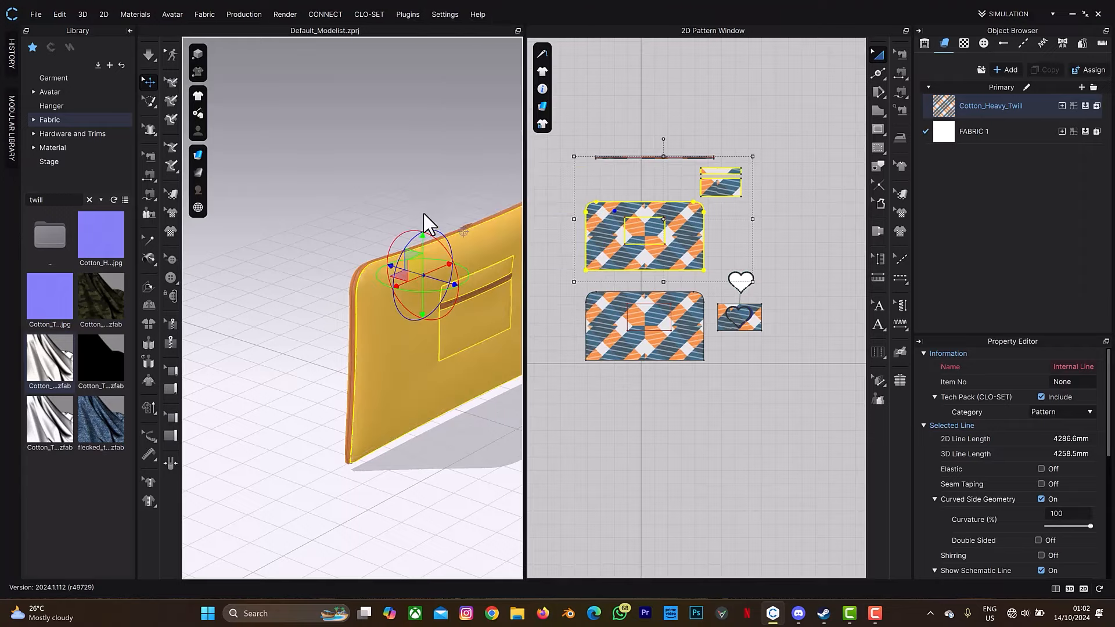
right_drag(421, 211, 273, 229)
scroll(396, 264, down, 2)
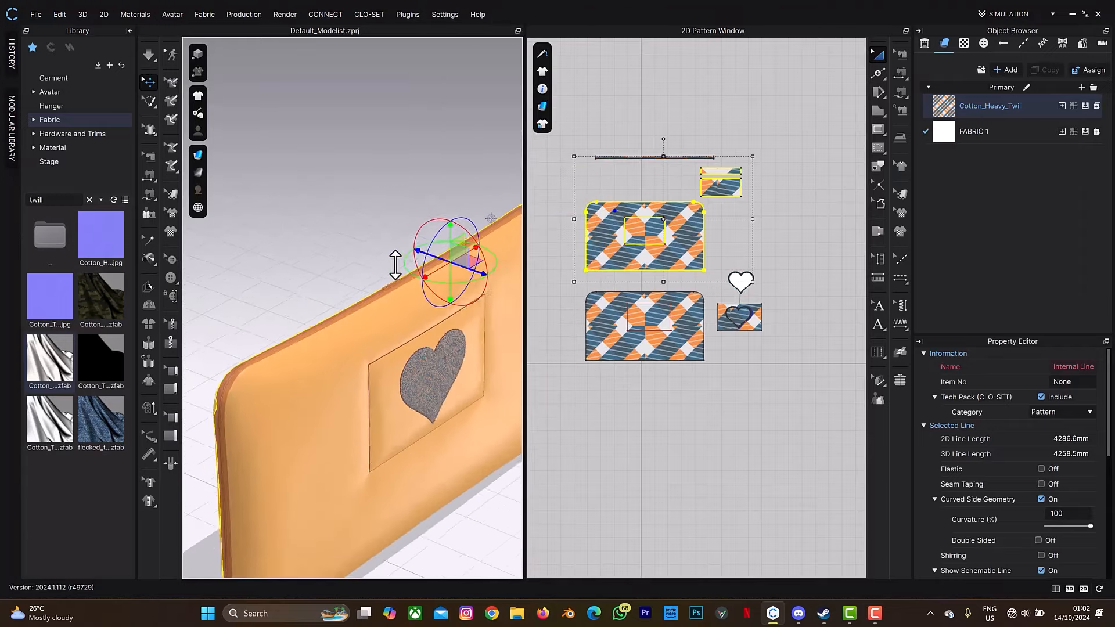
scroll(395, 264, down, 2)
click(374, 212)
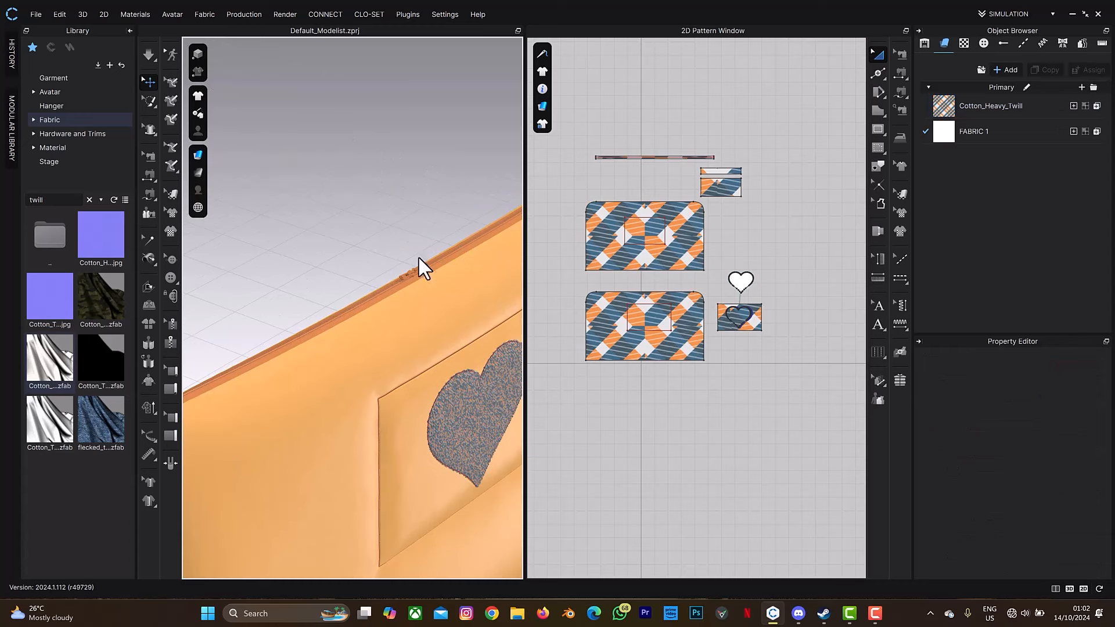
Step: Slide one of the main zipper's sliders around the pouch corner and down the side edge toward the zipper end
right_drag(402, 276, 460, 176)
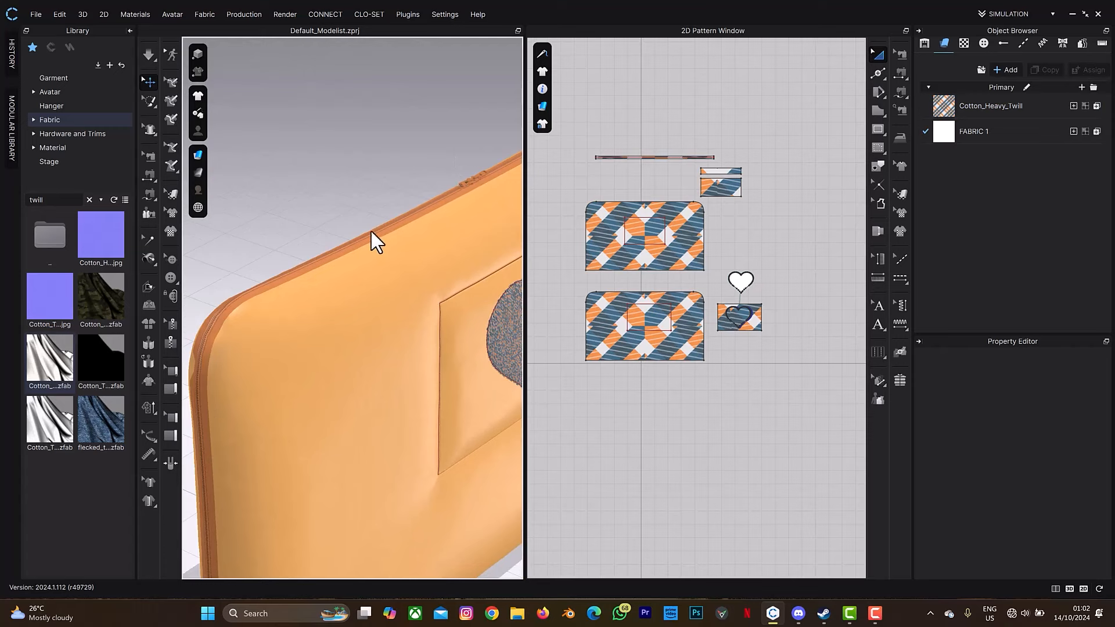
click(464, 171)
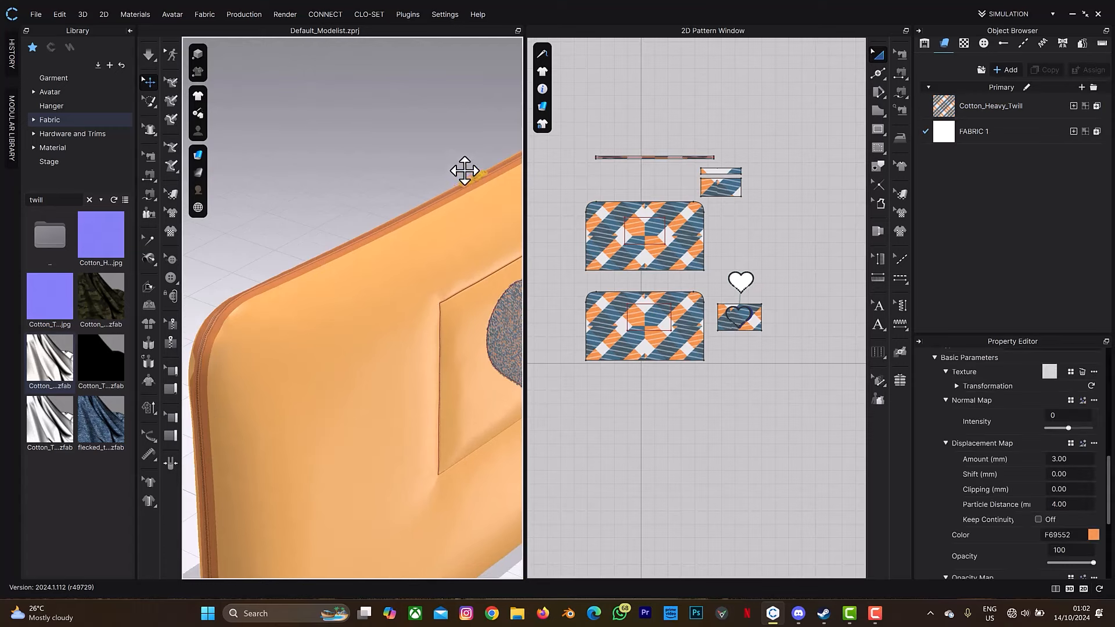
right_drag(323, 241, 411, 144)
drag(401, 160, 285, 547)
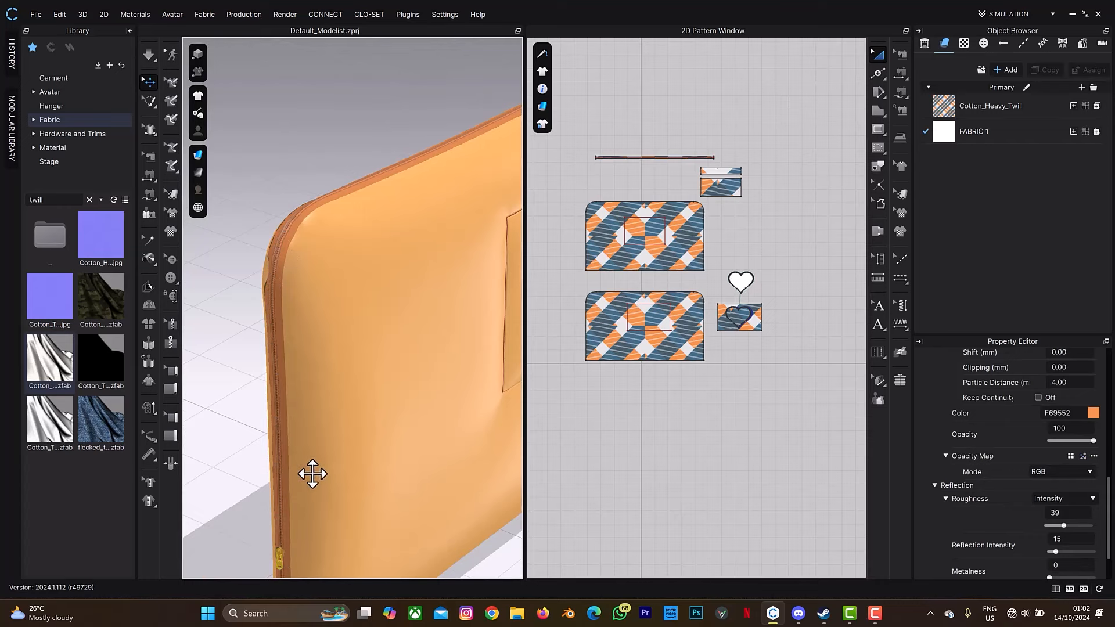
middle_drag(319, 450, 332, 169)
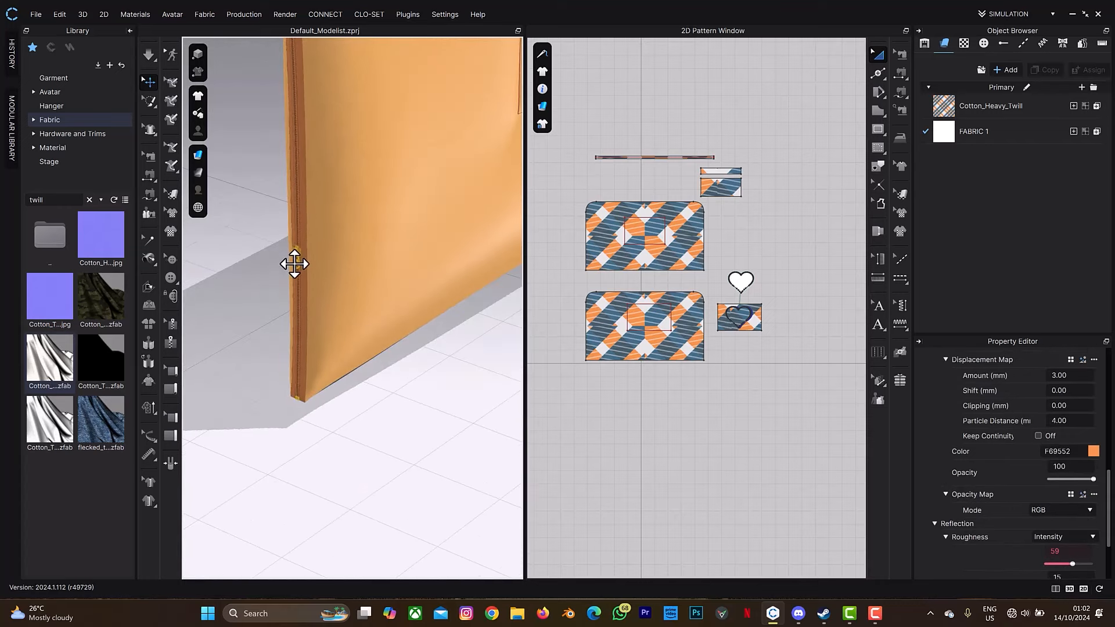
Step: Slide the main zipper's other slider around the opposite corner and down toward the lower end of that side edge
right_drag(343, 184, 261, 378)
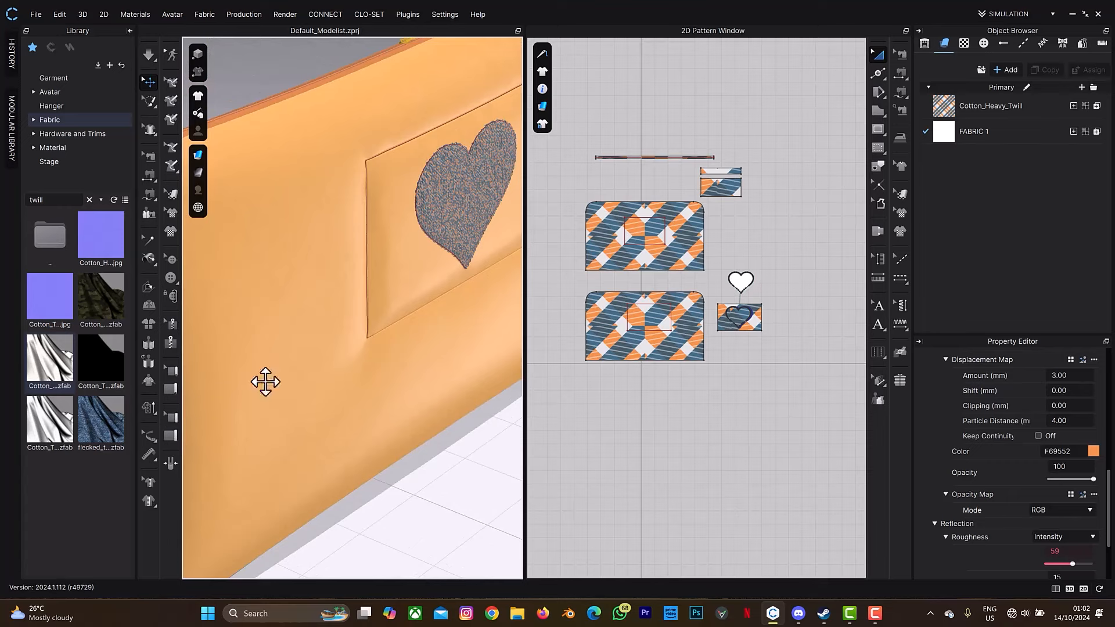
right_drag(391, 137, 247, 176)
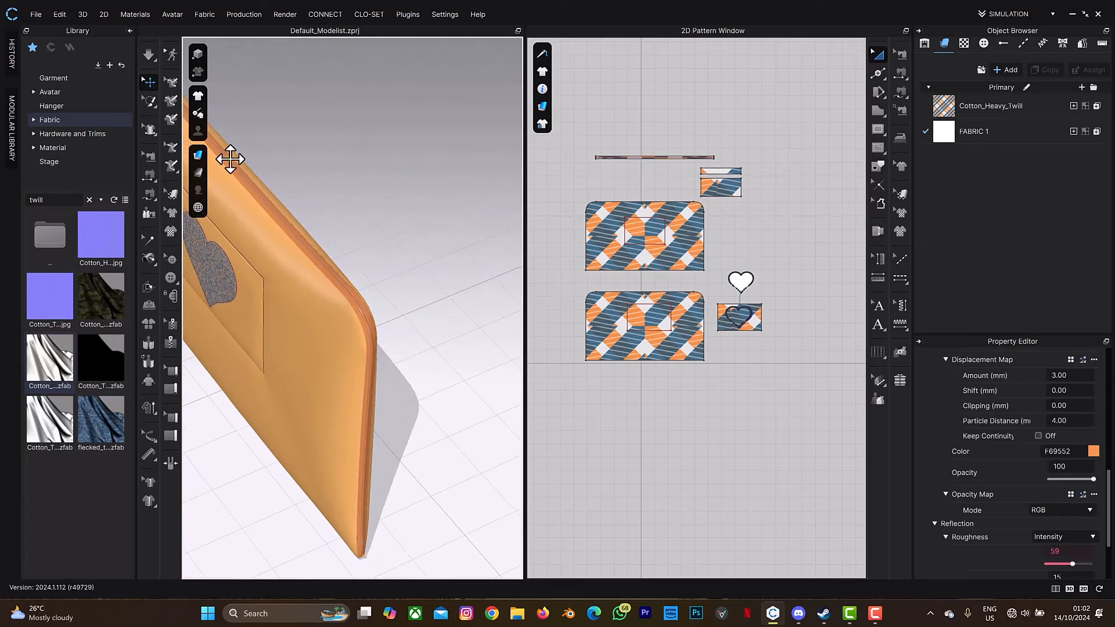
click(354, 295)
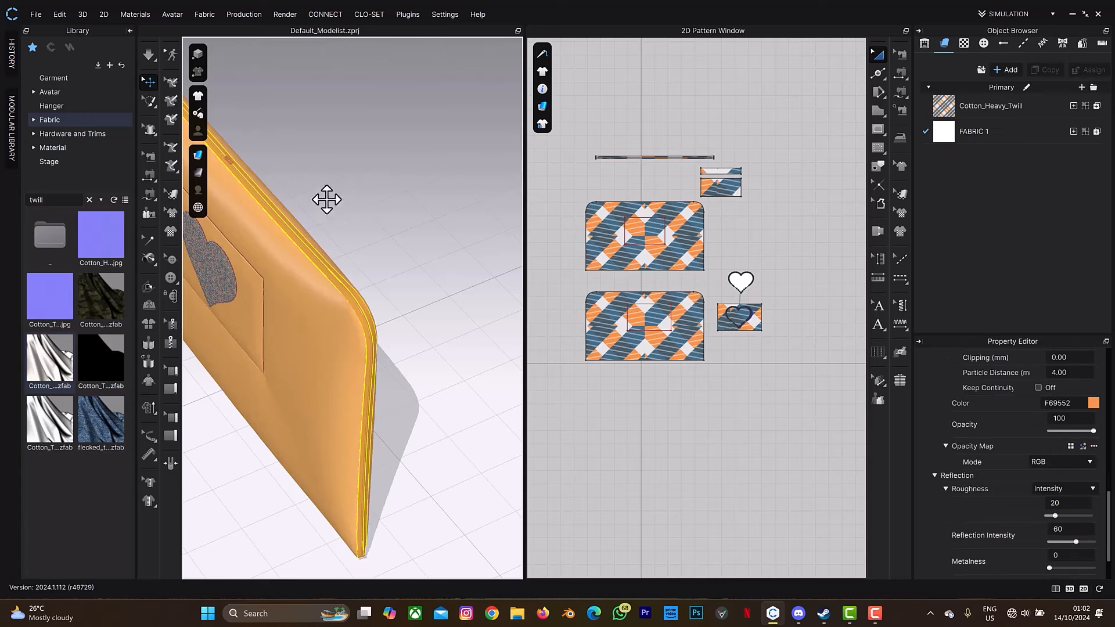
click(294, 147)
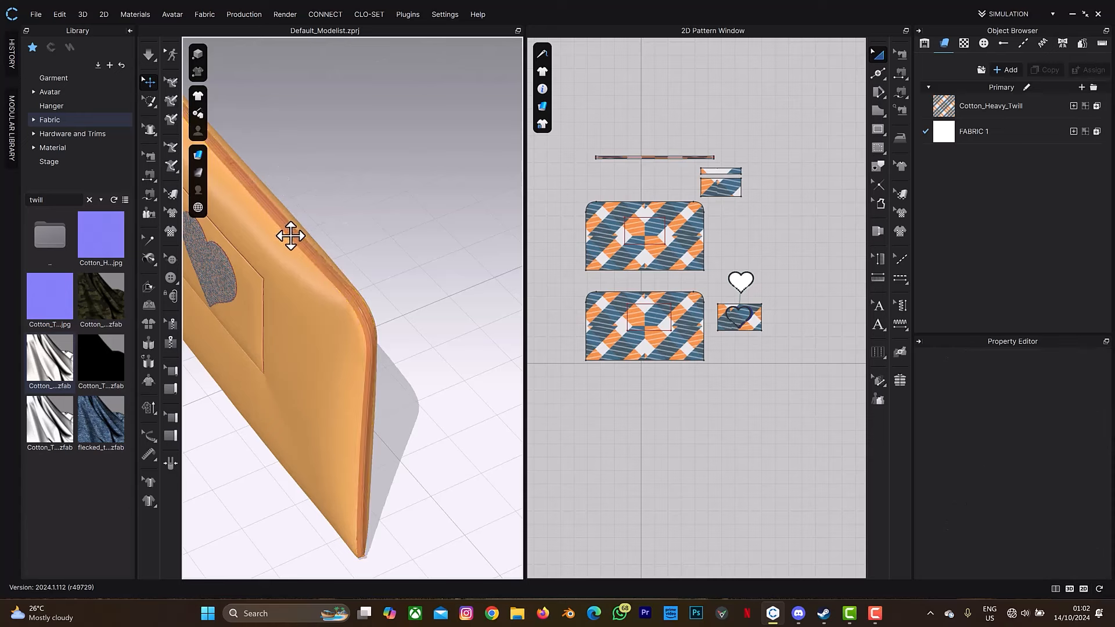
click(249, 150)
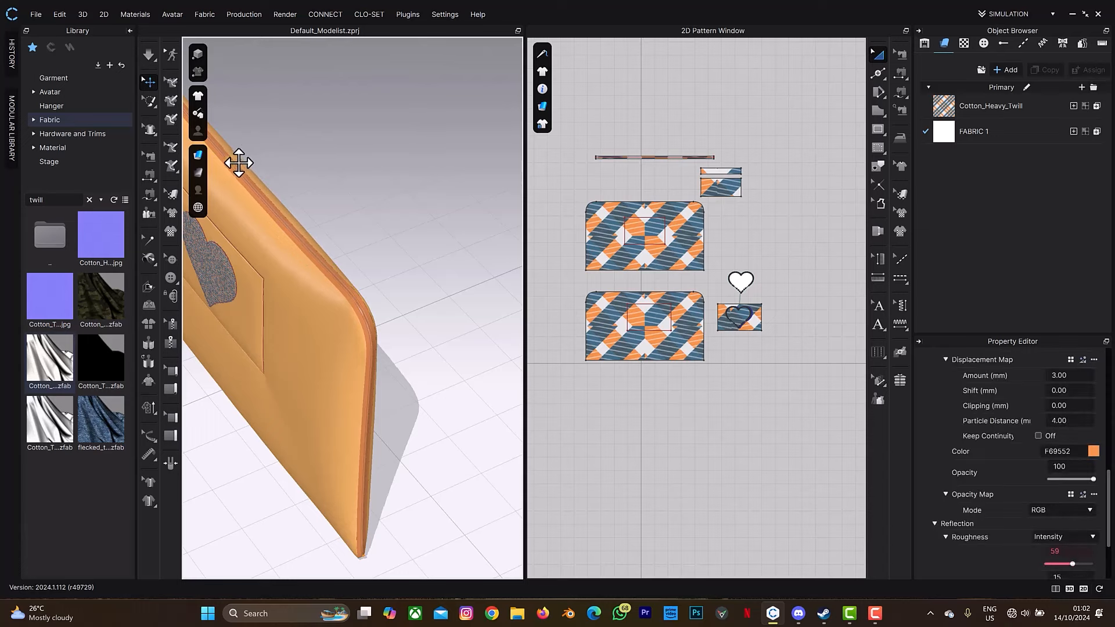
scroll(323, 236, up, 3)
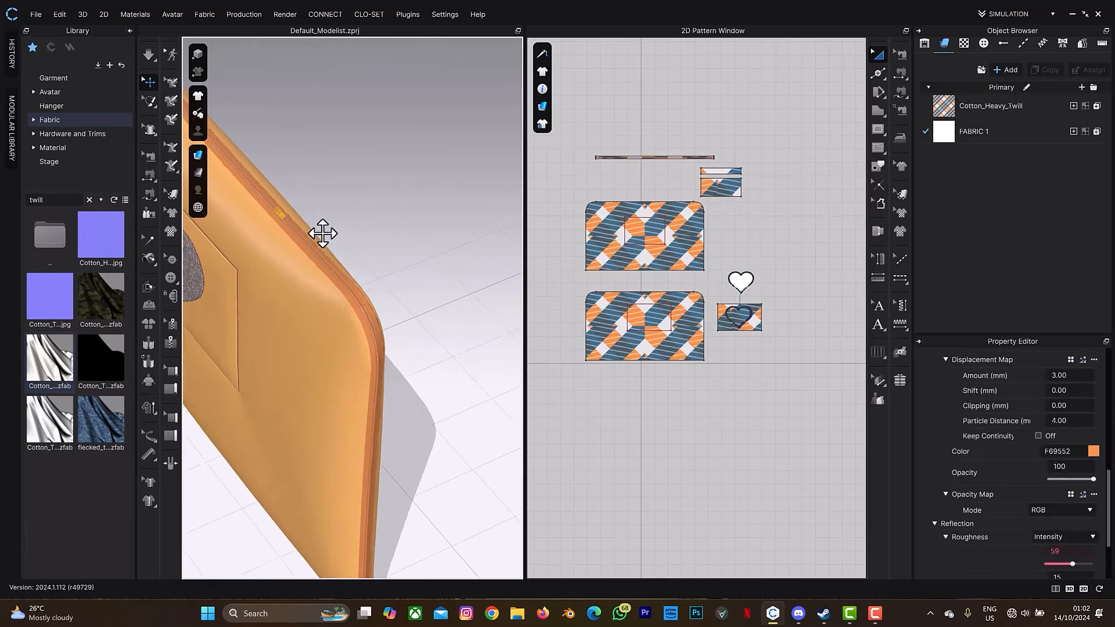
click(275, 204)
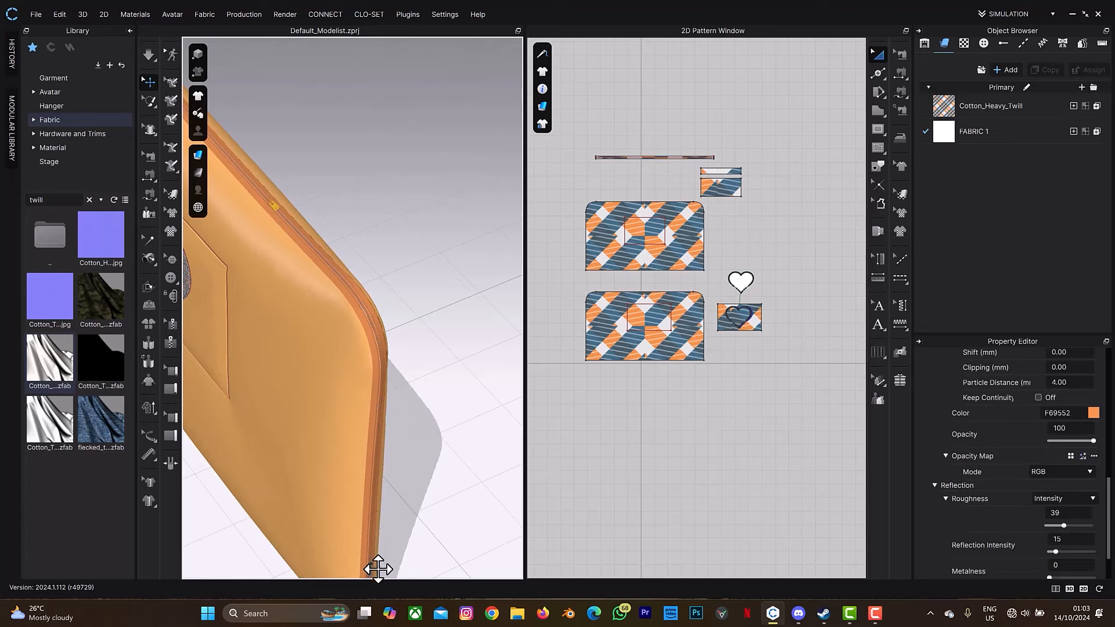
scroll(404, 361, down, 3)
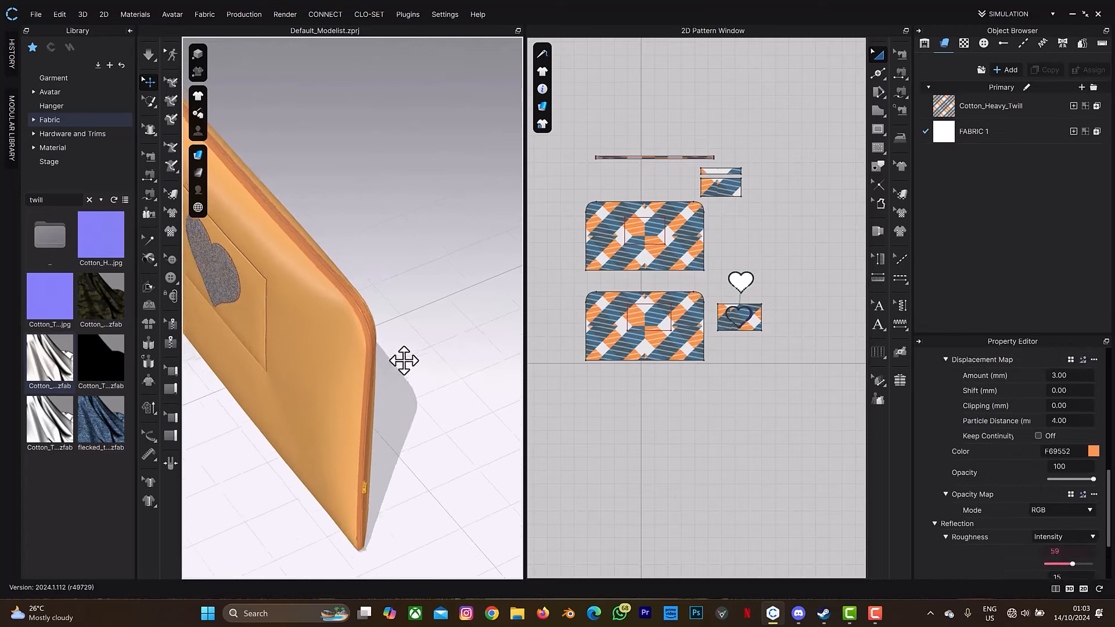
Step: Move the sliders on both side edges of the pouch farther down, close to the ends of the main zipper
right_drag(404, 361, 392, 225)
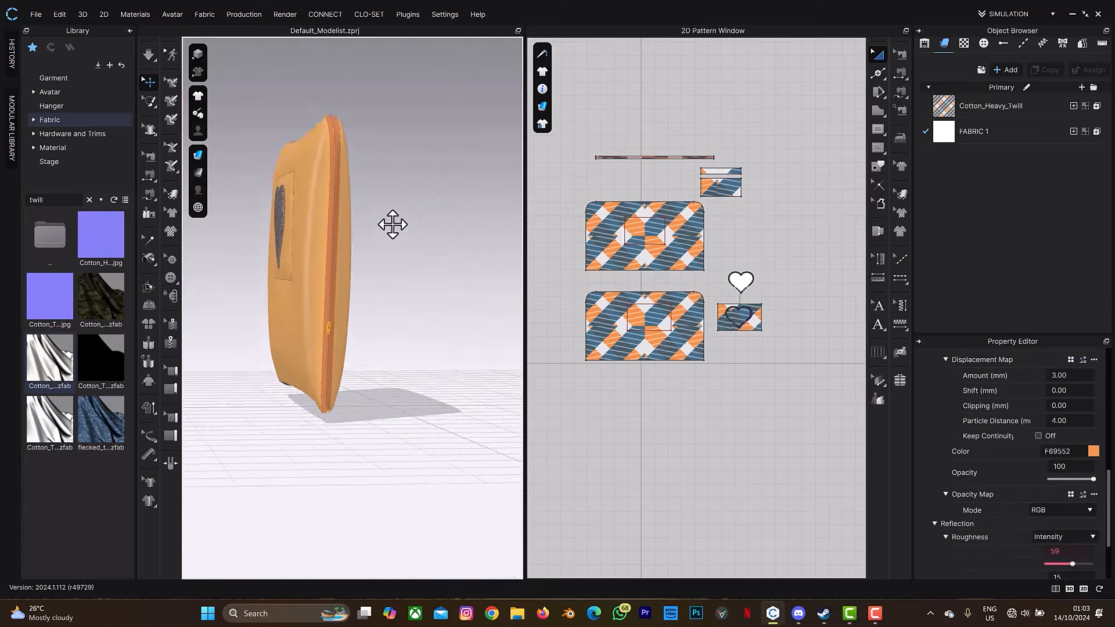
scroll(378, 281, up, 3)
scroll(290, 351, up, 3)
drag(290, 364, 290, 471)
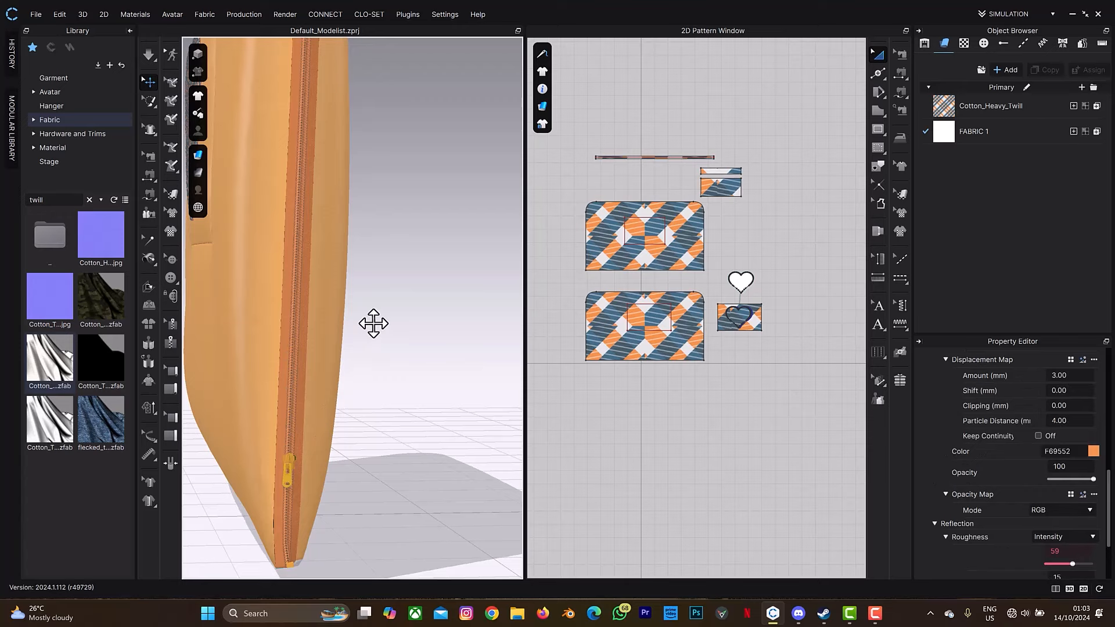
right_drag(371, 321, 346, 114)
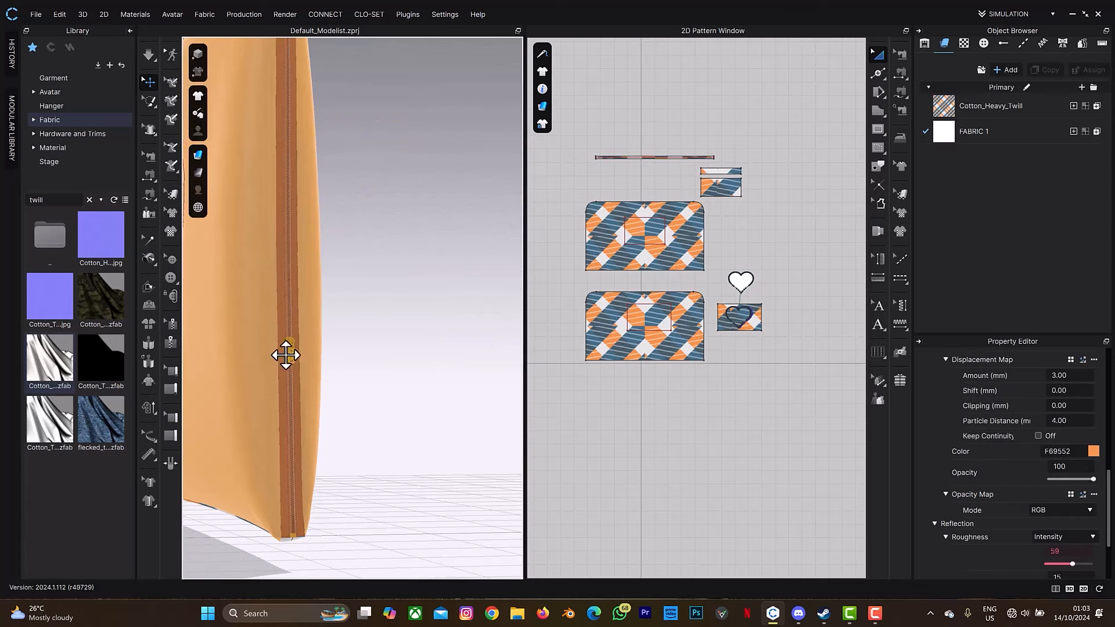
drag(293, 358, 291, 420)
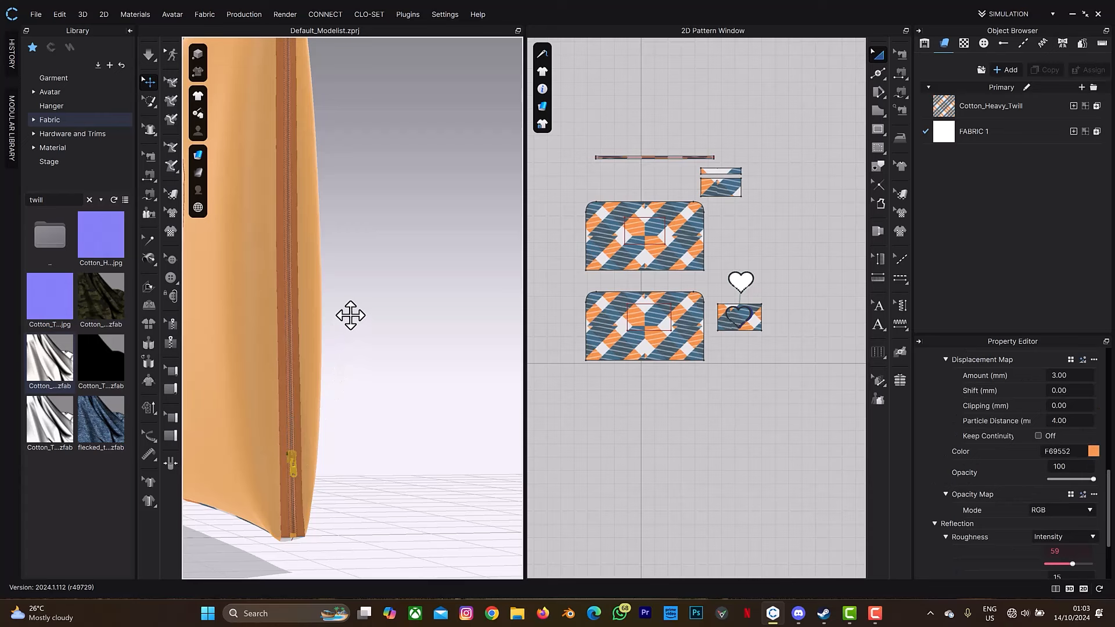
Step: Simulate the strengthened pouch with the repositioned zipper sliders, and stop the simulation
key(space)
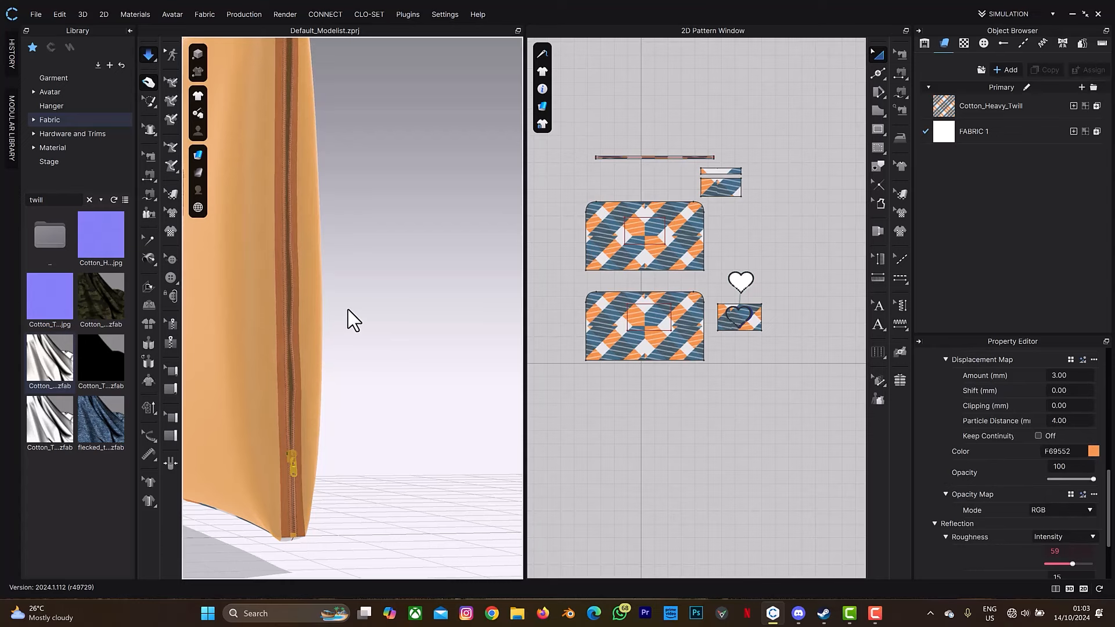
mouse_move(373, 216)
right_down()
mouse_move(358, 220)
mouse_move(372, 224)
right_up()
drag(381, 253, 391, 179)
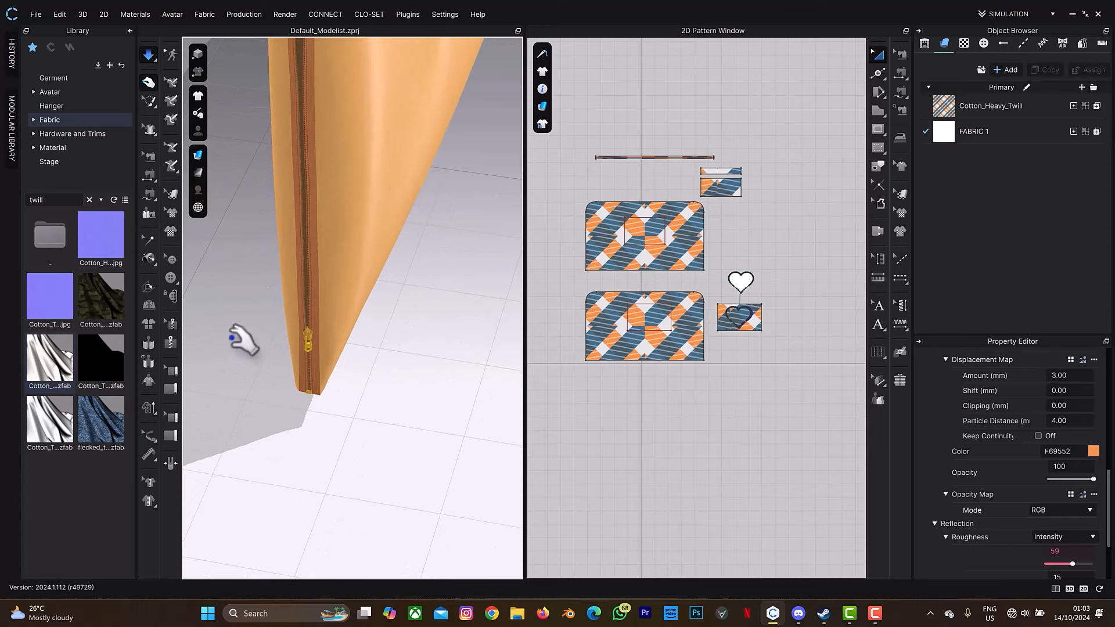
key(space)
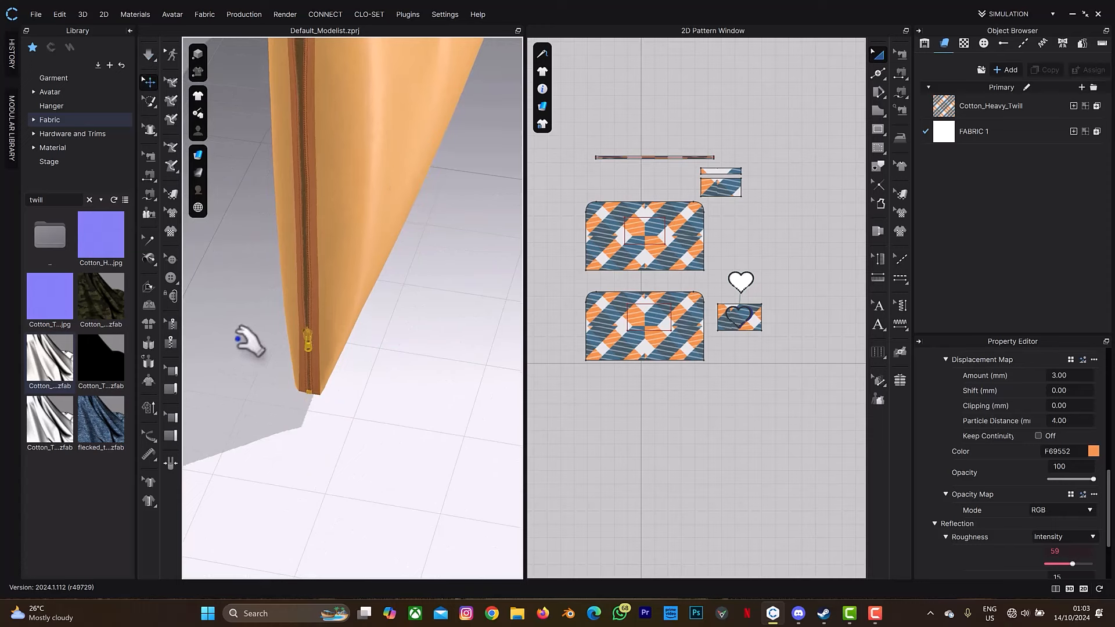
Step: Move the main zipper's sliders to the very bottom ends of both side edges, and simulate the pouch briefly
click(310, 341)
click(309, 402)
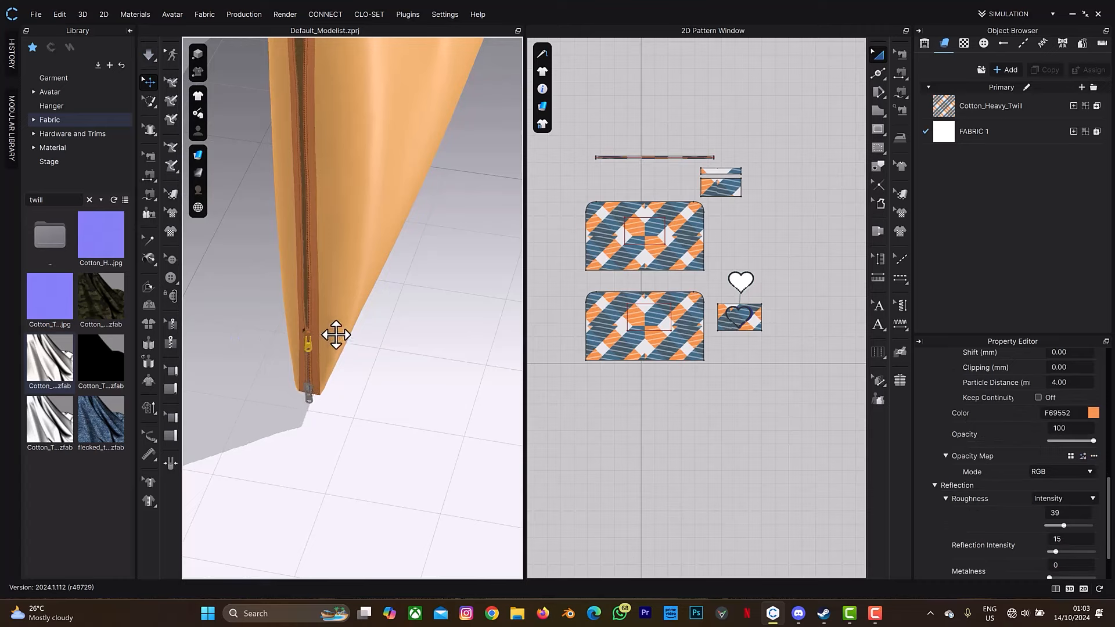
scroll(409, 262, down, 2)
right_drag(419, 235, 443, 250)
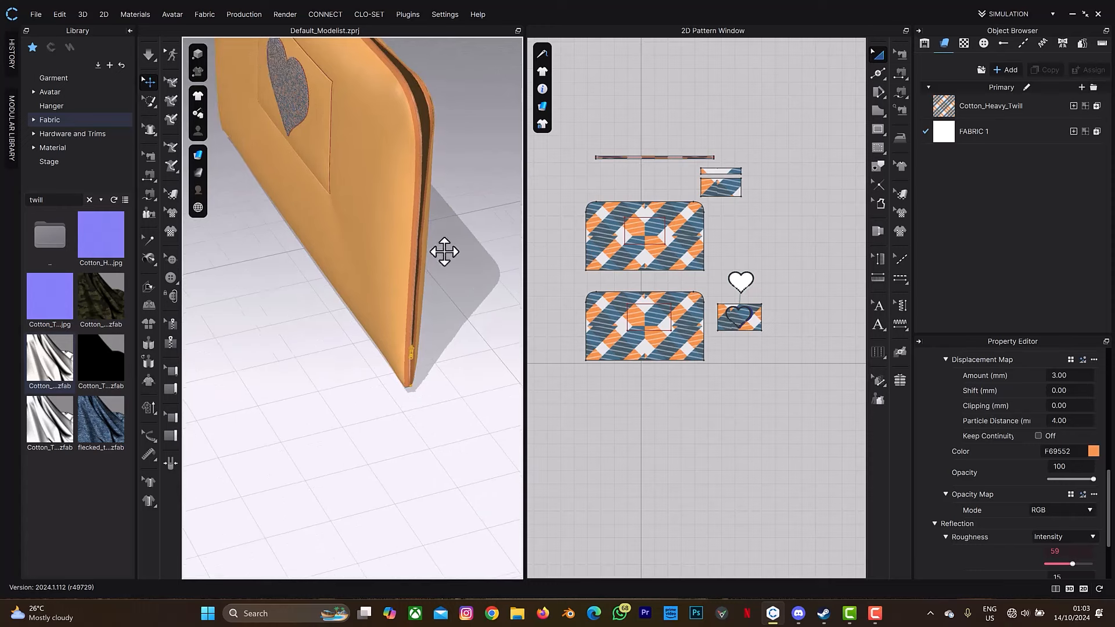
right_drag(471, 346, 460, 414)
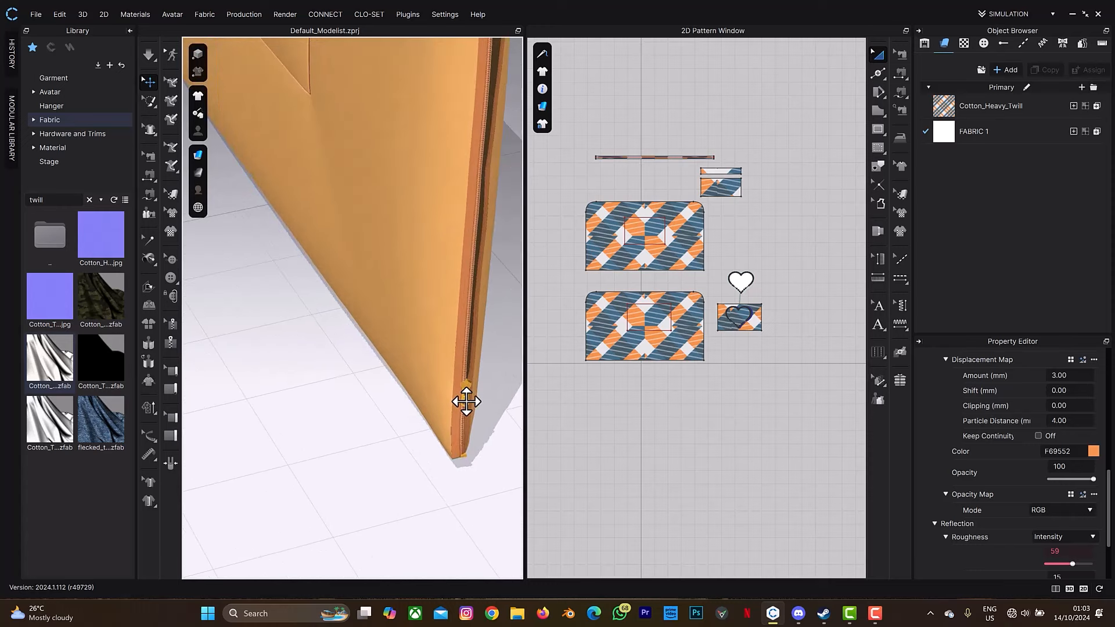
click(466, 401)
click(464, 456)
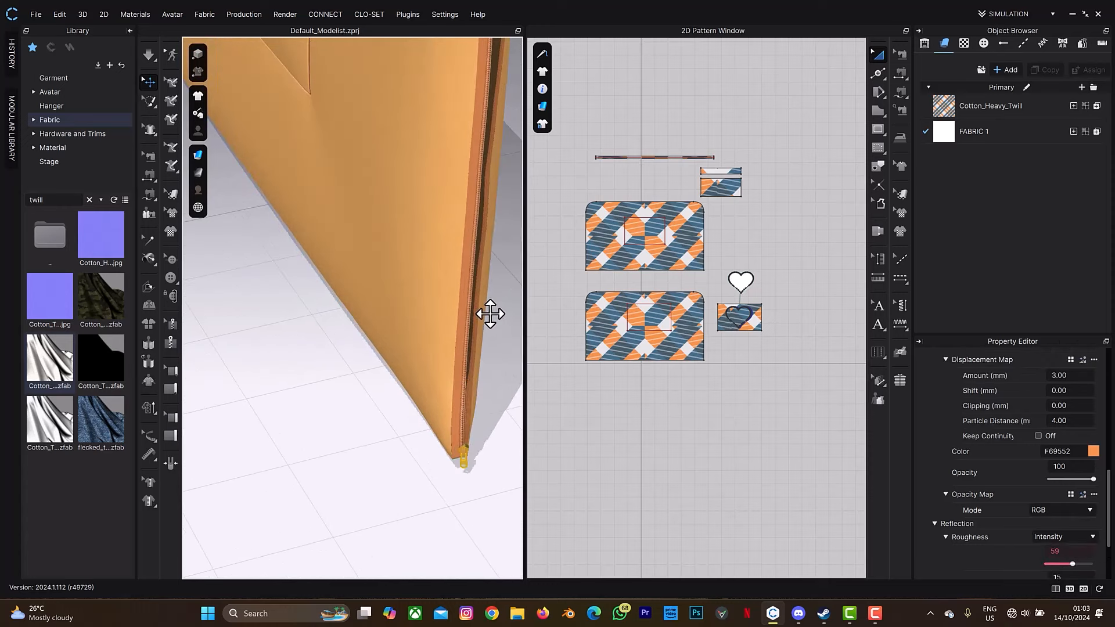
key(space)
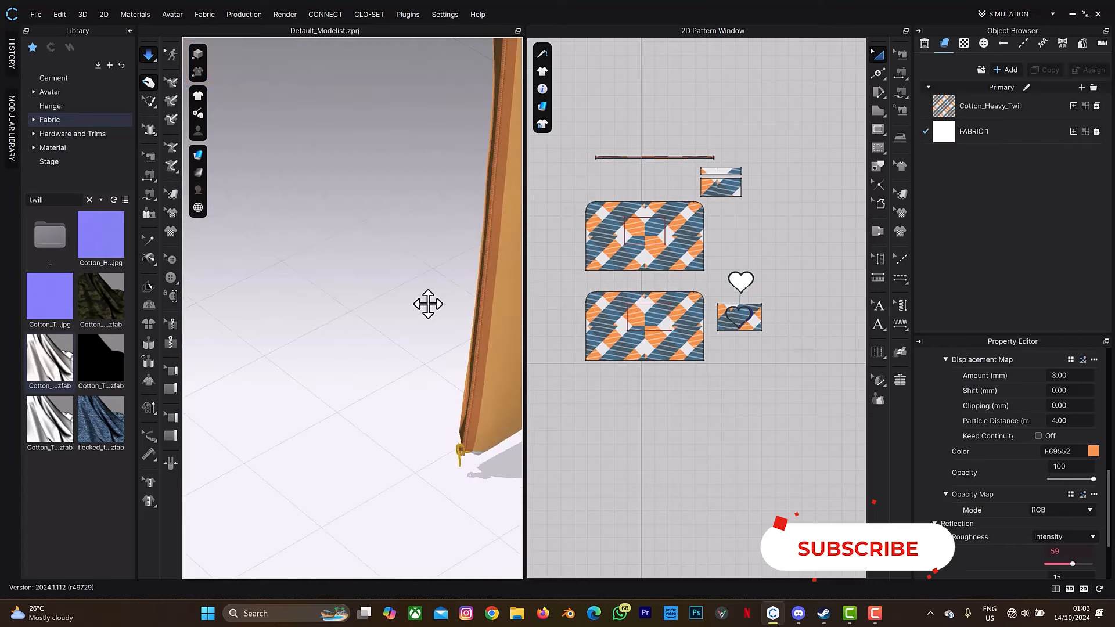
key(space)
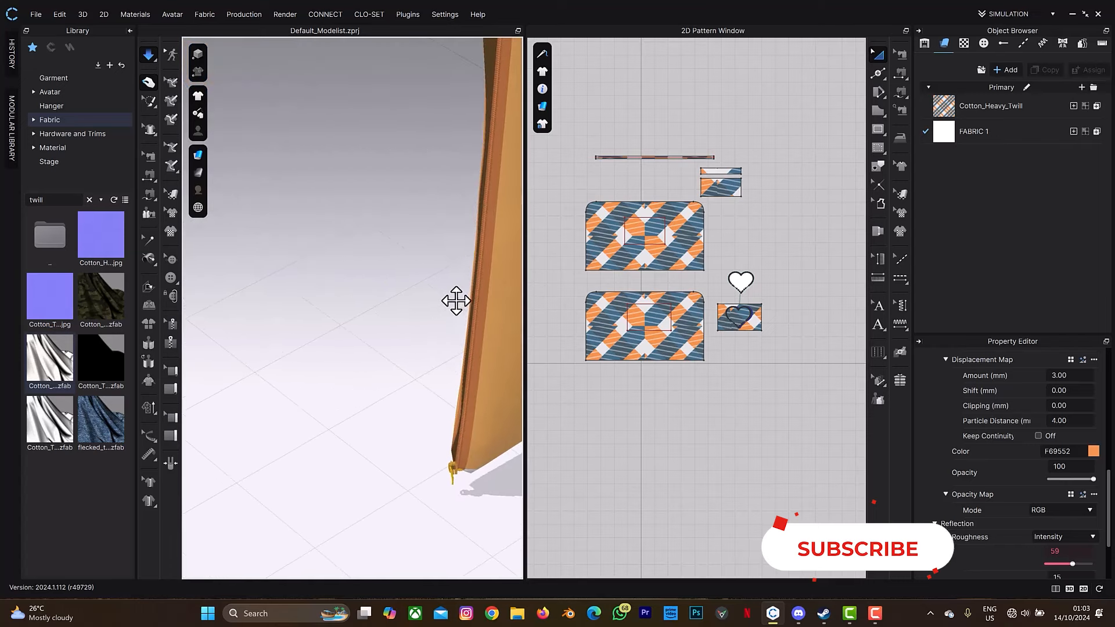
scroll(646, 281, down, 5)
scroll(646, 280, down, 3)
right_drag(443, 242, 483, 196)
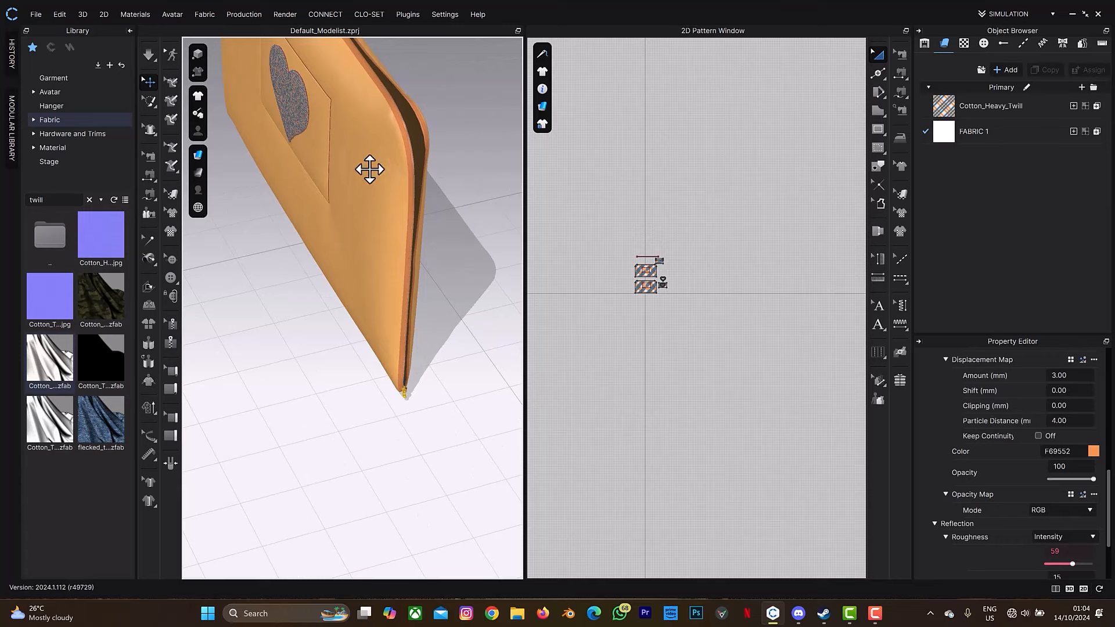
scroll(714, 273, up, 5)
middle_drag(620, 286, 774, 215)
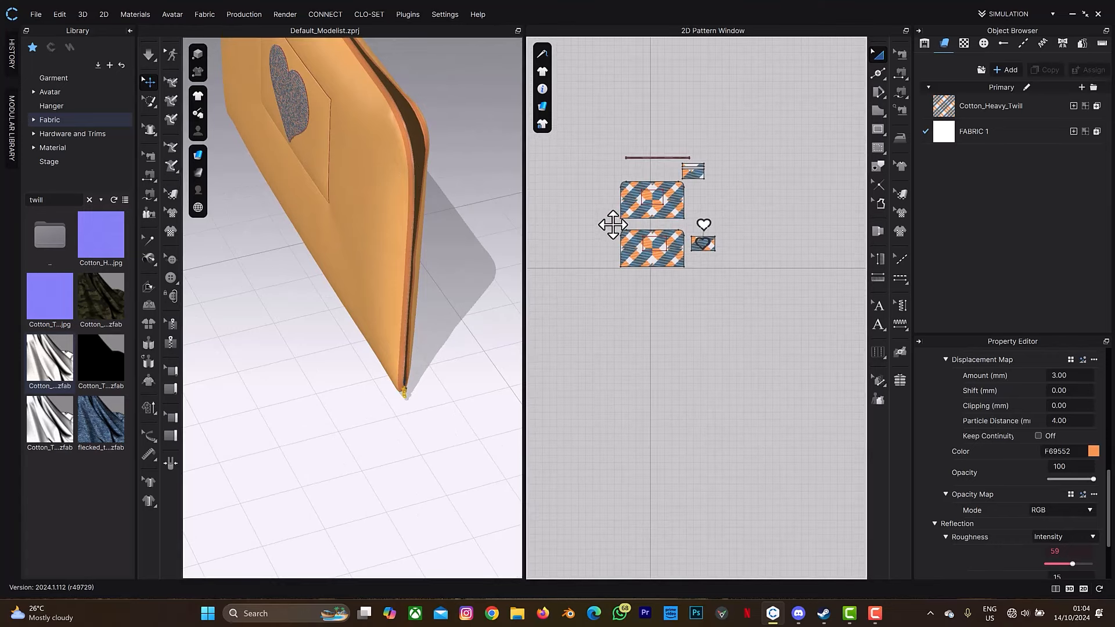
drag(607, 221, 760, 273)
scroll(723, 226, up, 2)
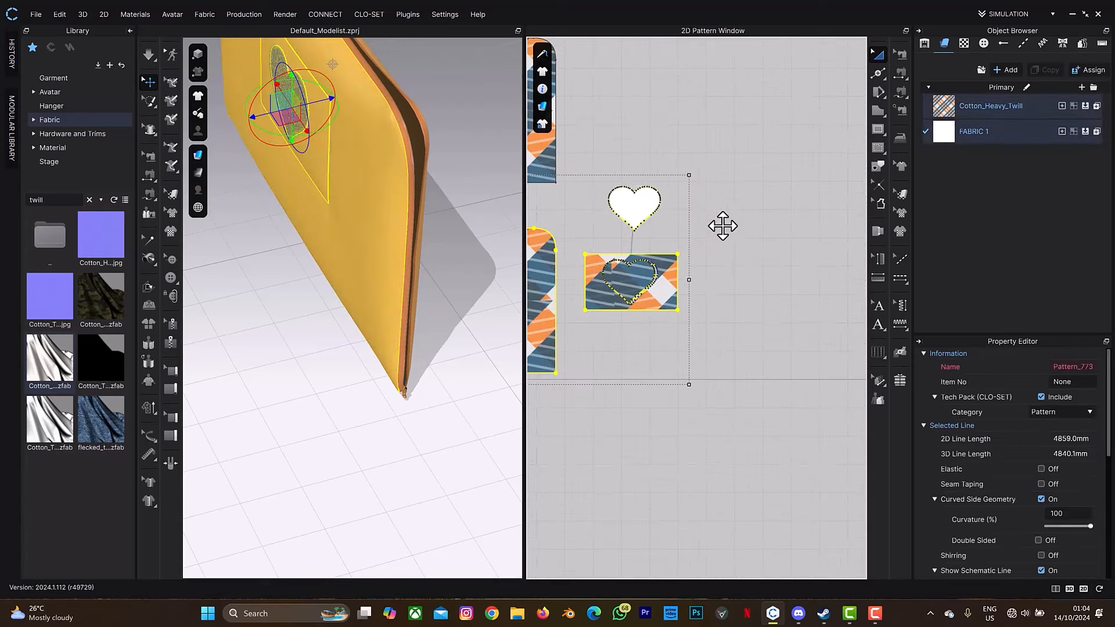
ctrl+click(636, 202)
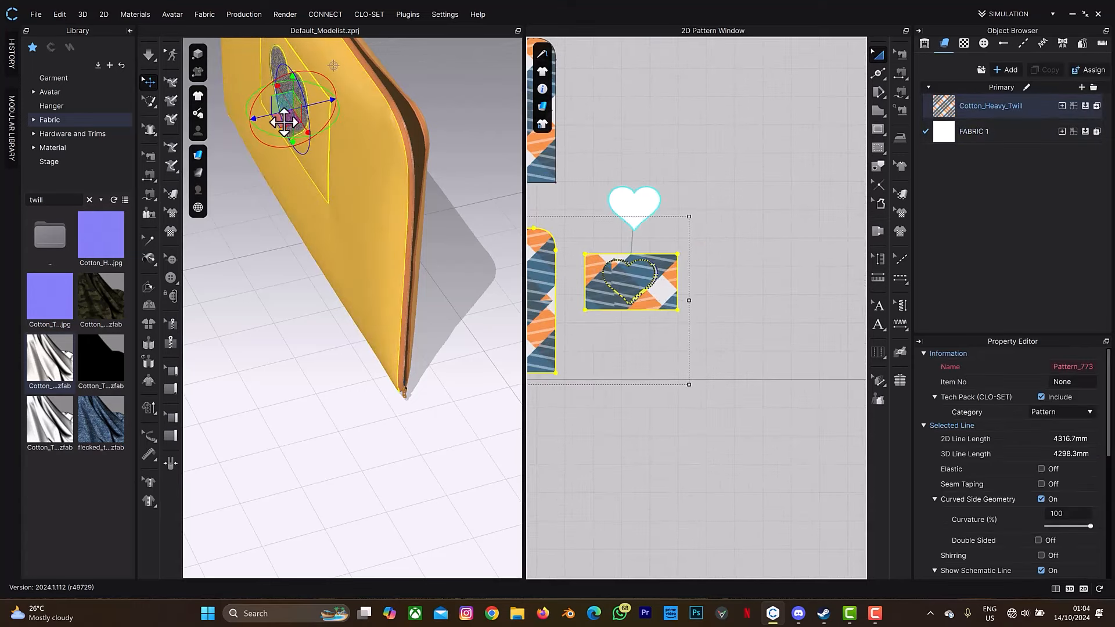
right_drag(495, 246, 497, 229)
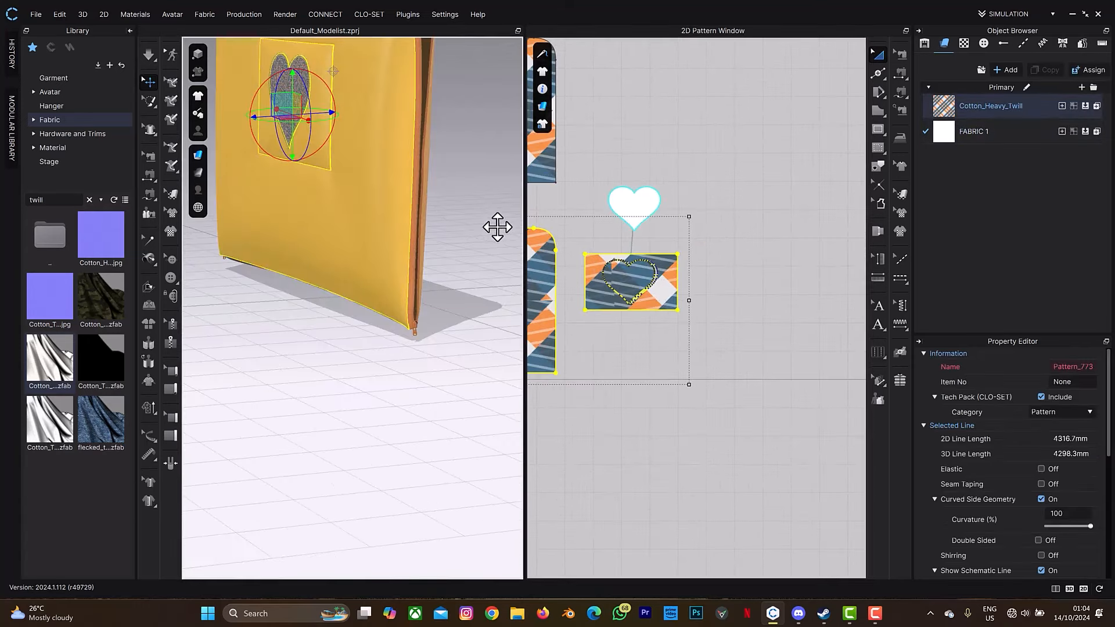
ctrl+click(283, 267)
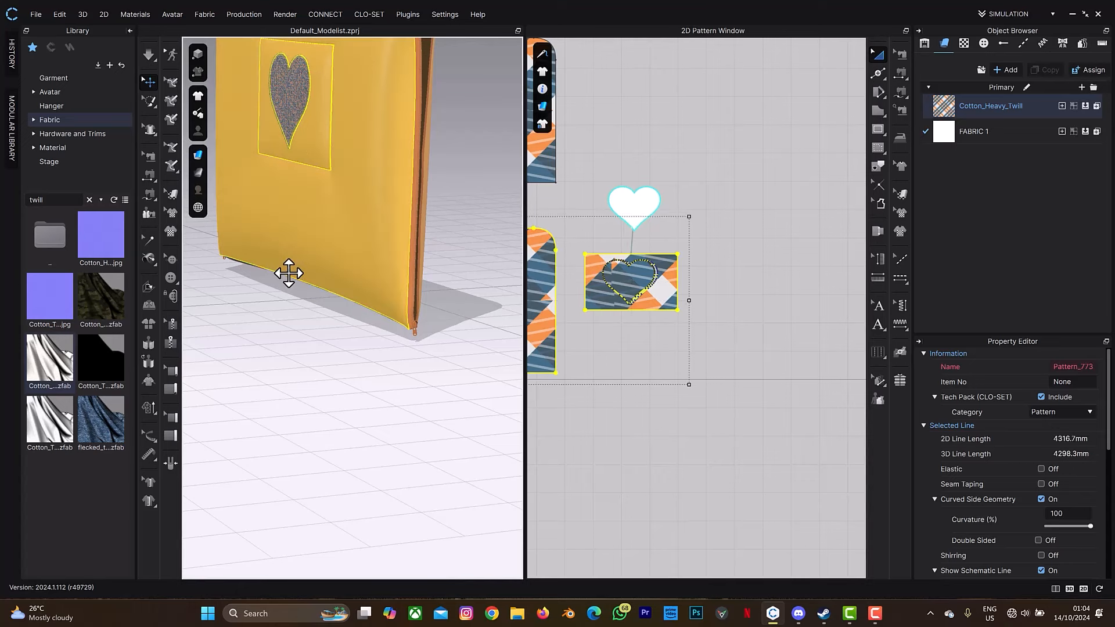
click(288, 273)
click(454, 273)
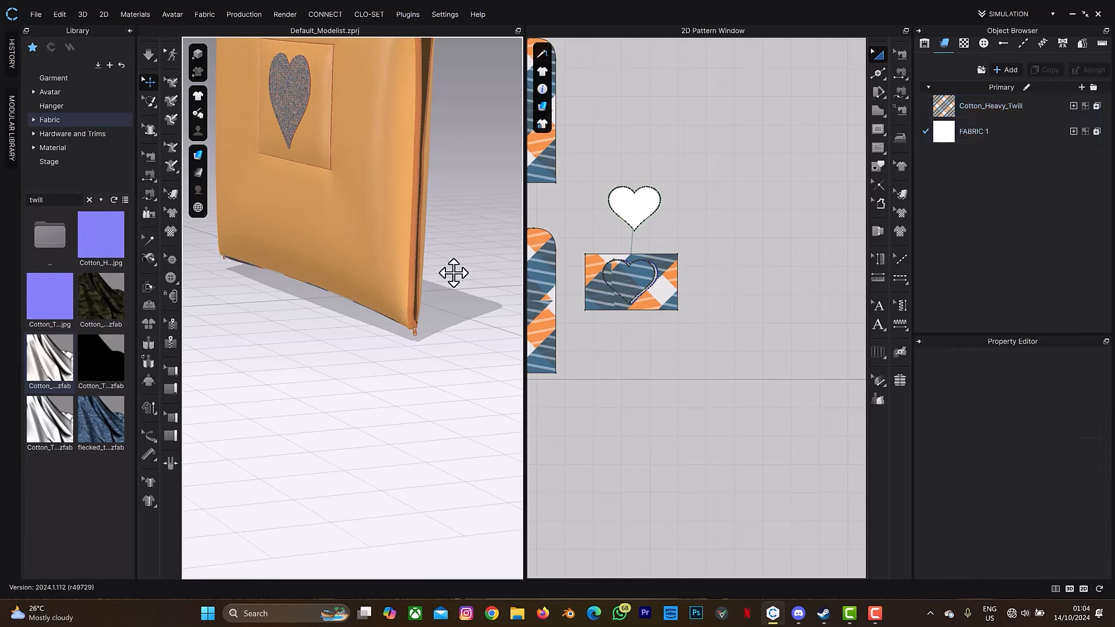
Step: Try to rotate the front panel and patch pocket open about the pouch's bottom edge without the heart, and undo the rotation
key(ctrl+a)
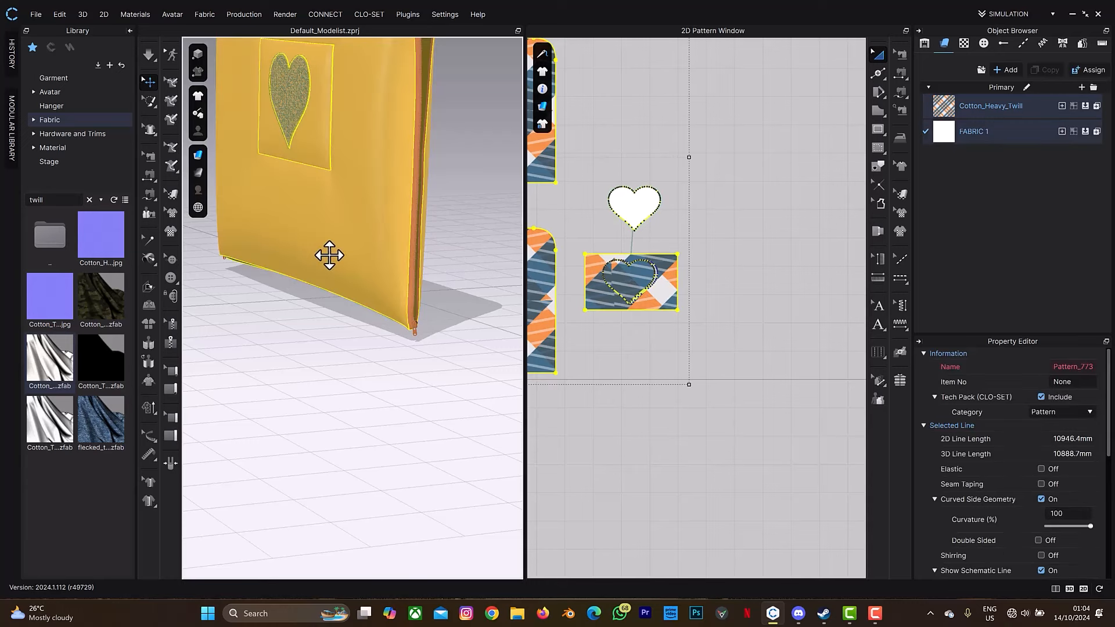
click(329, 255)
shift+click(281, 266)
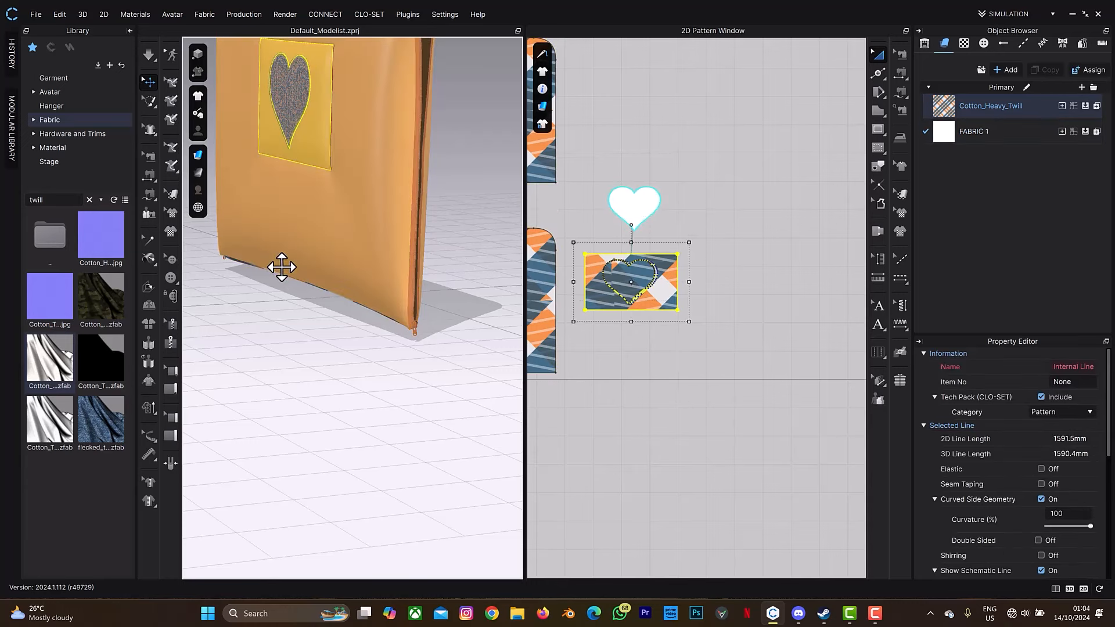
shift+click(281, 266)
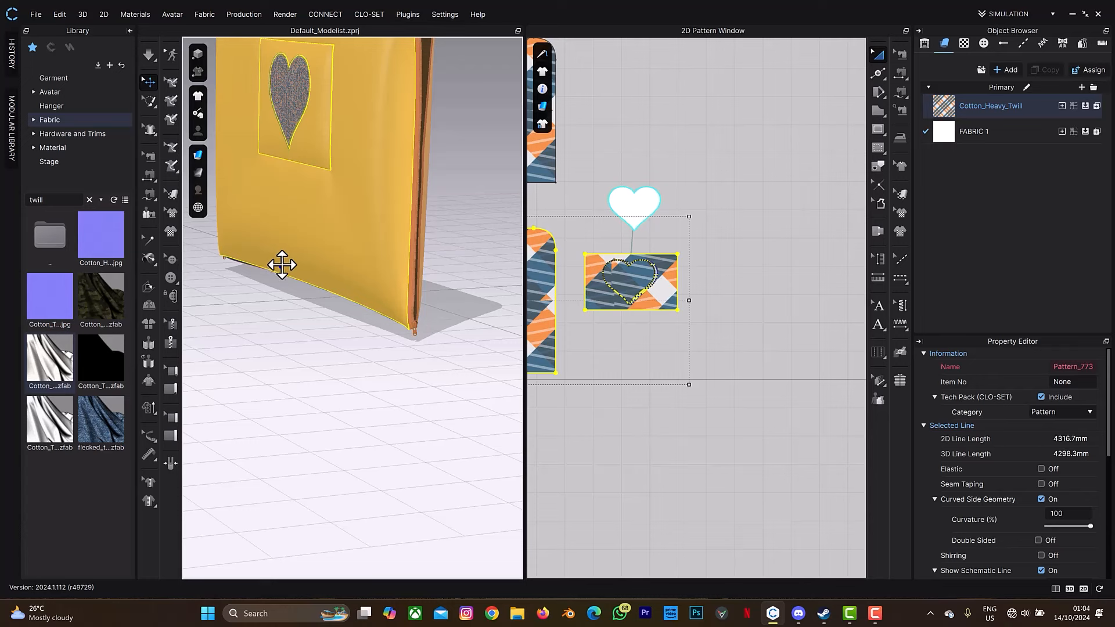
click(282, 265)
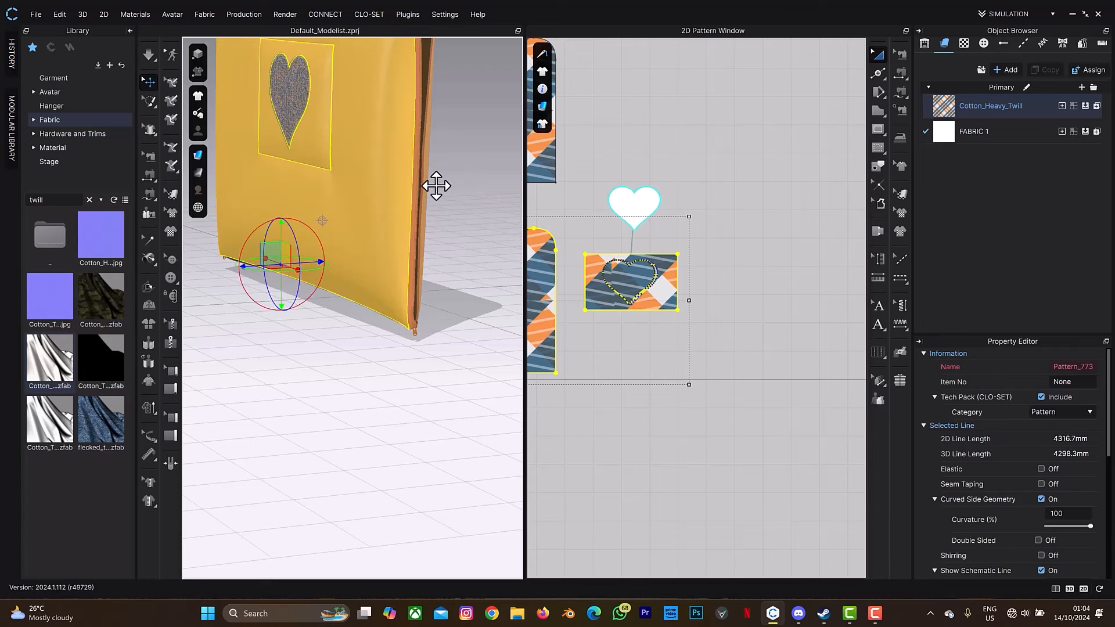
right_drag(435, 186, 426, 190)
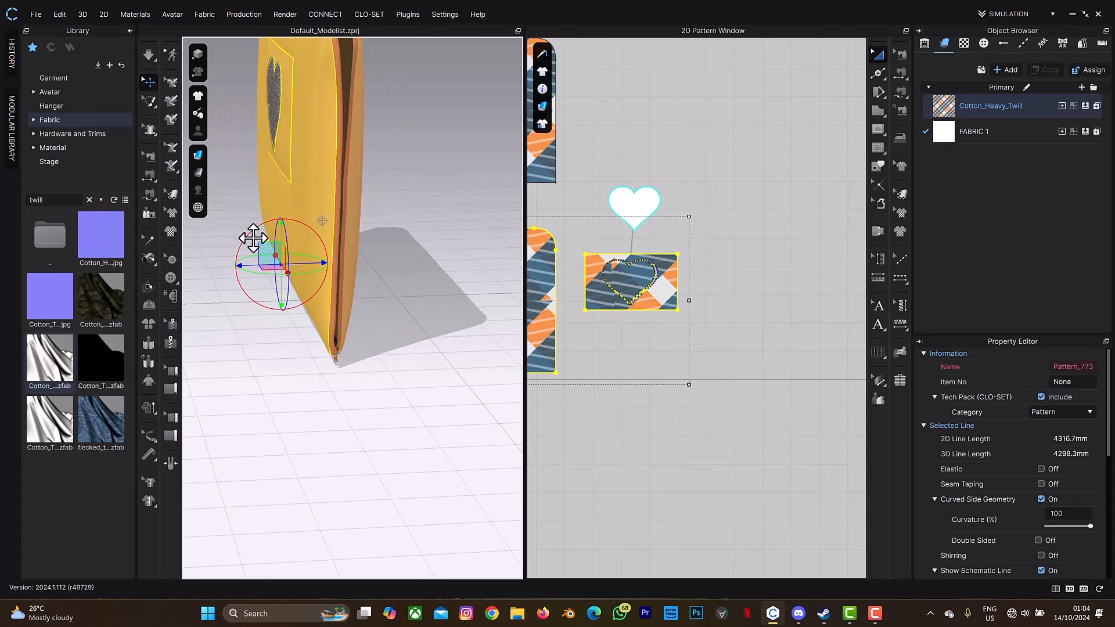
drag(249, 232, 214, 274)
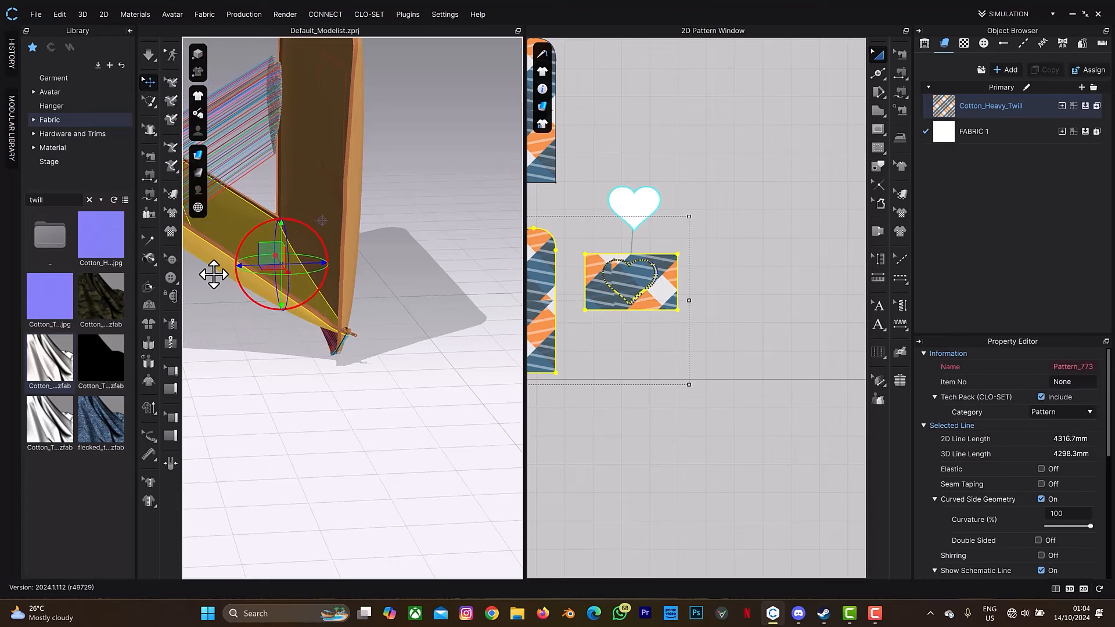
key(ctrl+z)
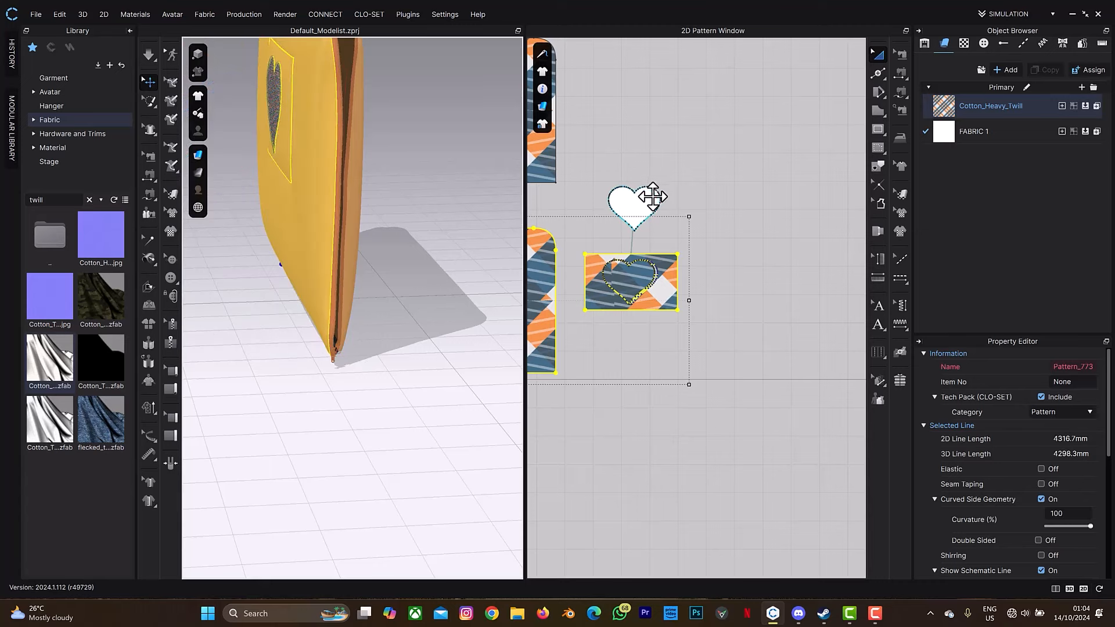
Step: Select the front panel, its patch pocket and the heart pattern together in the 2D pattern layout
click(646, 202)
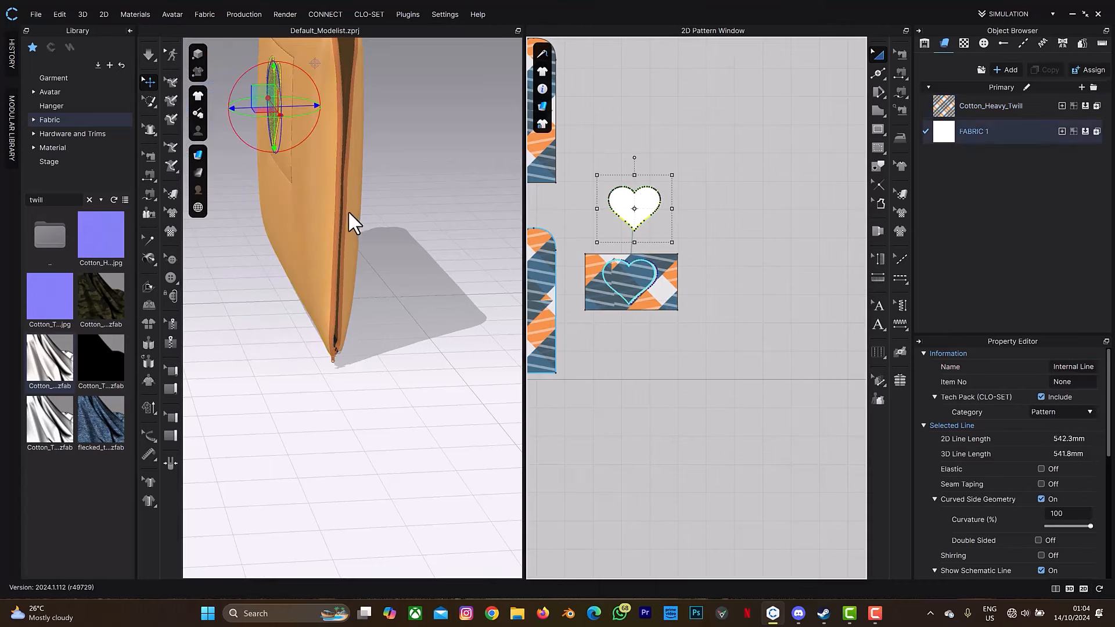
key(2)
click(690, 354)
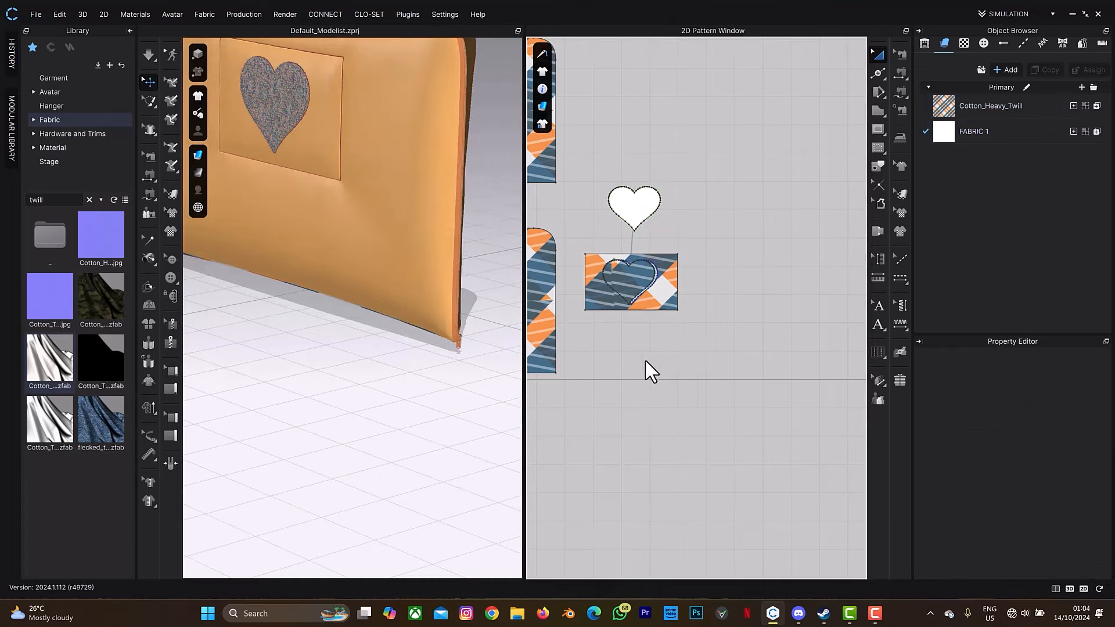
scroll(639, 352, down, 3)
right_drag(639, 352, 758, 330)
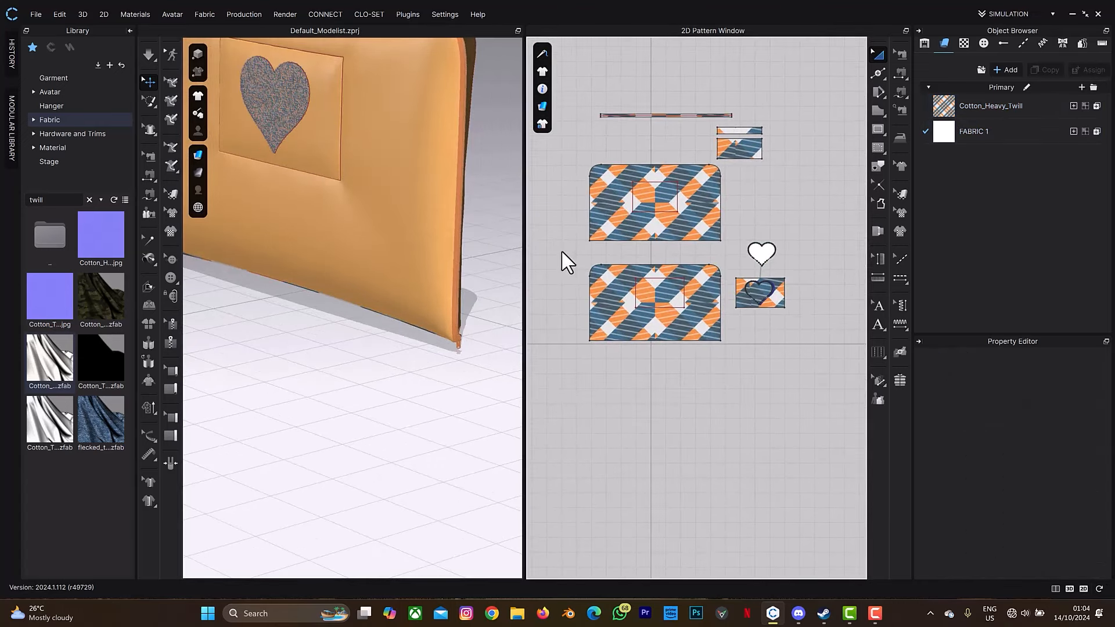
drag(562, 252, 821, 356)
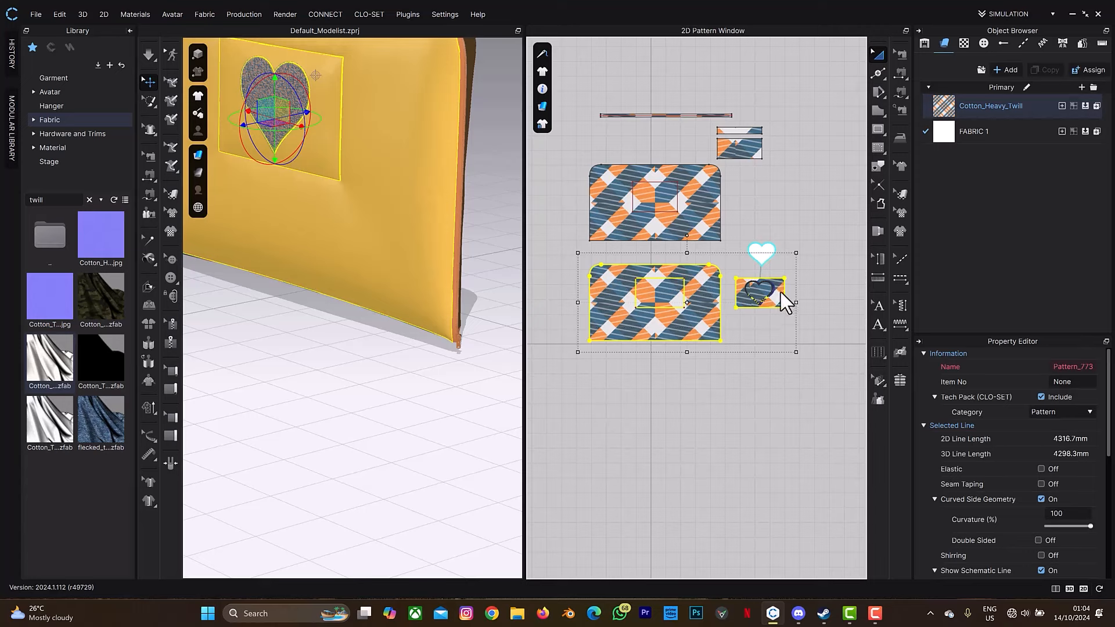
click(765, 249)
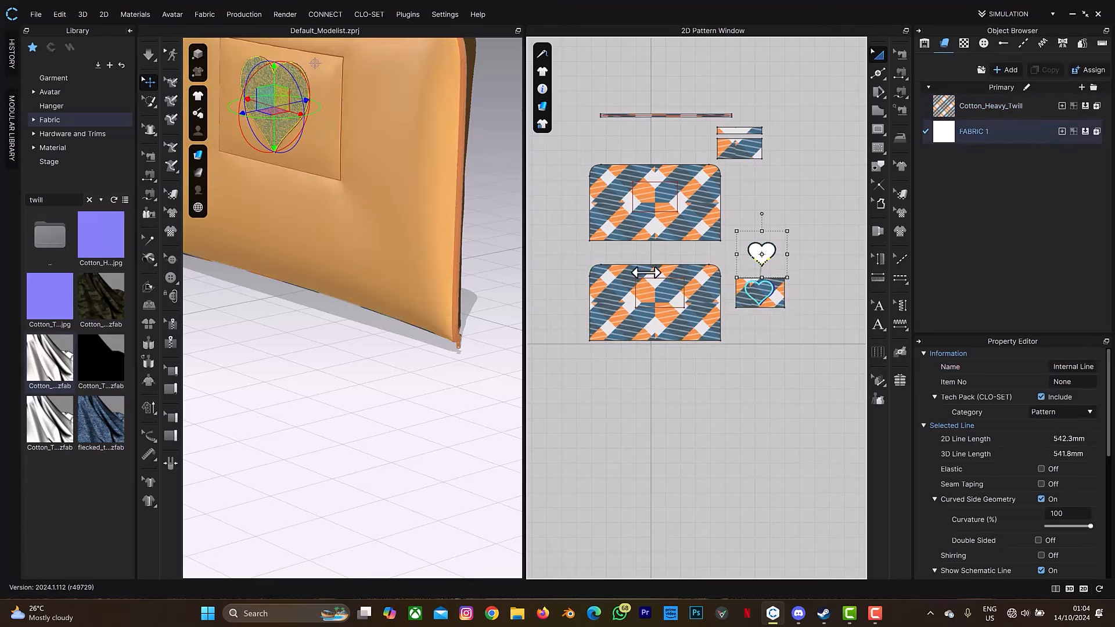
key(ctrl+z)
scroll(779, 234, up, 4)
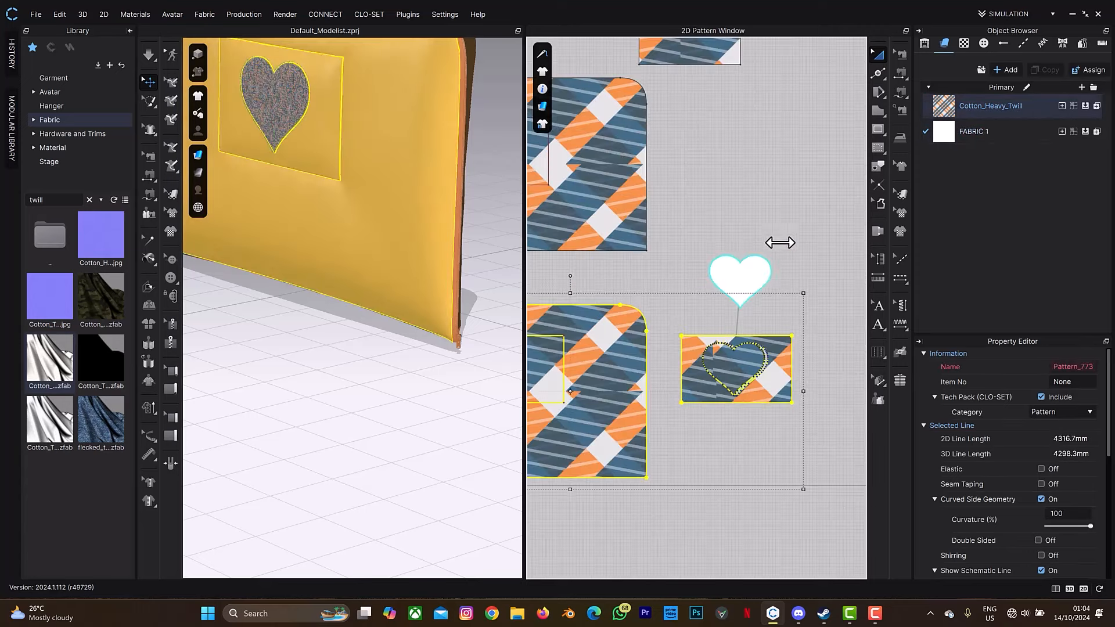
shift+click(768, 280)
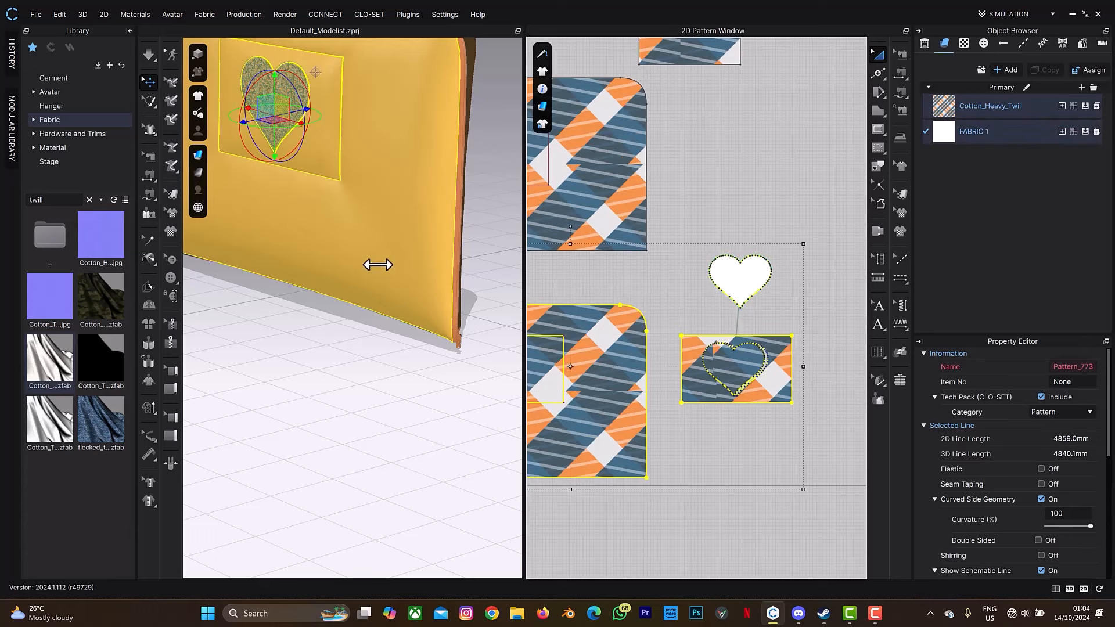
Step: Place the pivot on the front panel's bottom edge and rotate the selected pieces outward to open the pouch
right_drag(374, 288, 372, 286)
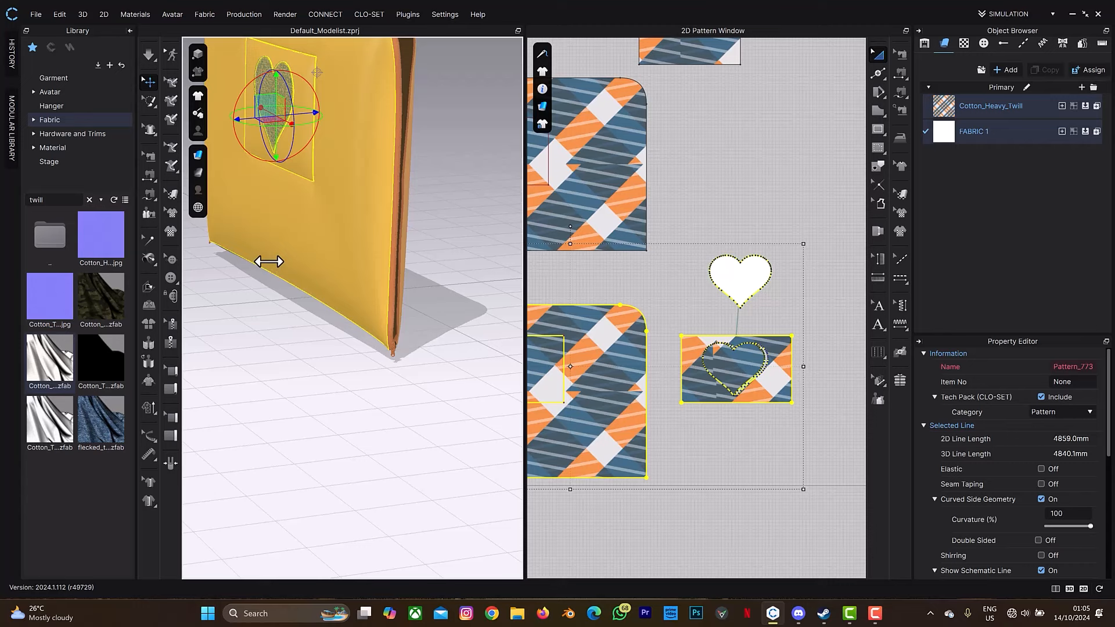
click(268, 264)
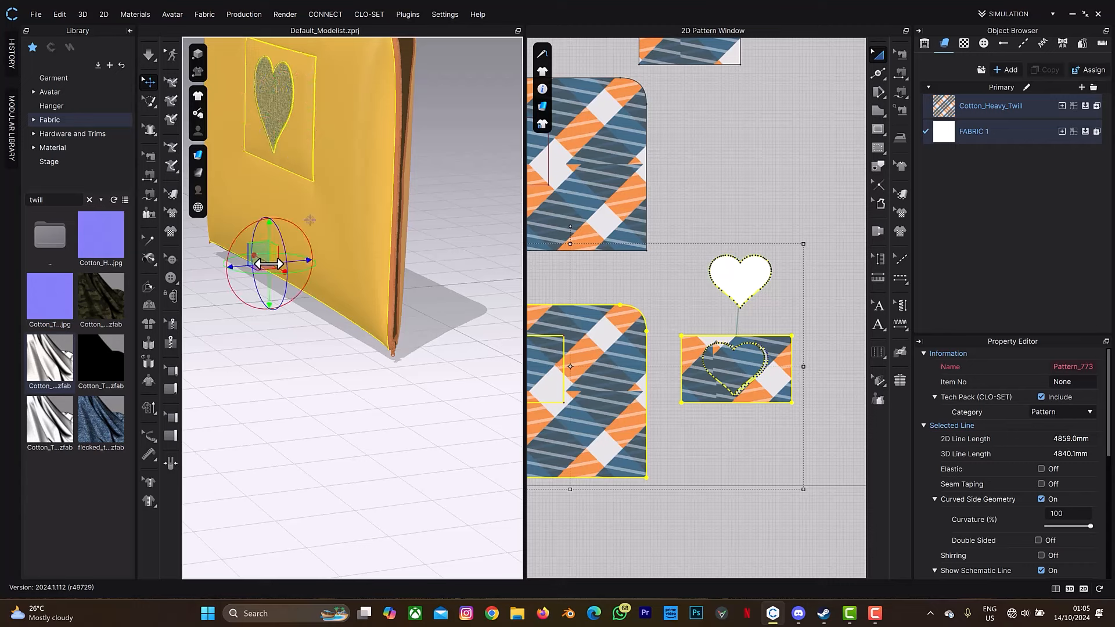
scroll(309, 244, down, 2)
right_drag(309, 244, 211, 285)
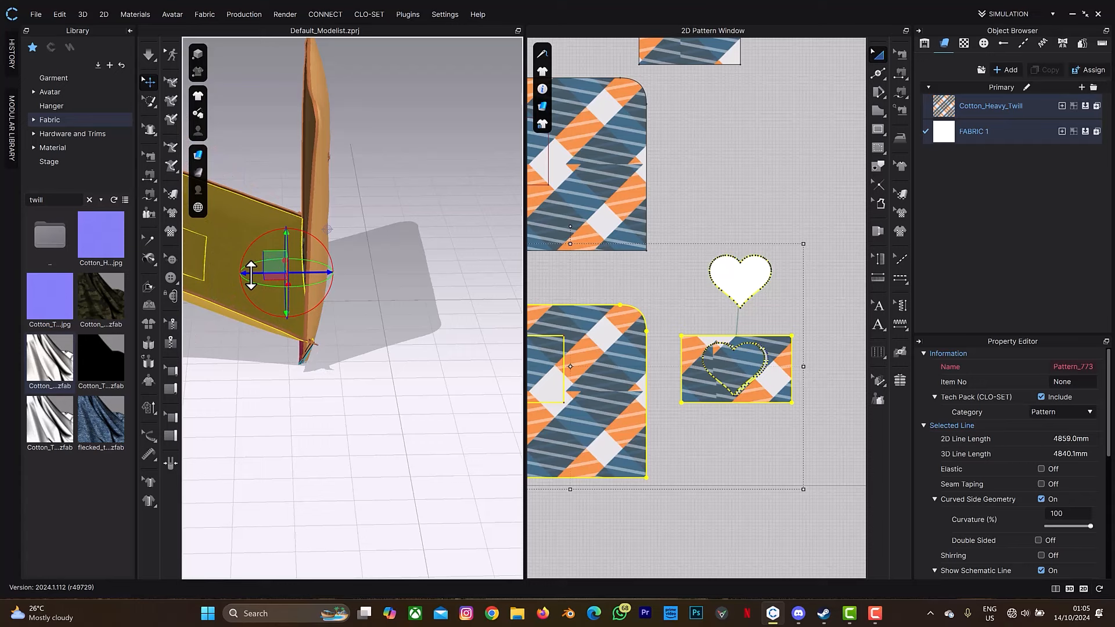
Step: Shift the opened front panel slightly outward and down to line up with the pouch's base, and start the simulation
drag(243, 276, 232, 281)
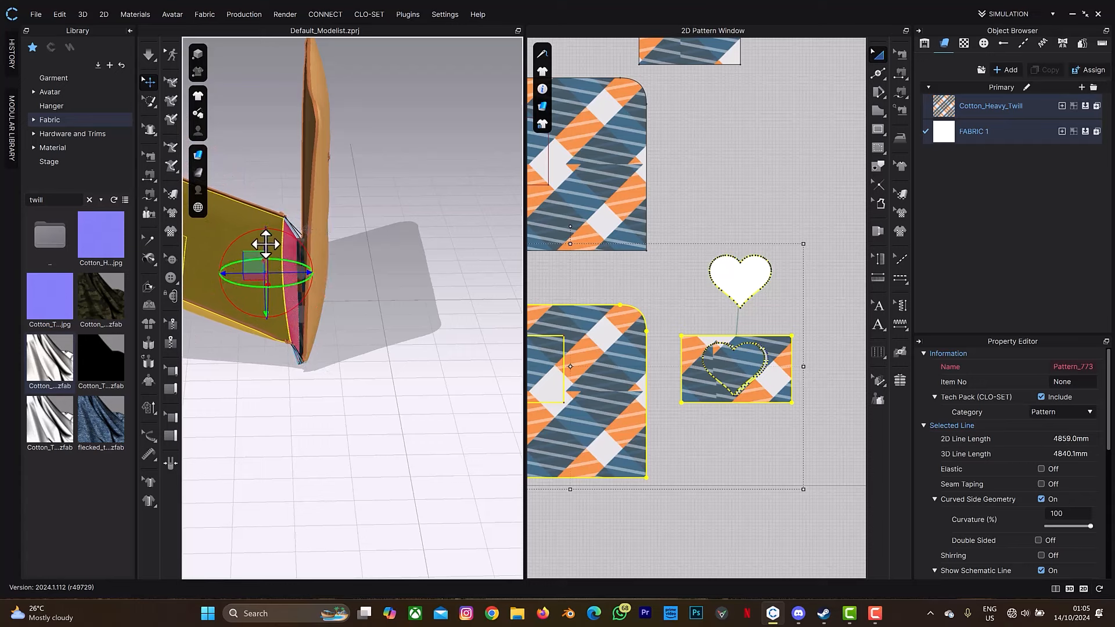
right_drag(266, 246, 269, 240)
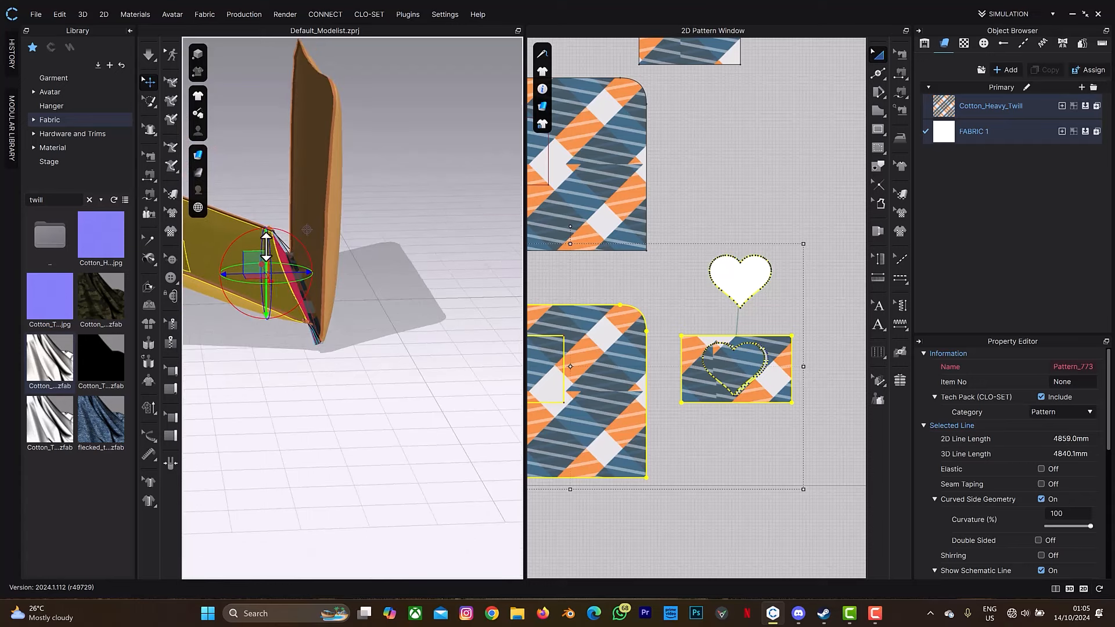
drag(266, 247, 266, 266)
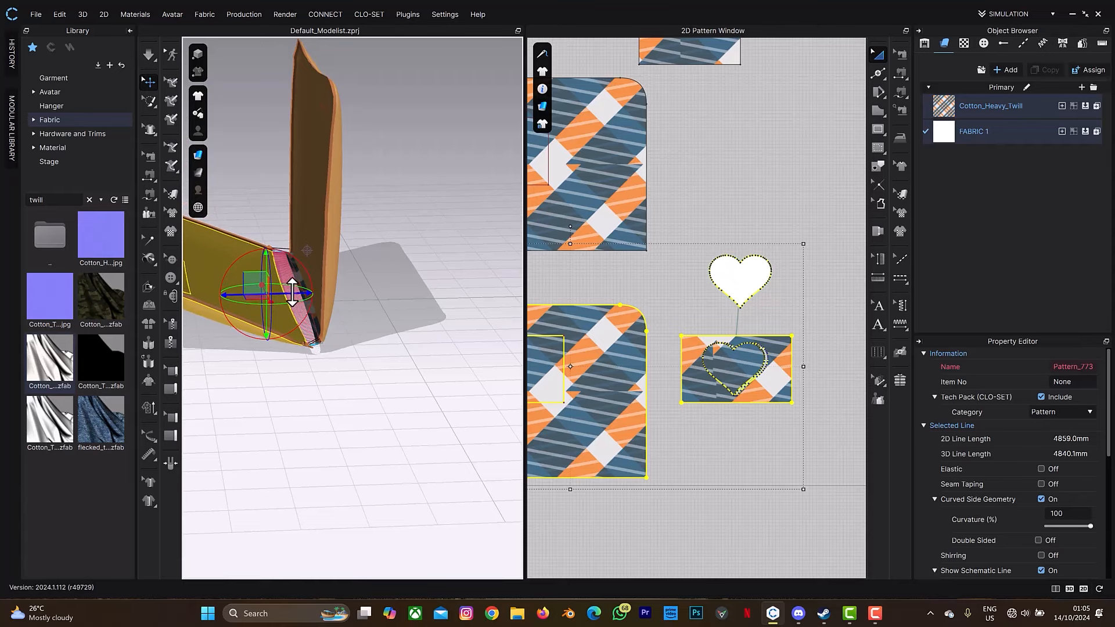
drag(292, 292, 295, 288)
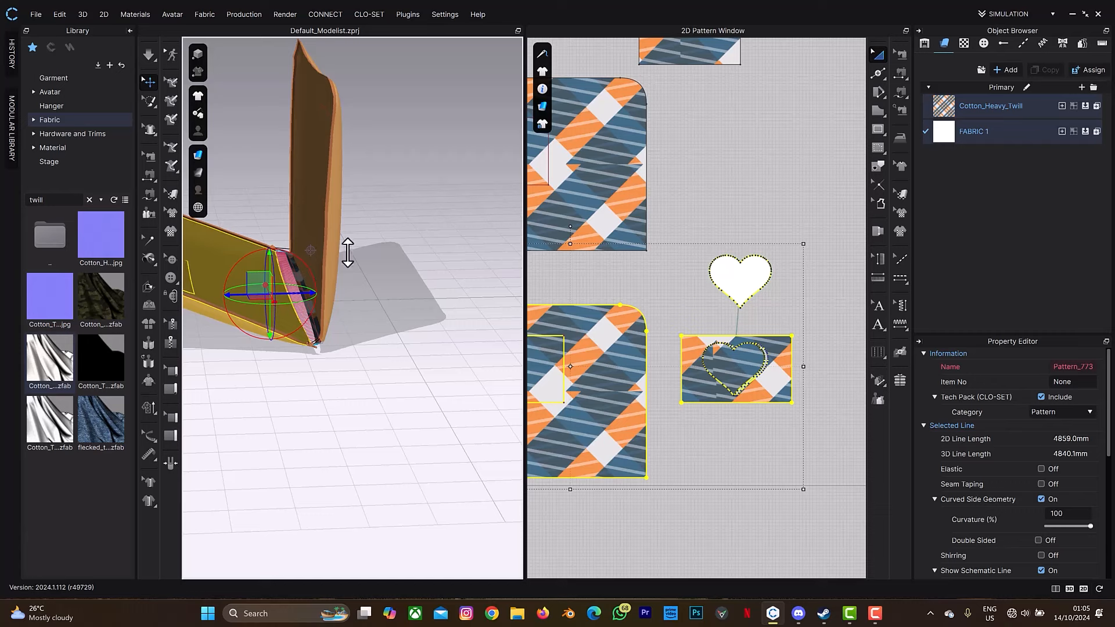
key(space)
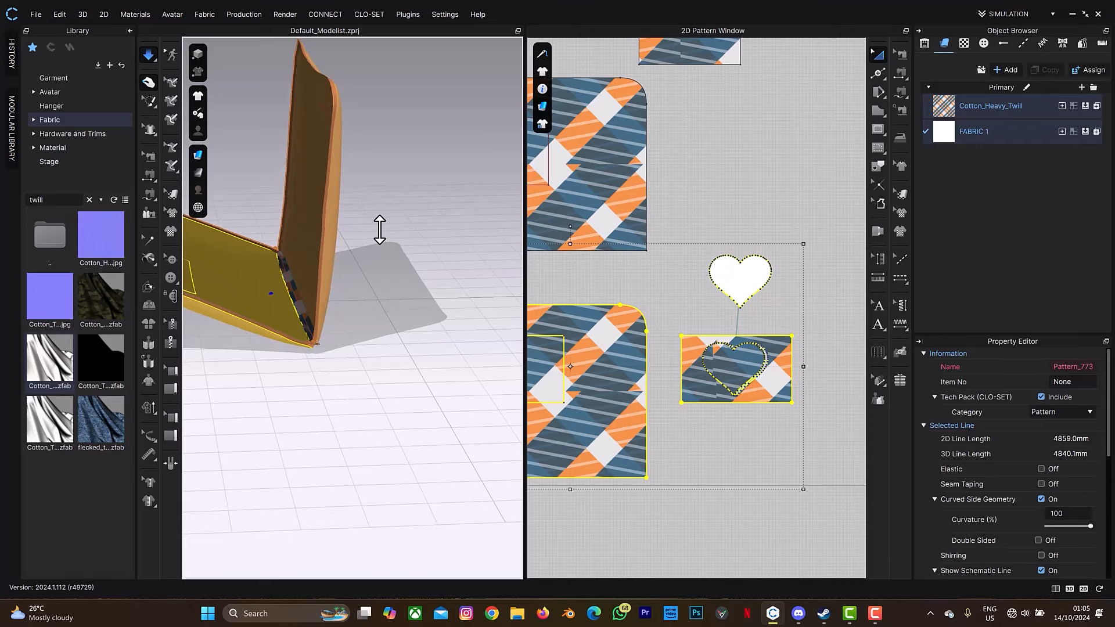
Step: Stop the simulation and draw a large internal rectangle, about 2150 mm in perimeter, across the middle and lower part of the back panel
key(space)
right_drag(380, 230, 451, 232)
scroll(642, 203, down, 3)
middle_drag(632, 197, 693, 192)
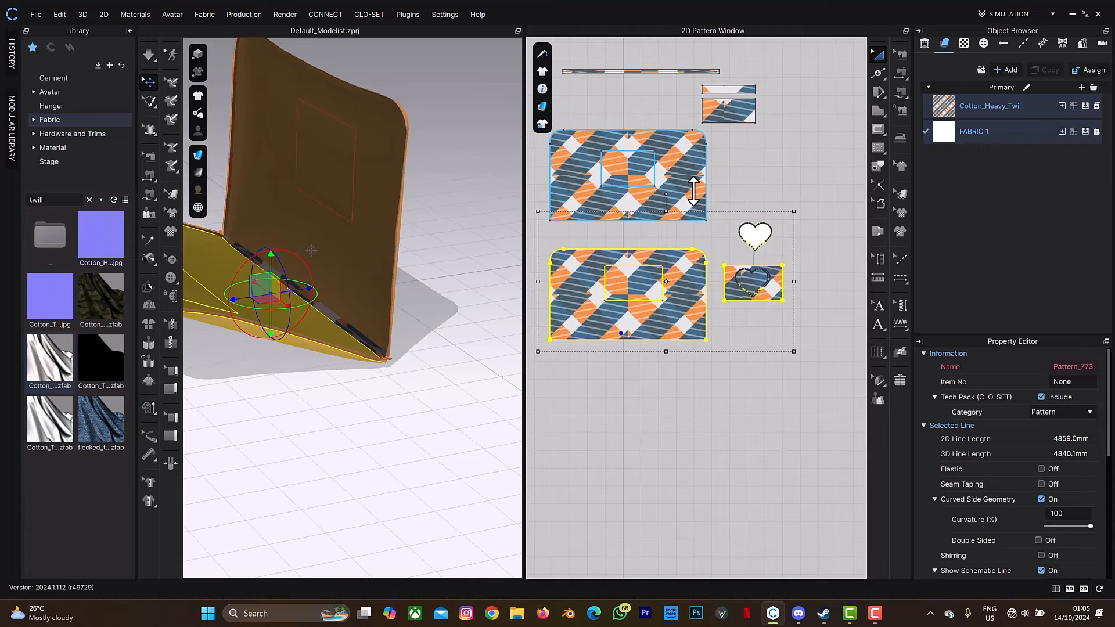
scroll(655, 165, up, 2)
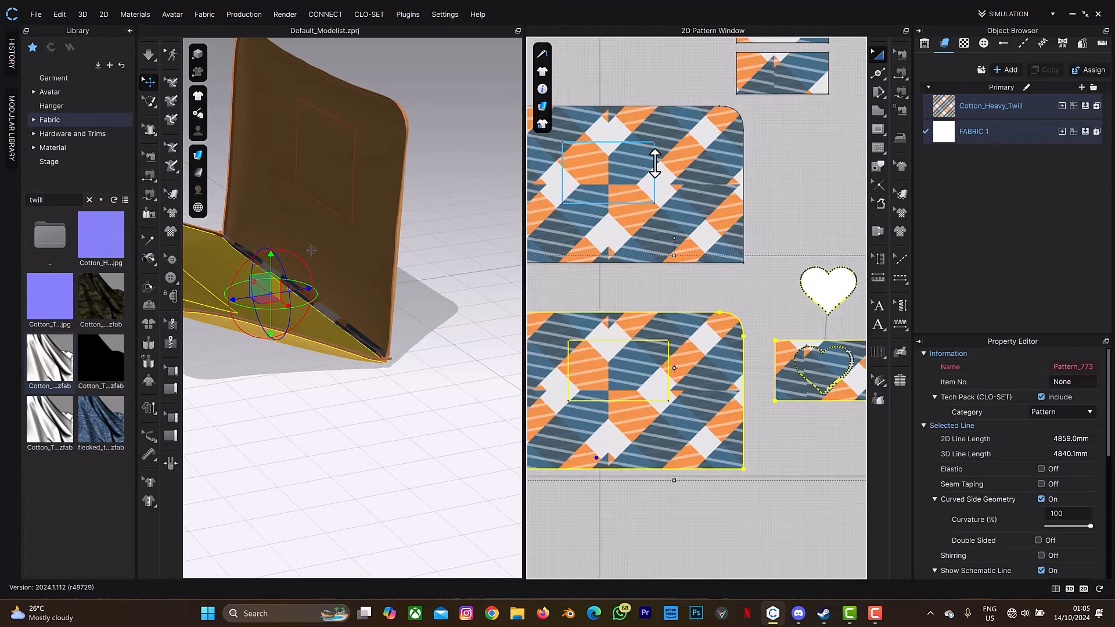
middle_drag(655, 164, 732, 180)
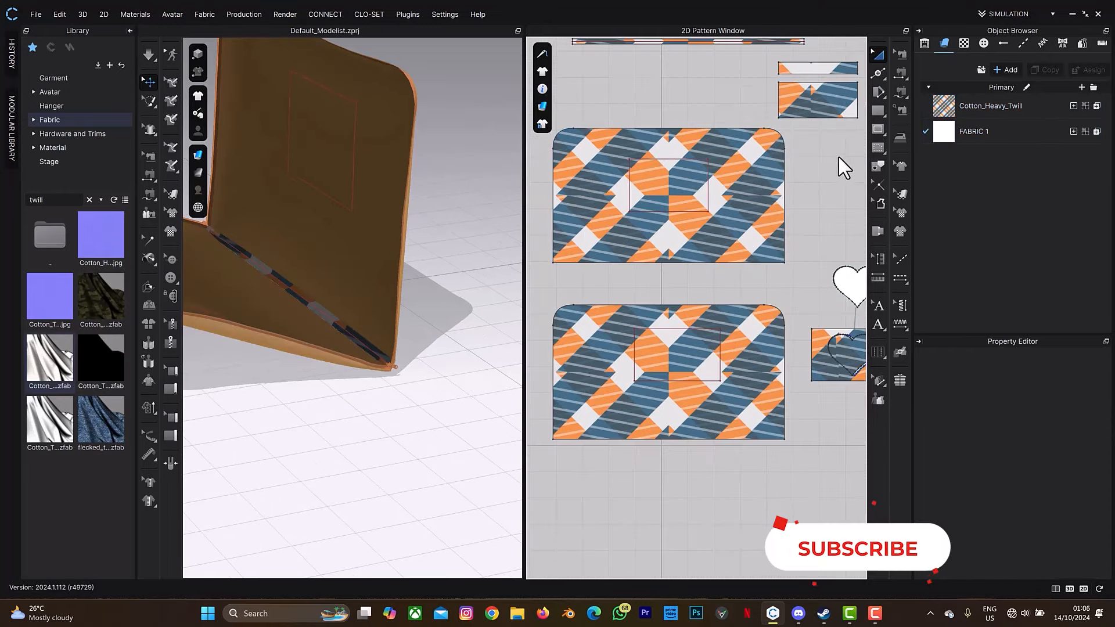
click(875, 130)
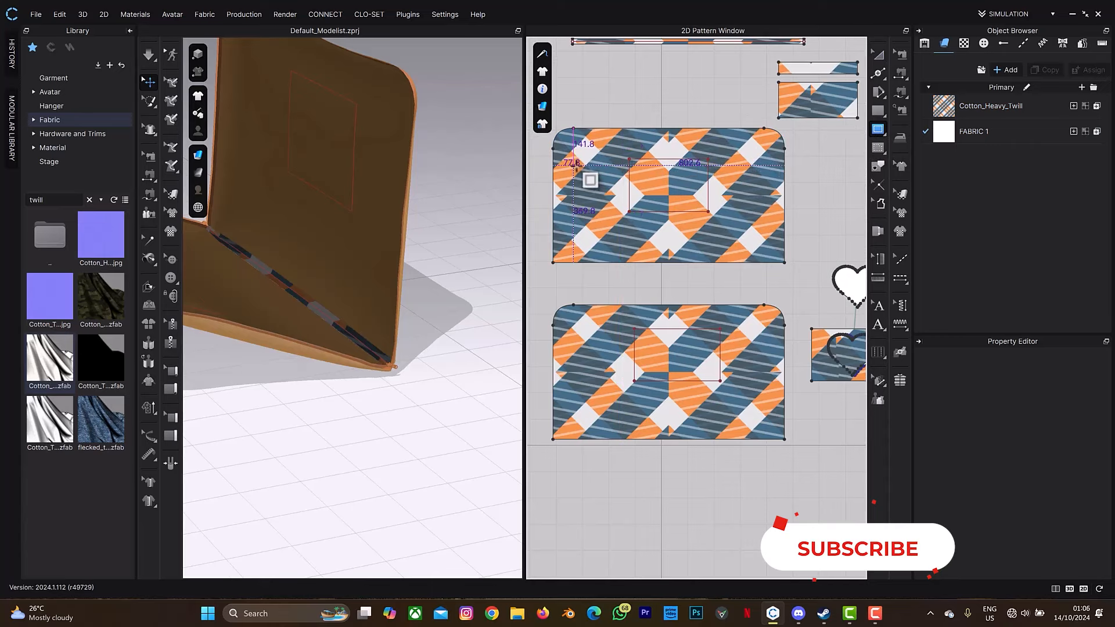
drag(574, 166, 766, 254)
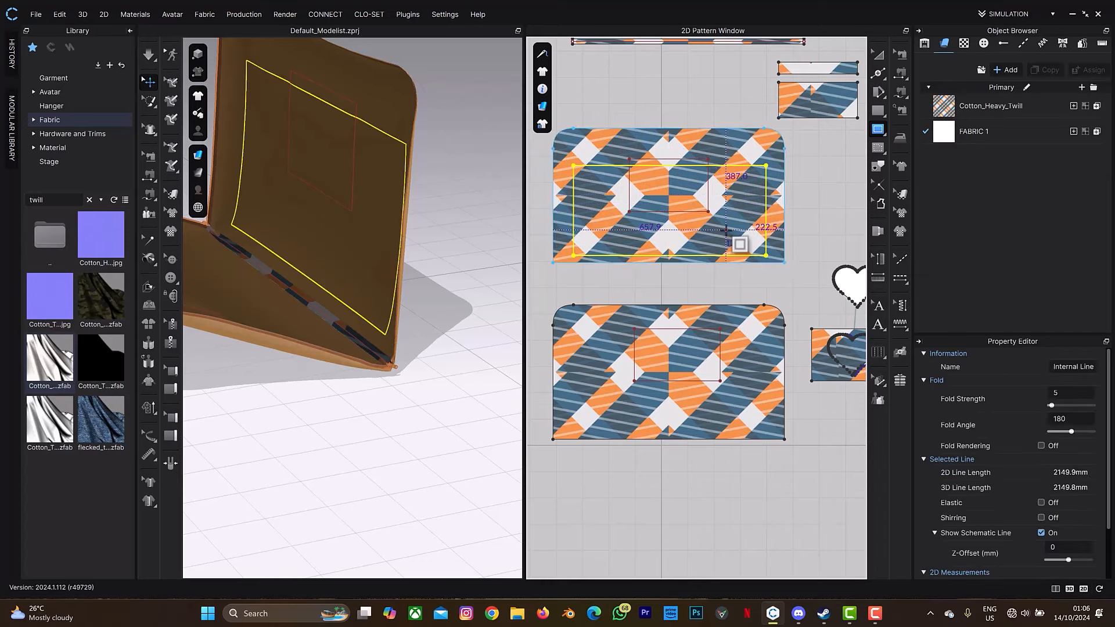
Step: Clone the new internal rectangle as a separate pattern piece and place it beside the back panel in the 2D layout
mouse_move(389, 152)
right_down()
mouse_move(335, 153)
mouse_move(398, 169)
right_up()
key(a)
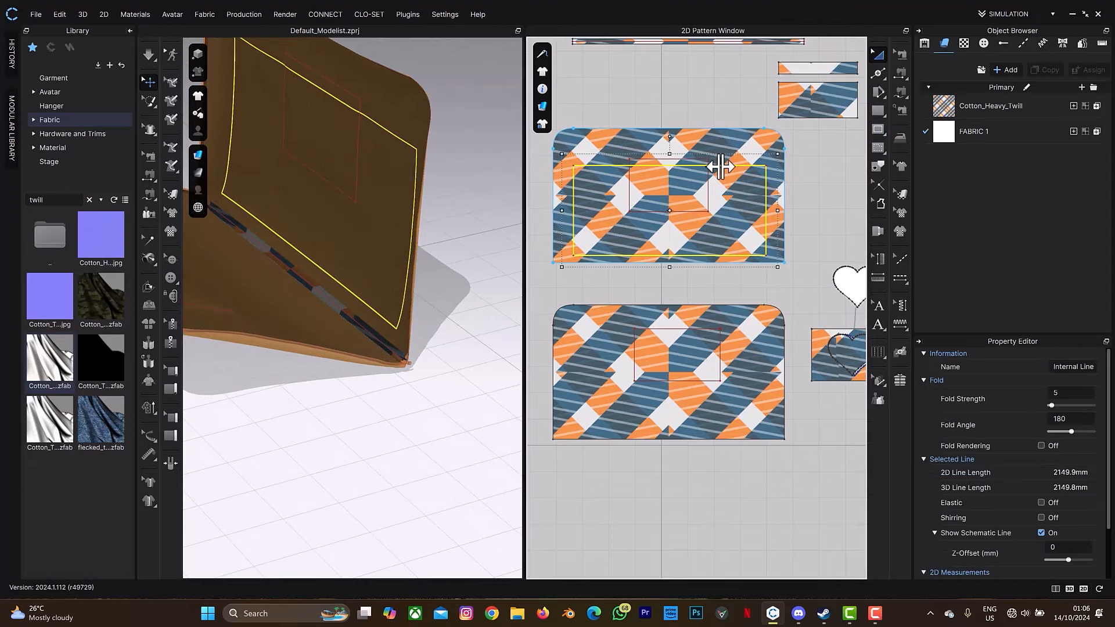
right_drag(465, 121, 430, 120)
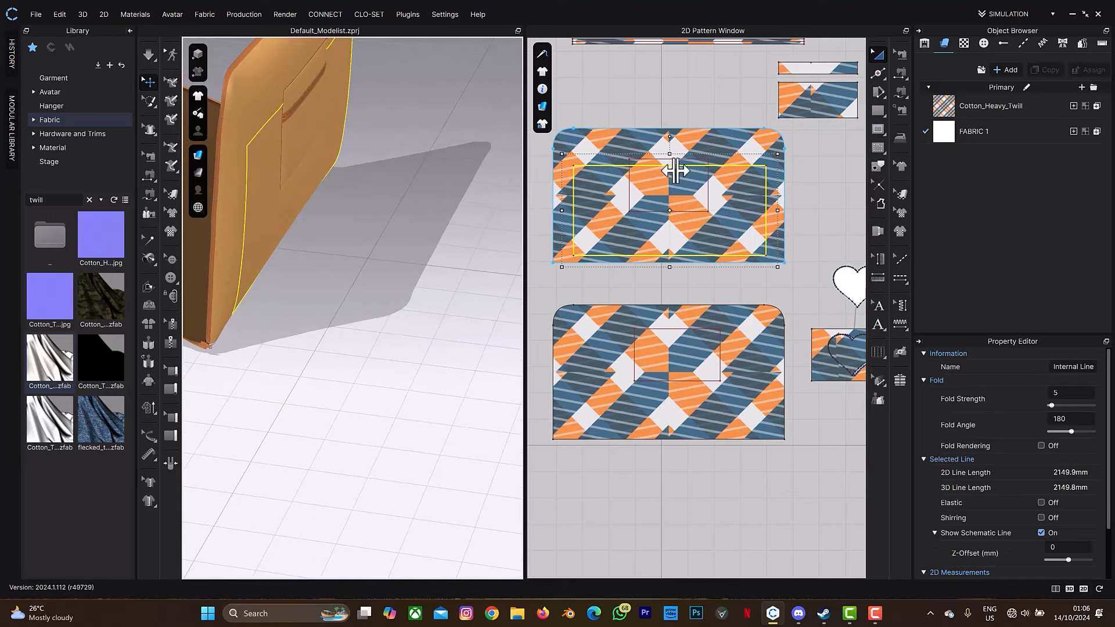
scroll(739, 170, down, 3)
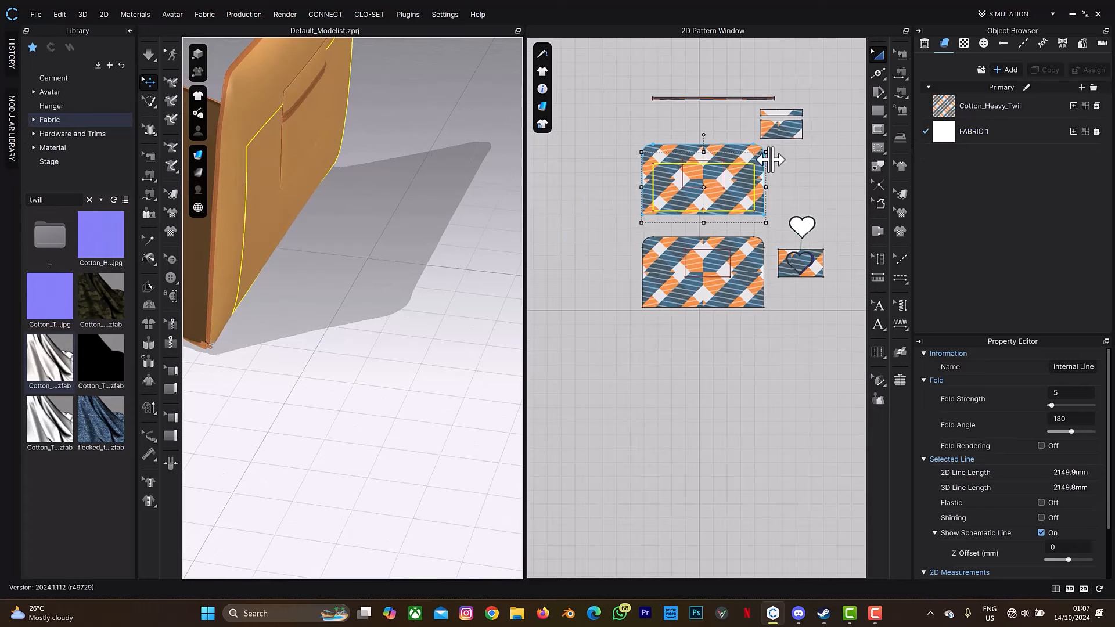
right_click(731, 164)
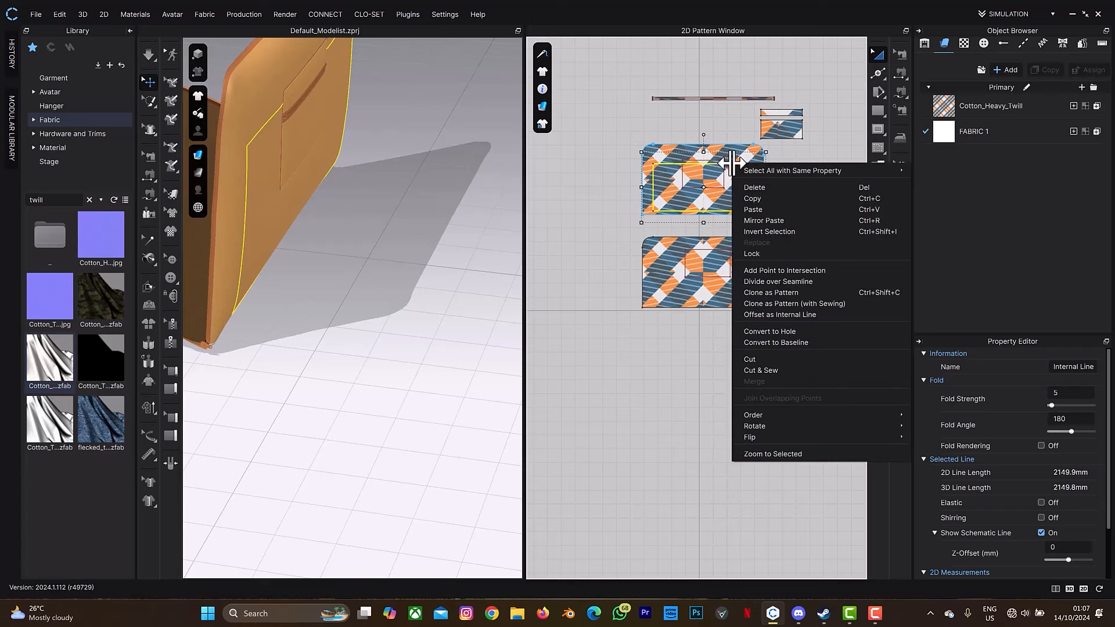
click(796, 288)
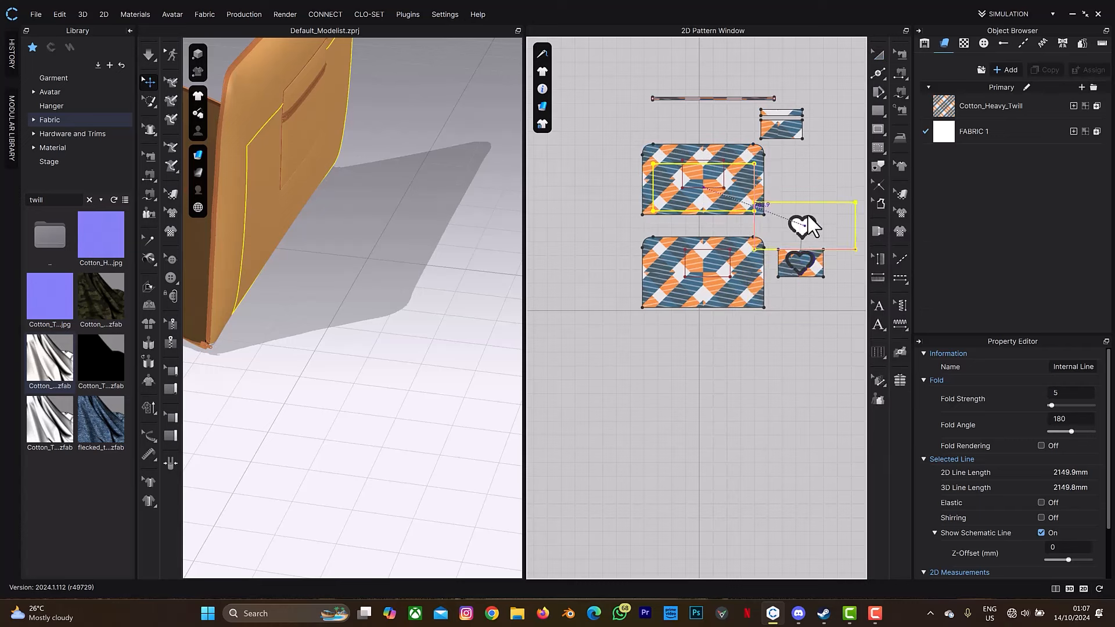
click(832, 192)
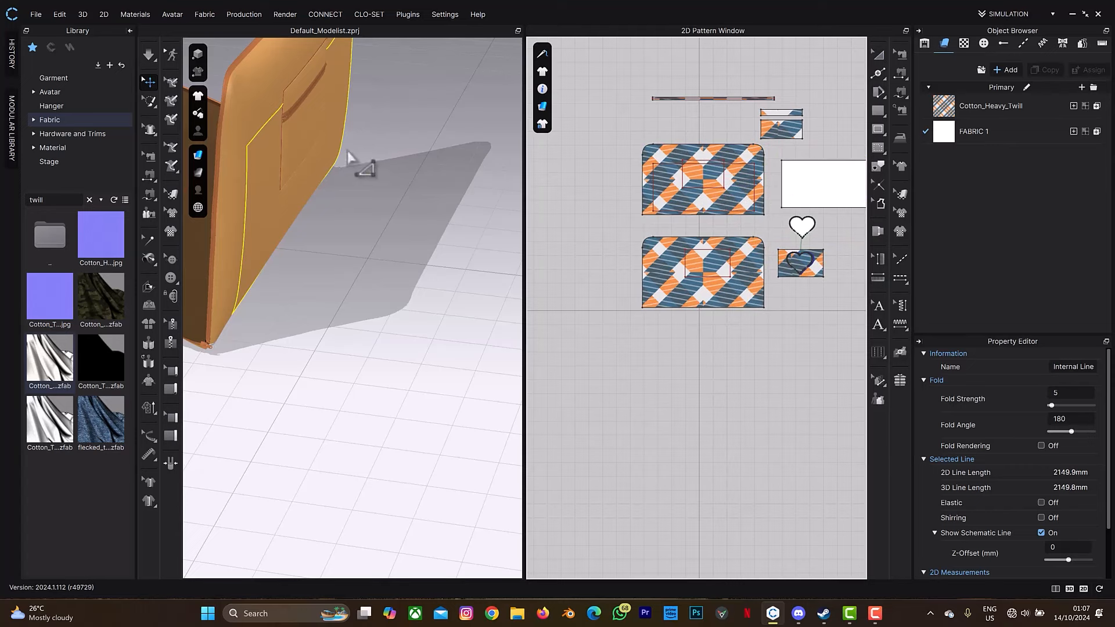
Step: Add a new fabric and assign it to the cloned rectangular pattern piece
key(space)
scroll(348, 151, up, 3)
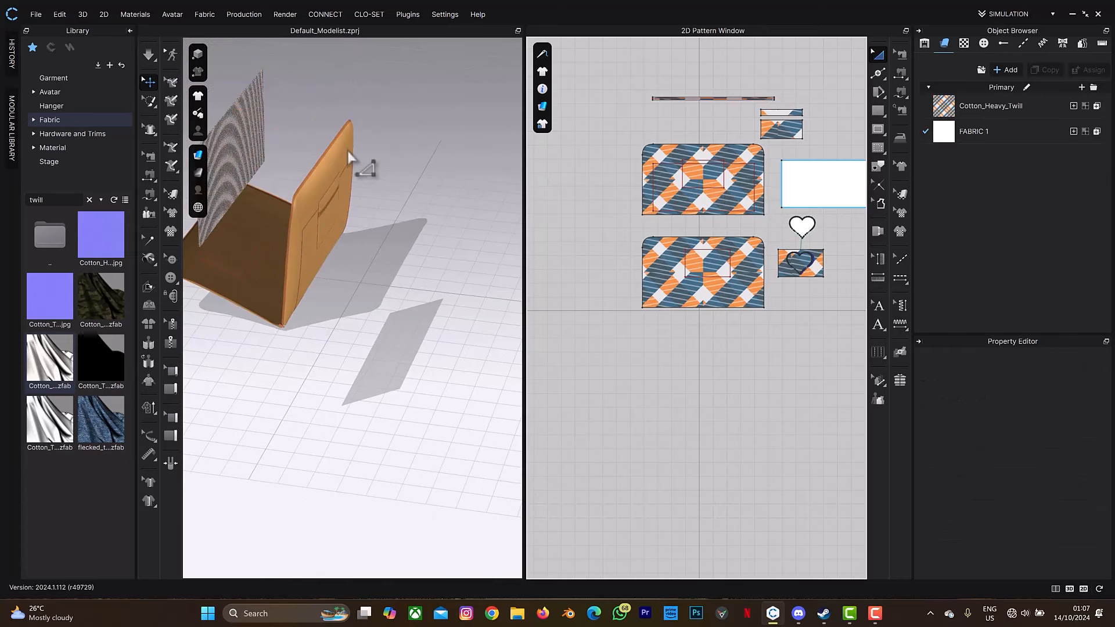
scroll(346, 152, down, 2)
middle_drag(293, 148, 349, 184)
scroll(351, 189, up, 5)
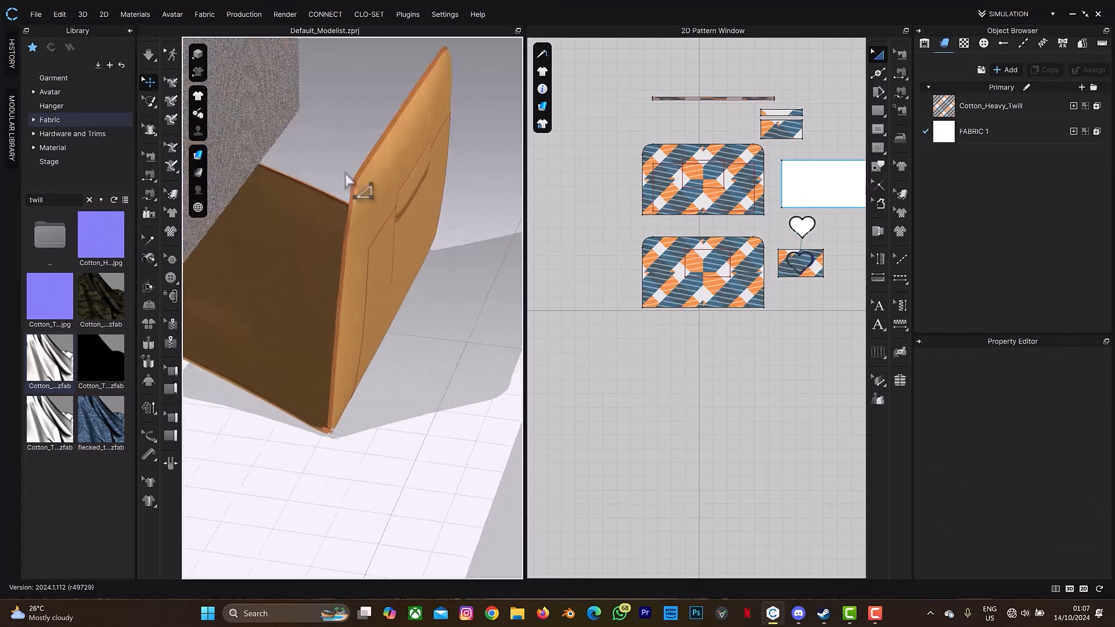
scroll(431, 323, up, 4)
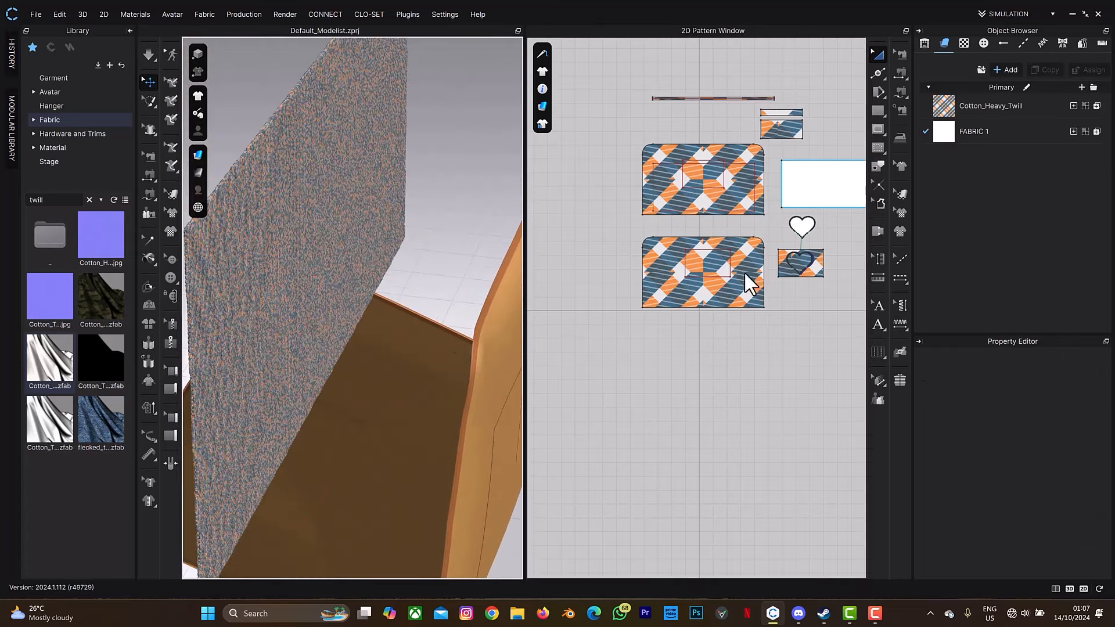
scroll(380, 162, up, 5)
scroll(388, 169, down, 8)
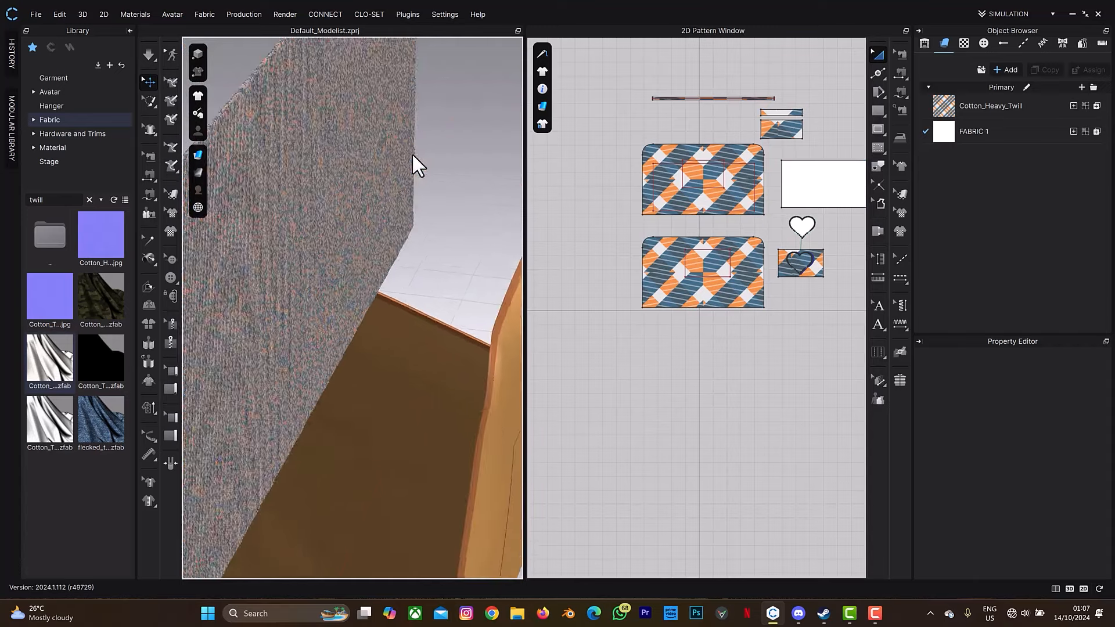
click(801, 186)
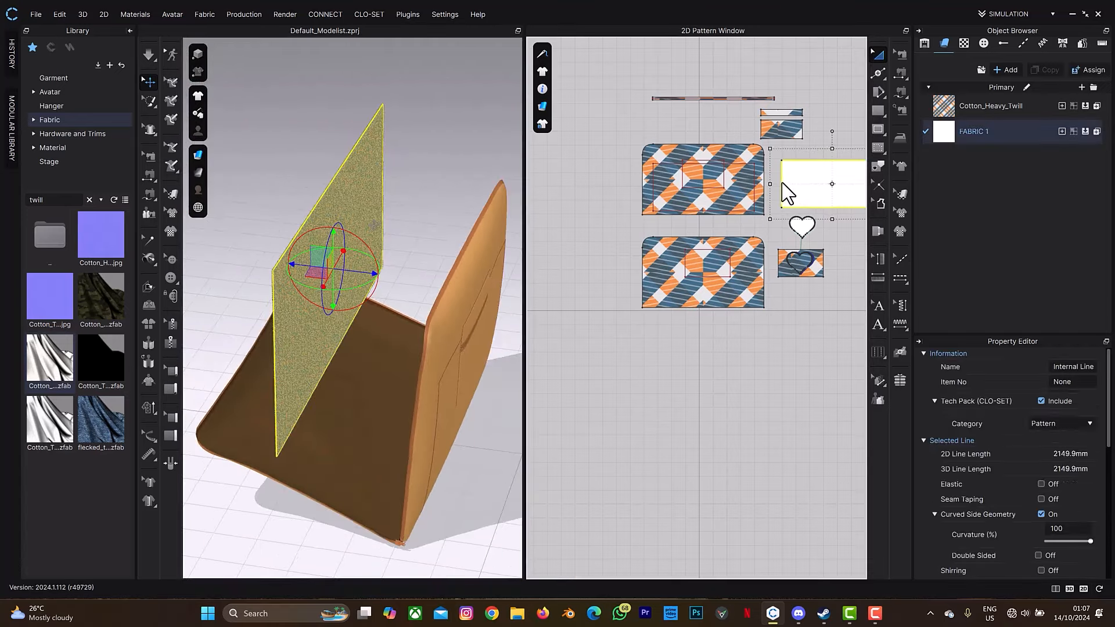
click(1005, 70)
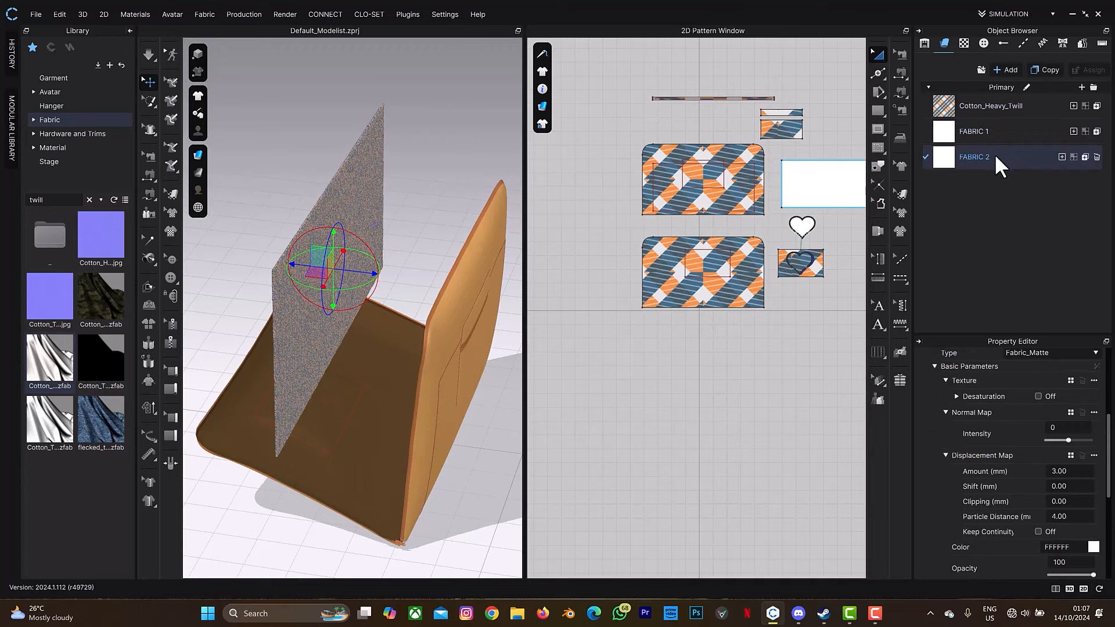
click(841, 189)
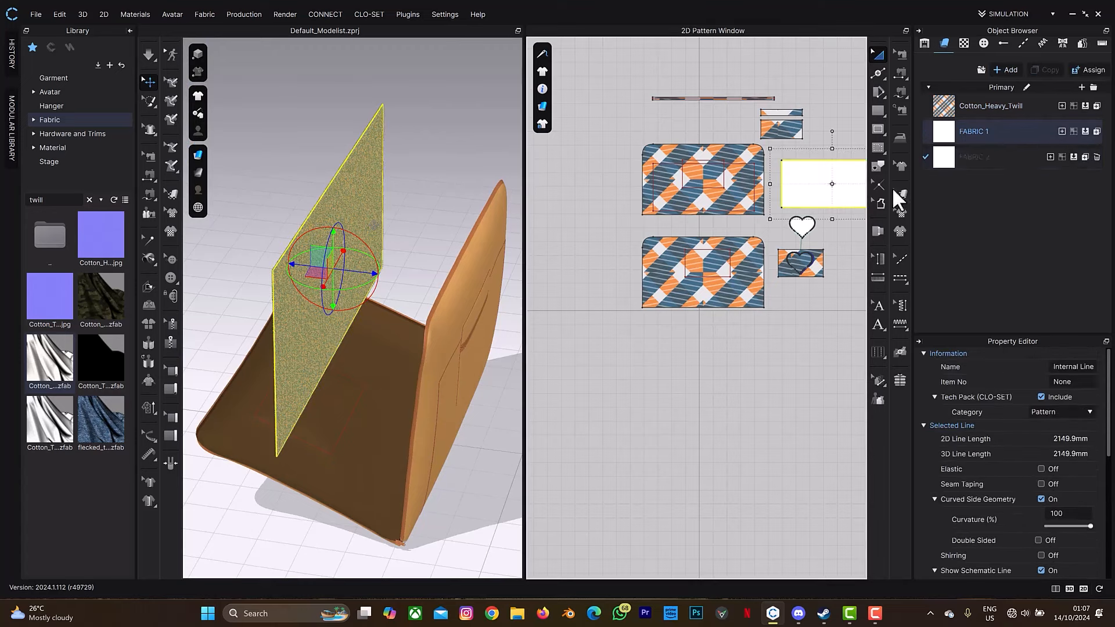
click(1071, 156)
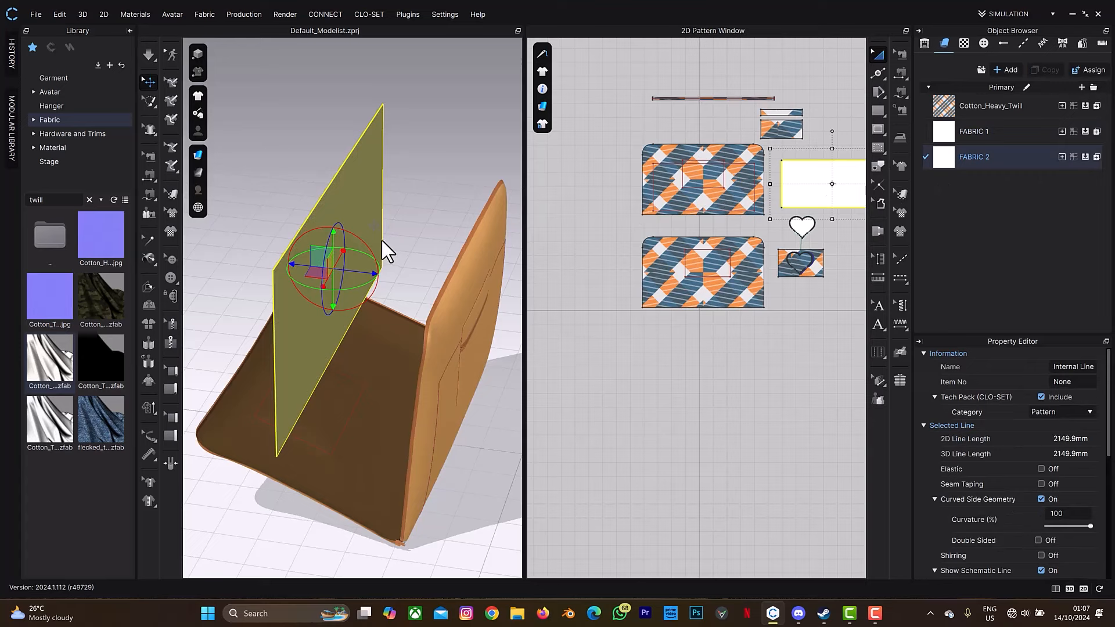
Step: Move the cloned rectangle in 3D so it hangs in front of the back panel's inner face
mouse_move(381, 241)
right_down()
mouse_move(423, 231)
mouse_move(392, 239)
right_up()
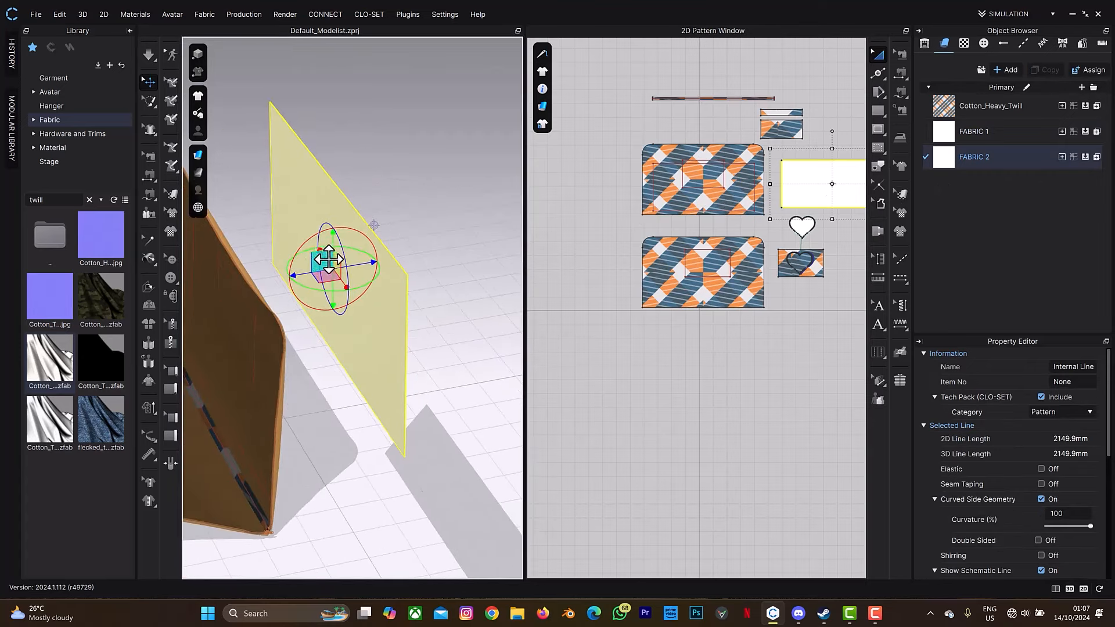
drag(340, 281, 195, 227)
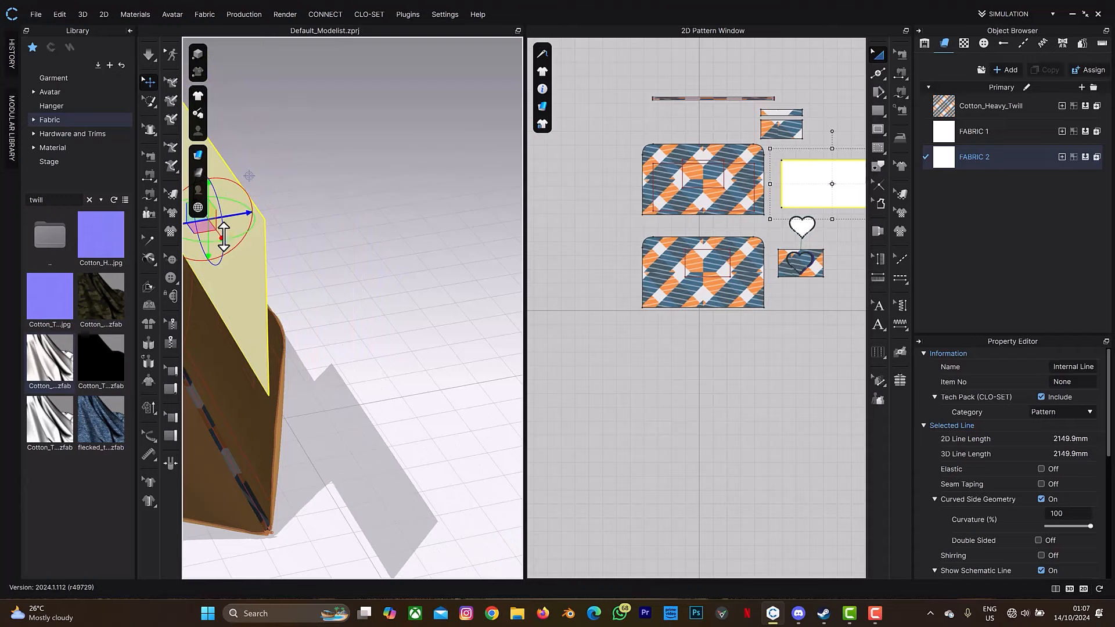
right_drag(242, 235, 265, 224)
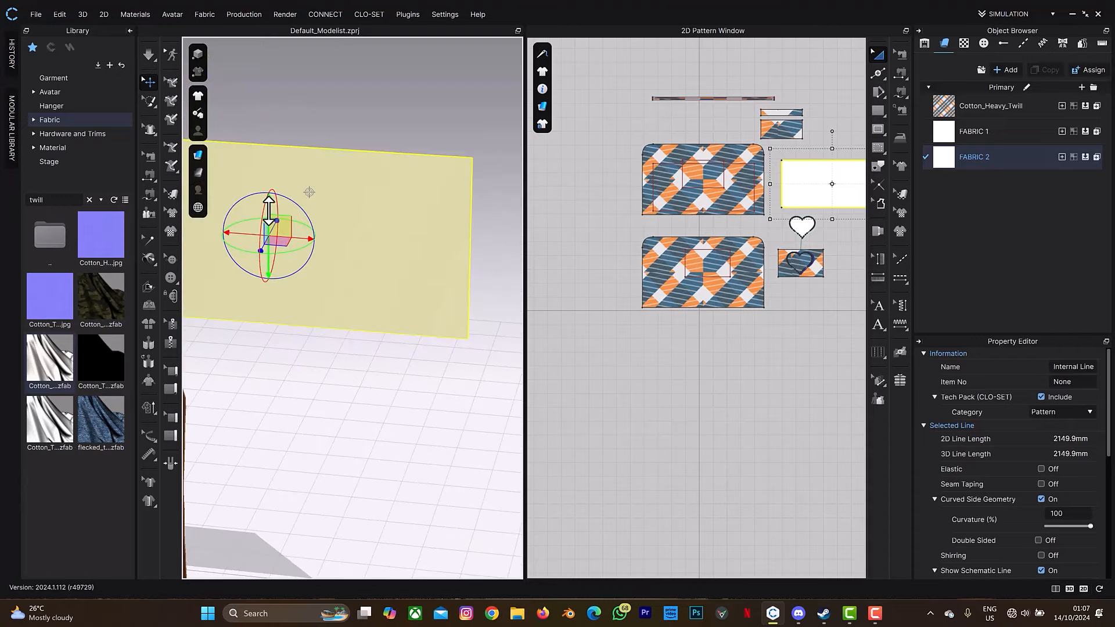
drag(267, 266, 298, 465)
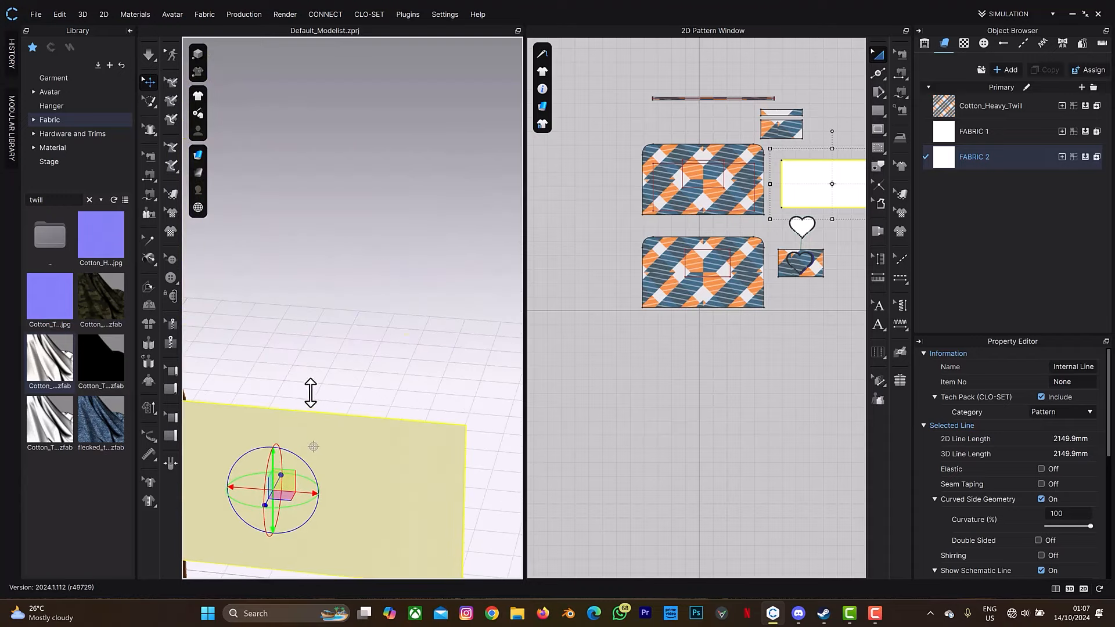
middle_drag(345, 335, 460, 203)
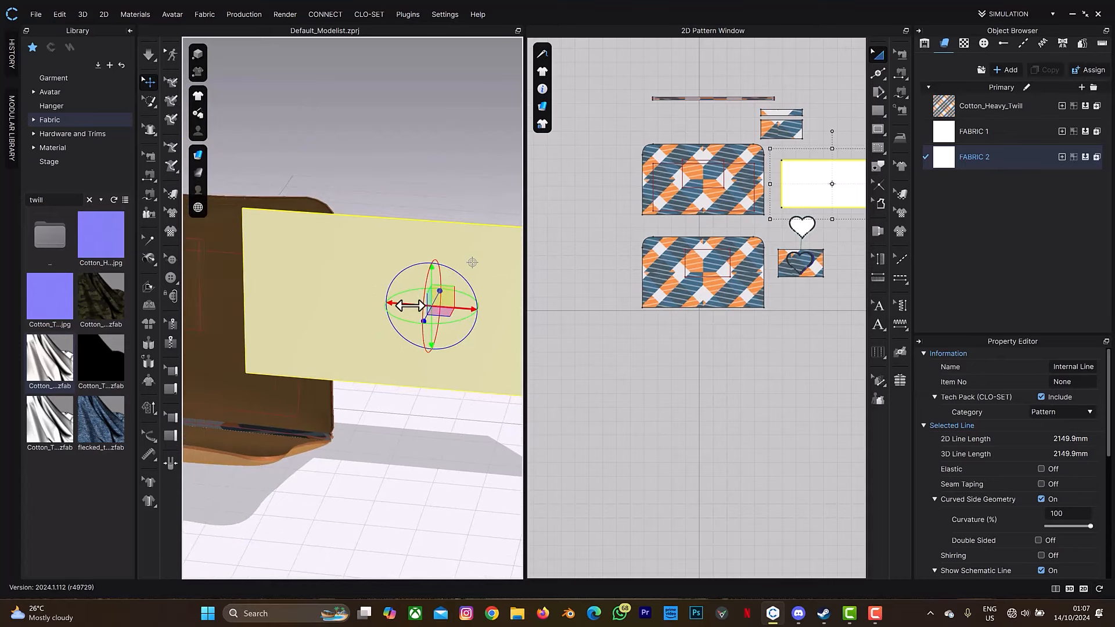
drag(409, 305, 115, 301)
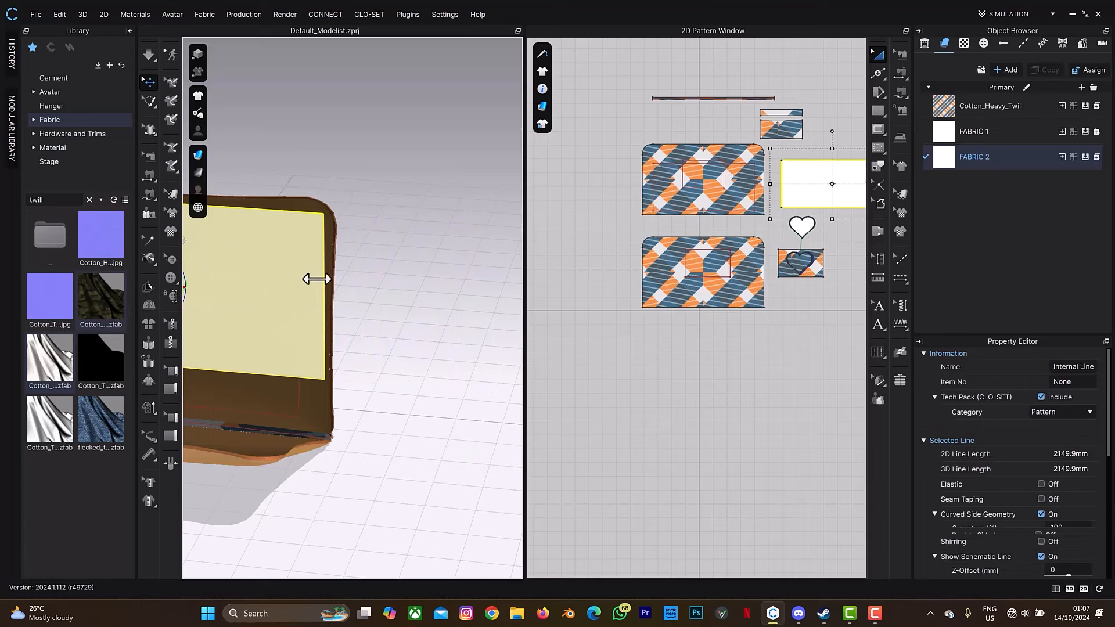
Step: Centre the cloned rectangle sideways across the inside of the back panel in 3D
right_drag(417, 281, 353, 271)
middle_drag(380, 264, 620, 225)
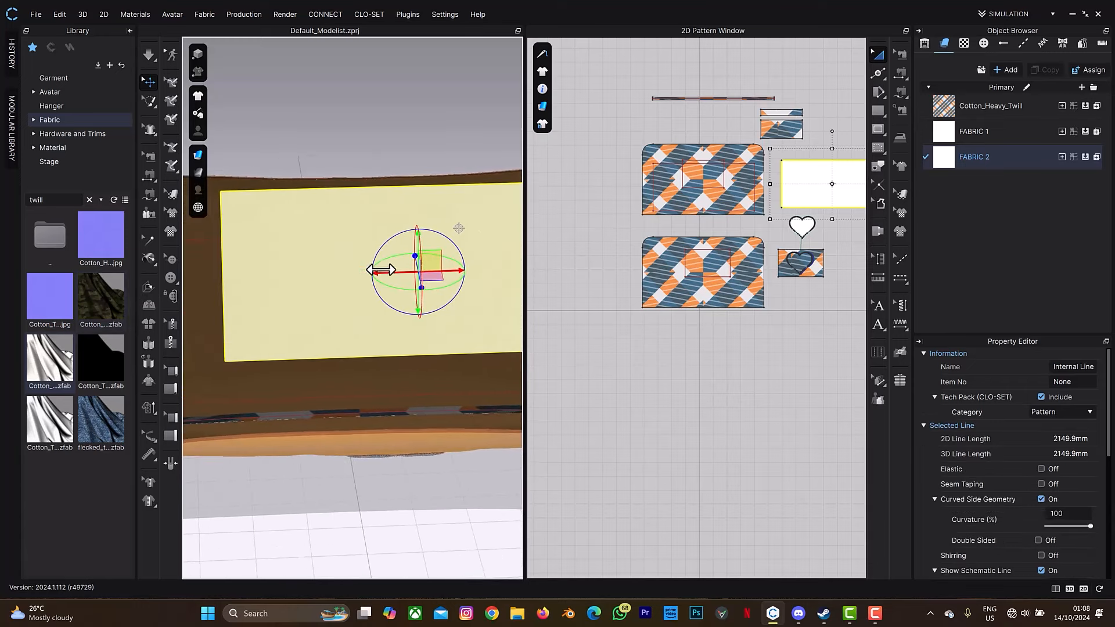
drag(381, 270, 310, 276)
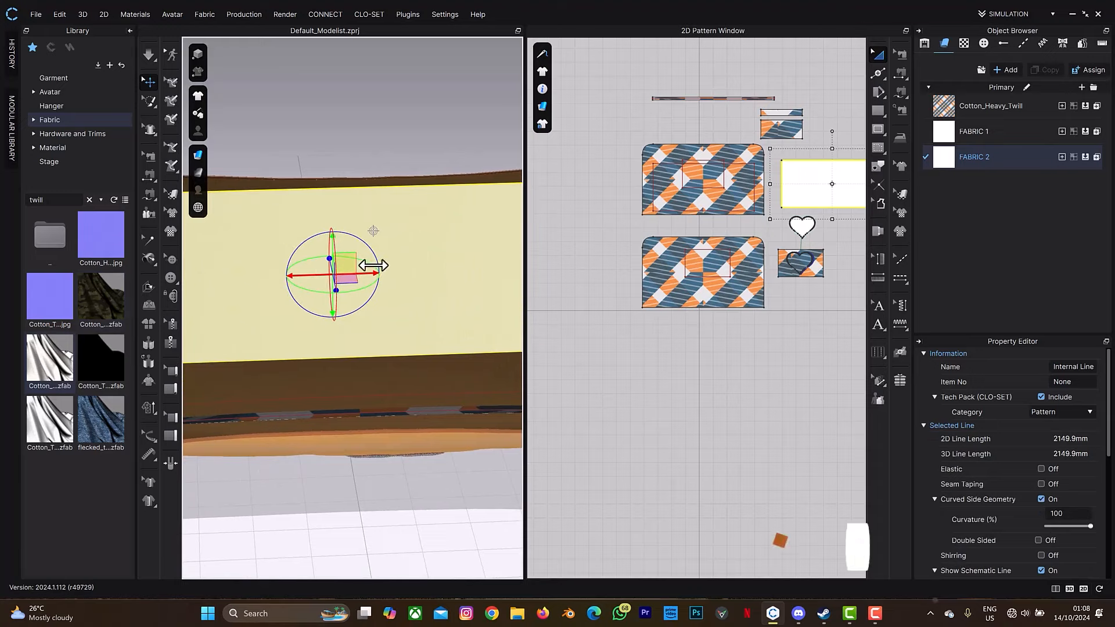
middle_drag(373, 265, 430, 229)
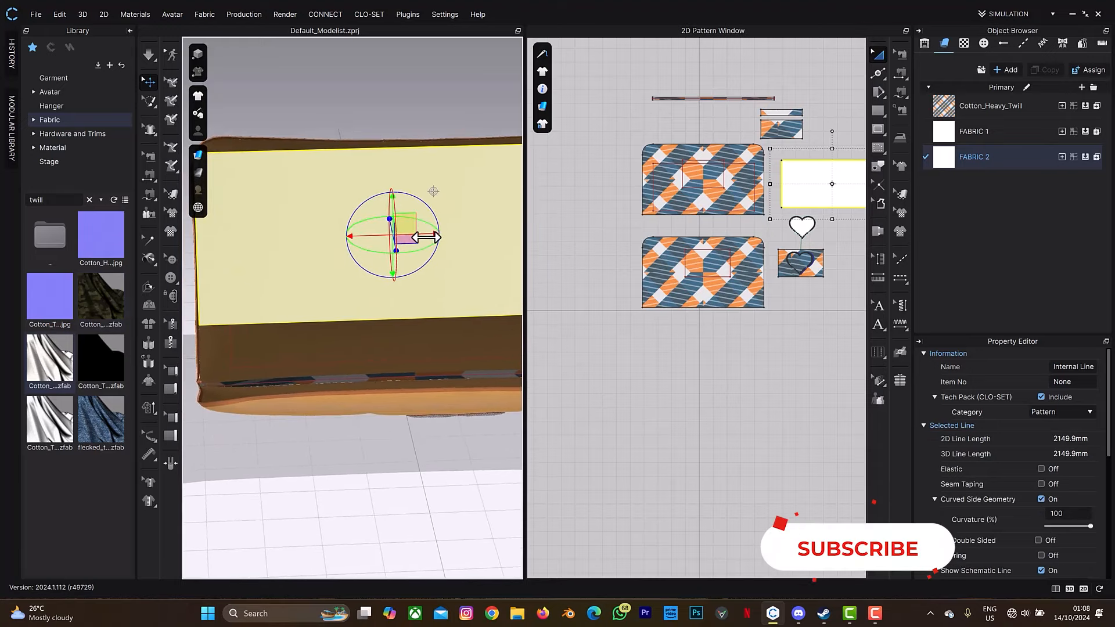
drag(427, 233, 446, 234)
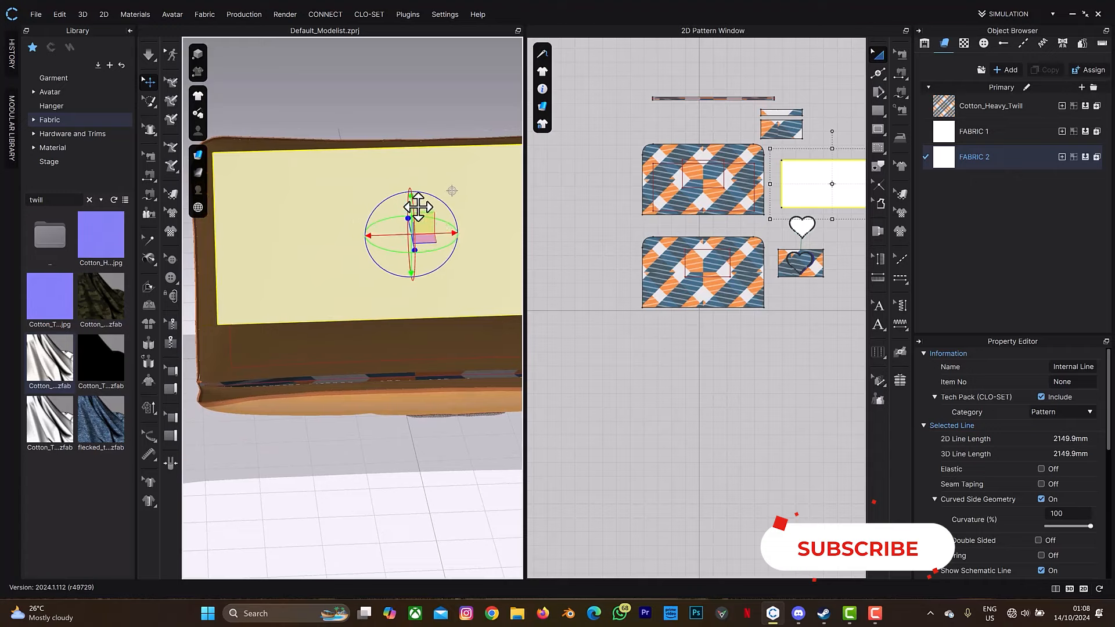
Step: Lower the cloned rectangle and fine-tune its sideways position so it sits just above the pouch's bottom fold inside the back panel
right_drag(418, 207, 434, 202)
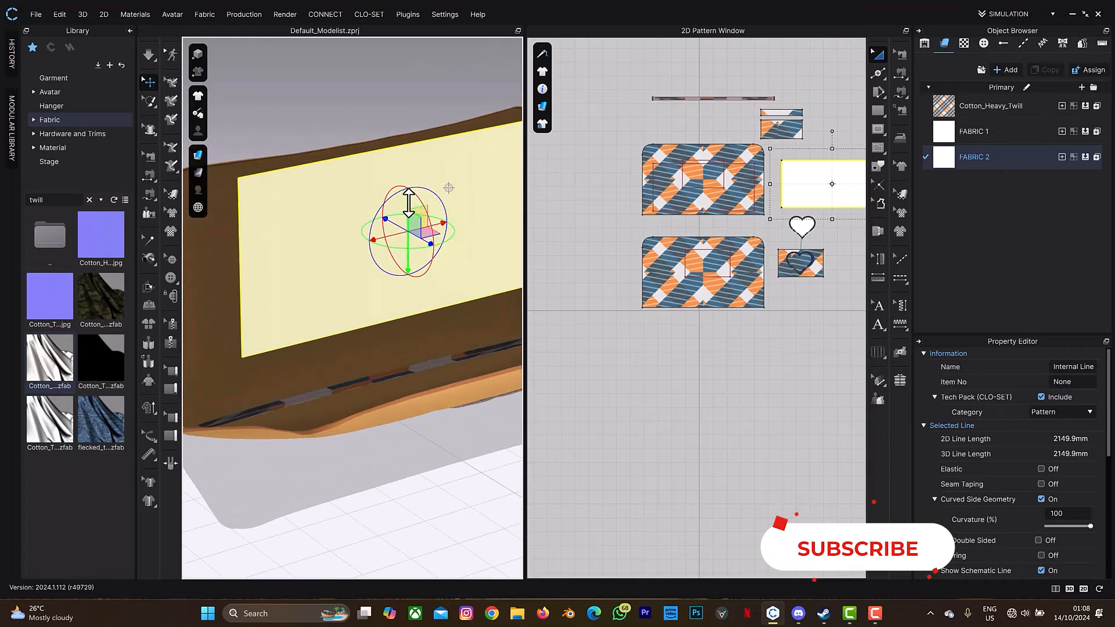
drag(408, 219, 357, 283)
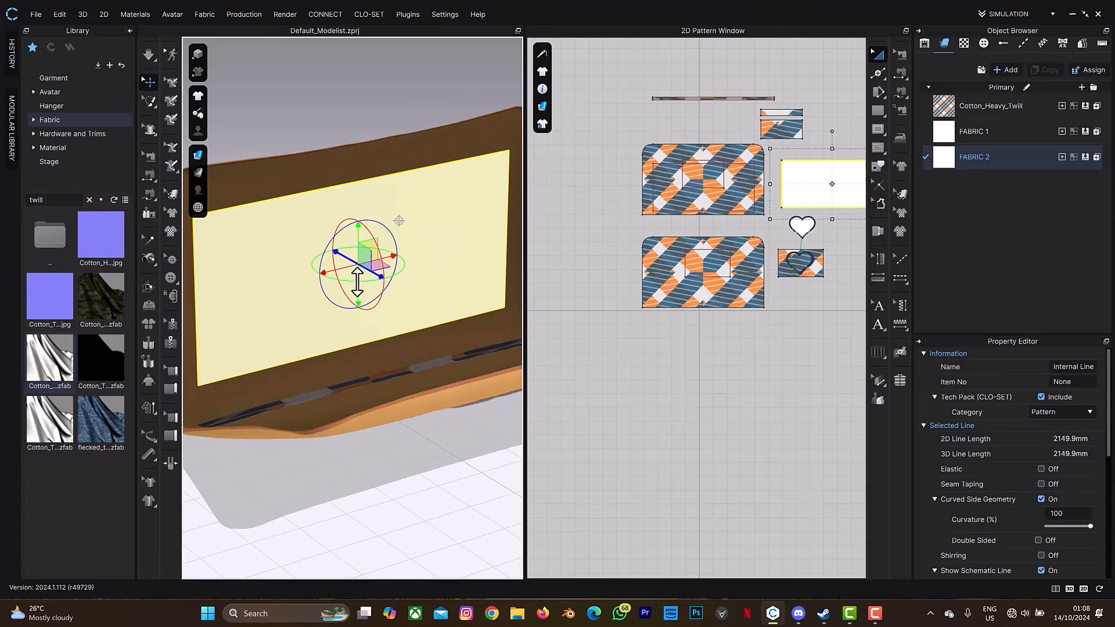
drag(358, 229, 390, 283)
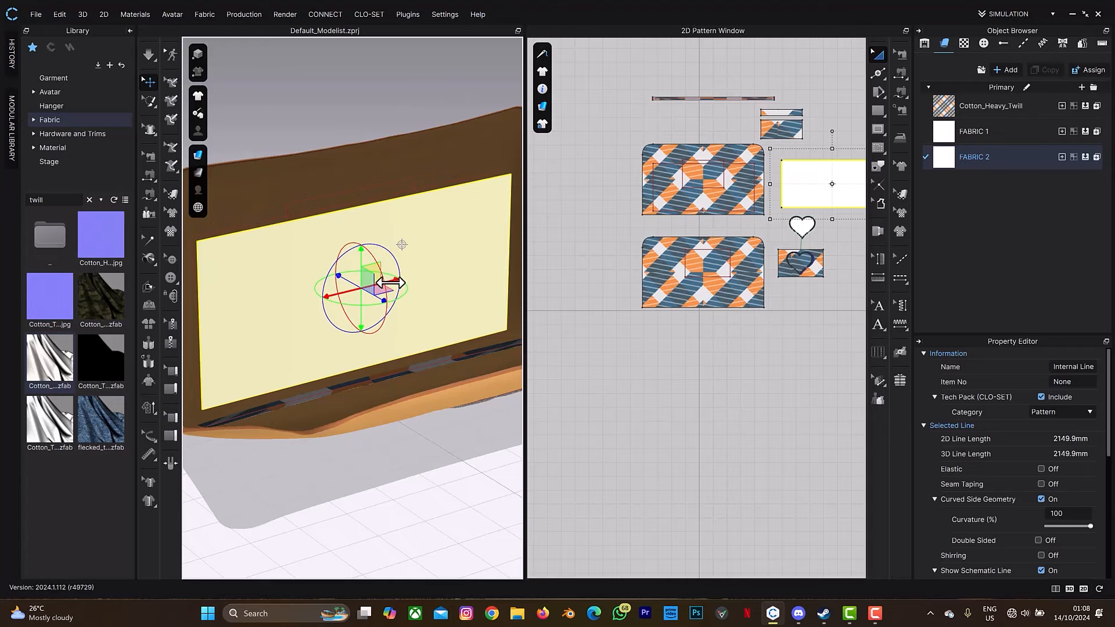
right_drag(336, 211, 351, 208)
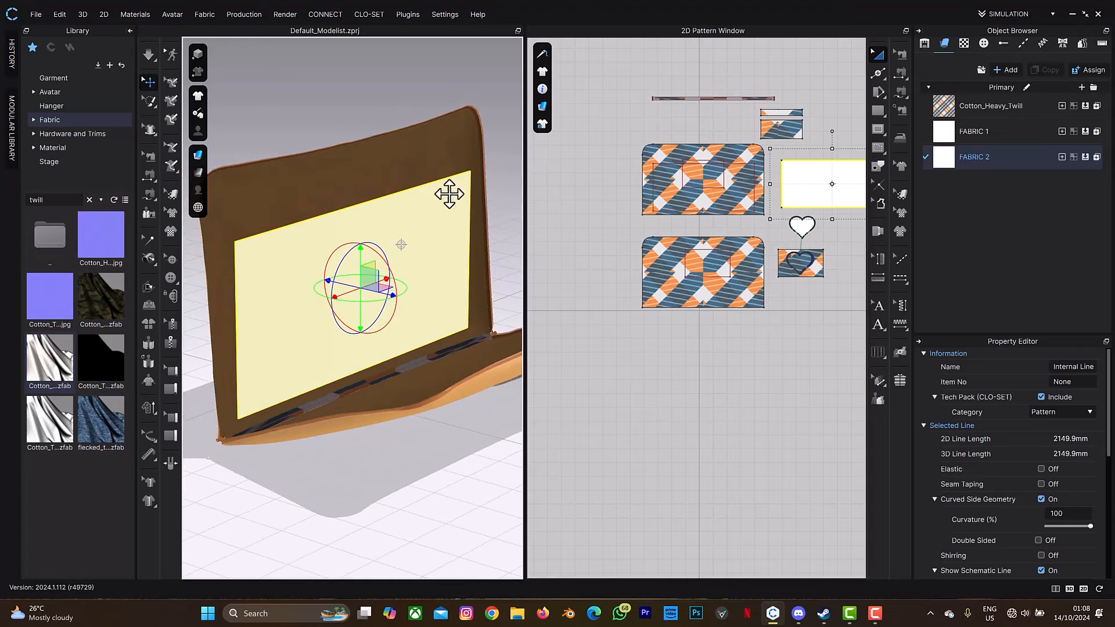
Step: Free-sew the U-shaped internal line on the back panel to the side and bottom edges of the white rectangle, leaving its top edge open
click(804, 331)
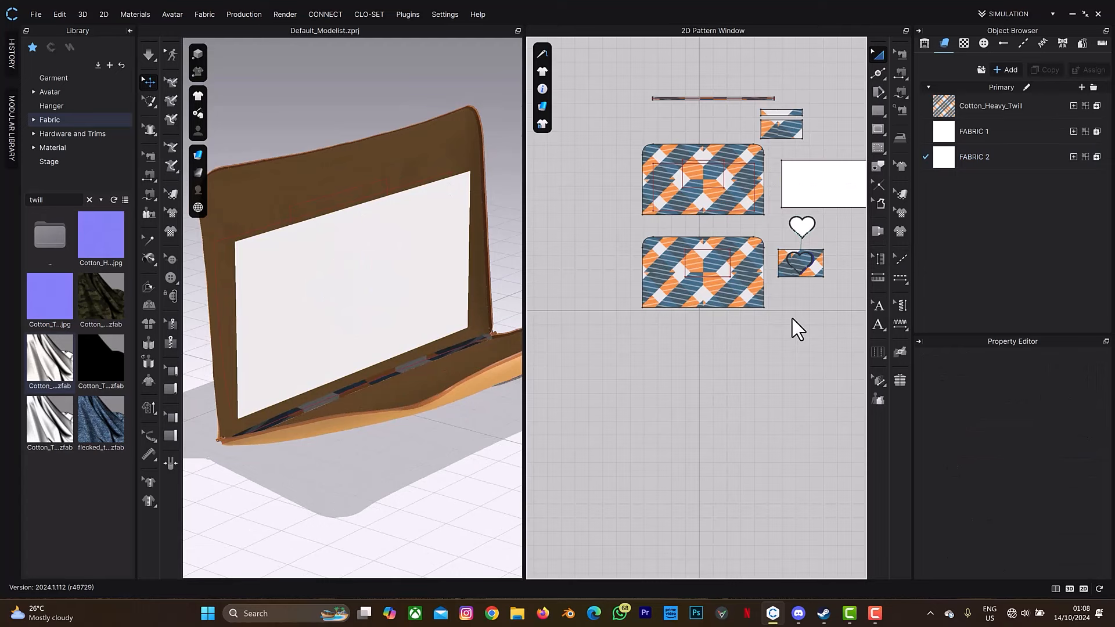
key(m)
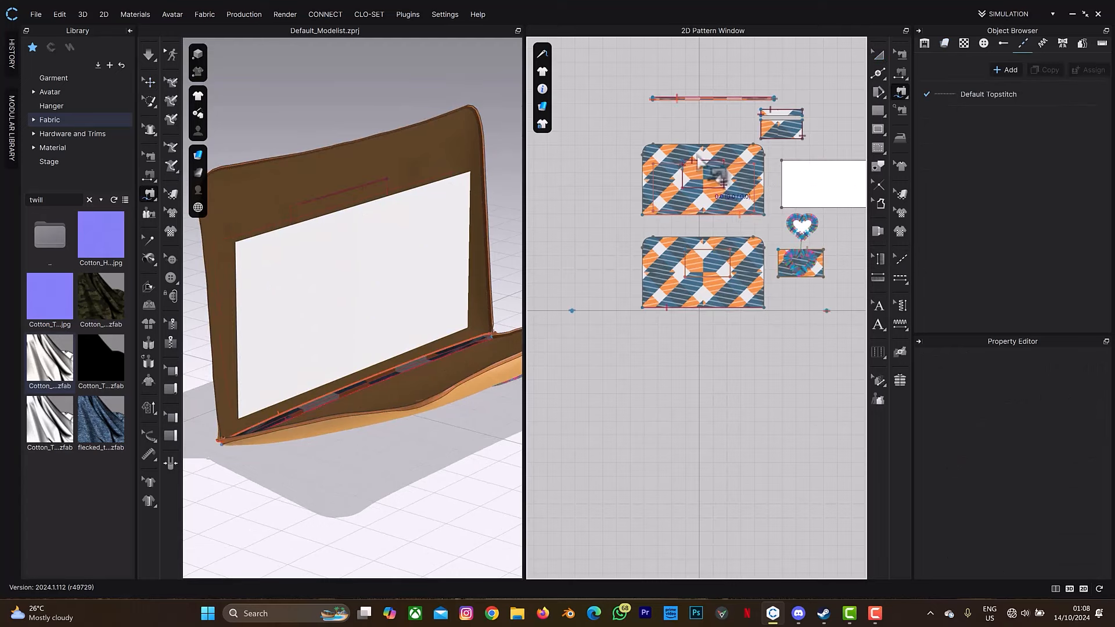
scroll(666, 171, up, 3)
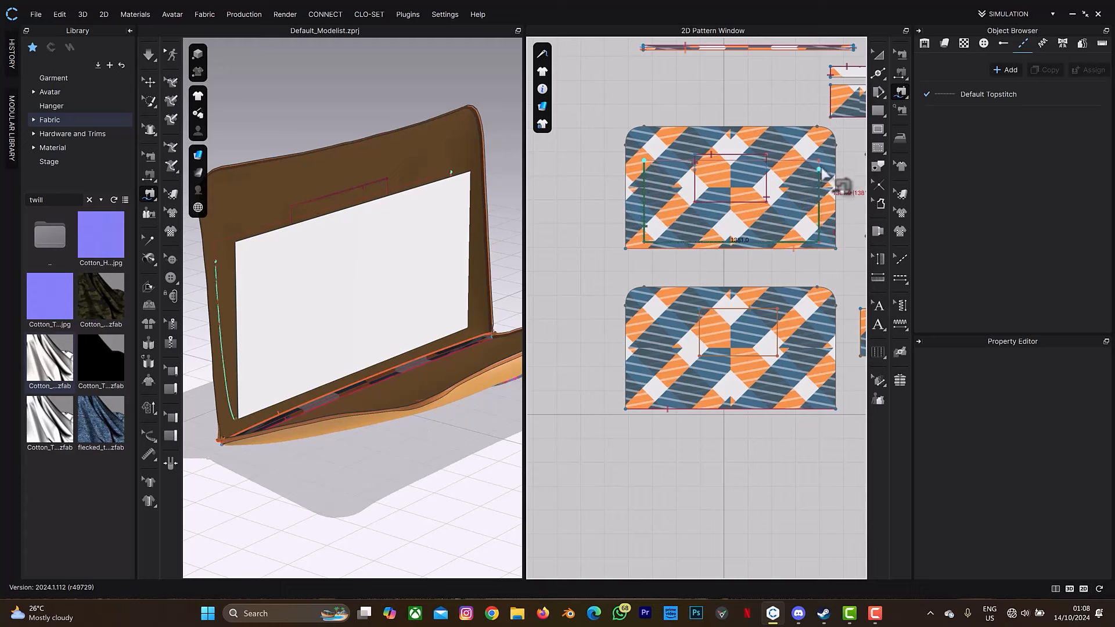
middle_drag(828, 137, 697, 142)
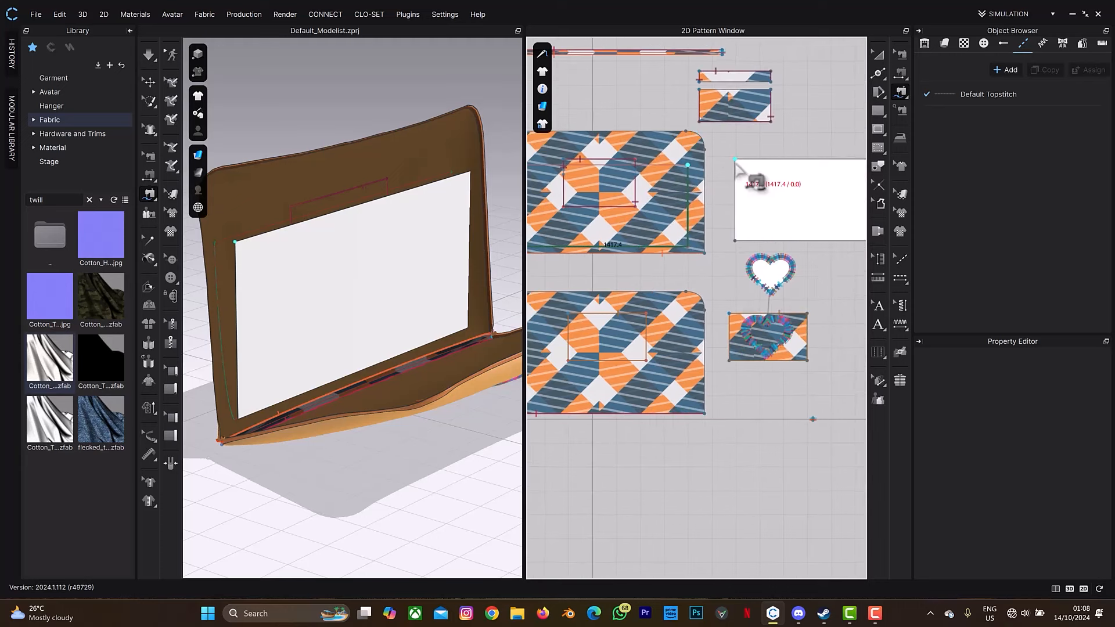
middle_drag(828, 166, 760, 161)
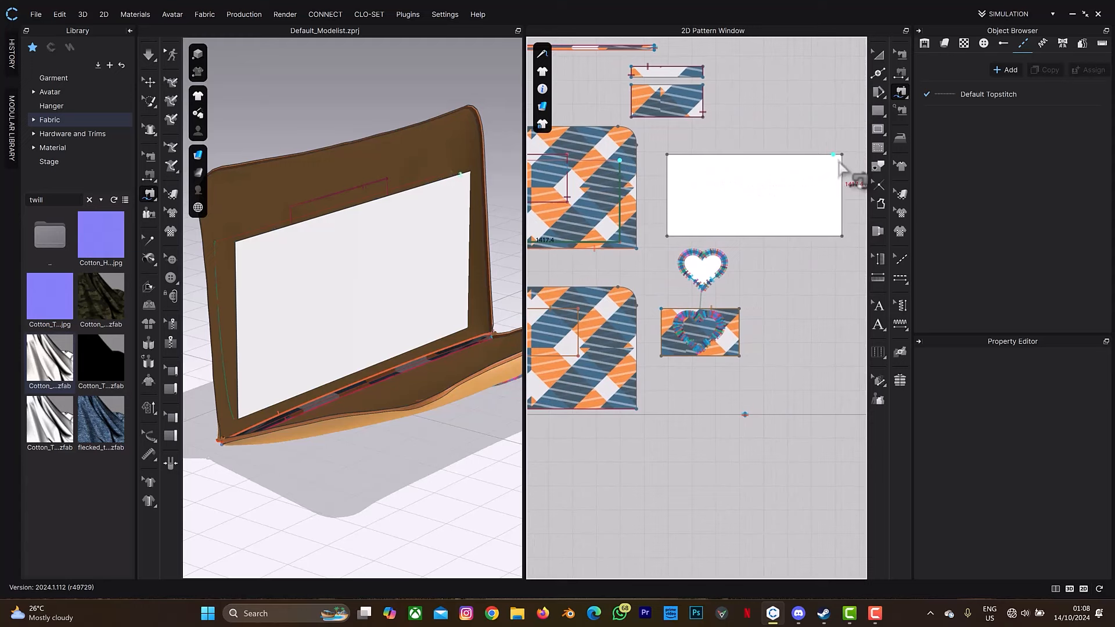
click(843, 166)
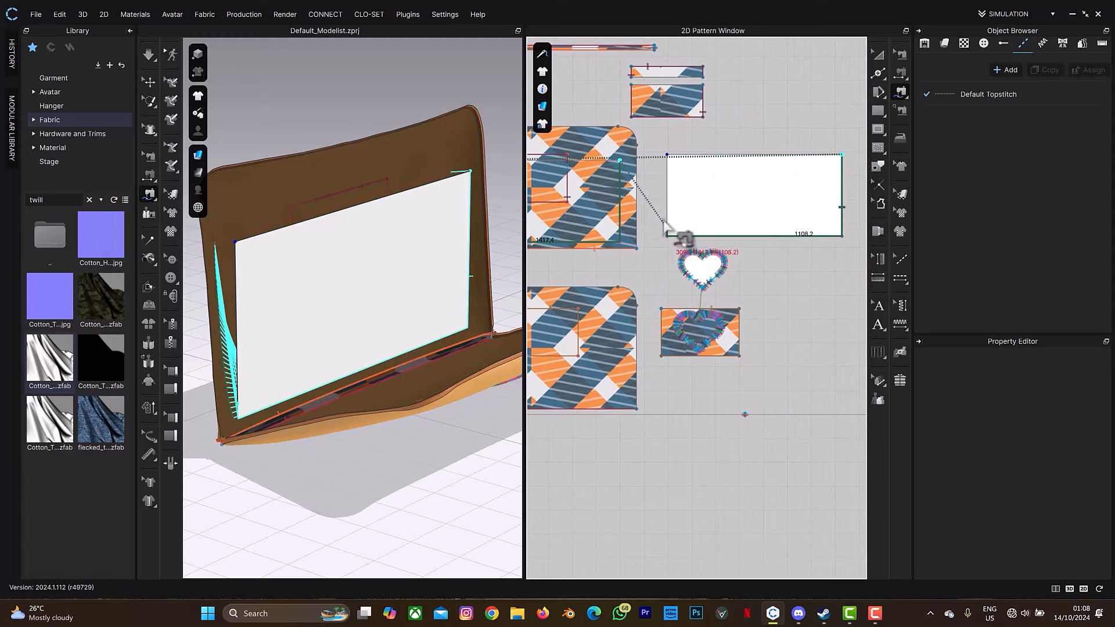
click(668, 156)
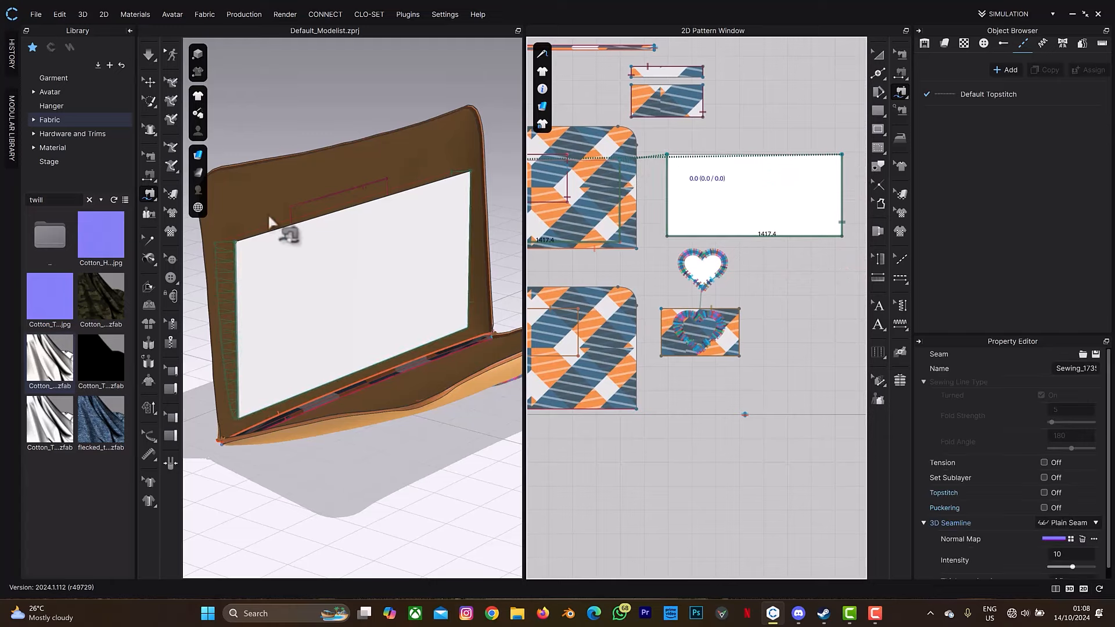
key(q)
key(2)
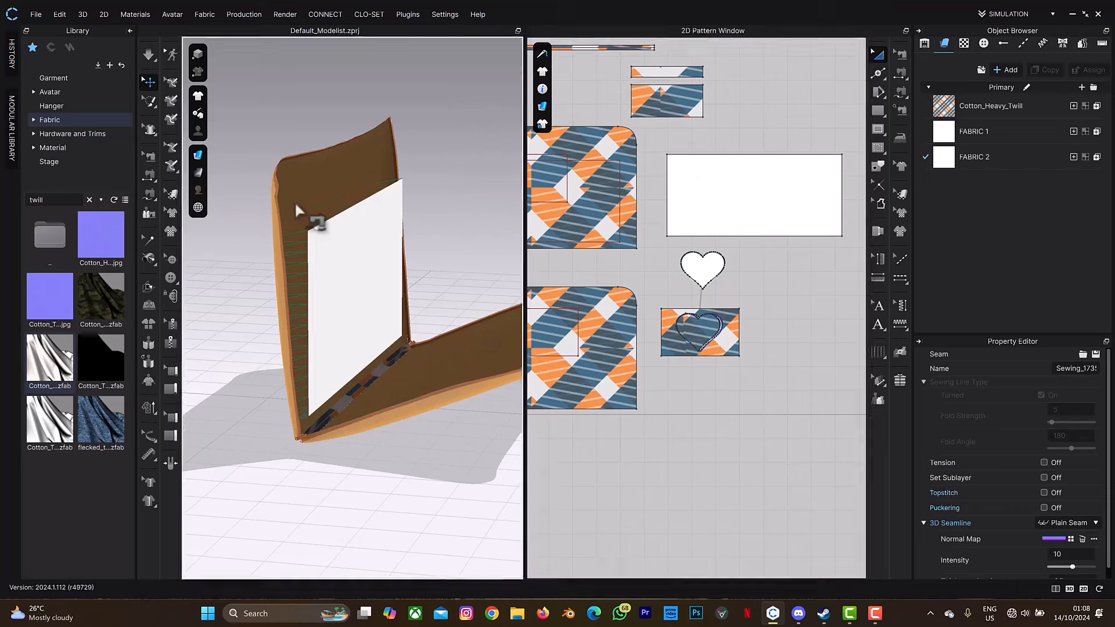
Step: Freeze the back panel together with its small outer pocket pieces
scroll(606, 184, down, 3)
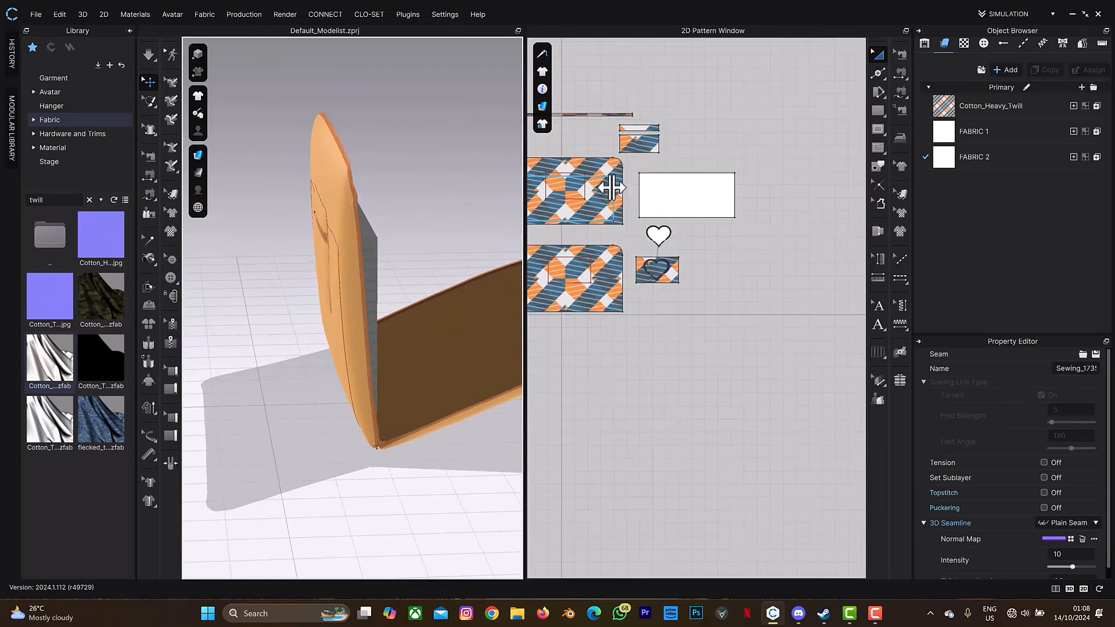
click(645, 164)
click(646, 165)
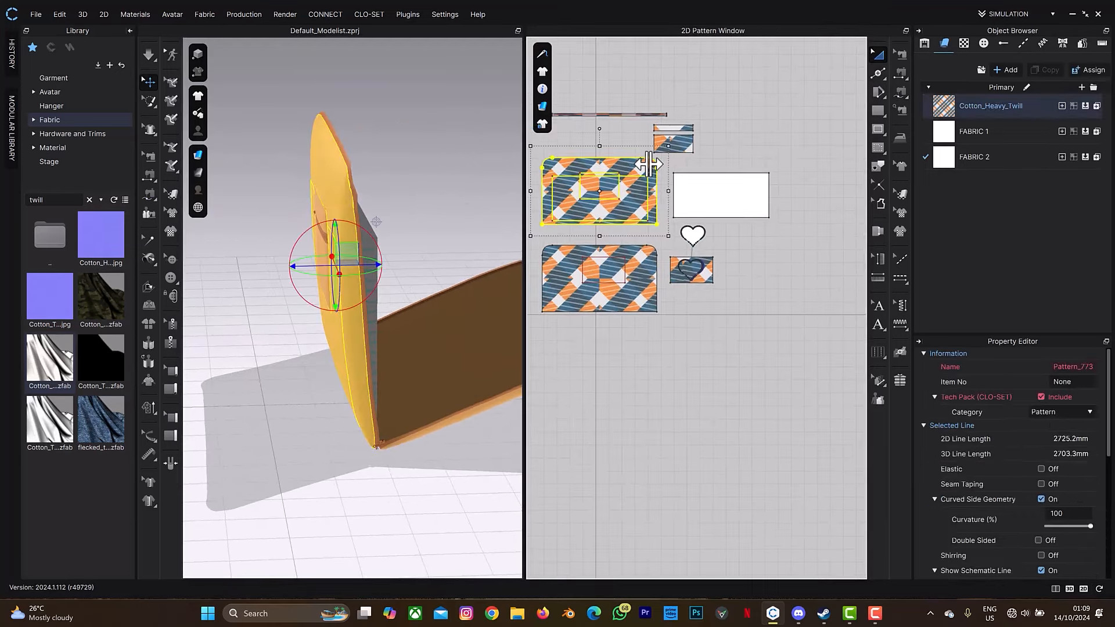
shift+drag(637, 122, 705, 148)
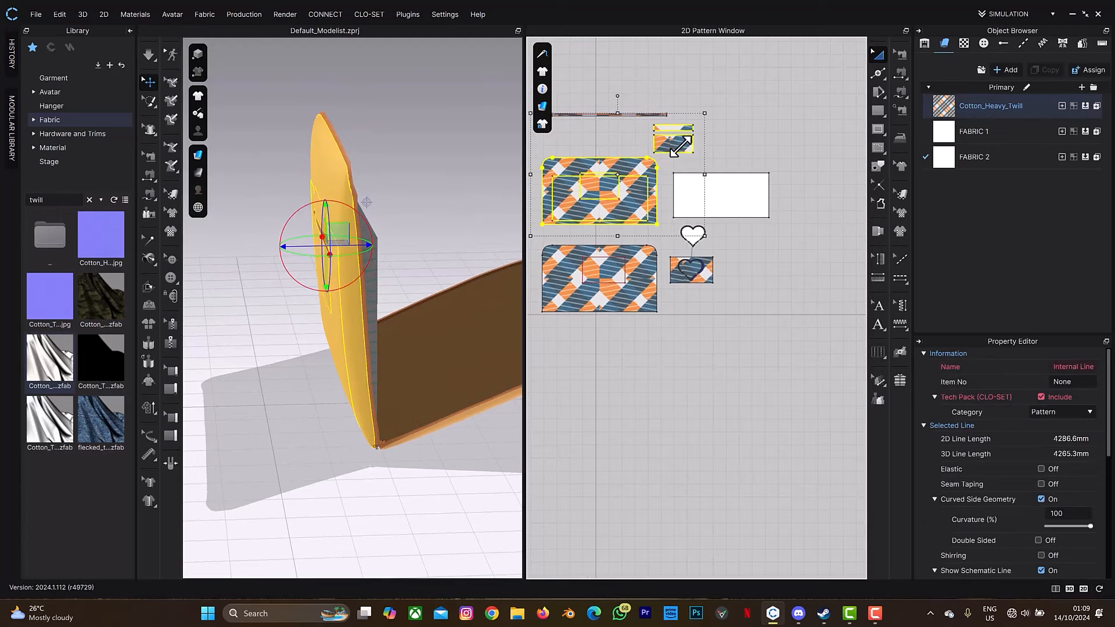
right_click(340, 323)
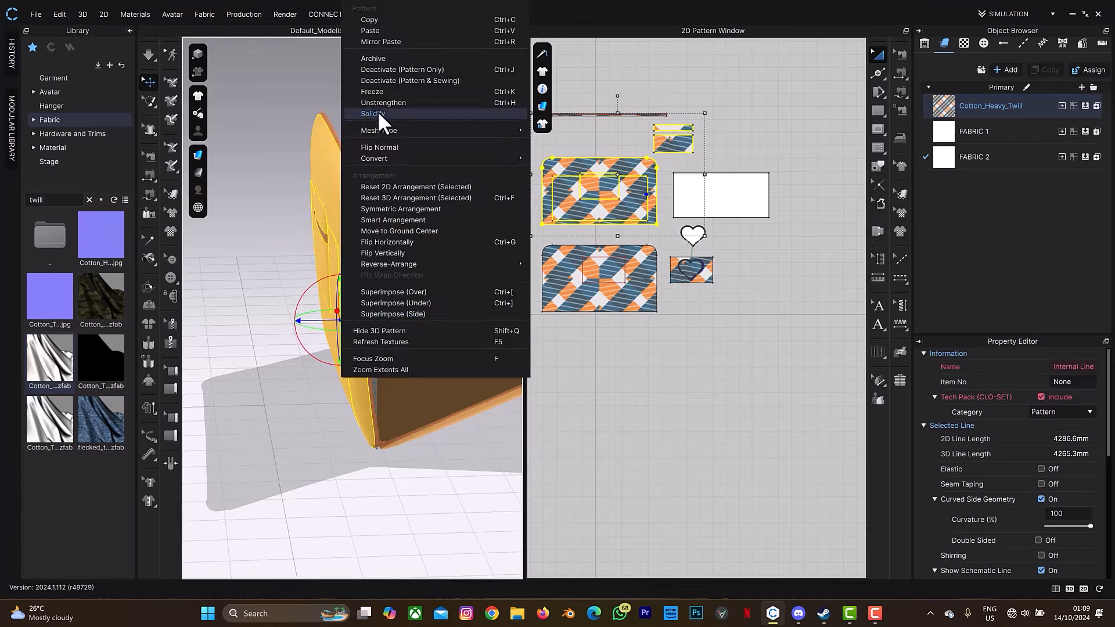
click(384, 92)
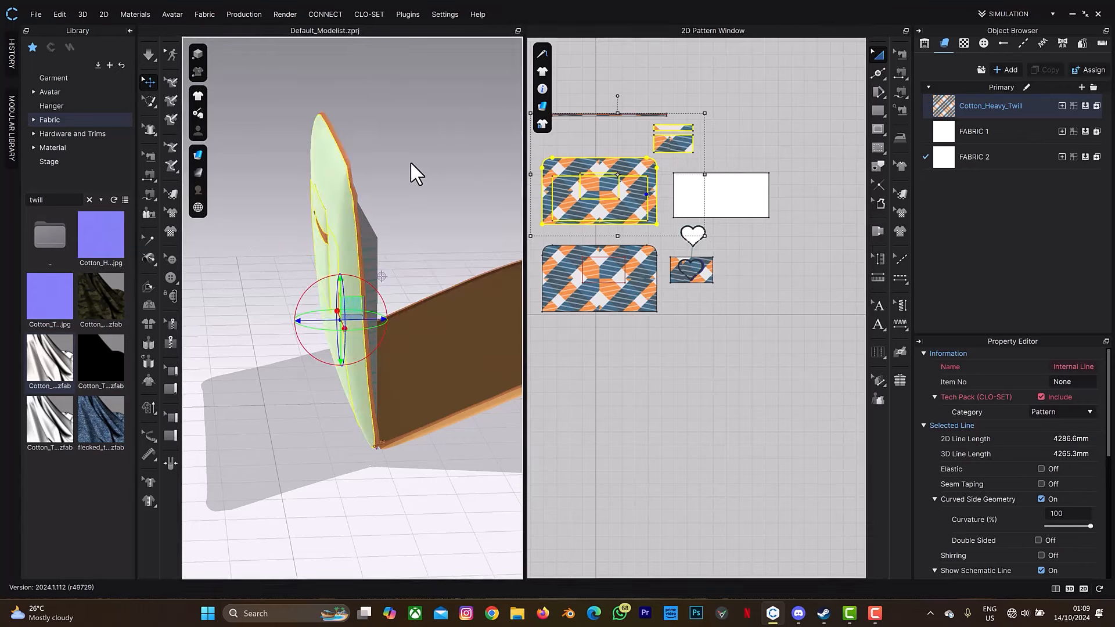
Step: Simulate the sewn rectangle and tug its upper part in 3D until it settles smoothly against the back panel's inner face
key(space)
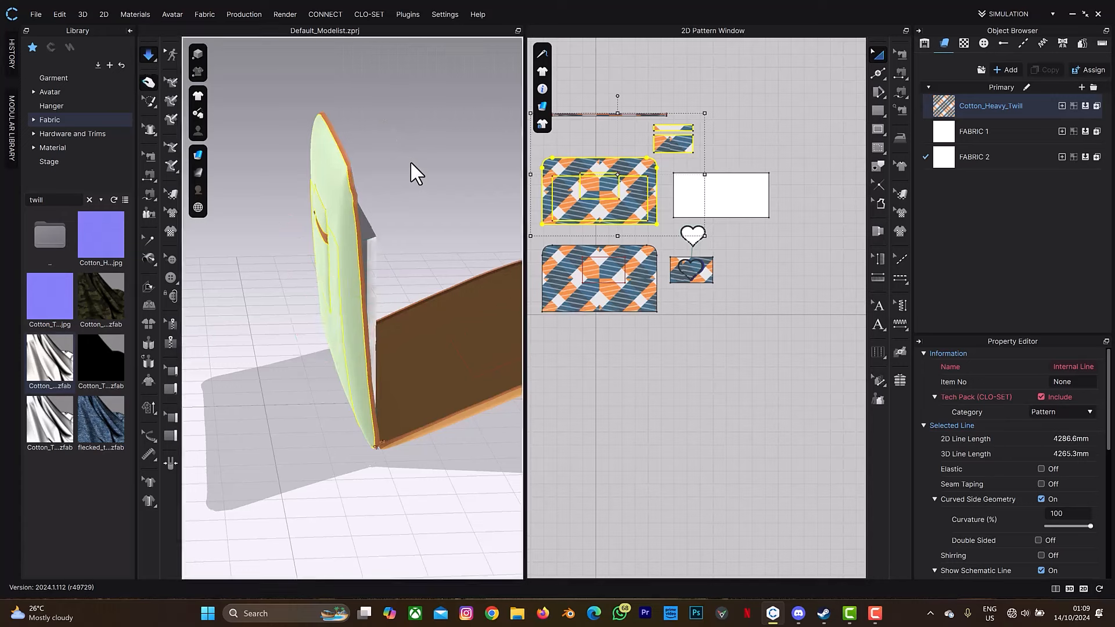
right_drag(410, 162, 378, 176)
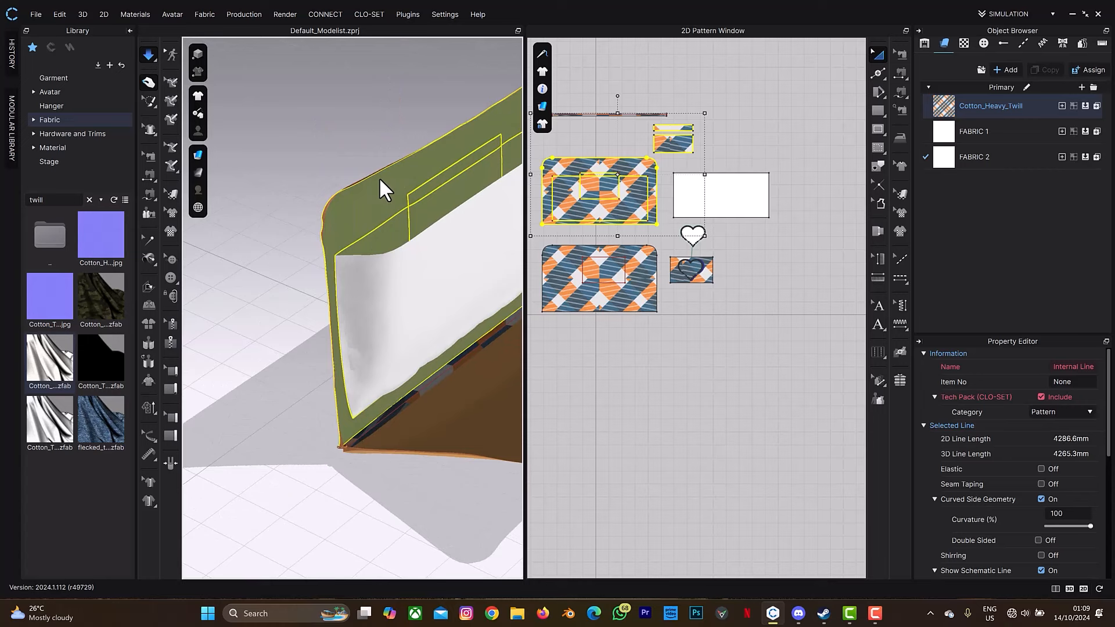
drag(463, 190, 427, 149)
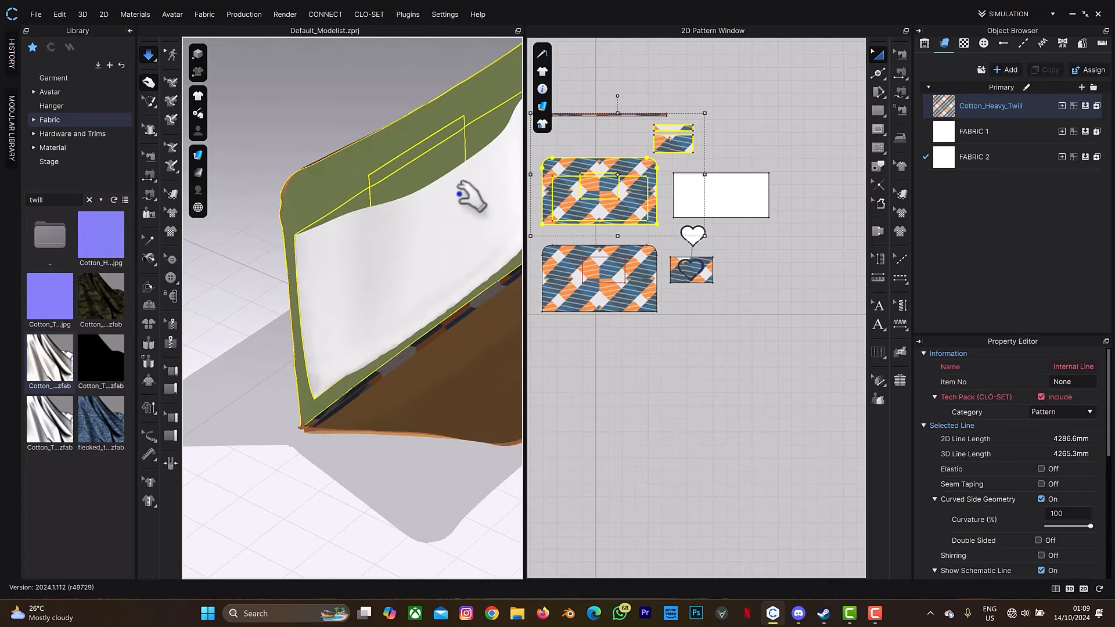
drag(459, 194, 463, 168)
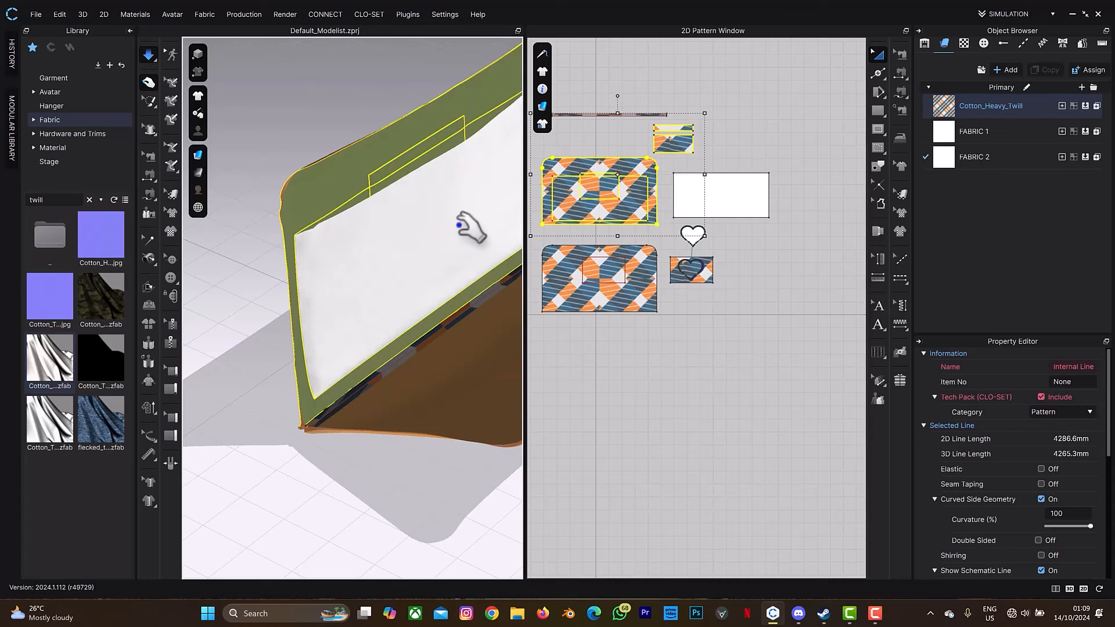
key(space)
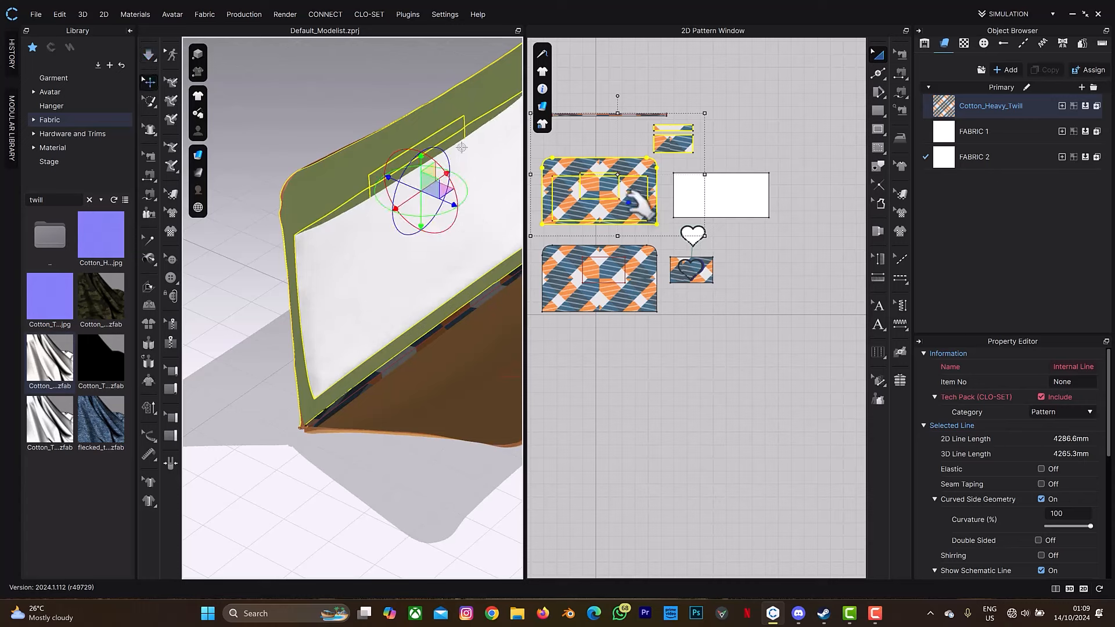
Step: Set the inner pocket rectangle's particle distance to 10 mm
click(734, 203)
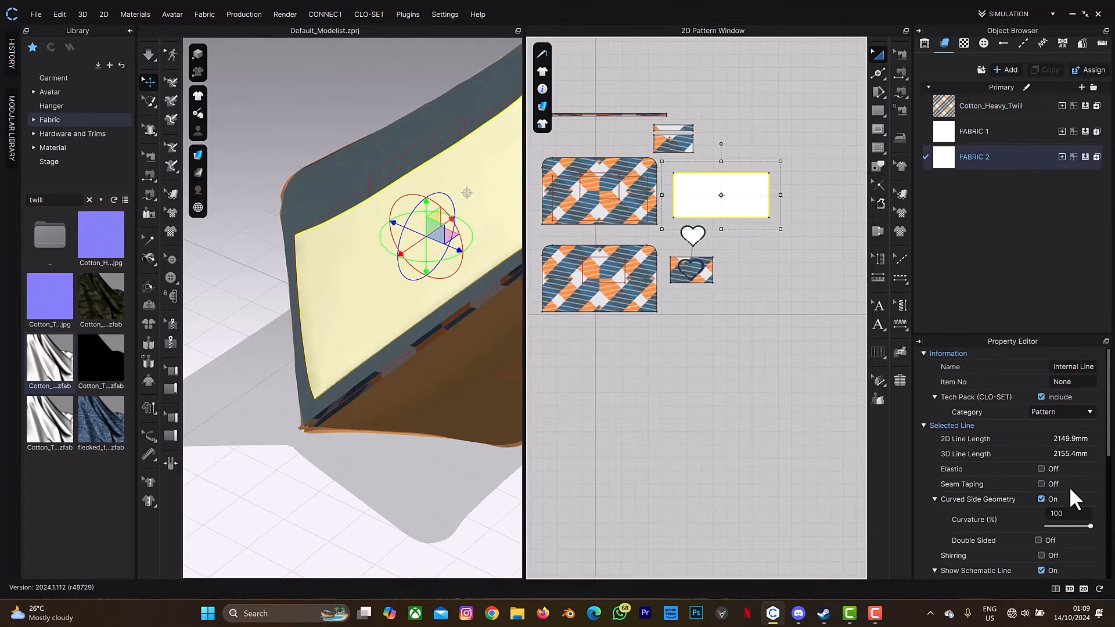
scroll(1068, 486, down, 5)
click(1085, 451)
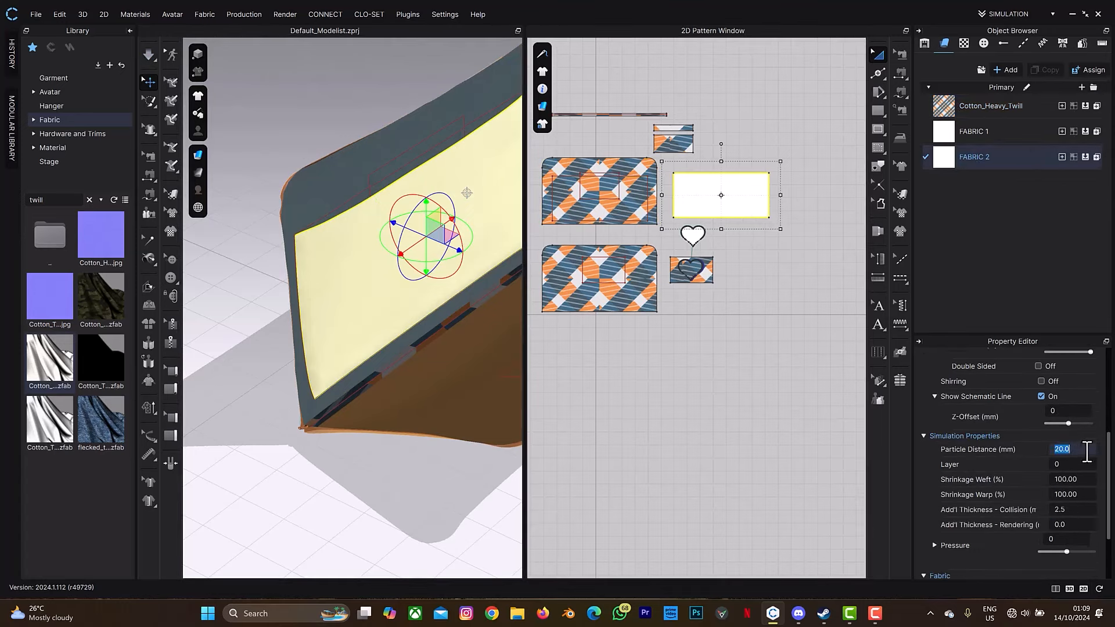
text(10)
key(Return)
Step: Search the fabric library for "mesh" and replace FABRIC 2 with the mesh cap fabric
click(88, 199)
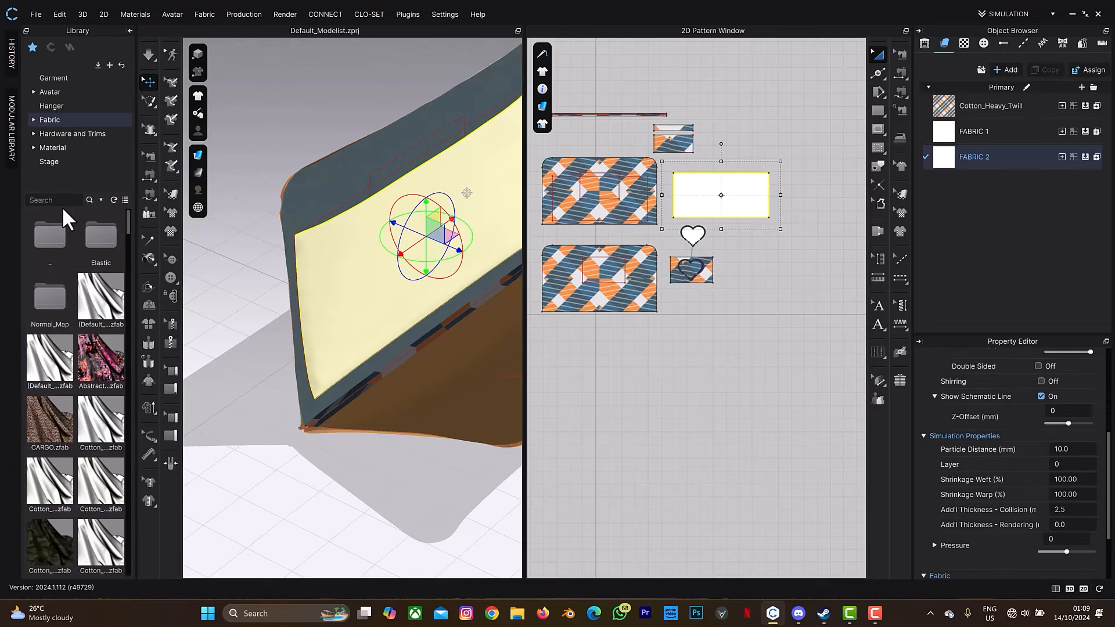
click(65, 203)
text(mesh)
key(Return)
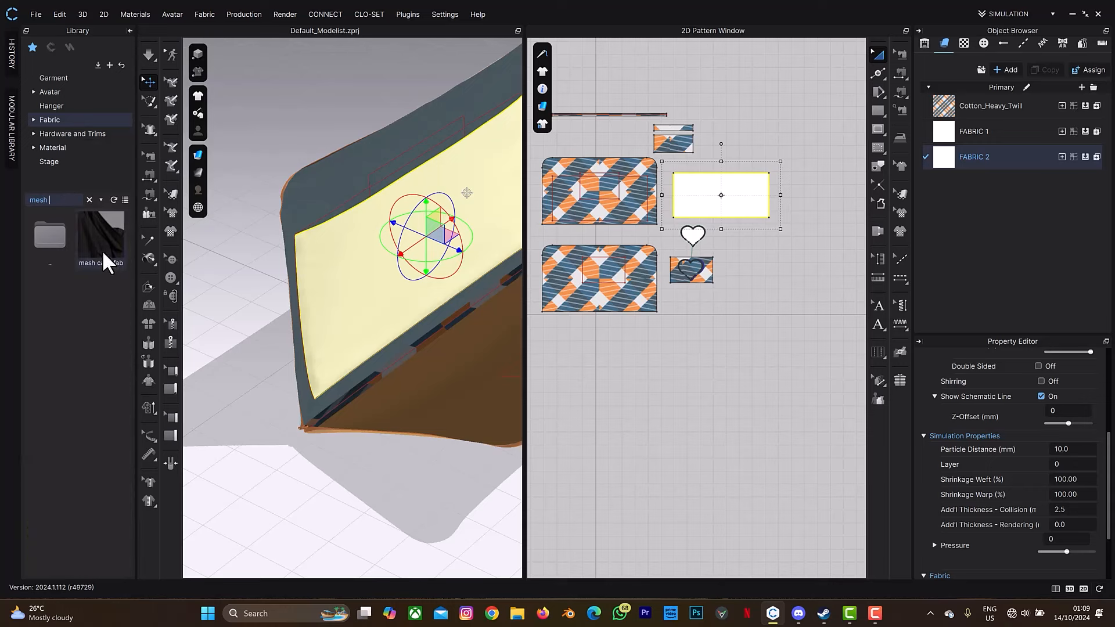
drag(103, 246, 1030, 156)
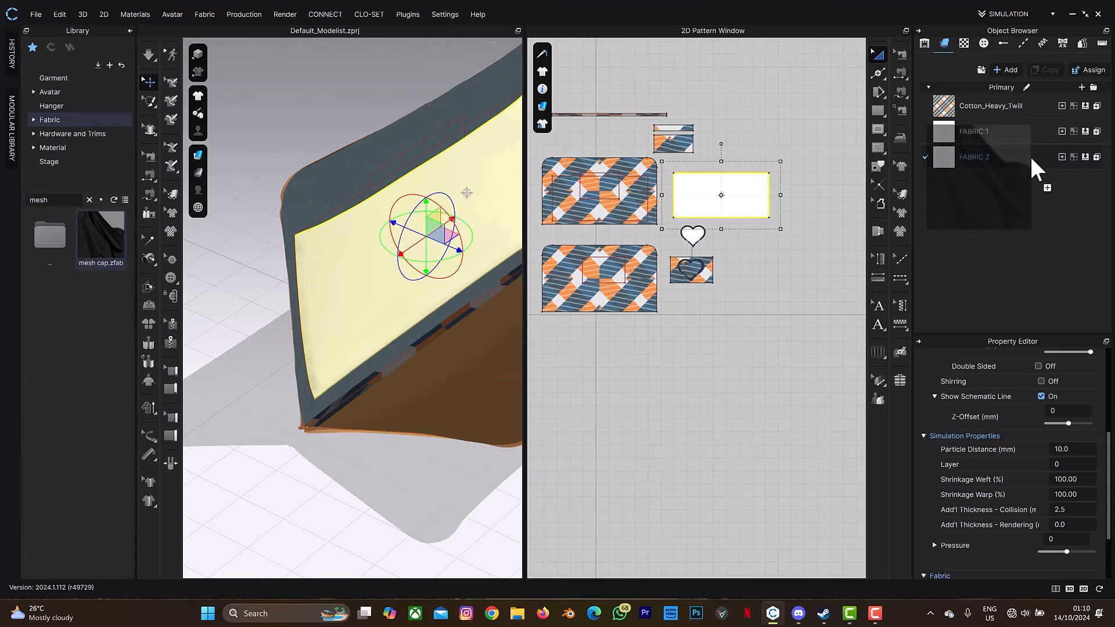
drag(1030, 156, 1004, 155)
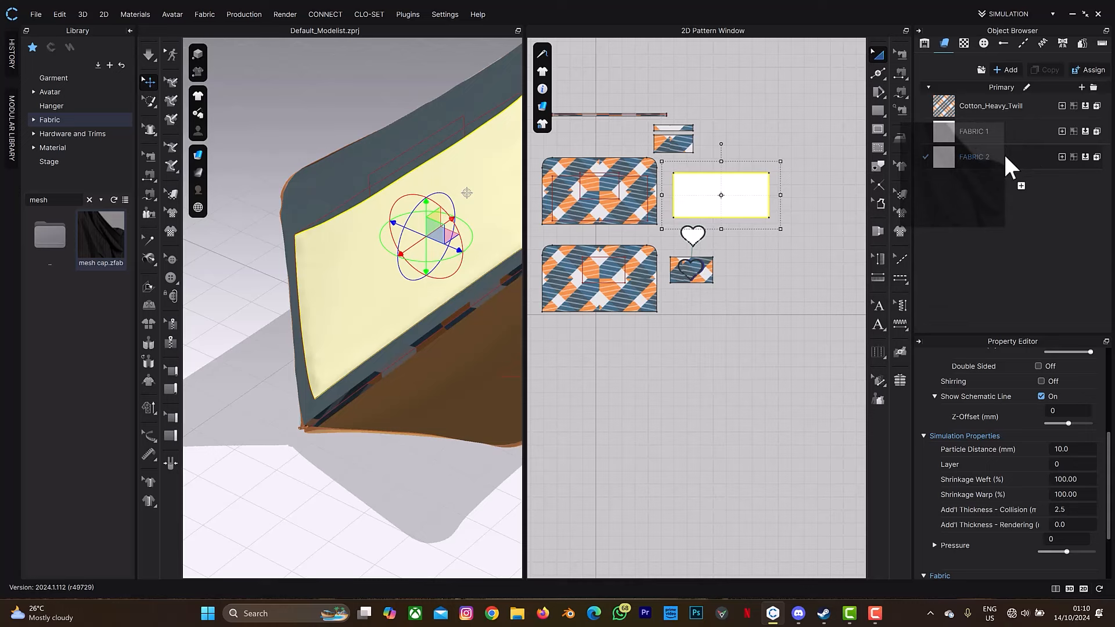
drag(1004, 155, 1005, 155)
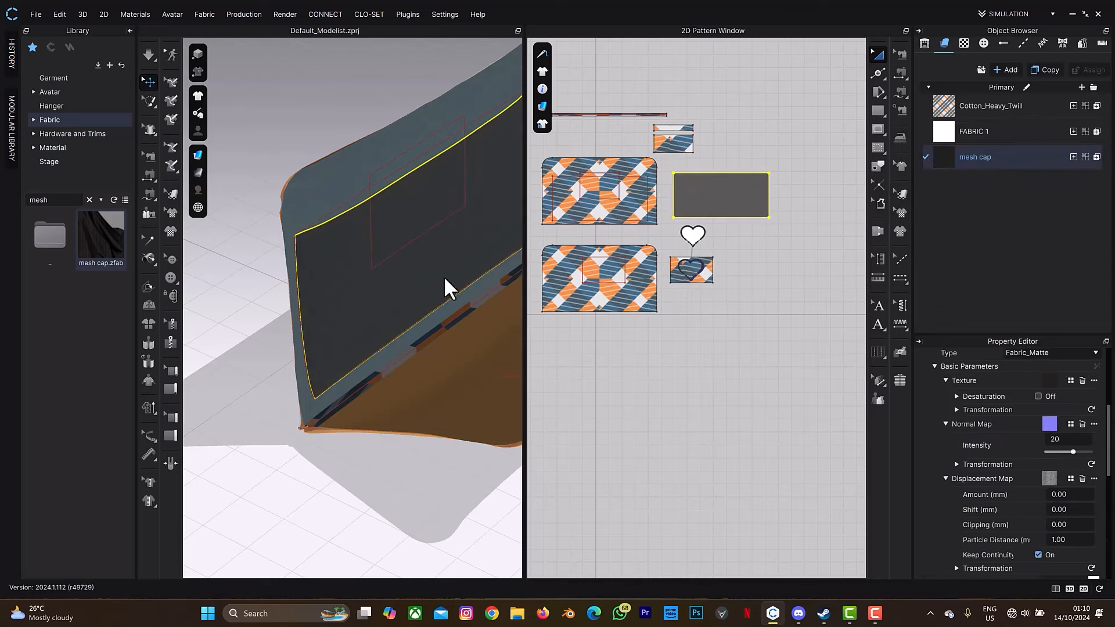
Step: Examine the mesh texture and upper edge of the inner pocket up close in 3D
scroll(397, 240, up, 10)
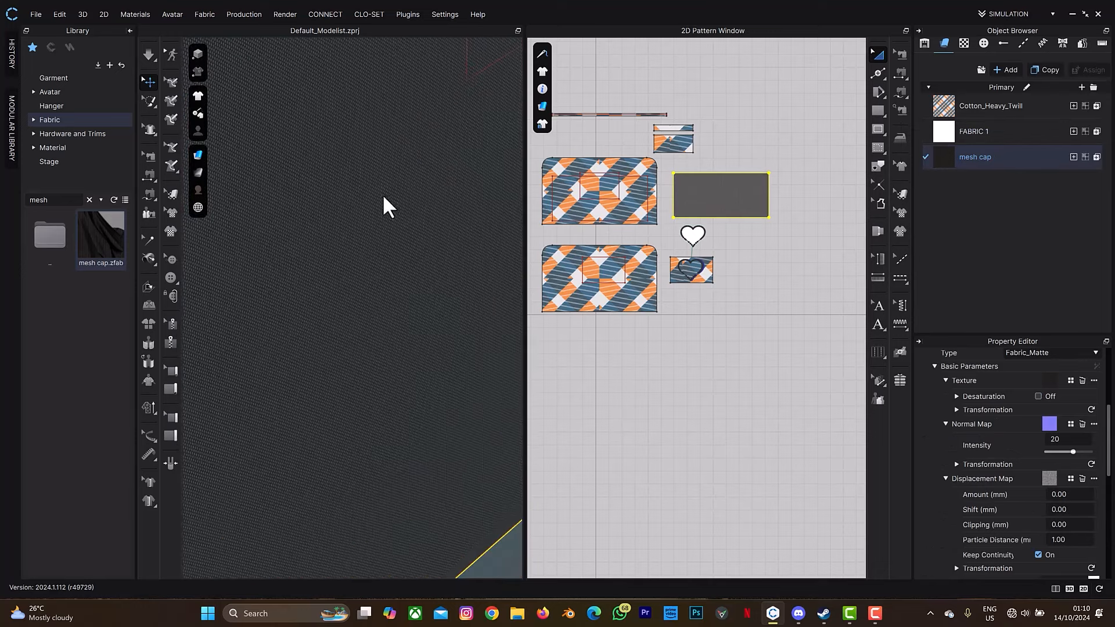
middle_drag(395, 229, 425, 497)
scroll(337, 238, down, 3)
scroll(337, 238, up, 4)
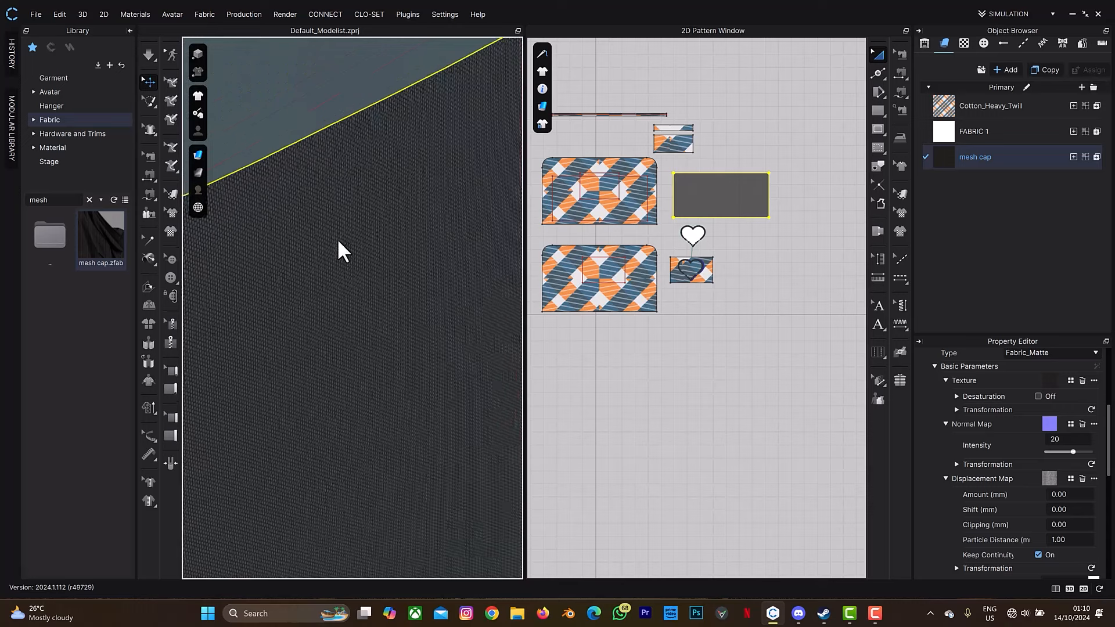
scroll(343, 244, down, 6)
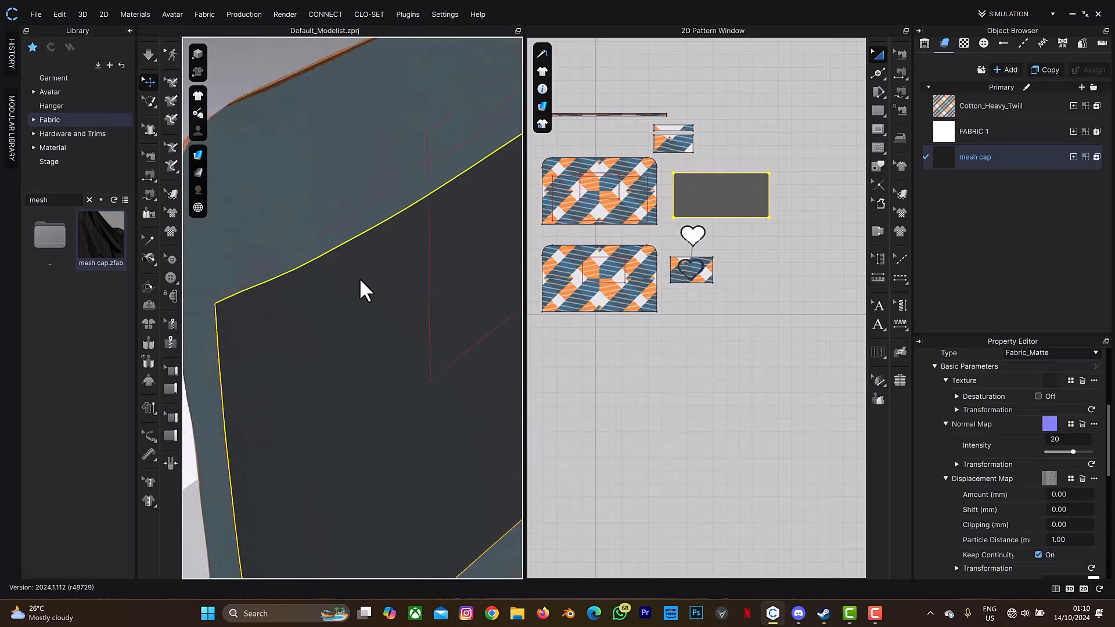
scroll(699, 215, up, 2)
Step: Offset the mesh pocket rectangle's top edge inward as a single internal line at 10 mm, extended to the pattern outline
scroll(705, 184, up, 3)
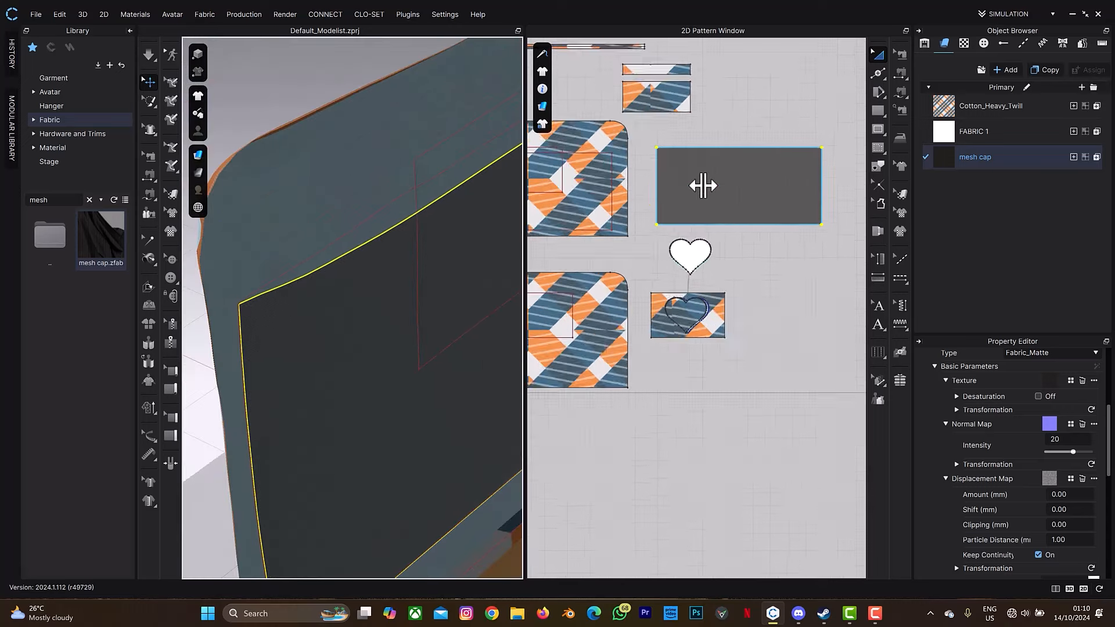
click(763, 100)
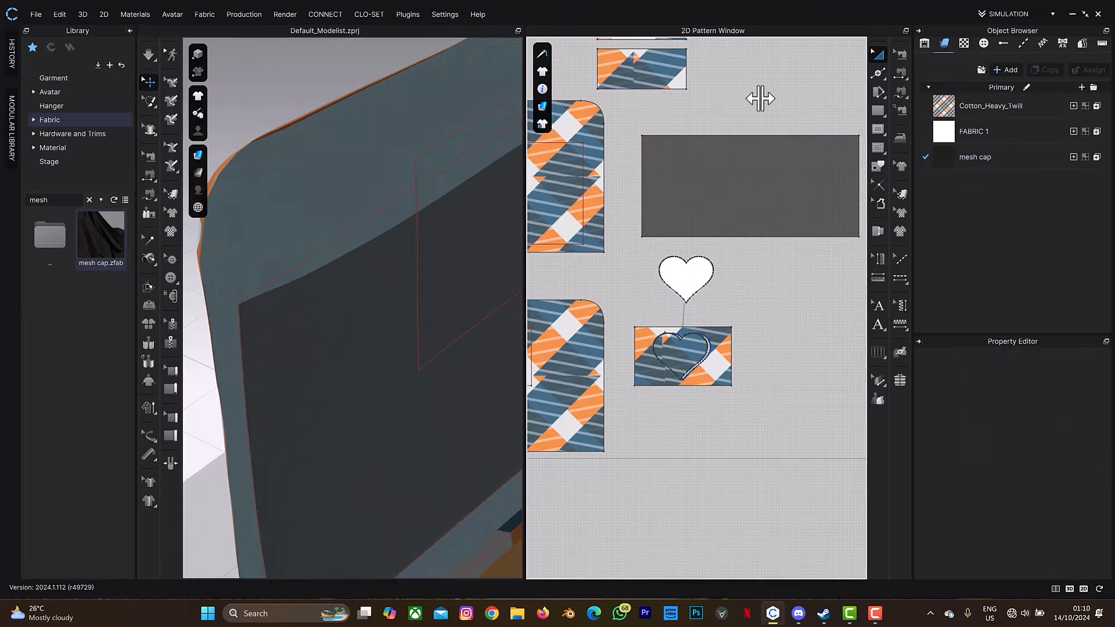
key(z)
click(730, 137)
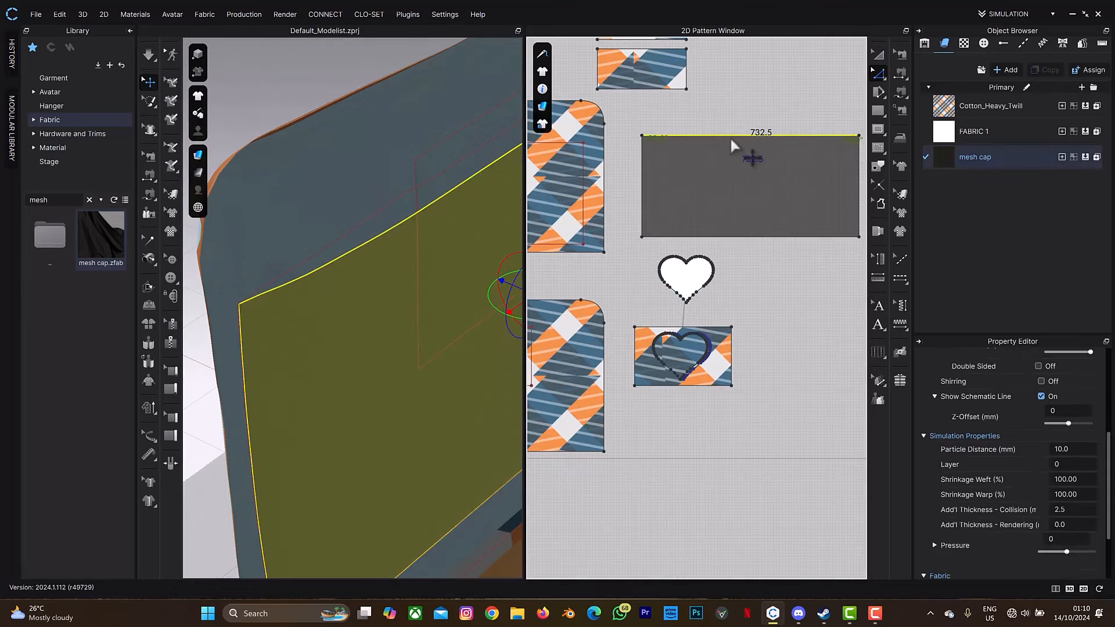
shift+click(731, 237)
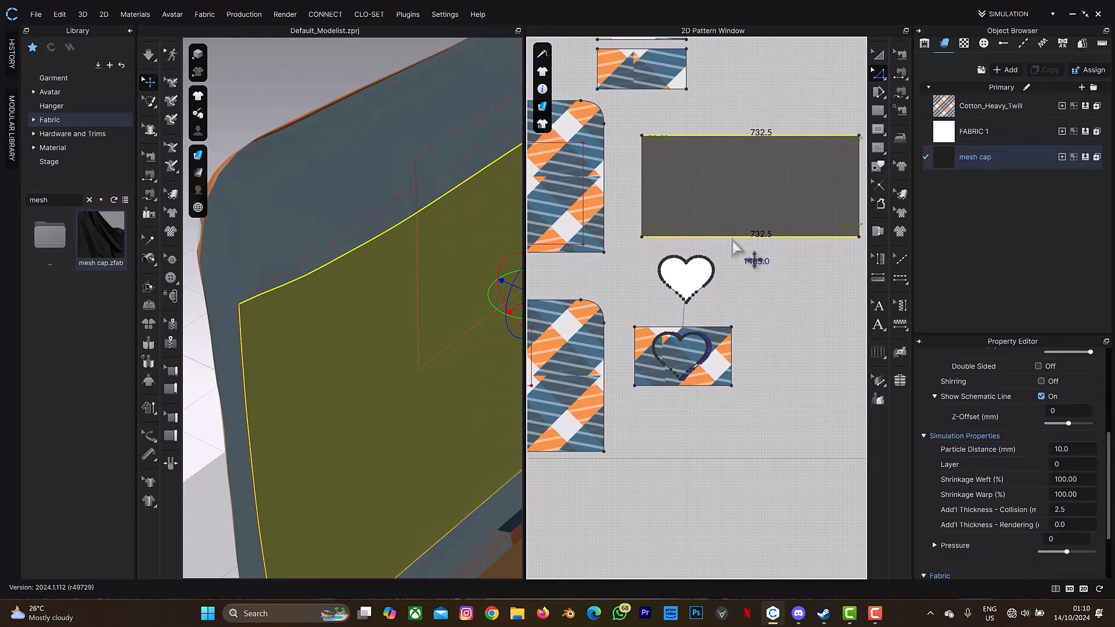
click(719, 118)
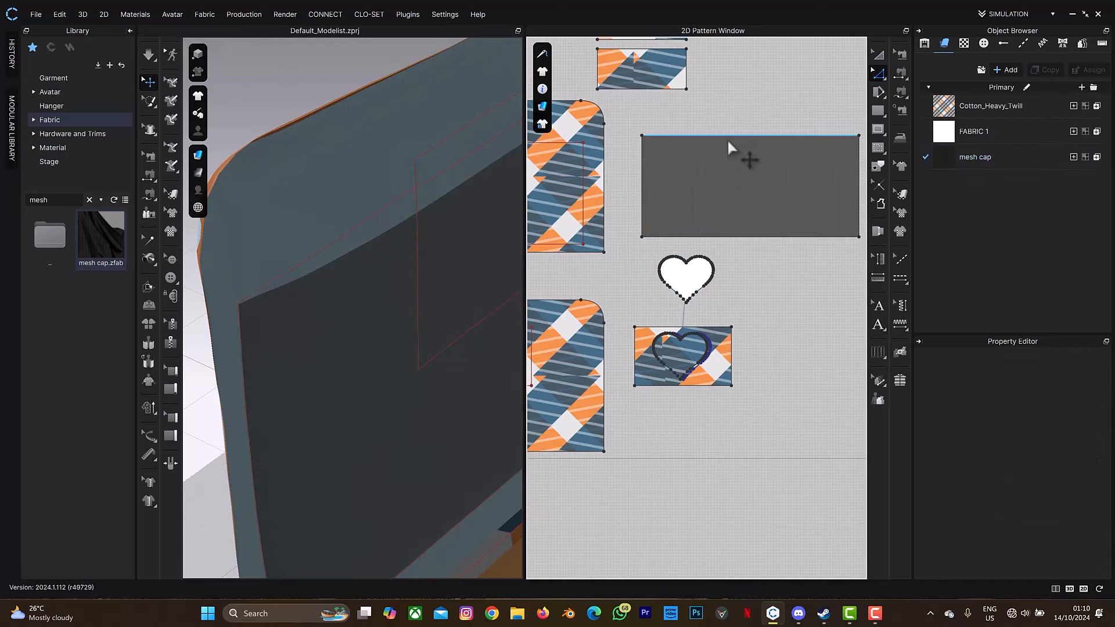
click(727, 137)
right_click(727, 137)
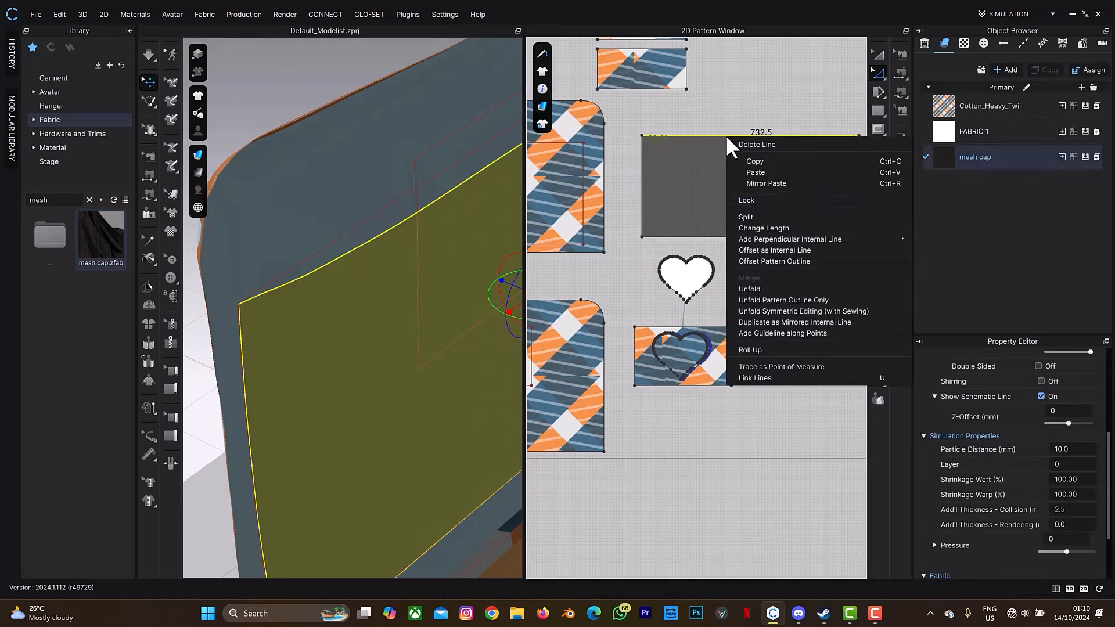
click(792, 248)
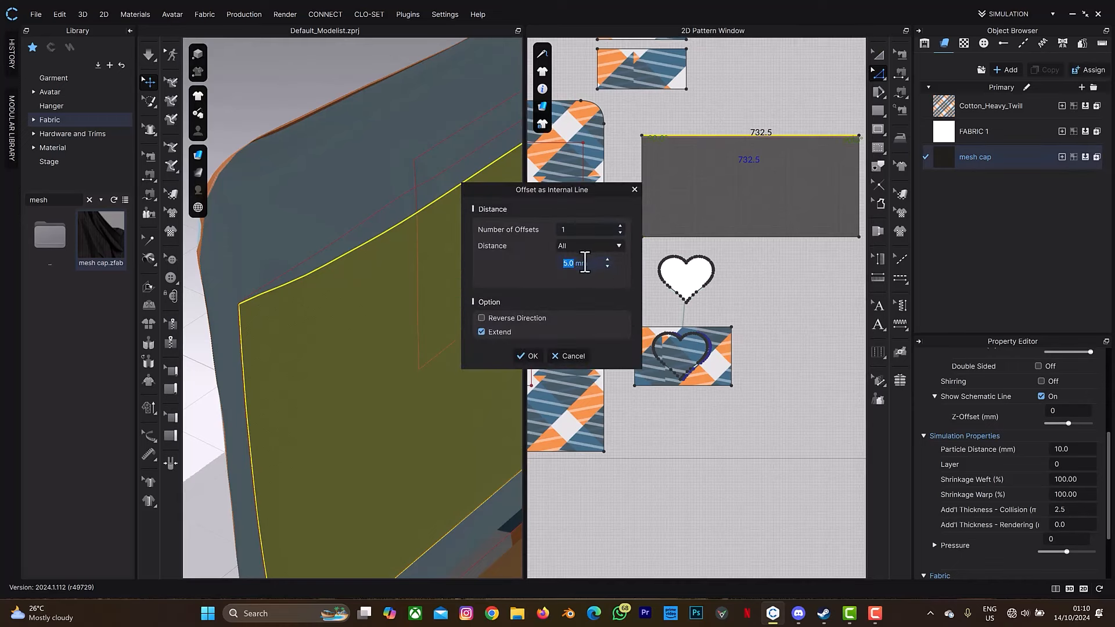
text(50)
key(BackSpace)
key(BackSpace)
text(20)
key(BackSpace)
key(BackSpace)
text(10)
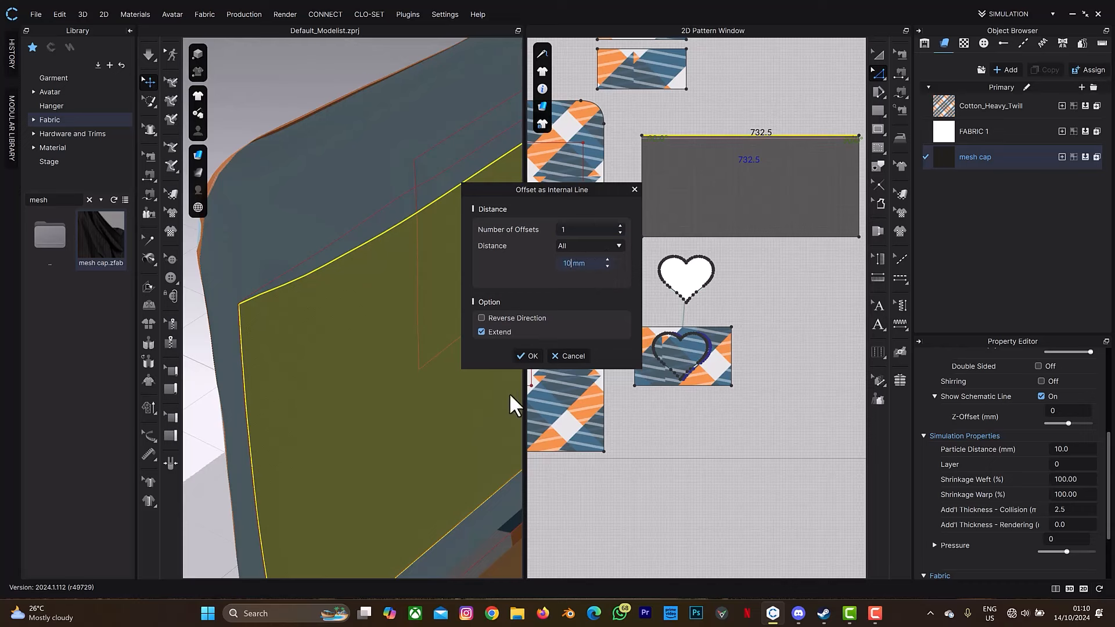
click(522, 355)
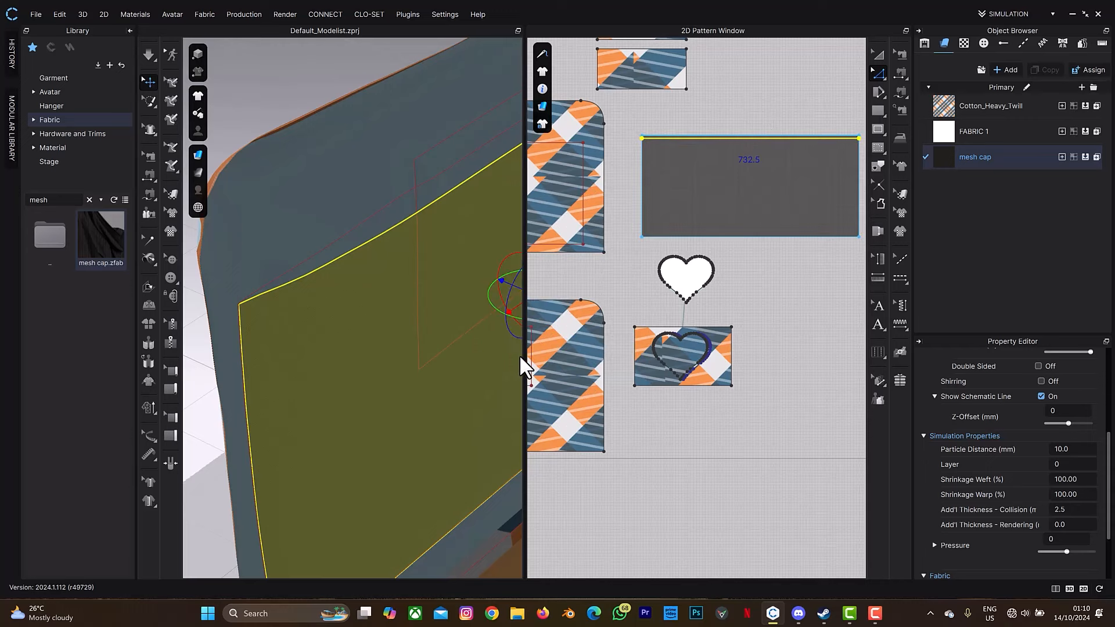
Step: Cut and sew the mesh pocket along the offset internal line to separate a narrow top band
scroll(685, 110, up, 3)
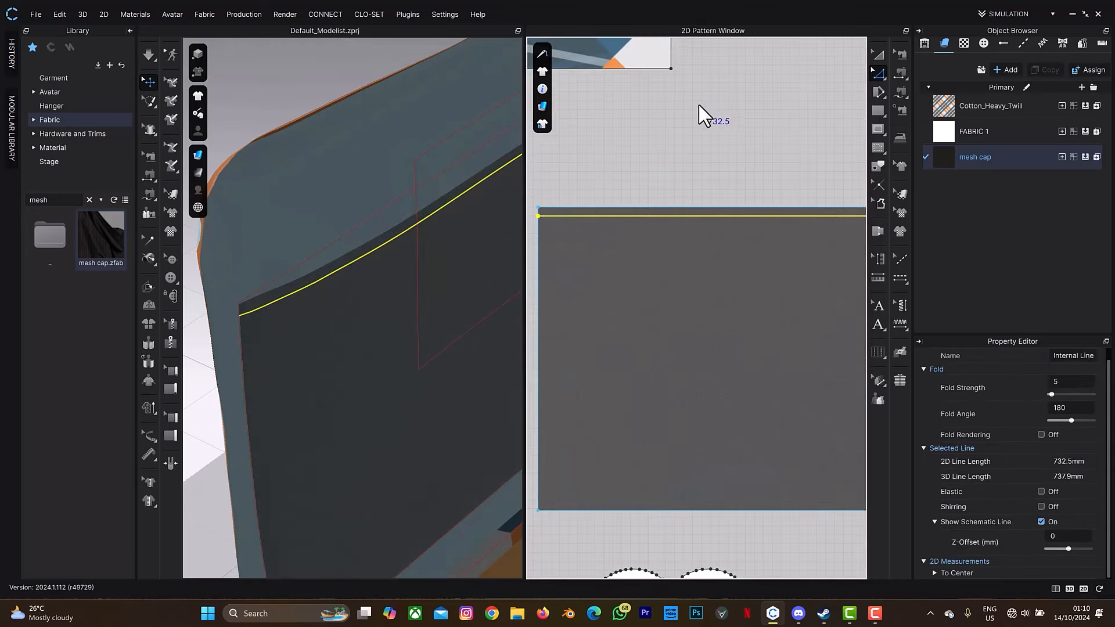
right_click(656, 215)
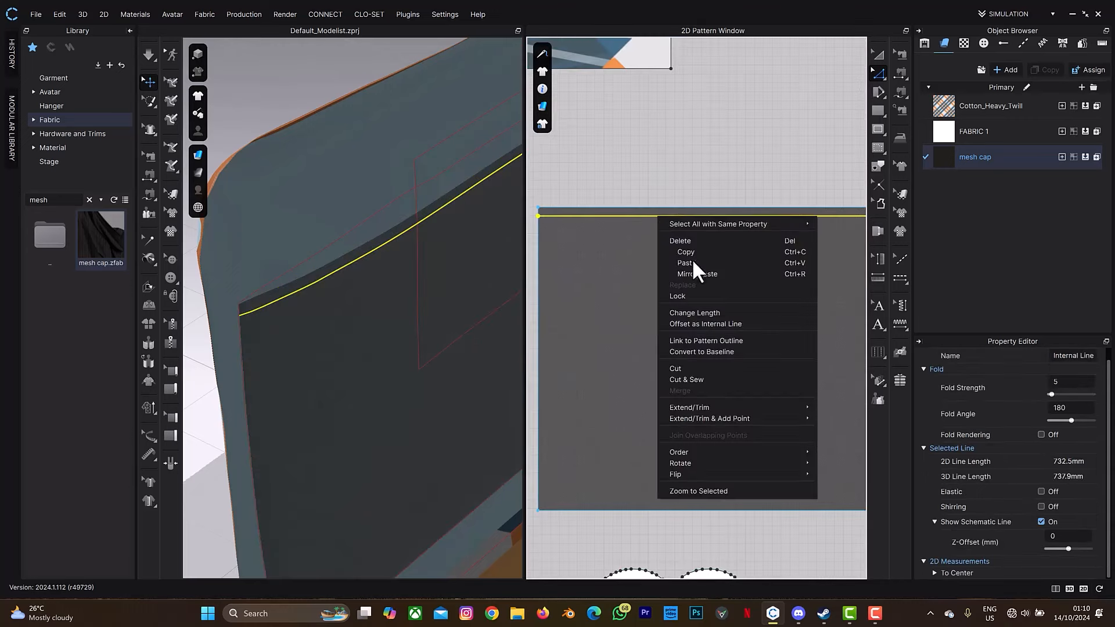
click(700, 379)
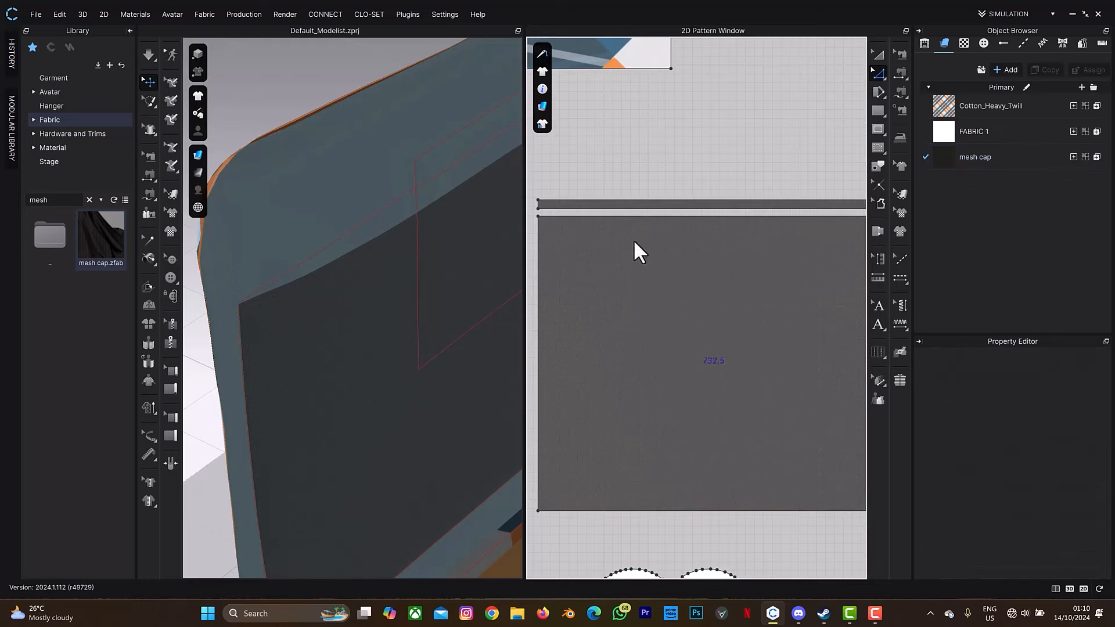
Step: Assign the Cotton_Heavy_Twill fabric to the narrow band above the mesh pocket
key(a)
click(635, 203)
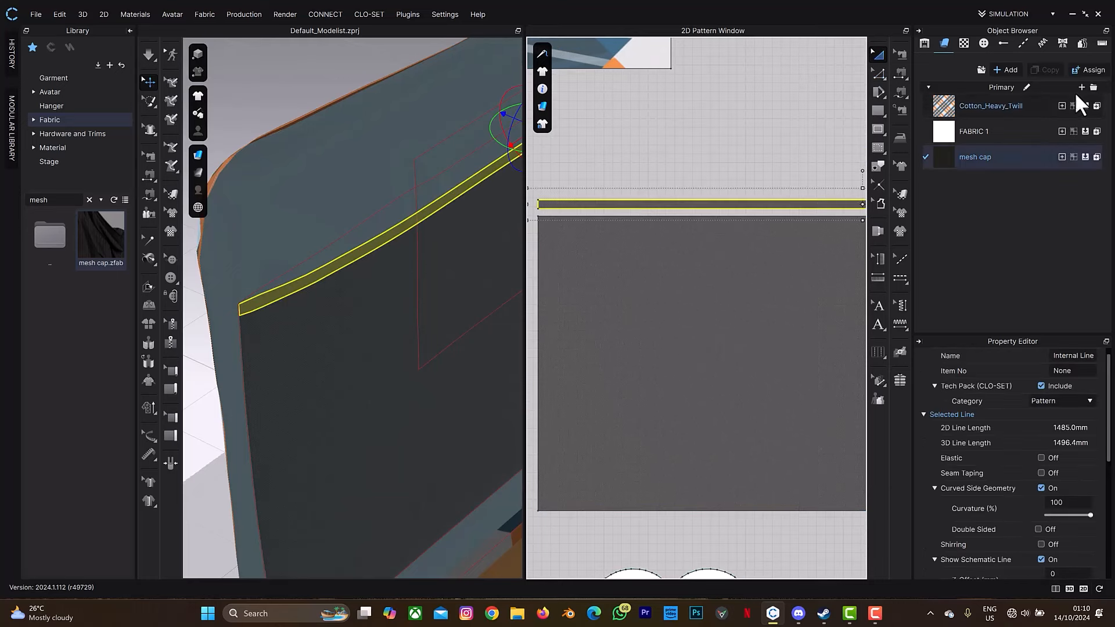
click(1082, 106)
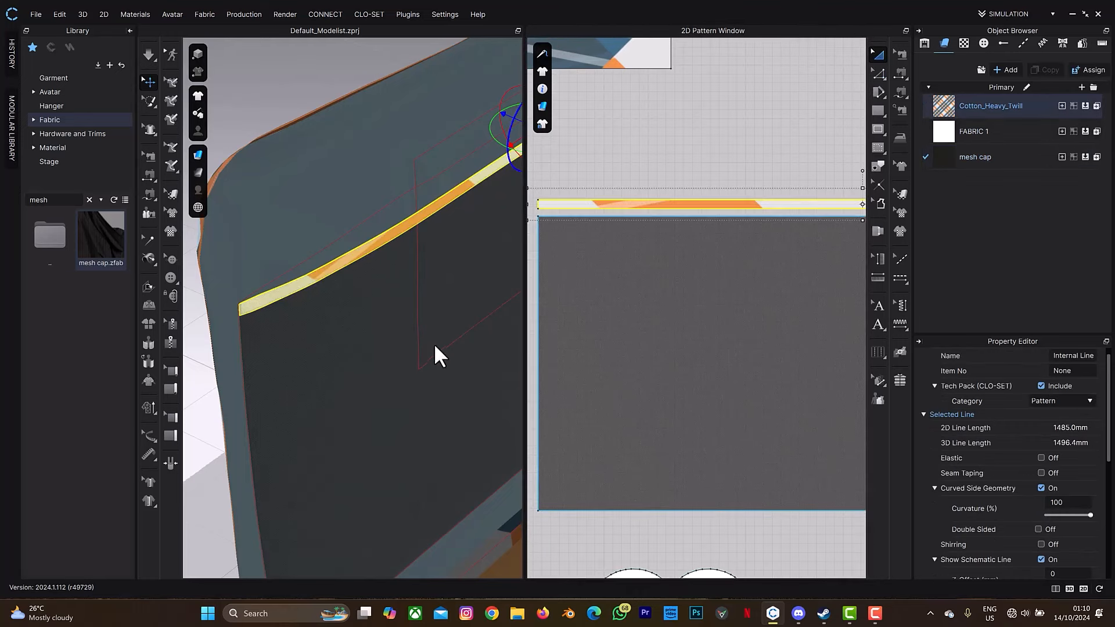
Step: Examine the opened pouch in 3D from several angles, checking the mesh pocket and its twill top band
right_drag(333, 82, 325, 173)
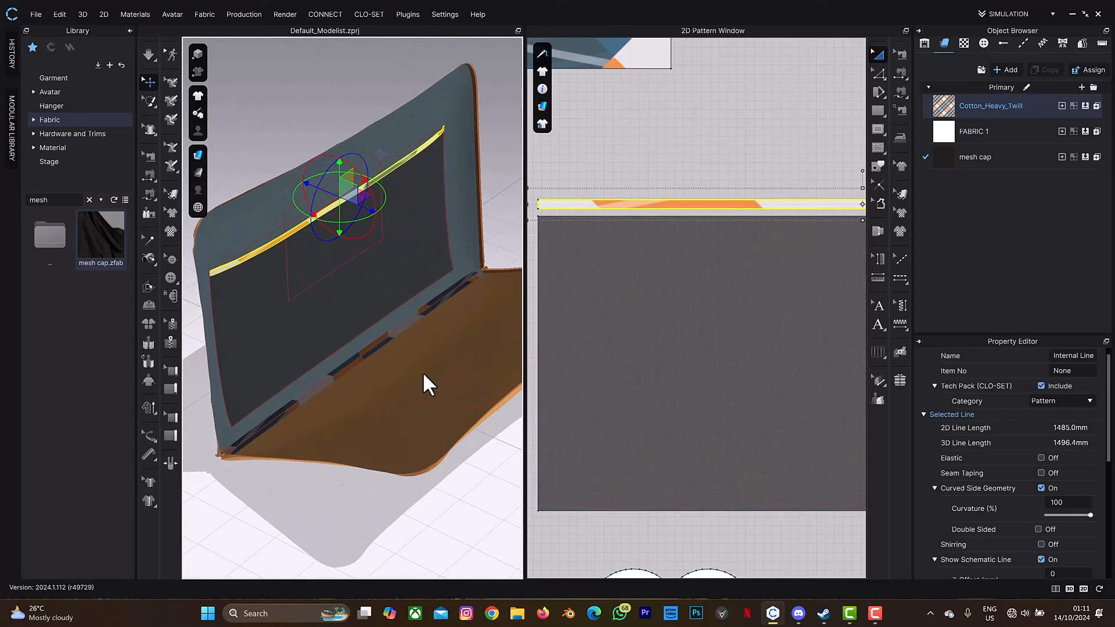
right_drag(423, 177, 452, 175)
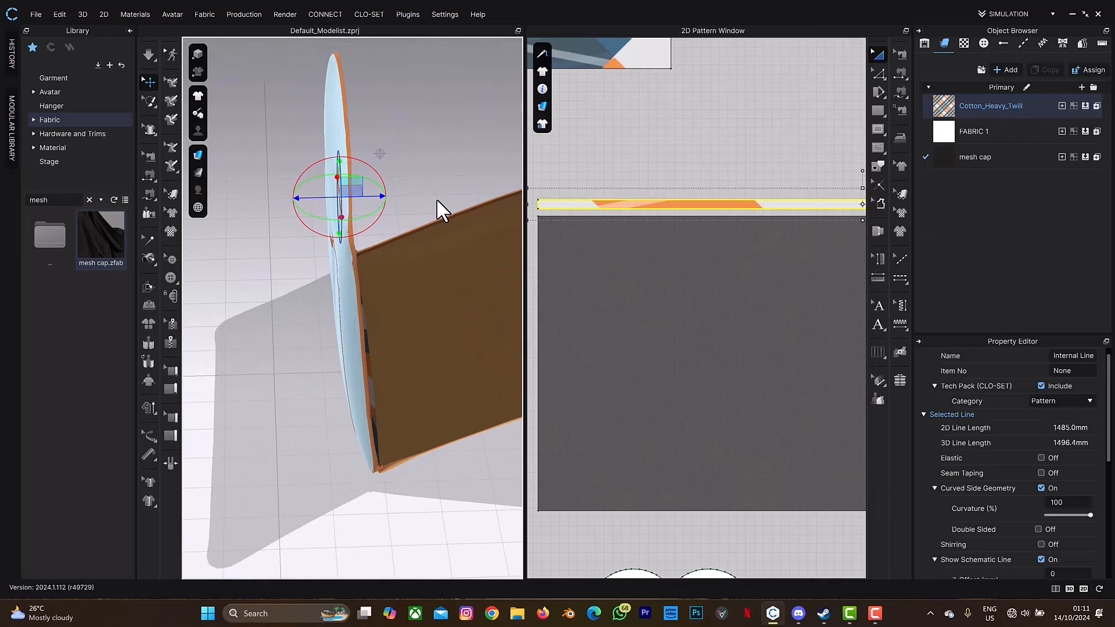
right_drag(406, 242, 337, 263)
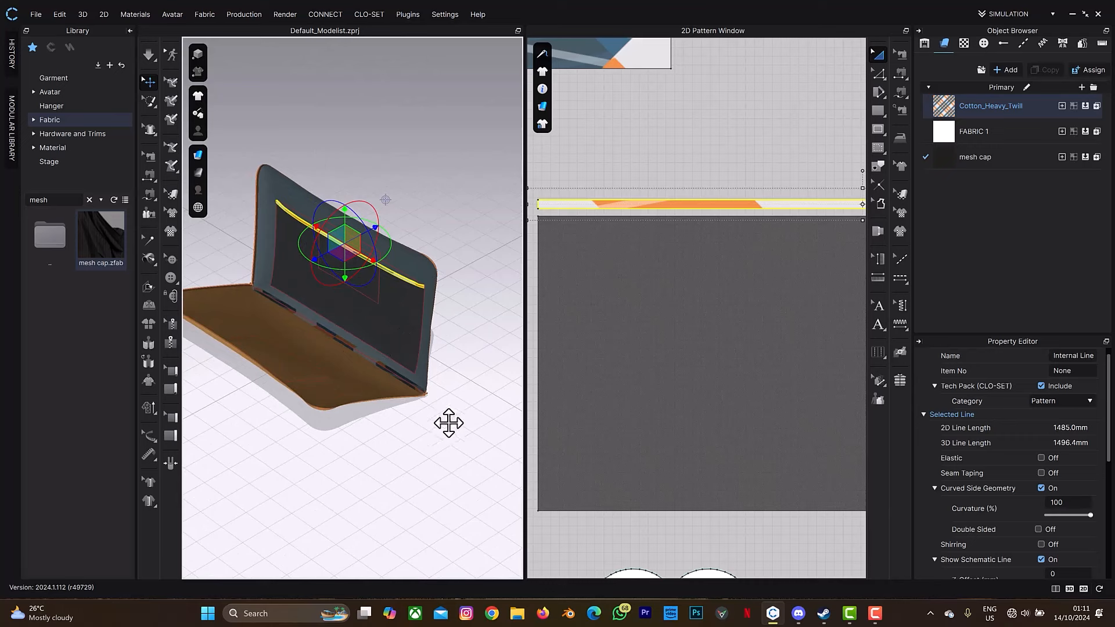
scroll(433, 373, up, 3)
right_drag(454, 403, 440, 390)
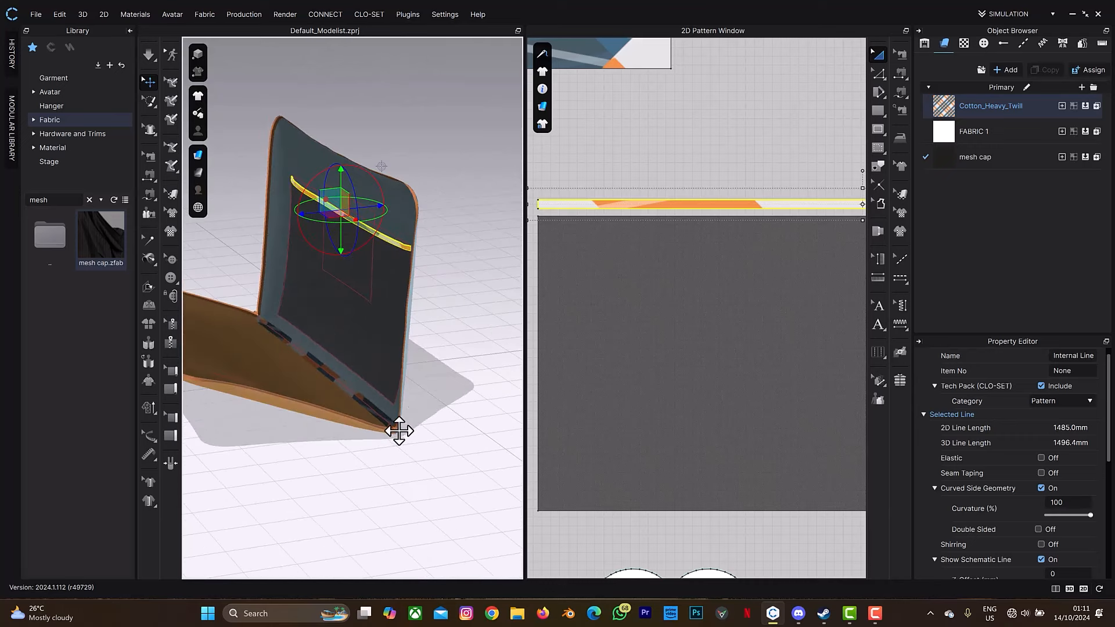
click(427, 405)
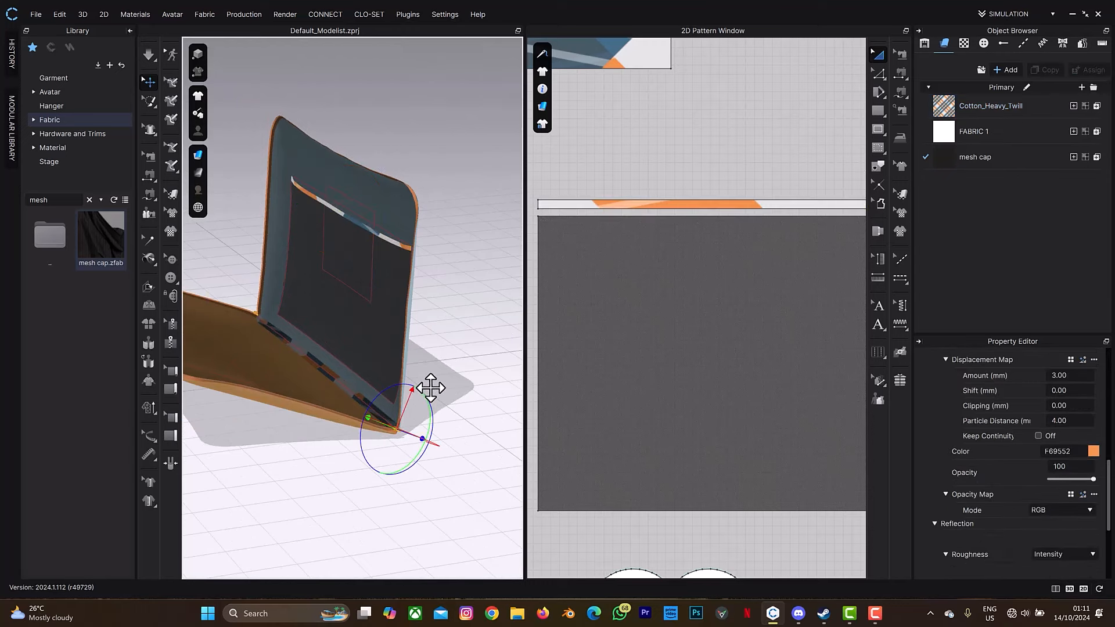
scroll(430, 387, up, 3)
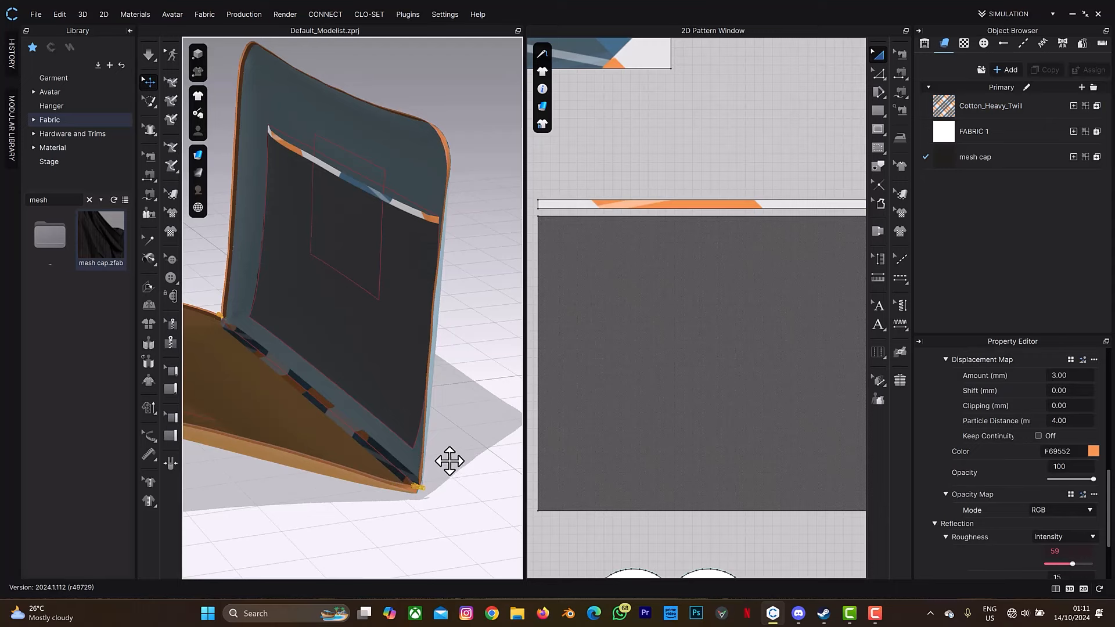
right_drag(396, 379, 458, 390)
middle_drag(407, 512, 441, 299)
scroll(441, 299, down, 3)
right_drag(404, 290, 437, 286)
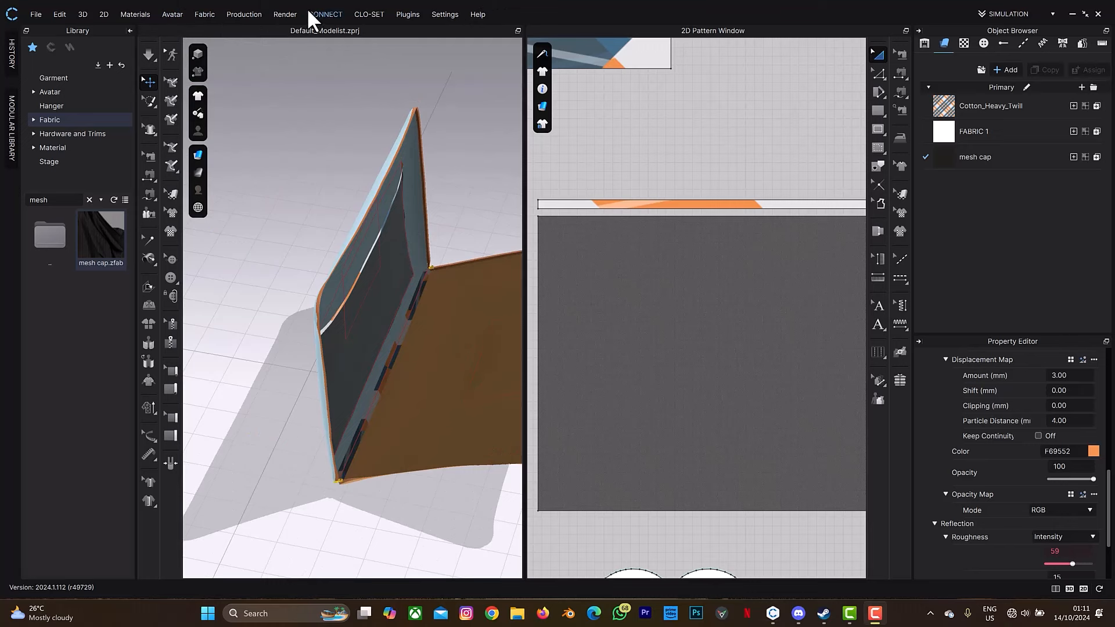
Step: Open the render window and set the render image size to 1080 × 1080 pixels
click(285, 12)
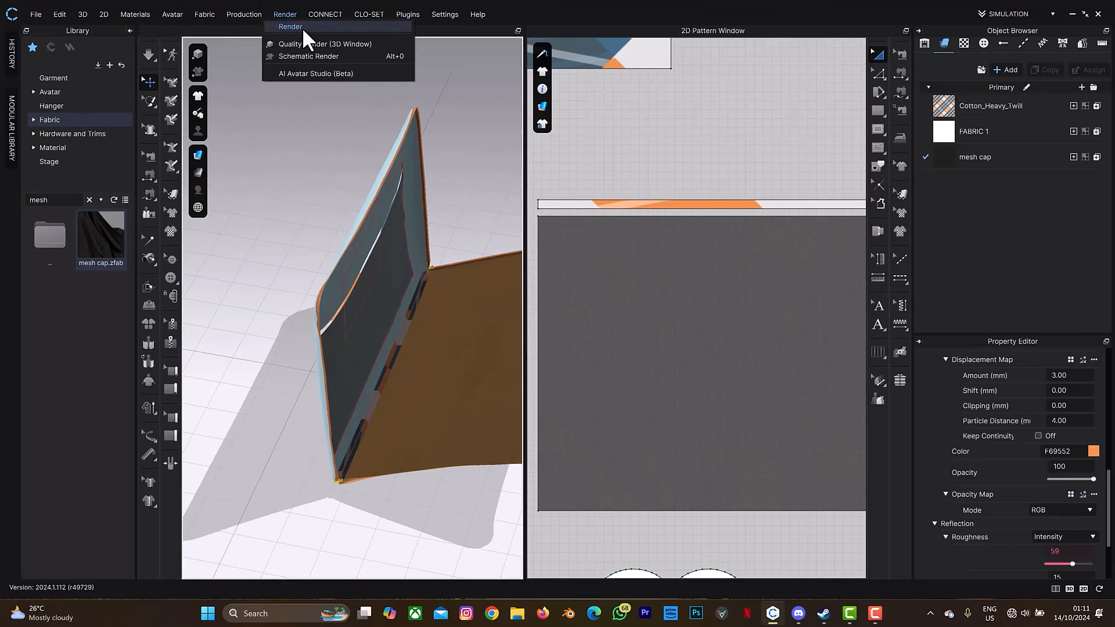
click(302, 27)
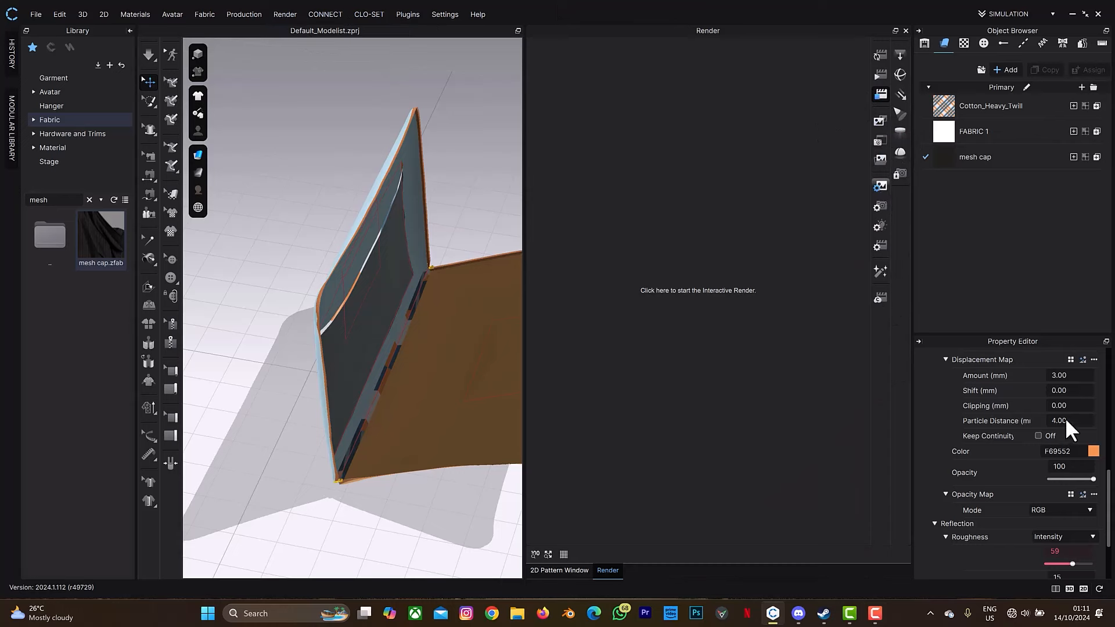
click(880, 185)
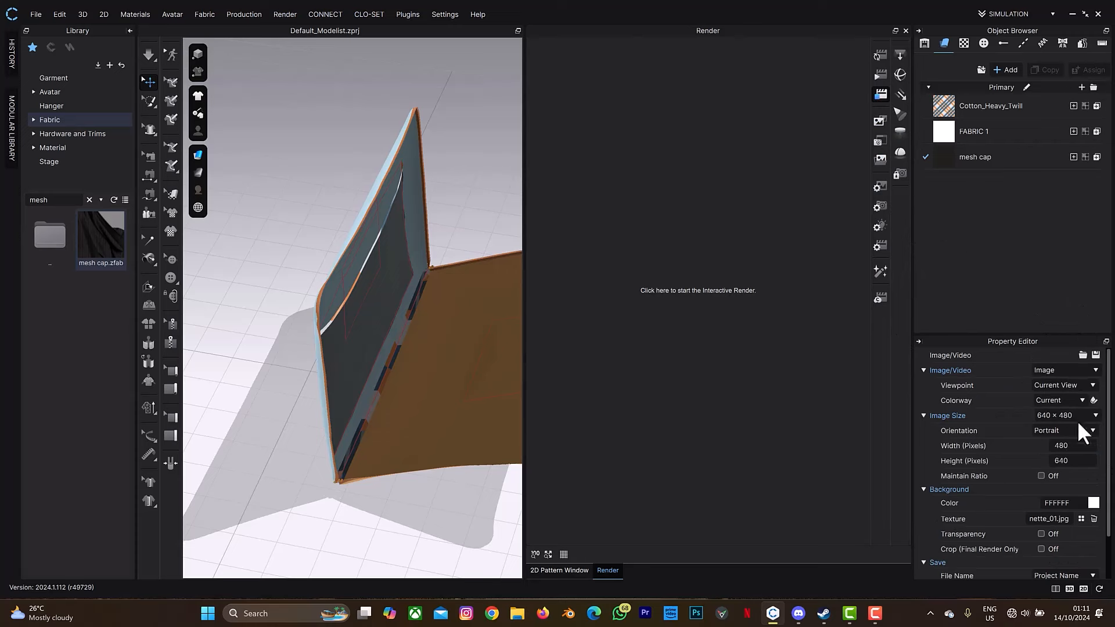
double_click(1080, 446)
text(1080)
double_click(1078, 461)
text(1080)
key(Return)
Step: Start the interactive render and frame the opened pouch so the mesh inner pocket faces the camera
right_drag(440, 224, 357, 209)
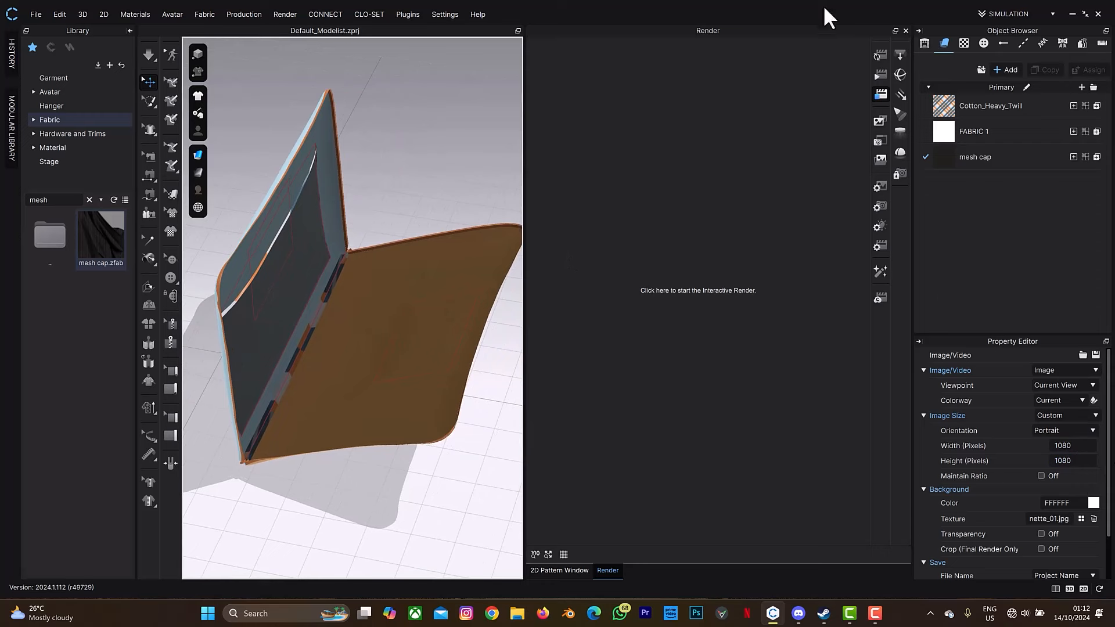
click(876, 54)
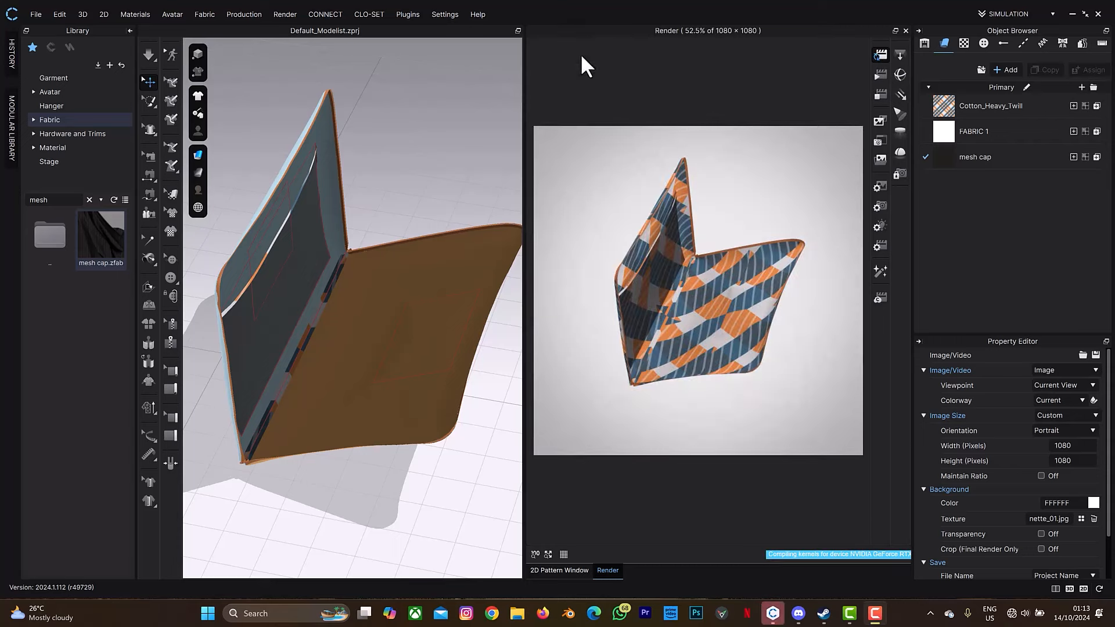
right_drag(433, 269, 399, 257)
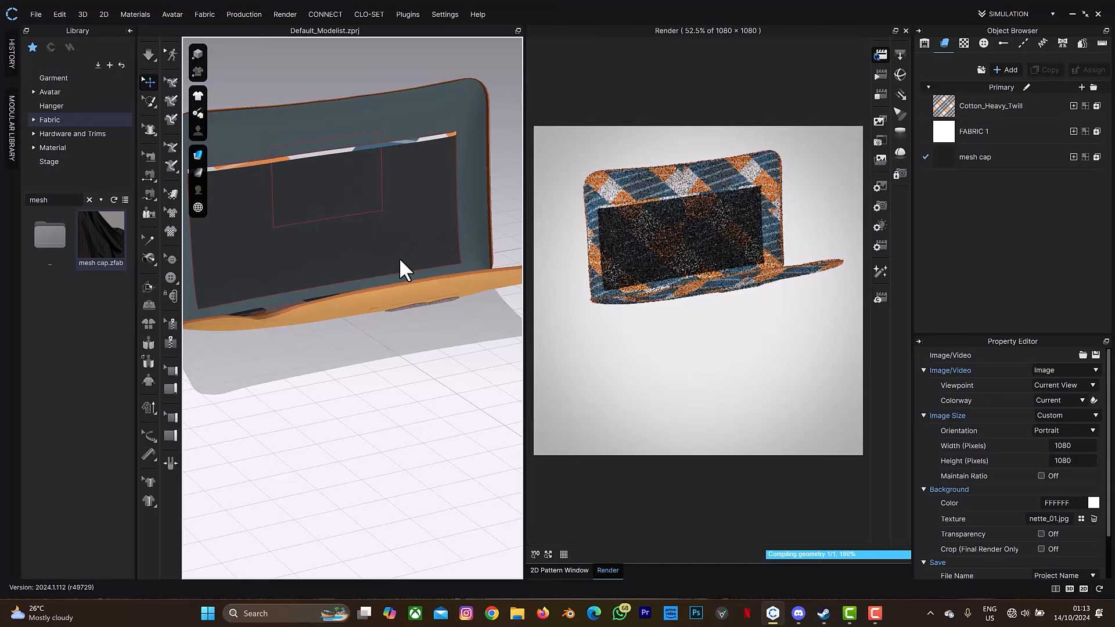
scroll(323, 214, up, 2)
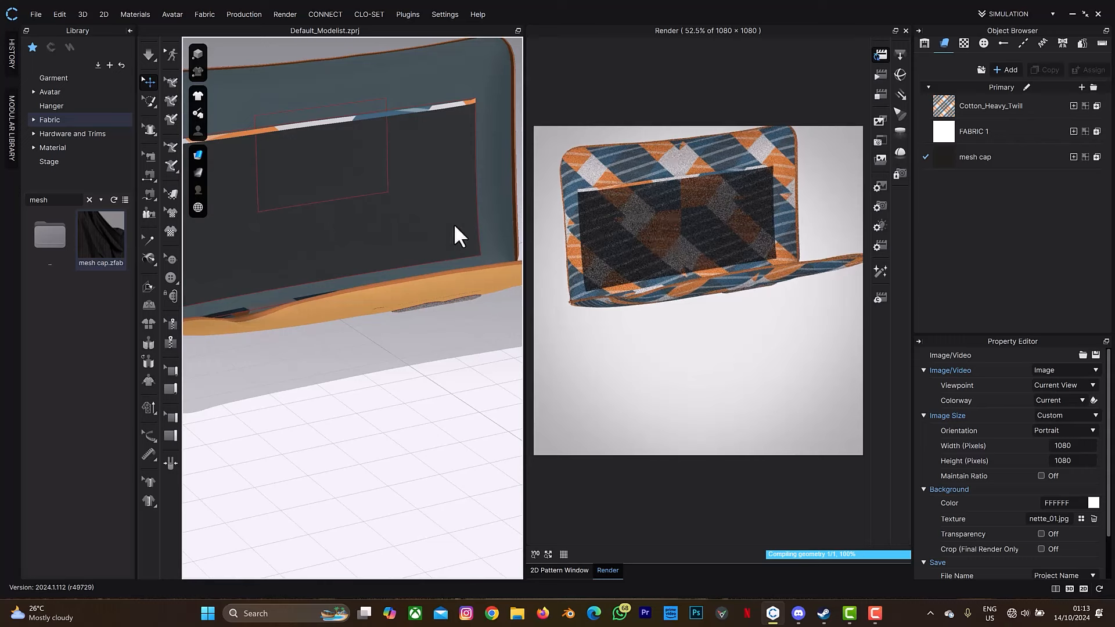
middle_drag(714, 253, 704, 364)
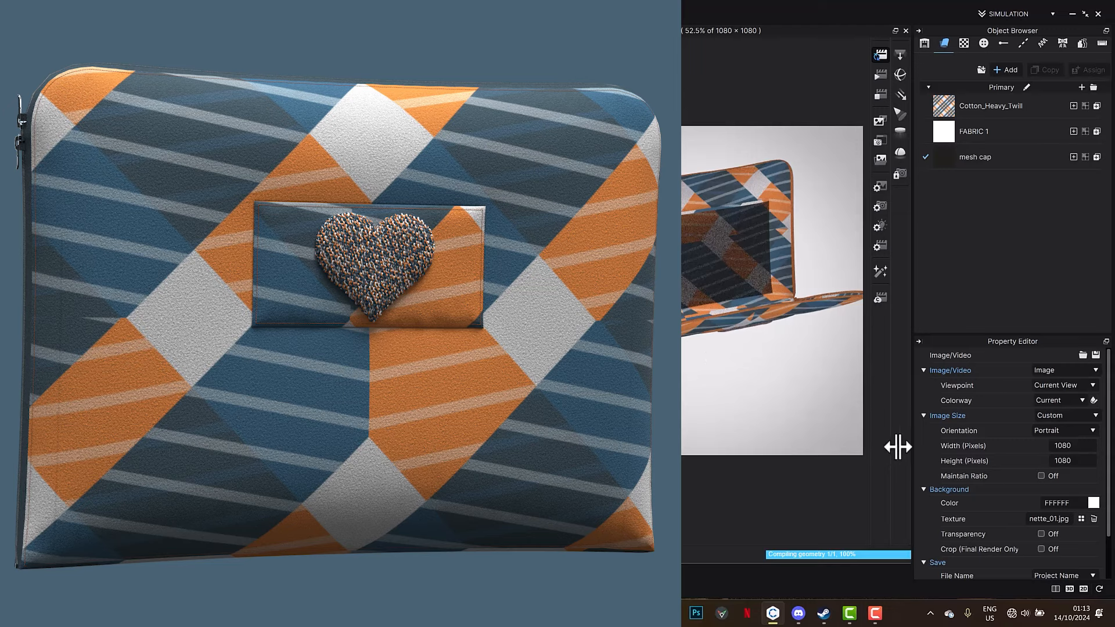
Step: Open the render light properties and look through the available lighting presets
click(880, 226)
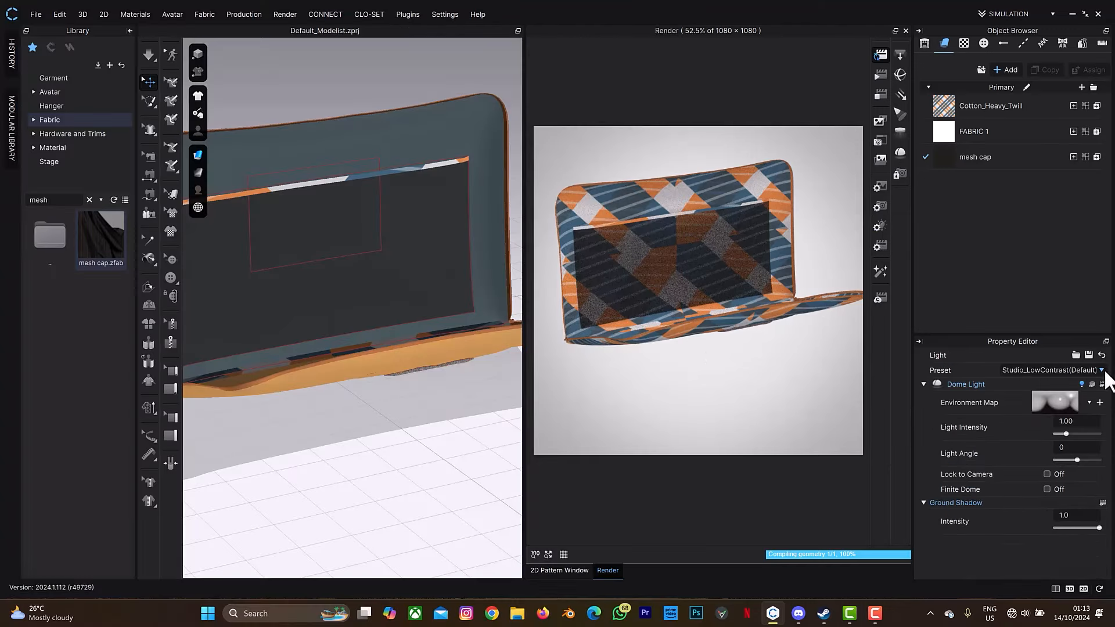
click(1101, 369)
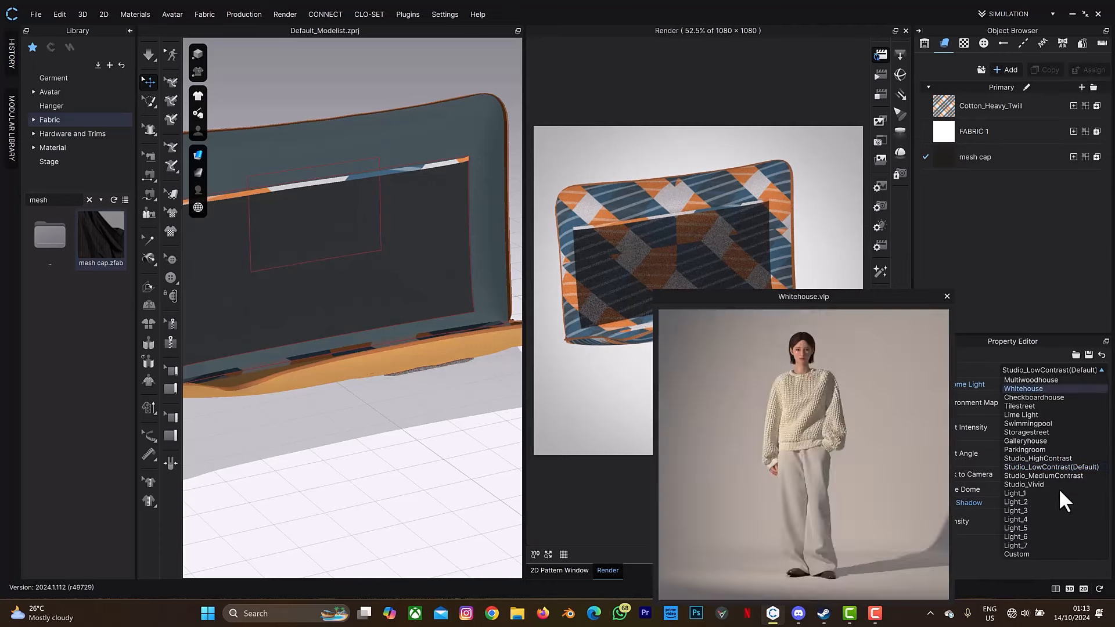
key(Escape)
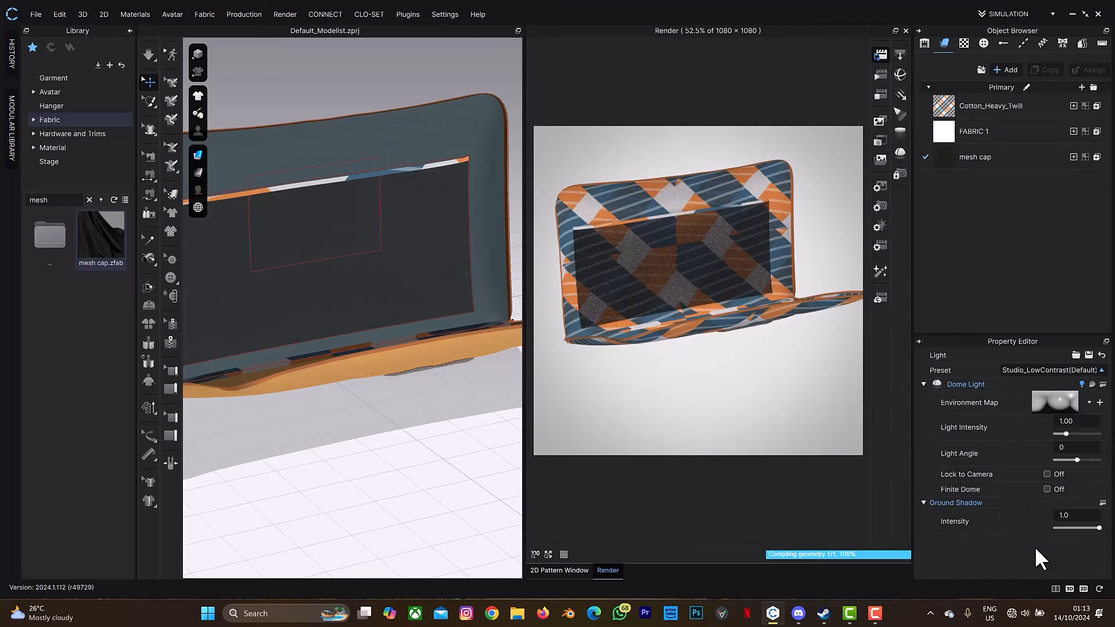